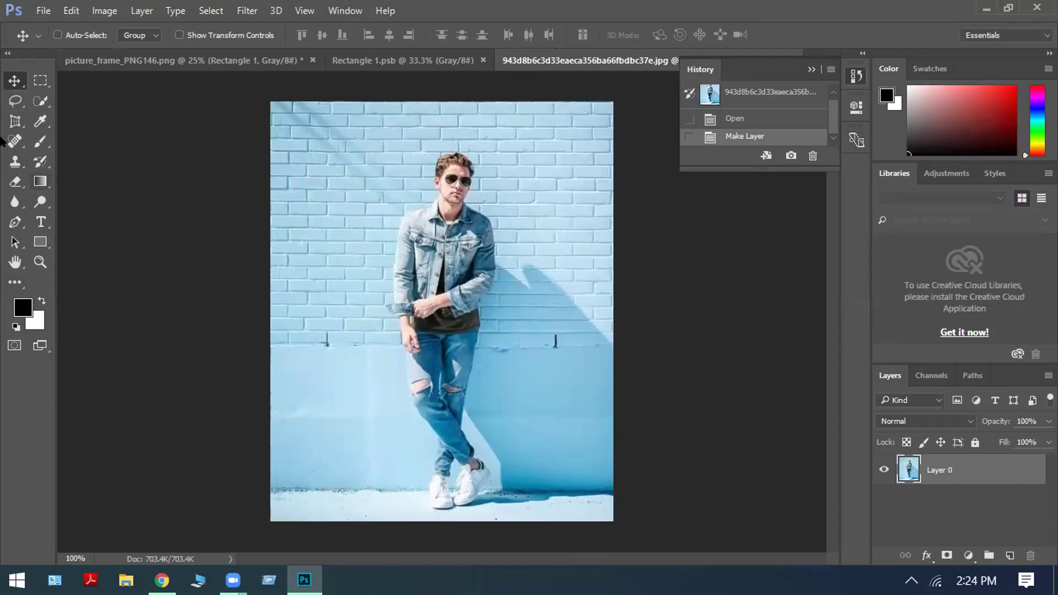
Copy the colour photo of the man into Rectangle 1.psb as a new layer and show its transform controls.
{"action": "left_click", "coordinate": [15, 82]}
{"action": "left_click_drag", "start_coordinate": [447, 208], "coordinate": [413, 209]}
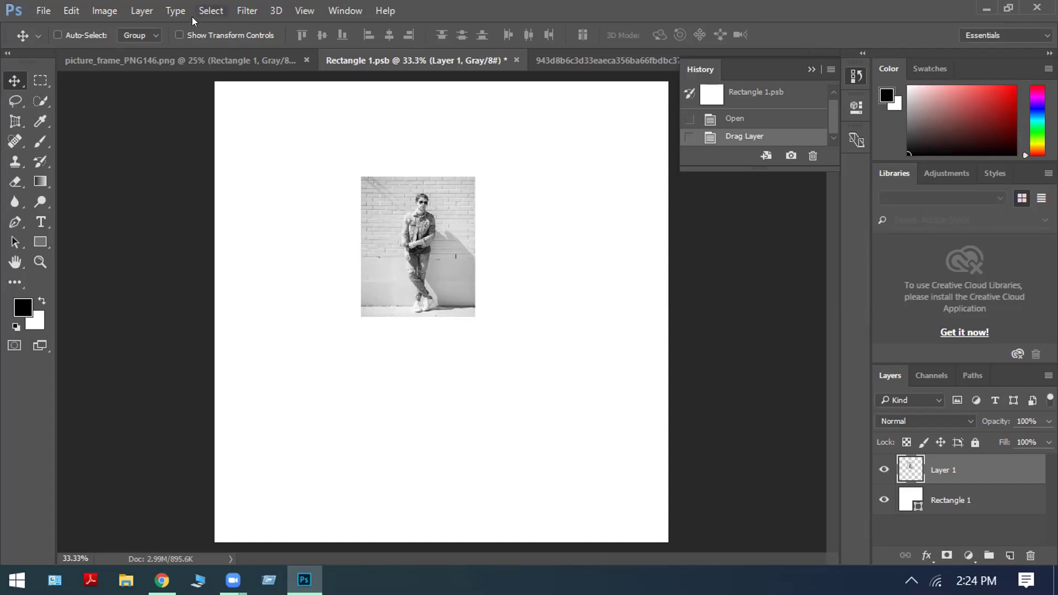
{"action": "left_click", "coordinate": [177, 34]}
Try stretching the photo layer out to all four edges of the white canvas, and undo the transform.
{"action": "left_click_drag", "start_coordinate": [467, 307], "coordinate": [661, 535]}
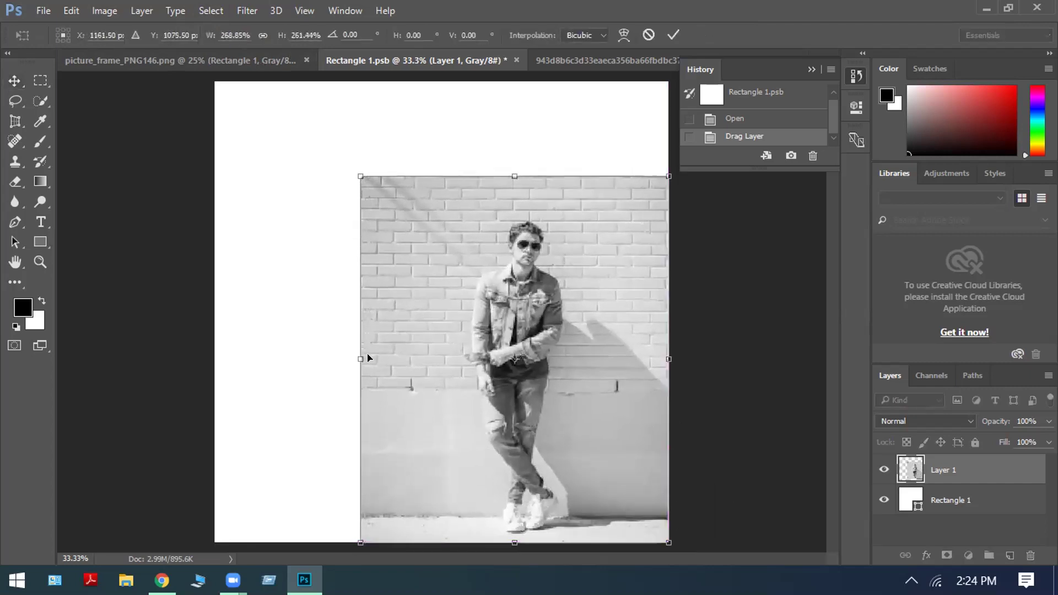
{"action": "left_click_drag", "start_coordinate": [355, 356], "coordinate": [214, 340]}
{"action": "left_click_drag", "start_coordinate": [440, 174], "coordinate": [419, 80]}
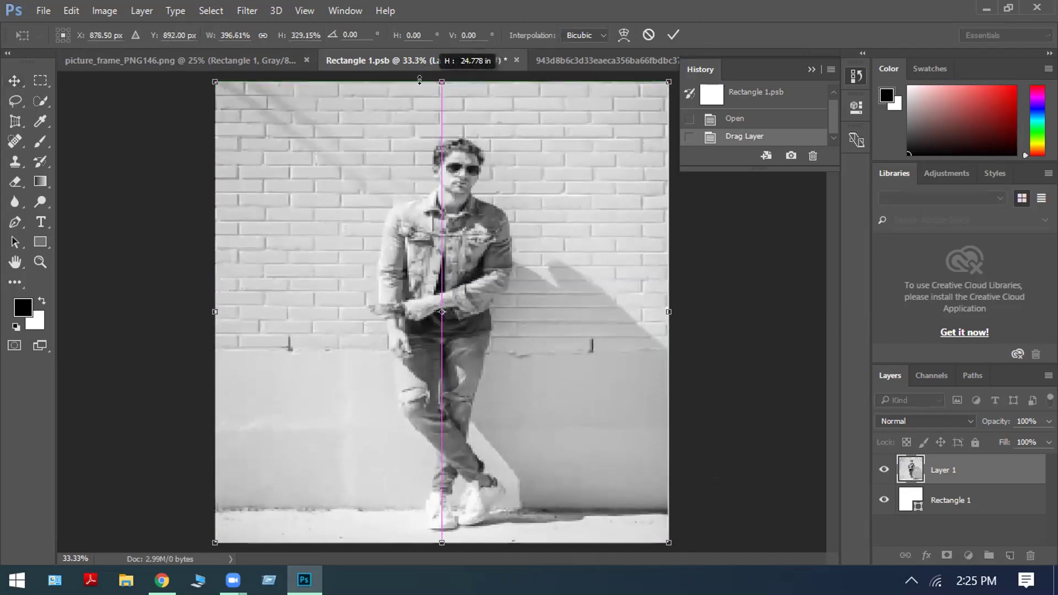
{"action": "left_click_drag", "start_coordinate": [419, 80], "coordinate": [419, 80]}
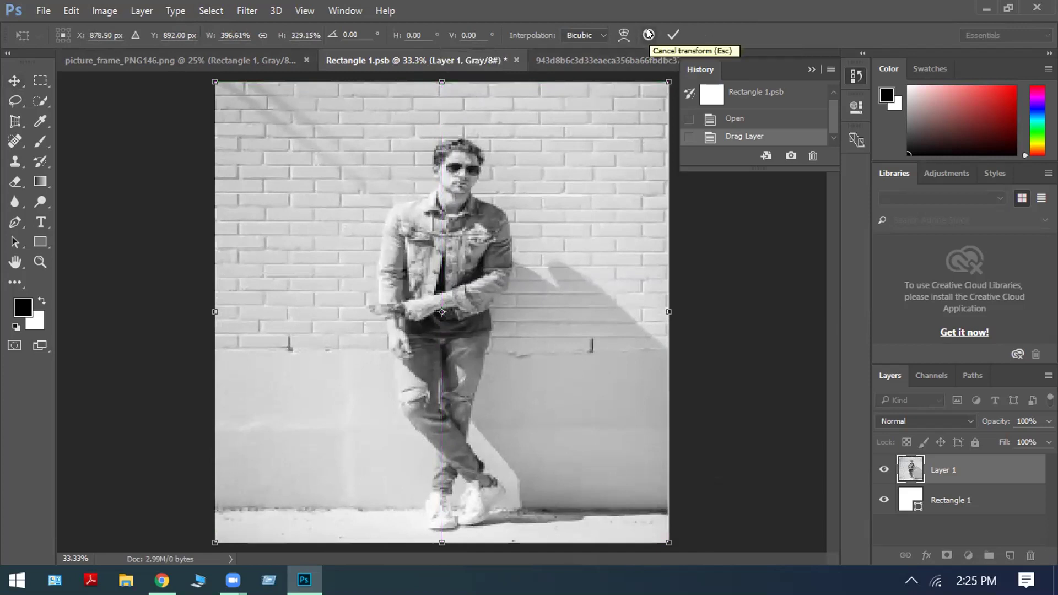
{"action": "key", "text": "Return"}
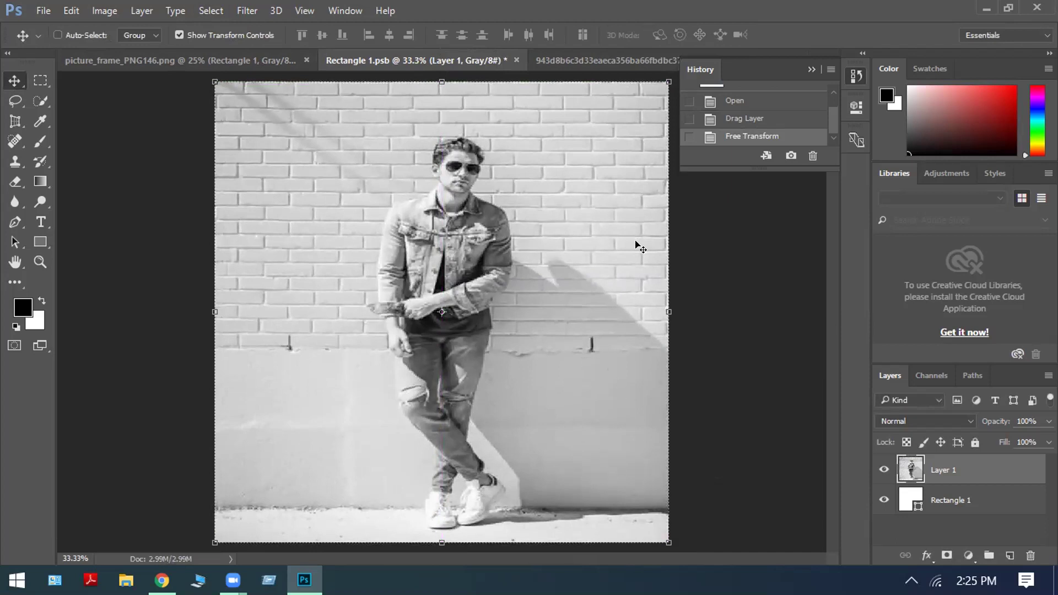
{"action": "key", "text": "ctrl+z"}
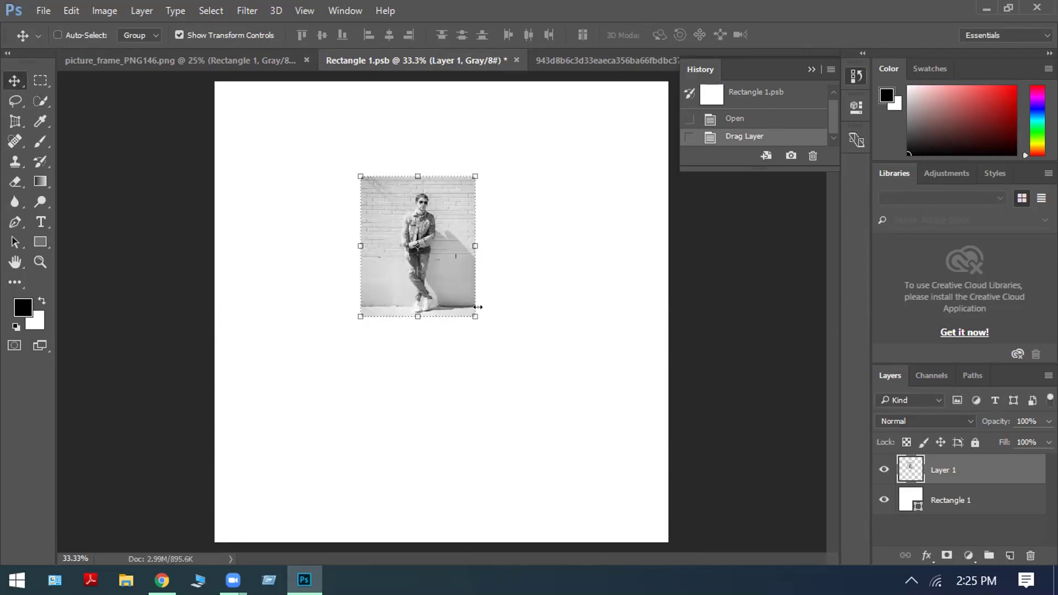
Try skewing the photo outward from its upper-left corner, and cancel the transform.
{"action": "key", "text": "ctrl"}
{"action": "left_click_drag", "start_coordinate": [350, 173], "coordinate": [286, 119]}
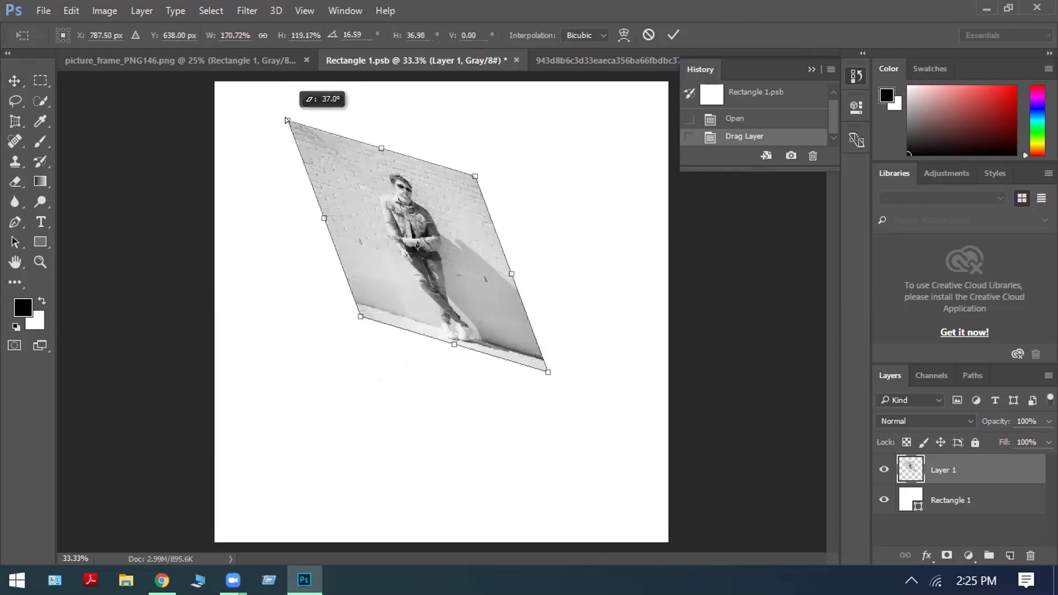
{"action": "key", "text": "ctrl+z"}
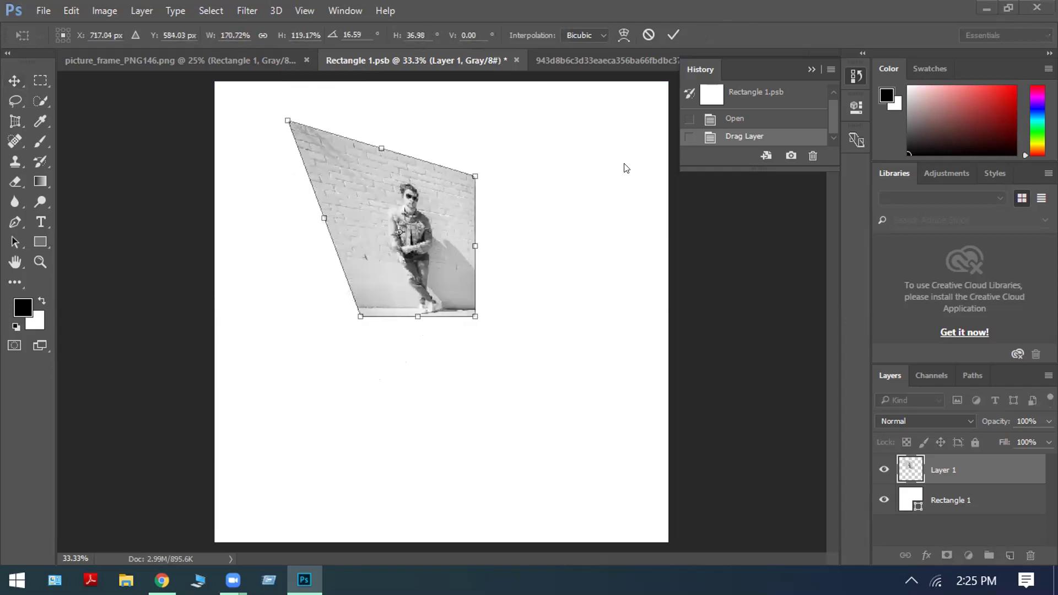
{"action": "left_click", "coordinate": [650, 30]}
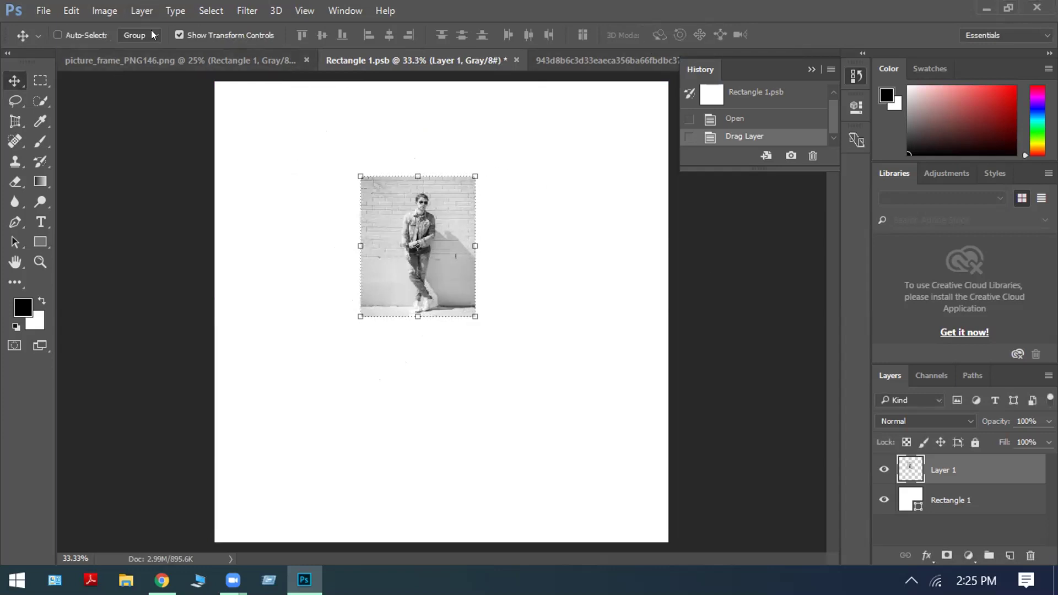
Try scaling the photo from its centre to about 284% width and about 191% height, and cancel the transform.
{"action": "left_click", "coordinate": [105, 37]}
{"action": "key", "text": "ctrl+t"}
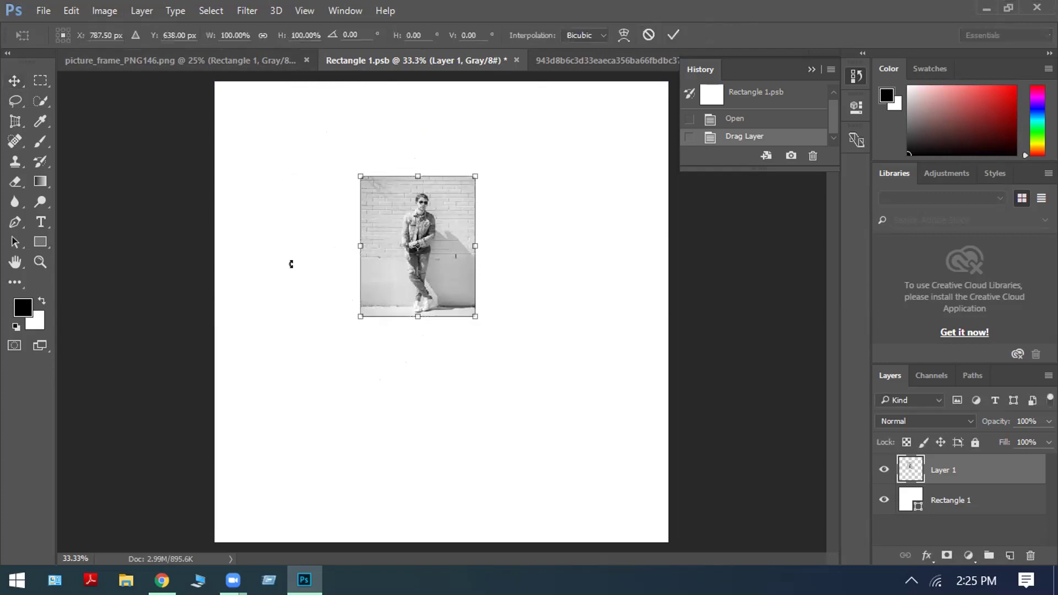
{"action": "left_click_drag", "start_coordinate": [352, 170], "coordinate": [182, 108]}
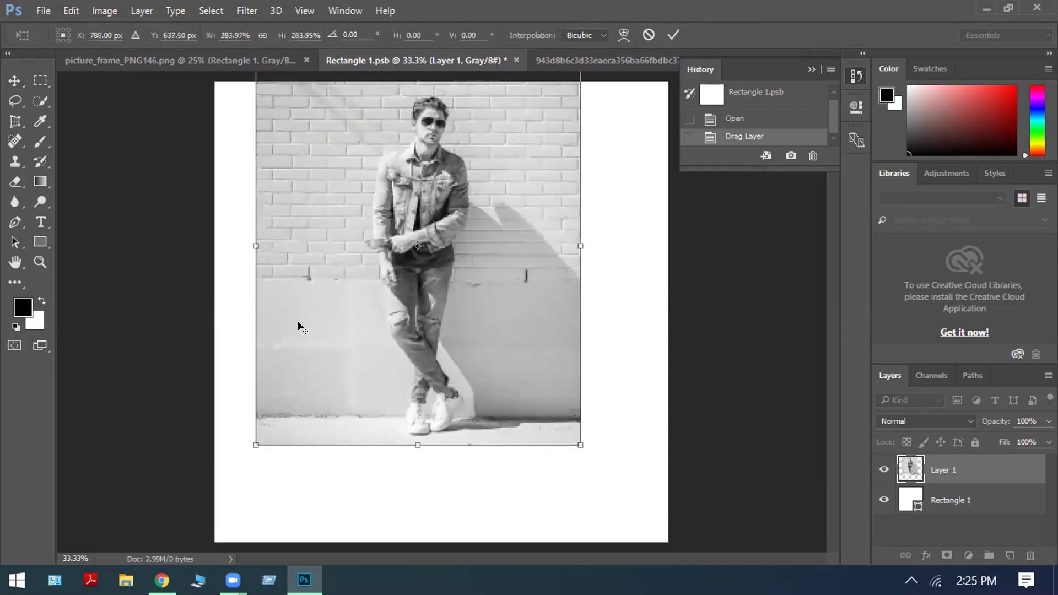
{"action": "left_click_drag", "start_coordinate": [408, 444], "coordinate": [401, 379]}
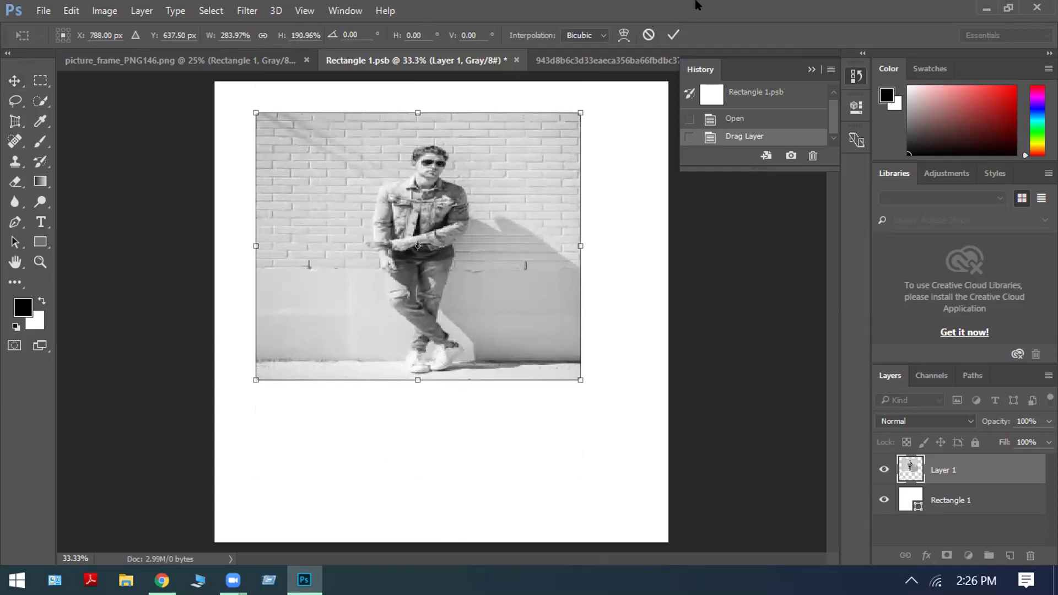
{"action": "left_click", "coordinate": [649, 35]}
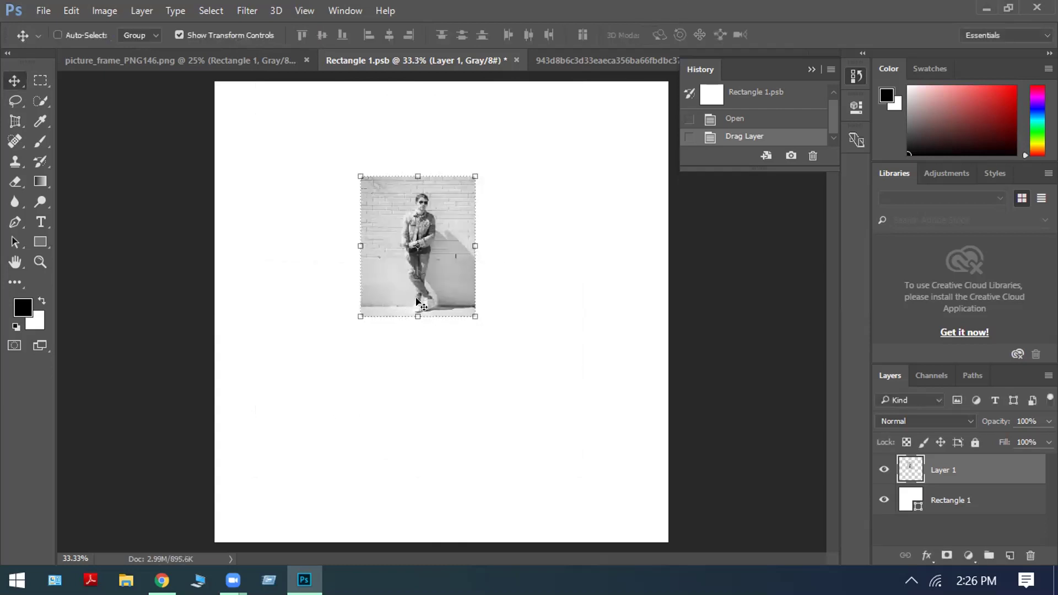
Enlarge the photo layer with Free Transform to about 437% width and 430% height, and apply it.
{"action": "key", "text": "ctrl"}
{"action": "key", "text": "ctrl+t"}
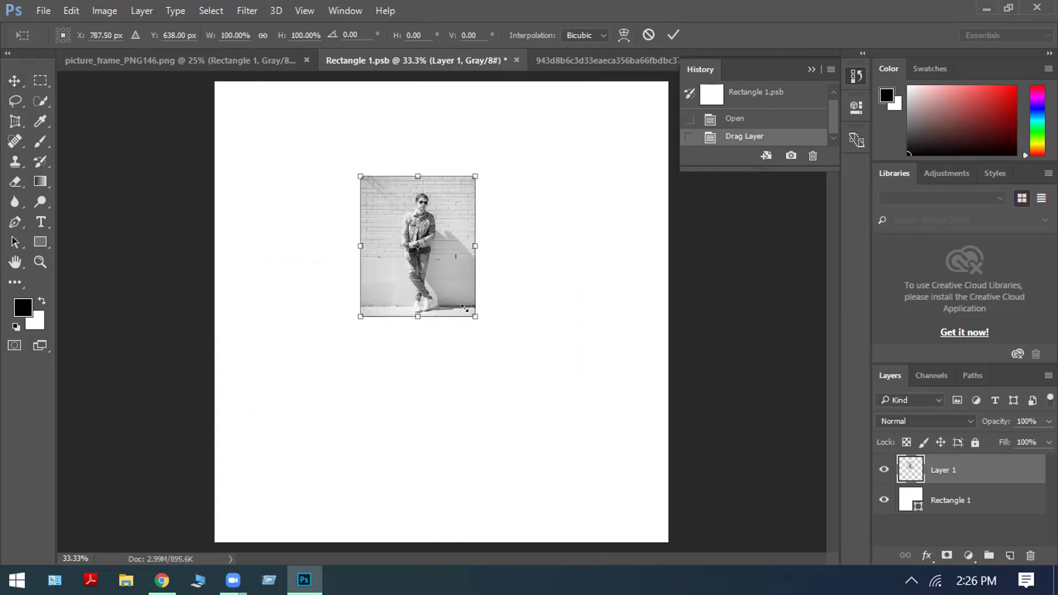
{"action": "left_click_drag", "start_coordinate": [471, 316], "coordinate": [648, 531]}
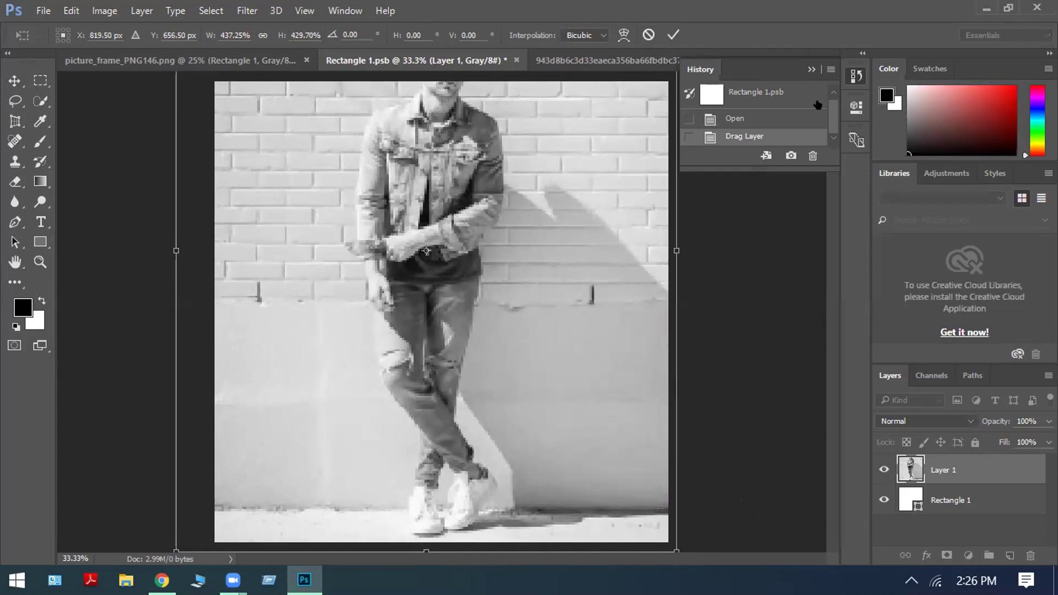
{"action": "left_click", "coordinate": [807, 66]}
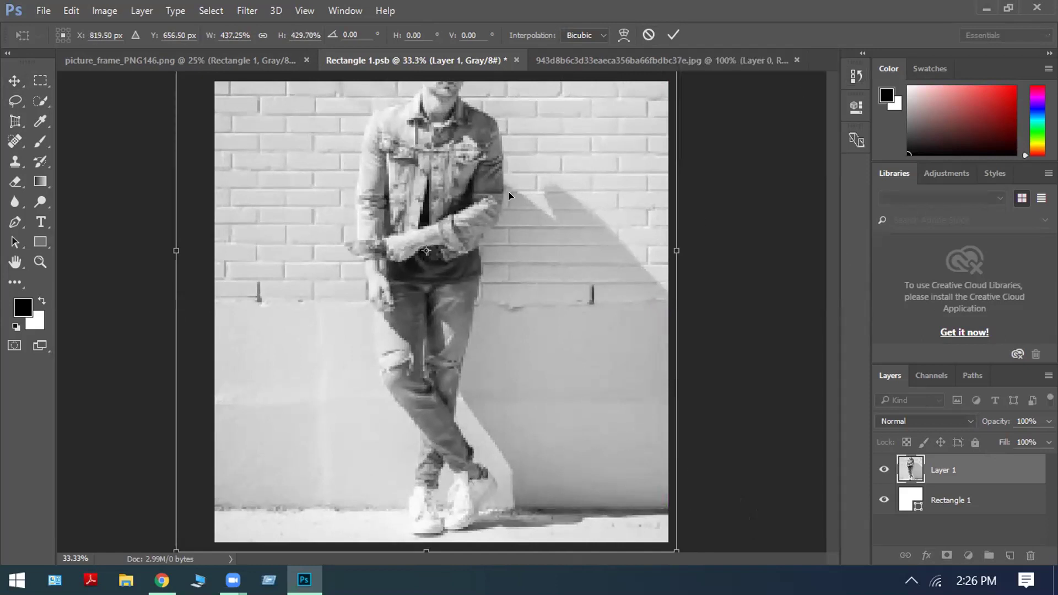
{"action": "scroll", "coordinate": [539, 211], "scroll_direction": "down", "scroll_amount": 1}
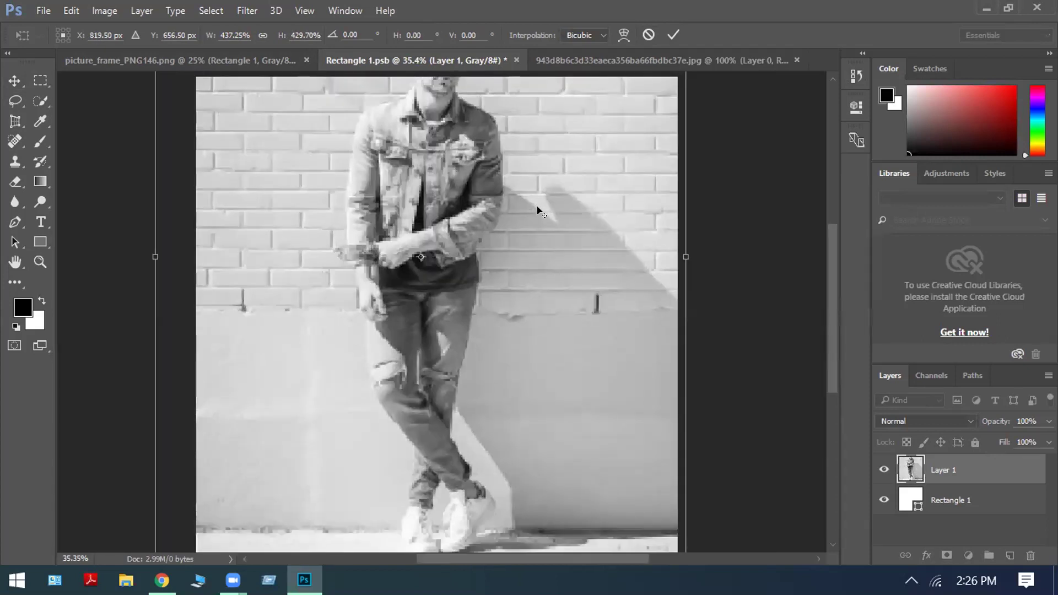
{"action": "scroll", "coordinate": [539, 211], "scroll_direction": "down", "scroll_amount": 1}
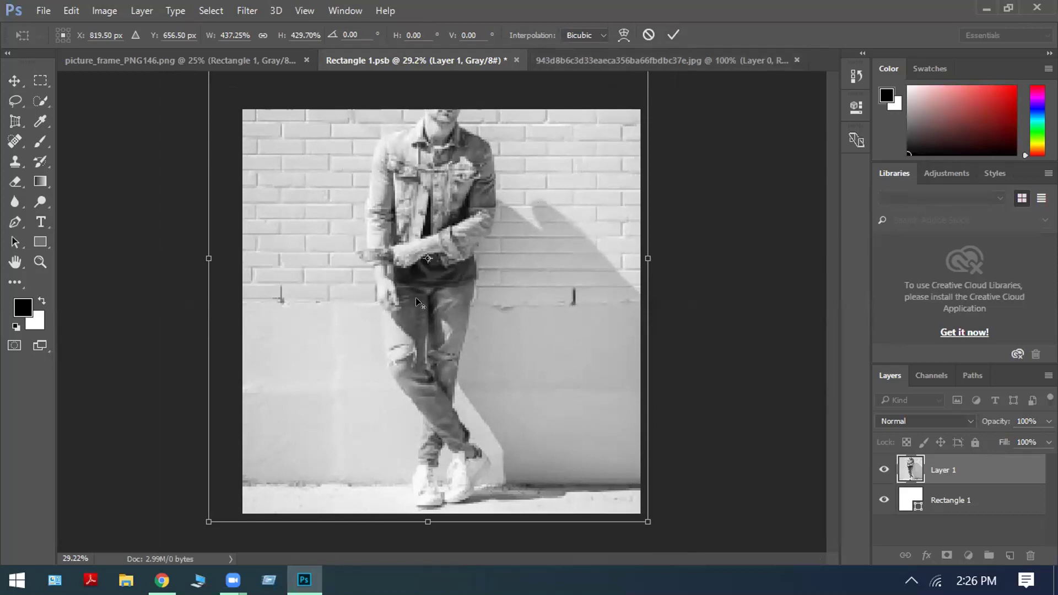
{"action": "left_click", "coordinate": [672, 35]}
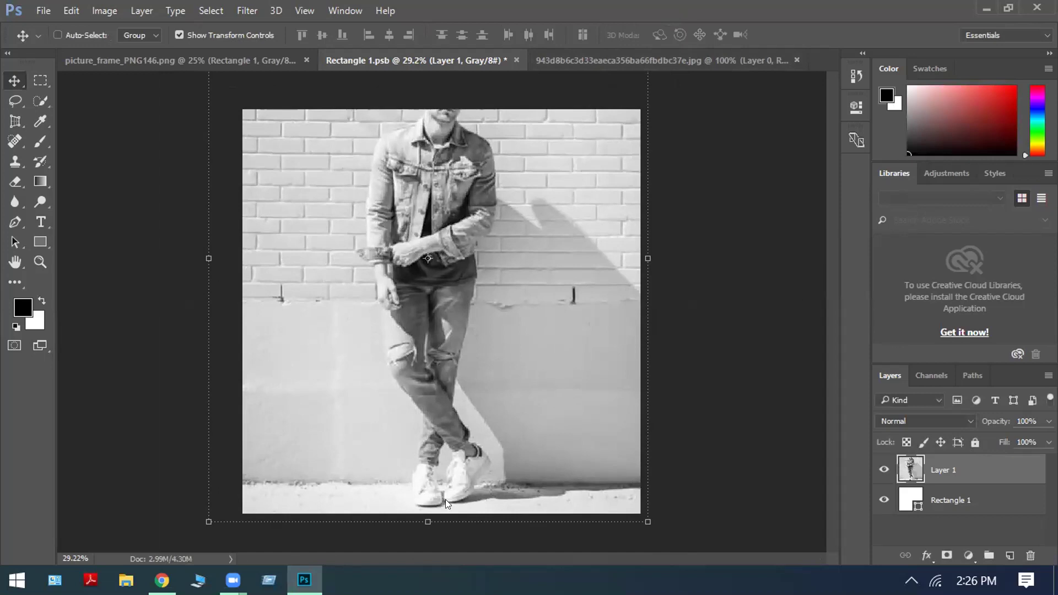
Move the enlarged photo down until its upper and right edges align with the canvas and the man's head is inside.
{"action": "left_click", "coordinate": [701, 423]}
{"action": "scroll", "coordinate": [549, 312], "scroll_direction": "up", "scroll_amount": 2}
{"action": "scroll", "coordinate": [551, 313], "scroll_direction": "down", "scroll_amount": 2}
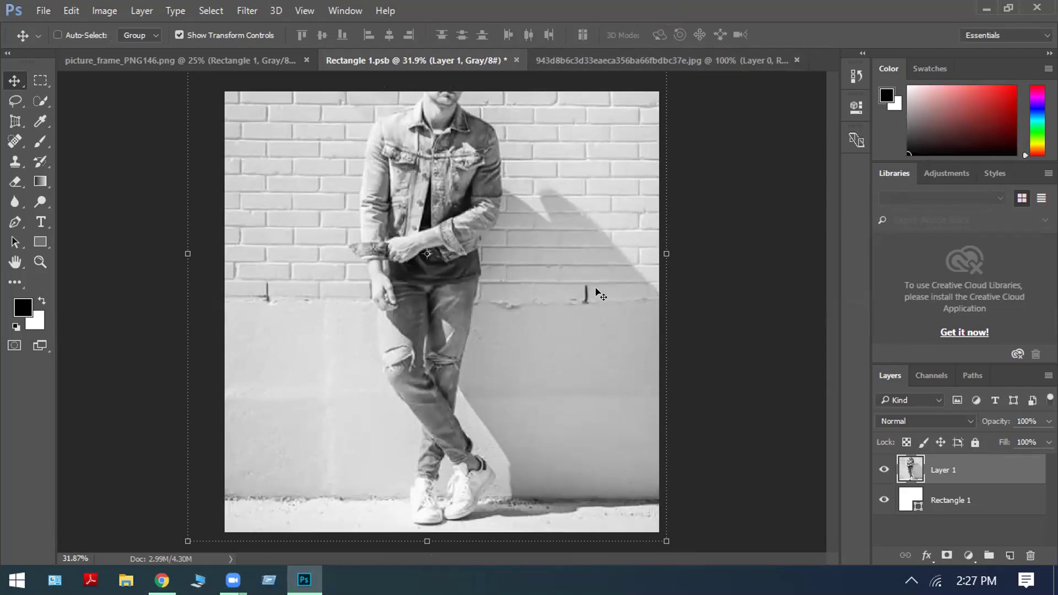
{"action": "left_click_drag", "start_coordinate": [464, 266], "coordinate": [459, 389]}
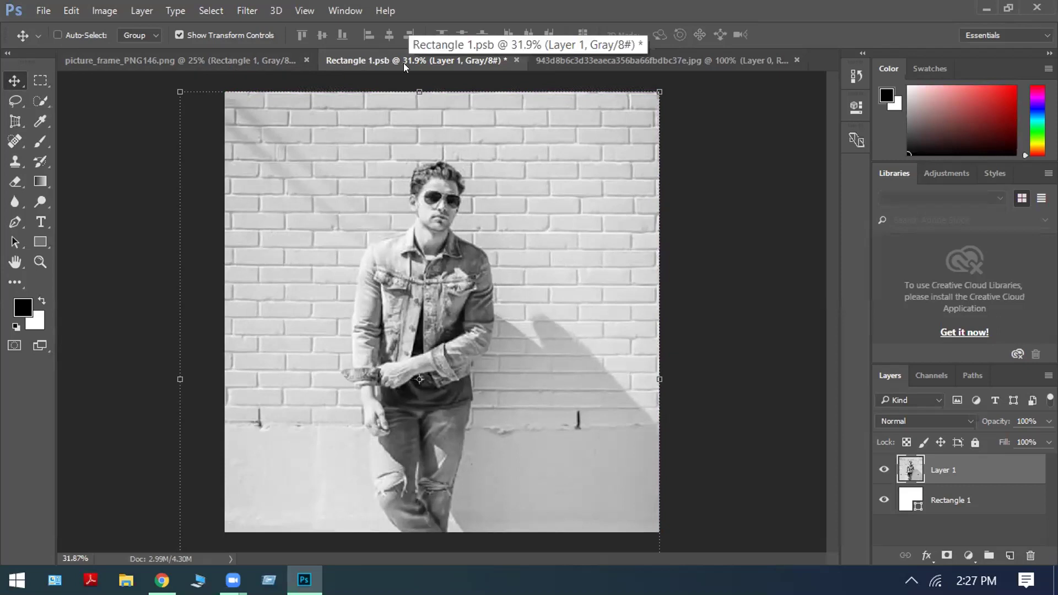
Review the source photo's layer and the Rectangle 1 layer in the picture frame document.
{"action": "left_click", "coordinate": [611, 57]}
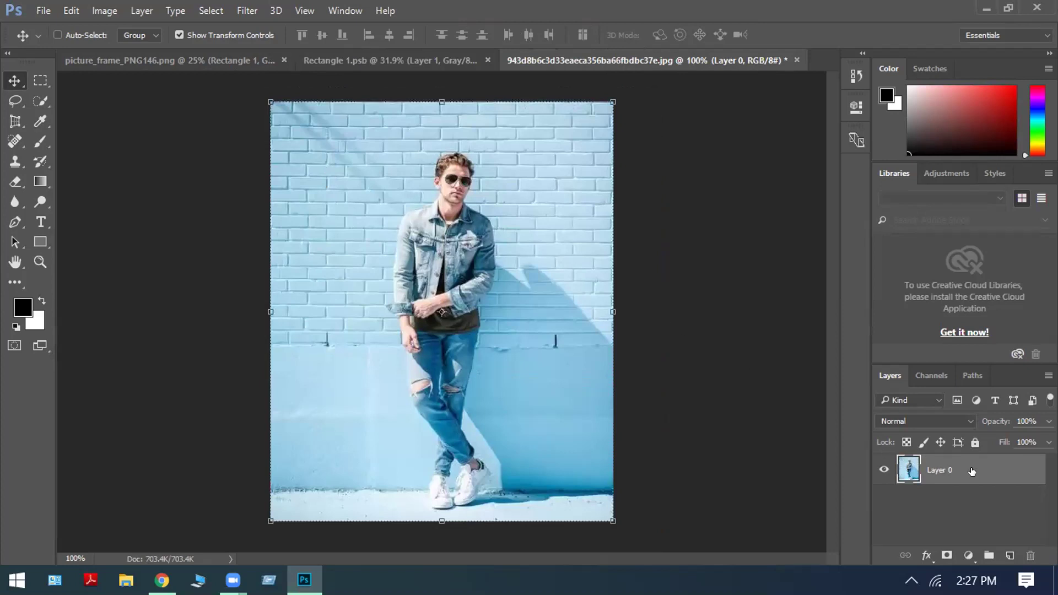
{"action": "left_click_drag", "start_coordinate": [971, 471], "coordinate": [948, 495]}
{"action": "right_click", "coordinate": [948, 496]}
{"action": "key", "text": "Escape"}
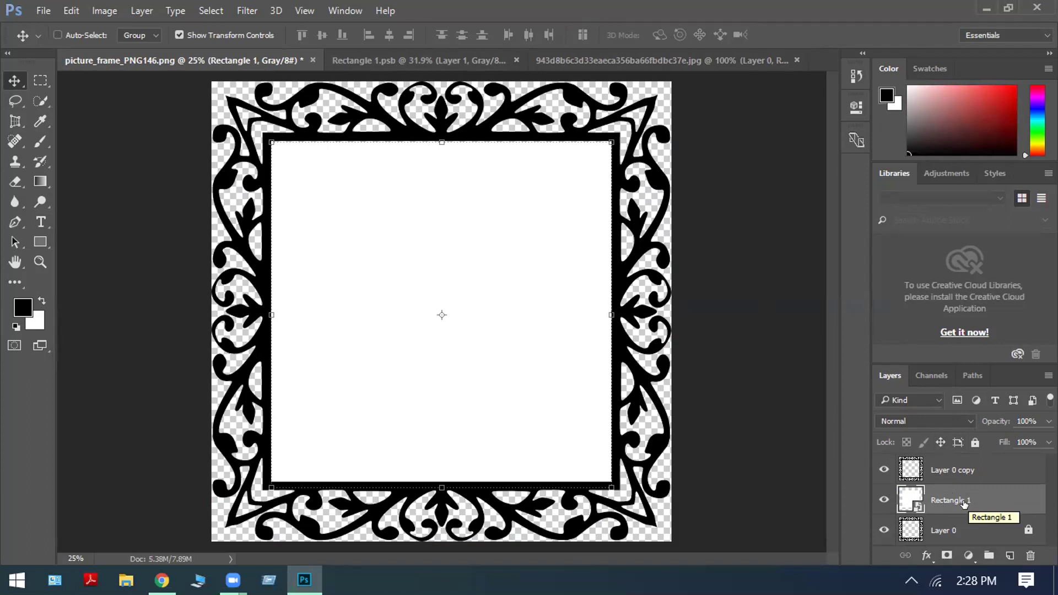
Create a new 603 × 800 pixel RGB document at 72 pixels/inch with a white background.
{"action": "key", "text": "ctrl"}
{"action": "key", "text": "ctrl+n"}
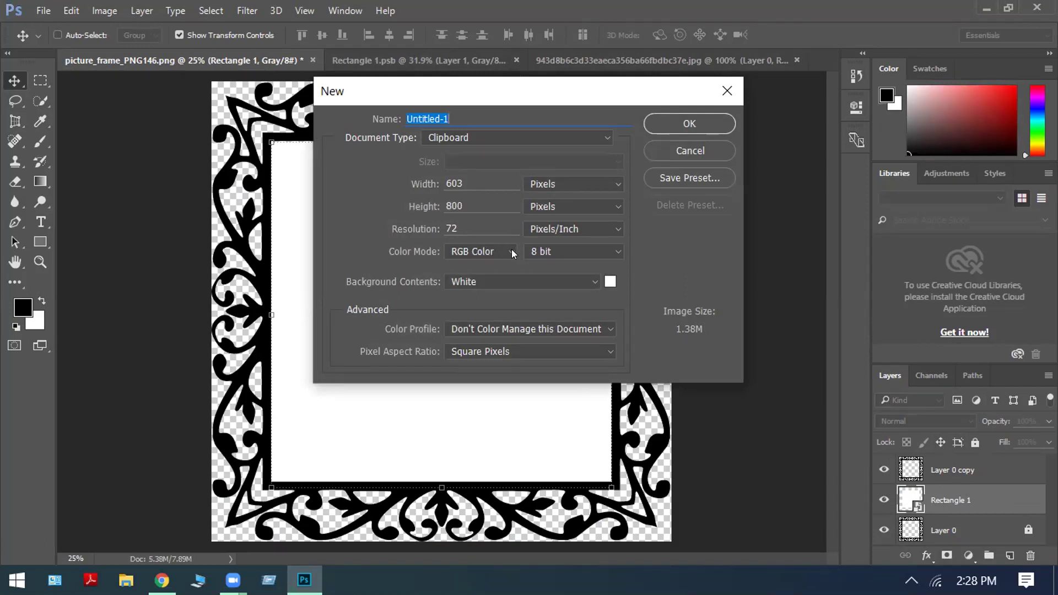
{"action": "left_click", "coordinate": [709, 120]}
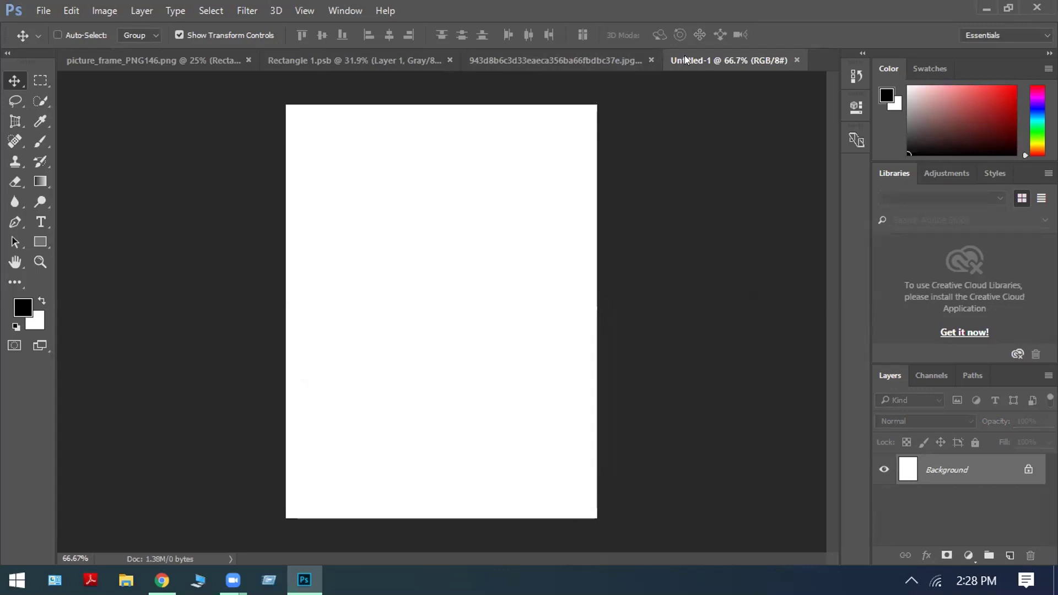
Copy the colour photo into the new blank document and stretch it upward to about 103% height.
{"action": "left_click", "coordinate": [606, 62]}
{"action": "left_click_drag", "start_coordinate": [497, 191], "coordinate": [428, 222]}
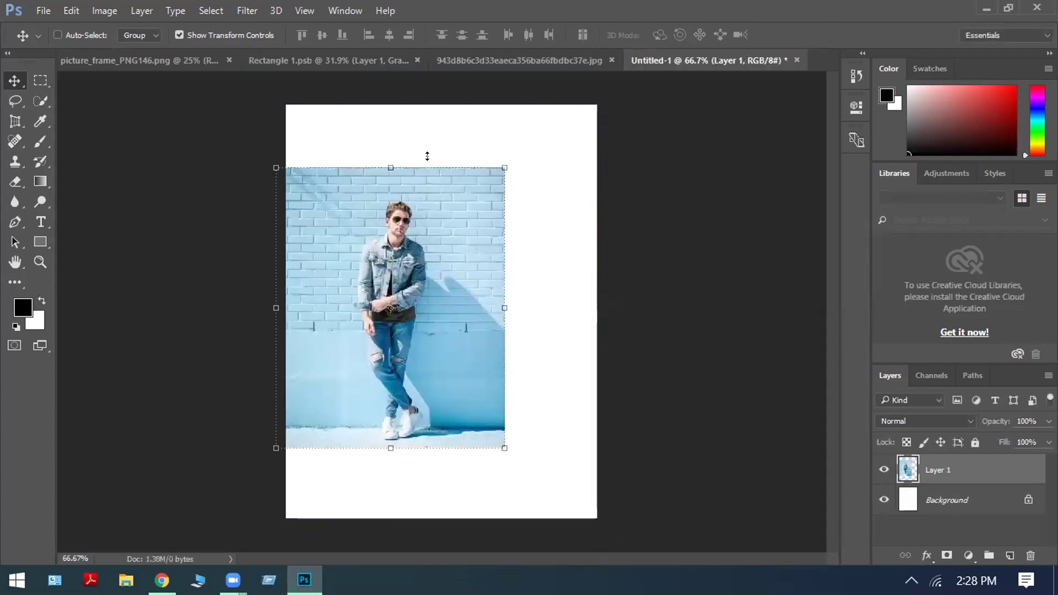
{"action": "left_click_drag", "start_coordinate": [389, 159], "coordinate": [402, 148]}
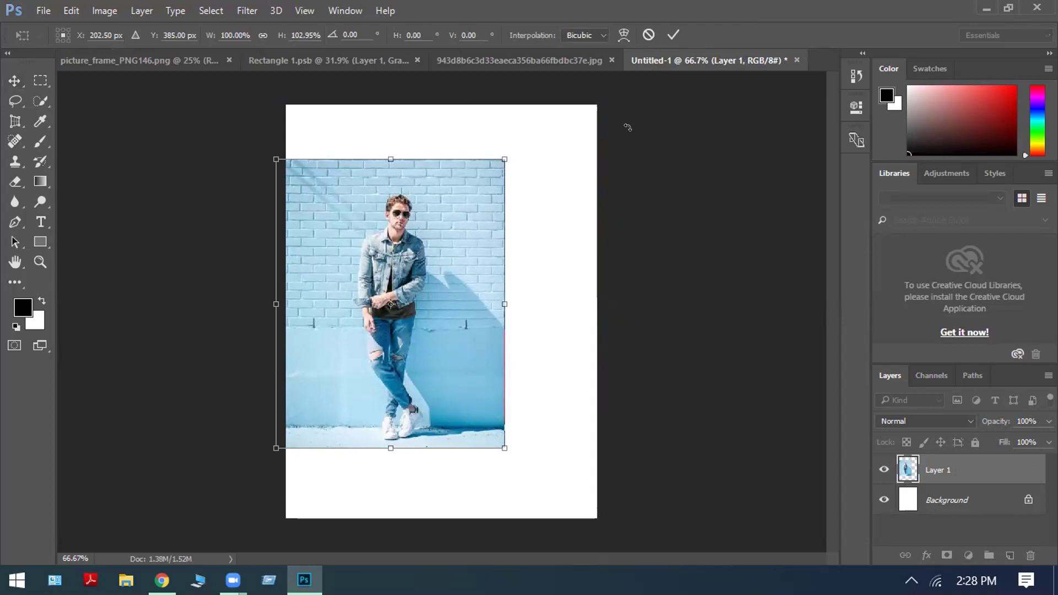
Close all four open documents without saving their changes.
{"action": "left_click", "coordinate": [226, 58]}
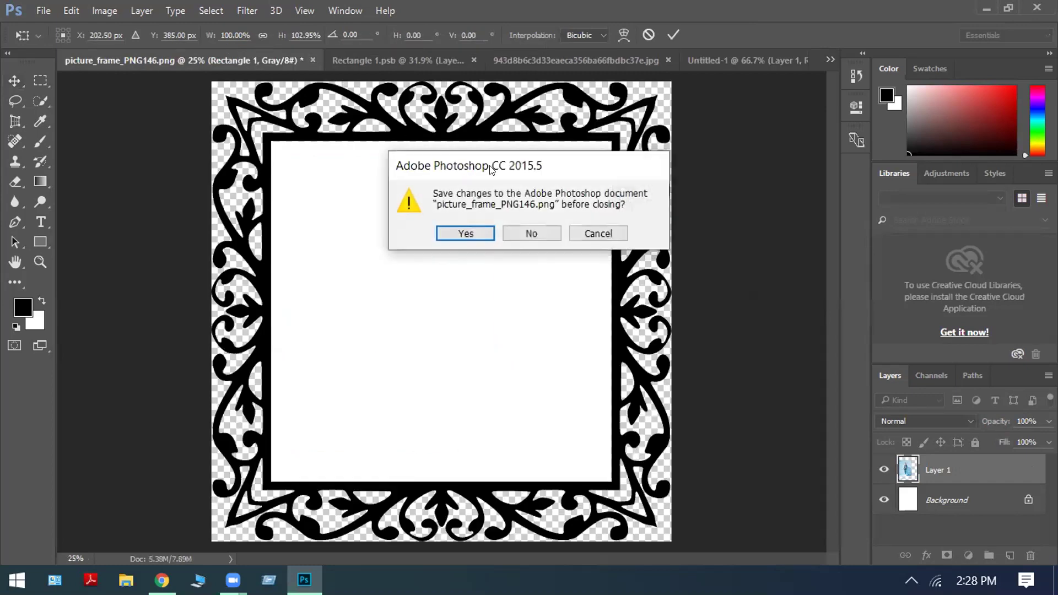
{"action": "left_click", "coordinate": [526, 233]}
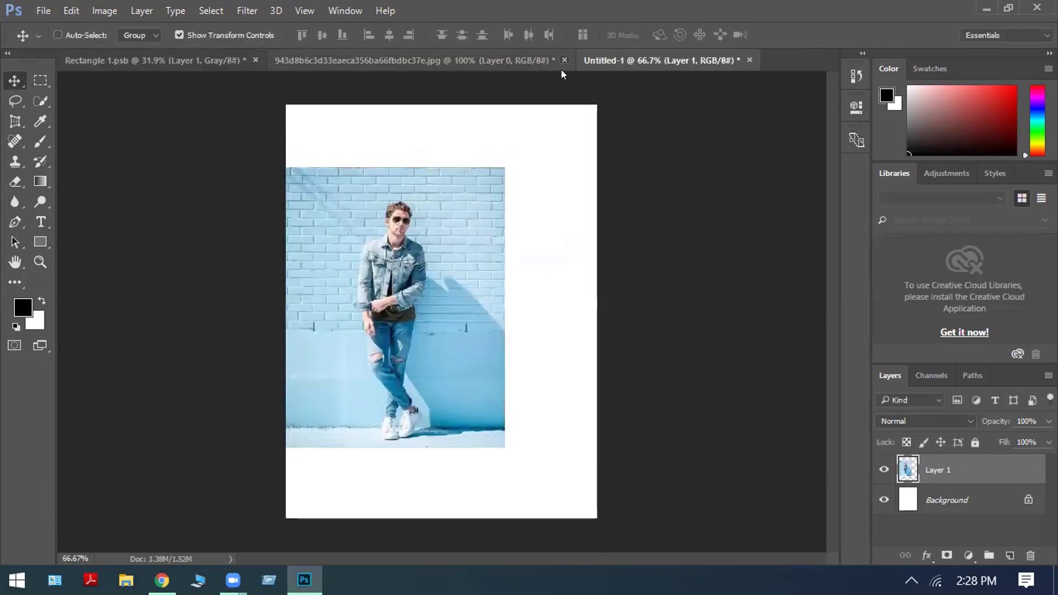
{"action": "left_click", "coordinate": [563, 60]}
{"action": "left_click", "coordinate": [527, 242]}
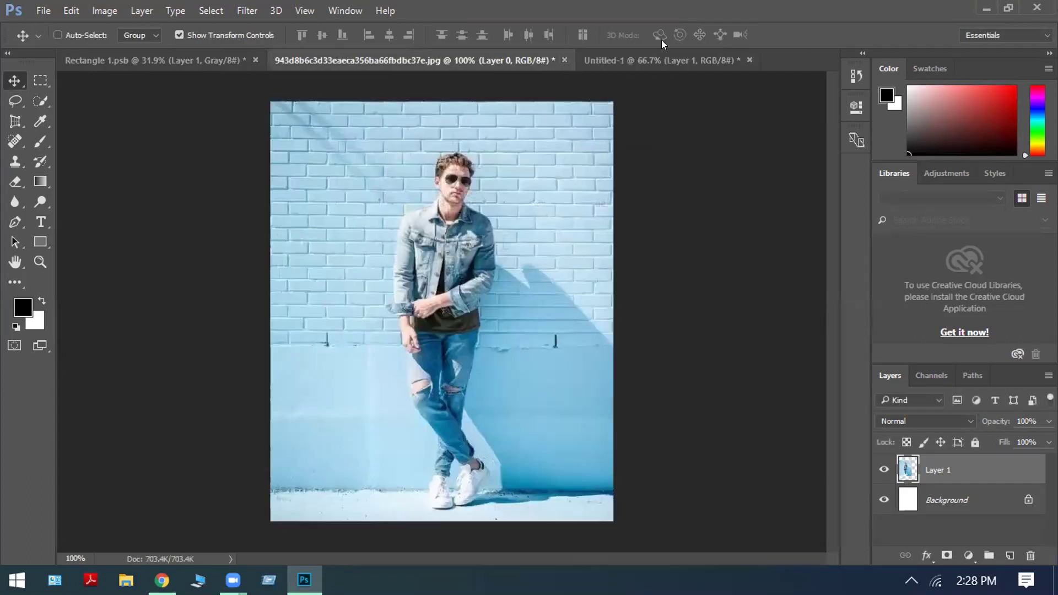
{"action": "left_click", "coordinate": [440, 60]}
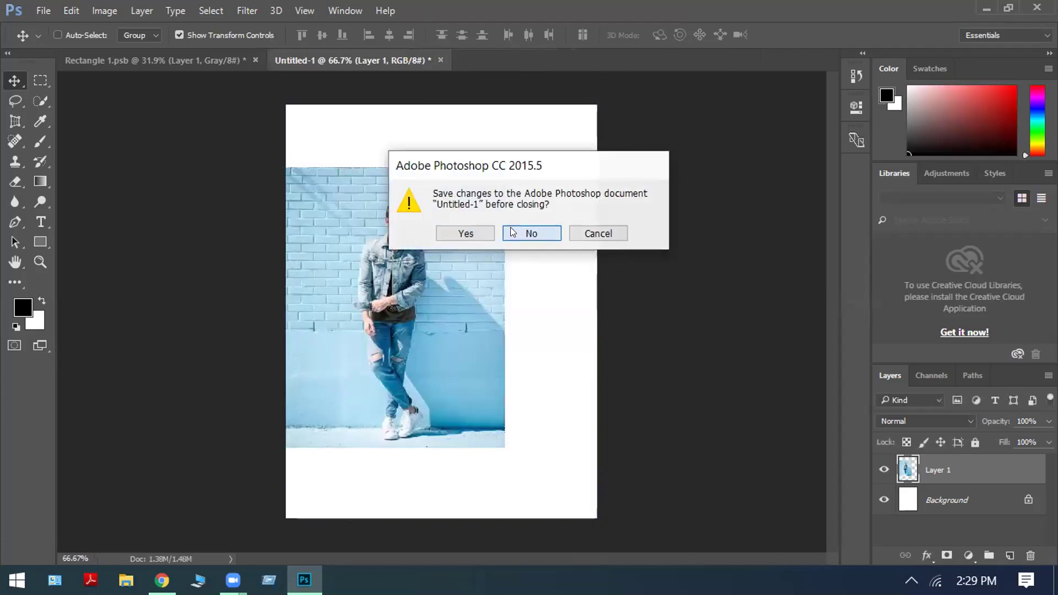
{"action": "left_click", "coordinate": [512, 230]}
{"action": "left_click", "coordinate": [254, 60]}
{"action": "left_click", "coordinate": [529, 232]}
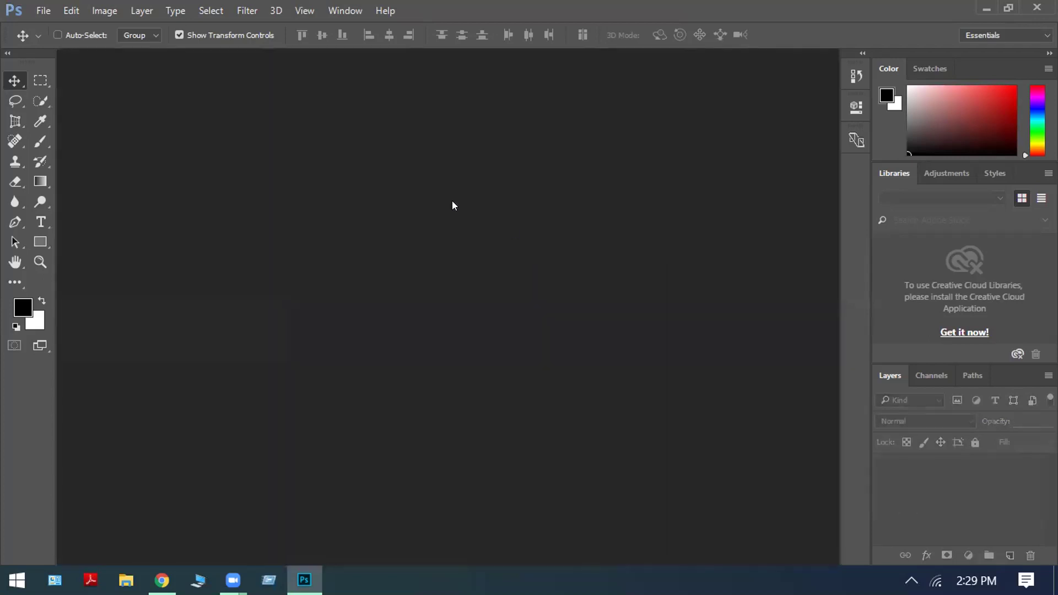
{"action": "left_click", "coordinate": [43, 10]}
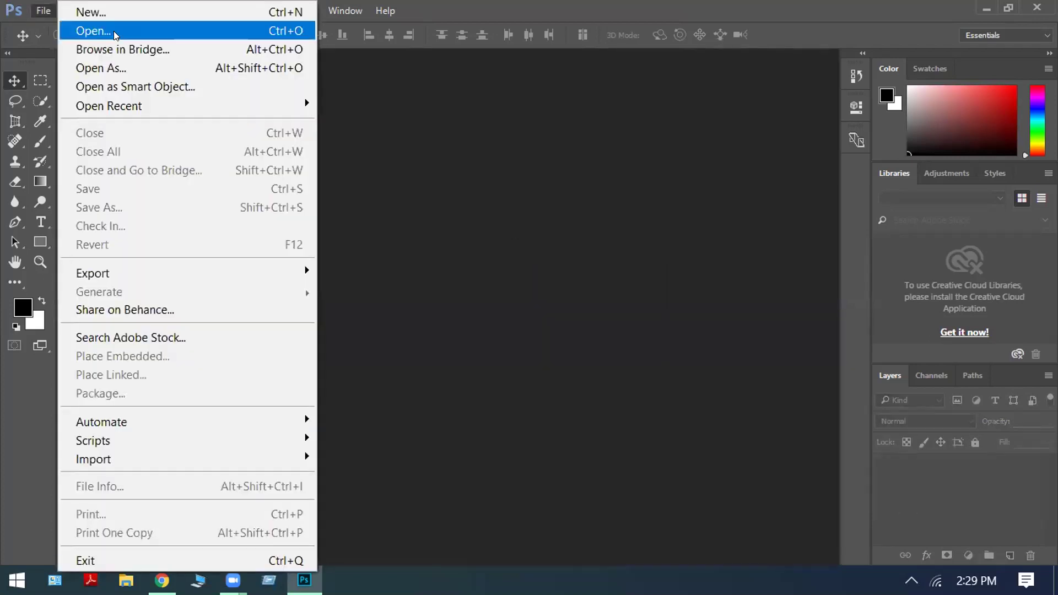
{"action": "left_click", "coordinate": [114, 32]}
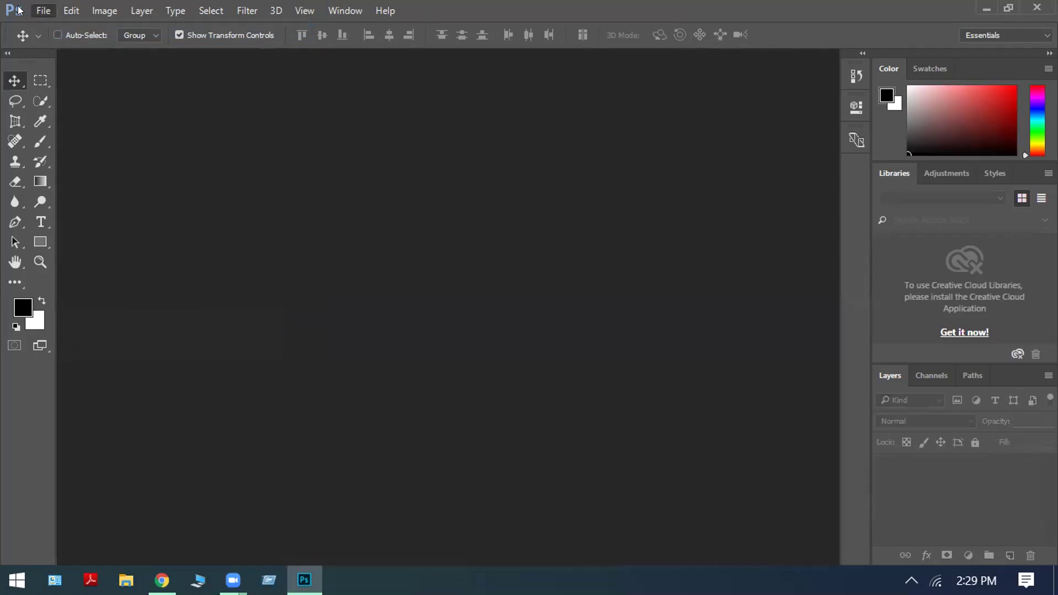
{"action": "scroll", "coordinate": [676, 267], "scroll_direction": "down", "scroll_amount": 10}
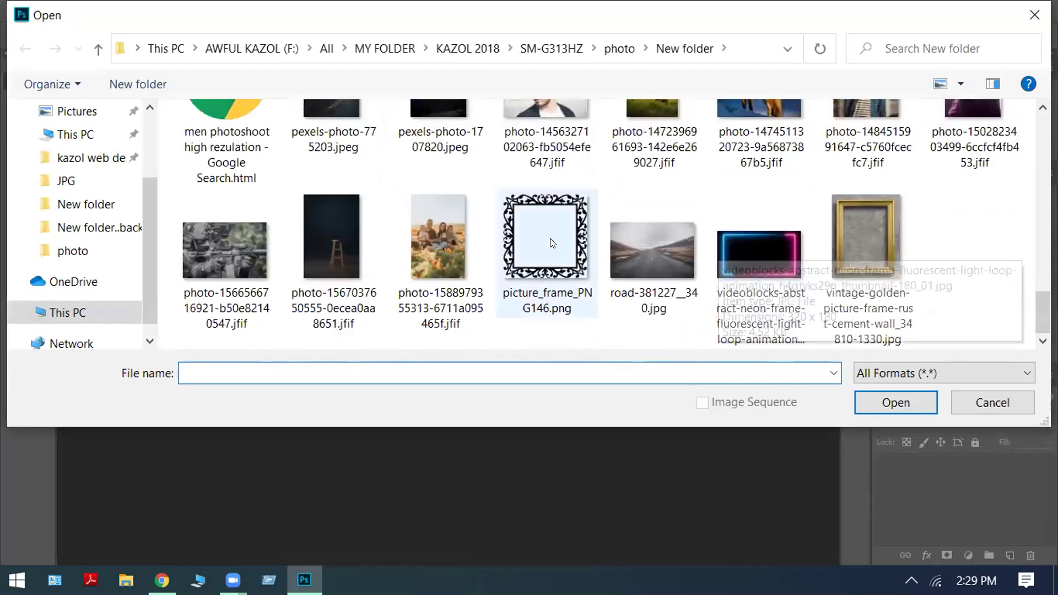
{"action": "left_click", "coordinate": [552, 243]}
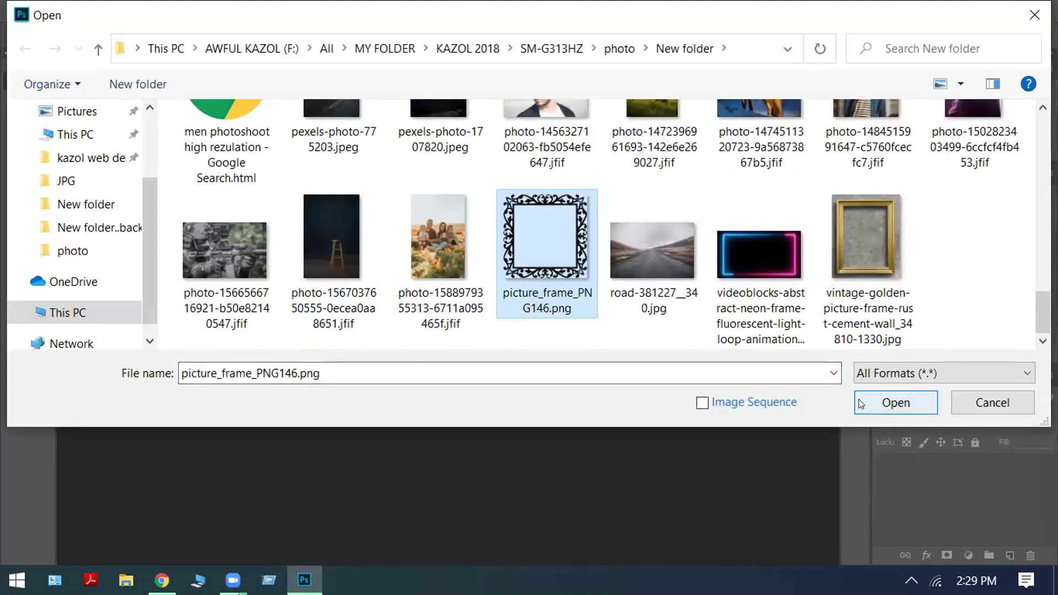
{"action": "left_click", "coordinate": [1034, 17]}
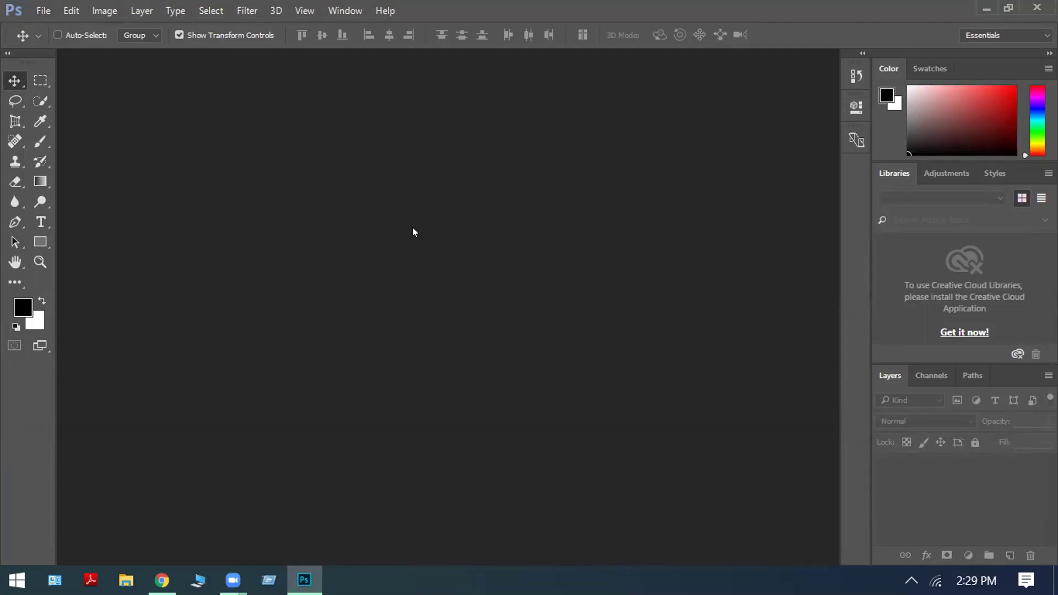
Create a new 603 × 800 pixel RGB document at 72 pixels/inch with a white background.
{"action": "key", "text": "ctrl+n"}
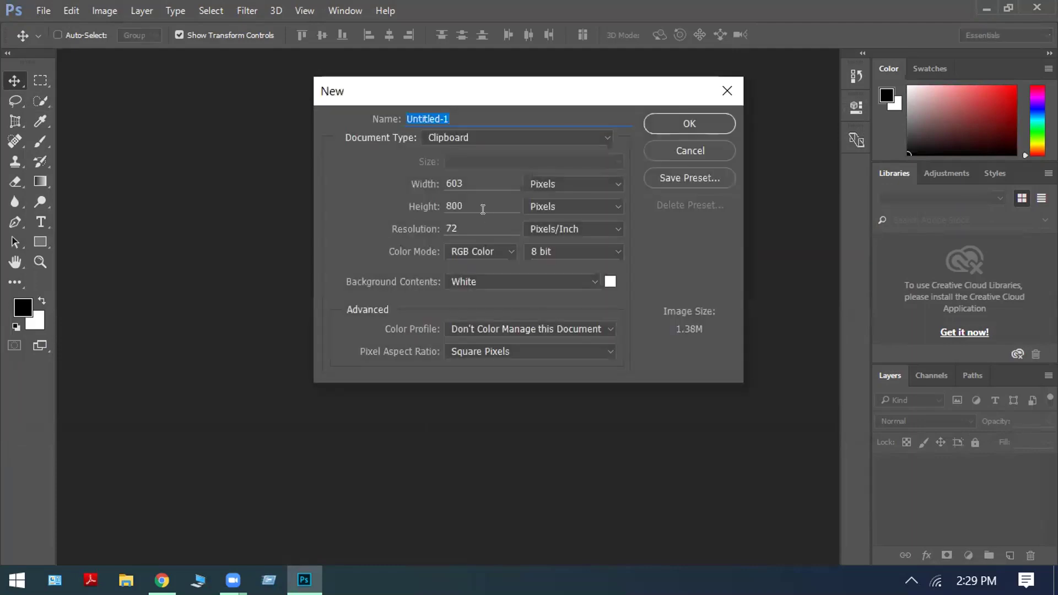
{"action": "left_click", "coordinate": [698, 122]}
{"action": "left_click", "coordinate": [678, 140]}
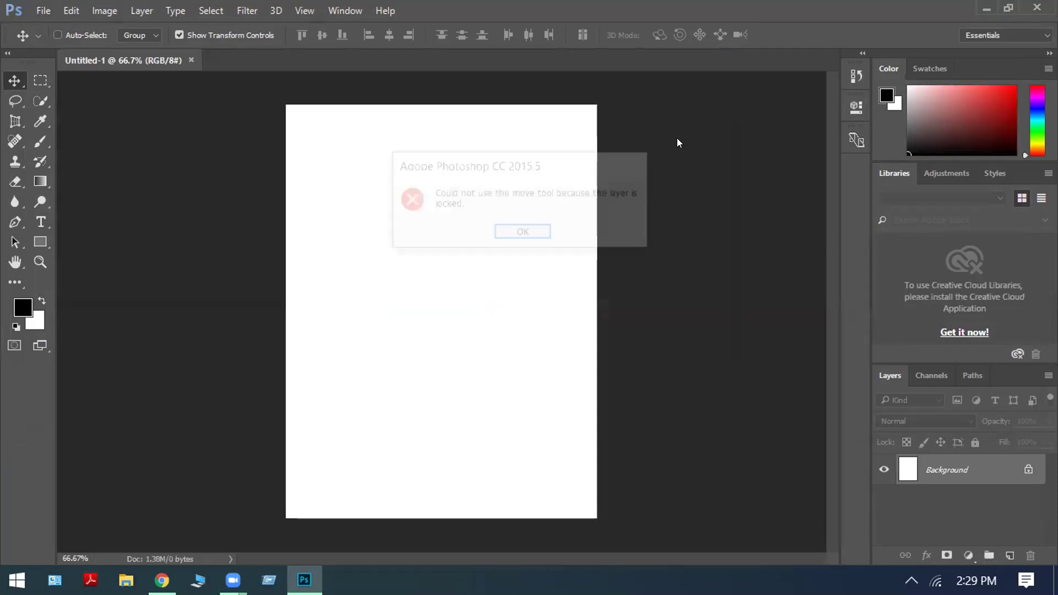
{"action": "left_click", "coordinate": [537, 235]}
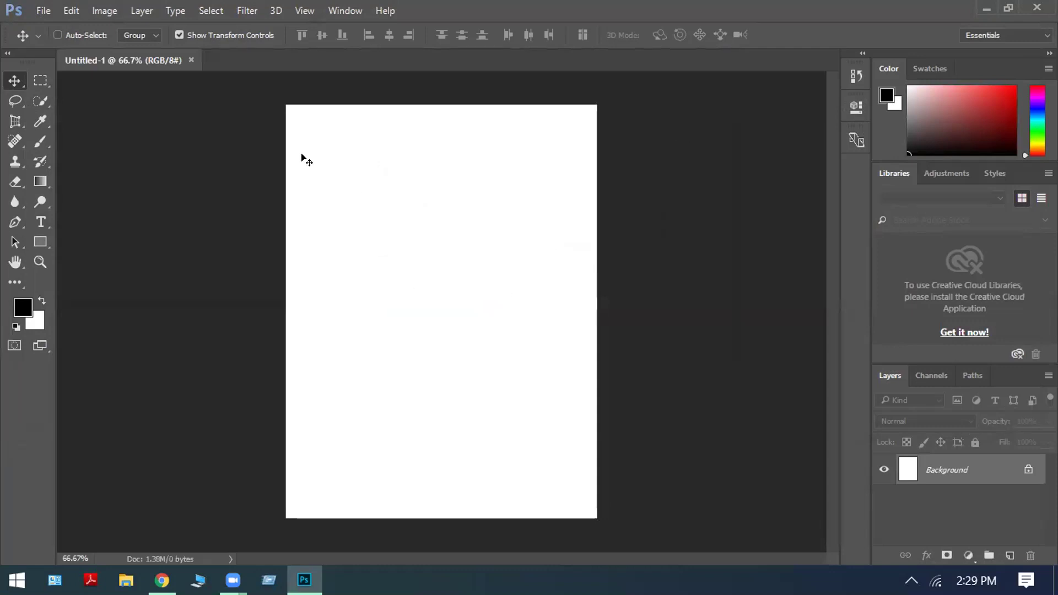
Open the picture_frame_PNG146.png image from the photo folder.
{"action": "left_click", "coordinate": [40, 11]}
{"action": "left_click", "coordinate": [78, 30]}
{"action": "scroll", "coordinate": [854, 292], "scroll_direction": "down", "scroll_amount": 10}
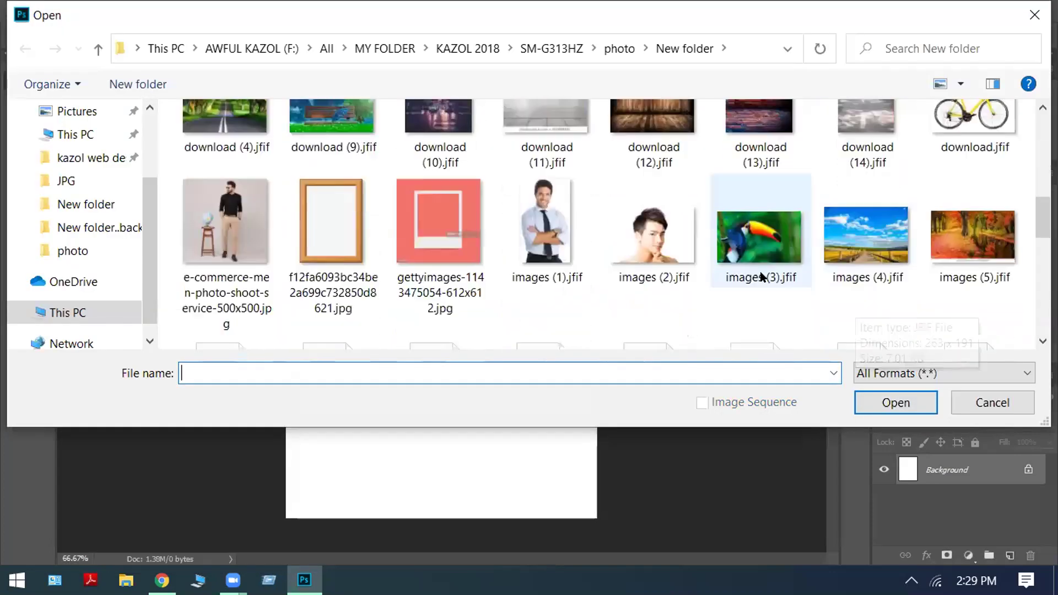
{"action": "scroll", "coordinate": [684, 194], "scroll_direction": "up", "scroll_amount": 5}
{"action": "scroll", "coordinate": [731, 281], "scroll_direction": "down", "scroll_amount": 6}
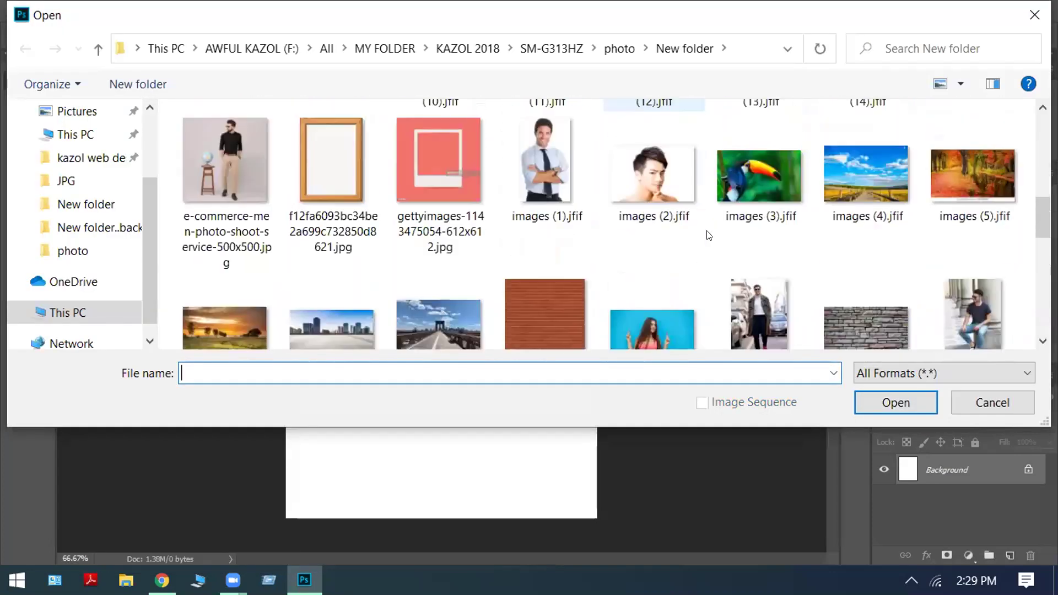
{"action": "scroll", "coordinate": [730, 276], "scroll_direction": "down", "scroll_amount": 5}
{"action": "left_click", "coordinate": [546, 237]}
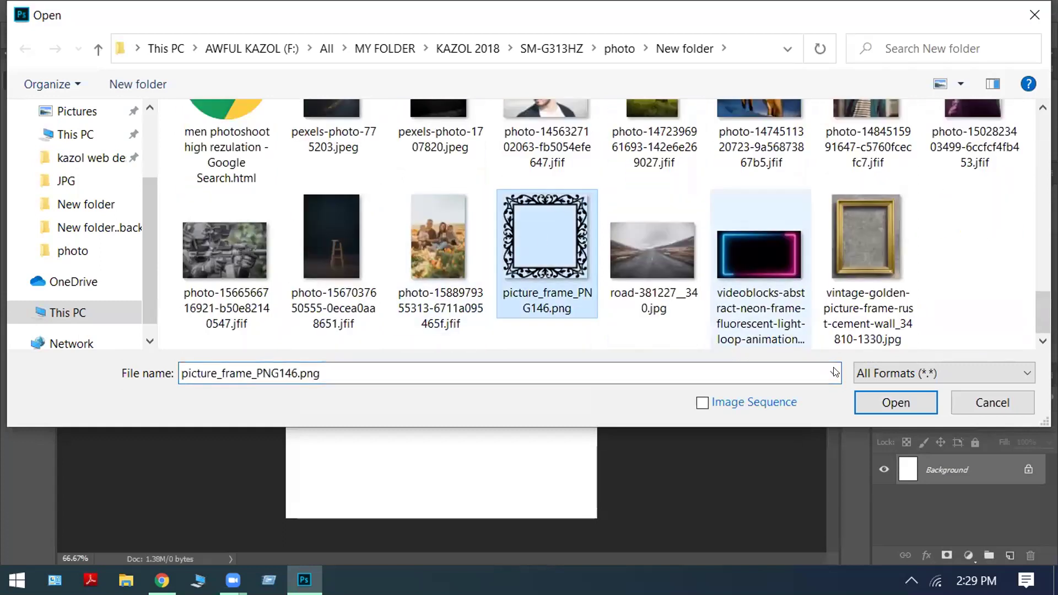
{"action": "left_click", "coordinate": [896, 403]}
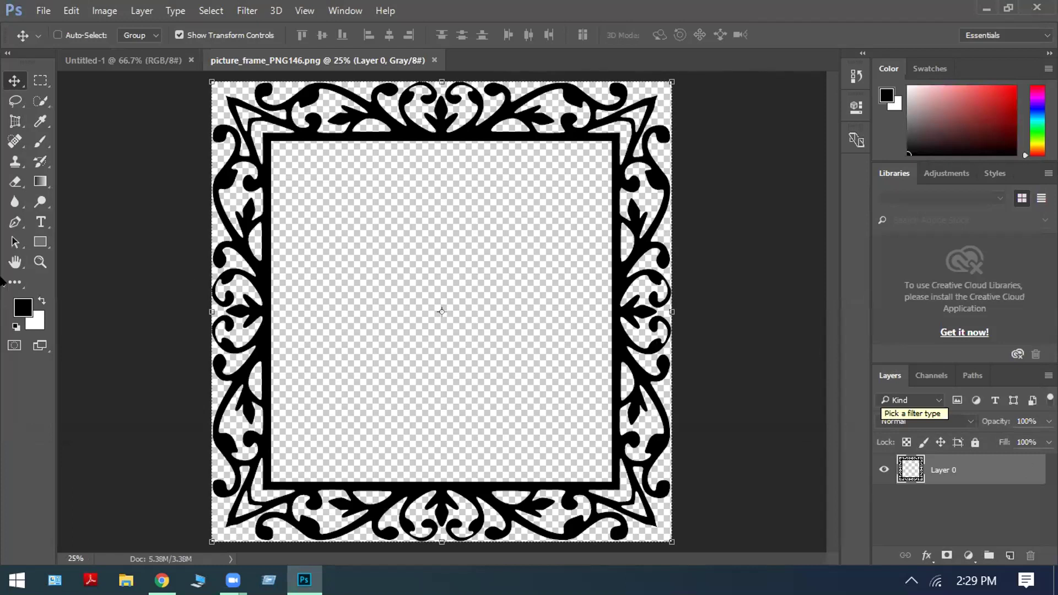
{"action": "left_click", "coordinate": [57, 35]}
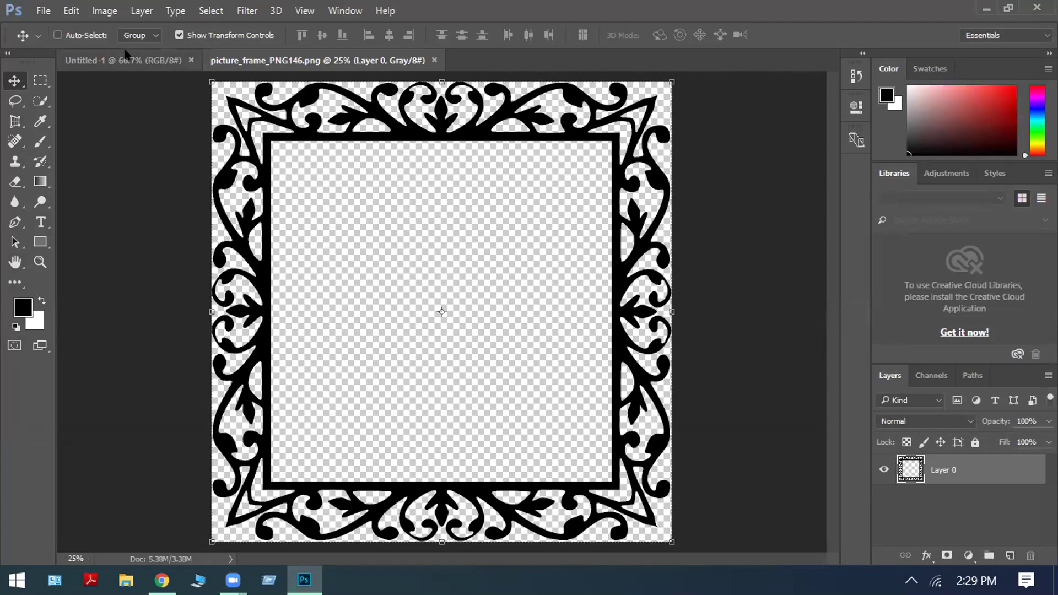
{"action": "left_click", "coordinate": [42, 238]}
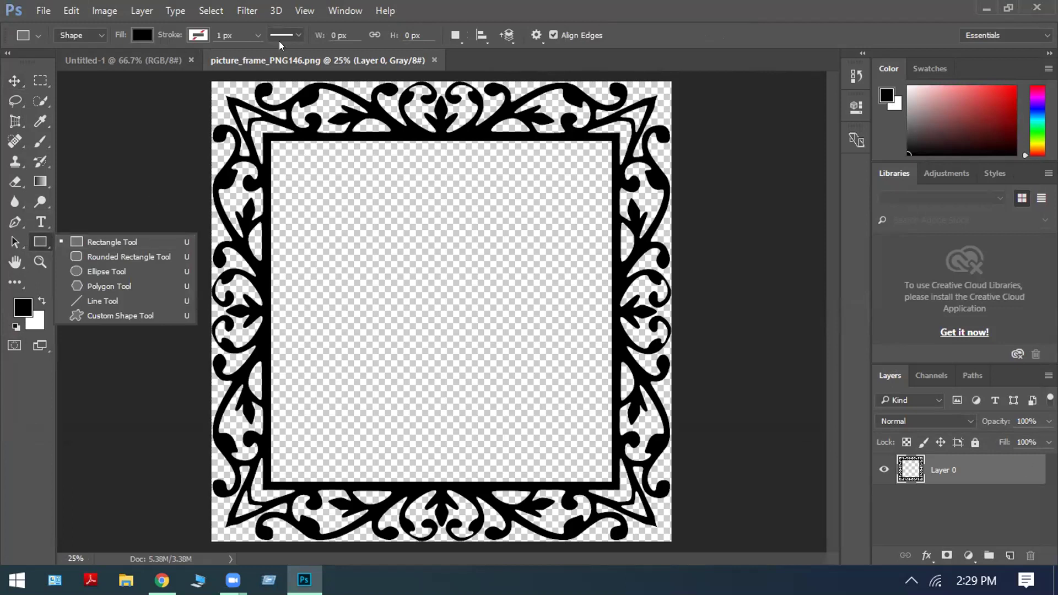
{"action": "left_click", "coordinate": [249, 58]}
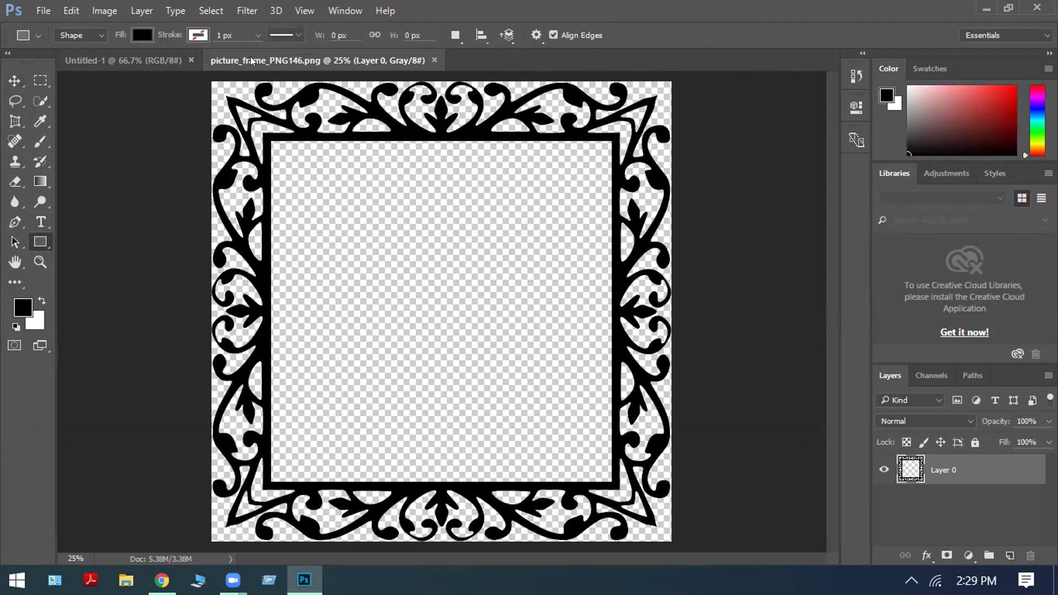
{"action": "left_click", "coordinate": [143, 53]}
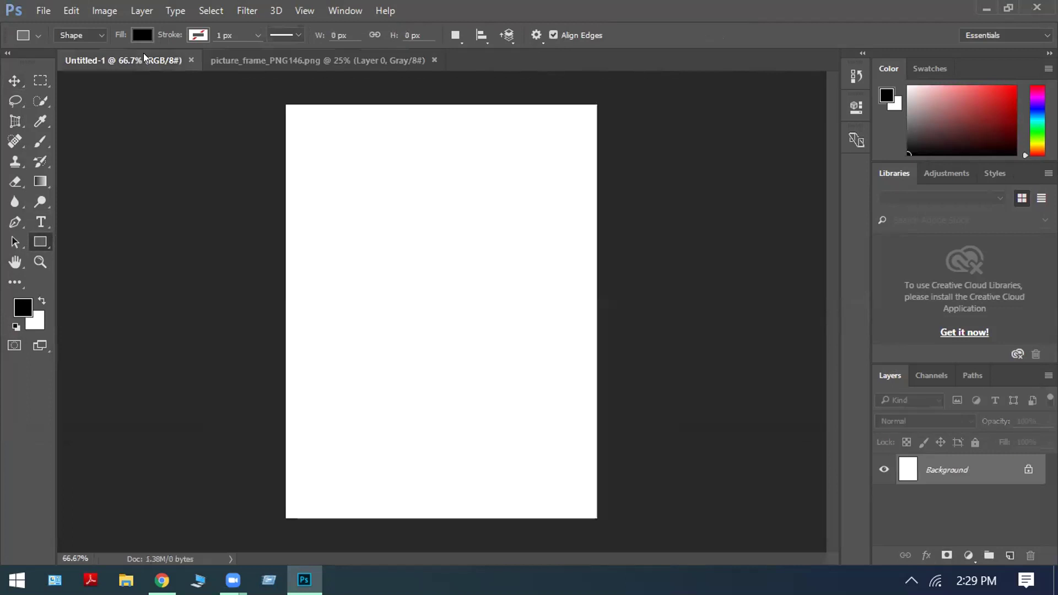
{"action": "left_click", "coordinate": [247, 57]}
{"action": "left_click_drag", "start_coordinate": [471, 309], "coordinate": [33, 83]}
{"action": "key", "text": "v"}
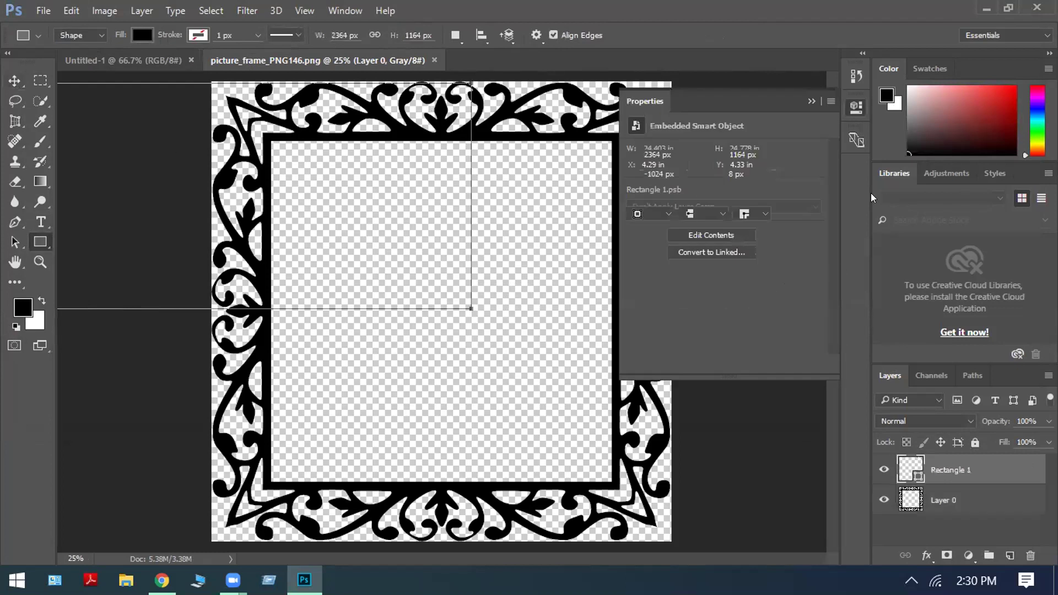
{"action": "left_click", "coordinate": [812, 101]}
{"action": "key", "text": "ctrl+alt+z"}
{"action": "key", "text": "ctrl+alt+z"}
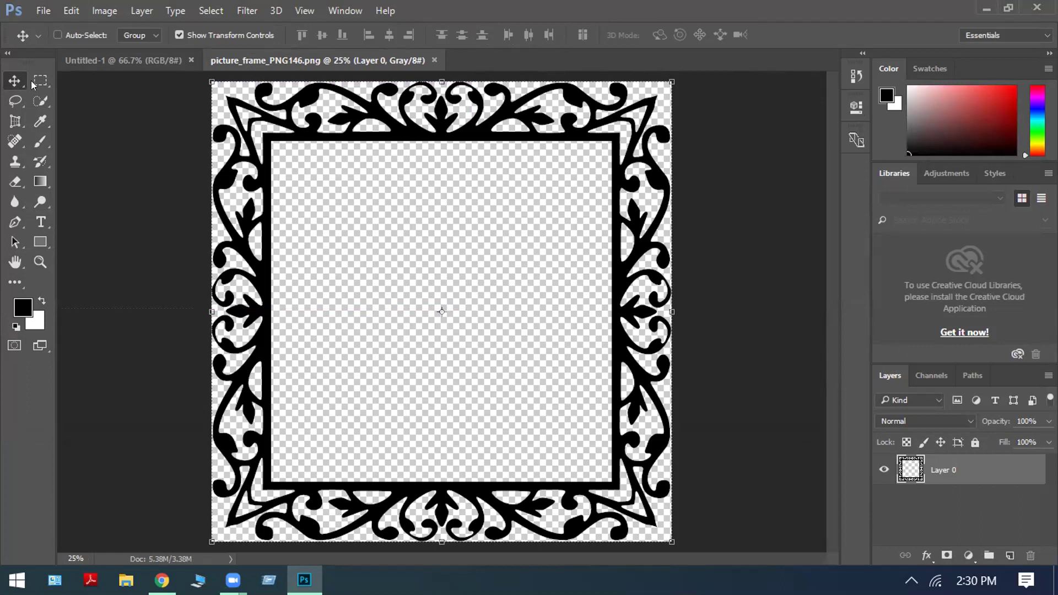
Copy the ornate picture frame layer into the blank Untitled-1 document.
{"action": "left_click_drag", "start_coordinate": [492, 208], "coordinate": [423, 254]}
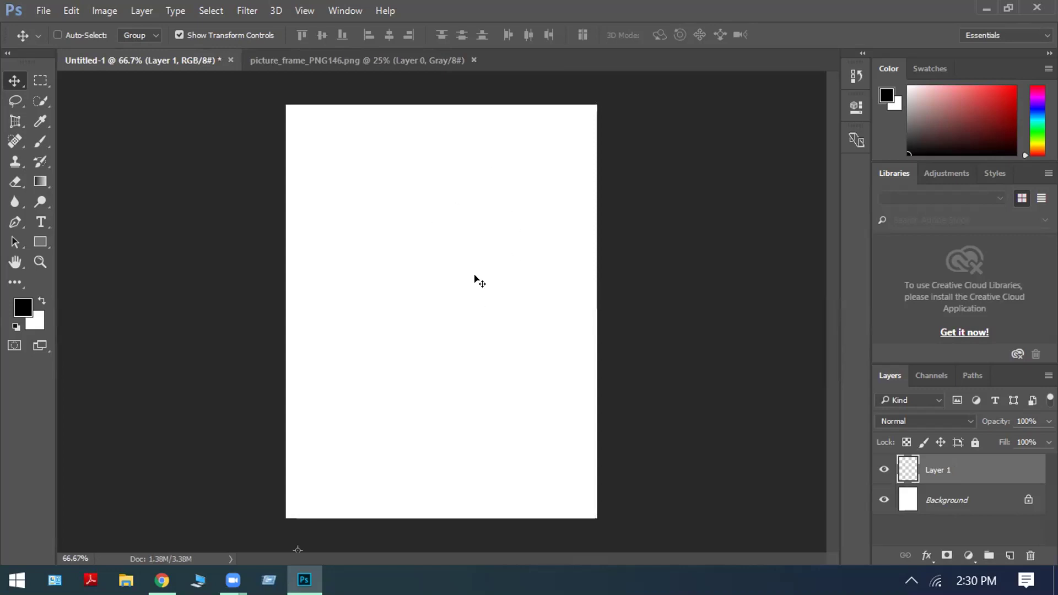
{"action": "scroll", "coordinate": [473, 275], "scroll_direction": "down", "scroll_amount": 4}
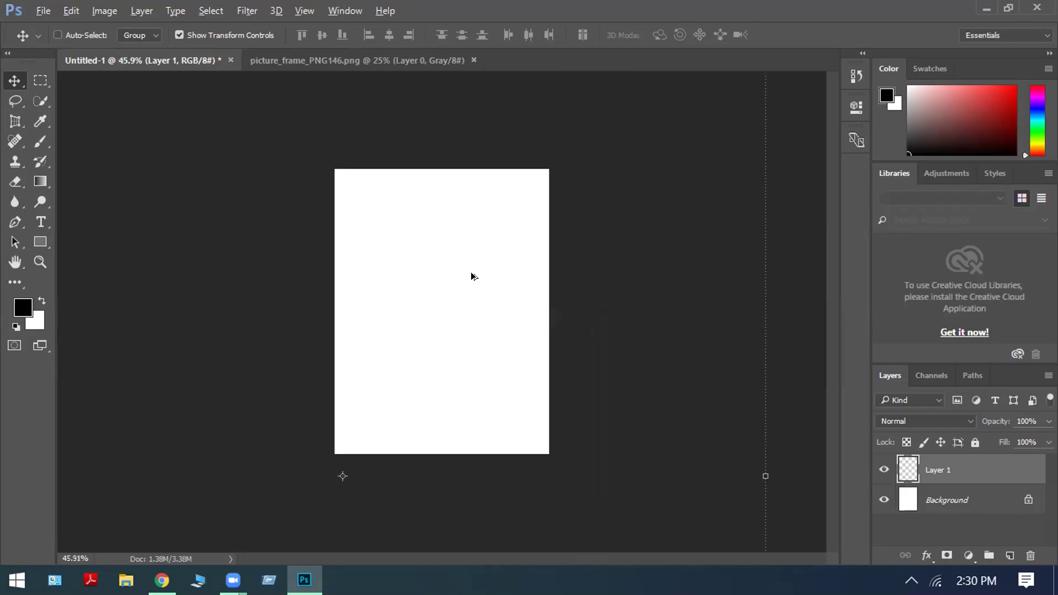
{"action": "scroll", "coordinate": [465, 275], "scroll_direction": "up", "scroll_amount": 1}
{"action": "scroll", "coordinate": [465, 275], "scroll_direction": "down", "scroll_amount": 4}
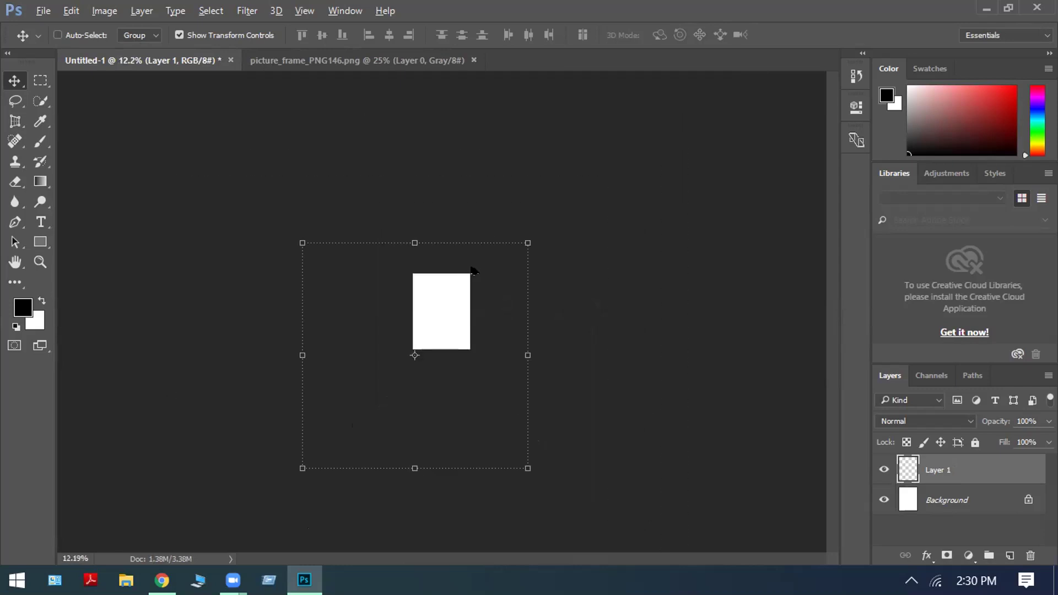
{"action": "scroll", "coordinate": [471, 272], "scroll_direction": "up", "scroll_amount": 1}
{"action": "scroll", "coordinate": [473, 270], "scroll_direction": "down", "scroll_amount": 1}
{"action": "key", "text": "ctrl"}
{"action": "key", "text": "ctrl+t"}
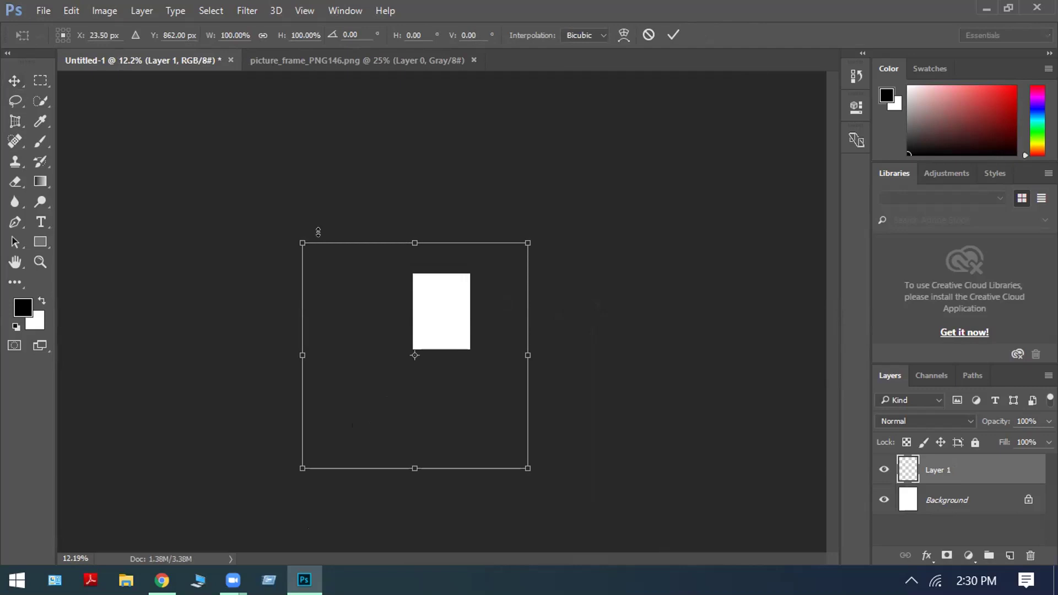
{"action": "left_click_drag", "start_coordinate": [298, 243], "coordinate": [353, 312]}
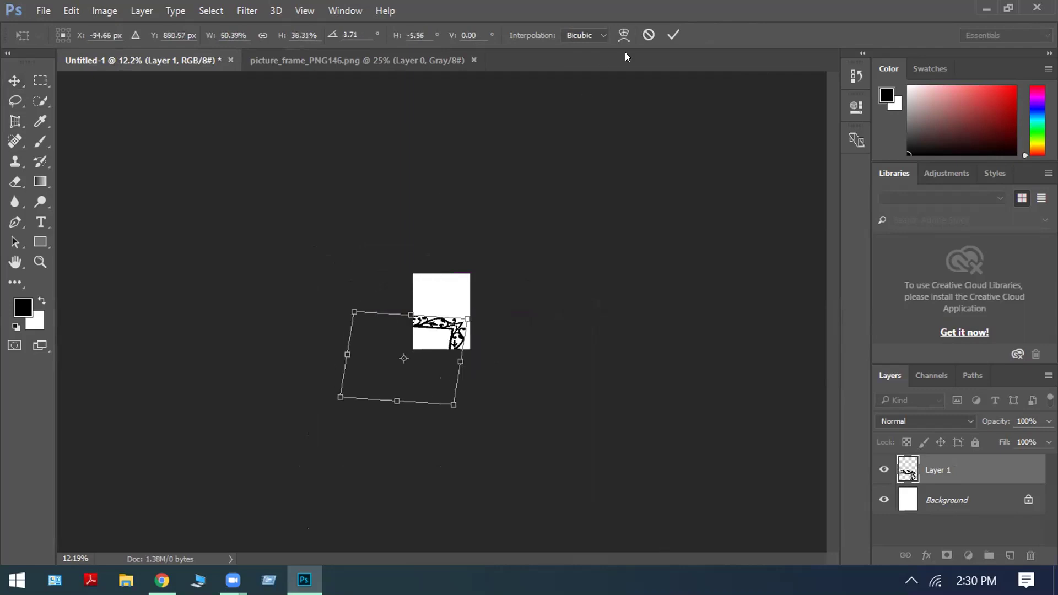
{"action": "left_click", "coordinate": [649, 35]}
{"action": "key", "text": "ctrl"}
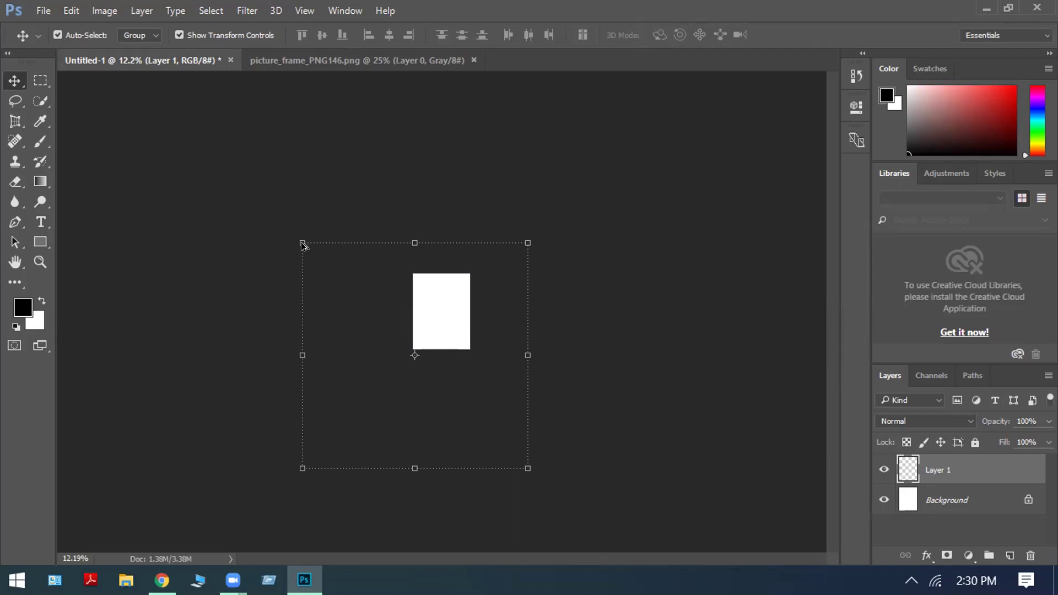
{"action": "left_click", "coordinate": [304, 255]}
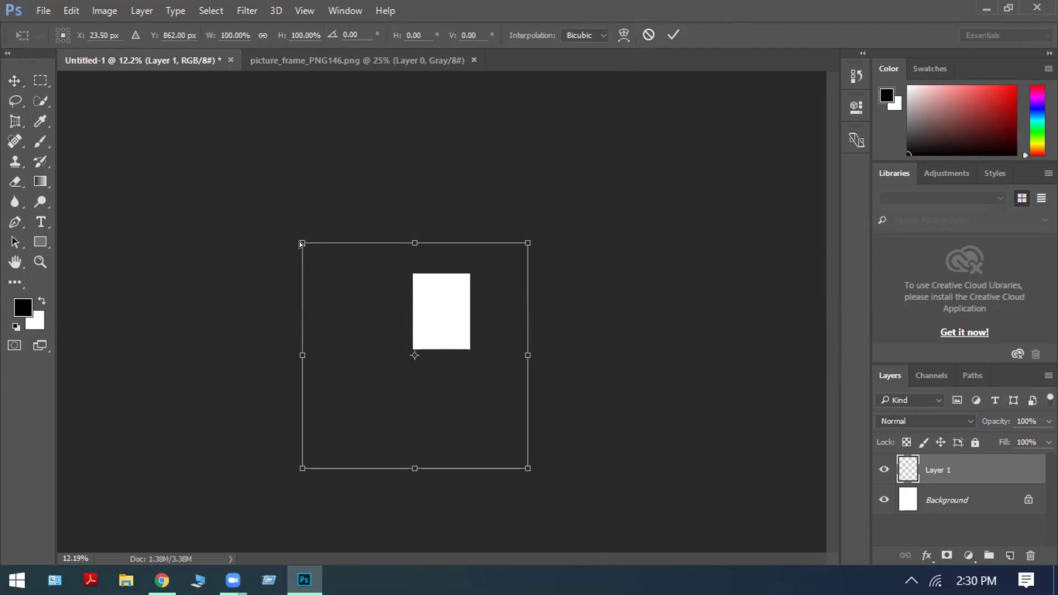
{"action": "left_click_drag", "start_coordinate": [302, 243], "coordinate": [300, 241]}
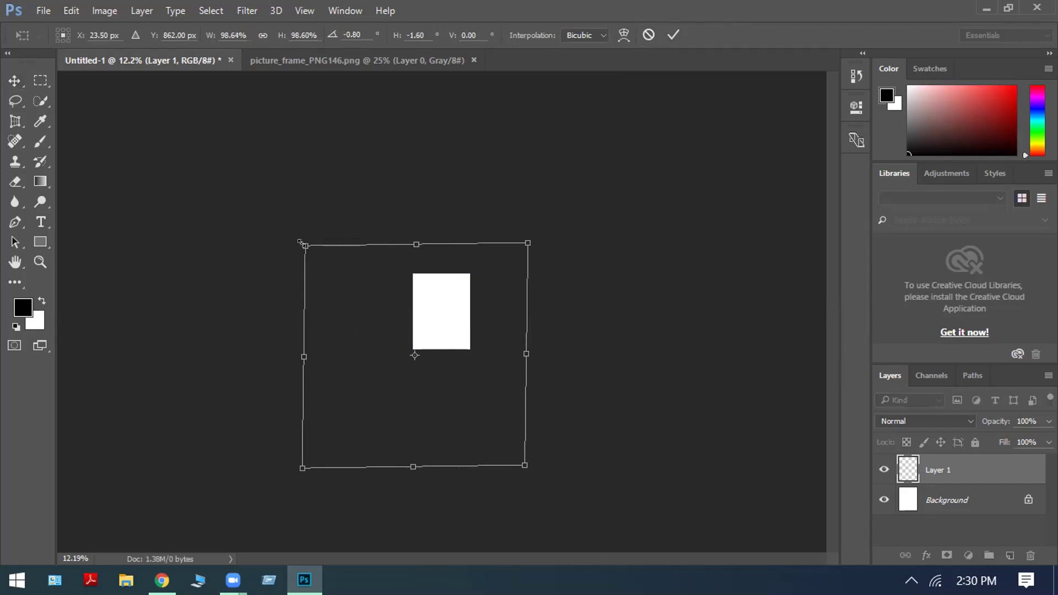
{"action": "mouse_move", "coordinate": [301, 242]}
{"action": "left_mouse_down"}
{"action": "mouse_move", "coordinate": [319, 246]}
{"action": "mouse_move", "coordinate": [302, 266]}
{"action": "mouse_move", "coordinate": [305, 243]}
{"action": "mouse_move", "coordinate": [313, 252]}
{"action": "mouse_move", "coordinate": [290, 246]}
{"action": "left_mouse_up"}
{"action": "left_click", "coordinate": [648, 35]}
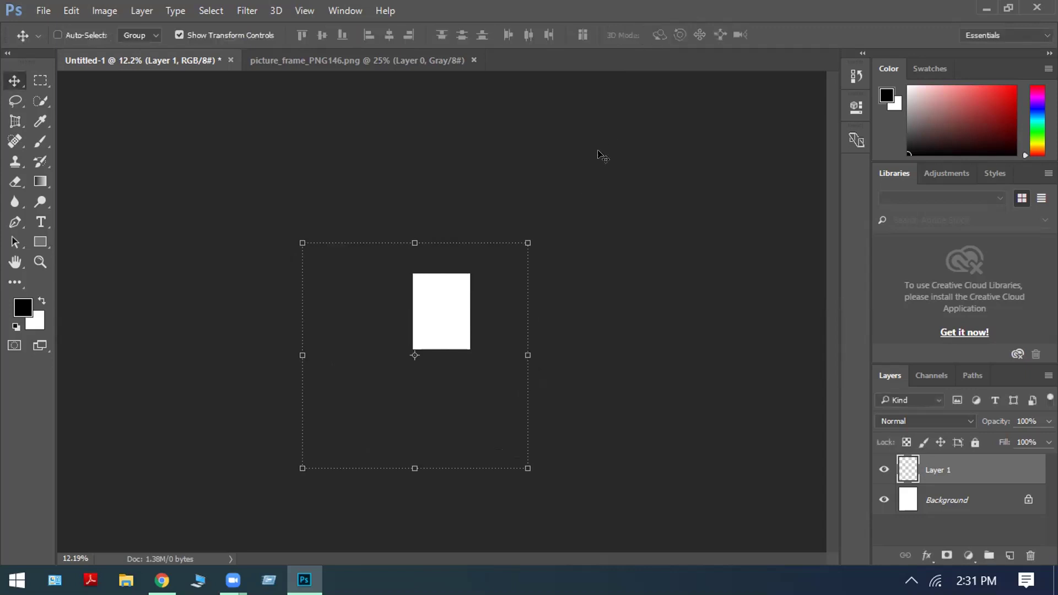
{"action": "key", "text": "ctrl"}
{"action": "key", "text": "ctrl+t"}
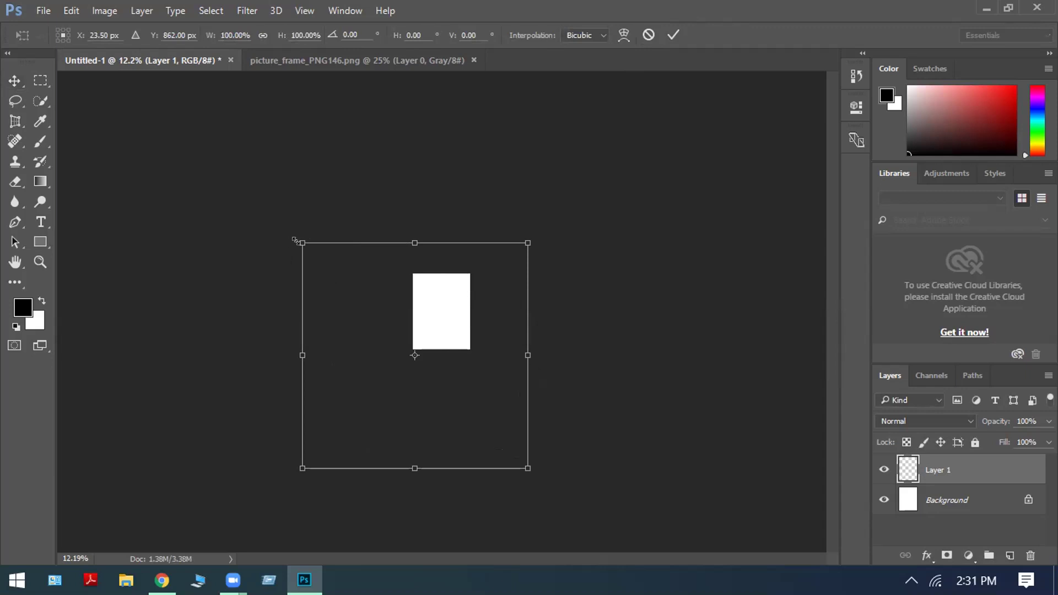
{"action": "left_click_drag", "start_coordinate": [295, 240], "coordinate": [435, 395]}
{"action": "left_click_drag", "start_coordinate": [480, 432], "coordinate": [454, 358]}
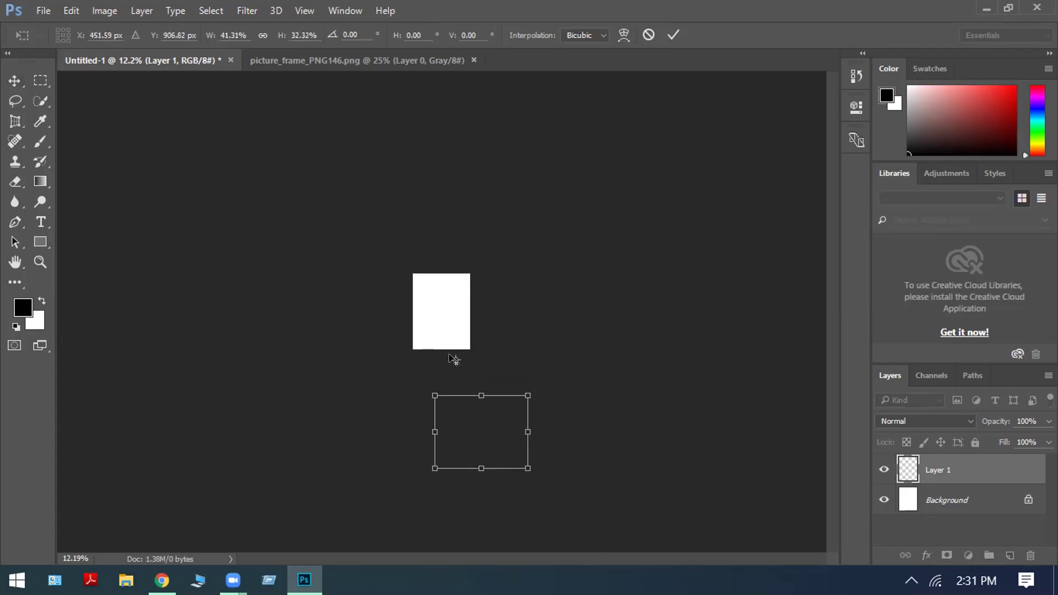
{"action": "left_click", "coordinate": [648, 35]}
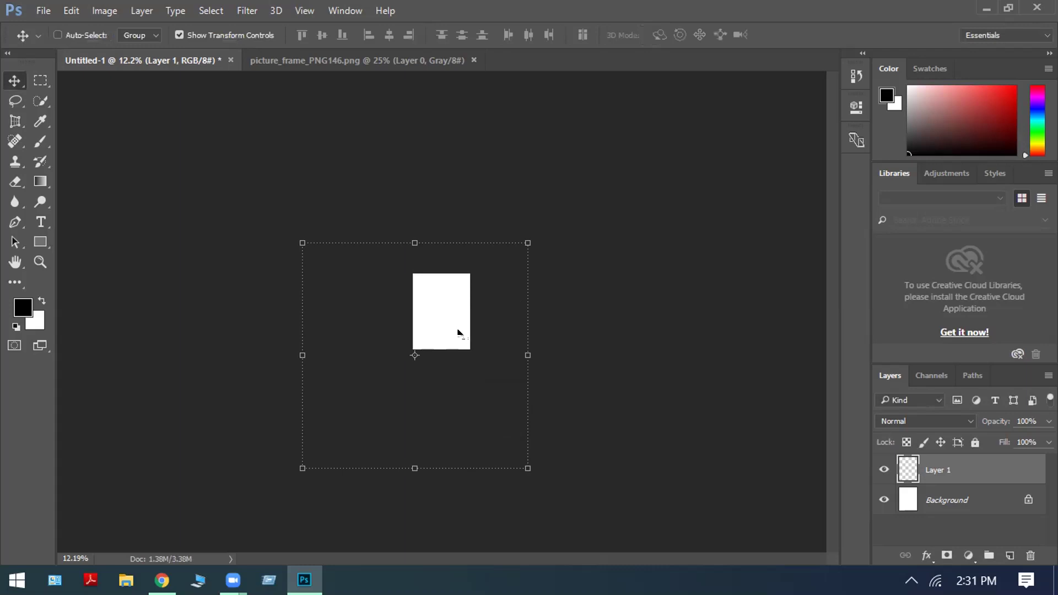
Scale the ornate frame on Layer 1 down to about 15.6% width and 26.9% height and move it onto the page.
{"action": "key", "text": "t"}
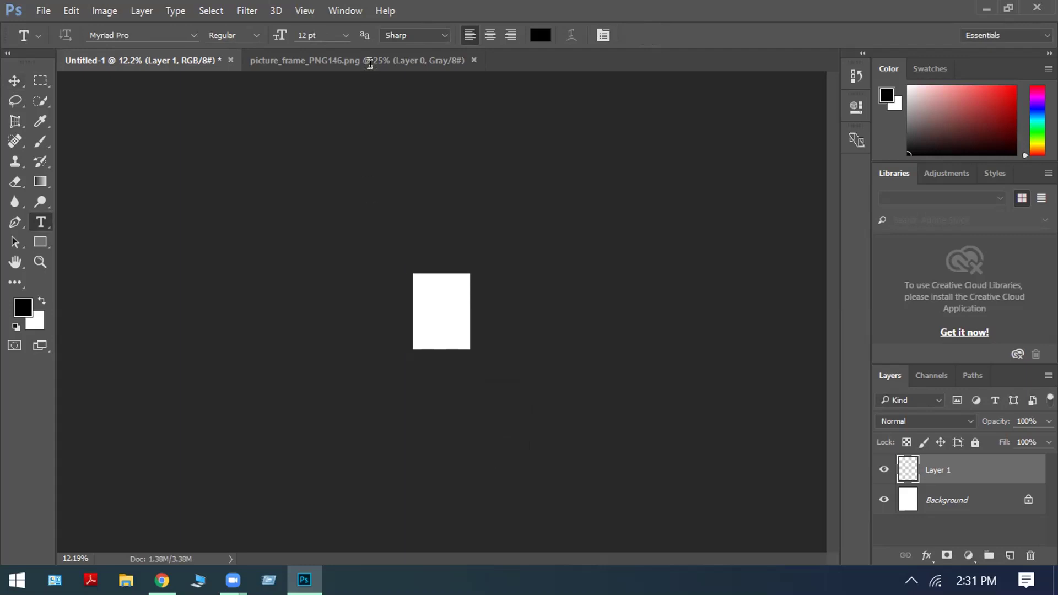
{"action": "left_click", "coordinate": [9, 82]}
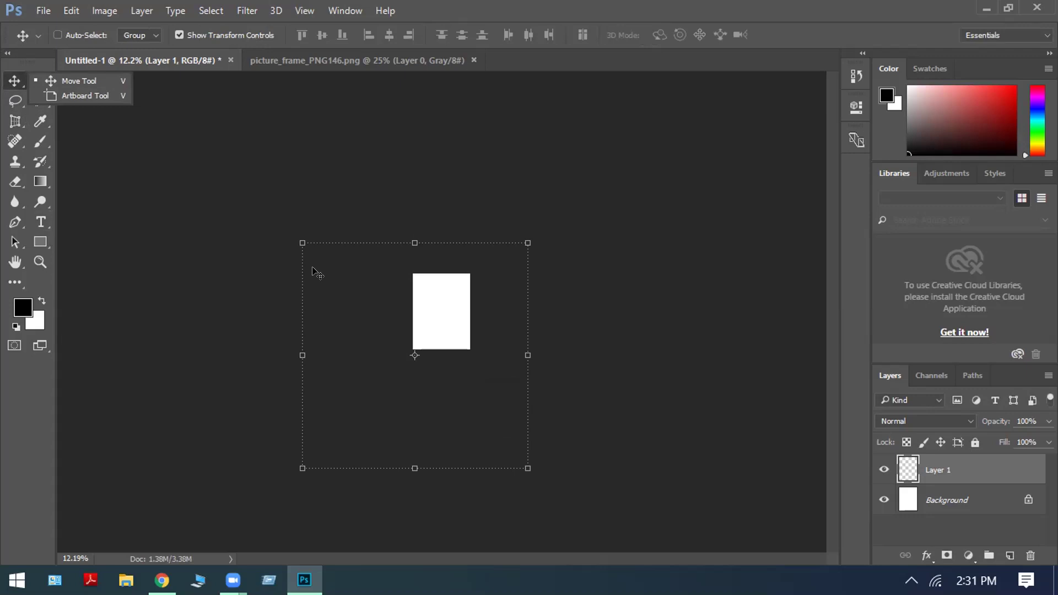
{"action": "key", "text": "ctrl+t"}
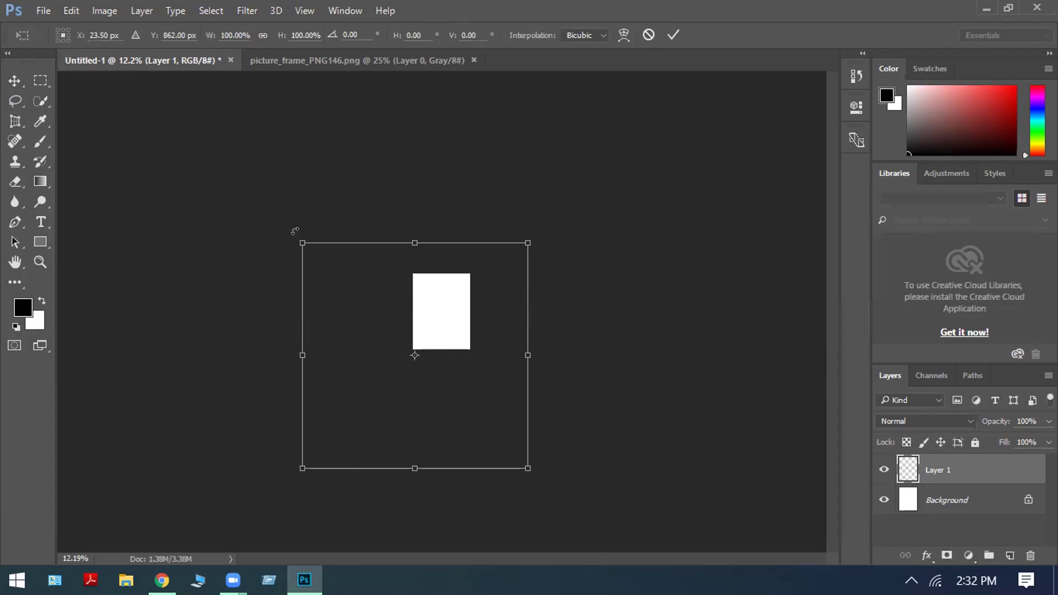
{"action": "left_click_drag", "start_coordinate": [294, 236], "coordinate": [401, 344]}
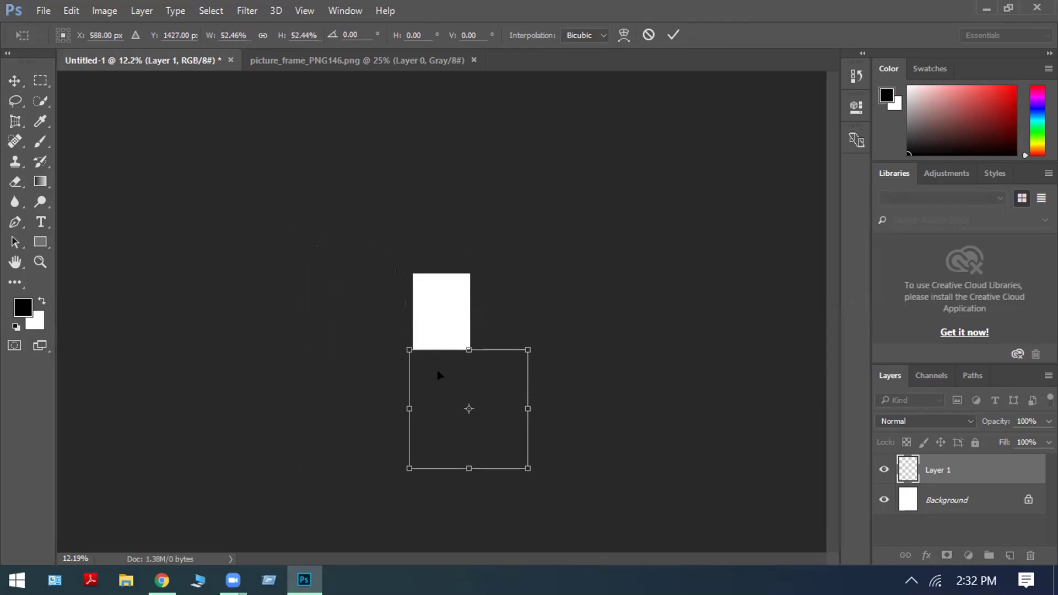
{"action": "left_click_drag", "start_coordinate": [451, 389], "coordinate": [427, 277]}
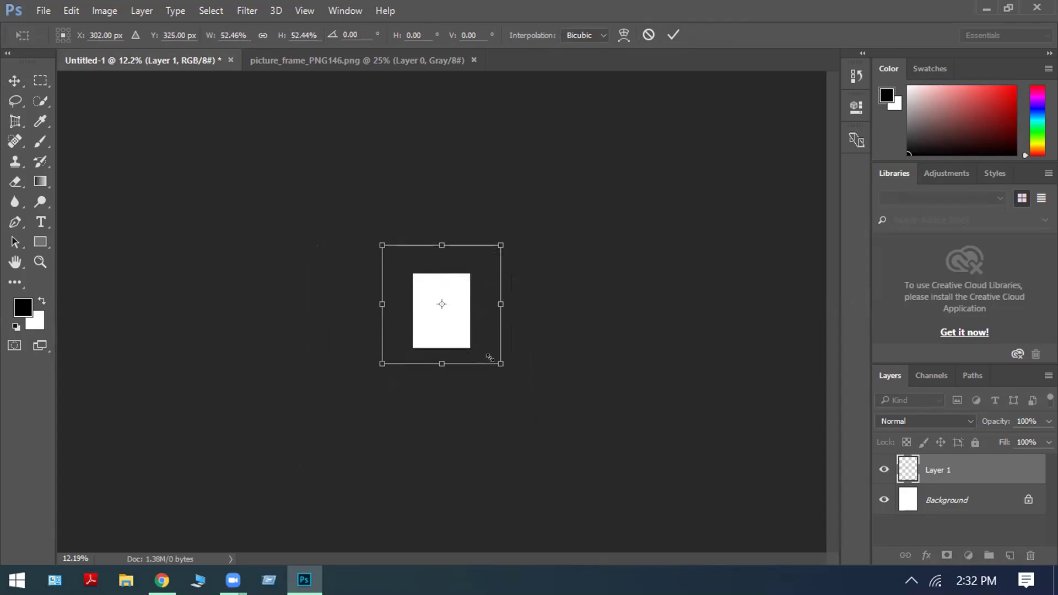
{"action": "left_click_drag", "start_coordinate": [493, 355], "coordinate": [438, 337]}
{"action": "left_click_drag", "start_coordinate": [423, 301], "coordinate": [412, 289]}
{"action": "left_click_drag", "start_coordinate": [377, 242], "coordinate": [403, 303]}
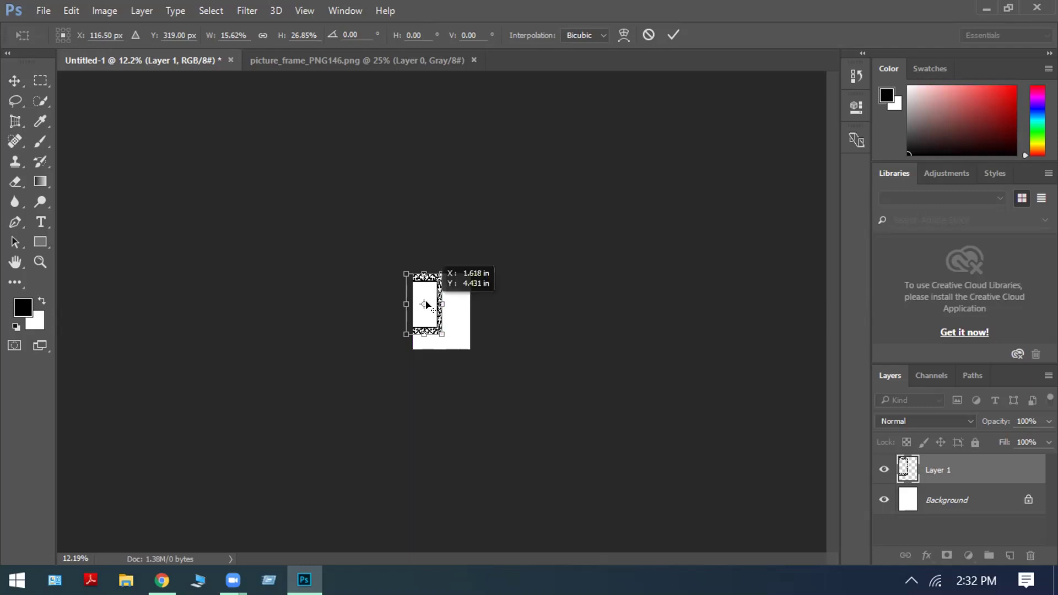
{"action": "key", "text": "Return"}
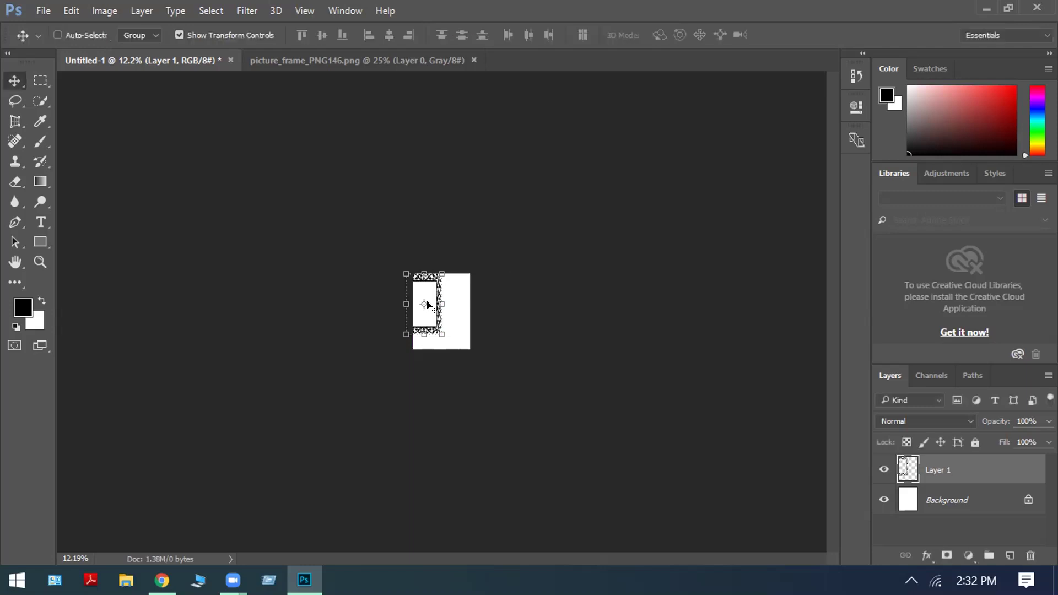
Centre the scaled-down frame on the page and fit the whole page in view.
{"action": "left_click_drag", "start_coordinate": [412, 315], "coordinate": [427, 314]}
{"action": "key", "text": "ctrl"}
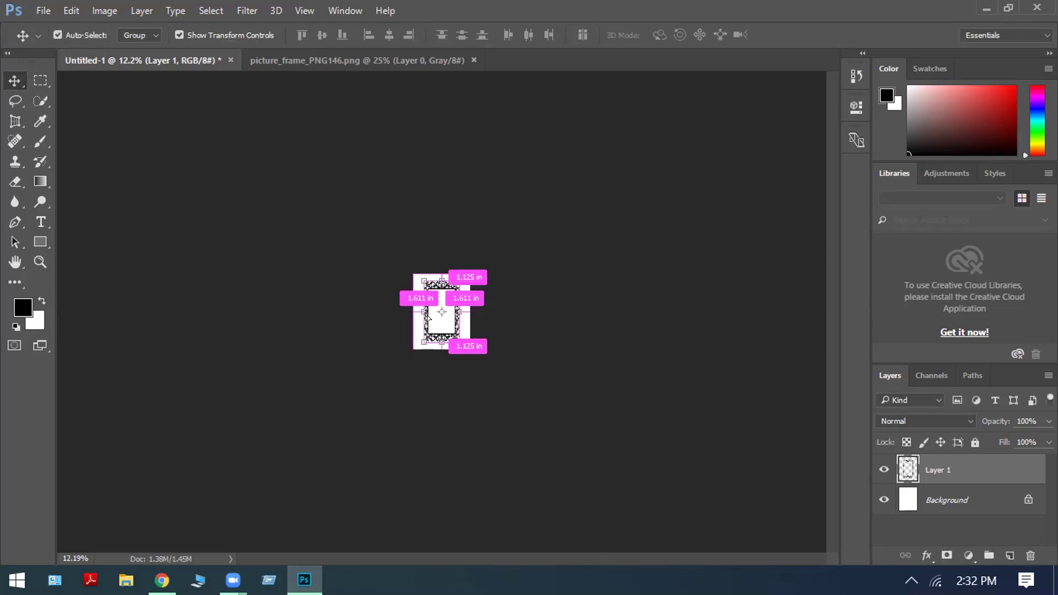
{"action": "key", "text": "ctrl+0"}
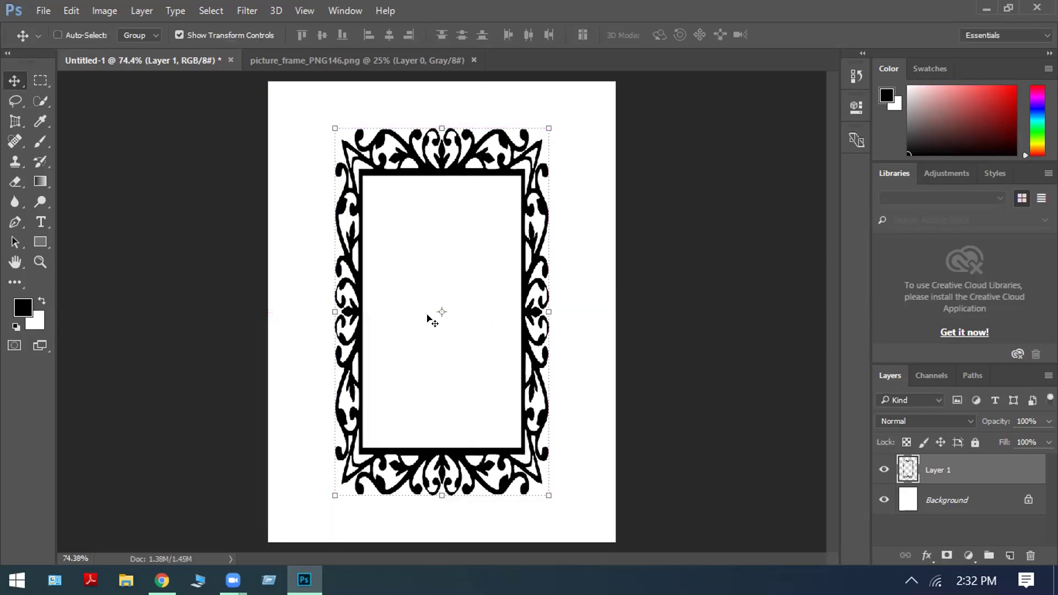
Stretch the ornate frame on every side so that it reaches all four edges of the page.
{"action": "left_click_drag", "start_coordinate": [543, 489], "coordinate": [615, 535]}
{"action": "left_click_drag", "start_coordinate": [328, 452], "coordinate": [260, 442]}
{"action": "left_click_drag", "start_coordinate": [434, 128], "coordinate": [440, 84]}
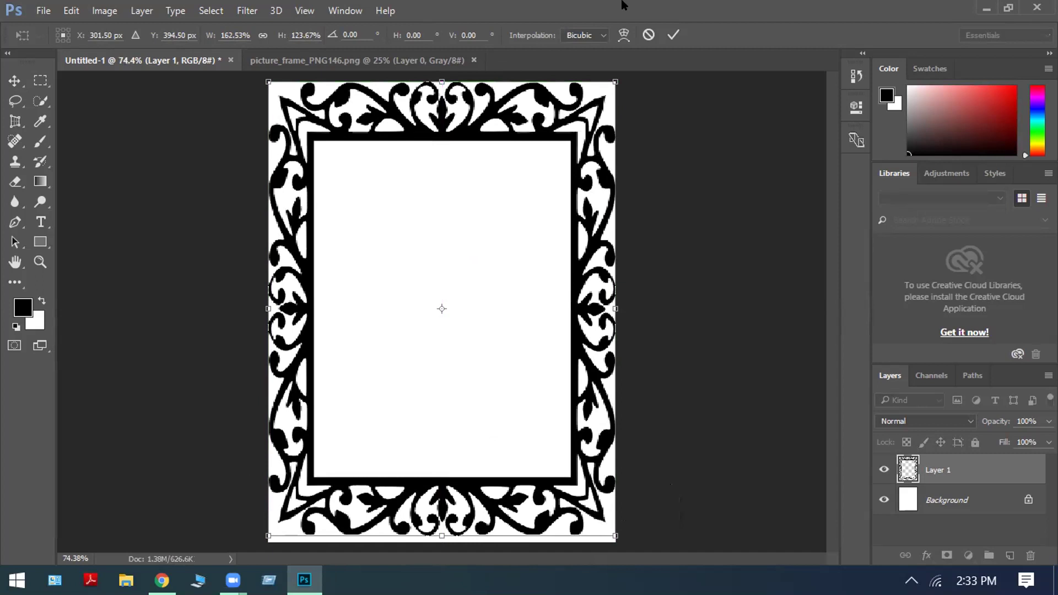
{"action": "left_click", "coordinate": [672, 34]}
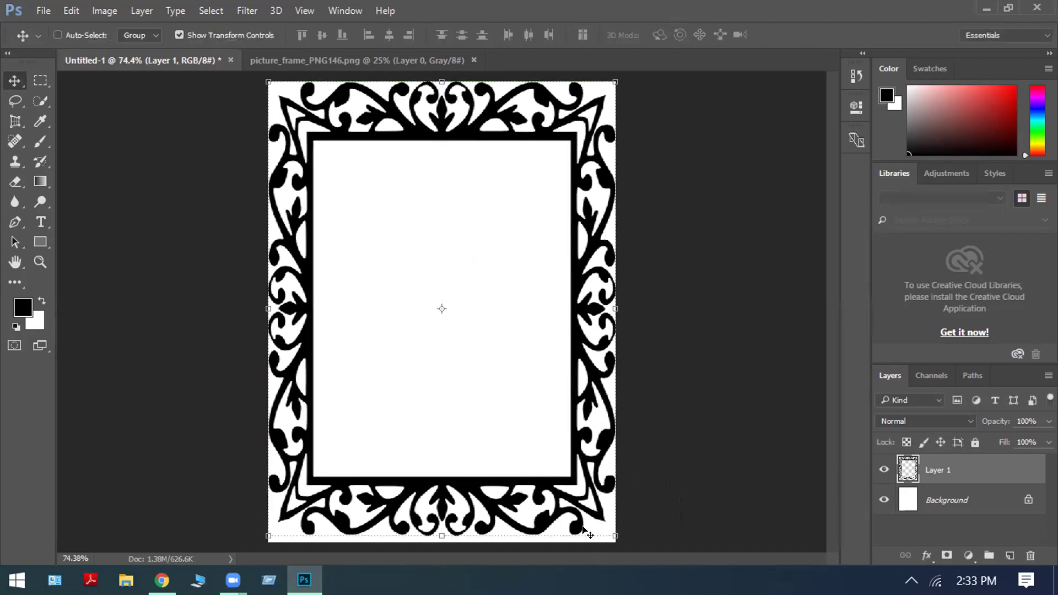
{"action": "left_click_drag", "start_coordinate": [587, 533], "coordinate": [588, 541]}
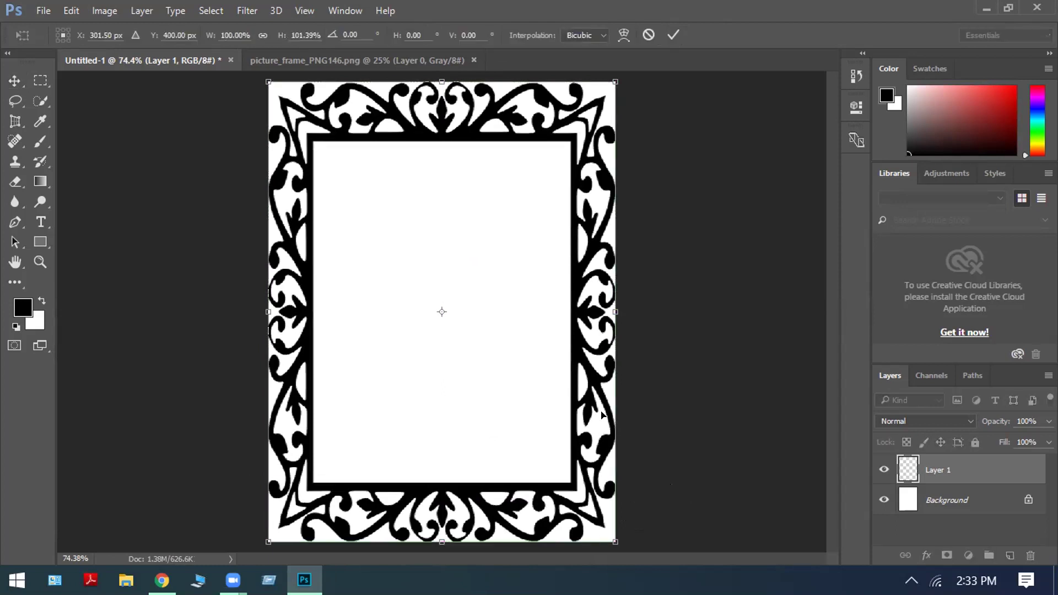
{"action": "left_click", "coordinate": [672, 34]}
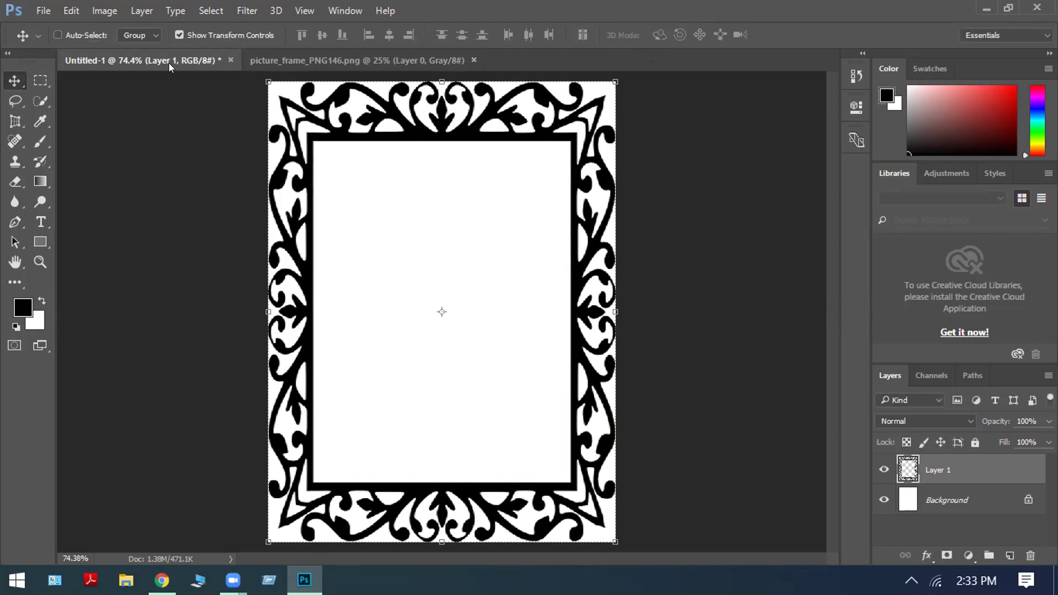
Close the picture_frame_PNG146.png document.
{"action": "left_click", "coordinate": [274, 60]}
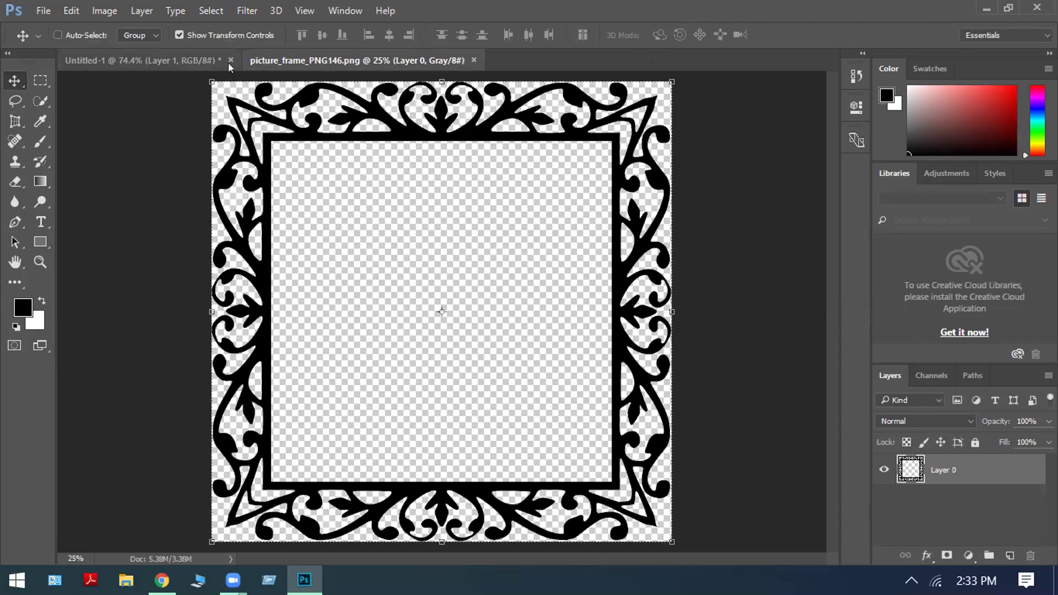
{"action": "left_click", "coordinate": [474, 59]}
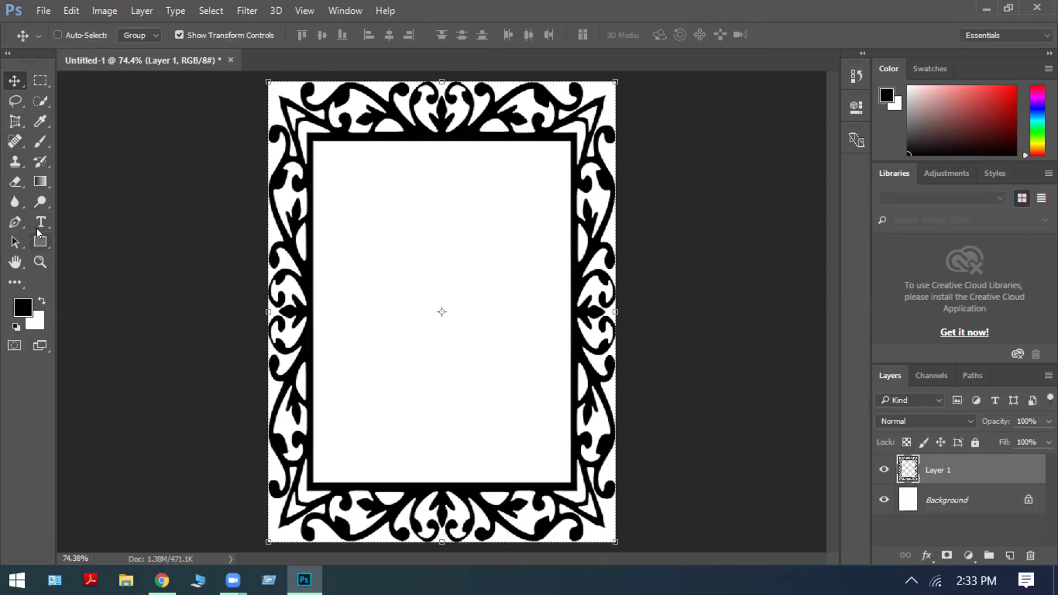
Draw a black rectangle shape about 445 × 594 px over the blank area inside the frame.
{"action": "left_click", "coordinate": [41, 242]}
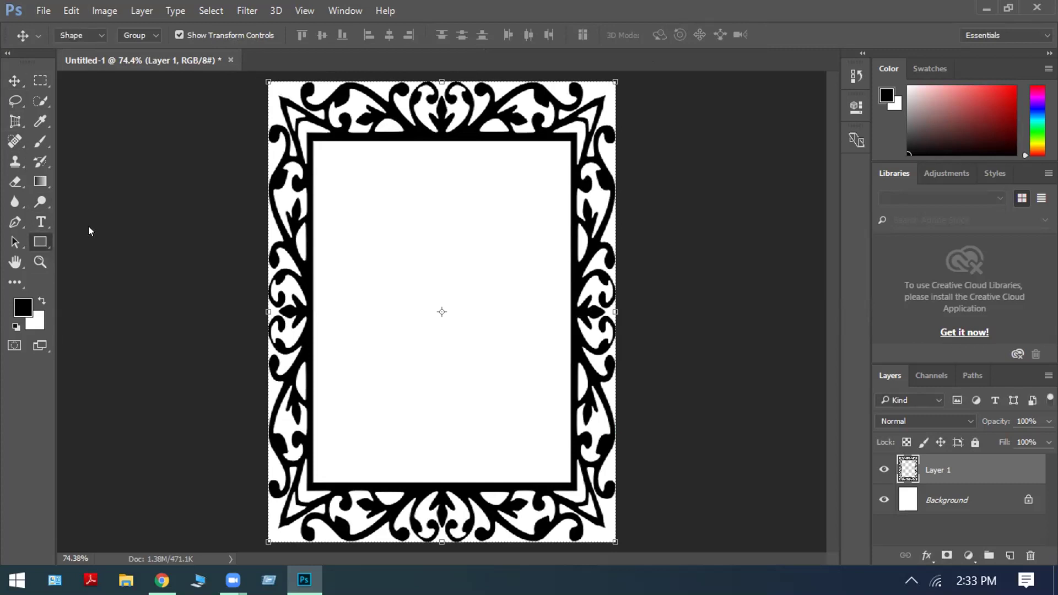
{"action": "right_click", "coordinate": [44, 242]}
{"action": "left_click", "coordinate": [68, 239]}
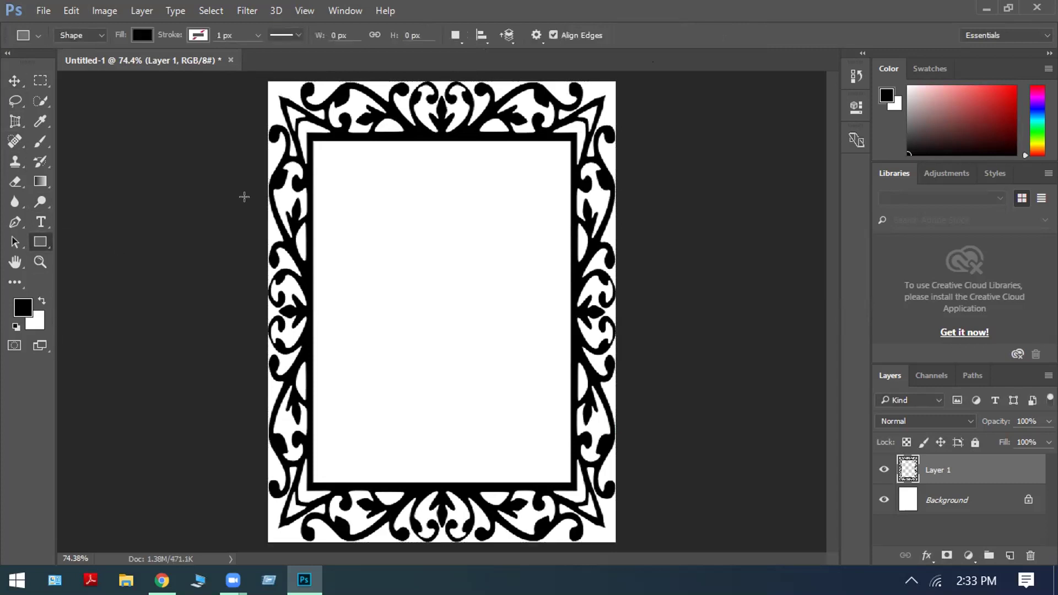
{"action": "left_click_drag", "start_coordinate": [315, 141], "coordinate": [562, 471]}
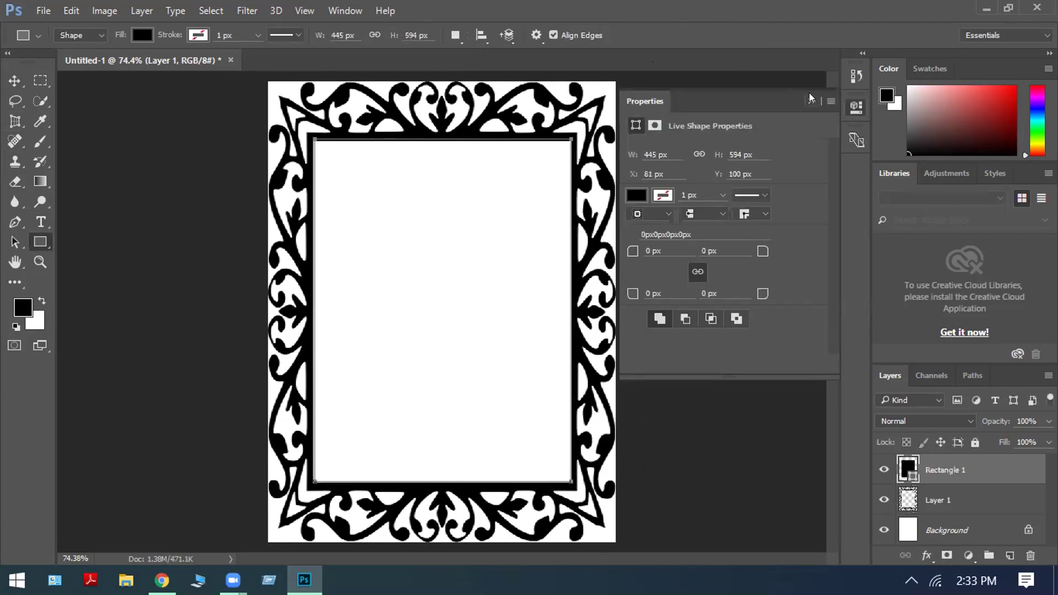
{"action": "left_click", "coordinate": [809, 94]}
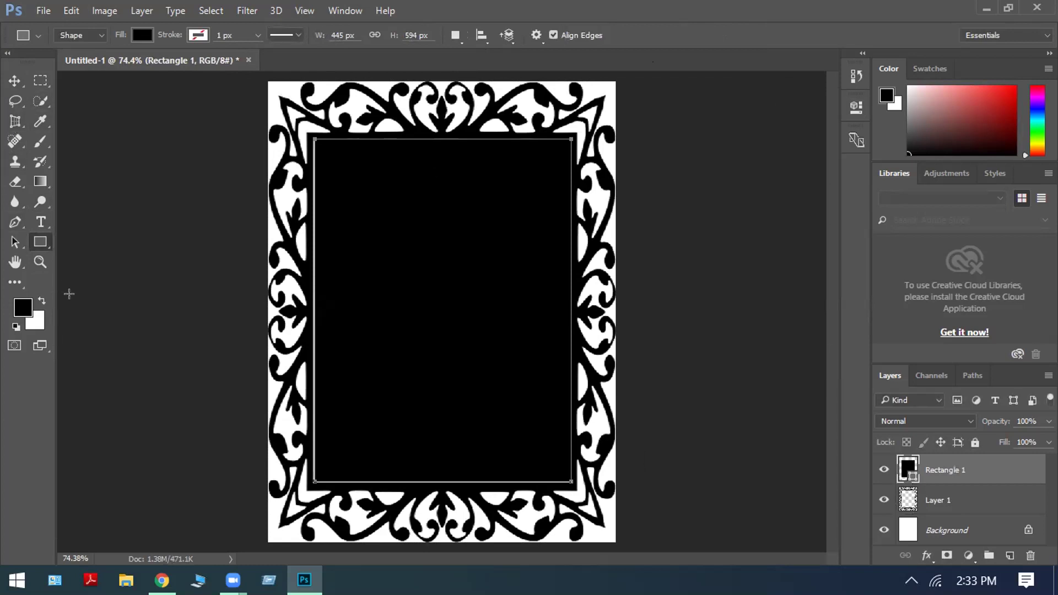
Extend the rectangle's upper edge to the frame's inner border, making it about 599 px high.
{"action": "key", "text": "ctrl+t"}
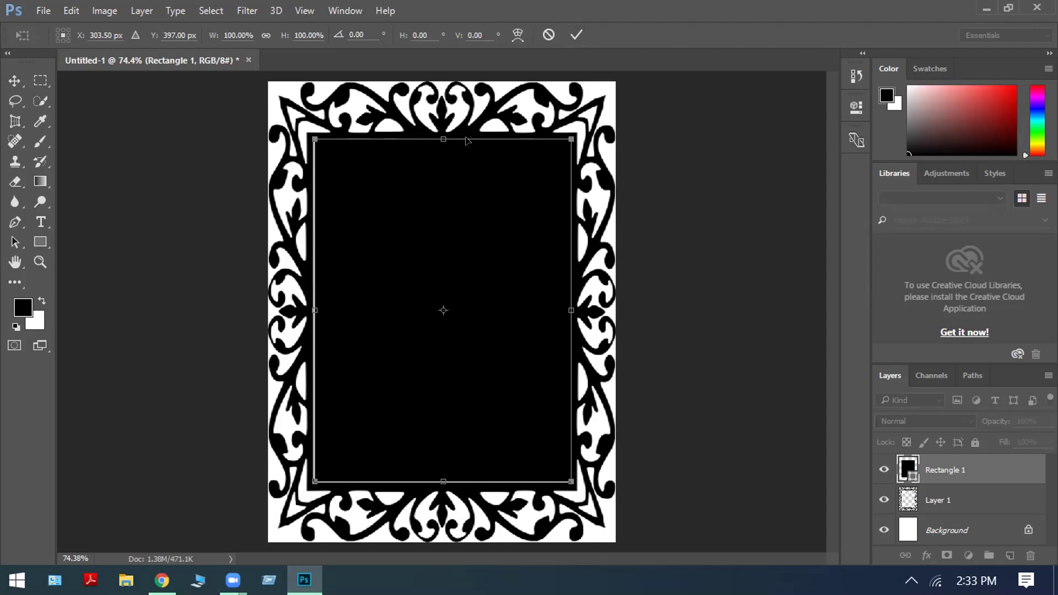
{"action": "left_click_drag", "start_coordinate": [430, 133], "coordinate": [430, 130]}
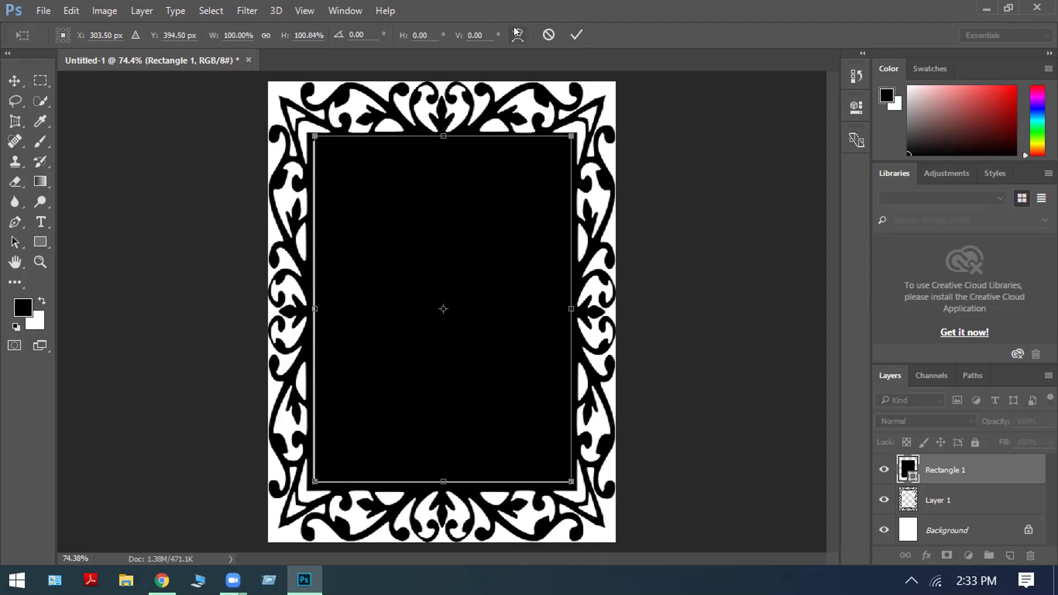
{"action": "left_click", "coordinate": [577, 35]}
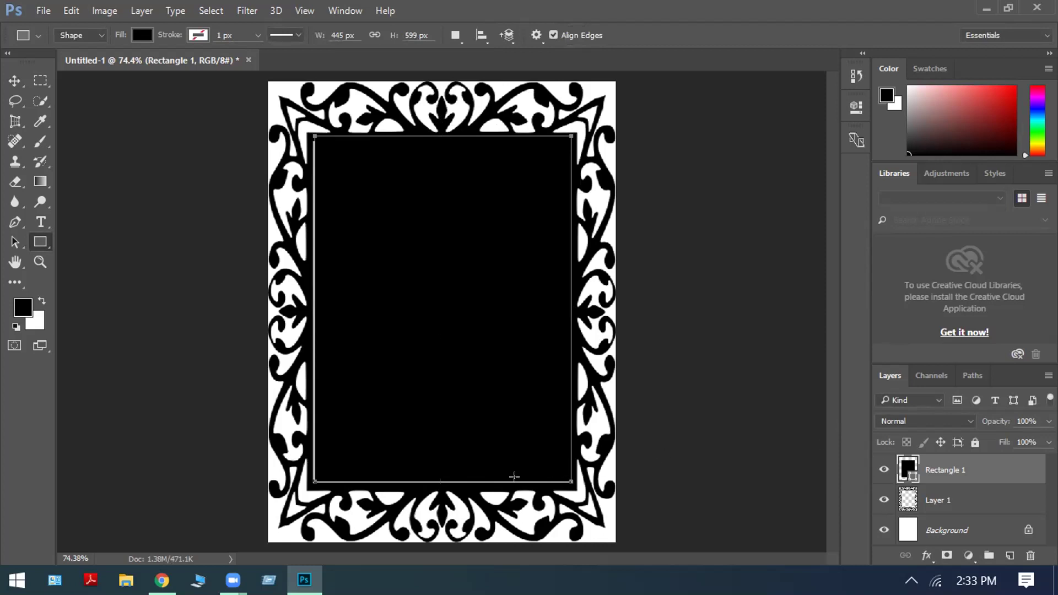
{"action": "left_click", "coordinate": [7, 83]}
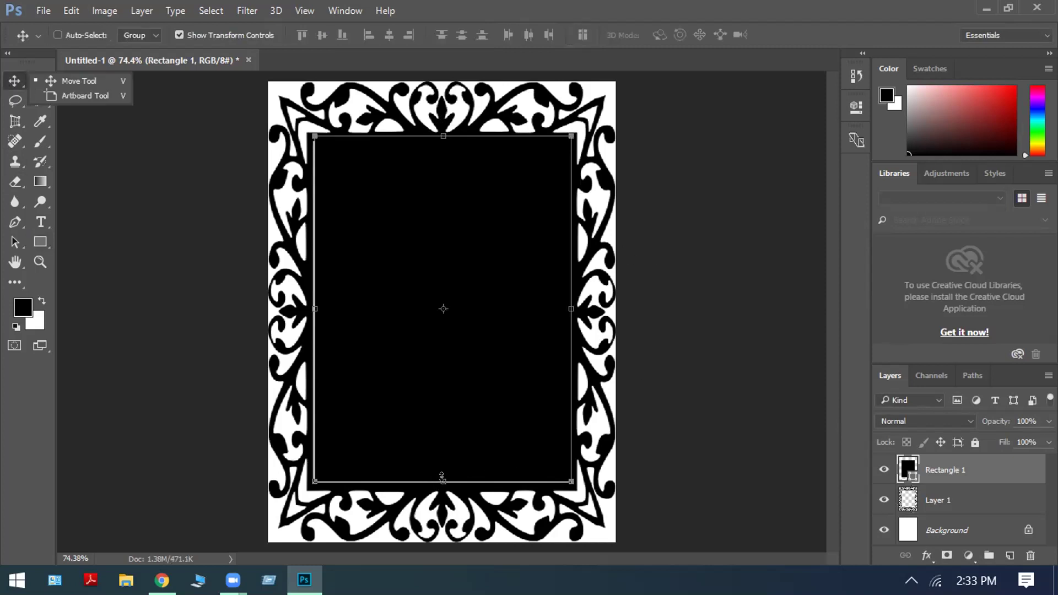
{"action": "left_click", "coordinate": [440, 479]}
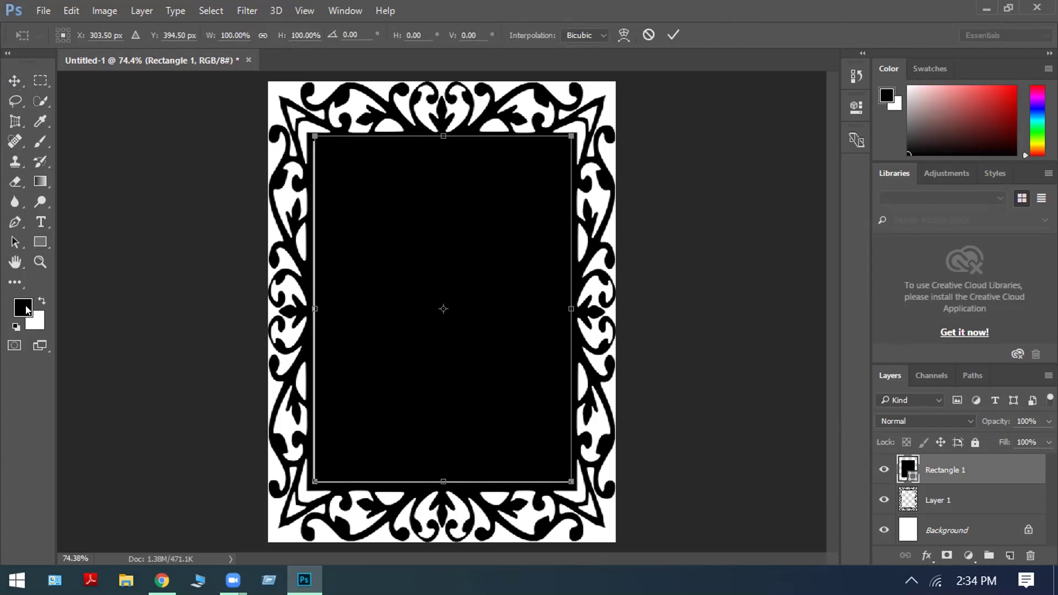
{"action": "left_click", "coordinate": [674, 36]}
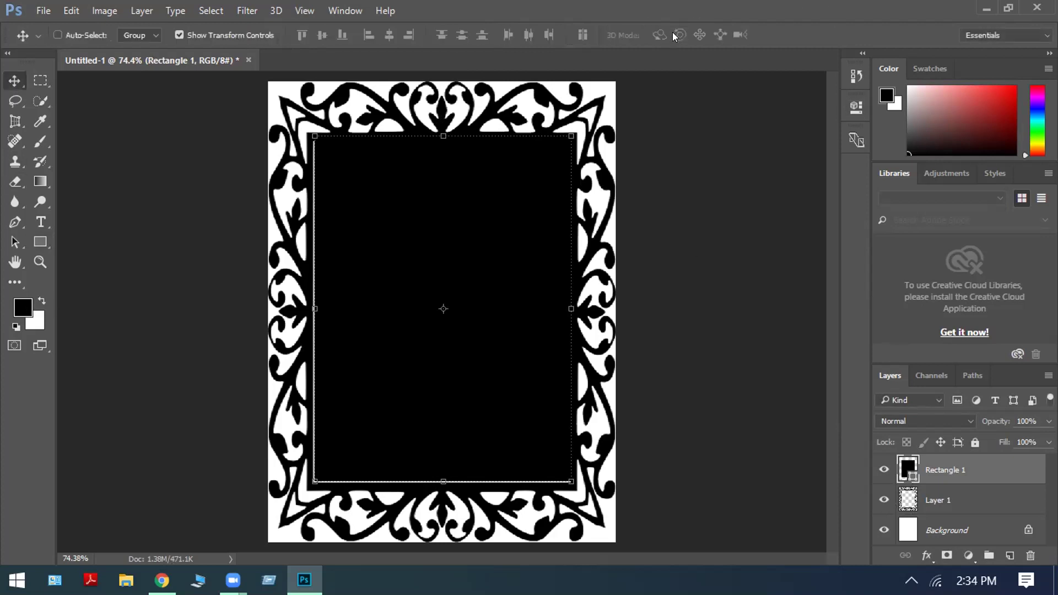
Pick the red colour f50505, make it the background colour and fill the rectangle with it.
{"action": "left_click", "coordinate": [22, 308]}
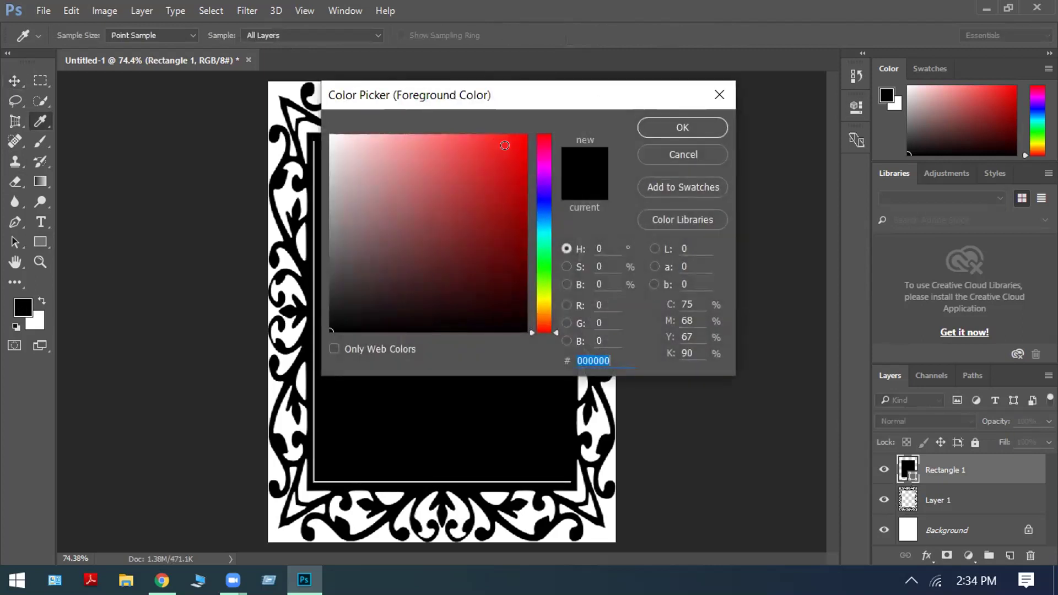
{"action": "left_click", "coordinate": [523, 142]}
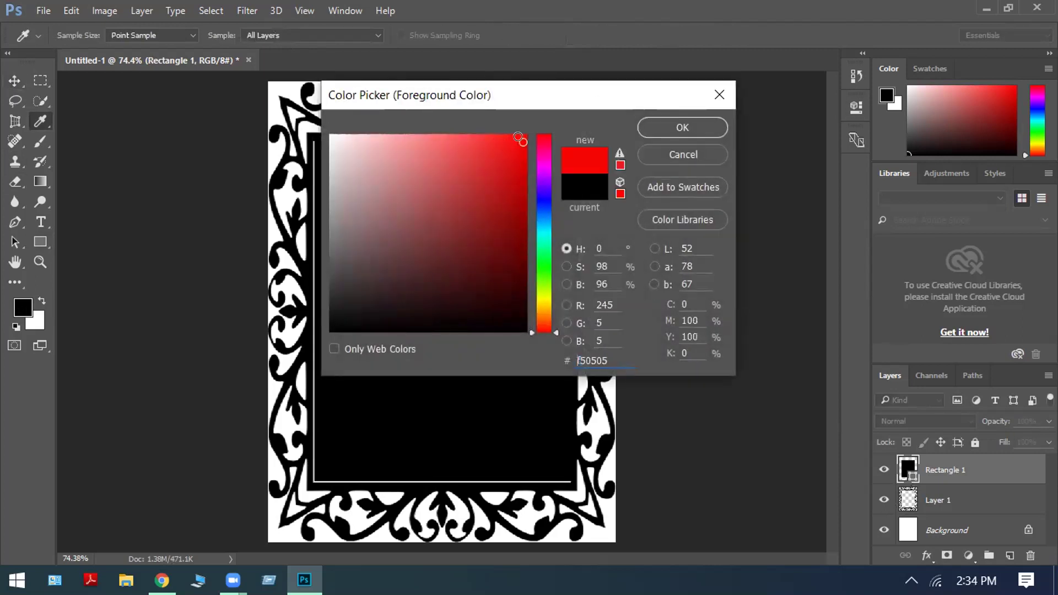
{"action": "left_click", "coordinate": [659, 128]}
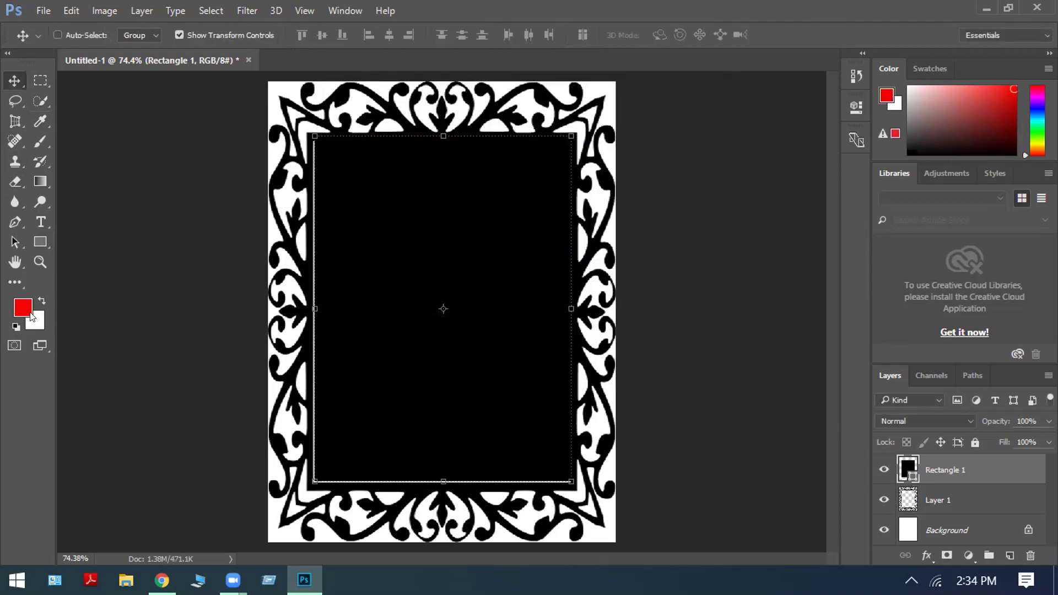
{"action": "key", "text": "x"}
{"action": "key", "text": "ctrl+BackSpace"}
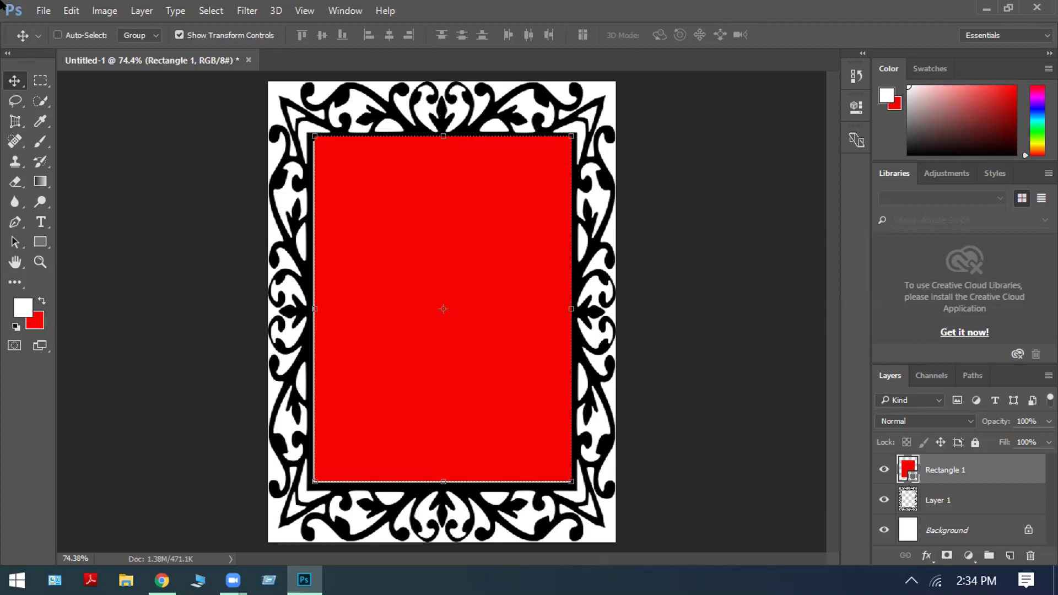
{"action": "right_click", "coordinate": [935, 470]}
{"action": "right_click", "coordinate": [935, 470]}
{"action": "left_click", "coordinate": [439, 479]}
{"action": "left_click", "coordinate": [441, 477]}
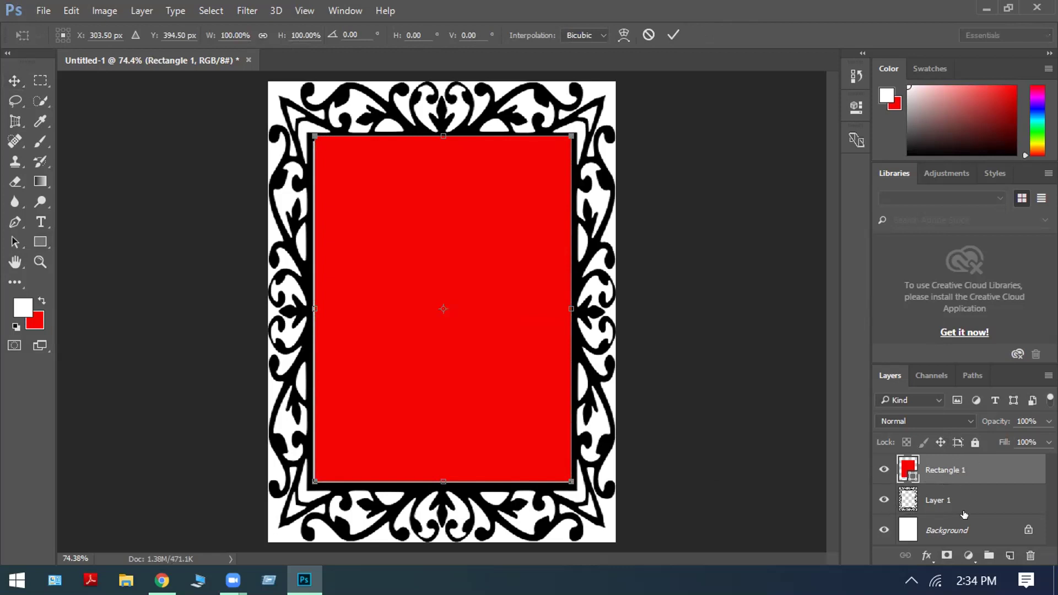
{"action": "left_click", "coordinate": [673, 34]}
Place the Rectangle 1 layer beneath the frame layer and extend the rectangle's lower-left corner slightly under the frame's border.
{"action": "left_click_drag", "start_coordinate": [941, 469], "coordinate": [953, 500]}
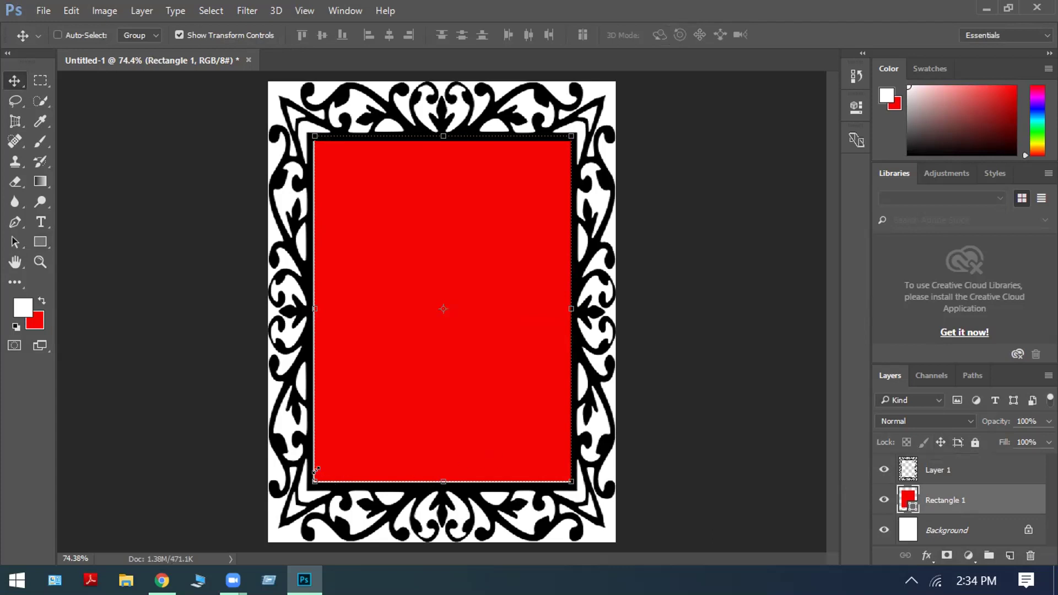
{"action": "left_click_drag", "start_coordinate": [315, 477], "coordinate": [306, 480]}
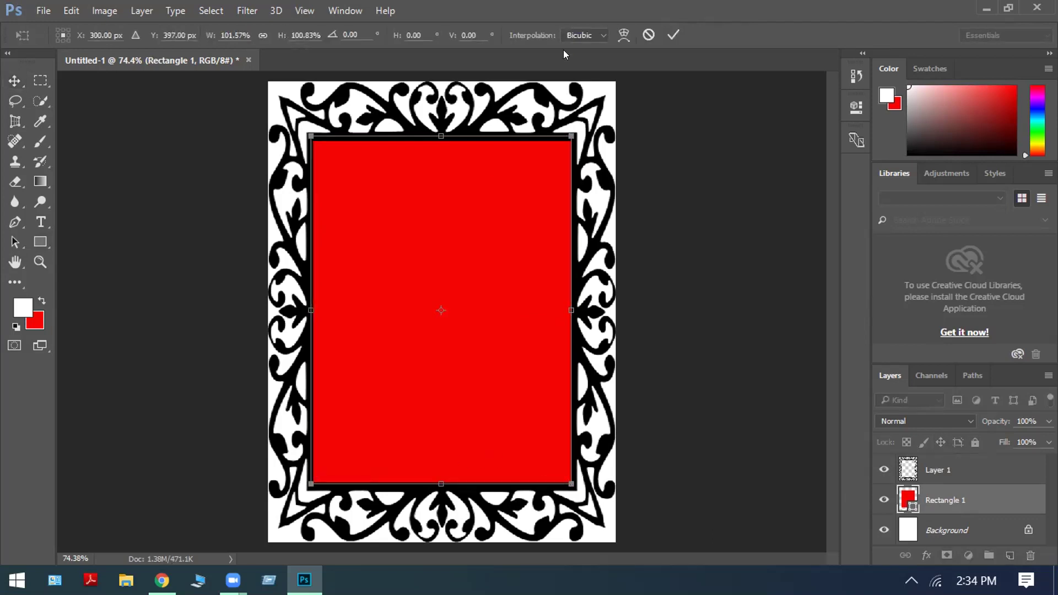
{"action": "left_click", "coordinate": [673, 36]}
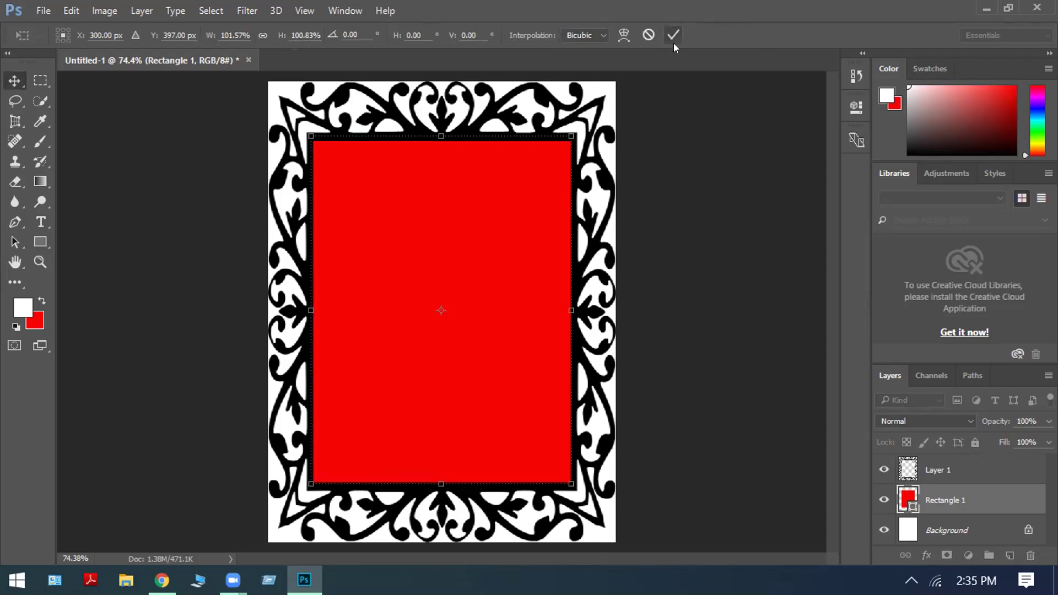
Convert the Rectangle 1 layer to a smart object.
{"action": "right_click", "coordinate": [934, 492]}
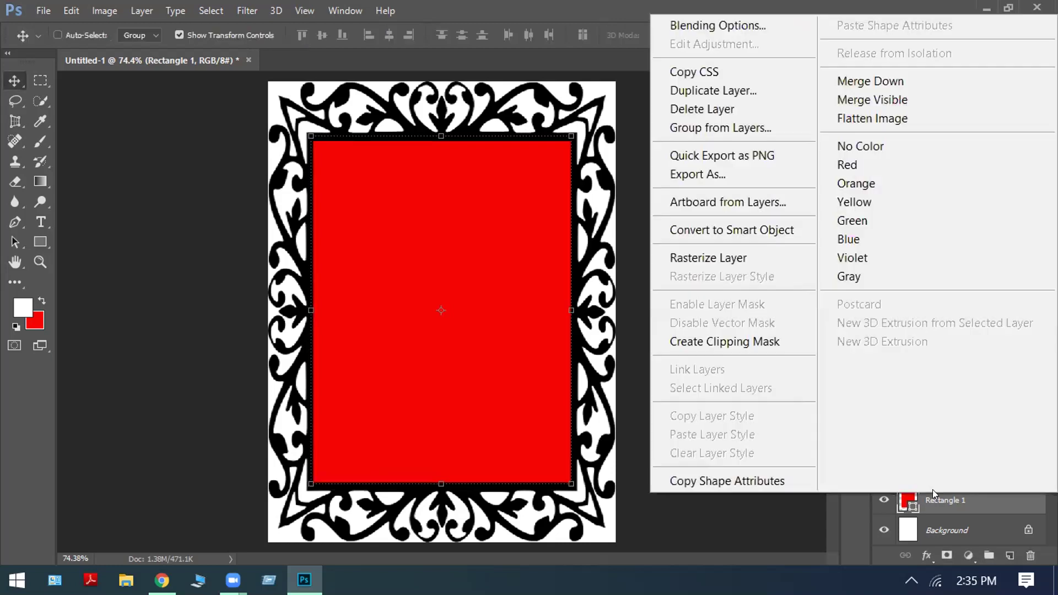
{"action": "left_click", "coordinate": [747, 222]}
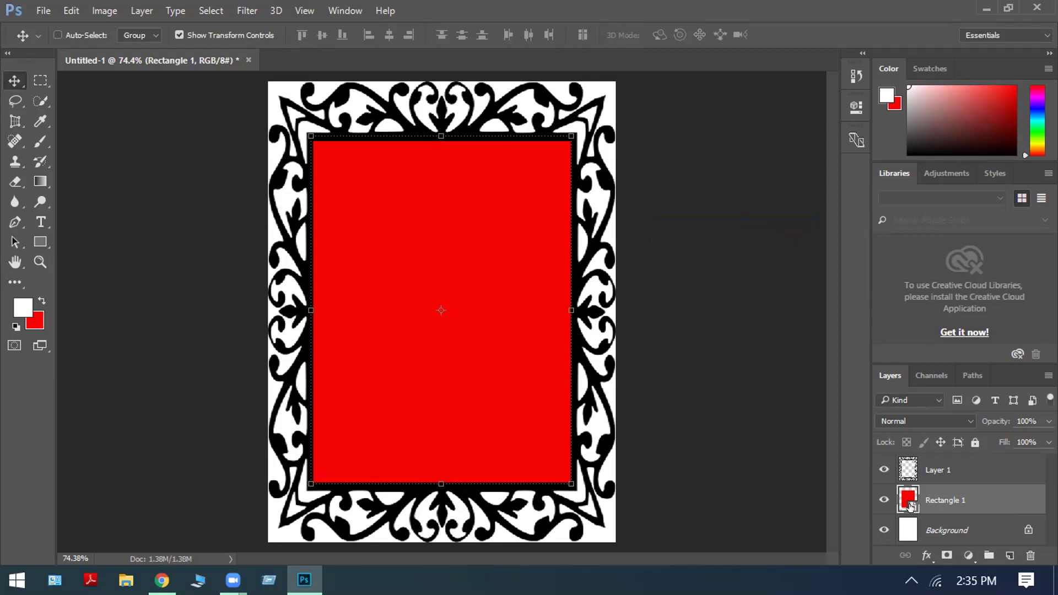
Open the contents of the Rectangle 1 smart object, and open the photo 943d8b6c3d33eaeca356ba66fbdbc37e.jpg.
{"action": "double_click", "coordinate": [904, 504]}
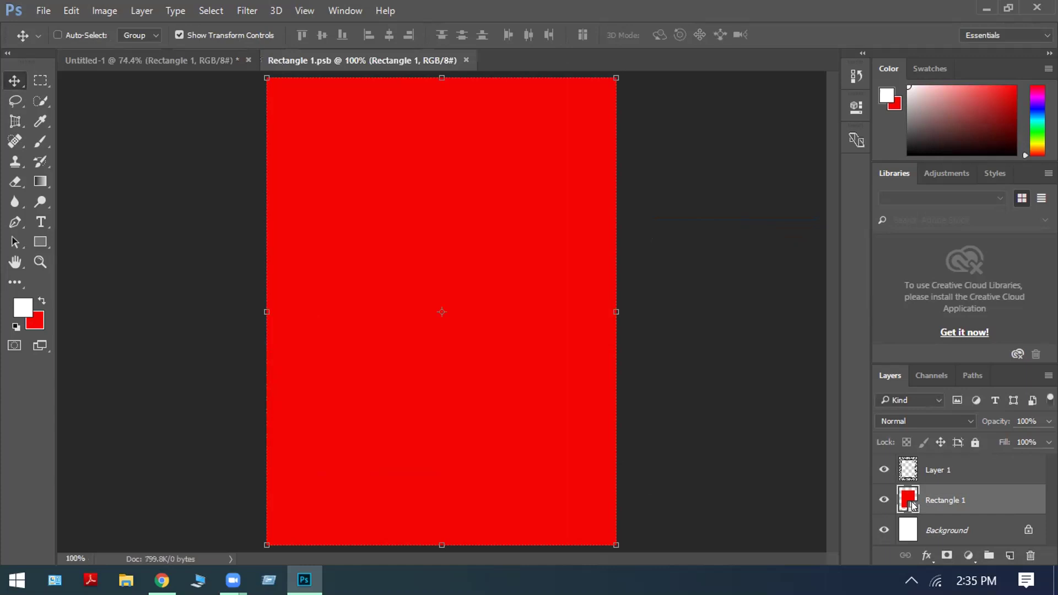
{"action": "left_click", "coordinate": [43, 11]}
{"action": "left_click", "coordinate": [66, 31]}
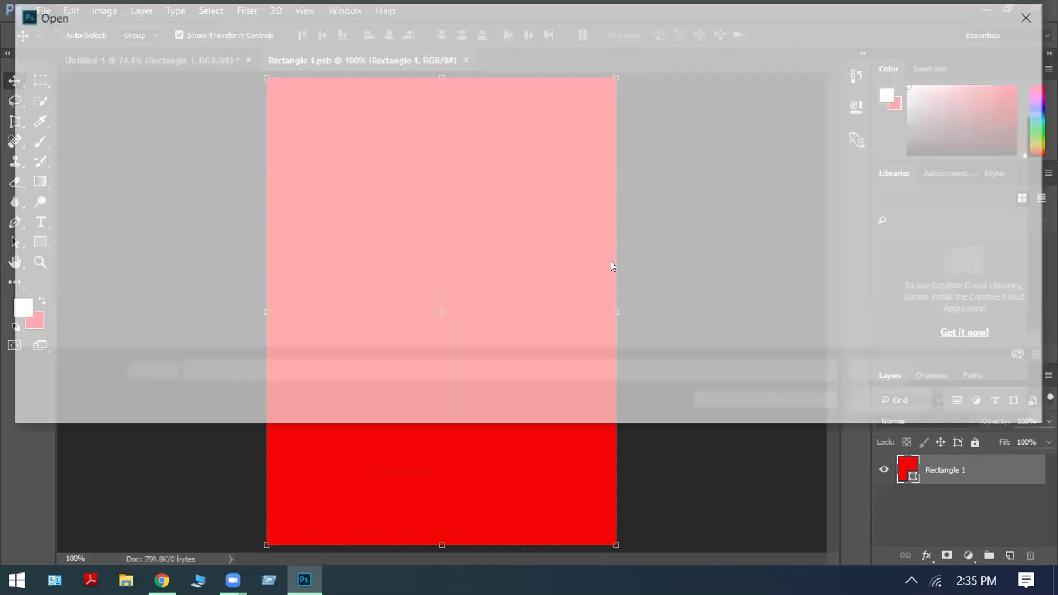
{"action": "left_click", "coordinate": [660, 168]}
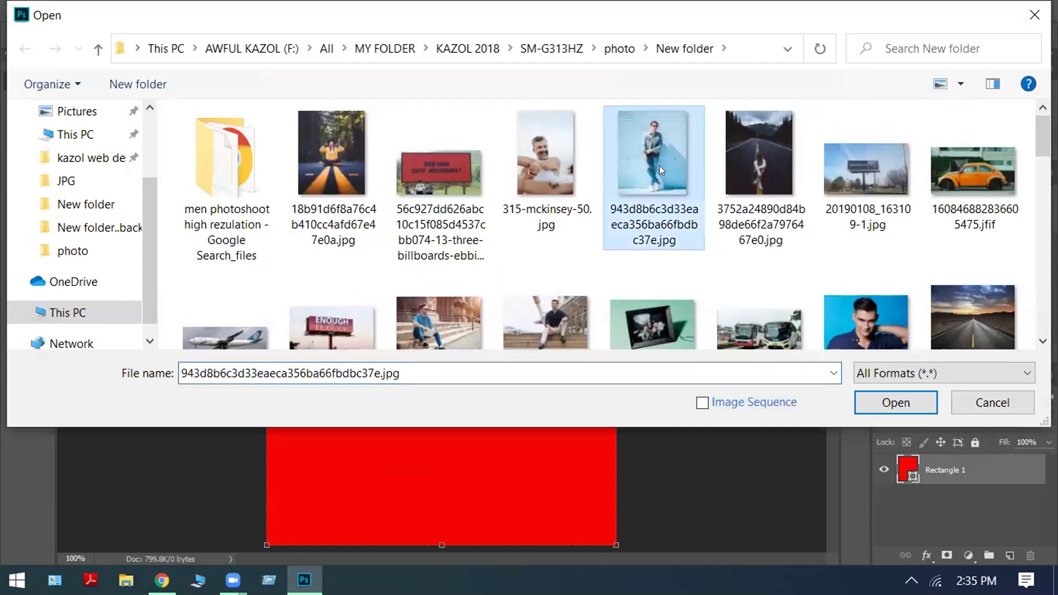
{"action": "left_click", "coordinate": [888, 404]}
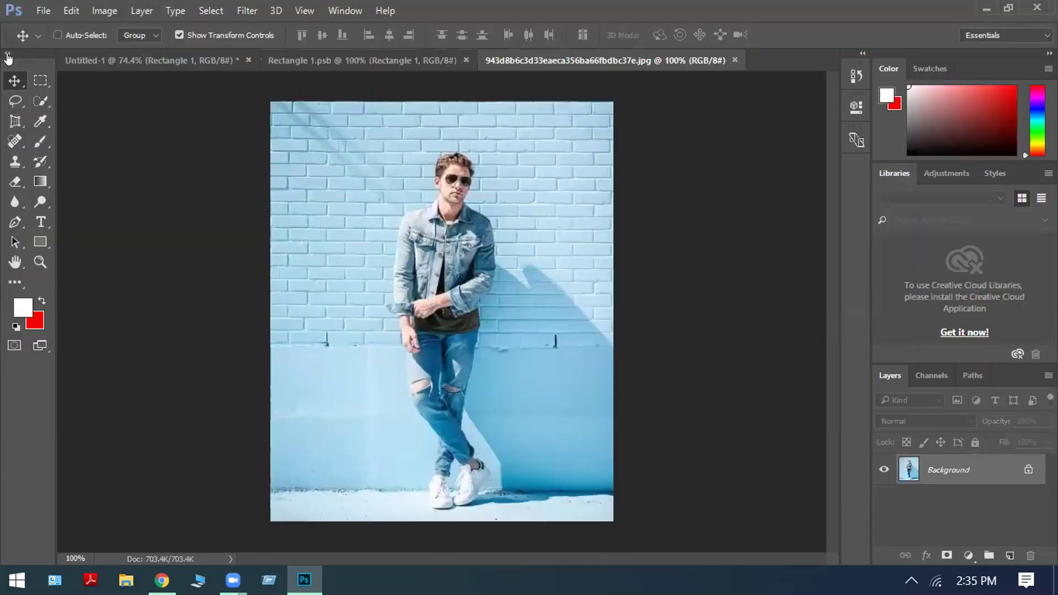
Unlock the photo's Background layer and copy the photo into Rectangle 1.psb with the Move tool.
{"action": "right_click", "coordinate": [14, 81]}
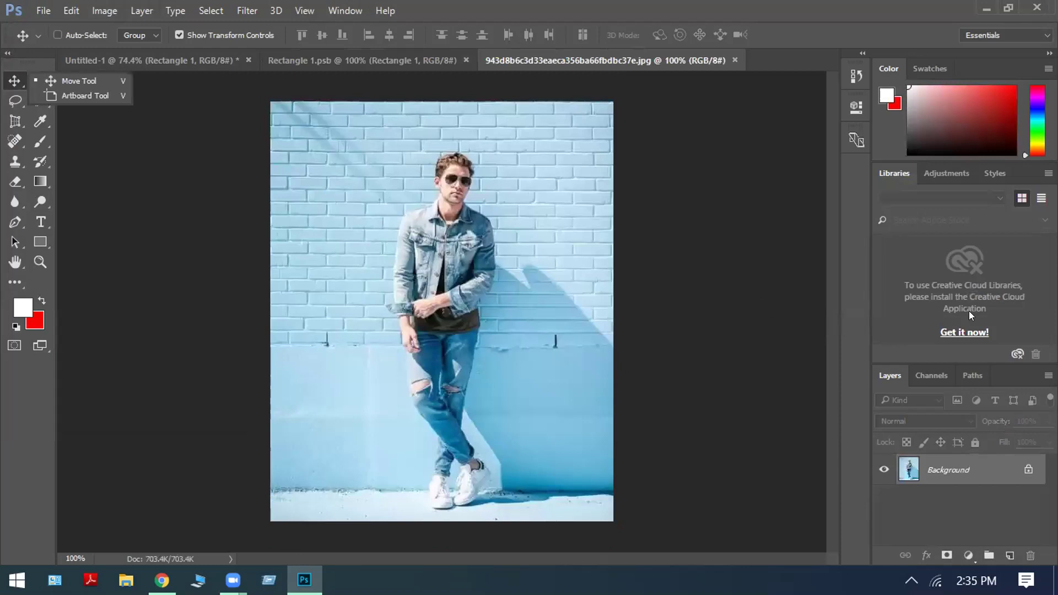
{"action": "left_click", "coordinate": [1028, 470]}
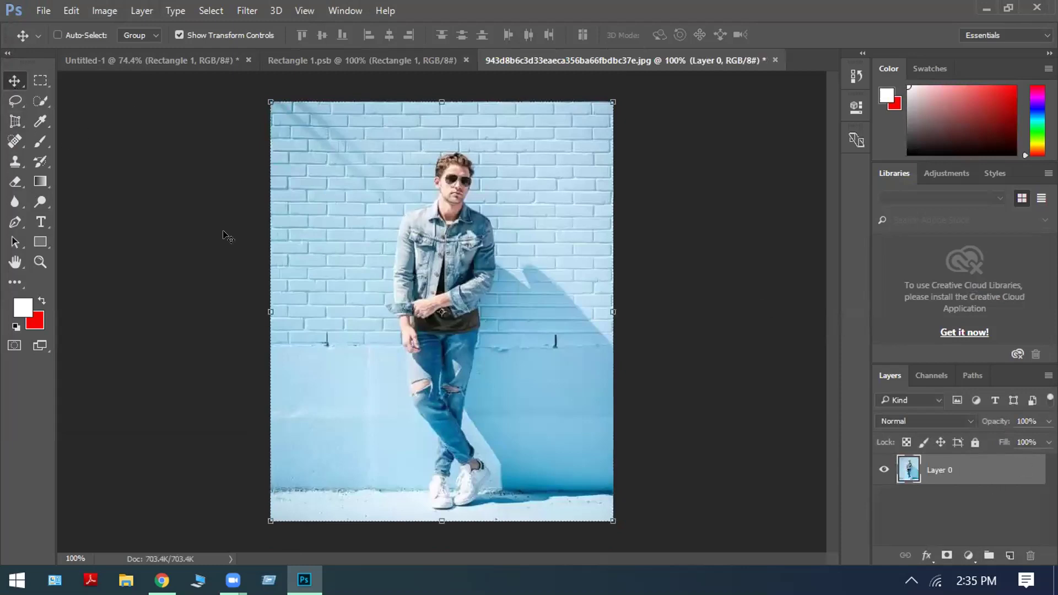
{"action": "right_click", "coordinate": [7, 81]}
{"action": "left_click_drag", "start_coordinate": [451, 253], "coordinate": [401, 264]}
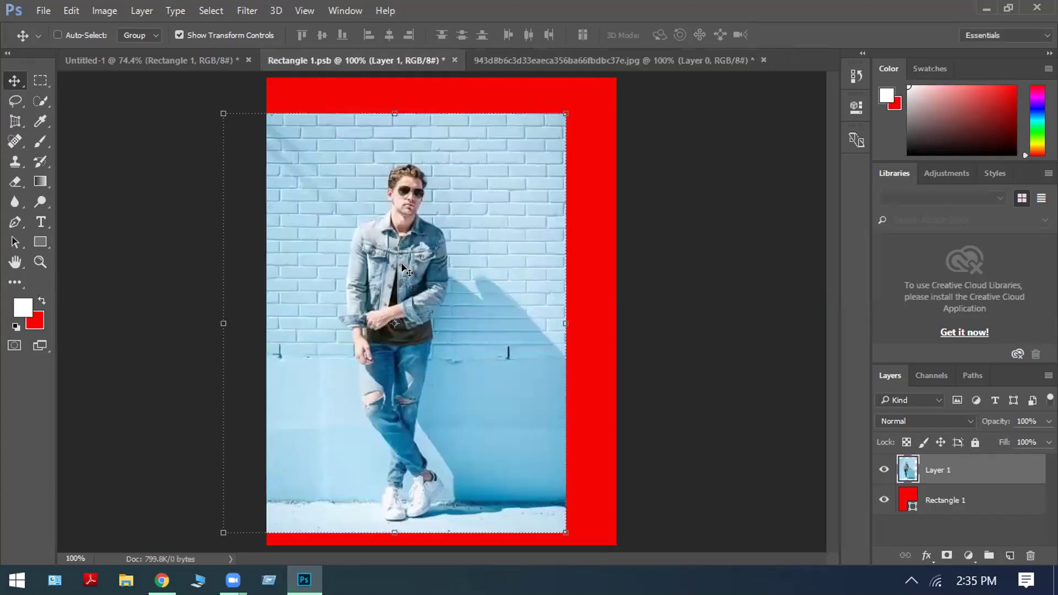
{"action": "left_click_drag", "start_coordinate": [563, 111], "coordinate": [614, 76]}
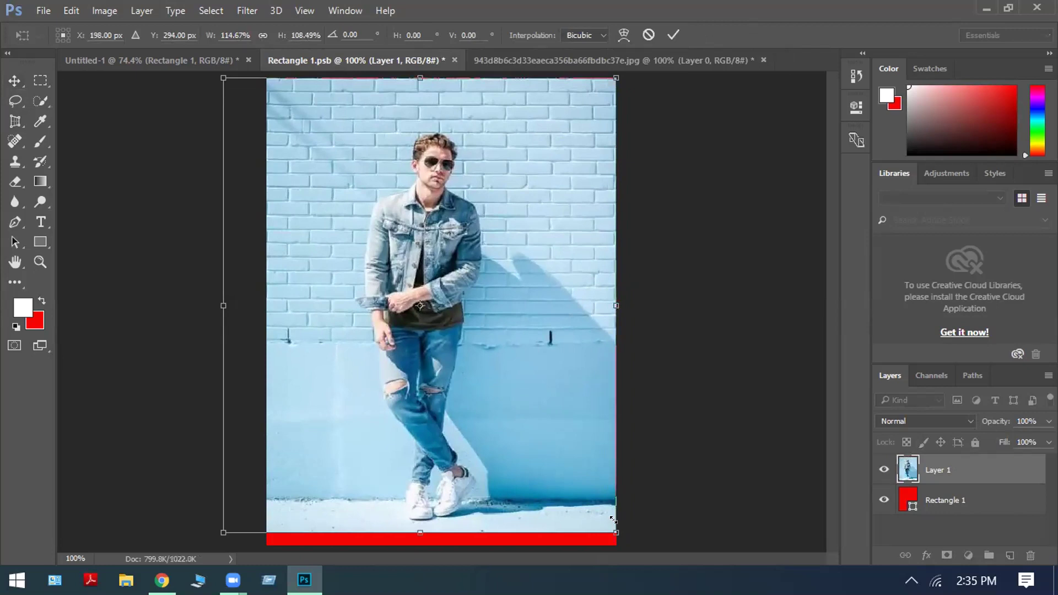
{"action": "left_click", "coordinate": [649, 28]}
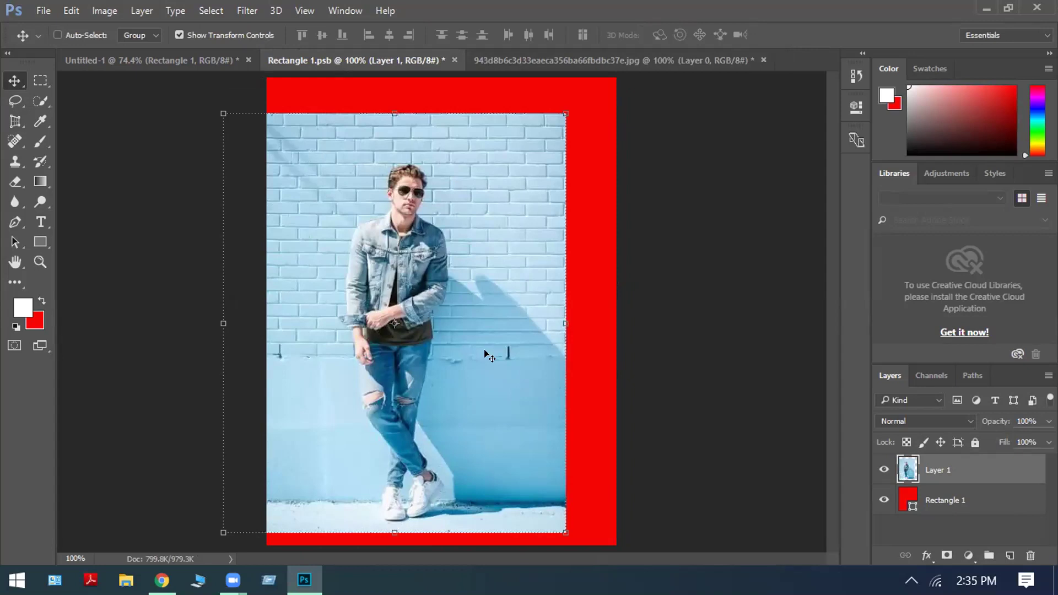
{"action": "left_click_drag", "start_coordinate": [566, 111], "coordinate": [662, 118]}
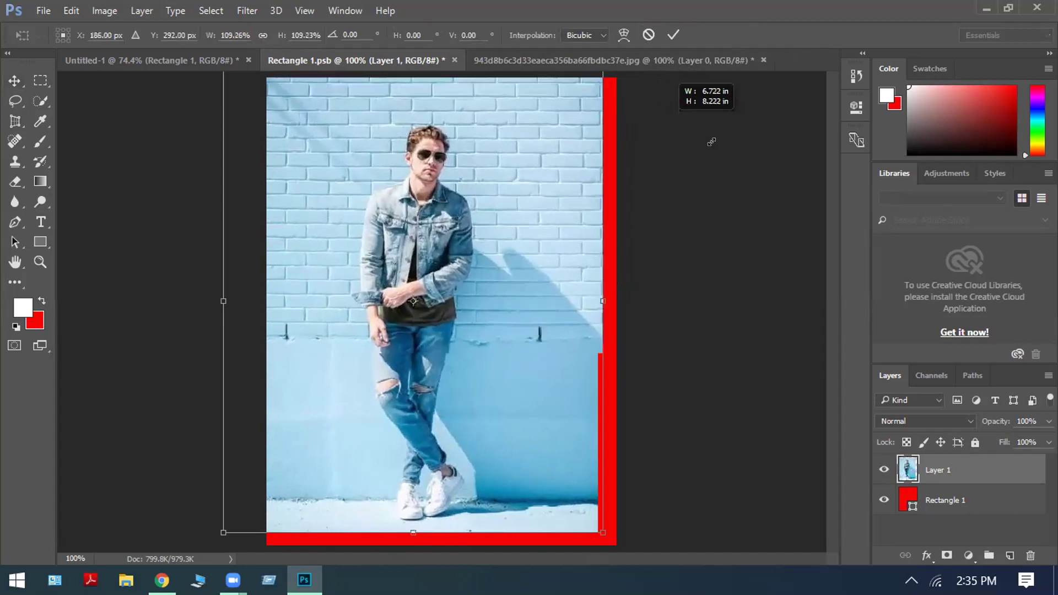
{"action": "left_click_drag", "start_coordinate": [726, 149], "coordinate": [764, 186]}
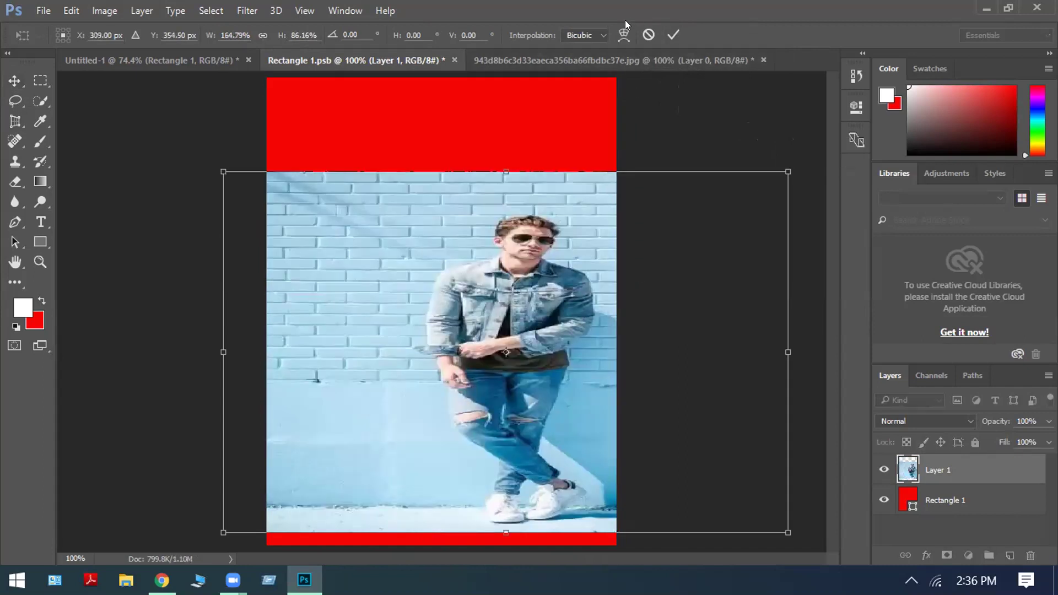
{"action": "left_click", "coordinate": [648, 35]}
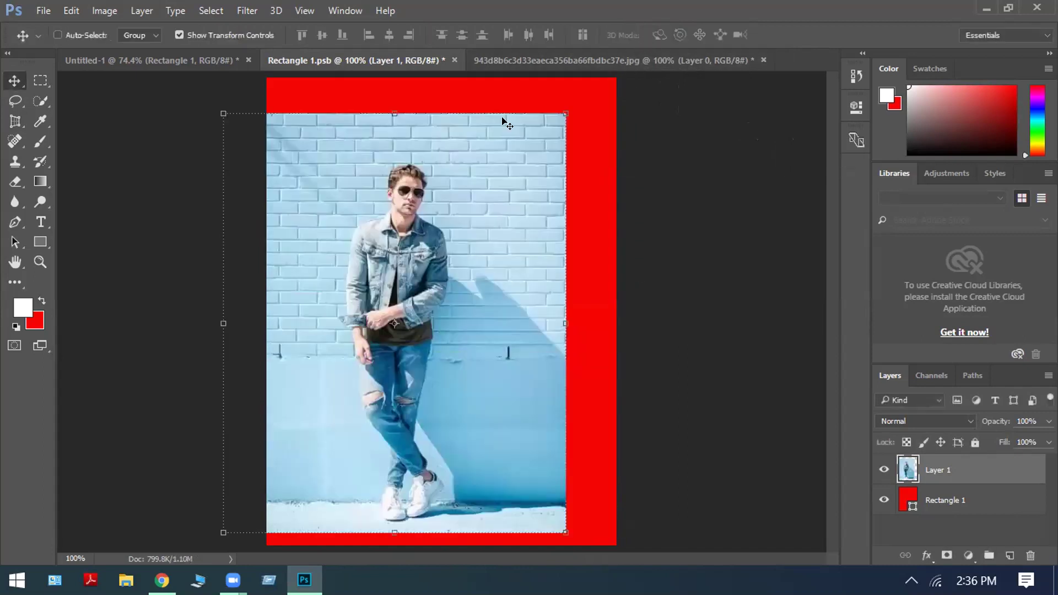
{"action": "left_click_drag", "start_coordinate": [565, 113], "coordinate": [743, 135]}
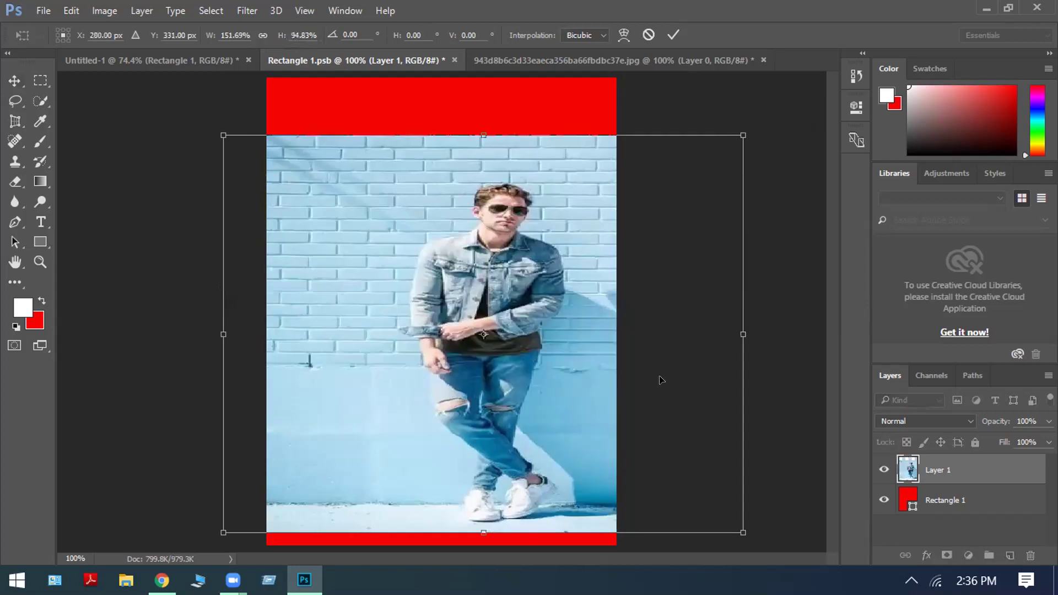
{"action": "left_click", "coordinate": [649, 35]}
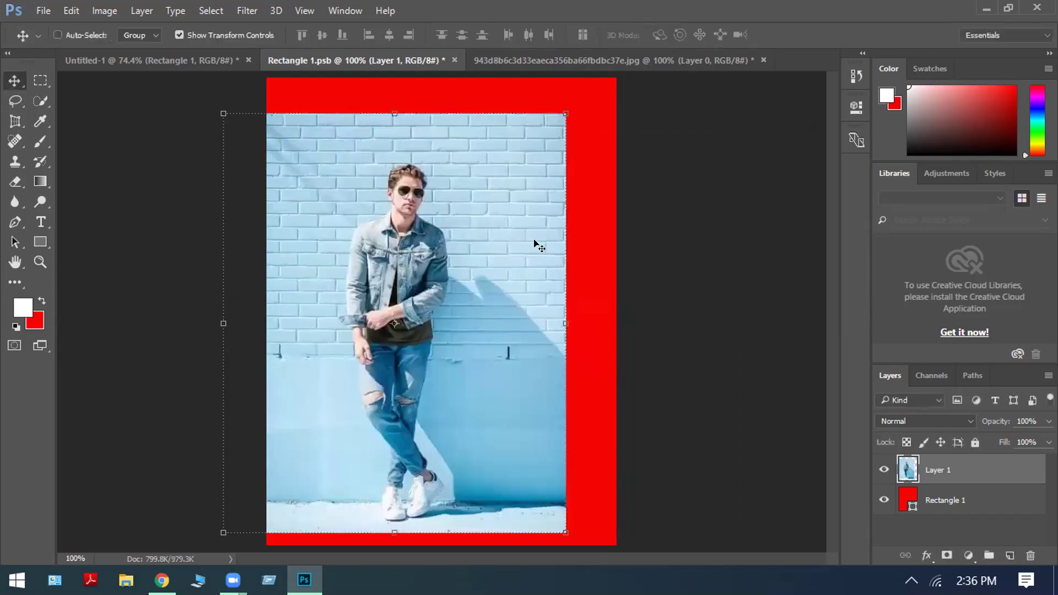
Scale the photo to about 121% wide and 120% high so that it covers the whole red rectangle, and apply the transform.
{"action": "key", "text": "ctrl+t"}
{"action": "left_click_drag", "start_coordinate": [588, 97], "coordinate": [691, 86]}
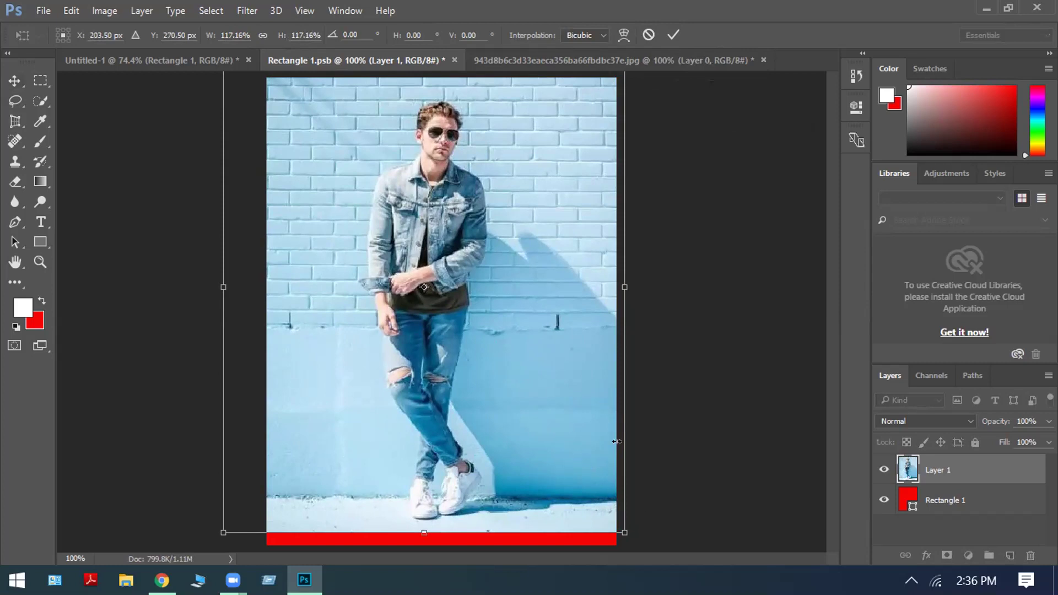
{"action": "left_click_drag", "start_coordinate": [616, 526], "coordinate": [631, 539]}
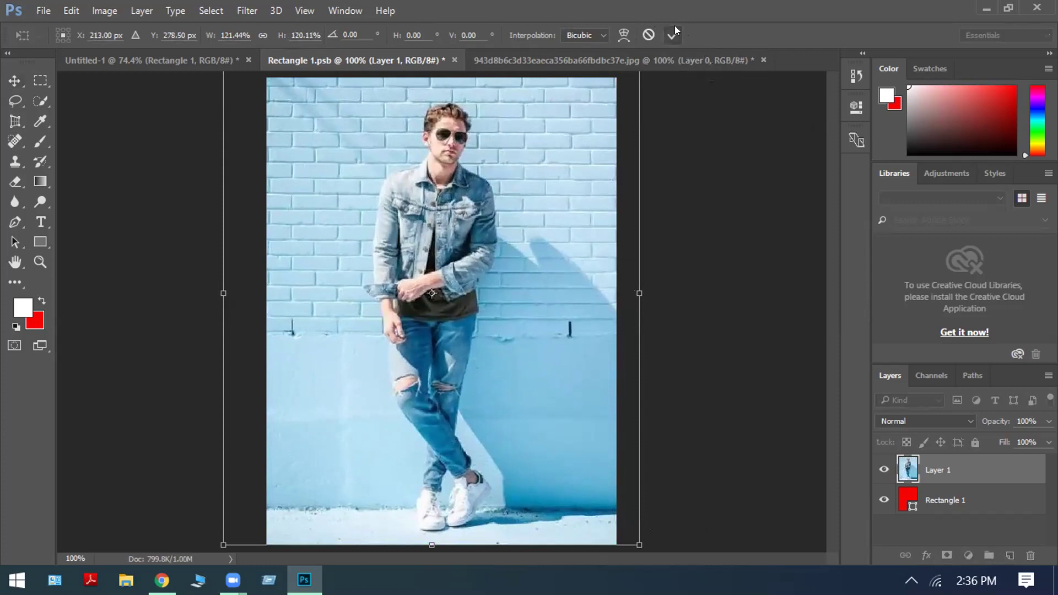
{"action": "left_click", "coordinate": [674, 30]}
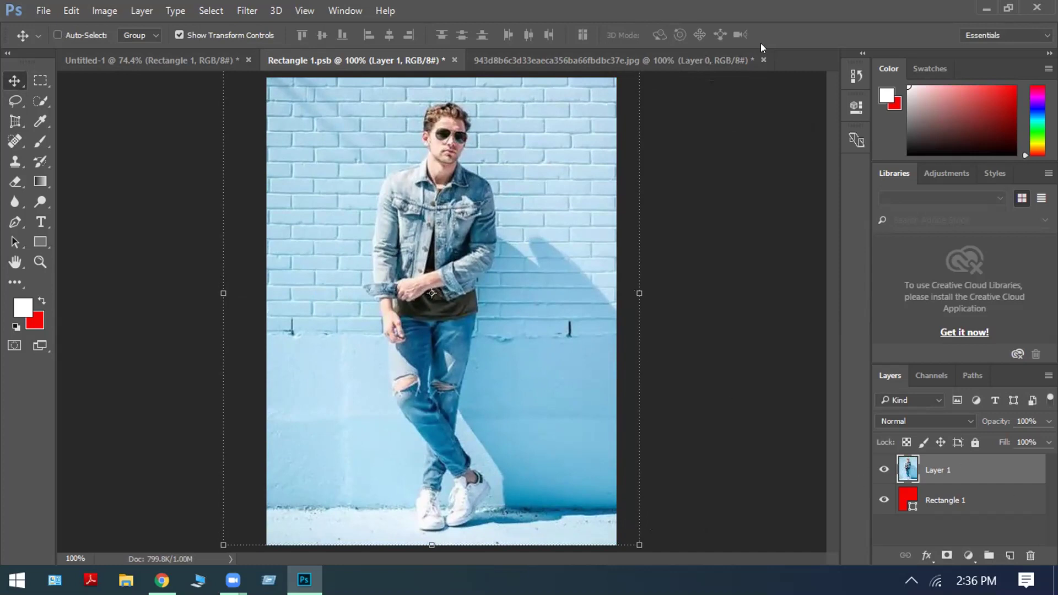
{"action": "left_click", "coordinate": [760, 59]}
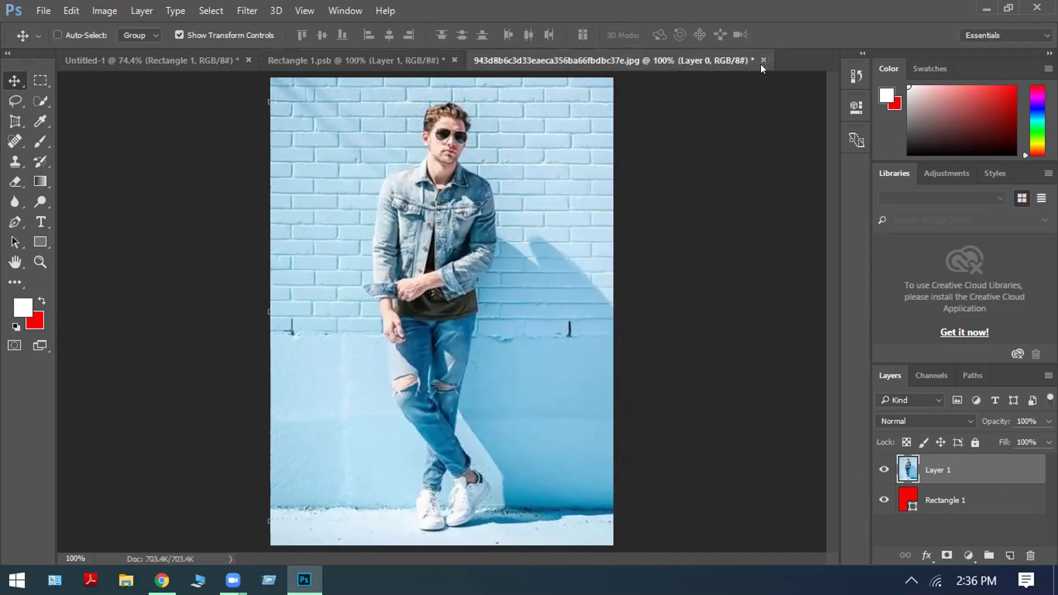
{"action": "left_click", "coordinate": [470, 243]}
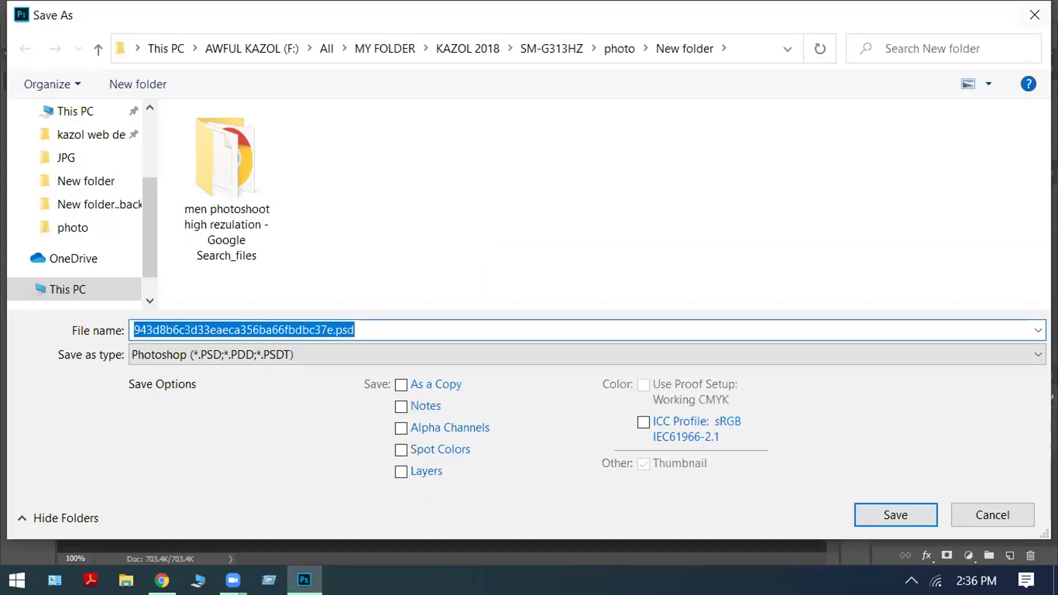
{"action": "left_click", "coordinate": [1035, 15]}
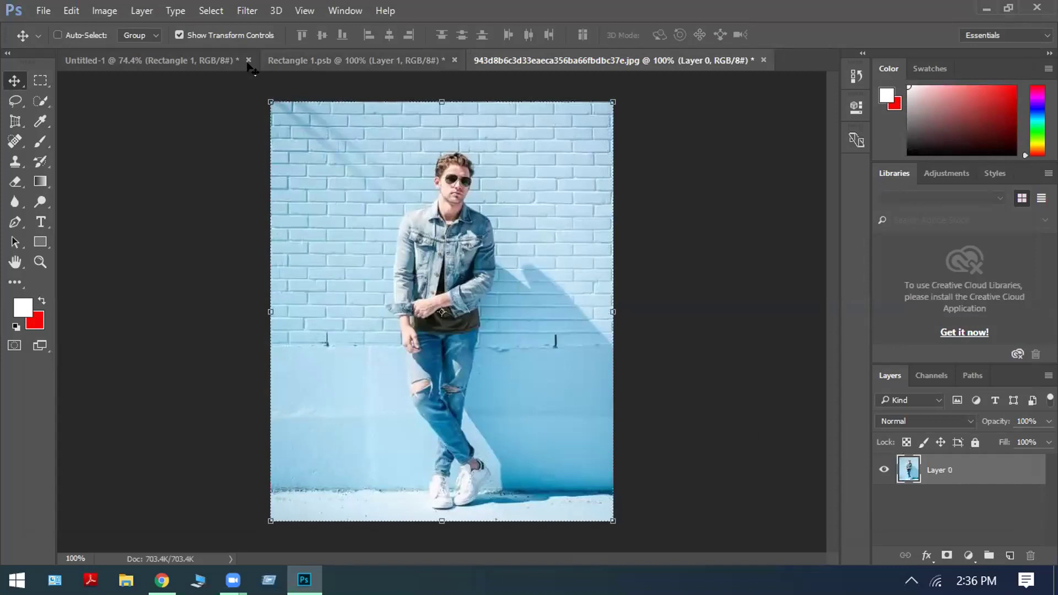
Save the edited smart object Rectangle 1.psb and return to the Untitled-1 frame document.
{"action": "left_click_drag", "start_coordinate": [481, 117], "coordinate": [395, 55]}
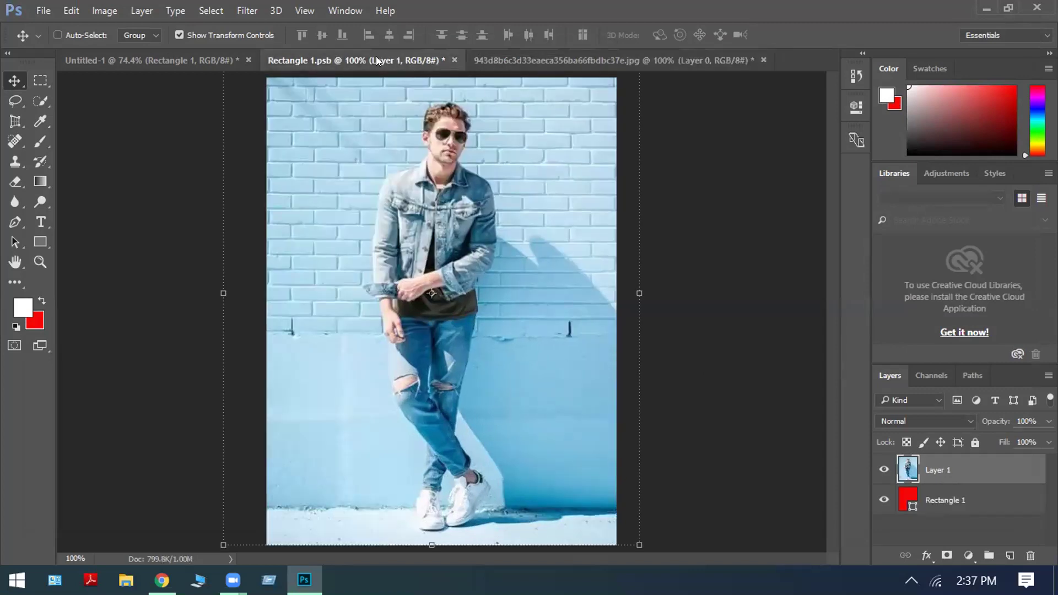
{"action": "key", "text": "ctrl+s"}
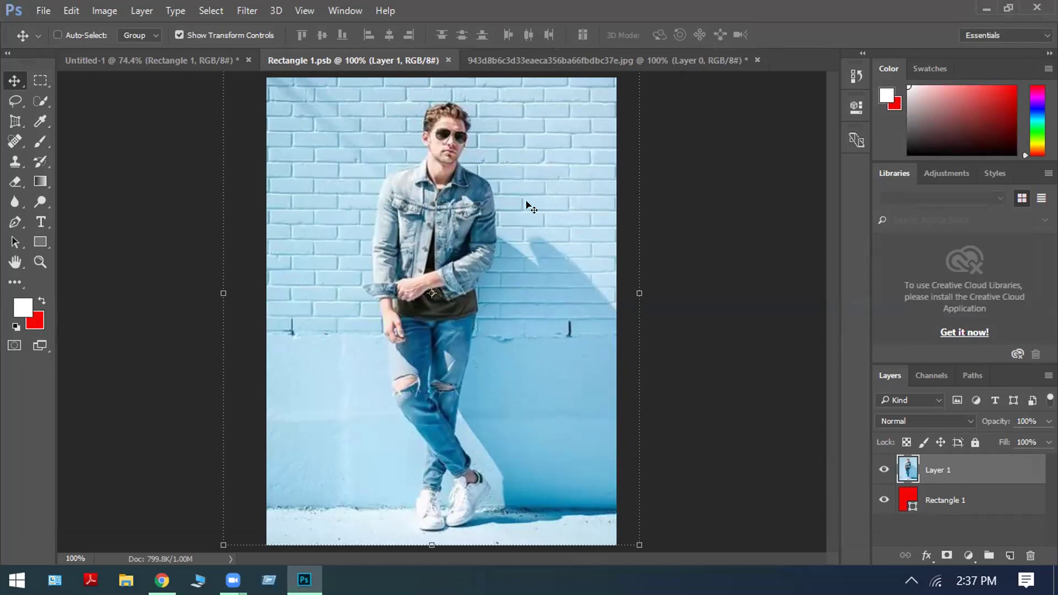
{"action": "left_click", "coordinate": [170, 65]}
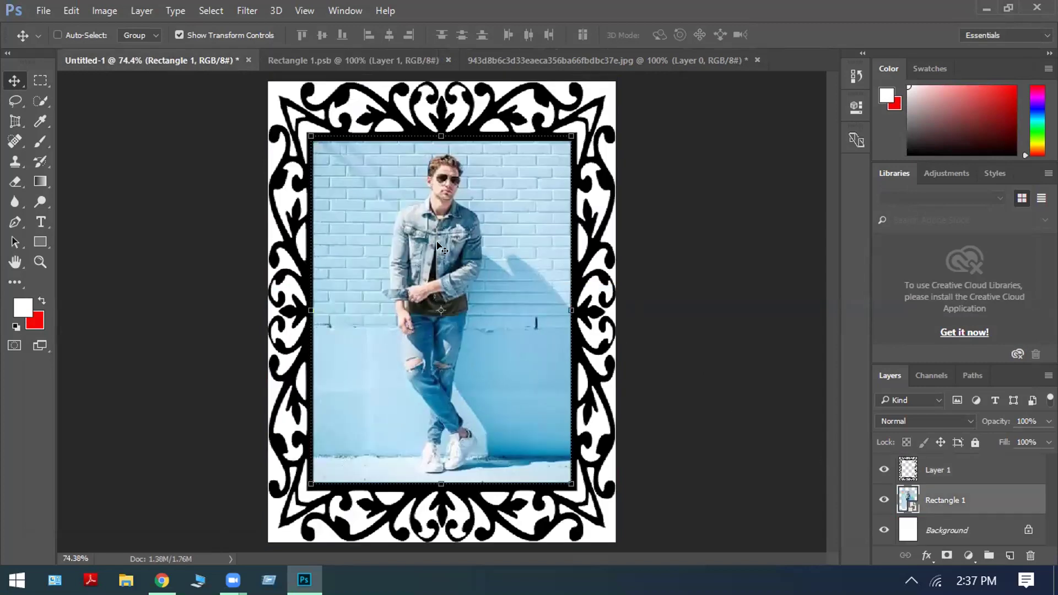
{"action": "left_click", "coordinate": [40, 12]}
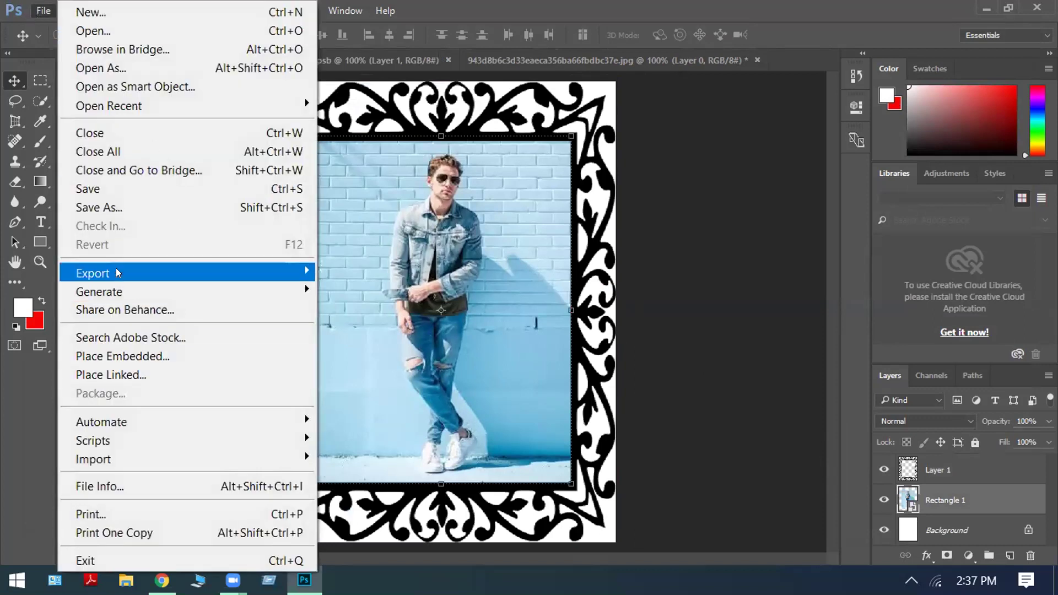
{"action": "mouse_move", "coordinate": [118, 273]}
{"action": "left_click", "coordinate": [676, 240]}
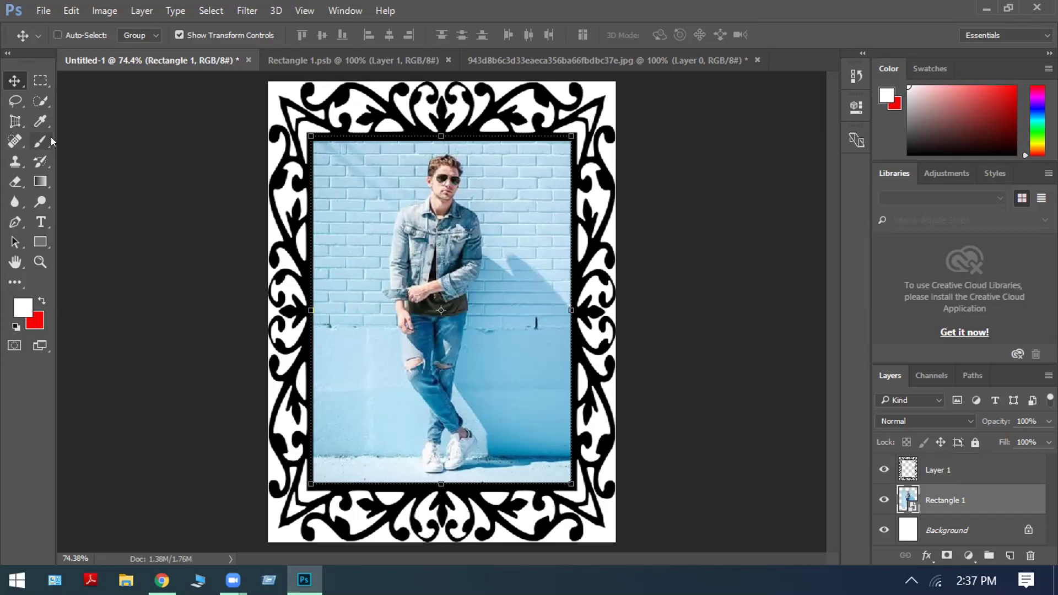
Extend the canvas leftward with the Crop tool to nearly twice its width.
{"action": "left_click_drag", "start_coordinate": [21, 122], "coordinate": [51, 119]}
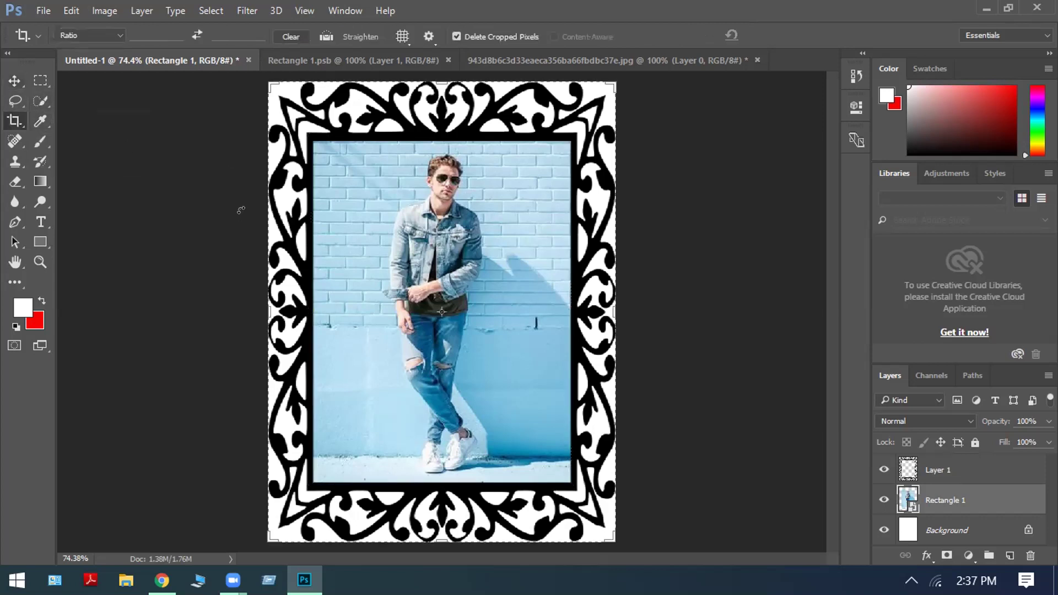
{"action": "left_click_drag", "start_coordinate": [260, 220], "coordinate": [95, 230]}
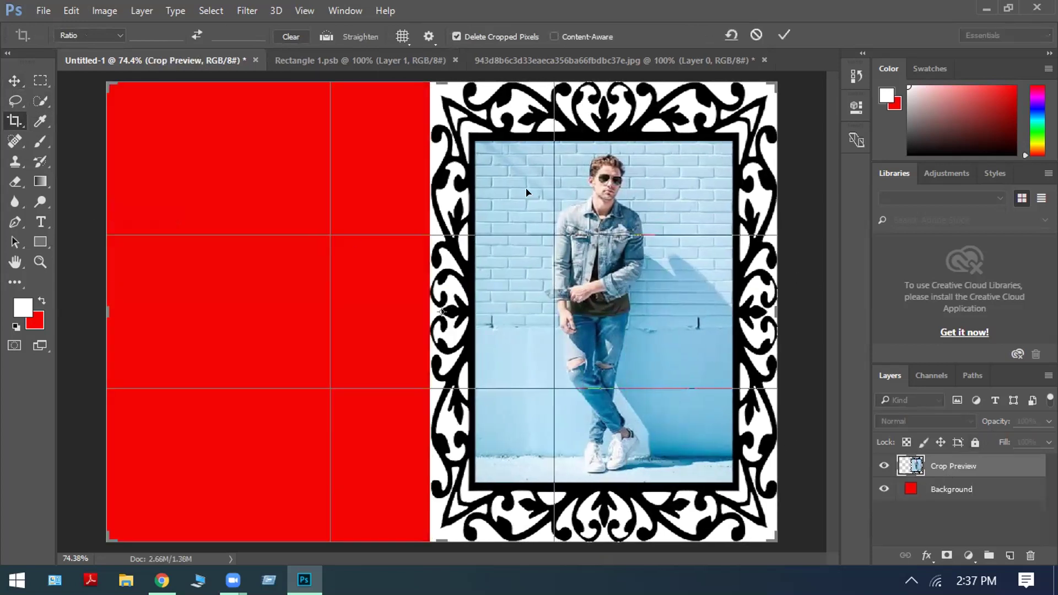
{"action": "left_click", "coordinate": [339, 63]}
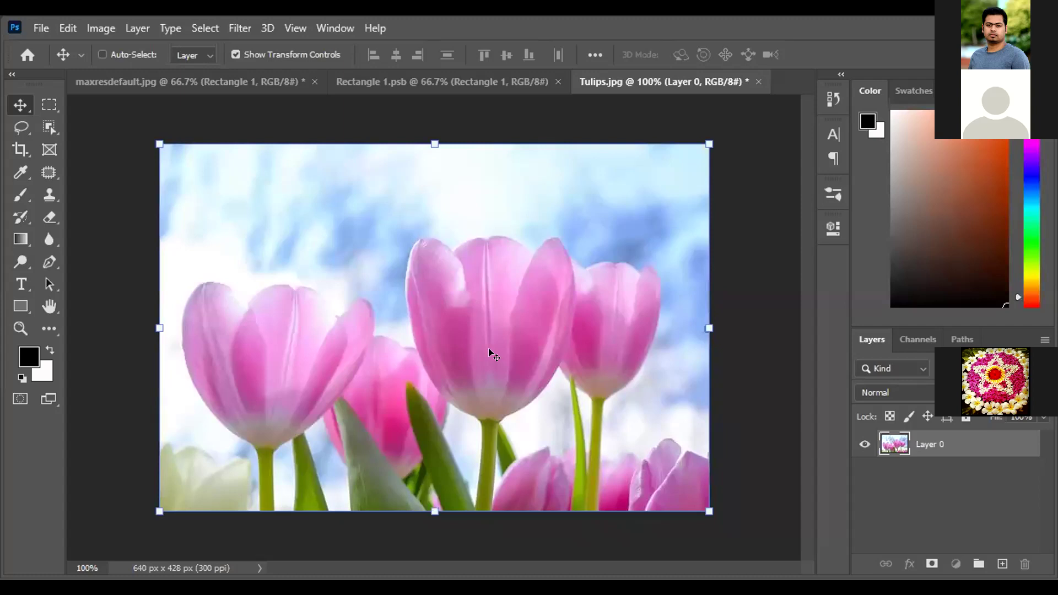
{"action": "left_click_drag", "start_coordinate": [488, 351], "coordinate": [511, 319]}
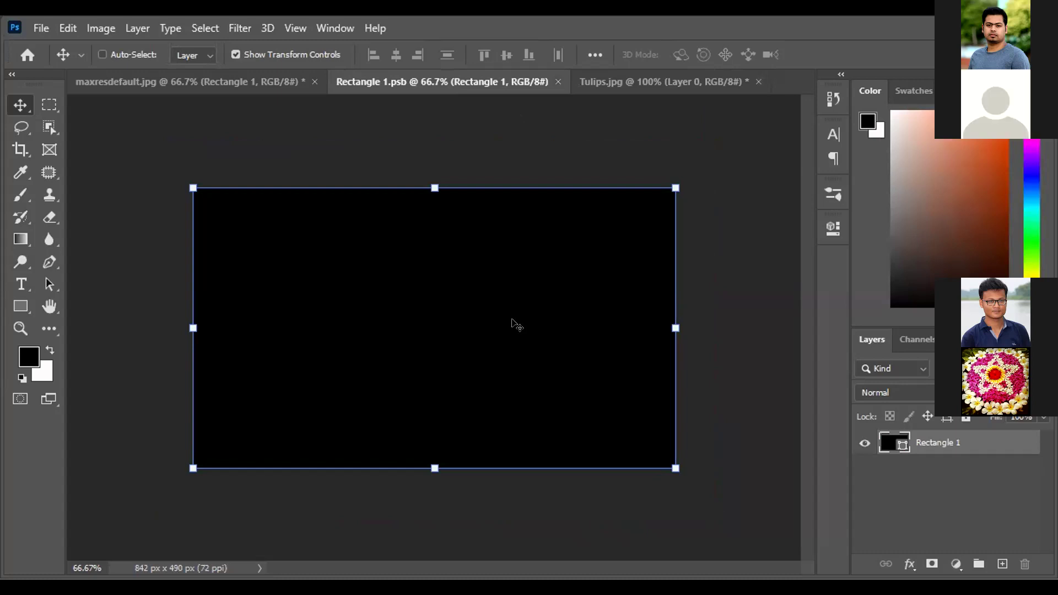
{"action": "left_click_drag", "start_coordinate": [511, 319], "coordinate": [674, 78]}
{"action": "left_click", "coordinate": [675, 81]}
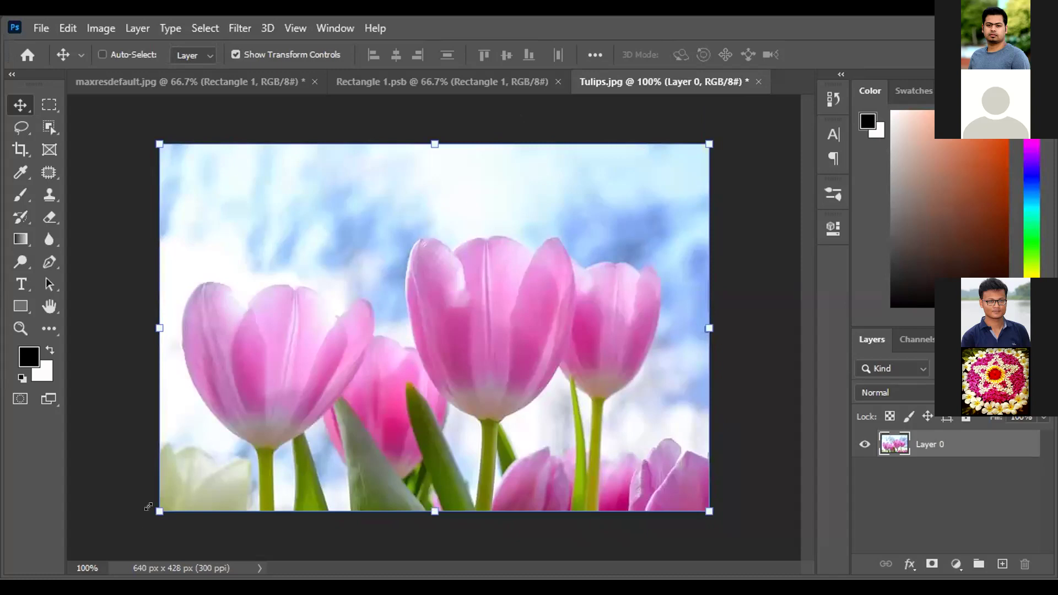
Copy the tulip photo from Tulips.jpg into Rectangle 1.psb, placing it over the black rectangle.
{"action": "left_click_drag", "start_coordinate": [466, 340], "coordinate": [433, 77]}
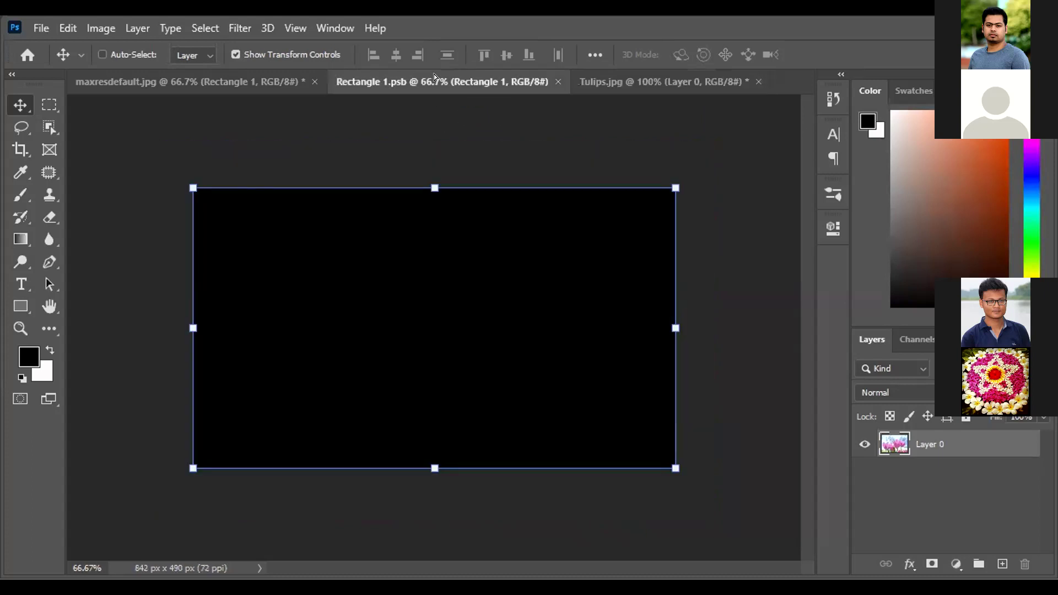
{"action": "left_click_drag", "start_coordinate": [435, 77], "coordinate": [420, 244]}
{"action": "mouse_move", "coordinate": [419, 310]}
{"action": "left_mouse_down"}
{"action": "mouse_move", "coordinate": [429, 332]}
{"action": "mouse_move", "coordinate": [428, 322]}
{"action": "left_mouse_up"}
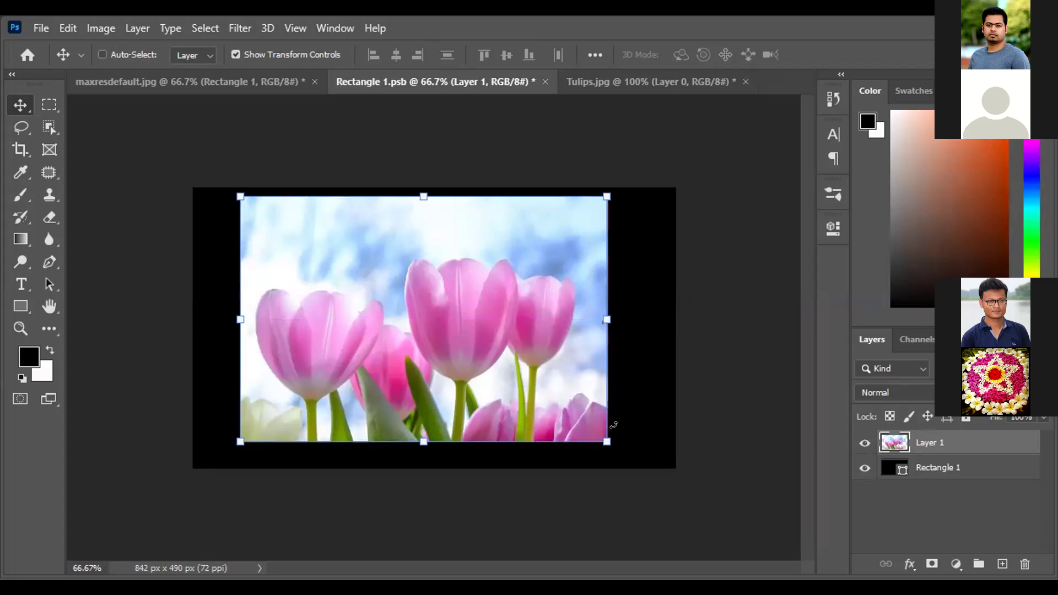
Enlarge the tulip photo to the black rectangle's right, upper and lower edges, widen it slightly leftward, and apply the transform.
{"action": "left_click_drag", "start_coordinate": [602, 434], "coordinate": [678, 424]}
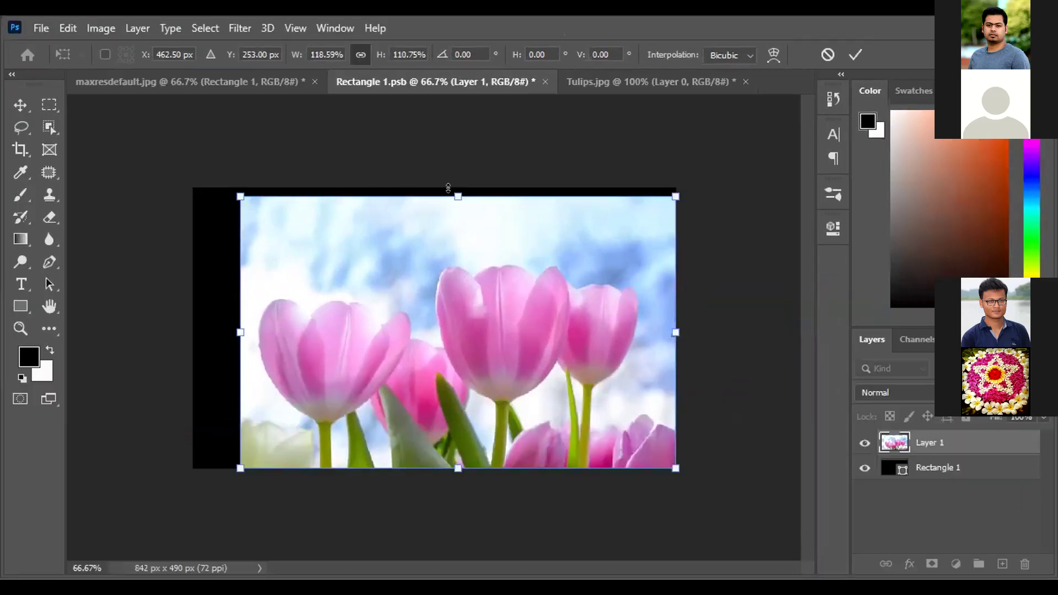
{"action": "left_click_drag", "start_coordinate": [448, 186], "coordinate": [449, 179]}
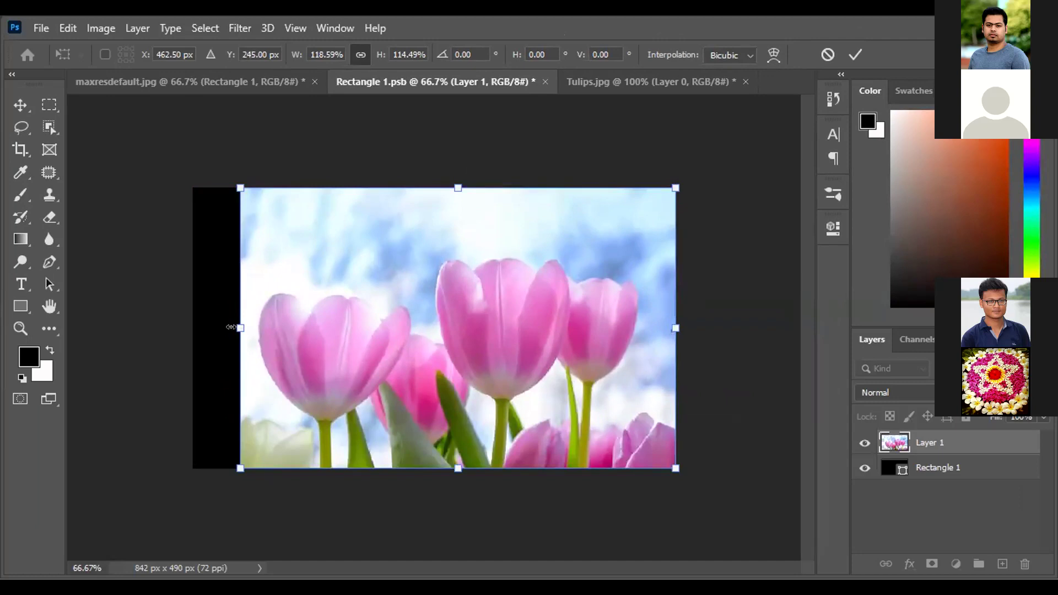
{"action": "mouse_move", "coordinate": [231, 327]}
{"action": "left_mouse_down"}
{"action": "mouse_move", "coordinate": [213, 326]}
{"action": "mouse_move", "coordinate": [228, 329]}
{"action": "left_mouse_up"}
{"action": "key", "text": "Return"}
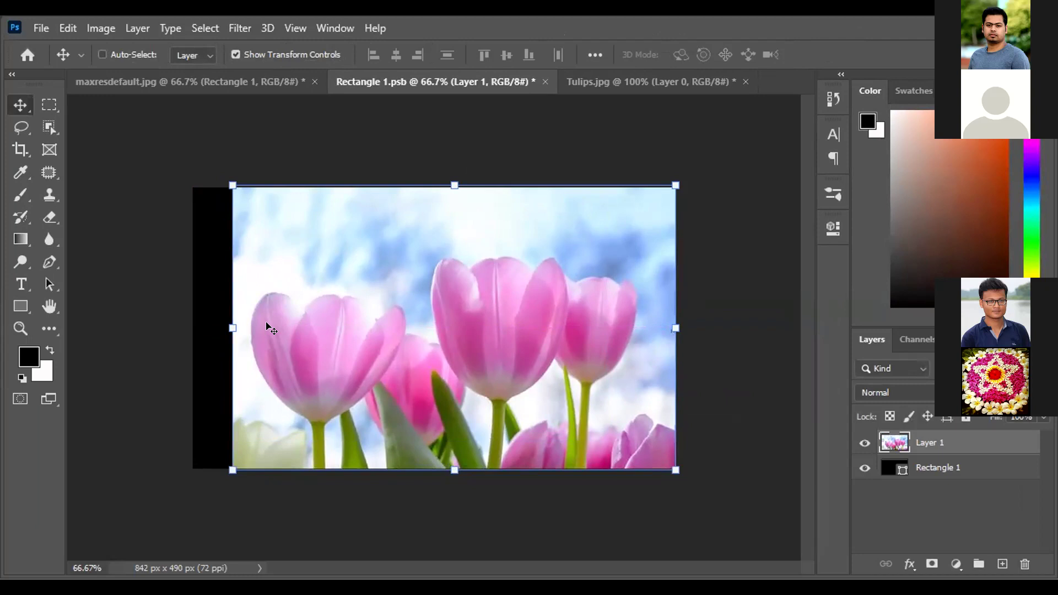
Undo the tulip photo's last transform, scale it proportionally to 137.33% to cover the black rectangle, and apply the transform.
{"action": "key", "text": "ctrl+z"}
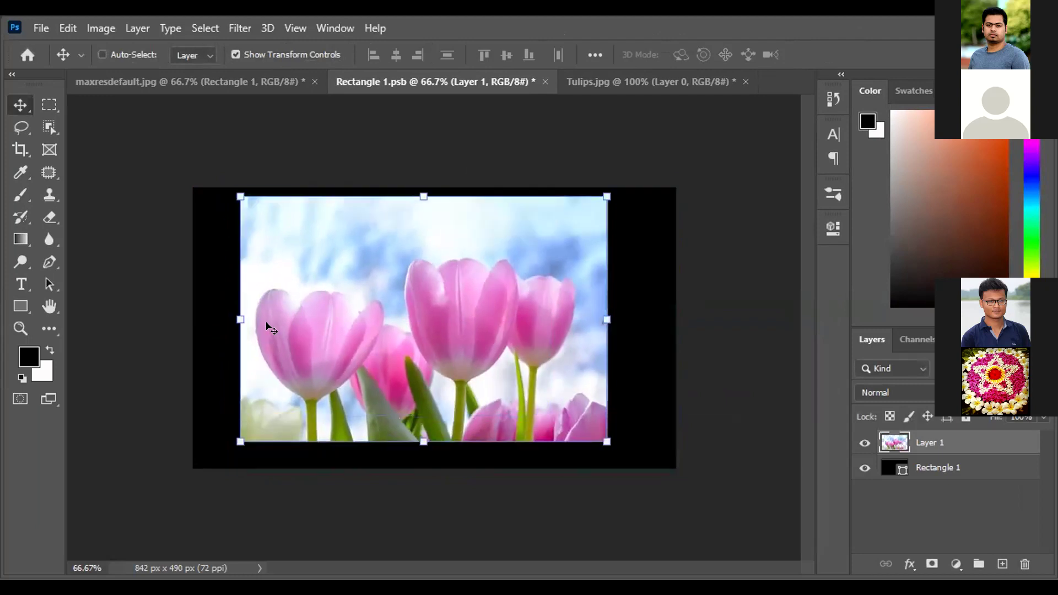
{"action": "left_click", "coordinate": [601, 437]}
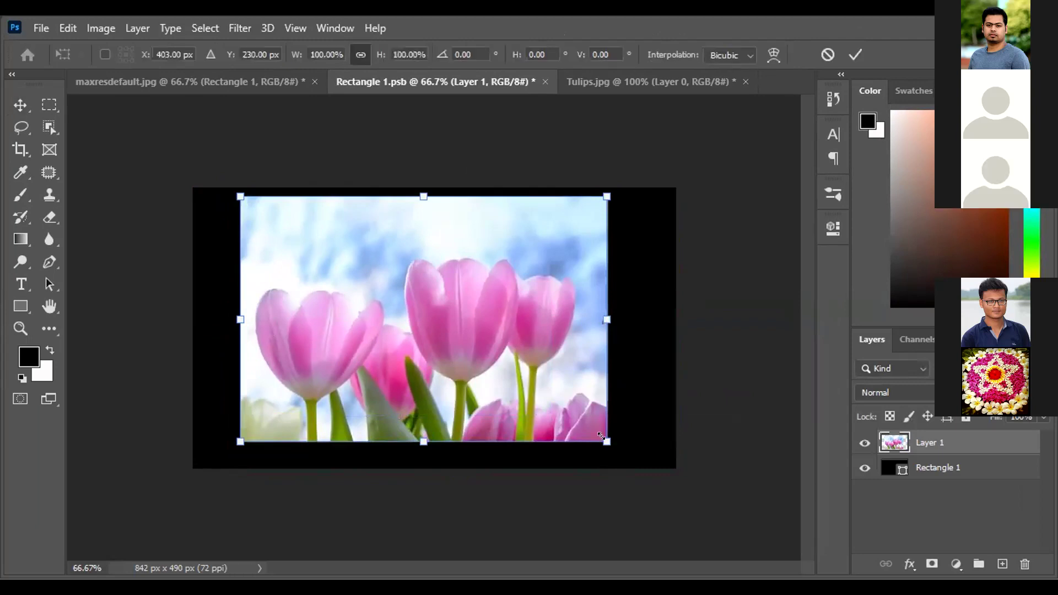
{"action": "left_click_drag", "start_coordinate": [621, 446], "coordinate": [684, 418]}
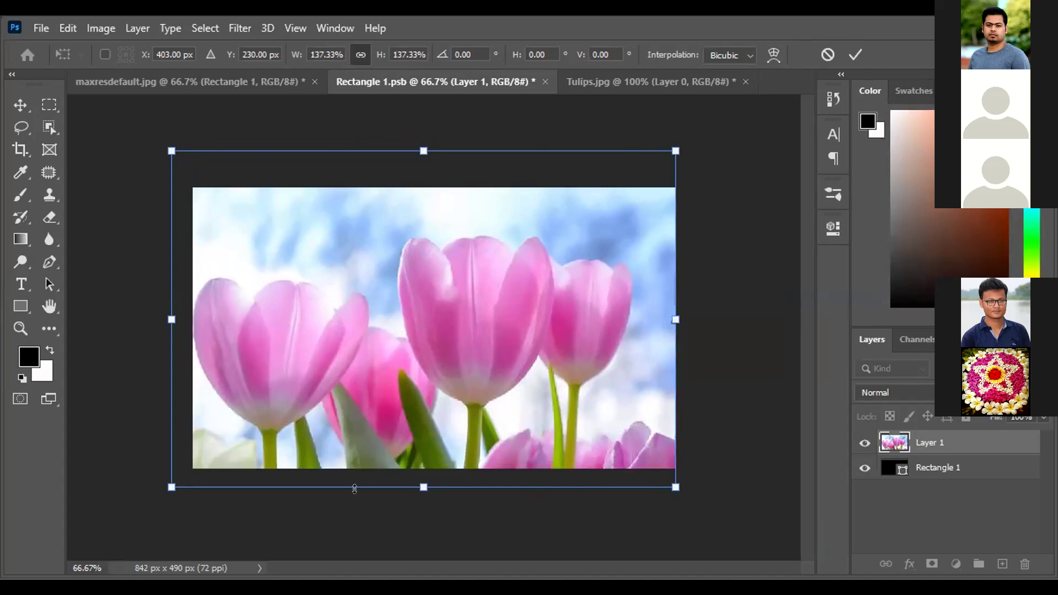
{"action": "left_click", "coordinate": [854, 54]}
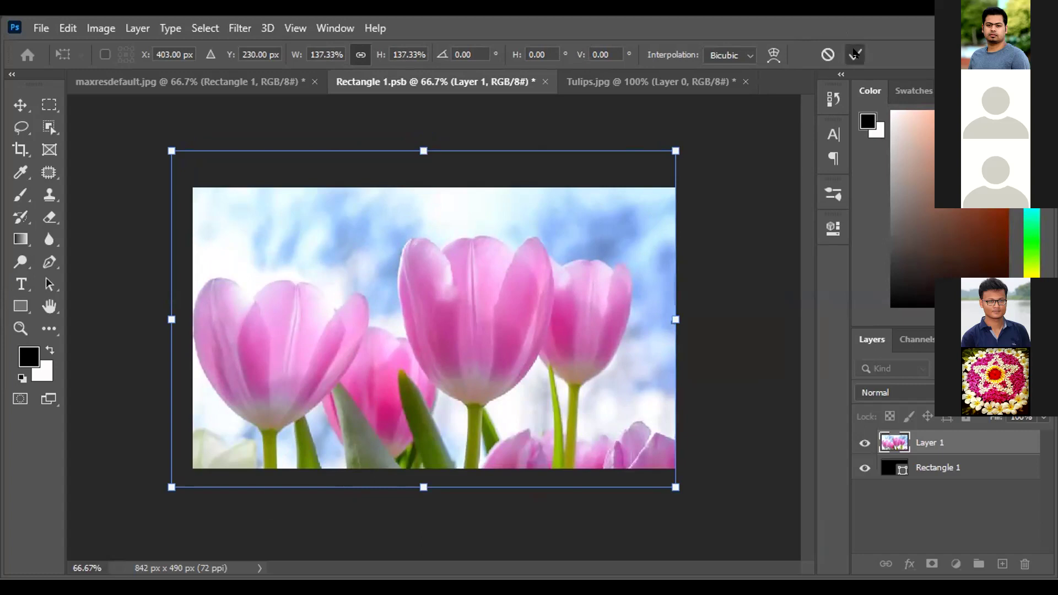
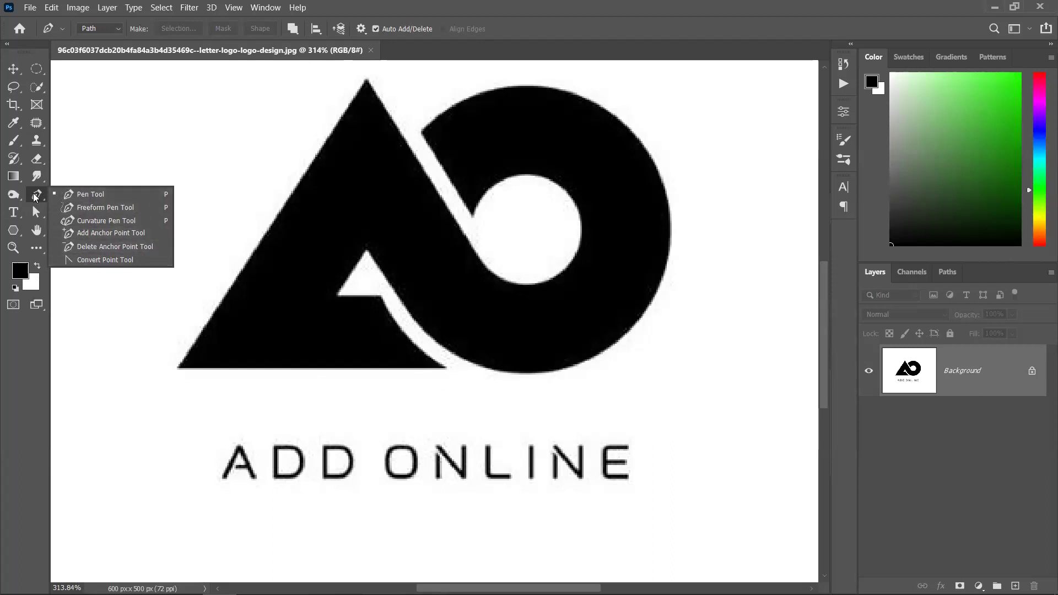
{"action": "left_click", "coordinate": [60, 195]}
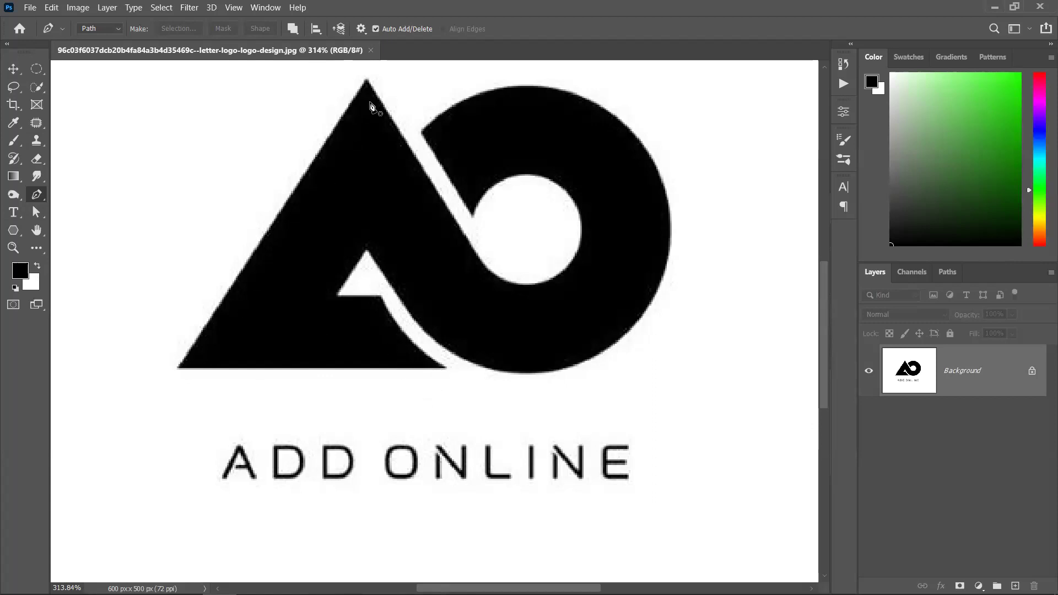
{"action": "left_click", "coordinate": [445, 369]}
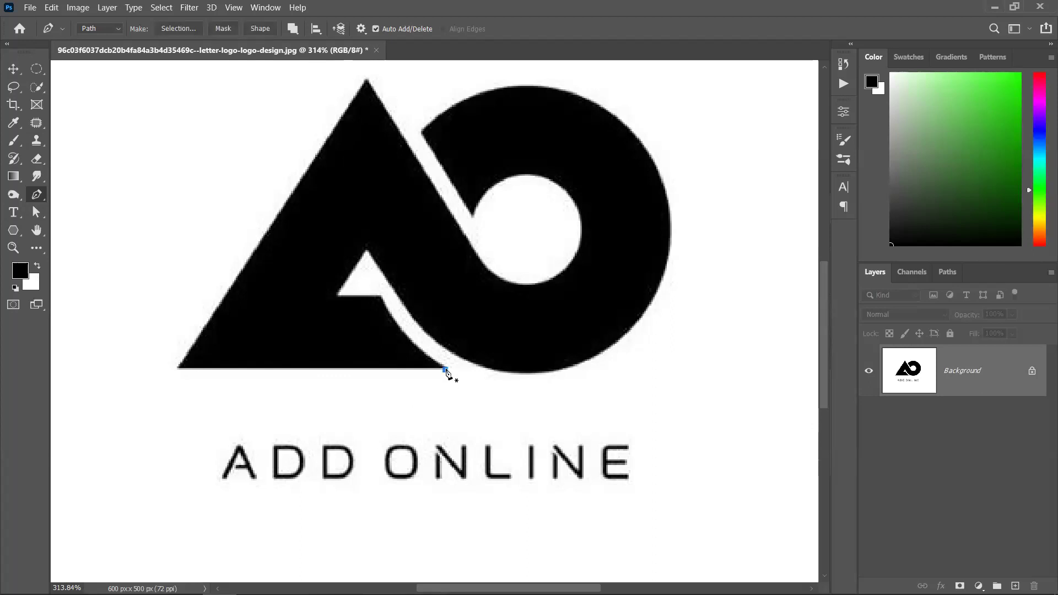
{"action": "left_click", "coordinate": [177, 368]}
{"action": "left_click", "coordinate": [366, 77]}
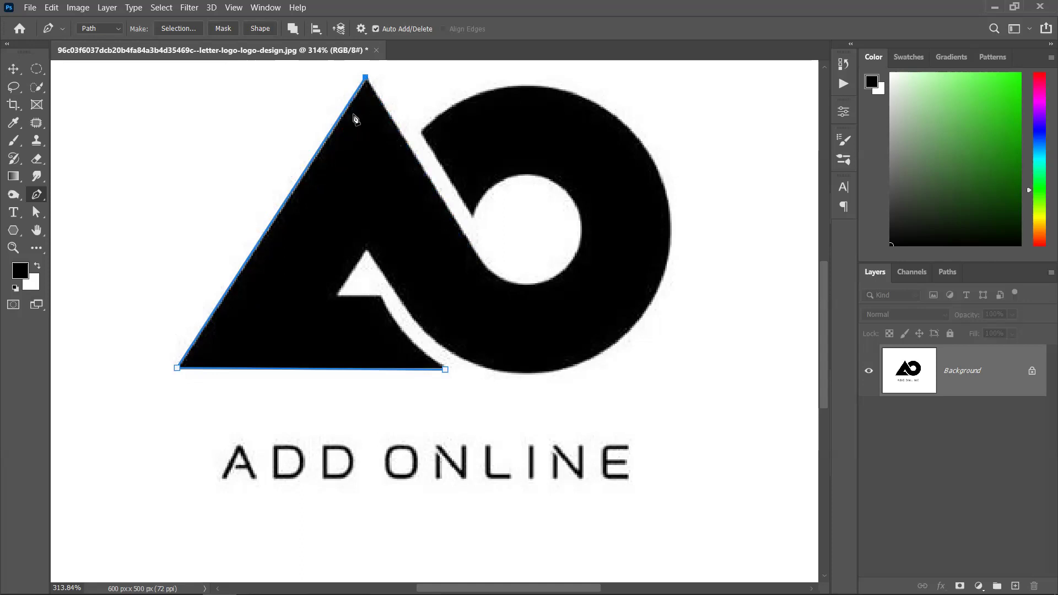
{"action": "key", "text": "ctrl+z"}
{"action": "key", "text": "ctrl+z"}
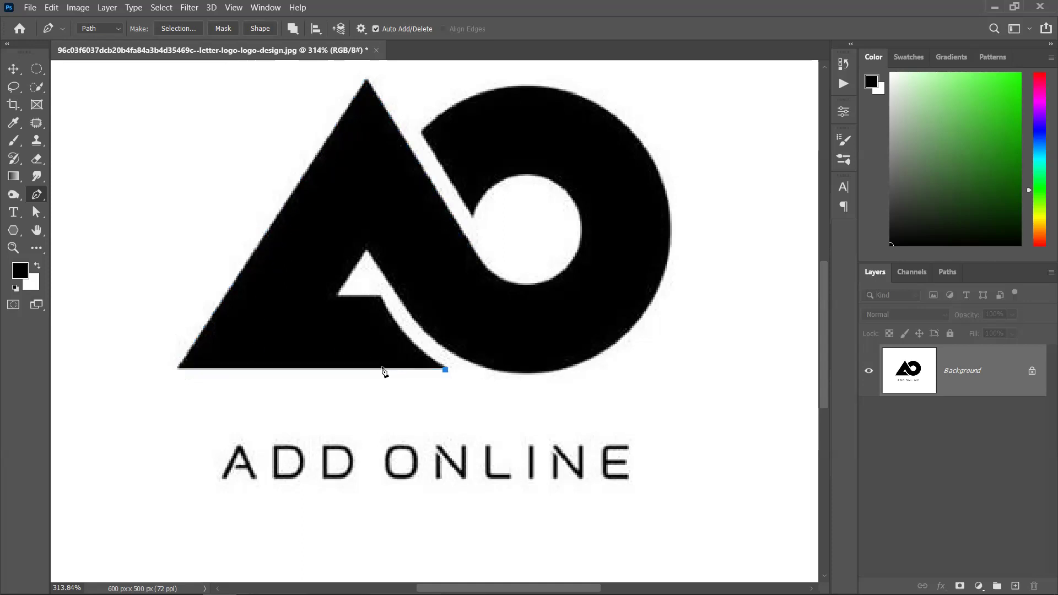
{"action": "key", "text": "ctrl+z"}
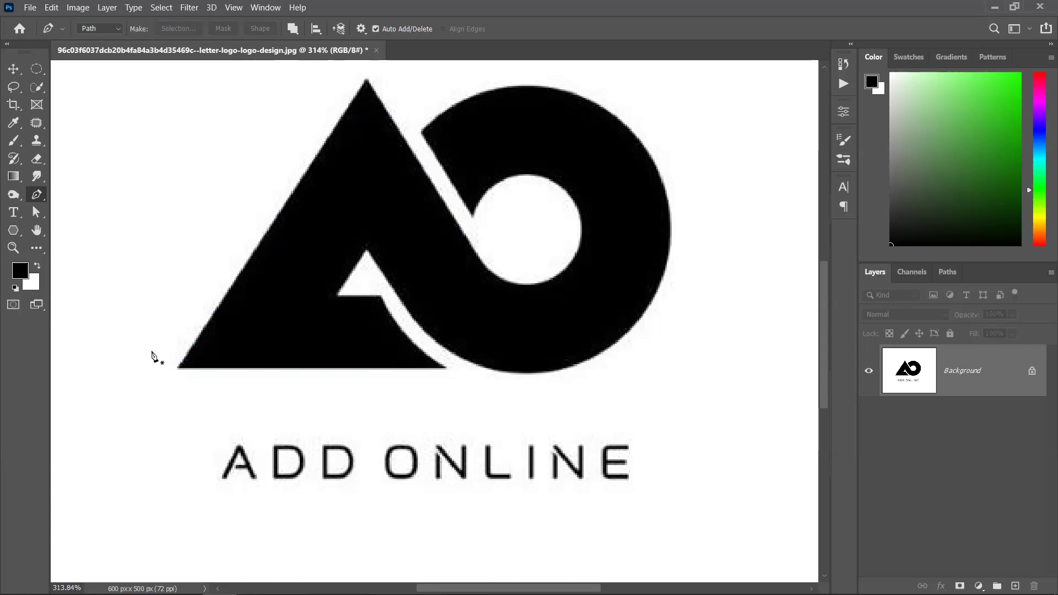
{"action": "mouse_move", "coordinate": [444, 368]}
{"action": "left_mouse_down"}
{"action": "mouse_move", "coordinate": [367, 373]}
{"action": "mouse_move", "coordinate": [401, 398]}
{"action": "mouse_move", "coordinate": [414, 379]}
{"action": "mouse_move", "coordinate": [461, 361]}
{"action": "left_mouse_up"}
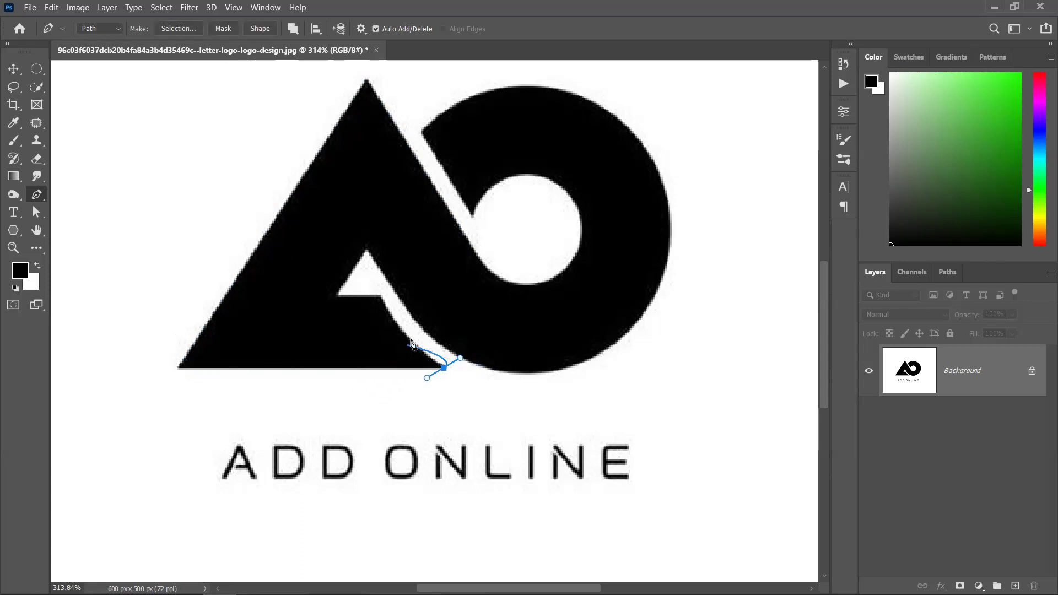
{"action": "key", "text": "ctrl+z"}
Start a Pen tool path at the right end of the logo A's base, adding corner points at its lower-left corner and apex.
{"action": "left_click", "coordinate": [445, 369]}
{"action": "left_click", "coordinate": [177, 369]}
{"action": "left_click", "coordinate": [177, 369]}
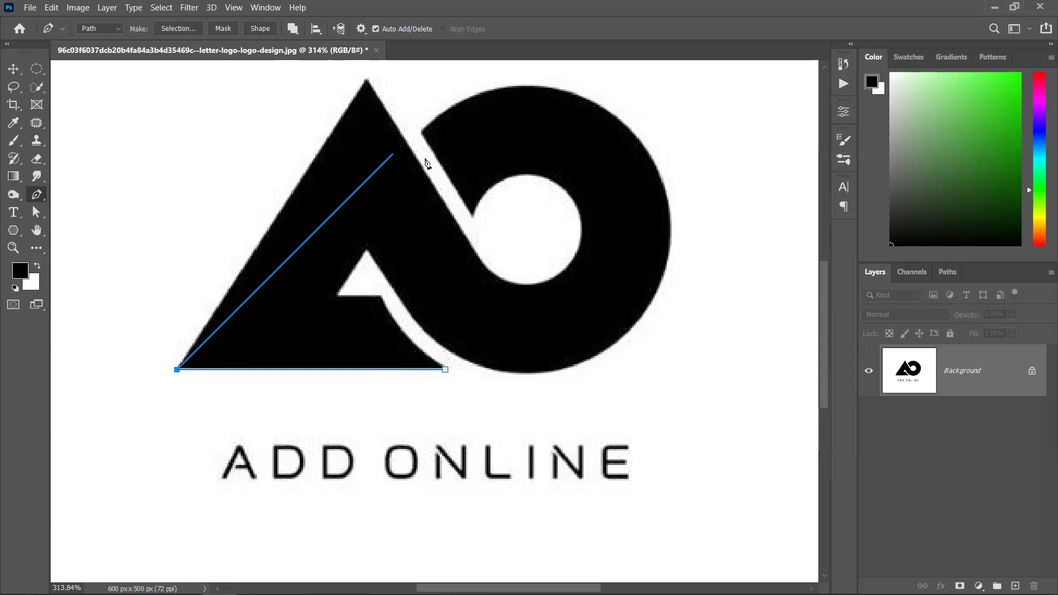
{"action": "left_click", "coordinate": [367, 77]}
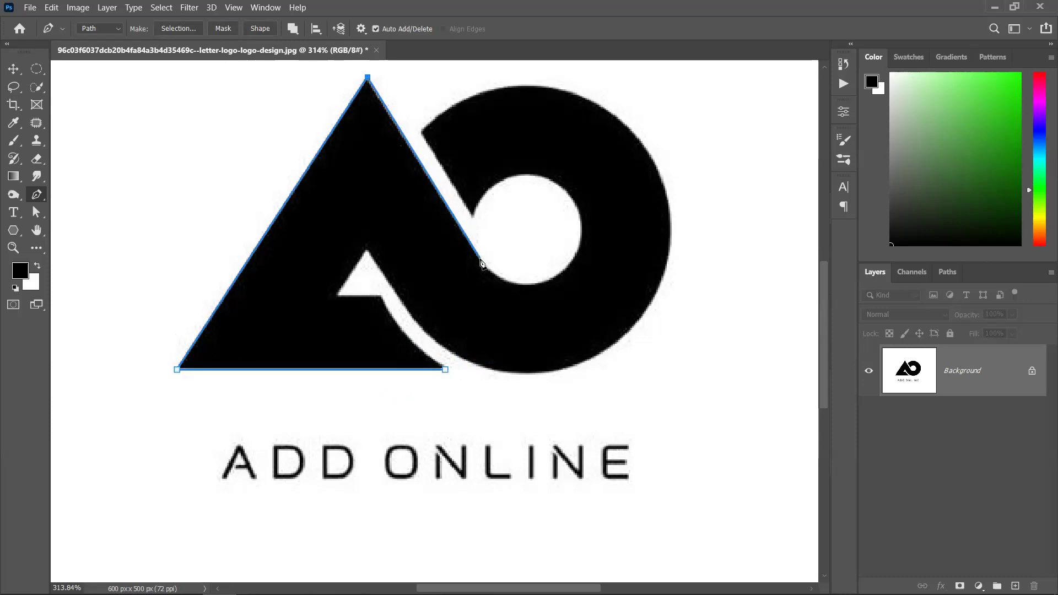
{"action": "scroll", "coordinate": [507, 281], "scroll_direction": "up", "scroll_amount": 4}
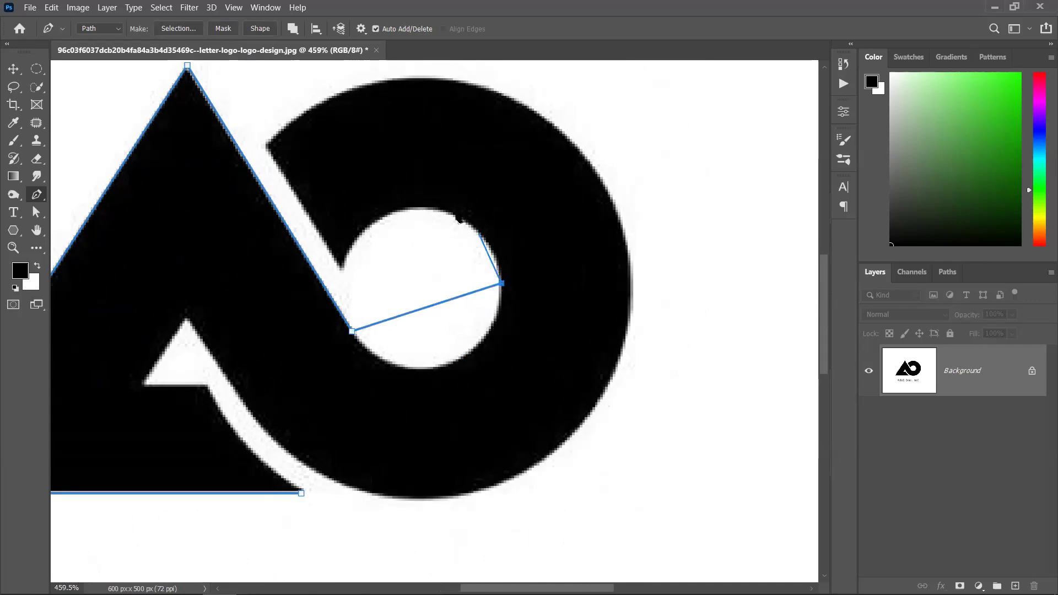
{"action": "key", "text": "ctrl+z"}
{"action": "left_click_drag", "start_coordinate": [499, 289], "coordinate": [512, 221]}
{"action": "key", "text": "ctrl+z"}
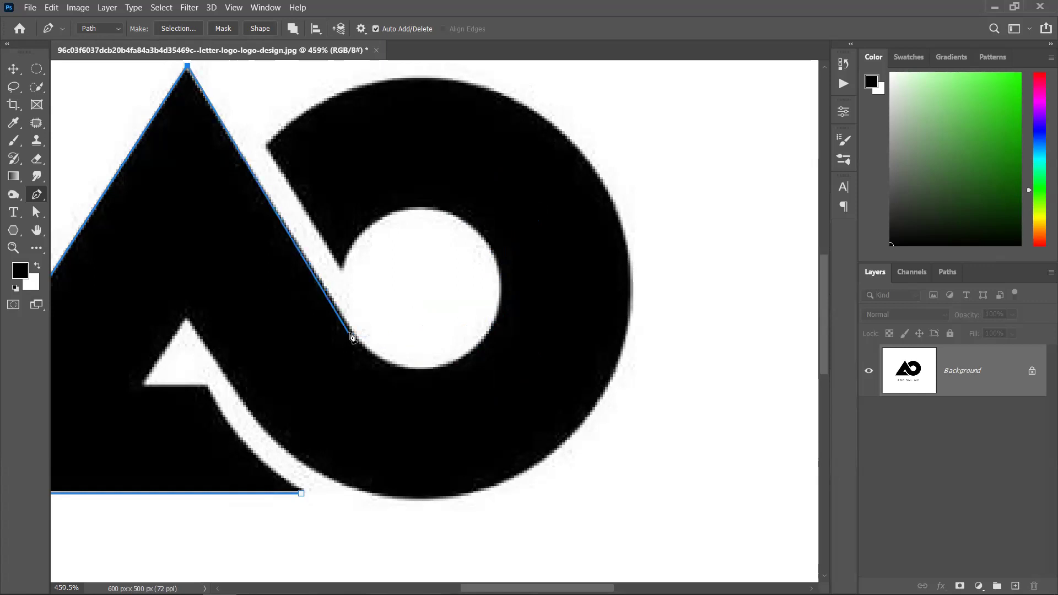
{"action": "left_click_drag", "start_coordinate": [351, 338], "coordinate": [435, 366]}
{"action": "key", "text": "ctrl+z"}
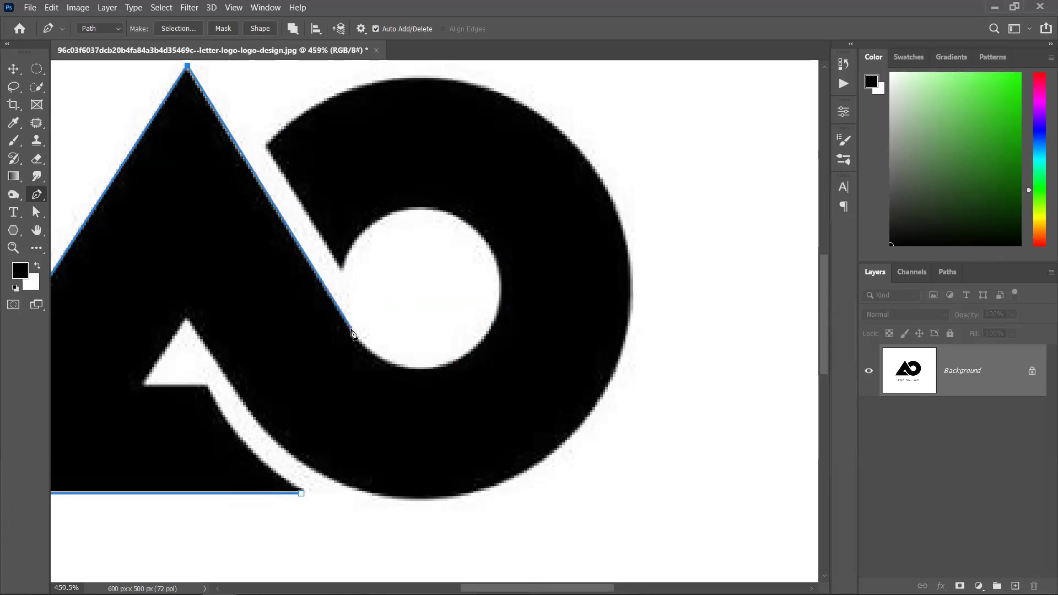
Continue the path down the A's right edge, around the O's inner circle, and along the slanted gap to the O's upper-left tip.
{"action": "left_click_drag", "start_coordinate": [357, 338], "coordinate": [395, 403]}
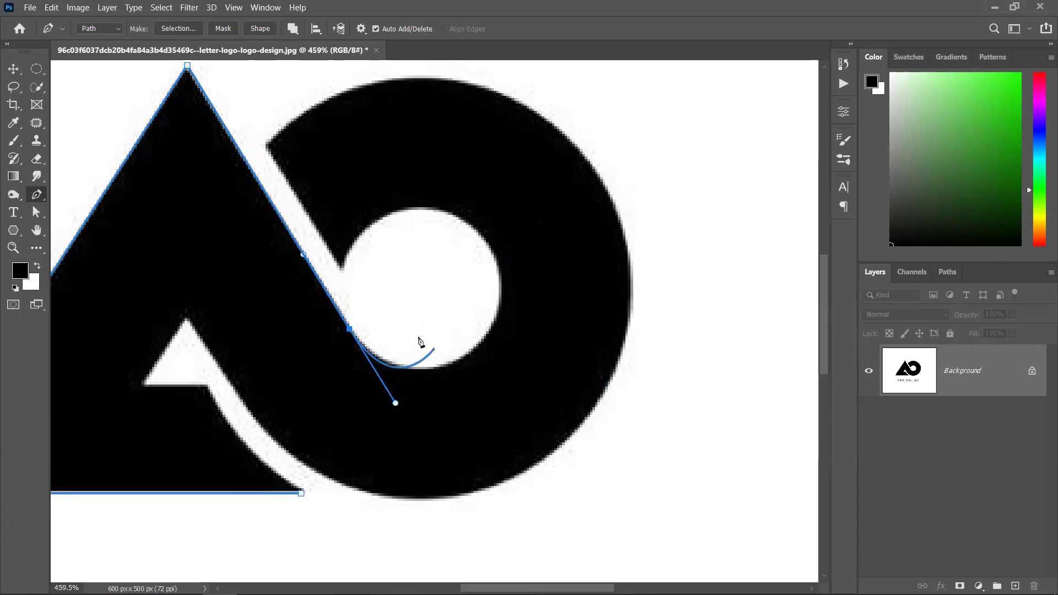
{"action": "left_click", "coordinate": [499, 271]}
{"action": "left_click_drag", "start_coordinate": [498, 268], "coordinate": [481, 179]}
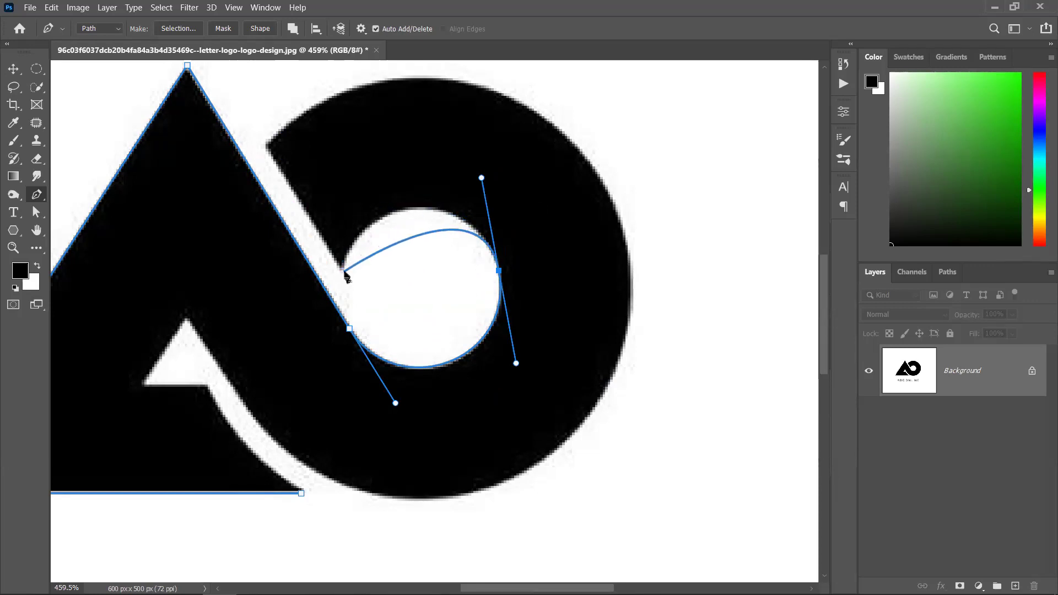
{"action": "mouse_move", "coordinate": [342, 270]}
{"action": "left_mouse_down"}
{"action": "mouse_move", "coordinate": [342, 351]}
{"action": "mouse_move", "coordinate": [257, 134]}
{"action": "mouse_move", "coordinate": [323, 345]}
{"action": "mouse_move", "coordinate": [345, 334]}
{"action": "mouse_move", "coordinate": [343, 344]}
{"action": "mouse_move", "coordinate": [343, 285]}
{"action": "left_mouse_up"}
{"action": "key", "text": "ctrl+z"}
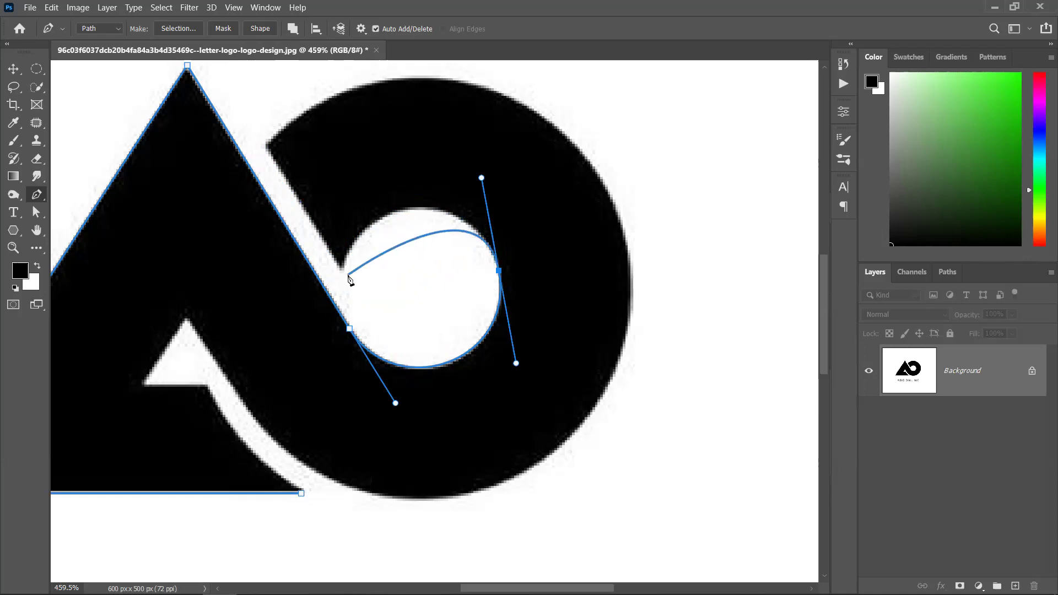
{"action": "mouse_move", "coordinate": [341, 270]}
{"action": "left_mouse_down"}
{"action": "mouse_move", "coordinate": [331, 355]}
{"action": "mouse_move", "coordinate": [283, 189]}
{"action": "mouse_move", "coordinate": [332, 366]}
{"action": "mouse_move", "coordinate": [287, 249]}
{"action": "mouse_move", "coordinate": [333, 345]}
{"action": "mouse_move", "coordinate": [349, 342]}
{"action": "mouse_move", "coordinate": [289, 190]}
{"action": "mouse_move", "coordinate": [349, 355]}
{"action": "mouse_move", "coordinate": [336, 345]}
{"action": "mouse_move", "coordinate": [336, 362]}
{"action": "mouse_move", "coordinate": [342, 271]}
{"action": "left_mouse_up"}
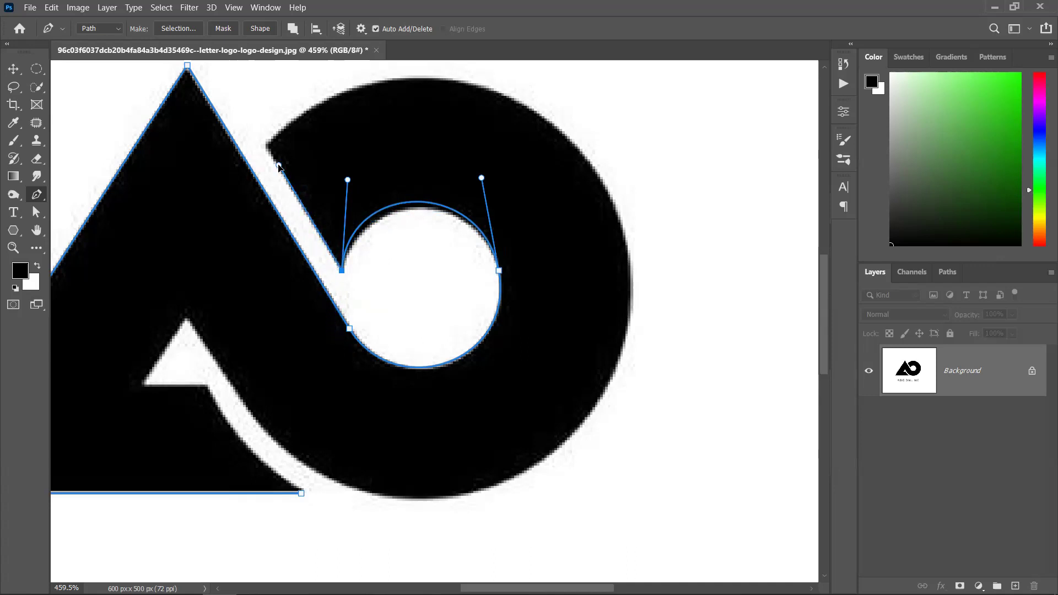
{"action": "left_click", "coordinate": [342, 129]}
{"action": "left_click", "coordinate": [266, 145]}
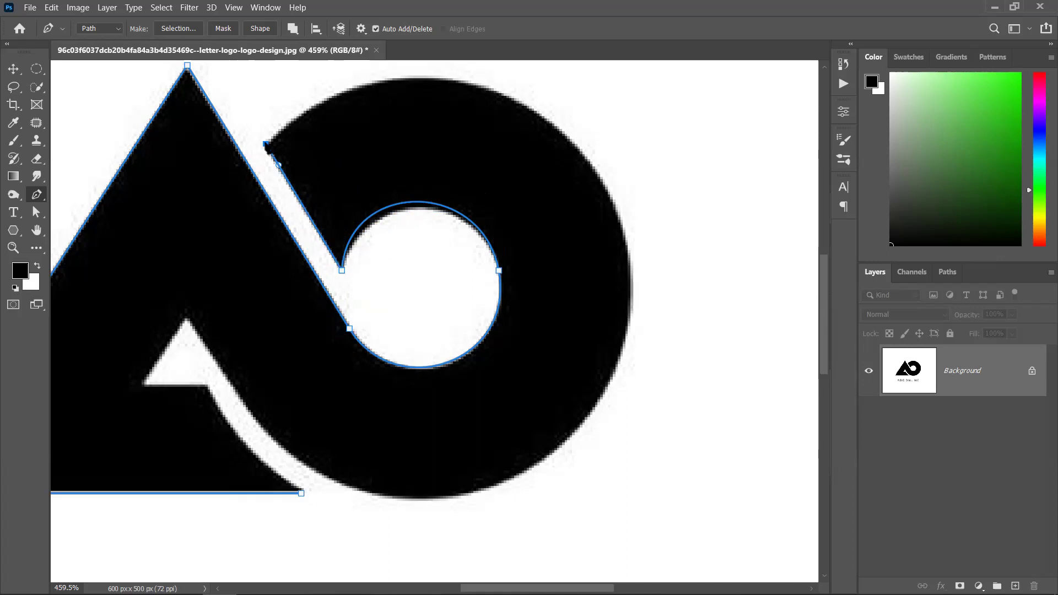
{"action": "left_click_drag", "start_coordinate": [582, 154], "coordinate": [677, 304]}
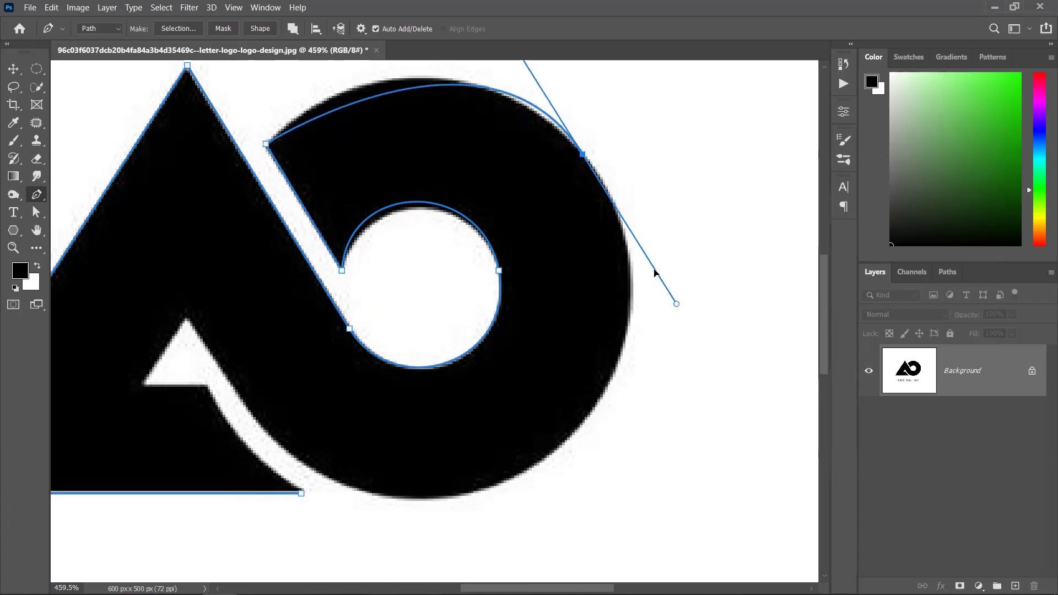
{"action": "key", "text": "ctrl+z"}
{"action": "left_click_drag", "start_coordinate": [577, 265], "coordinate": [524, 309]}
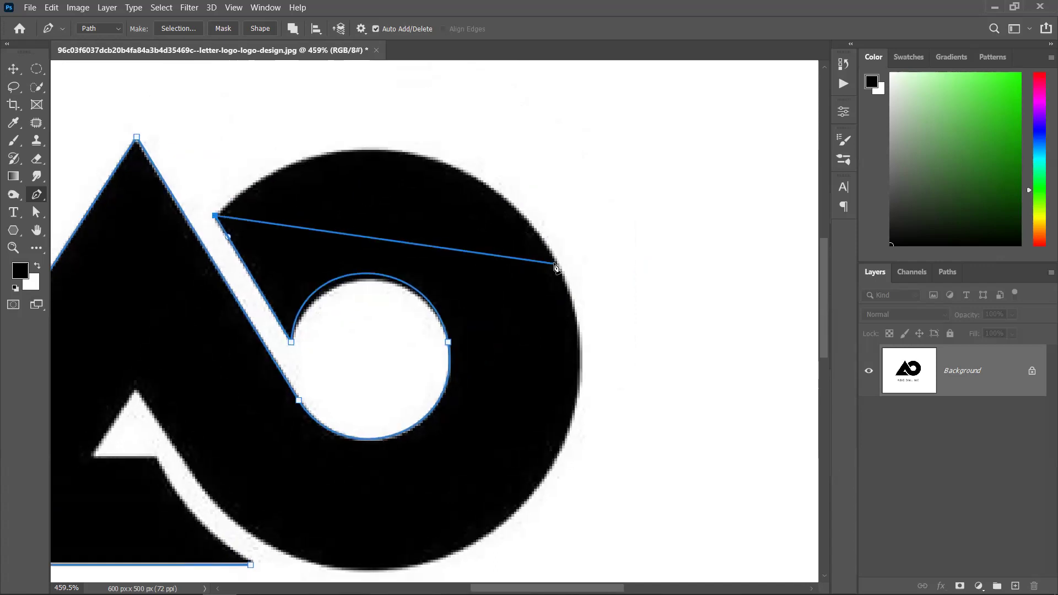
{"action": "left_click_drag", "start_coordinate": [552, 253], "coordinate": [685, 430]}
{"action": "key", "text": "ctrl+z"}
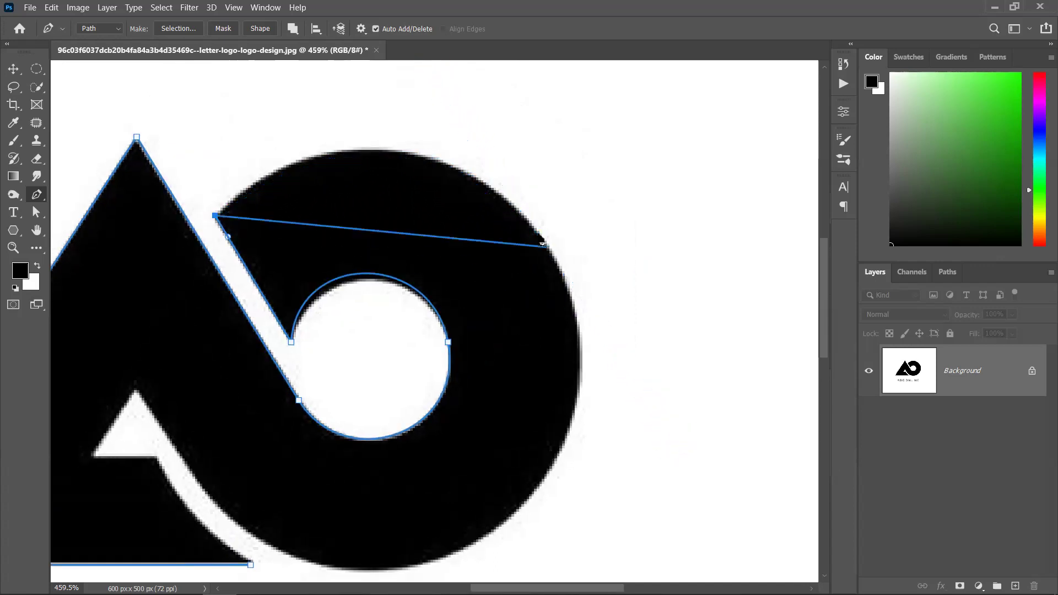
Trace the O's outer edge through an upper-right anchor to its lowest point, and adjust the curve's handle to fit the right side.
{"action": "left_click_drag", "start_coordinate": [539, 236], "coordinate": [700, 419]}
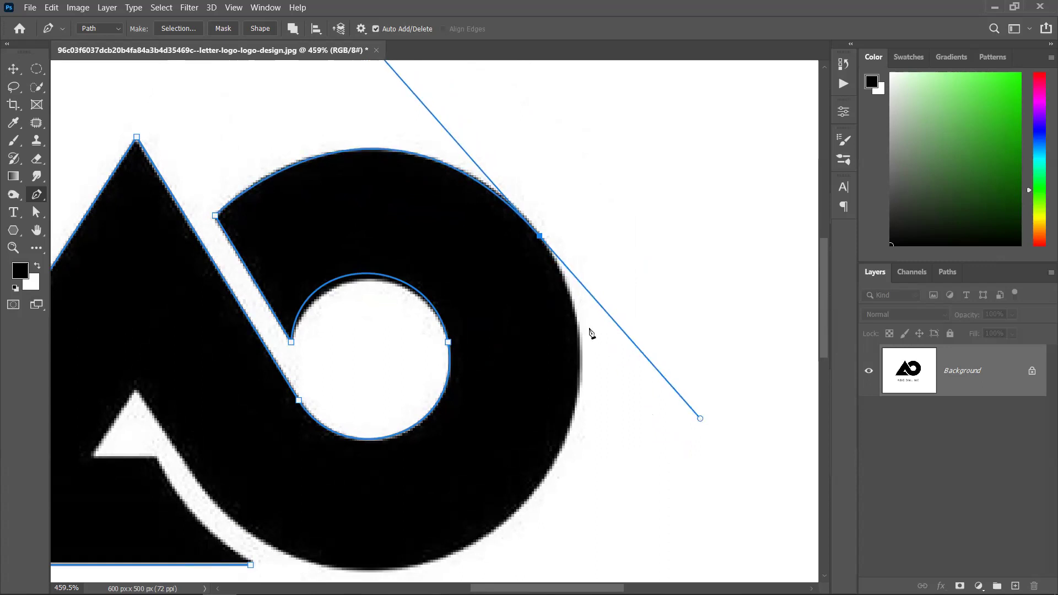
{"action": "scroll", "coordinate": [626, 408], "scroll_direction": "down", "scroll_amount": 3}
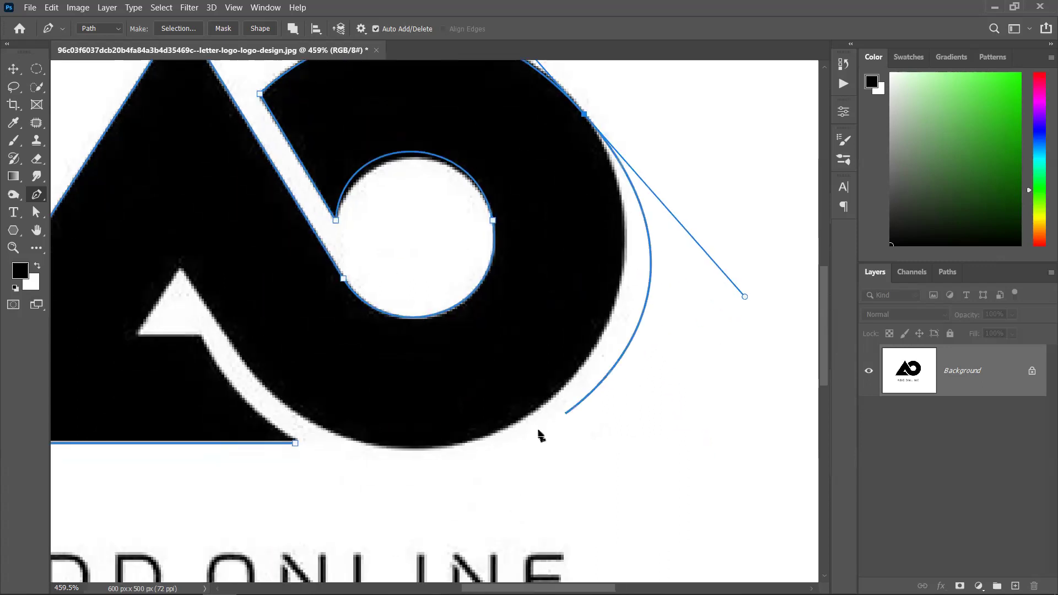
{"action": "left_click_drag", "start_coordinate": [436, 450], "coordinate": [321, 451]}
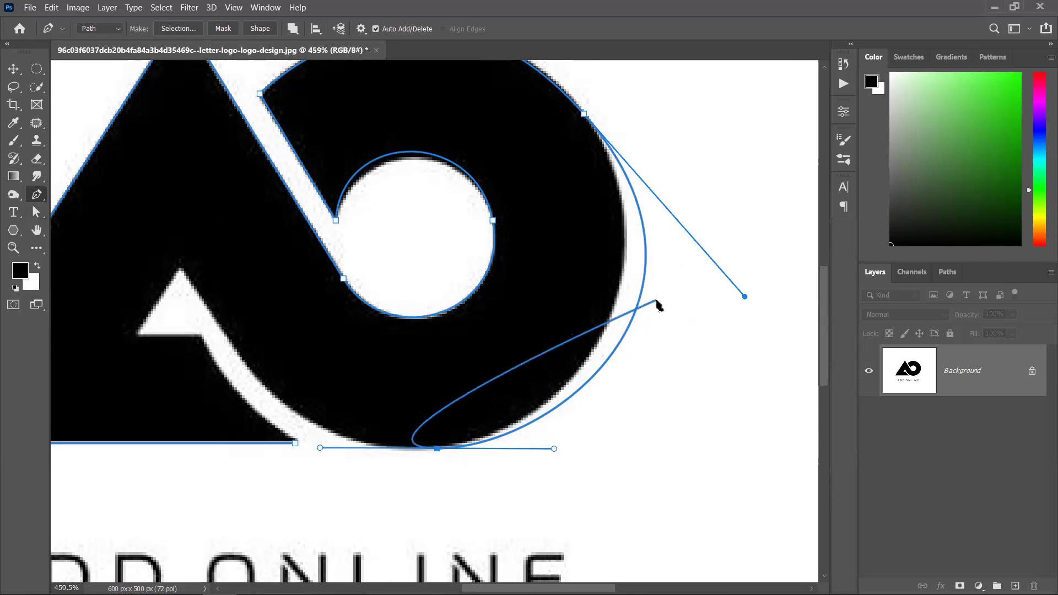
{"action": "key", "text": "ctrl"}
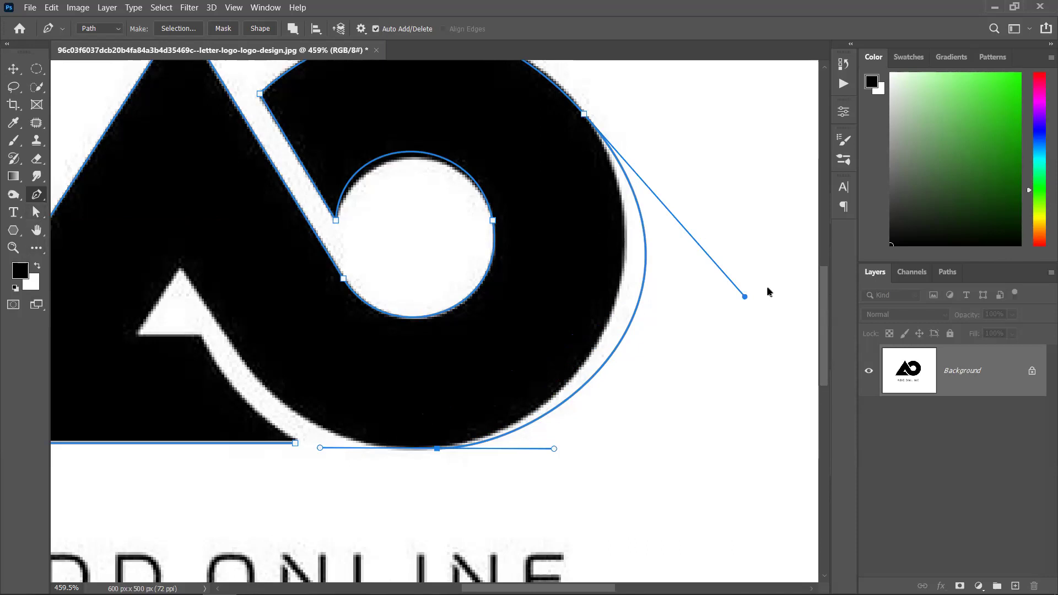
{"action": "left_click_drag", "start_coordinate": [744, 297], "coordinate": [703, 275]}
{"action": "left_click_drag", "start_coordinate": [709, 292], "coordinate": [700, 267]}
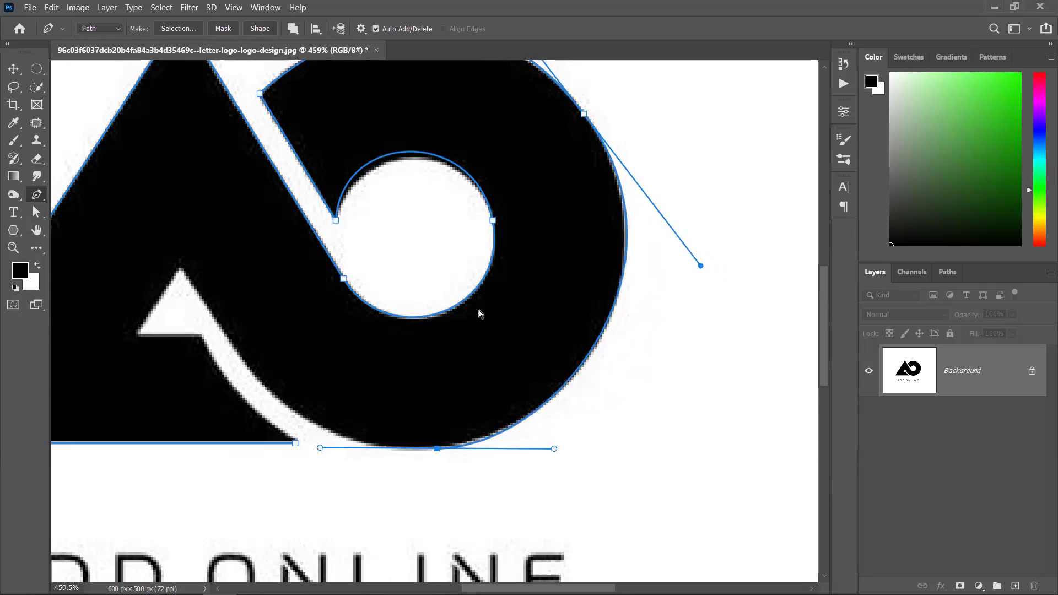
Continue the path around the triangular notch's three corners and close it at the starting anchor with a curve along the A's lower-right edge.
{"action": "left_click_drag", "start_coordinate": [400, 401], "coordinate": [559, 375]}
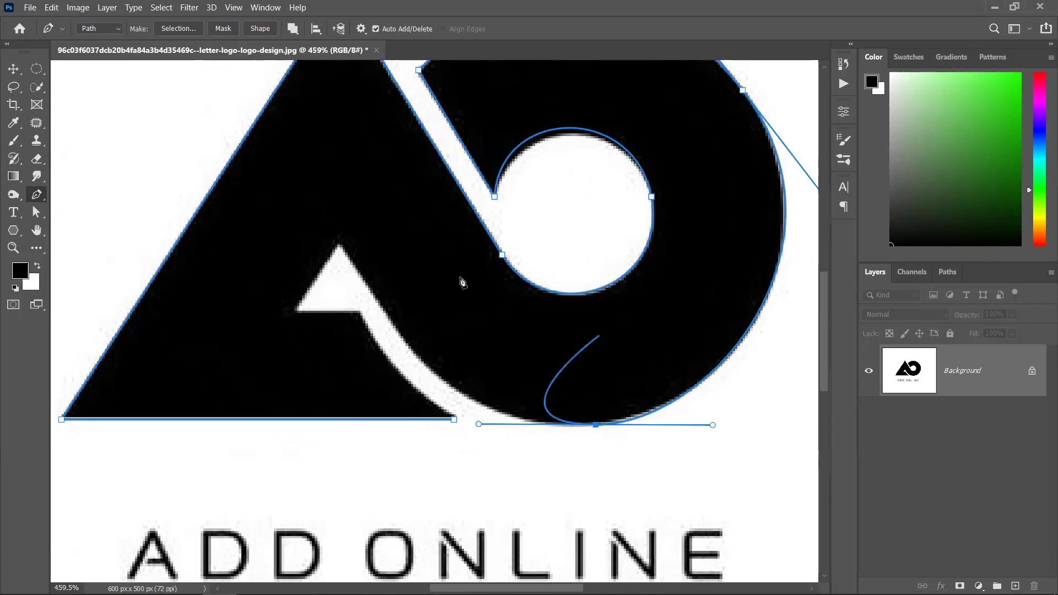
{"action": "left_click", "coordinate": [340, 243]}
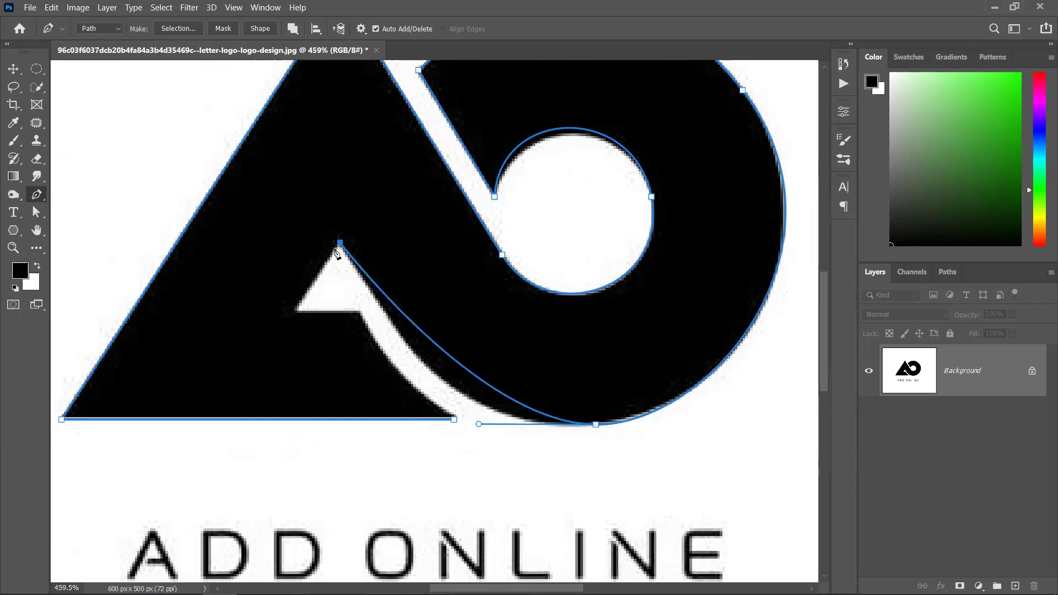
{"action": "left_click", "coordinate": [294, 311]}
{"action": "left_click", "coordinate": [360, 312]}
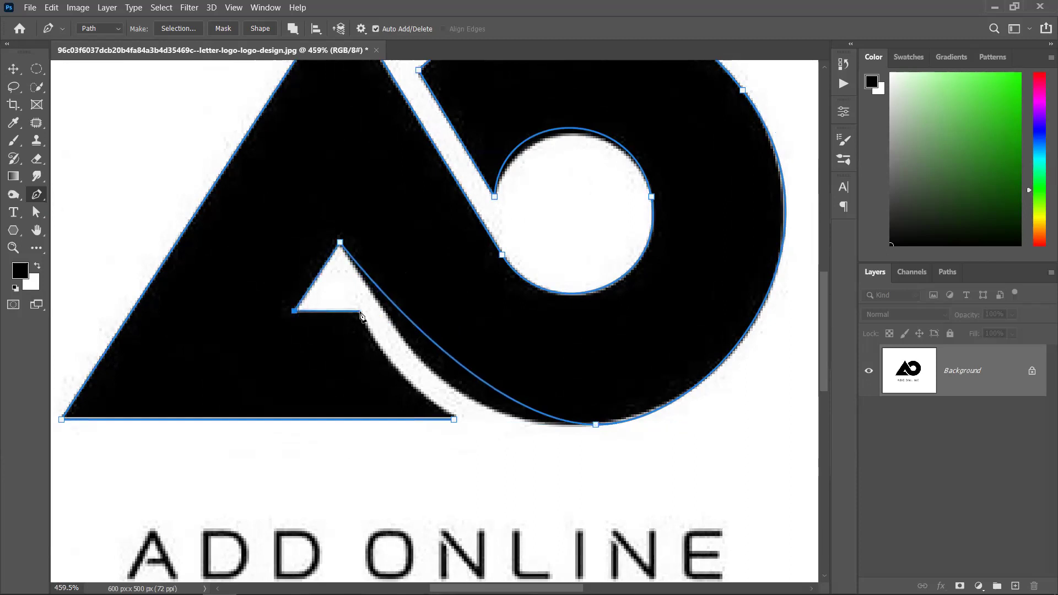
{"action": "left_click", "coordinate": [454, 419]}
{"action": "left_click_drag", "start_coordinate": [454, 420], "coordinate": [529, 449]}
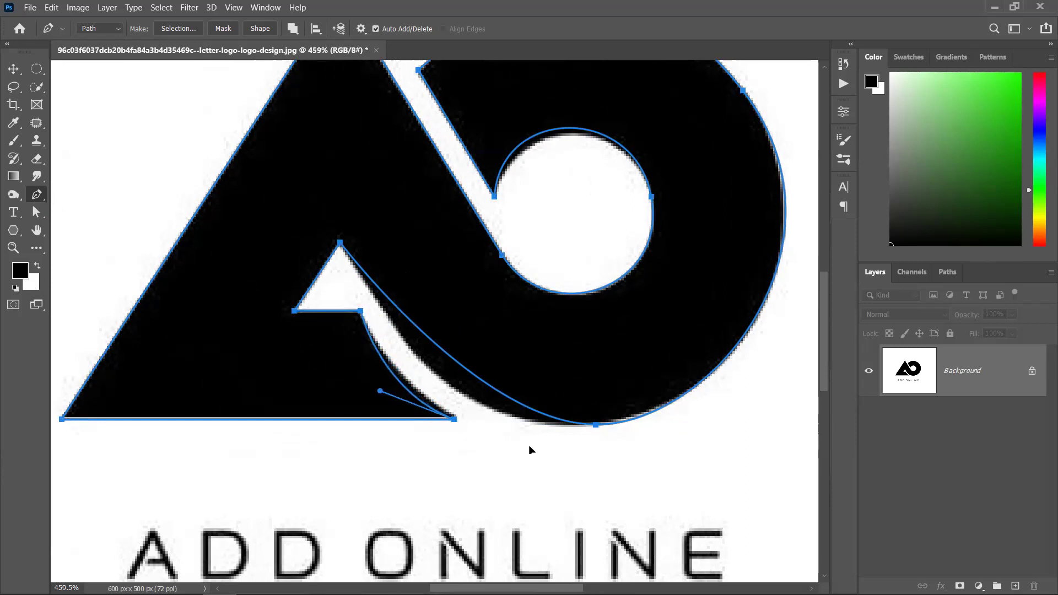
Extend the left handle of the O's lowest anchor so the curve follows the logo's edge up to the notch apex.
{"action": "scroll", "coordinate": [458, 413], "scroll_direction": "up", "scroll_amount": 3}
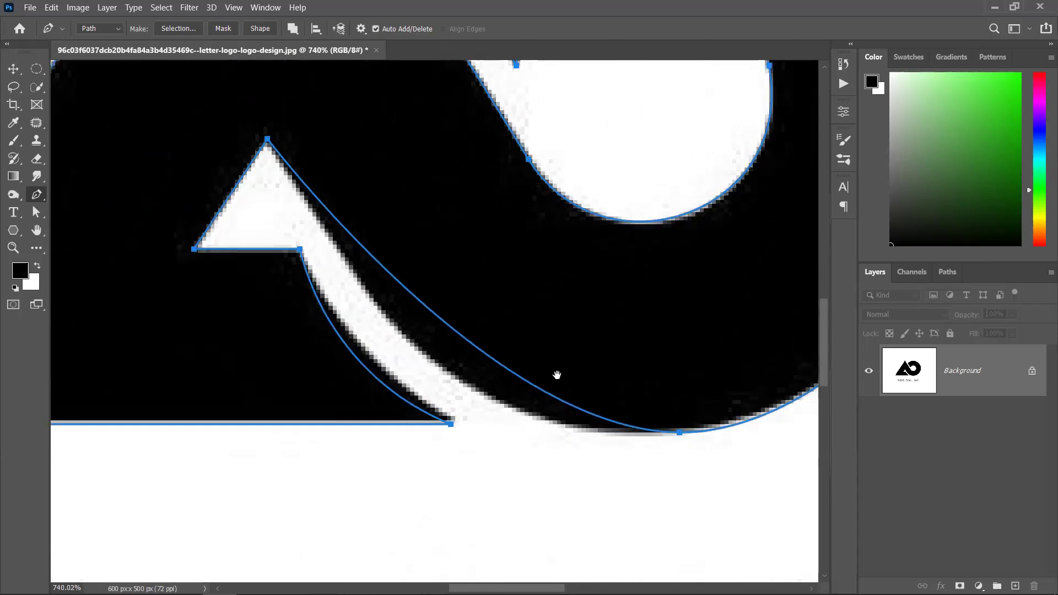
{"action": "left_click_drag", "start_coordinate": [557, 374], "coordinate": [437, 390]}
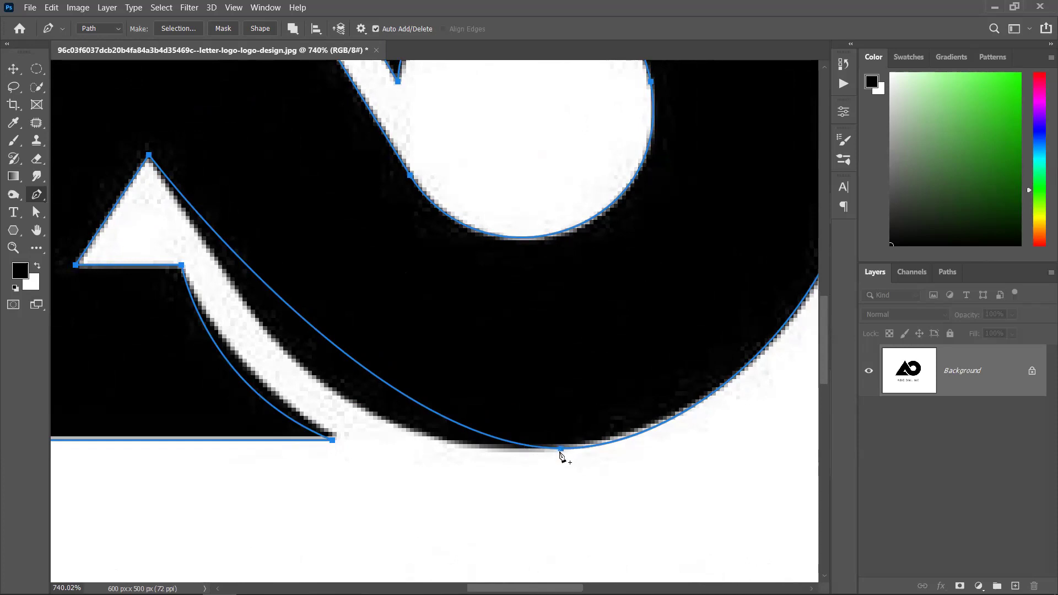
{"action": "scroll", "coordinate": [565, 452], "scroll_direction": "down", "scroll_amount": 1}
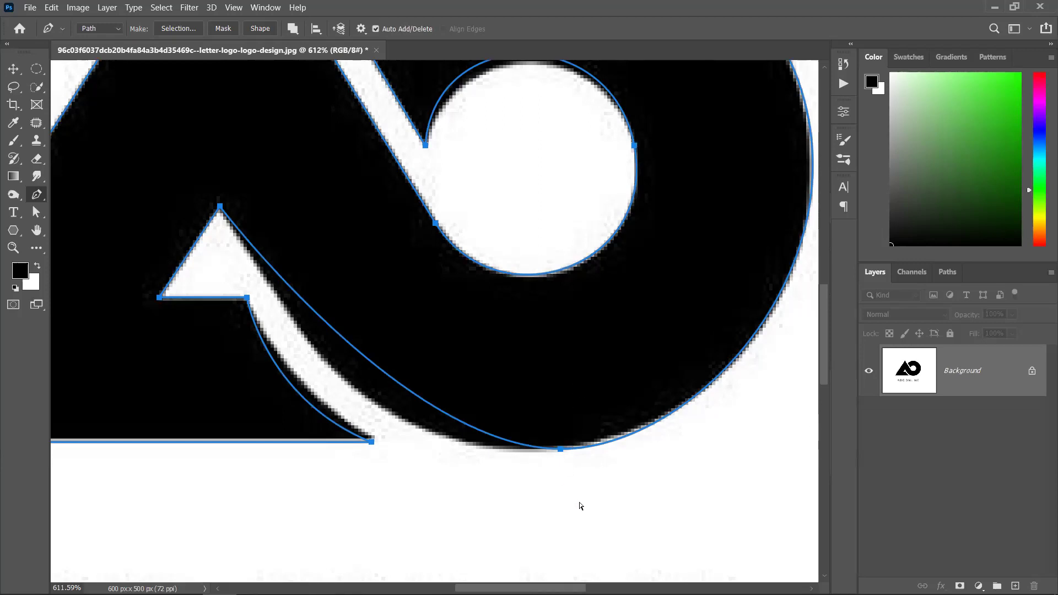
{"action": "left_click", "coordinate": [560, 448], "text": "ctrl"}
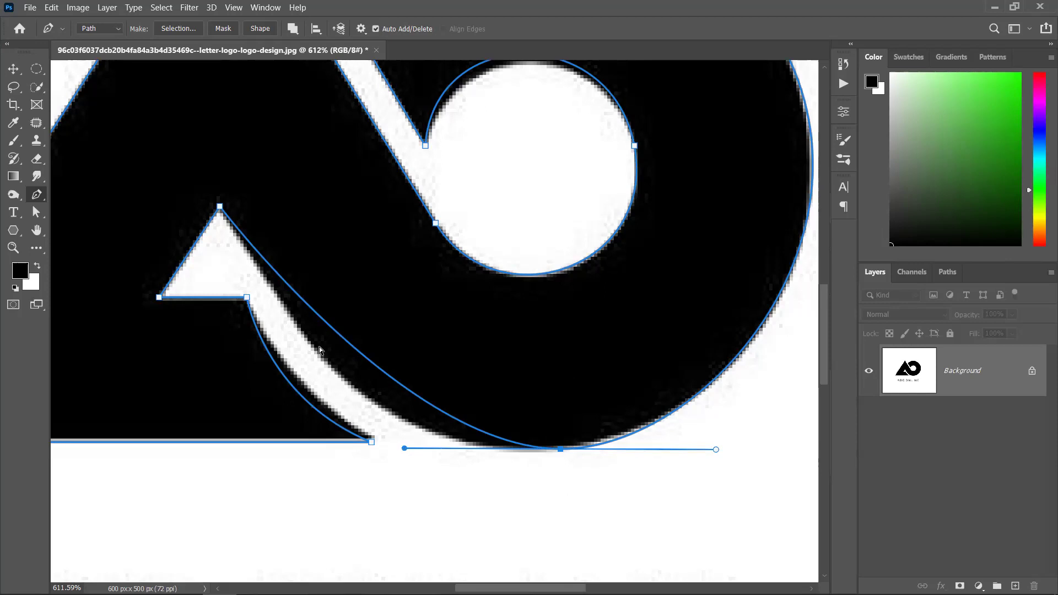
{"action": "left_click_drag", "start_coordinate": [404, 448], "coordinate": [314, 459]}
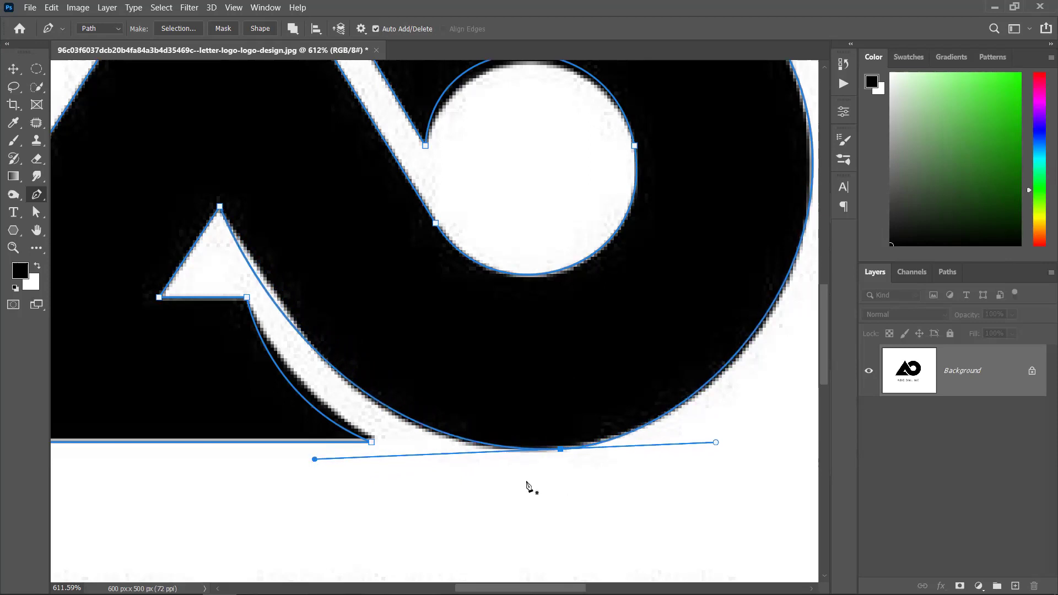
{"action": "left_click", "coordinate": [546, 507], "text": "ctrl"}
{"action": "scroll", "coordinate": [552, 494], "scroll_direction": "down", "scroll_amount": 2}
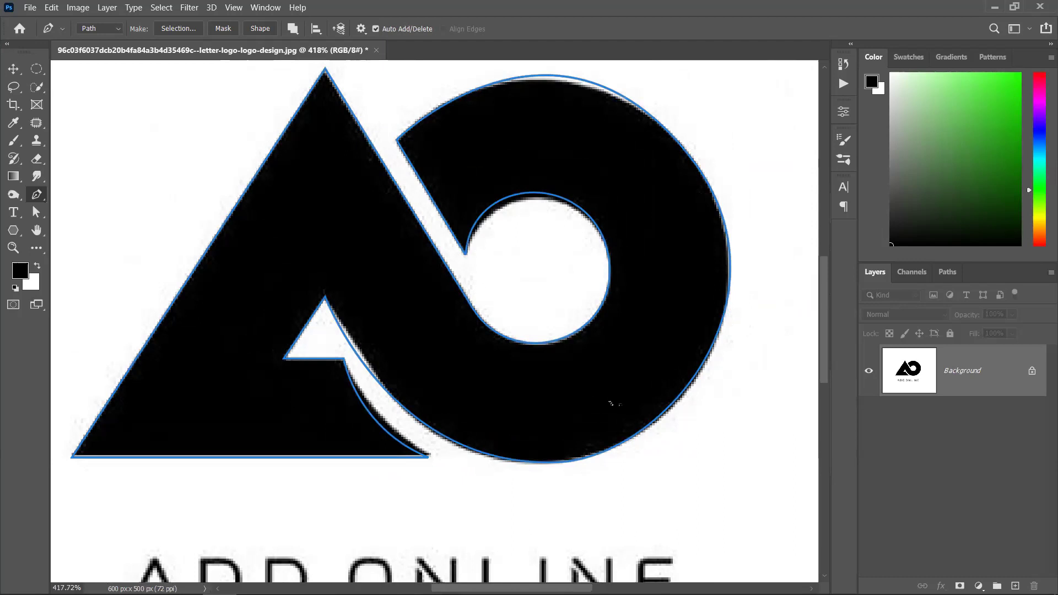
Refine the curve along the O's right side by adjusting the handles of its upper-right and lowest anchors.
{"action": "left_click", "coordinate": [677, 399], "text": "ctrl"}
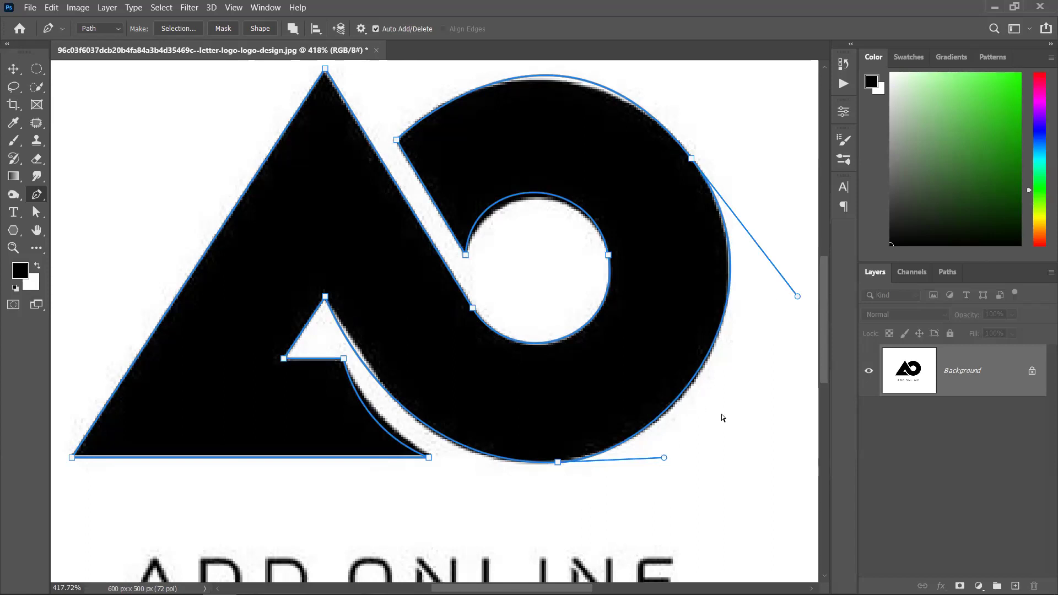
{"action": "mouse_move", "coordinate": [663, 461]}
{"action": "left_mouse_down"}
{"action": "mouse_move", "coordinate": [714, 438]}
{"action": "mouse_move", "coordinate": [678, 451]}
{"action": "left_mouse_up"}
{"action": "left_click_drag", "start_coordinate": [797, 296], "coordinate": [753, 295]}
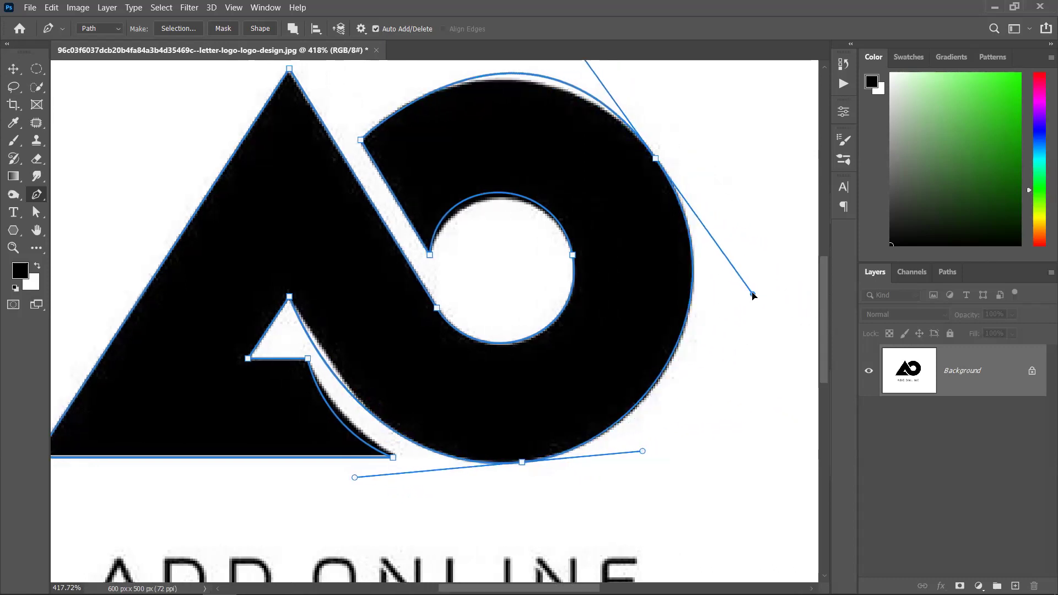
{"action": "left_click_drag", "start_coordinate": [633, 207], "coordinate": [736, 238]}
{"action": "left_click", "coordinate": [735, 238], "text": "ctrl"}
{"action": "scroll", "coordinate": [686, 210], "scroll_direction": "up", "scroll_amount": 3}
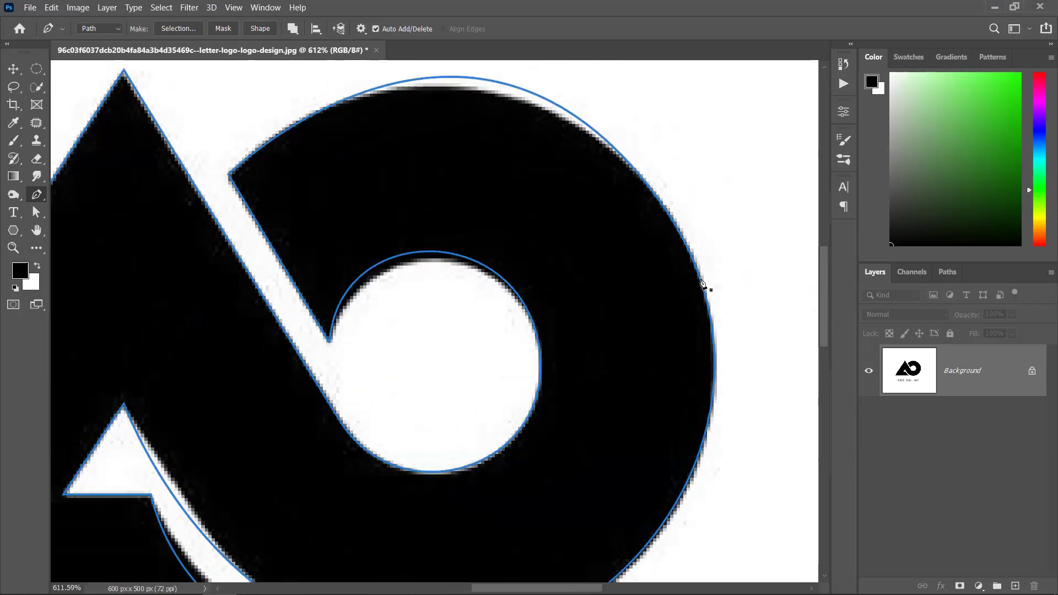
Reposition the upper handle of the O's upper-right anchor so the path fits the O's top edge.
{"action": "left_click", "coordinate": [702, 283], "text": "ctrl"}
{"action": "left_click", "coordinate": [661, 203], "text": "ctrl"}
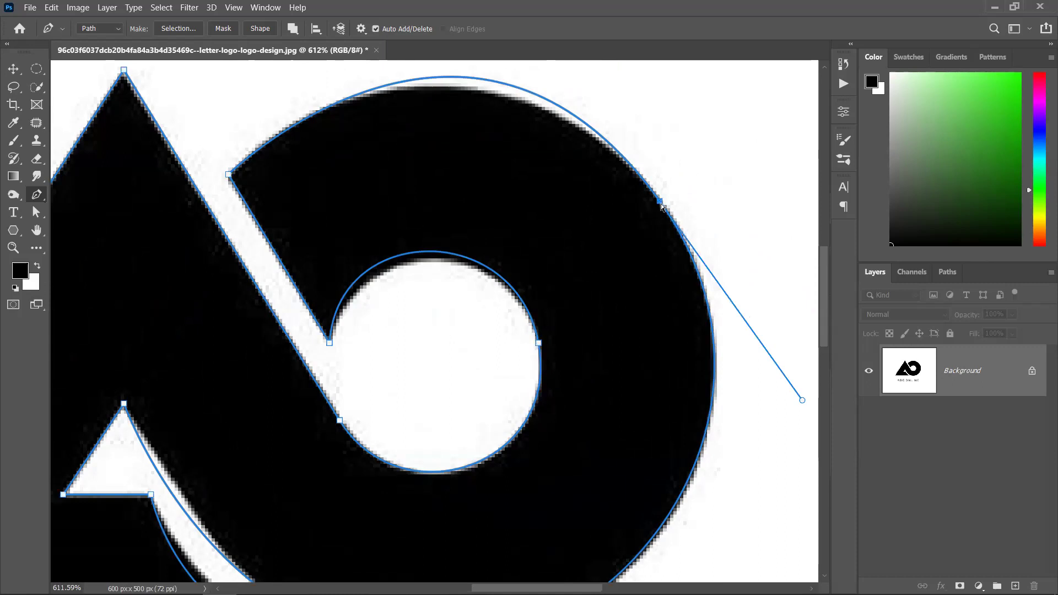
{"action": "scroll", "coordinate": [677, 140], "scroll_direction": "up", "scroll_amount": 3}
{"action": "scroll", "coordinate": [698, 243], "scroll_direction": "down", "scroll_amount": 4}
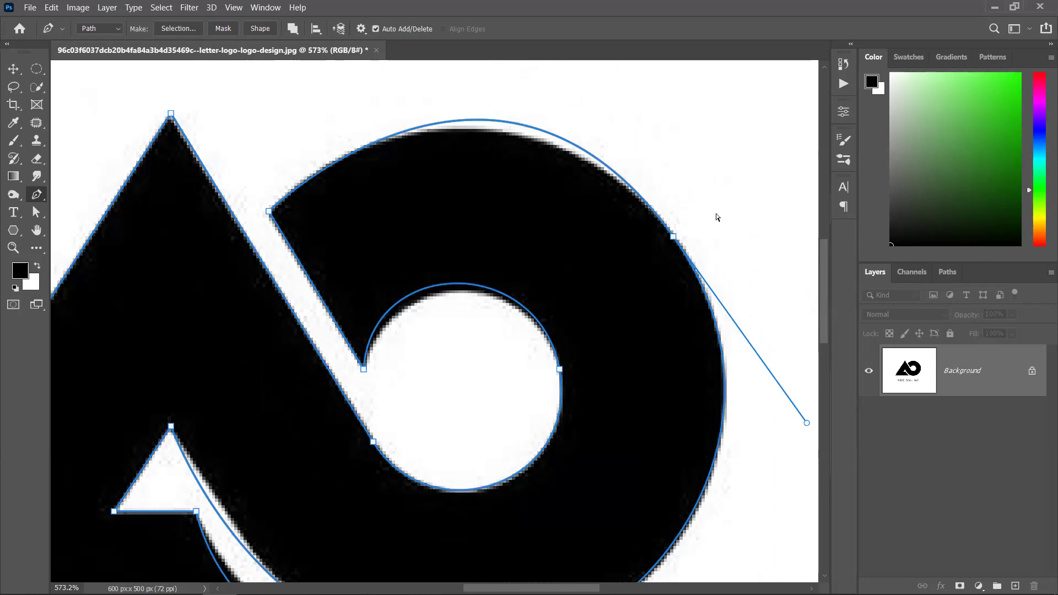
{"action": "left_click", "coordinate": [673, 237], "text": "ctrl"}
{"action": "key", "text": "ctrl+minus"}
{"action": "key", "text": "ctrl+minus"}
{"action": "key", "text": "ctrl+minus"}
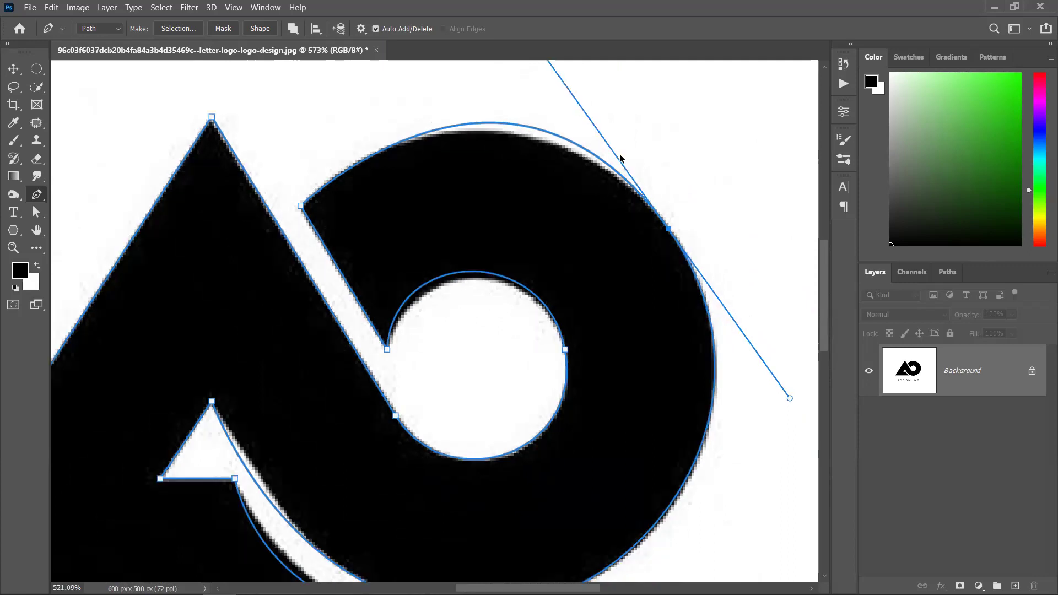
{"action": "scroll", "coordinate": [626, 146], "scroll_direction": "up", "scroll_amount": 3}
{"action": "left_click_drag", "start_coordinate": [667, 233], "coordinate": [667, 235]}
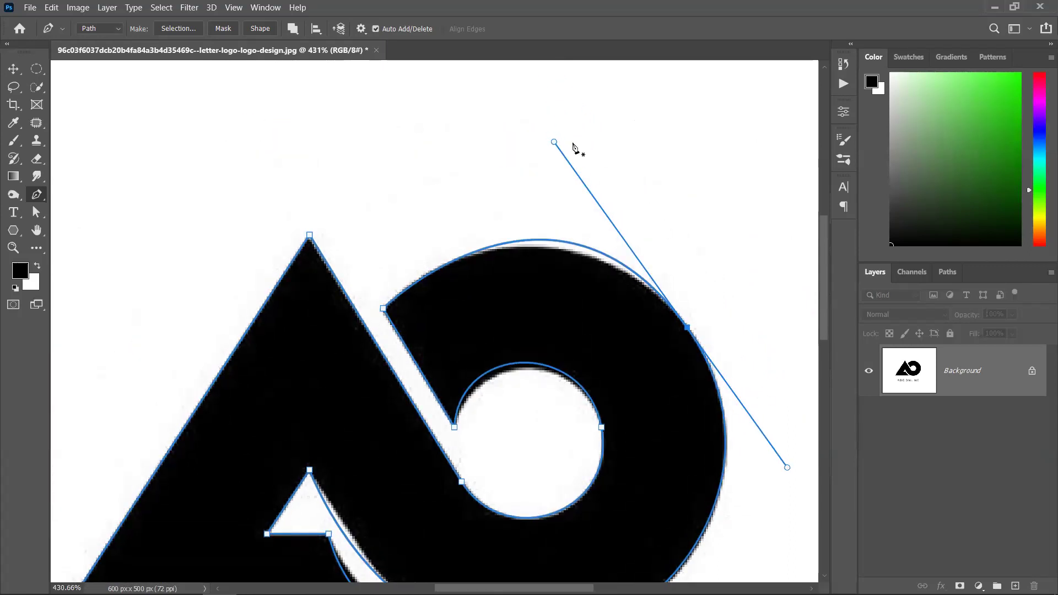
{"action": "left_click_drag", "start_coordinate": [554, 142], "coordinate": [534, 158]}
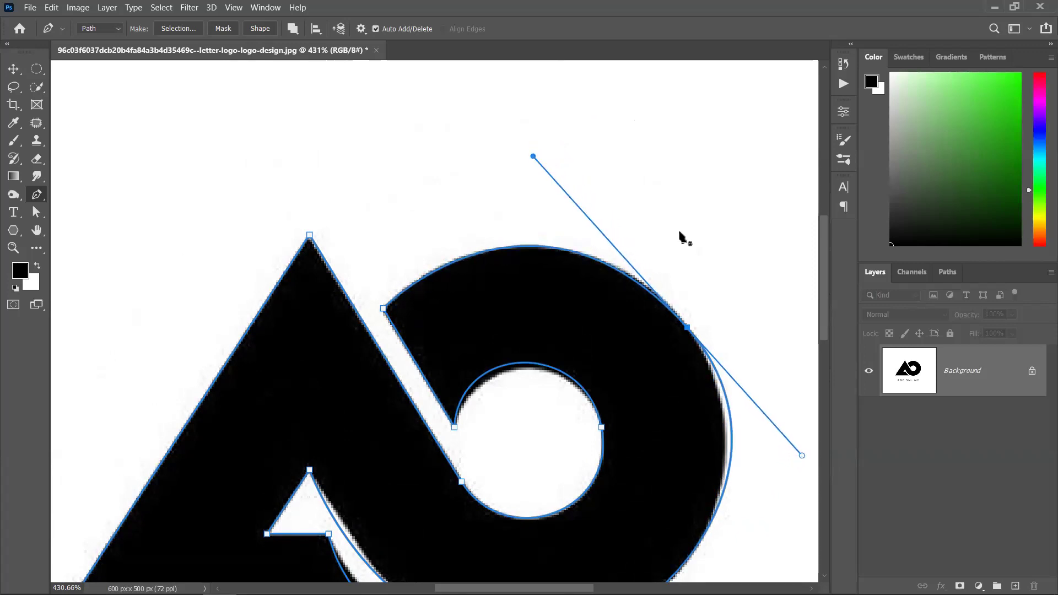
Refit the O's right side and underside by shortening the upper-right anchor's lower handle and adjusting the lowest anchor's handle.
{"action": "scroll", "coordinate": [649, 146], "scroll_direction": "down", "scroll_amount": 3}
{"action": "scroll", "coordinate": [649, 146], "scroll_direction": "right", "scroll_amount": 2}
{"action": "left_click_drag", "start_coordinate": [684, 313], "coordinate": [676, 308]}
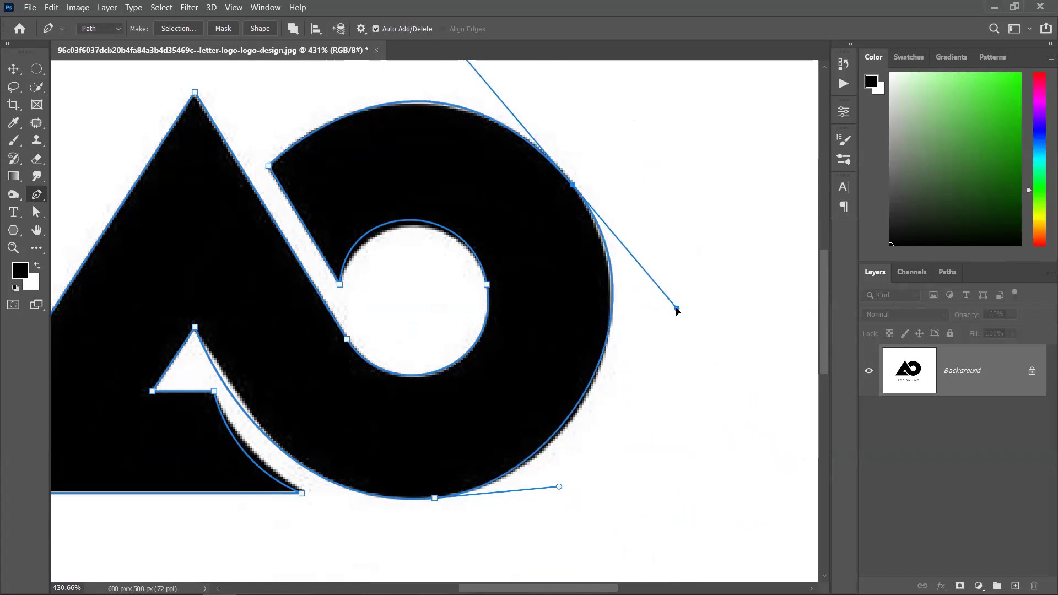
{"action": "scroll", "coordinate": [601, 405], "scroll_direction": "down", "scroll_amount": 3}
{"action": "scroll", "coordinate": [588, 387], "scroll_direction": "left", "scroll_amount": 3}
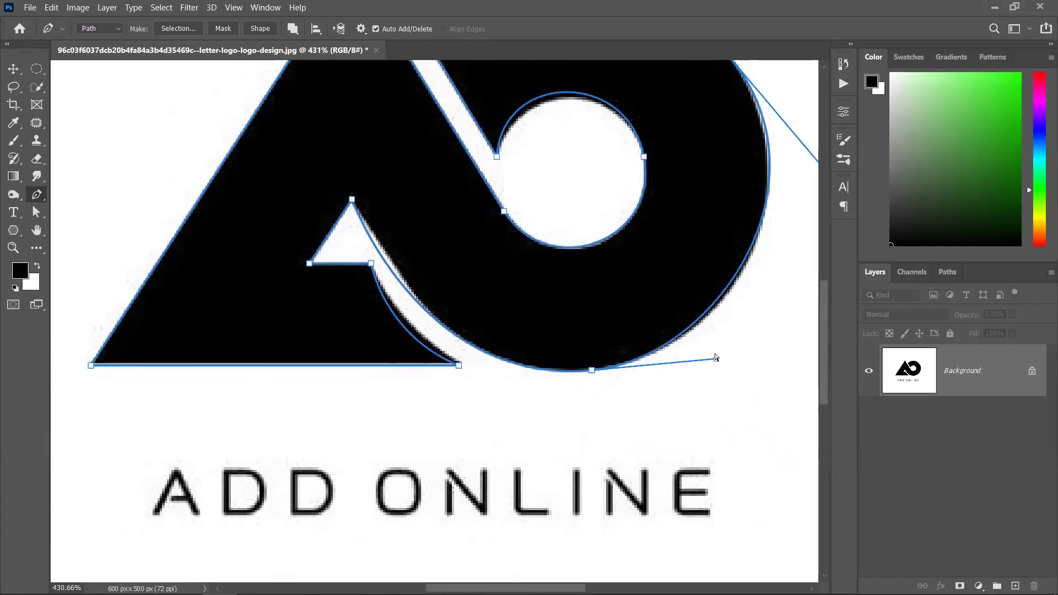
{"action": "left_click_drag", "start_coordinate": [718, 363], "coordinate": [723, 361]}
{"action": "left_click_drag", "start_coordinate": [529, 294], "coordinate": [621, 331]}
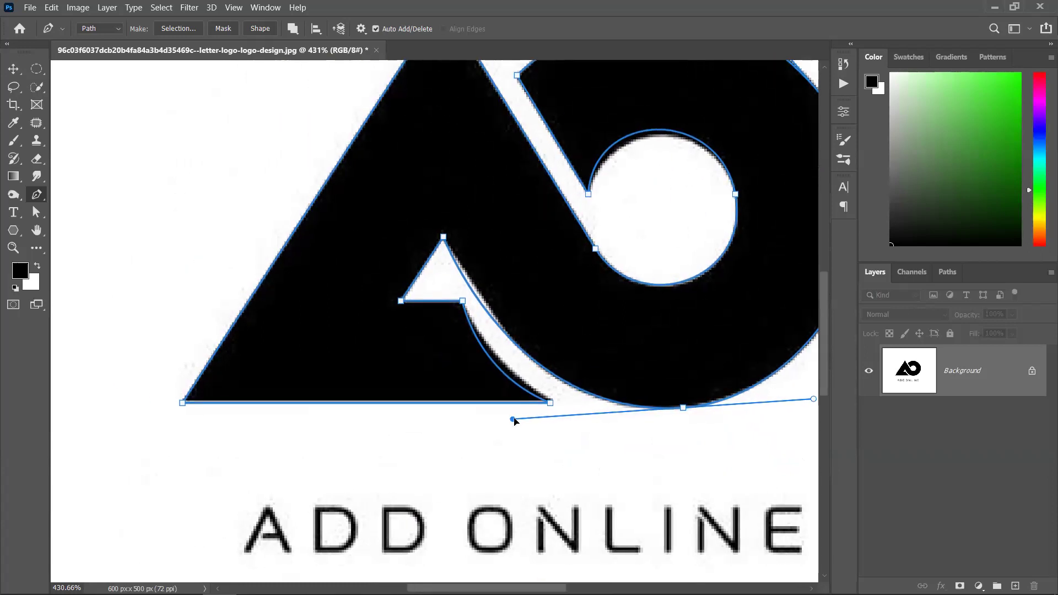
Move the A's lower-right anchor onto the logo's corner and adjust its handle to match the curved edge.
{"action": "left_click", "coordinate": [549, 402]}
{"action": "scroll", "coordinate": [550, 402], "scroll_direction": "up", "scroll_amount": 5}
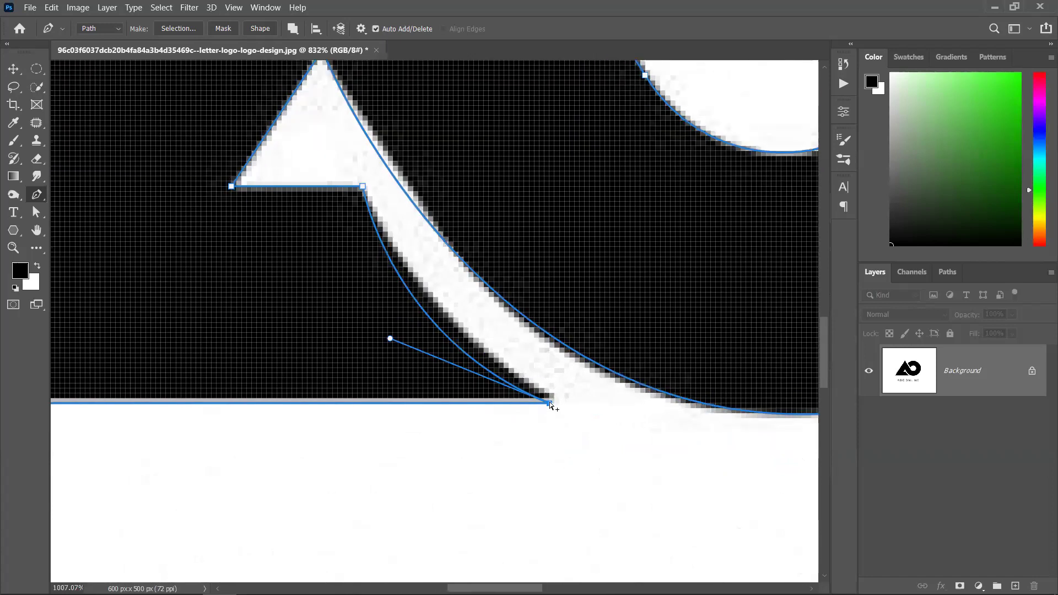
{"action": "mouse_move", "coordinate": [548, 404]}
{"action": "left_mouse_down"}
{"action": "mouse_move", "coordinate": [307, 391]}
{"action": "mouse_move", "coordinate": [359, 411]}
{"action": "mouse_move", "coordinate": [332, 320]}
{"action": "mouse_move", "coordinate": [354, 230]}
{"action": "mouse_move", "coordinate": [529, 167]}
{"action": "mouse_move", "coordinate": [191, 241]}
{"action": "mouse_move", "coordinate": [347, 352]}
{"action": "mouse_move", "coordinate": [534, 418]}
{"action": "mouse_move", "coordinate": [554, 397]}
{"action": "left_mouse_up"}
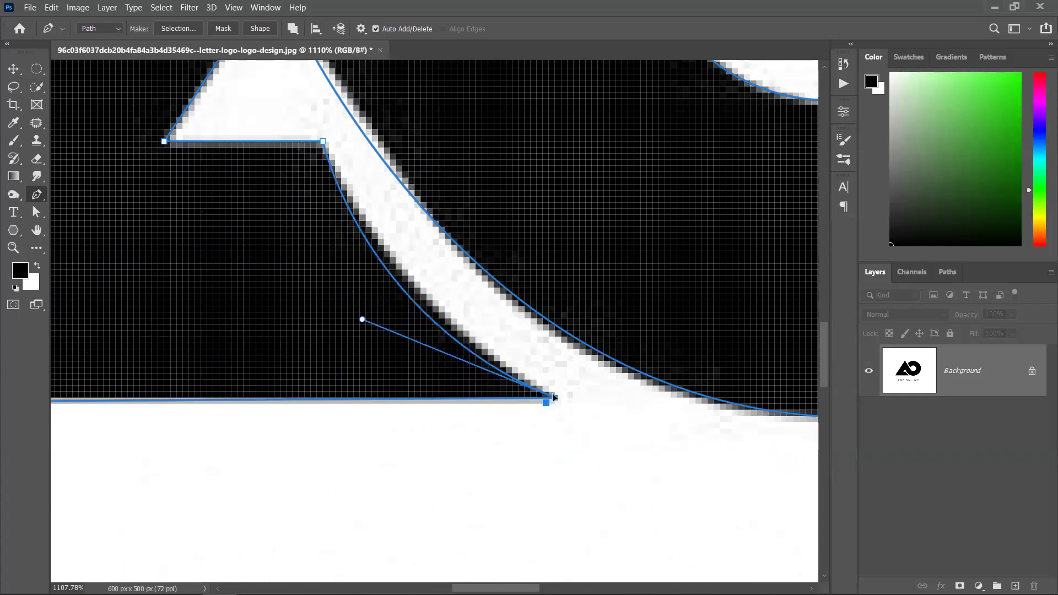
{"action": "left_click_drag", "start_coordinate": [361, 319], "coordinate": [394, 327]}
{"action": "scroll", "coordinate": [553, 430], "scroll_direction": "down", "scroll_amount": 8}
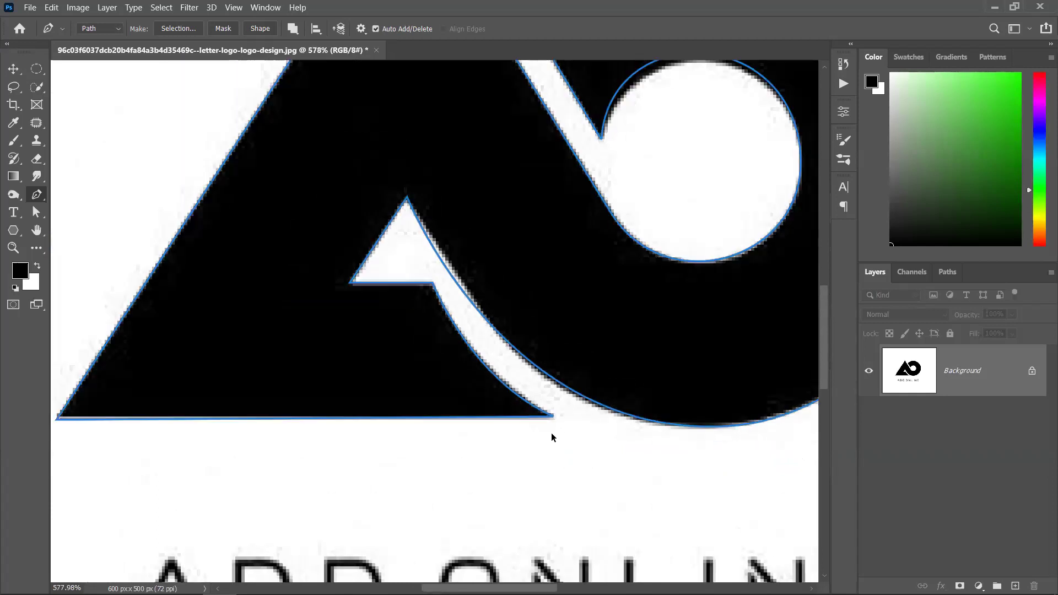
{"action": "scroll", "coordinate": [553, 430], "scroll_direction": "down", "scroll_amount": 2}
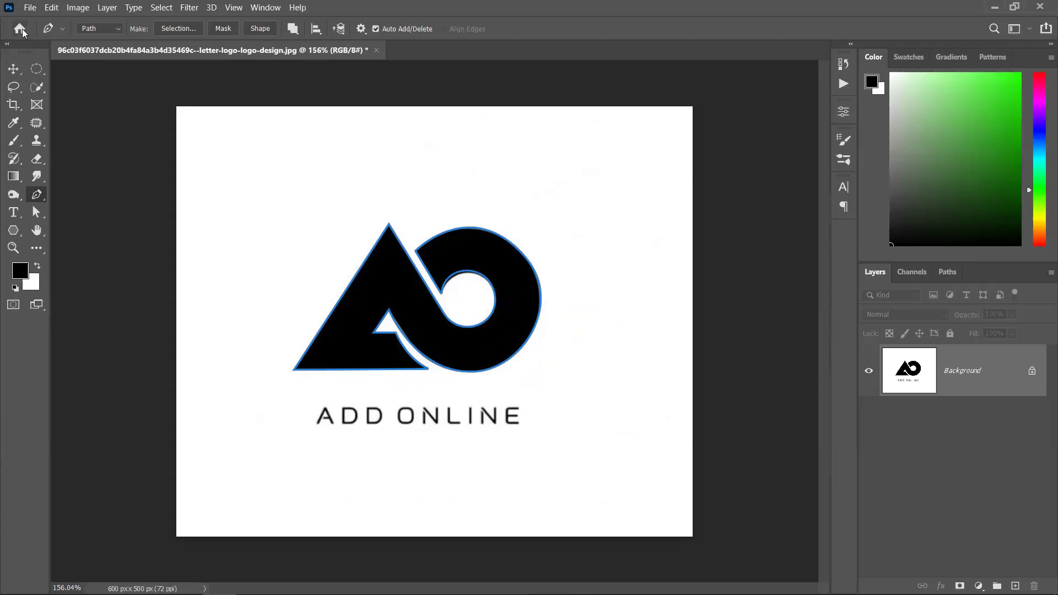
Convert the traced path into a shape layer and move the logo shape to the lower-right part of the canvas.
{"action": "left_click", "coordinate": [259, 29]}
{"action": "left_click", "coordinate": [13, 69]}
{"action": "left_click_drag", "start_coordinate": [444, 330], "coordinate": [466, 549]}
{"action": "left_click", "coordinate": [216, 185]}
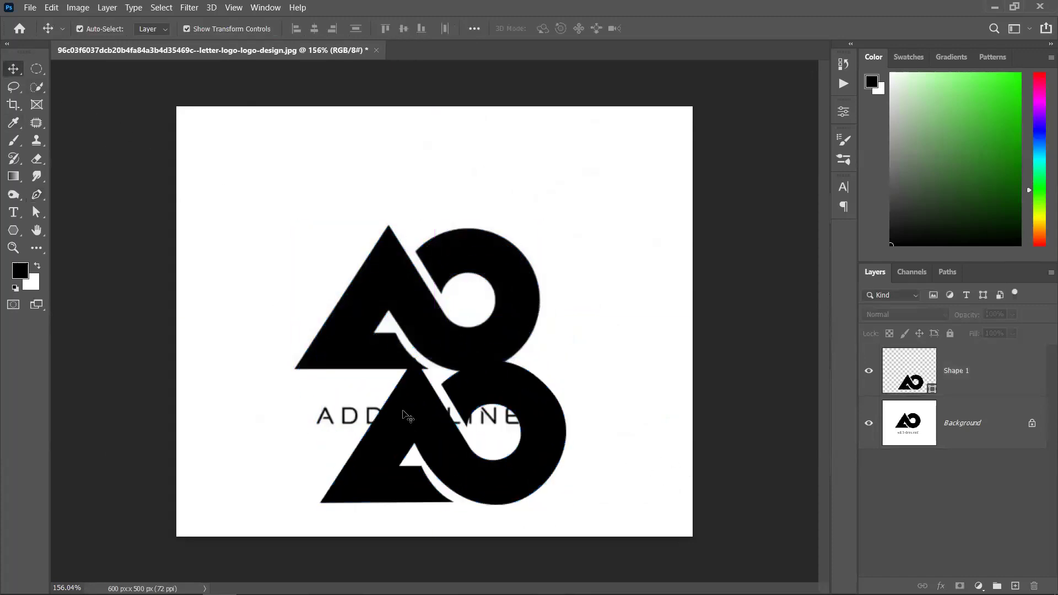
{"action": "left_click_drag", "start_coordinate": [449, 447], "coordinate": [573, 199]}
{"action": "left_click_drag", "start_coordinate": [585, 247], "coordinate": [278, 202]}
{"action": "left_click_drag", "start_coordinate": [327, 233], "coordinate": [542, 481]}
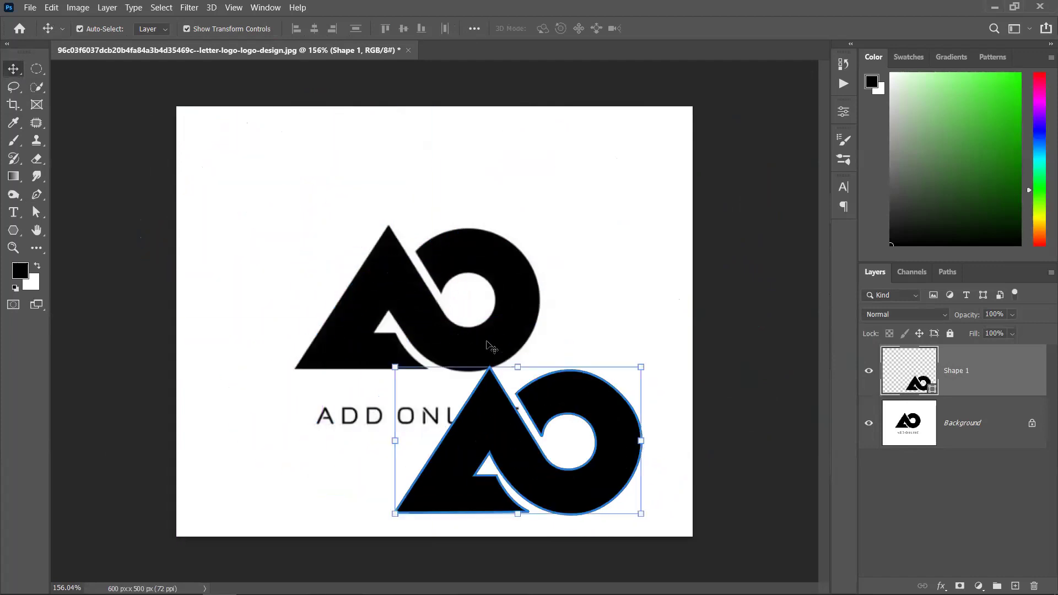
Reselect the Shape 1 layer and move the logo shape around the canvas, leaving it over the original's lower-right part.
{"action": "left_click", "coordinate": [581, 328]}
{"action": "left_click", "coordinate": [946, 426]}
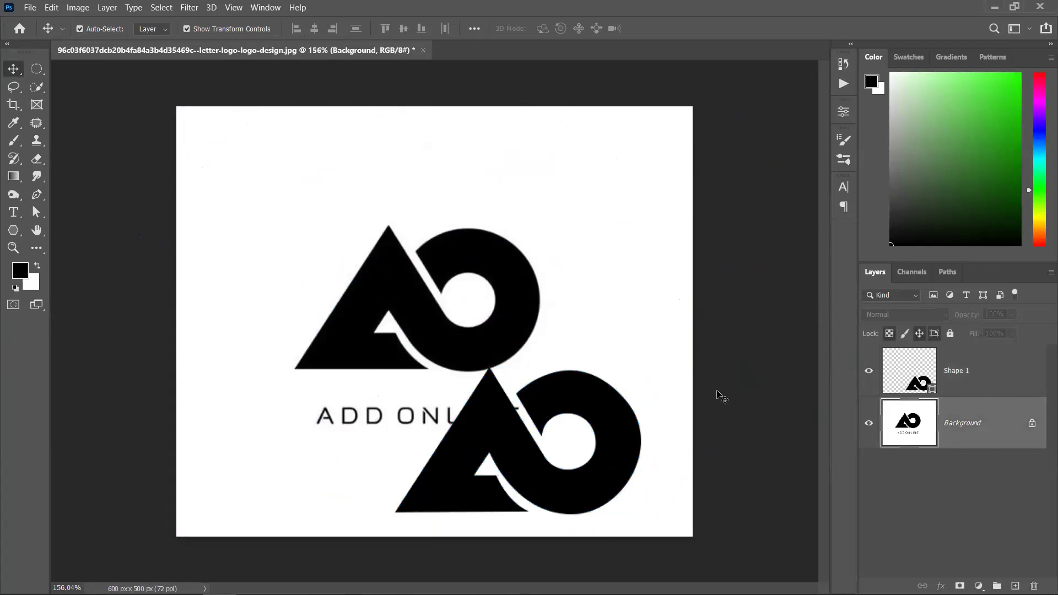
{"action": "left_click", "coordinate": [902, 462]}
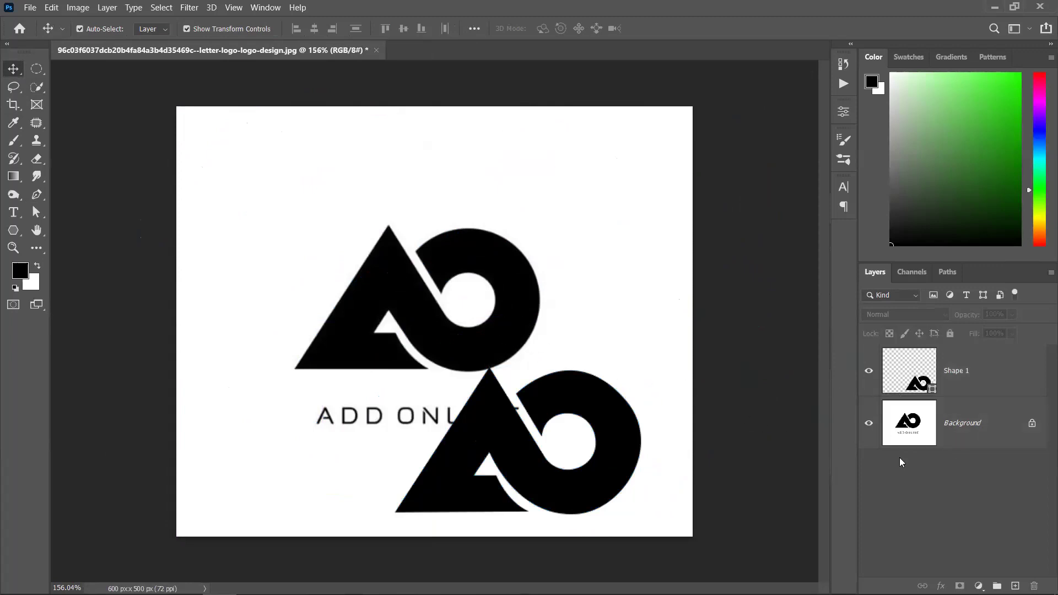
{"action": "left_click", "coordinate": [920, 441]}
{"action": "left_click", "coordinate": [990, 387]}
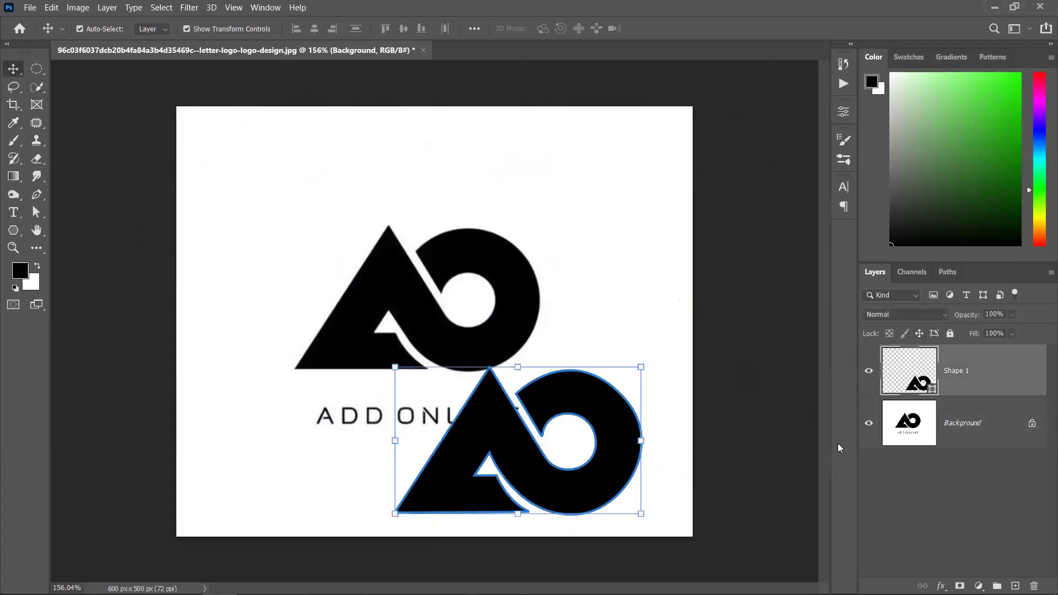
{"action": "left_click_drag", "start_coordinate": [573, 482], "coordinate": [439, 251]}
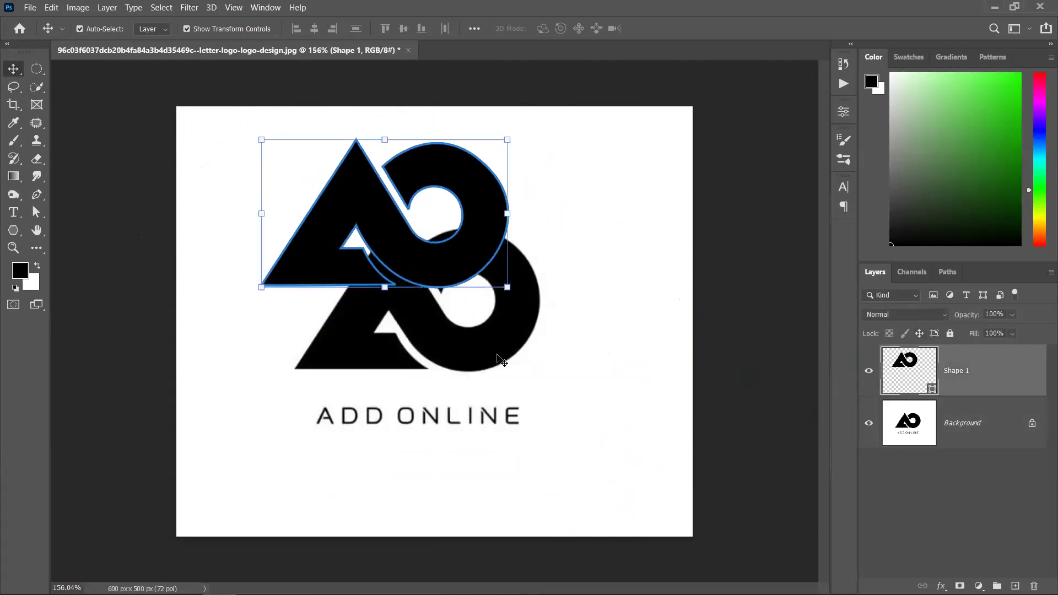
{"action": "left_click_drag", "start_coordinate": [384, 223], "coordinate": [494, 392]}
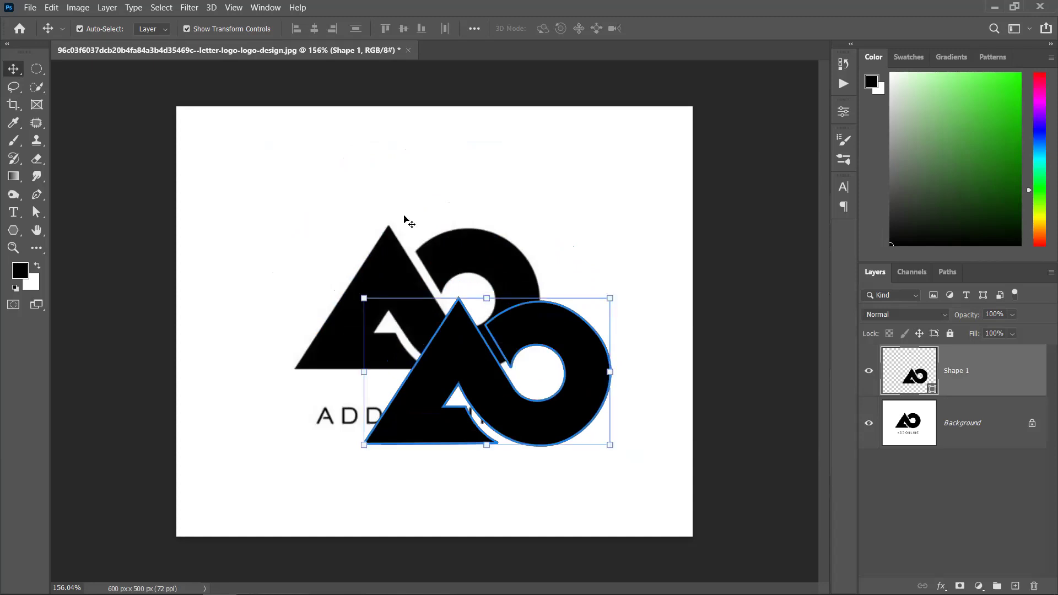
With the Pen tool, move the shape back to the canvas's lower right and select the anchor where the A meets the O's inner circle.
{"action": "left_click", "coordinate": [37, 194]}
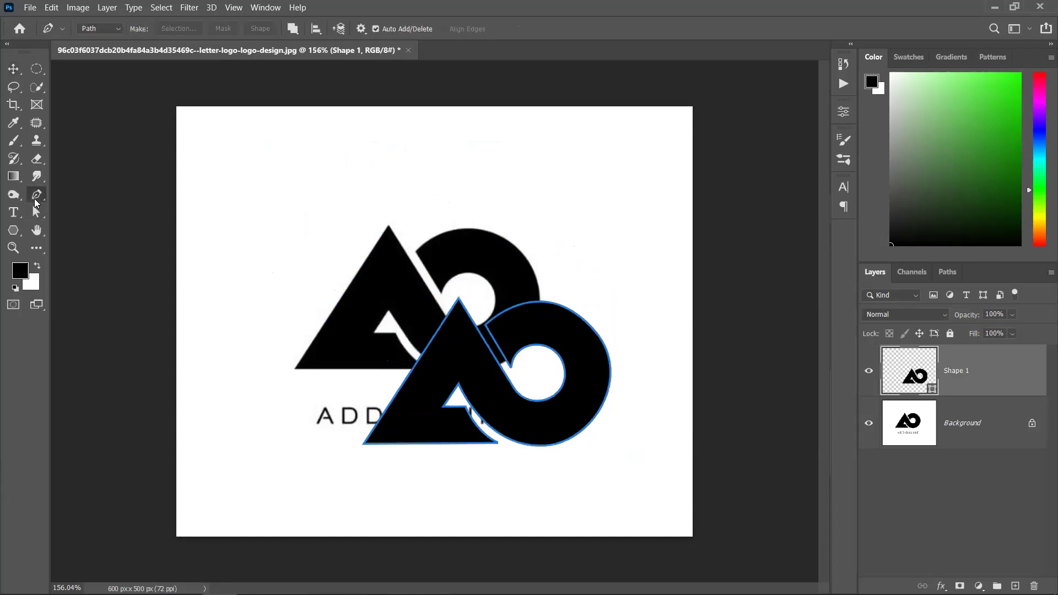
{"action": "left_click_drag", "start_coordinate": [523, 374], "coordinate": [555, 444]}
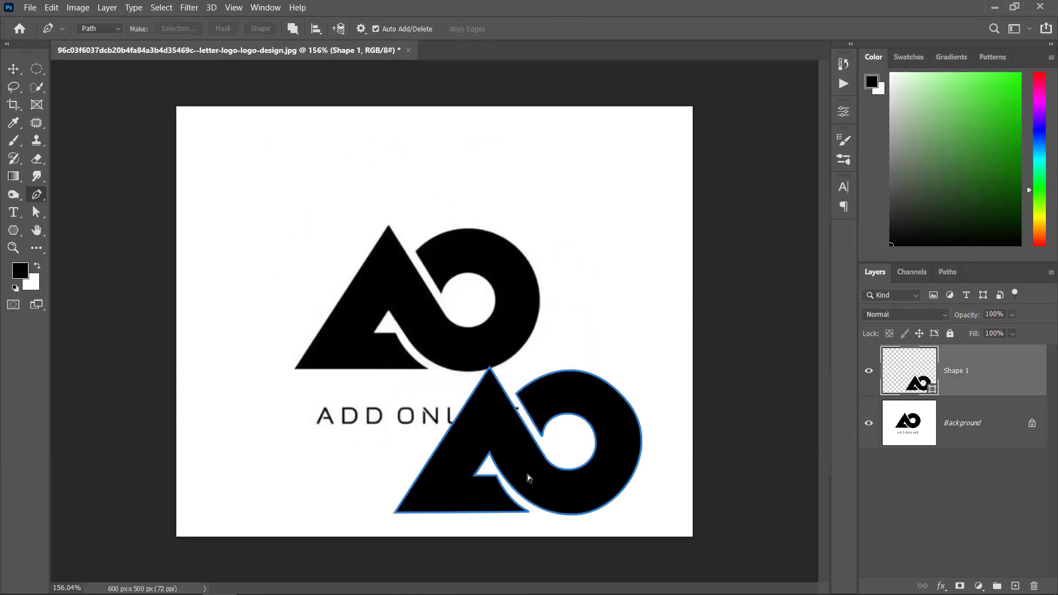
{"action": "left_click", "coordinate": [511, 421], "text": "ctrl"}
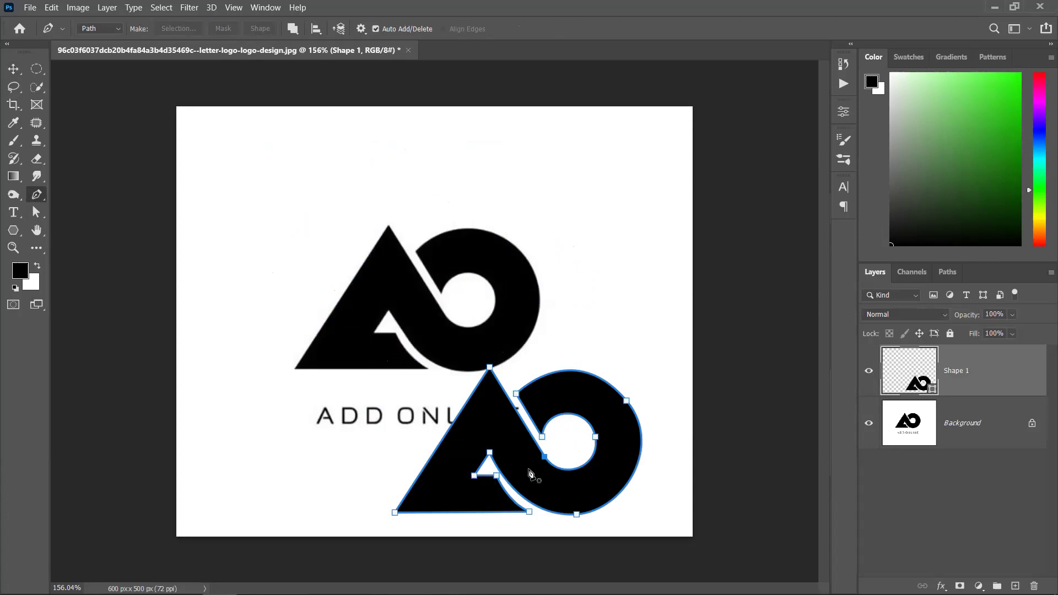
Move the logo shape to the canvas's upper-left corner and delete the shape layer.
{"action": "left_click", "coordinate": [12, 70]}
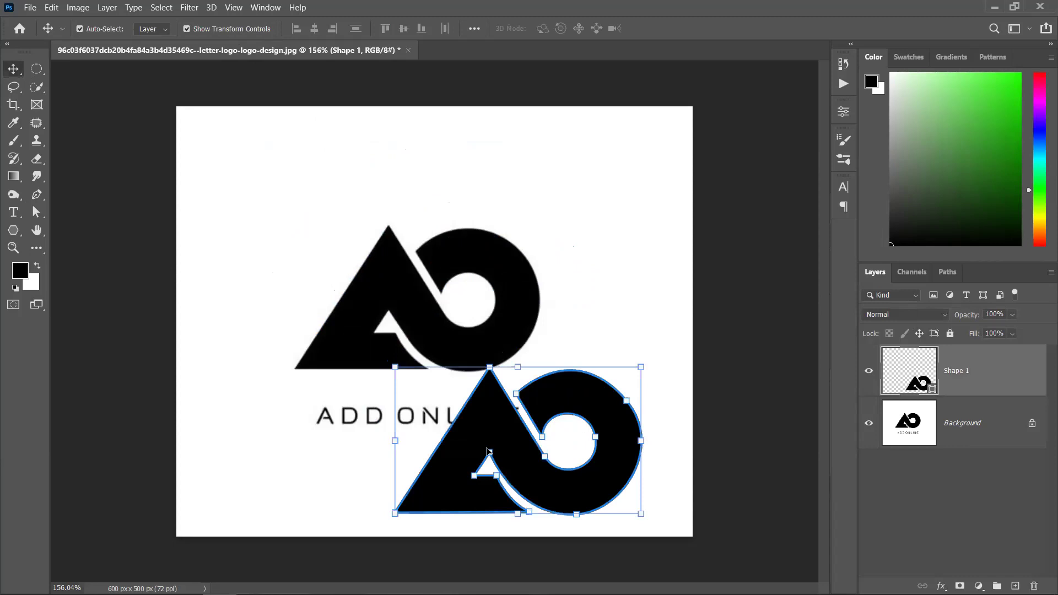
{"action": "left_click_drag", "start_coordinate": [530, 463], "coordinate": [446, 413]}
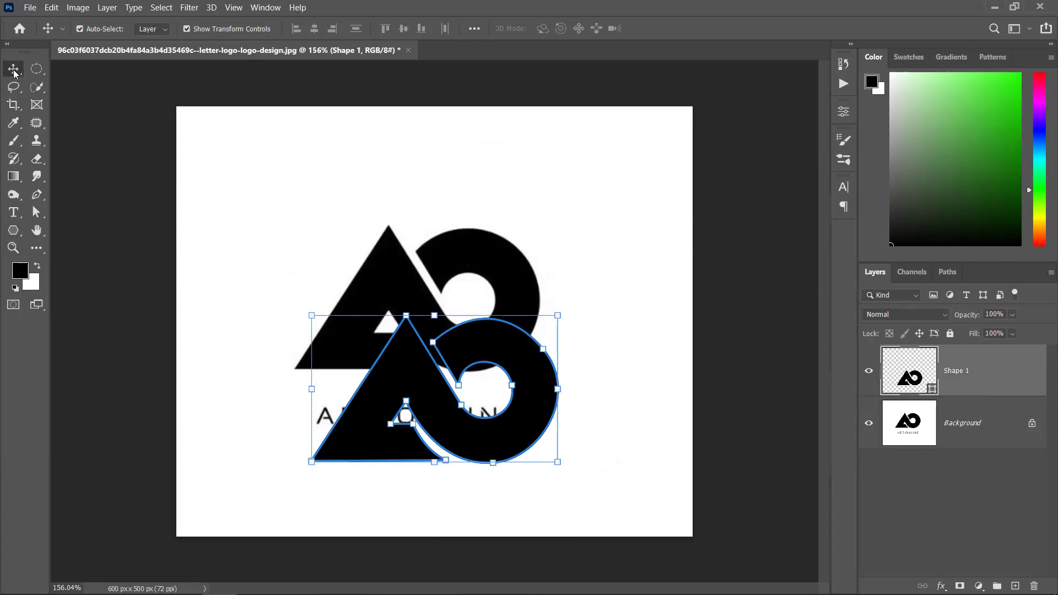
{"action": "left_click", "coordinate": [281, 141]}
{"action": "left_click_drag", "start_coordinate": [396, 334], "coordinate": [496, 231]}
{"action": "left_click_drag", "start_coordinate": [317, 208], "coordinate": [336, 226]}
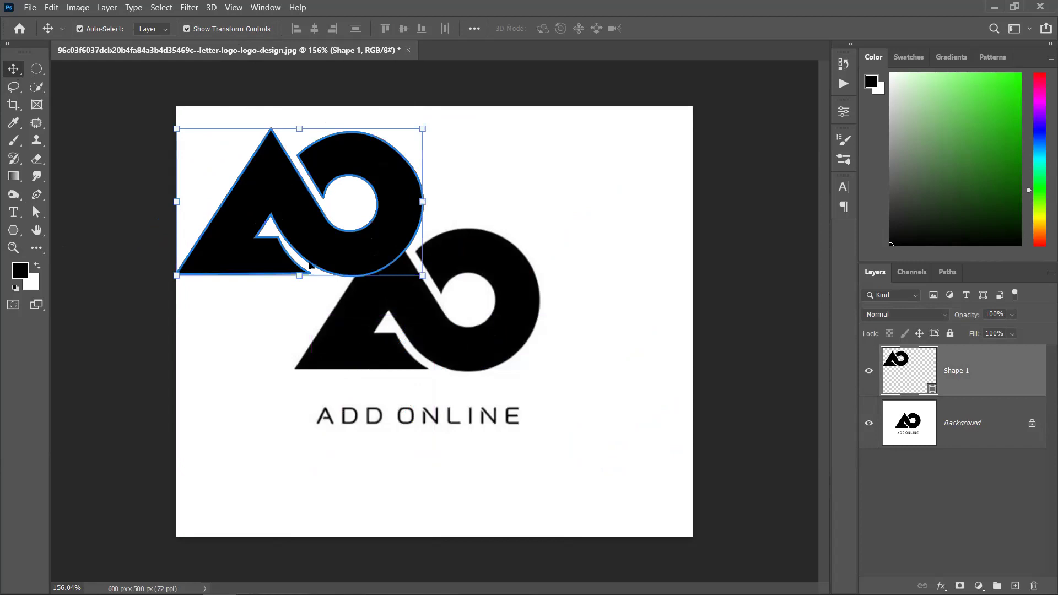
{"action": "key", "text": "Delete"}
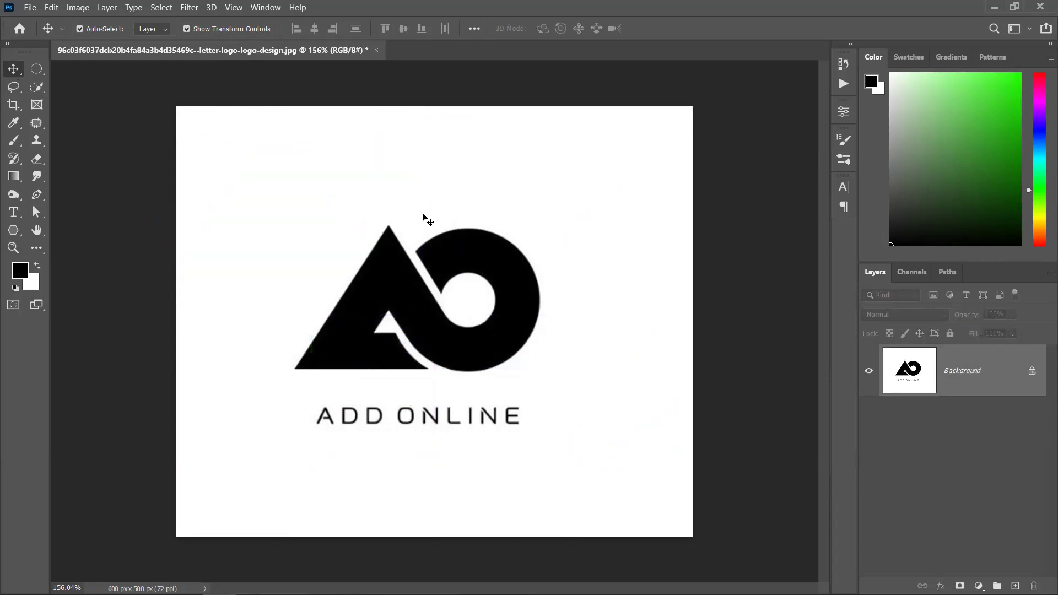
Bring back the logo shape layer and move it over the lower-right part of the original logo.
{"action": "scroll", "coordinate": [365, 248], "scroll_direction": "up", "scroll_amount": 1}
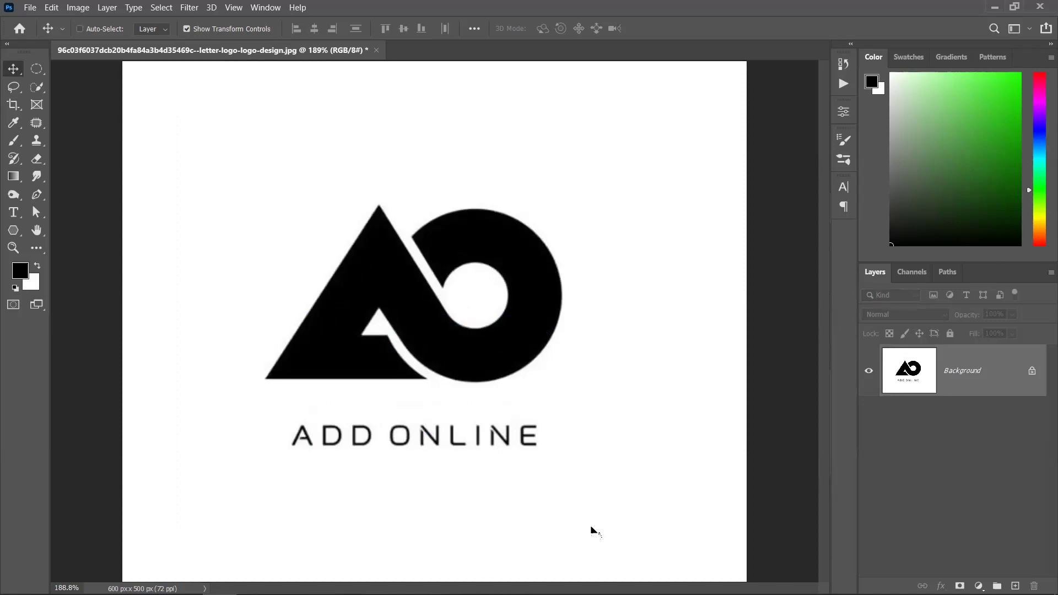
{"action": "key", "text": "ctrl+v"}
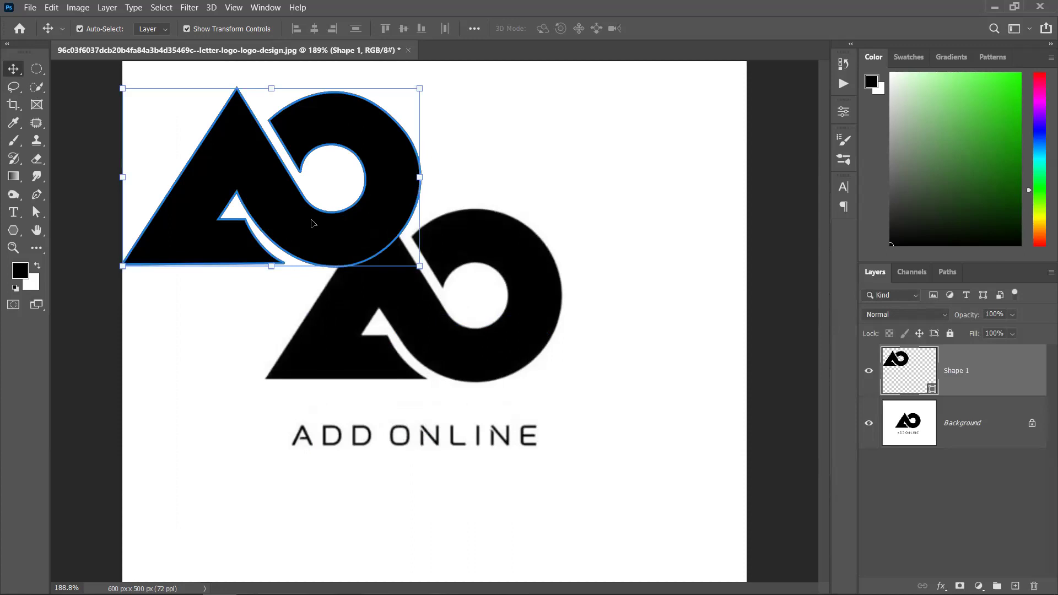
{"action": "left_click_drag", "start_coordinate": [306, 236], "coordinate": [468, 489]}
{"action": "scroll", "coordinate": [469, 489], "scroll_direction": "down", "scroll_amount": 2}
{"action": "left_click_drag", "start_coordinate": [325, 465], "coordinate": [190, 554]}
{"action": "key", "text": "ctrl+z"}
{"action": "left_click_drag", "start_coordinate": [450, 431], "coordinate": [485, 442]}
{"action": "key", "text": "Return"}
{"action": "left_click", "coordinate": [515, 279]}
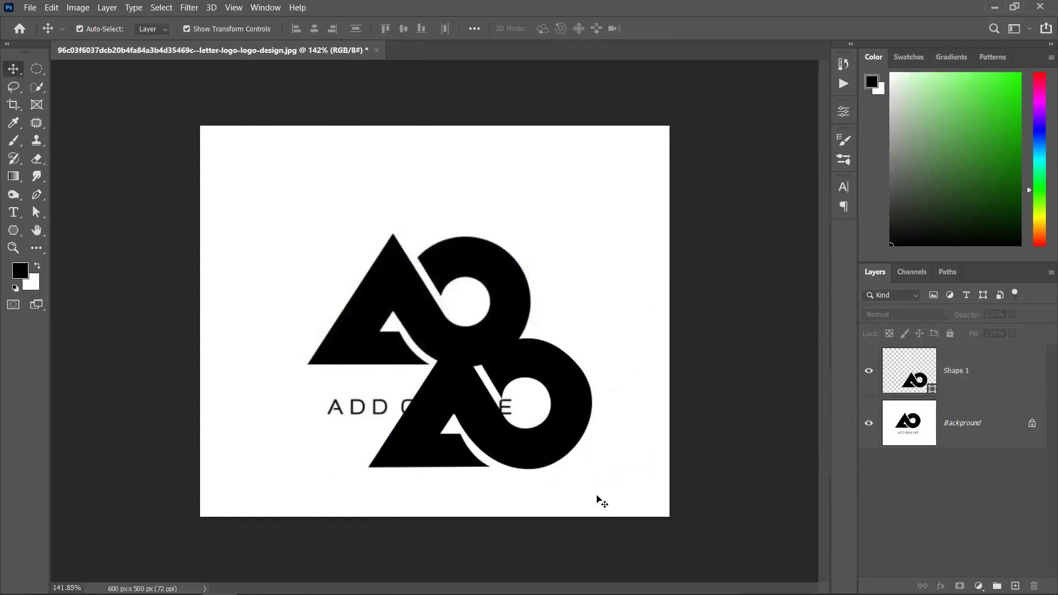
Reposition the logo shape around the canvas, from the lower-right corner to the upper corners and back over the original logo.
{"action": "left_click_drag", "start_coordinate": [518, 462], "coordinate": [577, 484]}
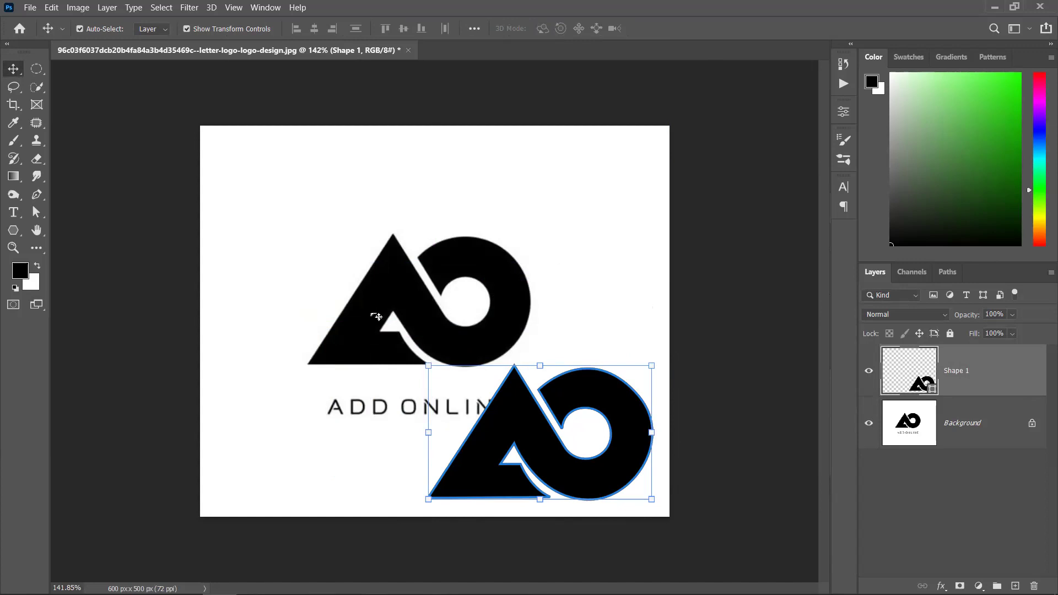
{"action": "left_click_drag", "start_coordinate": [463, 427], "coordinate": [404, 427]}
{"action": "left_click", "coordinate": [604, 326]}
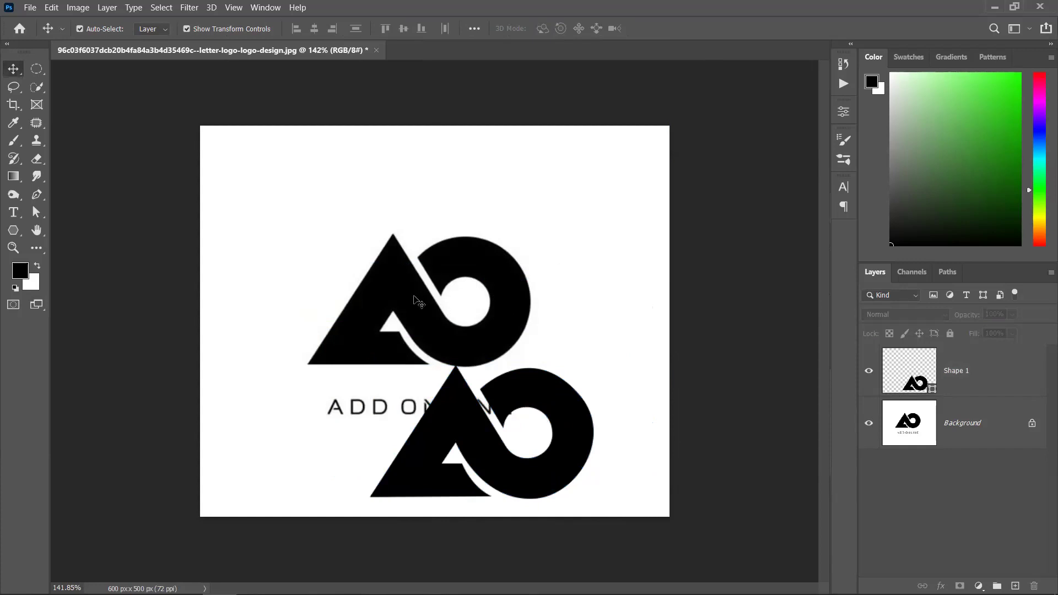
{"action": "left_click_drag", "start_coordinate": [461, 416], "coordinate": [577, 110]}
{"action": "left_click_drag", "start_coordinate": [604, 238], "coordinate": [480, 420]}
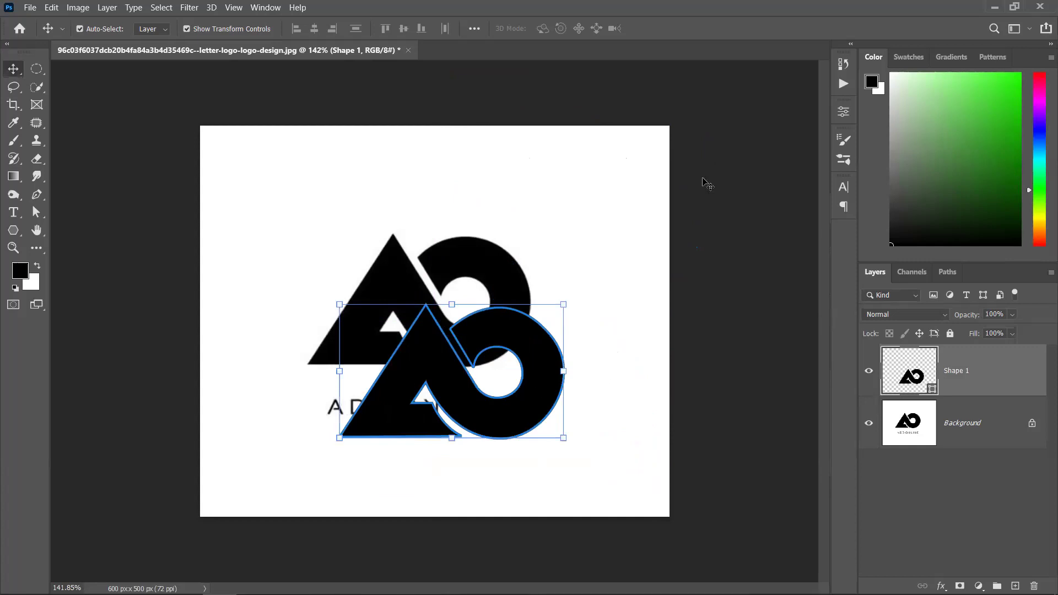
{"action": "left_click", "coordinate": [573, 230]}
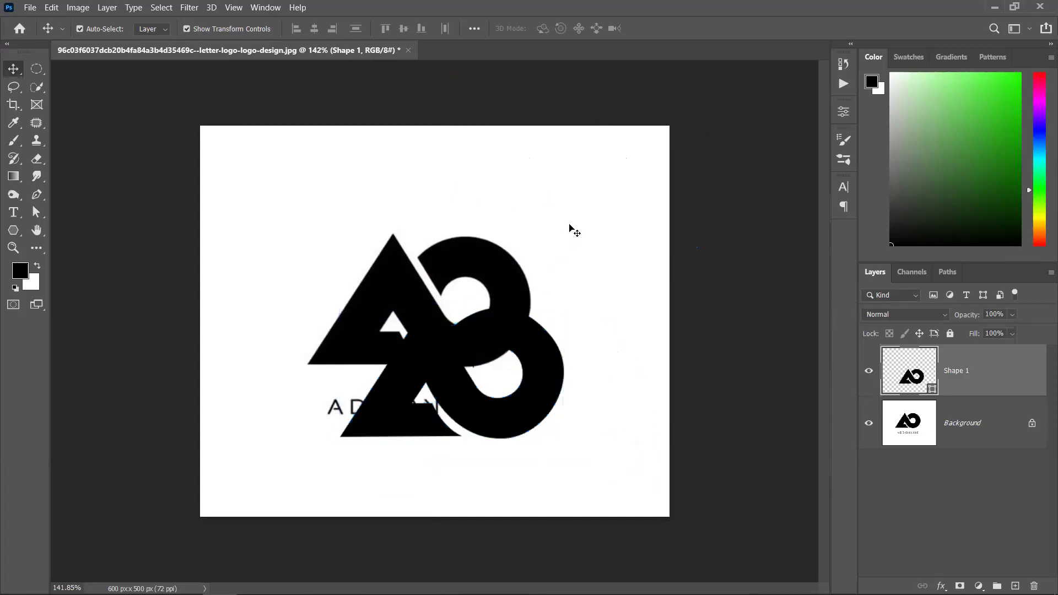
{"action": "left_click_drag", "start_coordinate": [450, 385], "coordinate": [447, 443]}
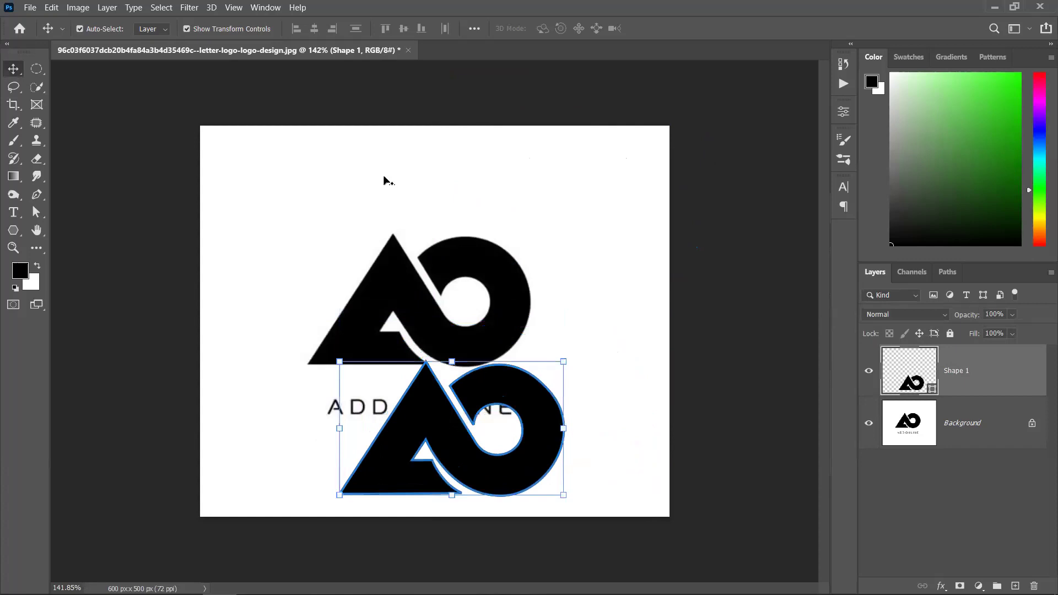
{"action": "left_click_drag", "start_coordinate": [414, 418], "coordinate": [283, 177]}
{"action": "left_click_drag", "start_coordinate": [349, 248], "coordinate": [445, 347]}
Delete the logo shape layer and fill the Background layer with white.
{"action": "key", "text": "Delete"}
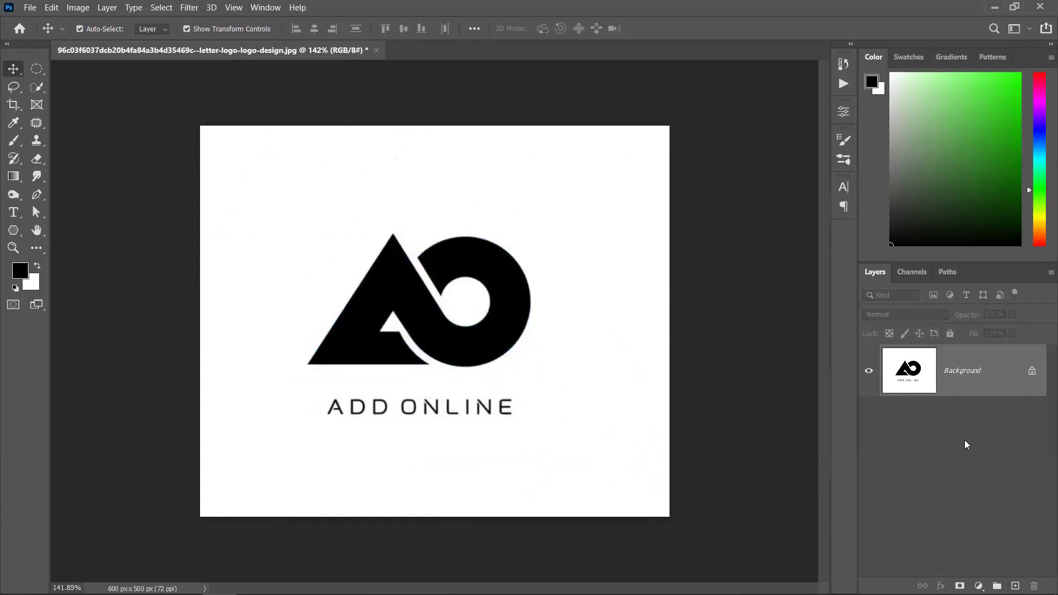
{"action": "key", "text": "ctrl+BackSpace"}
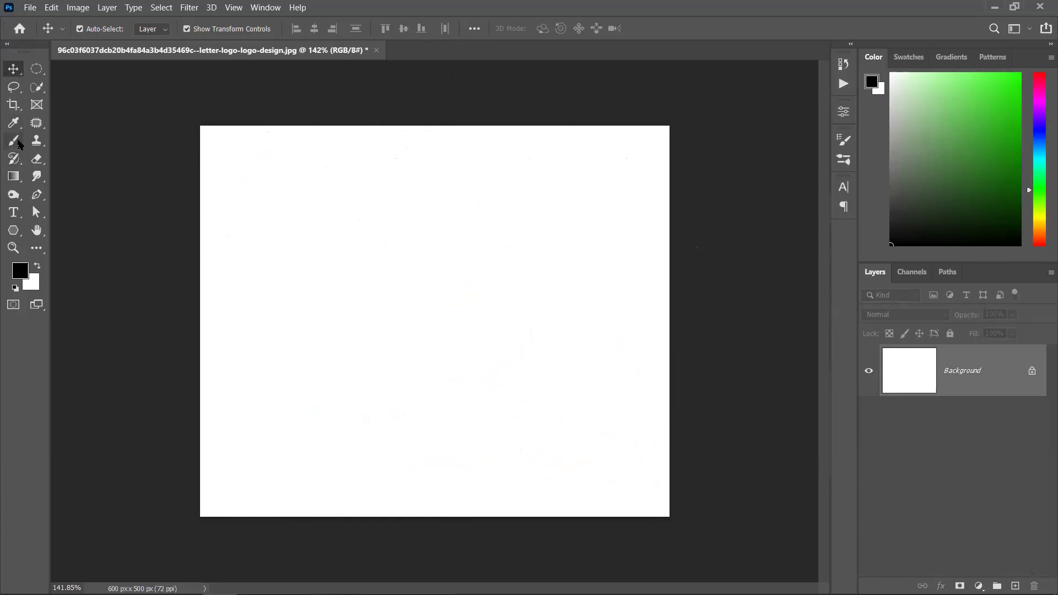
With the Pen tool, draw a closed path through the canvas's lower-left, upper-left and upper-right corners, bending the diagonal into an arc towards the upper-left.
{"action": "left_click", "coordinate": [37, 195]}
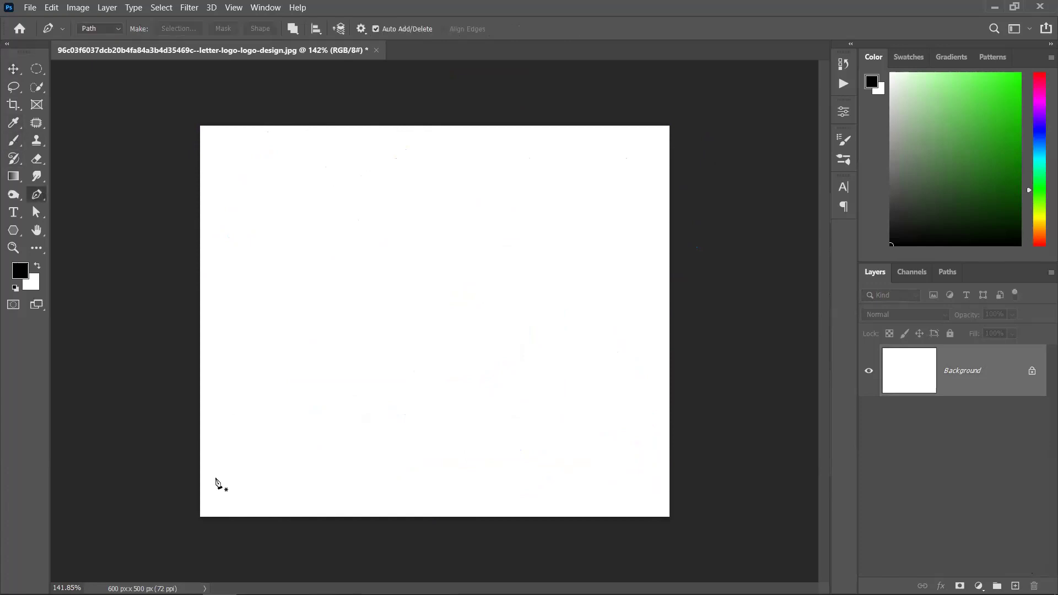
{"action": "left_click", "coordinate": [199, 517]}
{"action": "left_click", "coordinate": [200, 122]}
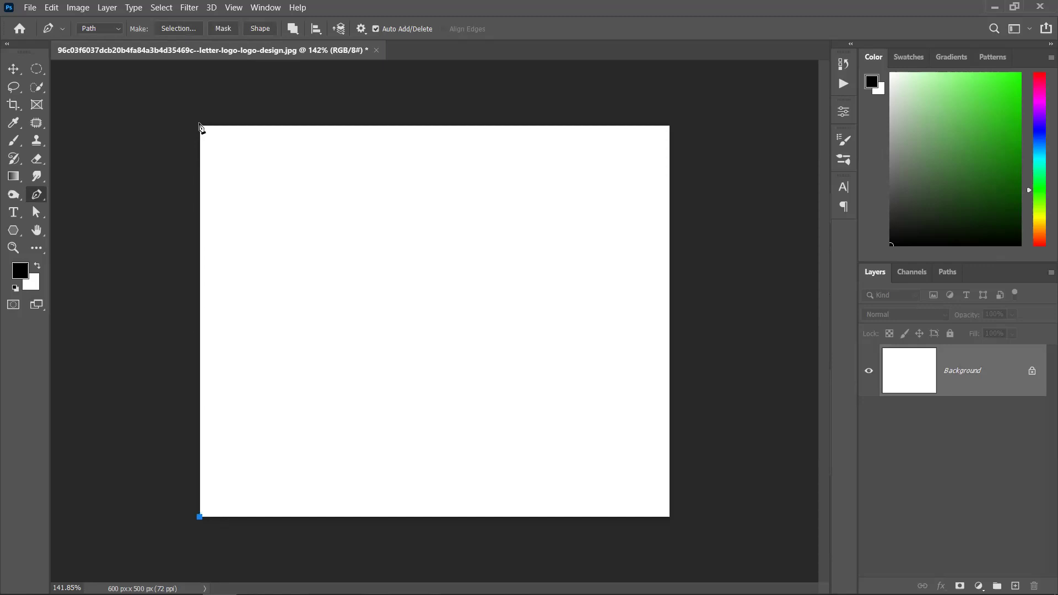
{"action": "left_click", "coordinate": [670, 126]}
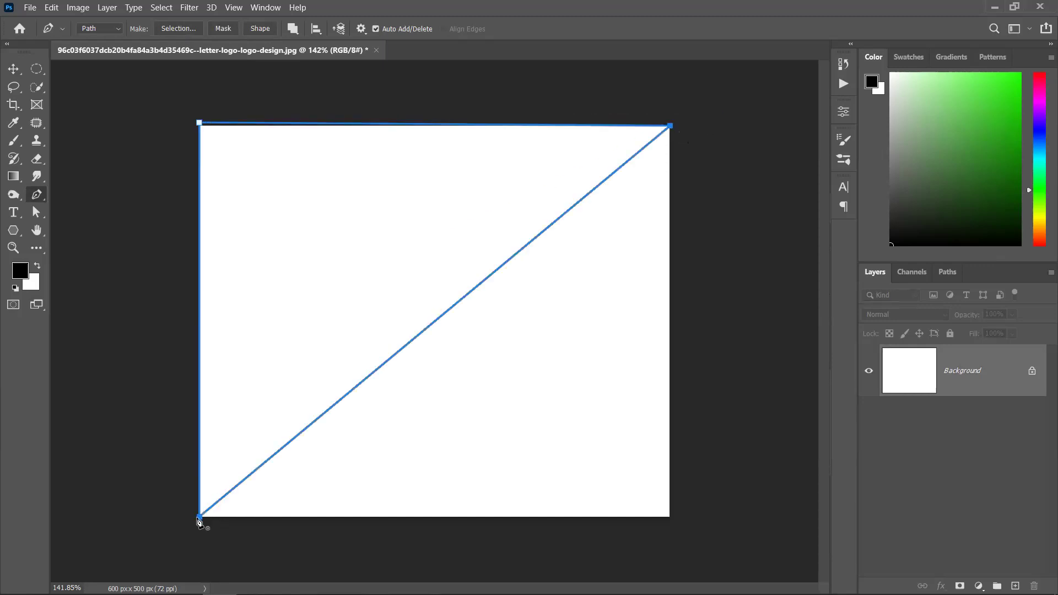
{"action": "left_click_drag", "start_coordinate": [199, 518], "coordinate": [295, 460]}
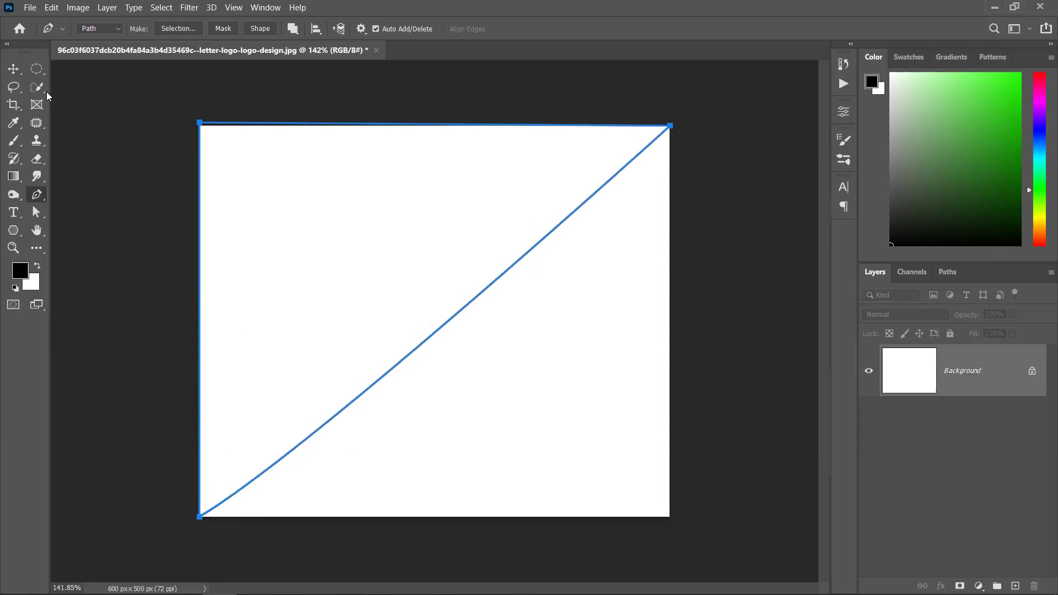
{"action": "left_click_drag", "start_coordinate": [199, 517], "coordinate": [196, 119]}
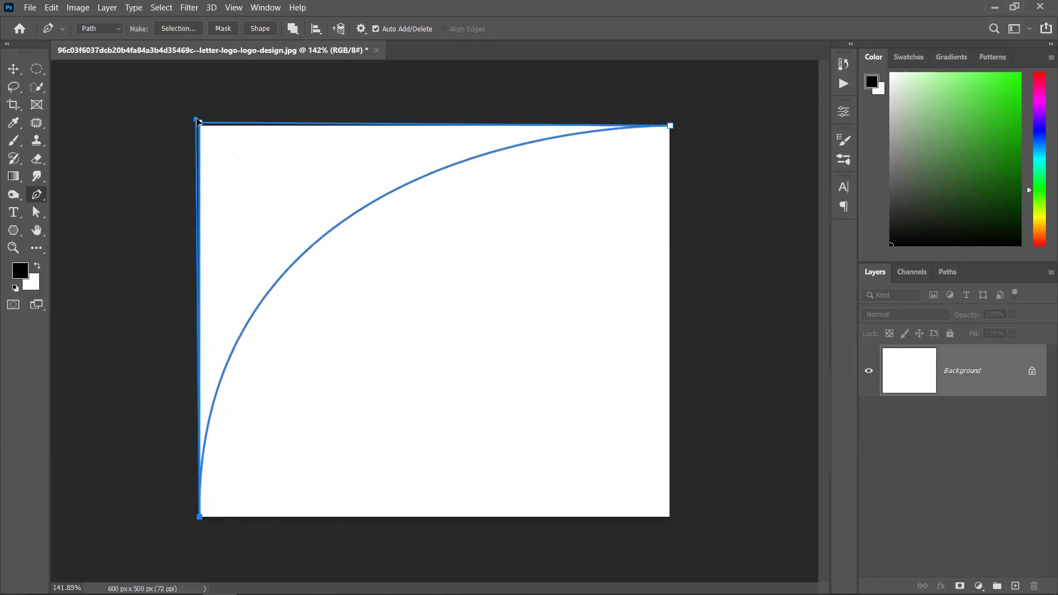
Convert the curved corner work path into a shape layer and show the layer list.
{"action": "left_click", "coordinate": [12, 70]}
{"action": "left_click", "coordinate": [144, 157]}
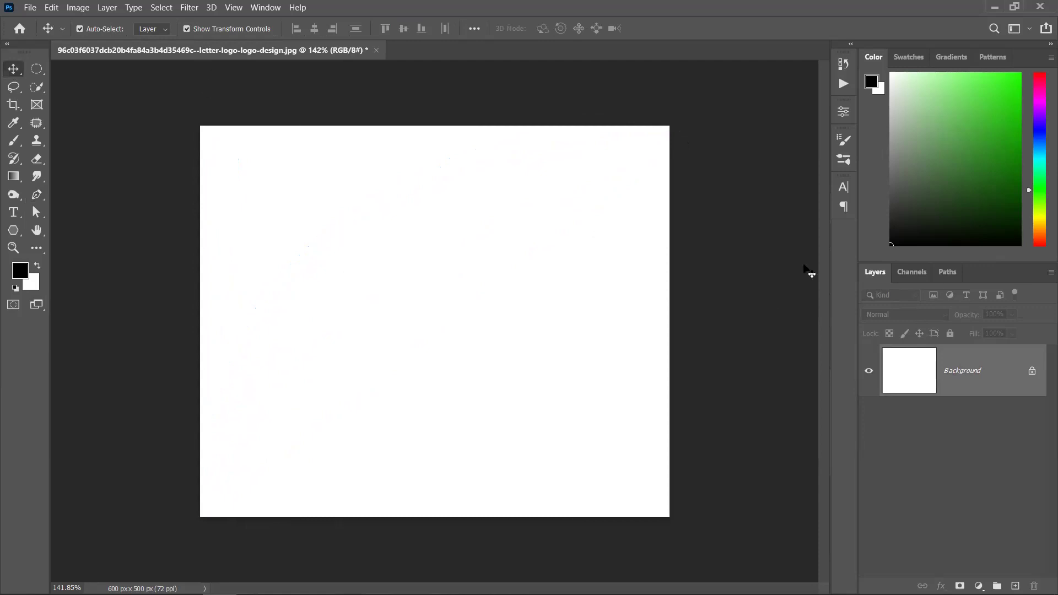
{"action": "left_click", "coordinate": [947, 272]}
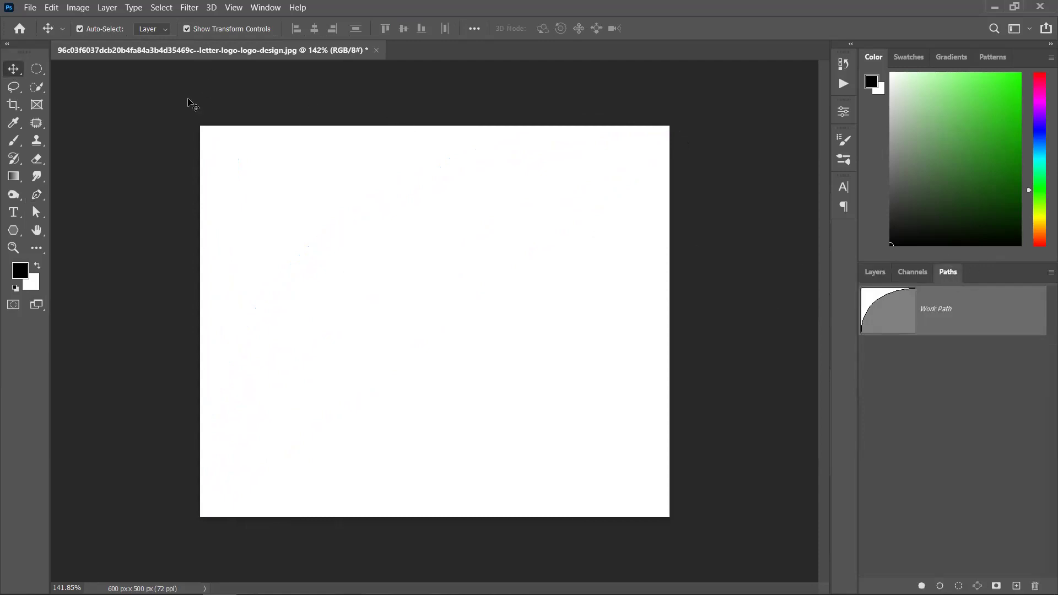
{"action": "left_click", "coordinate": [34, 194]}
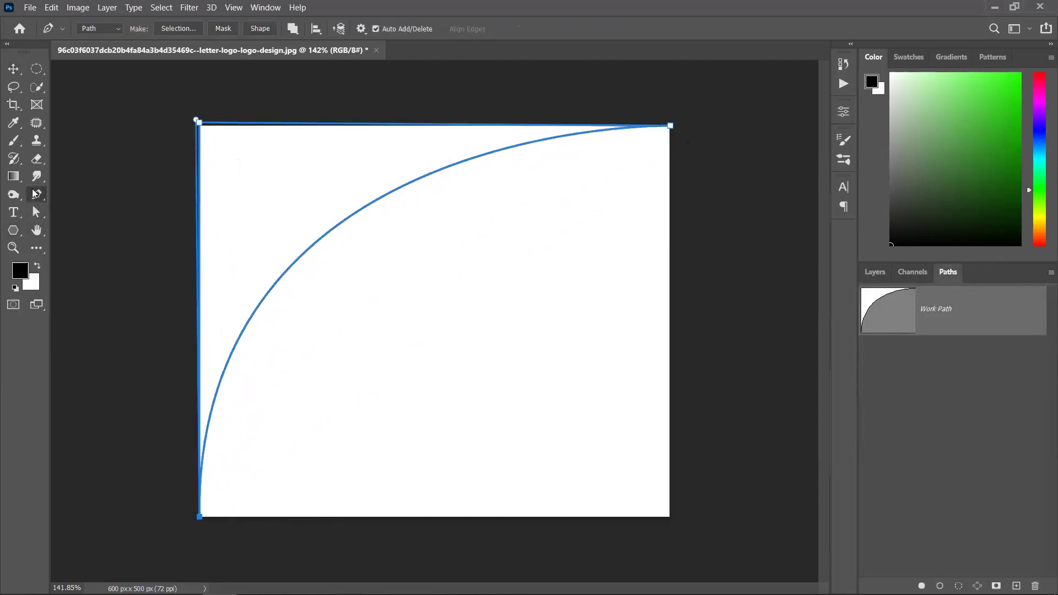
{"action": "left_click", "coordinate": [257, 29]}
{"action": "left_click", "coordinate": [13, 69]}
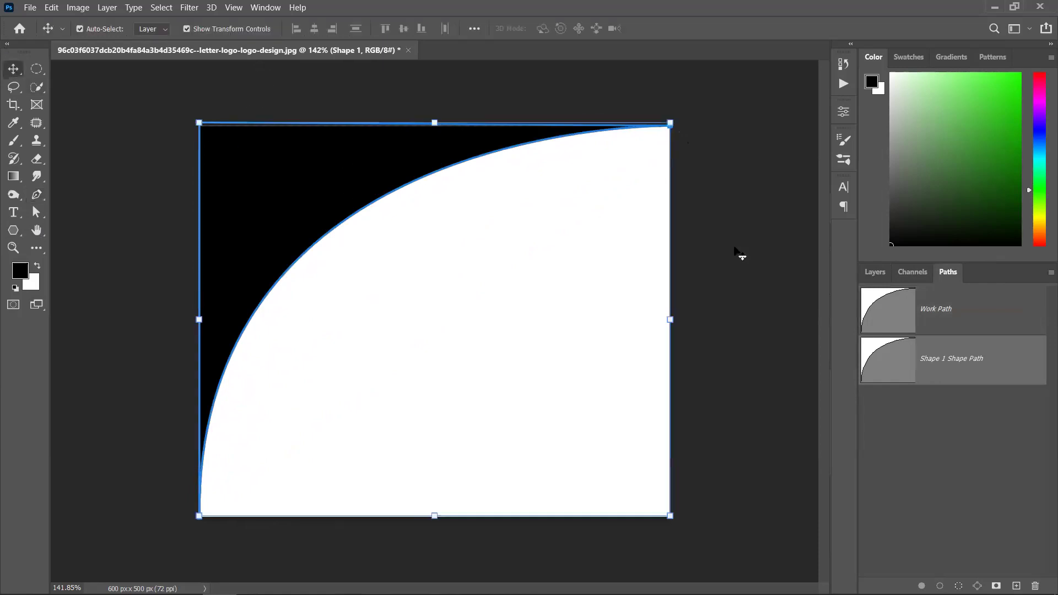
{"action": "left_click", "coordinate": [874, 273]}
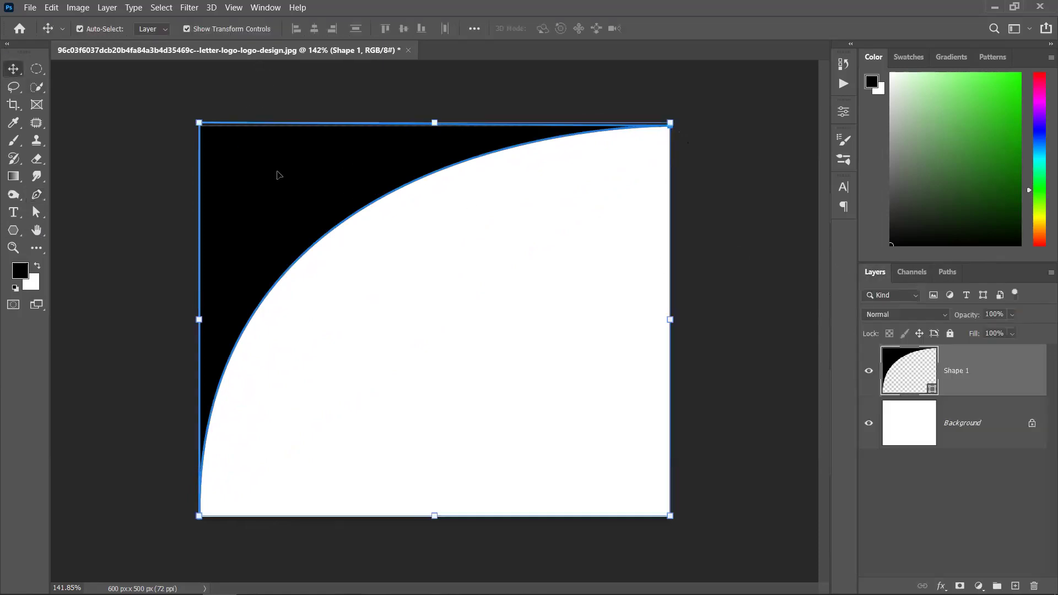
Set the fill color of the Shape 1 layer to cc3333.
{"action": "double_click", "coordinate": [932, 389]}
{"action": "type", "text": "cc3333"}
{"action": "left_click", "coordinate": [661, 123]}
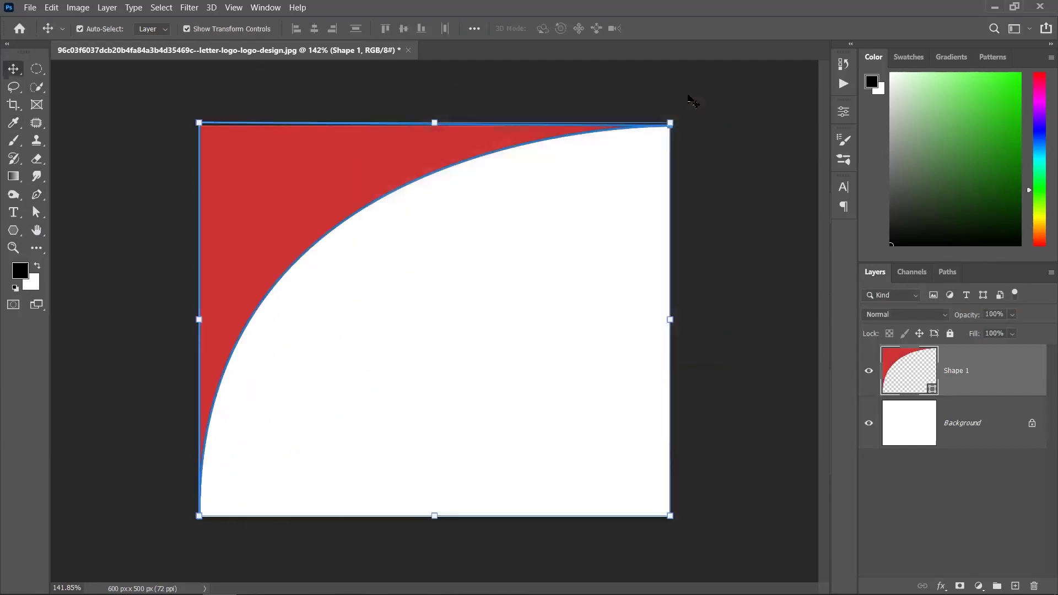
Duplicate the red corner shape, flip the copy to -100% width and height, and fit it into the canvas's lower-right corner.
{"action": "left_click_drag", "start_coordinate": [305, 206], "coordinate": [340, 246]}
{"action": "left_click_drag", "start_coordinate": [716, 165], "coordinate": [369, 472]}
{"action": "left_click_drag", "start_coordinate": [635, 473], "coordinate": [602, 429]}
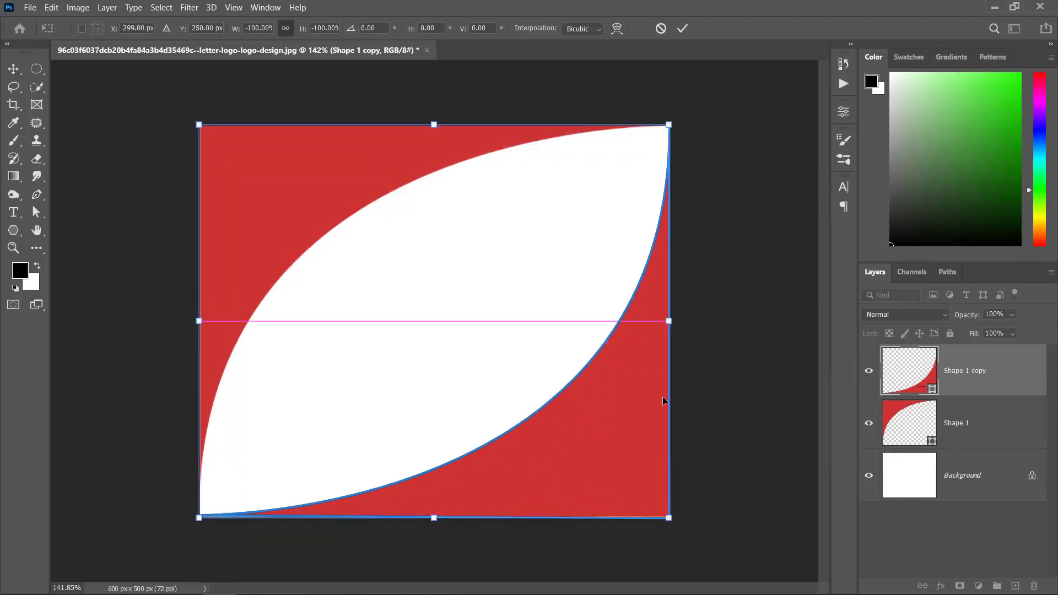
{"action": "left_click", "coordinate": [682, 28]}
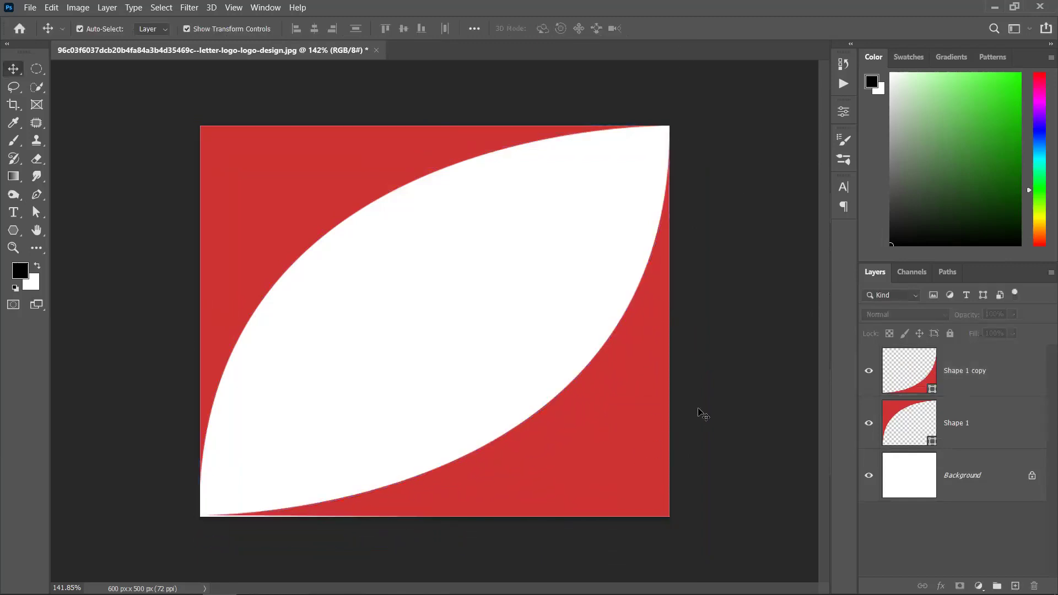
Examine the path of the copied shape beside the work path, and select the red corner shapes on the canvas to check them.
{"action": "left_click", "coordinate": [658, 459]}
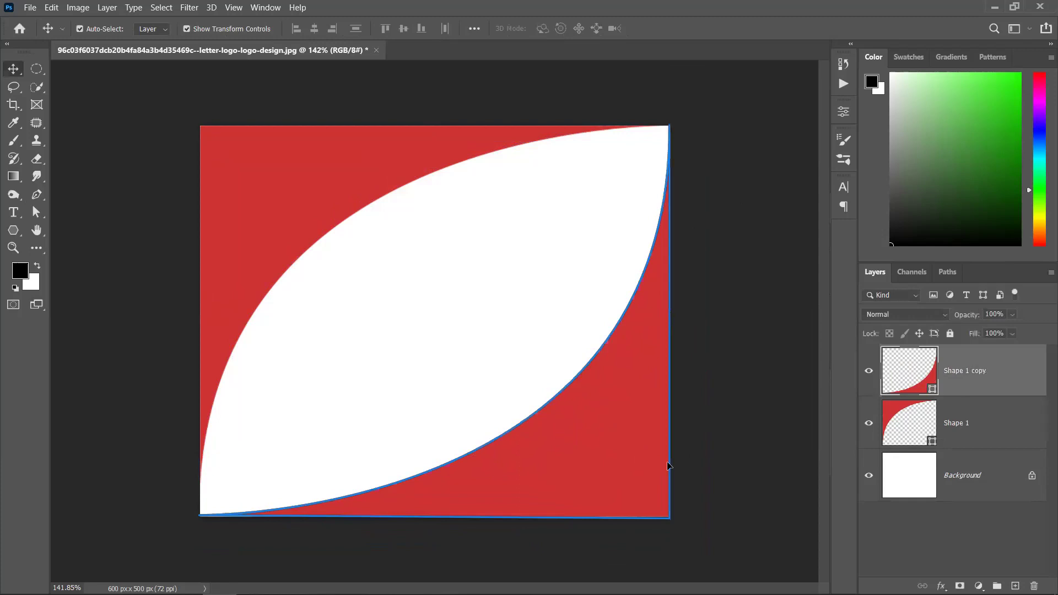
{"action": "left_click", "coordinate": [947, 271]}
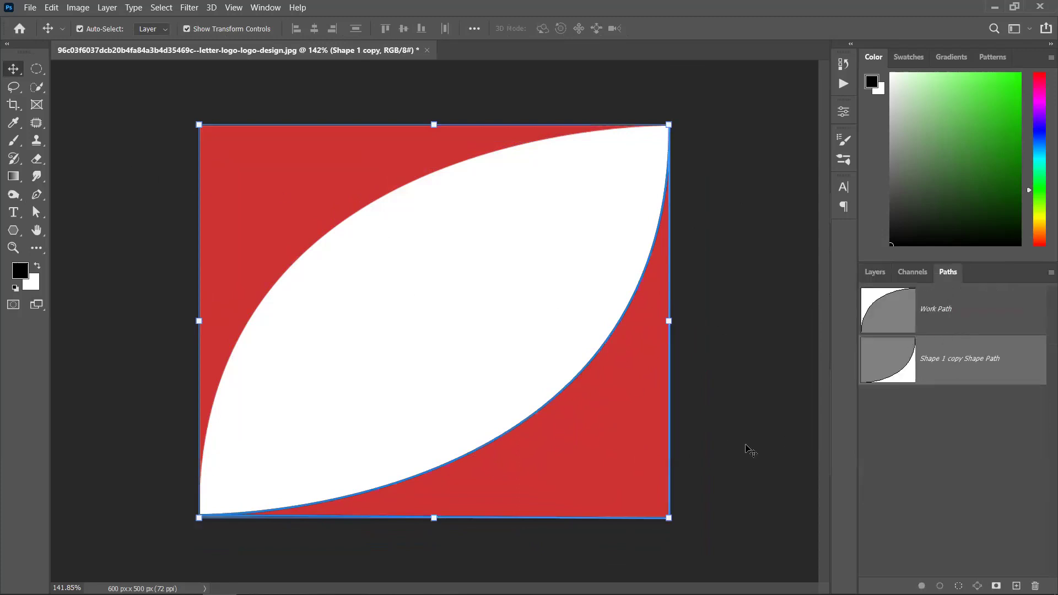
{"action": "left_click", "coordinate": [740, 355]}
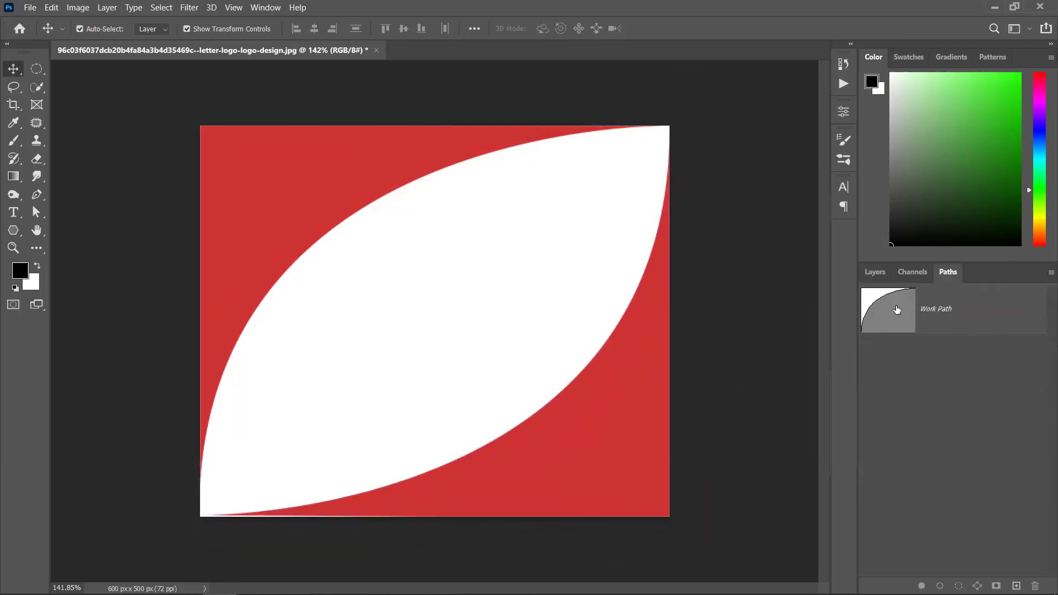
{"action": "left_click", "coordinate": [617, 398]}
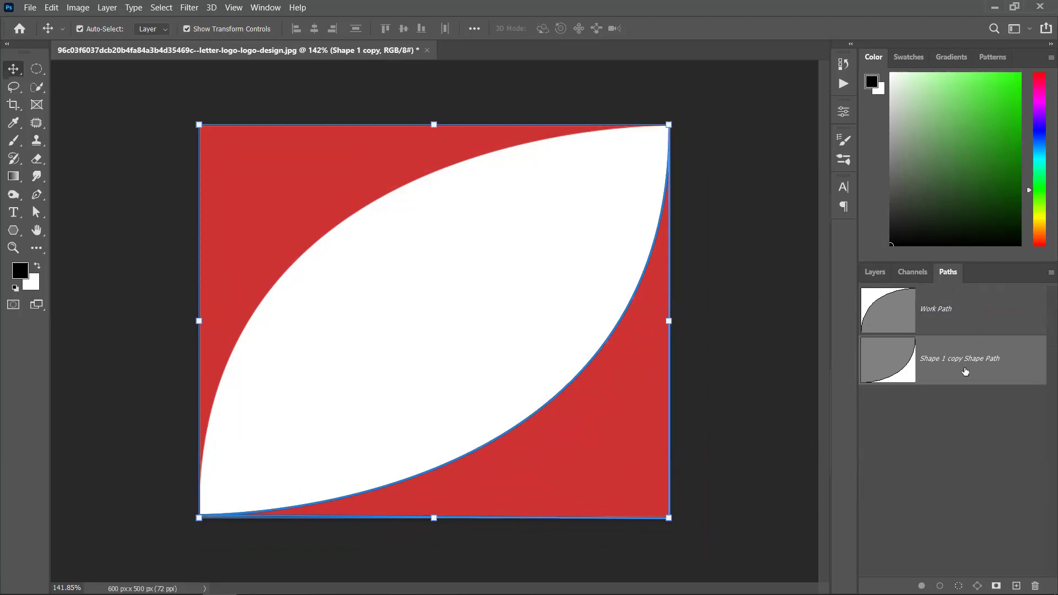
{"action": "left_click", "coordinate": [872, 274]}
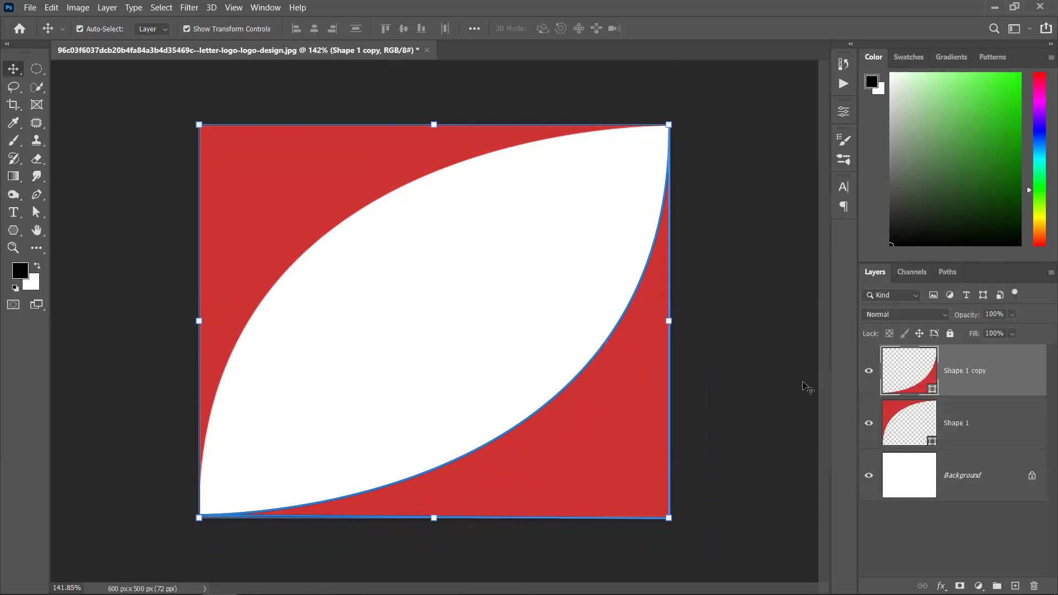
{"action": "left_click", "coordinate": [725, 347]}
{"action": "left_click", "coordinate": [579, 406]}
{"action": "left_click", "coordinate": [733, 309]}
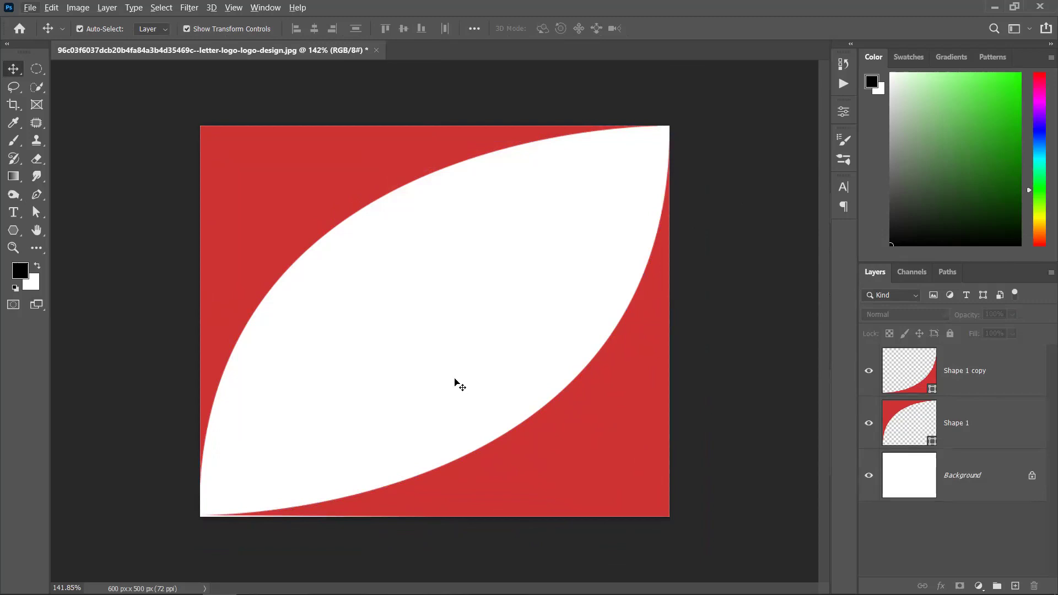
{"action": "scroll", "coordinate": [455, 383], "scroll_direction": "down", "scroll_amount": 2}
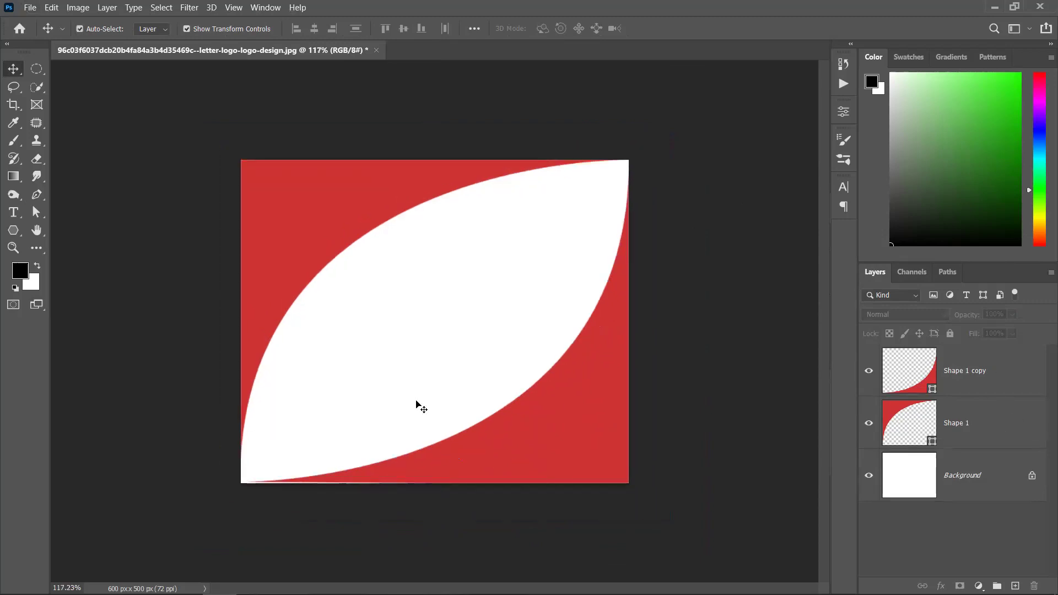
{"action": "left_click", "coordinate": [352, 262]}
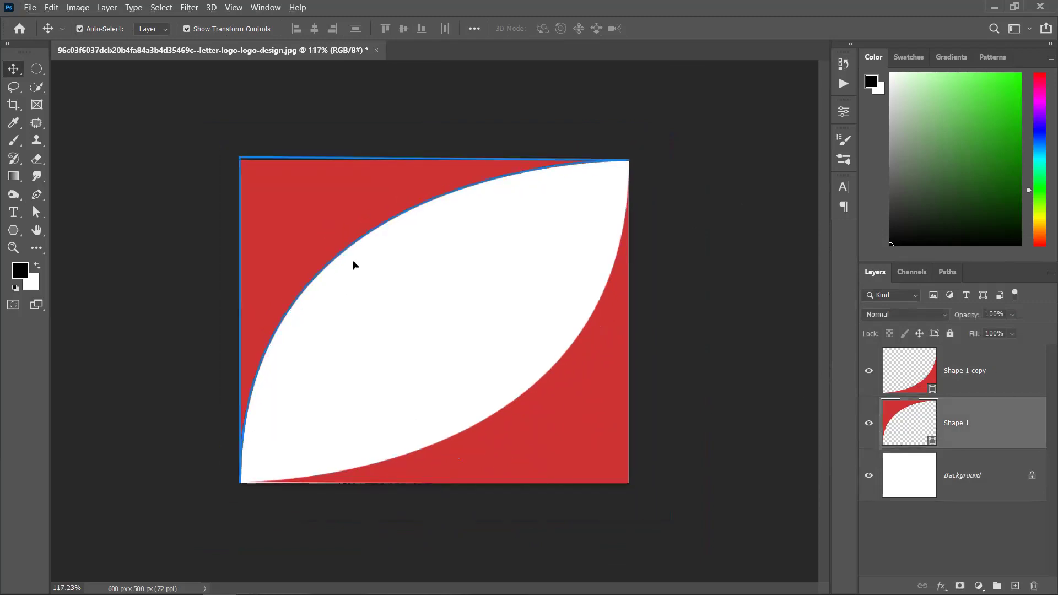
{"action": "left_click", "coordinate": [564, 421]}
{"action": "left_click", "coordinate": [733, 300]}
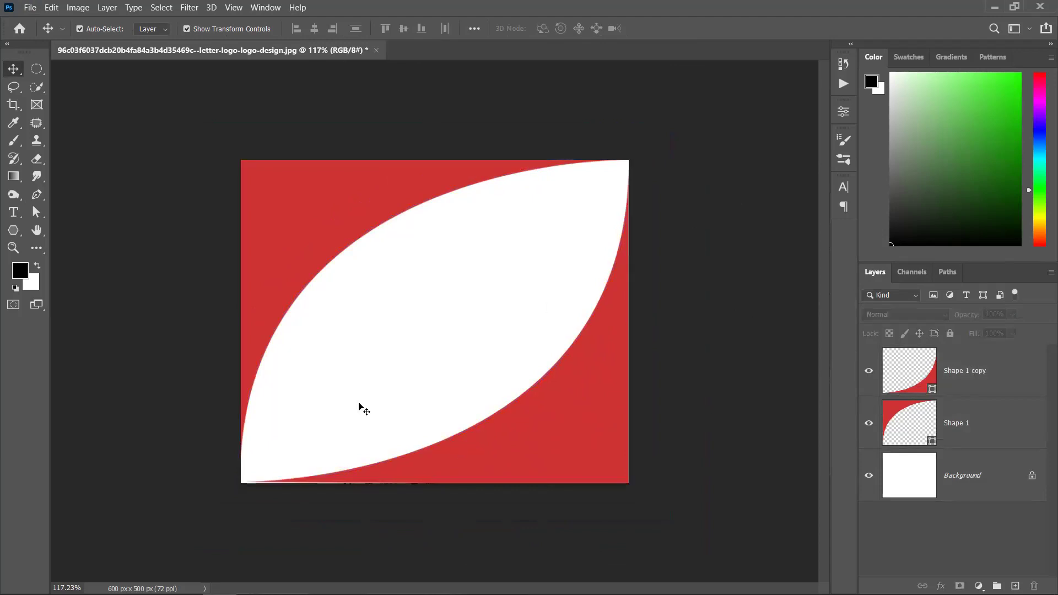
Switch to Chrome and open the Annual Report item among GraphicRiver's top corporate brochure templates.
{"action": "left_click", "coordinate": [356, 582]}
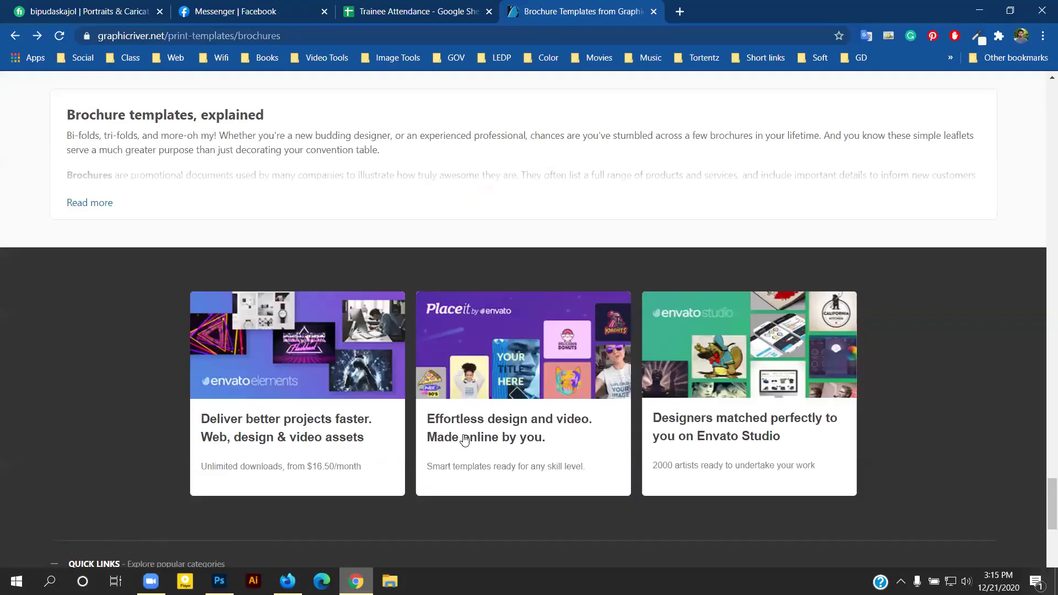
{"action": "scroll", "coordinate": [504, 250], "scroll_direction": "up", "scroll_amount": 5}
{"action": "scroll", "coordinate": [505, 251], "scroll_direction": "up", "scroll_amount": 10}
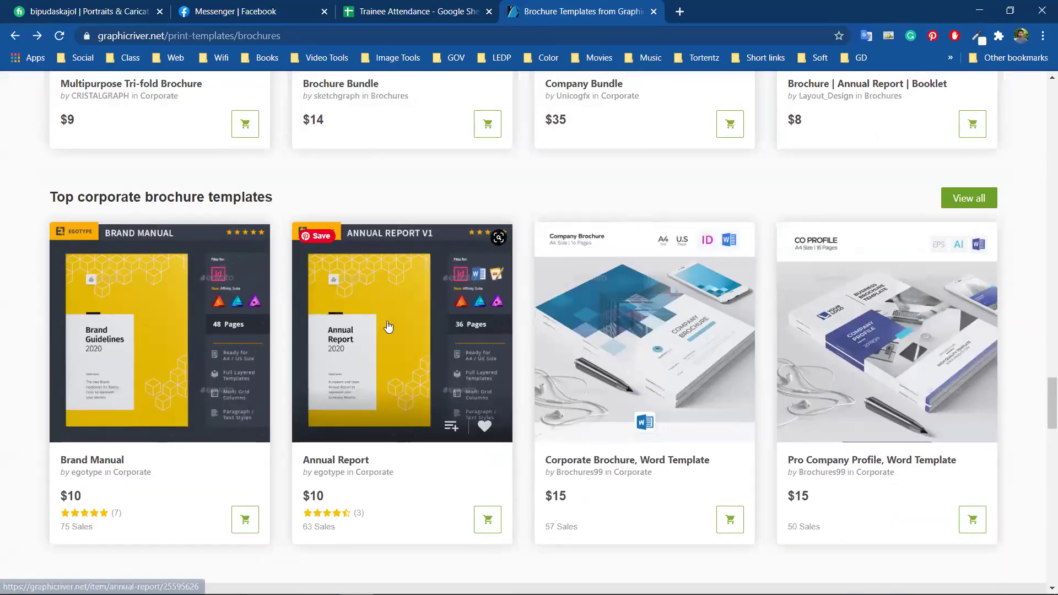
{"action": "left_click", "coordinate": [388, 326]}
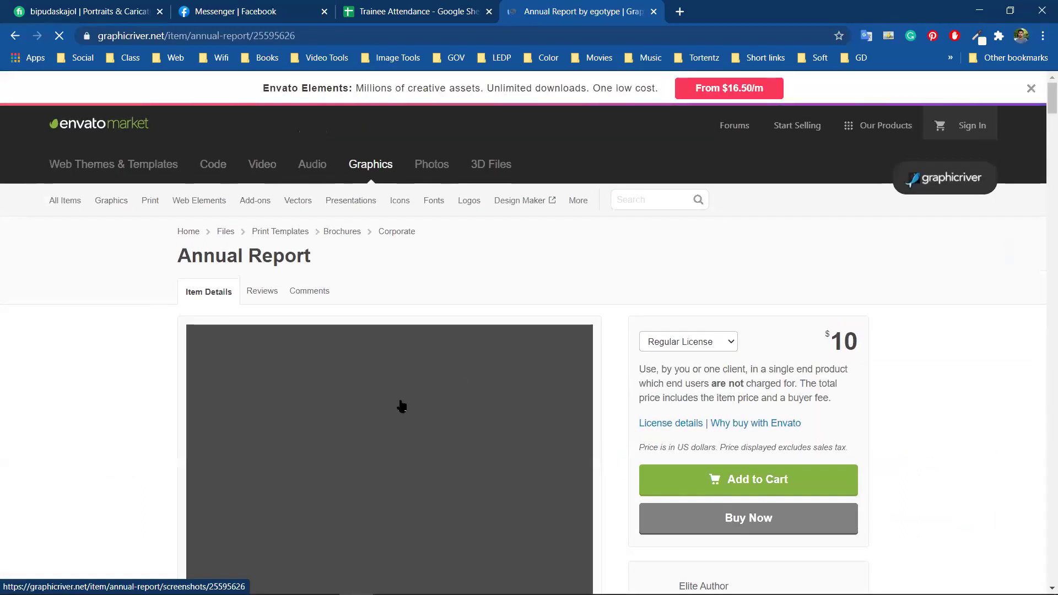
Examine the Annual Report cover preview at a larger page zoom, and reset the zoom to 100%.
{"action": "key", "text": "ctrl+plus"}
{"action": "key", "text": "ctrl+plus"}
{"action": "key", "text": "ctrl+plus"}
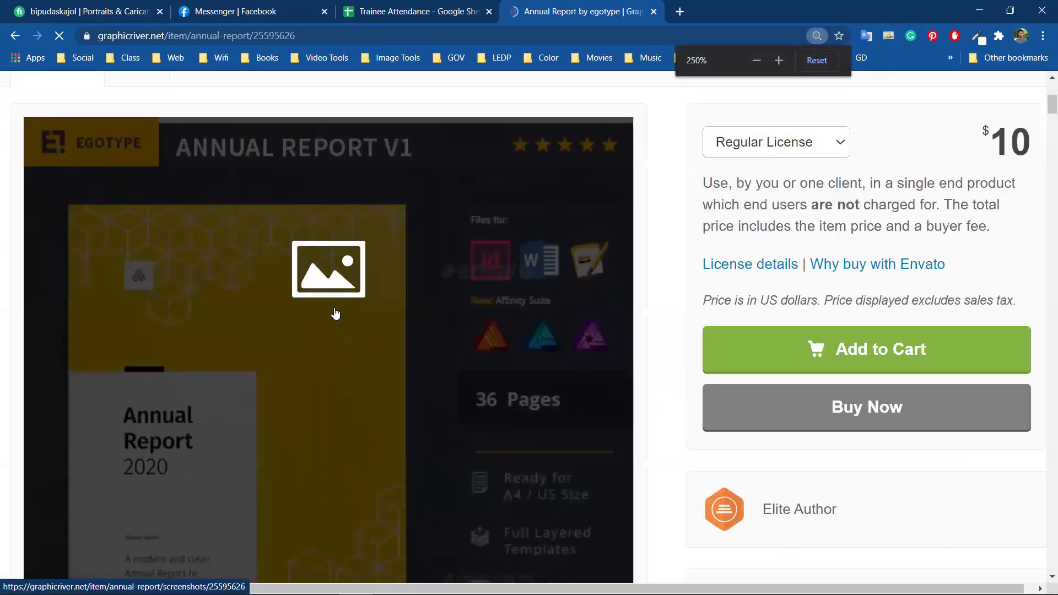
{"action": "key", "text": "ctrl+plus"}
{"action": "key", "text": "ctrl+plus"}
{"action": "key", "text": "ctrl+plus"}
{"action": "key", "text": "ctrl+minus"}
{"action": "key", "text": "ctrl+minus"}
{"action": "key", "text": "ctrl+minus"}
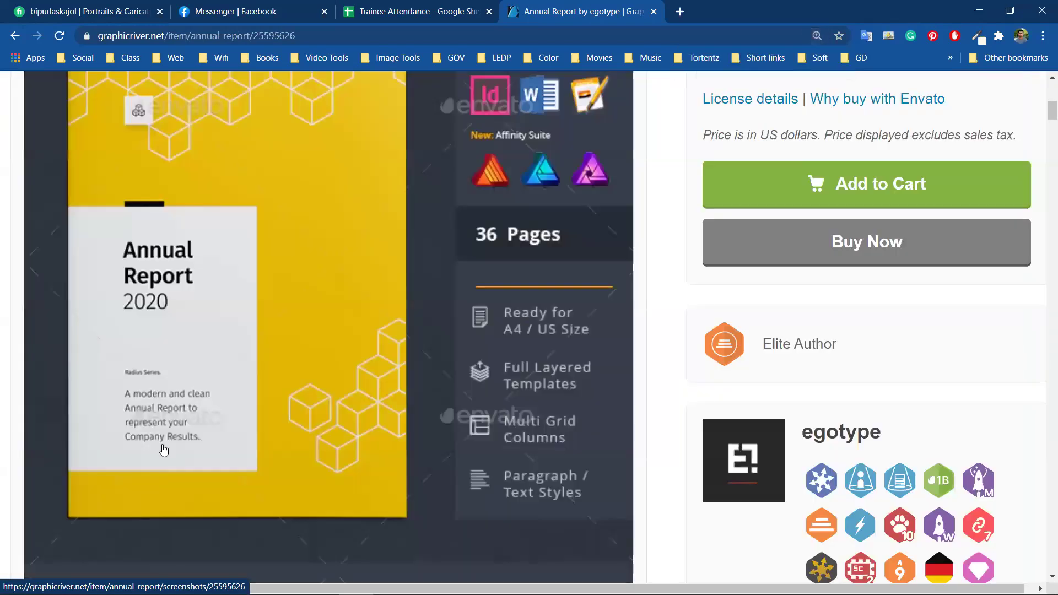
{"action": "key", "text": "ctrl+0"}
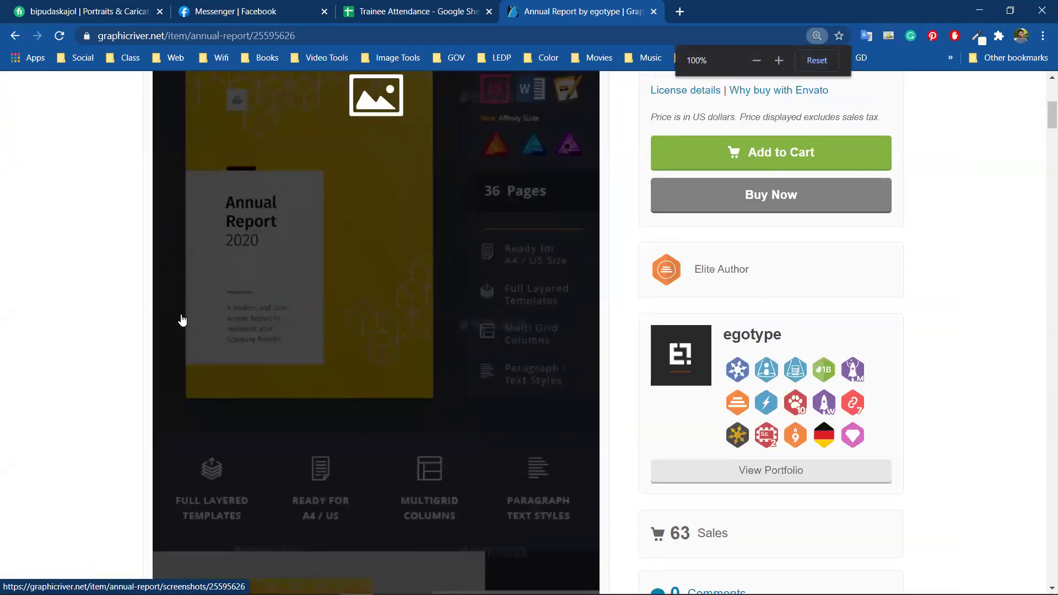
Return to the brochure templates and open the OrcShape Brochure item in the Hot under $9 section.
{"action": "key", "text": "alt+Left"}
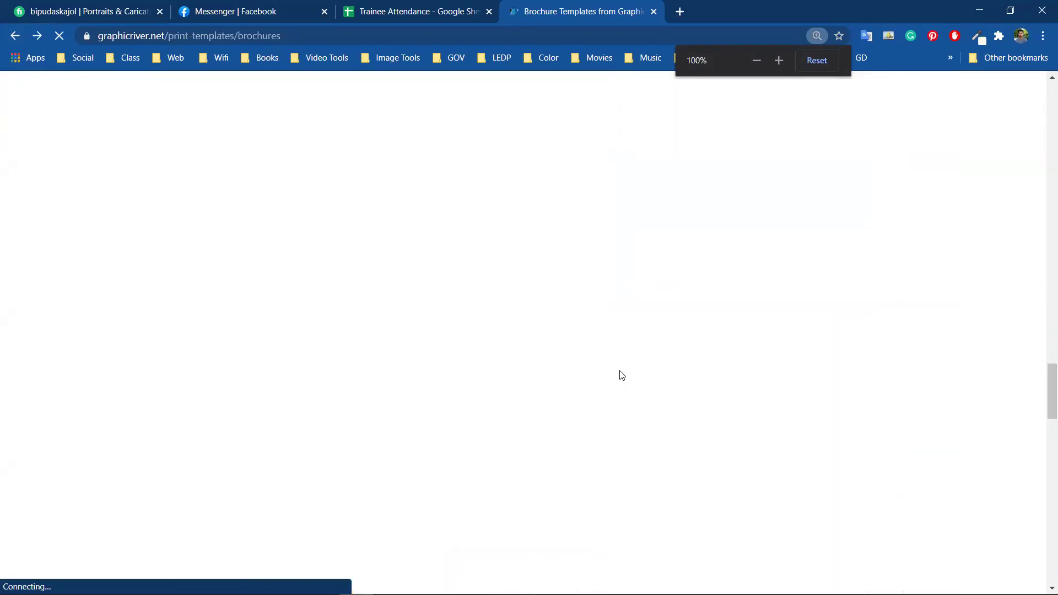
{"action": "scroll", "coordinate": [576, 387], "scroll_direction": "down", "scroll_amount": 15}
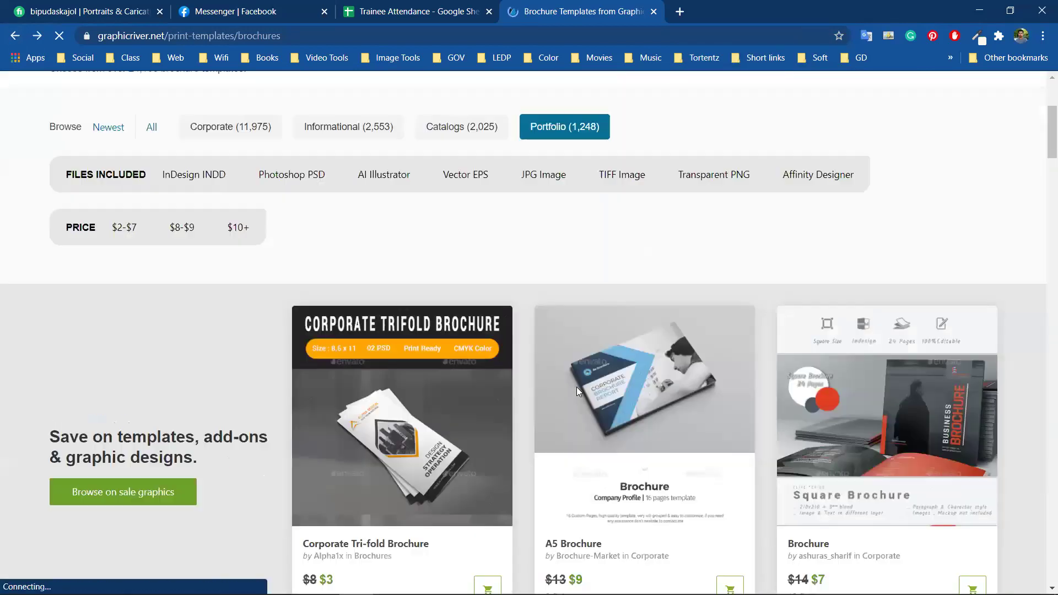
{"action": "scroll", "coordinate": [620, 346], "scroll_direction": "down", "scroll_amount": 6}
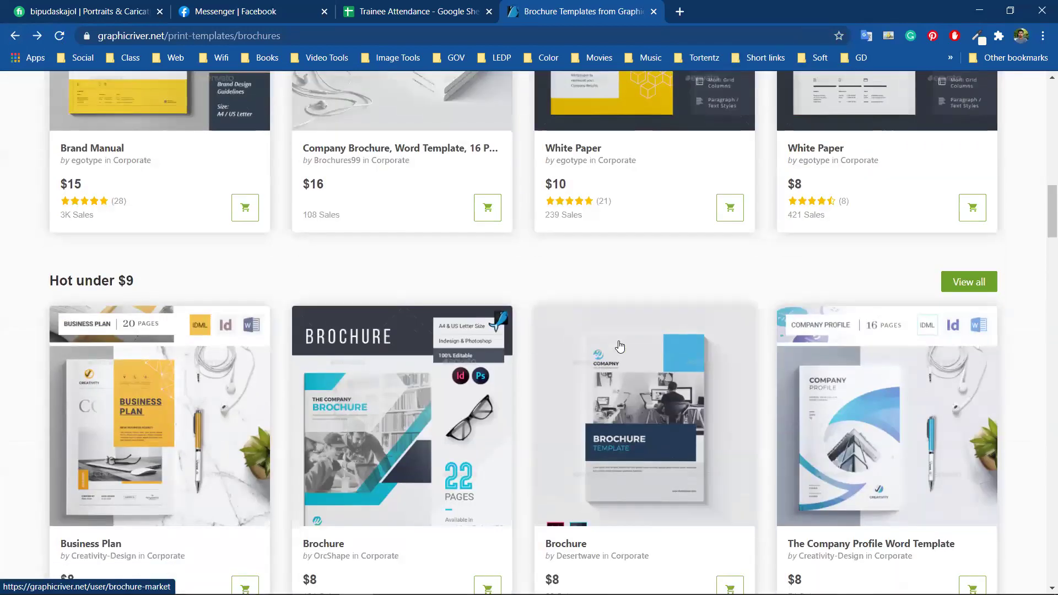
{"action": "left_click", "coordinate": [406, 335]}
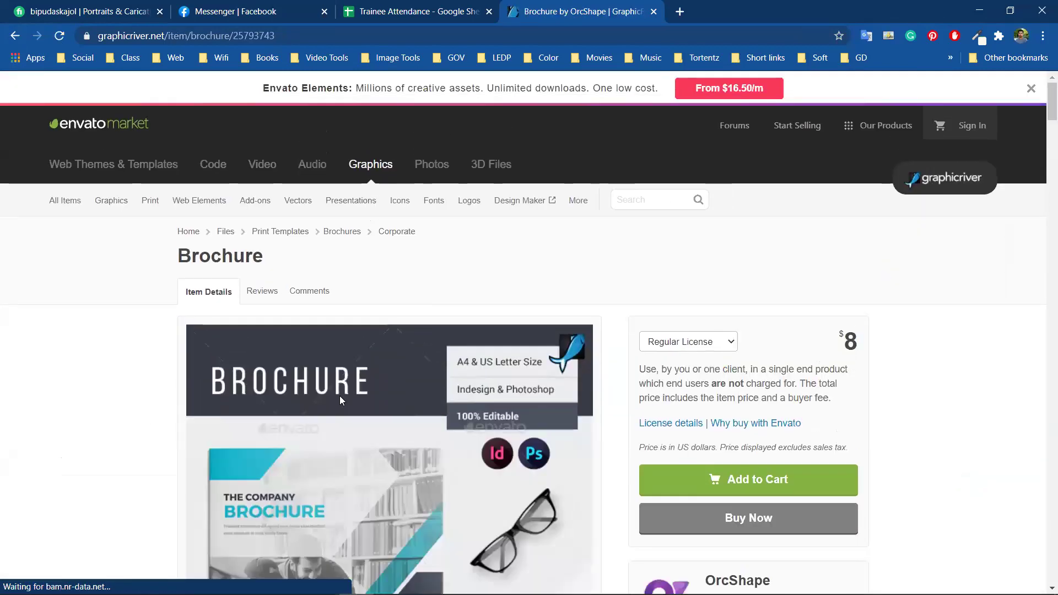
Examine the shapes on the brochure's cover and on its contents, mission, services and announcement spreads.
{"action": "scroll", "coordinate": [347, 392], "scroll_direction": "down", "scroll_amount": 7}
{"action": "scroll", "coordinate": [386, 286], "scroll_direction": "up", "scroll_amount": 6}
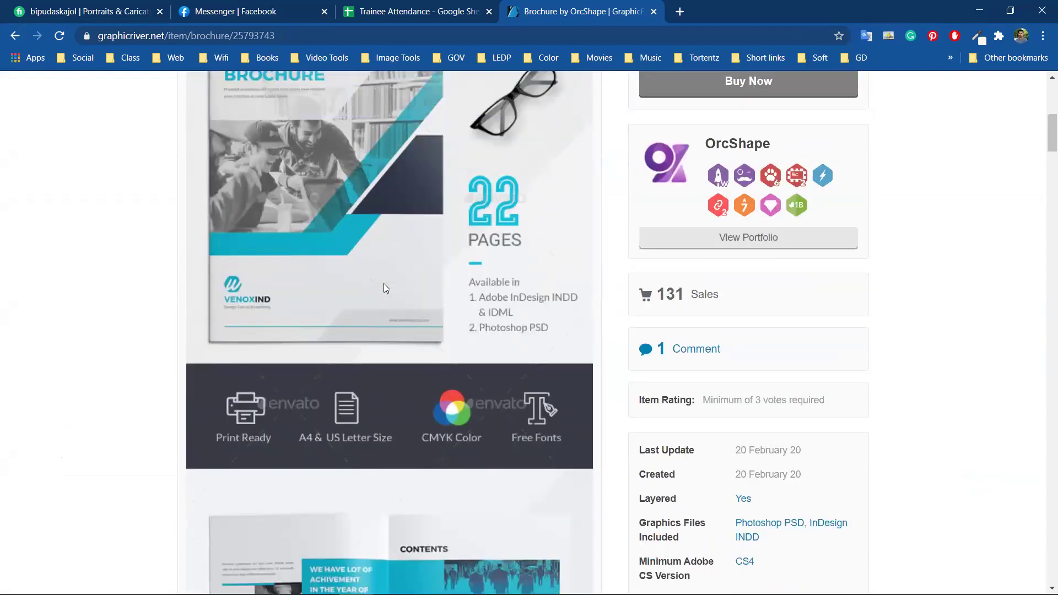
{"action": "scroll", "coordinate": [359, 309], "scroll_direction": "down", "scroll_amount": 3}
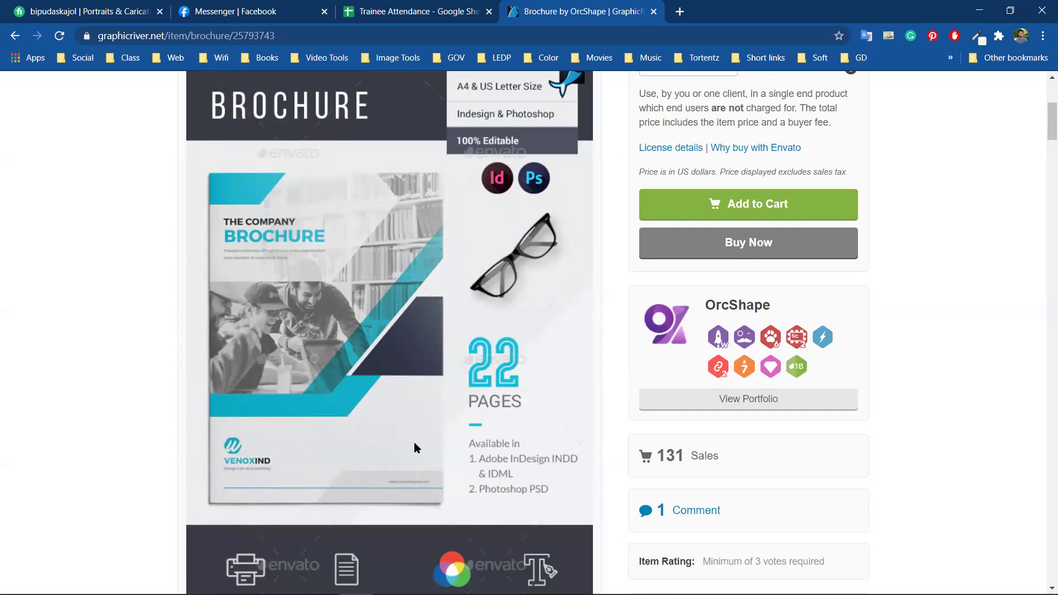
{"action": "scroll", "coordinate": [414, 438], "scroll_direction": "down", "scroll_amount": 8}
{"action": "scroll", "coordinate": [415, 441], "scroll_direction": "down", "scroll_amount": 3}
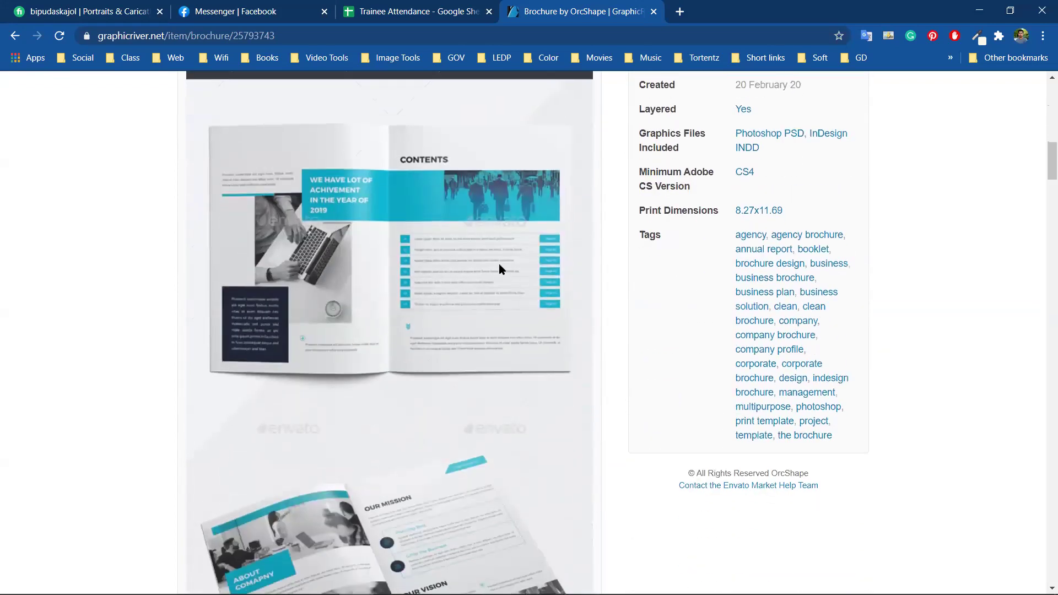
{"action": "scroll", "coordinate": [400, 368], "scroll_direction": "down", "scroll_amount": 3}
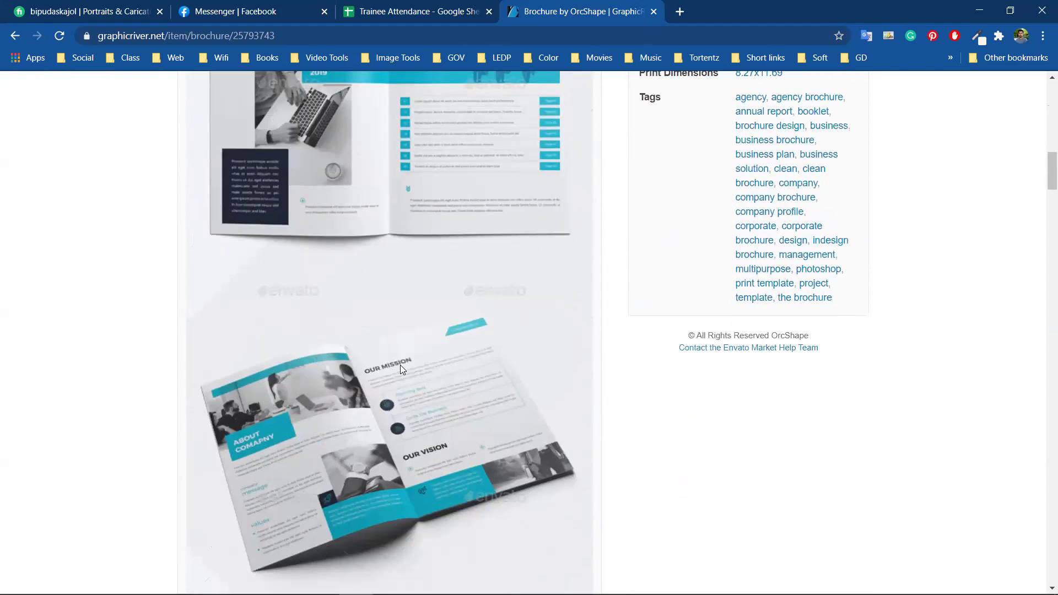
{"action": "scroll", "coordinate": [400, 368], "scroll_direction": "down", "scroll_amount": 2}
{"action": "scroll", "coordinate": [400, 366], "scroll_direction": "down", "scroll_amount": 3}
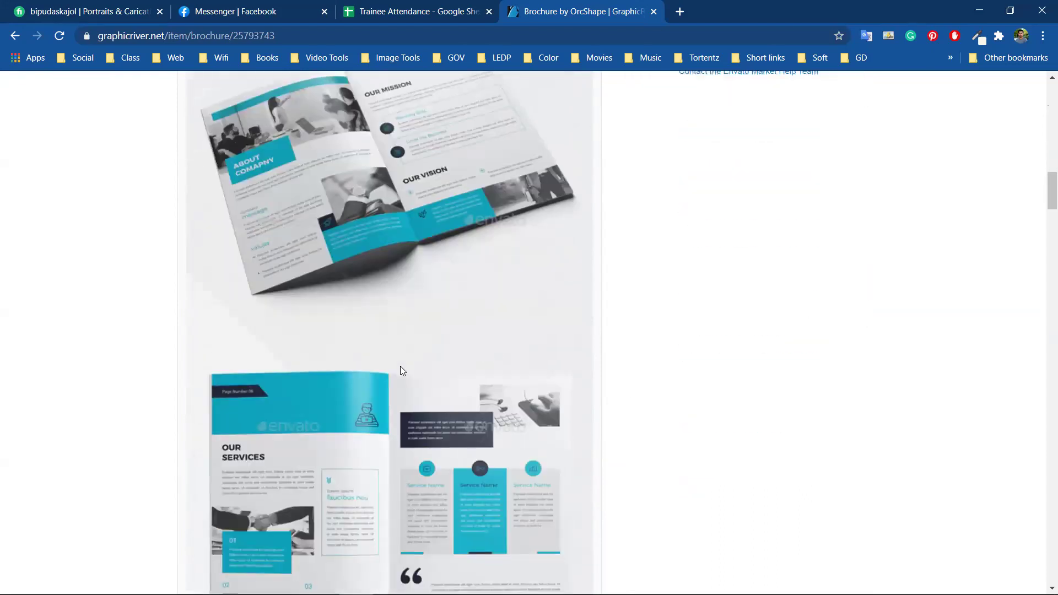
{"action": "scroll", "coordinate": [400, 366], "scroll_direction": "down", "scroll_amount": 3}
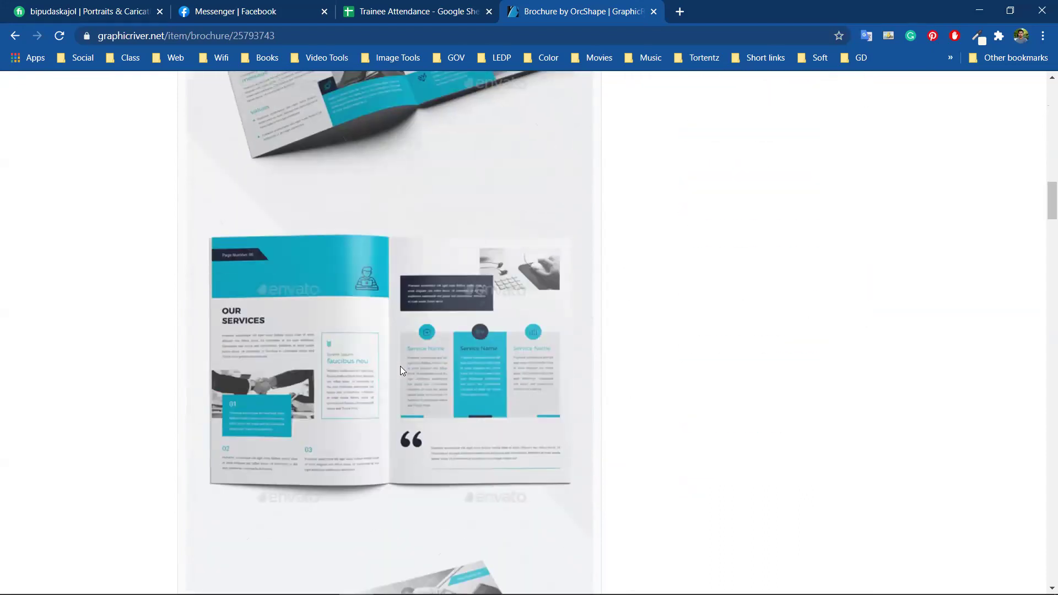
{"action": "scroll", "coordinate": [400, 366], "scroll_direction": "down", "scroll_amount": 3}
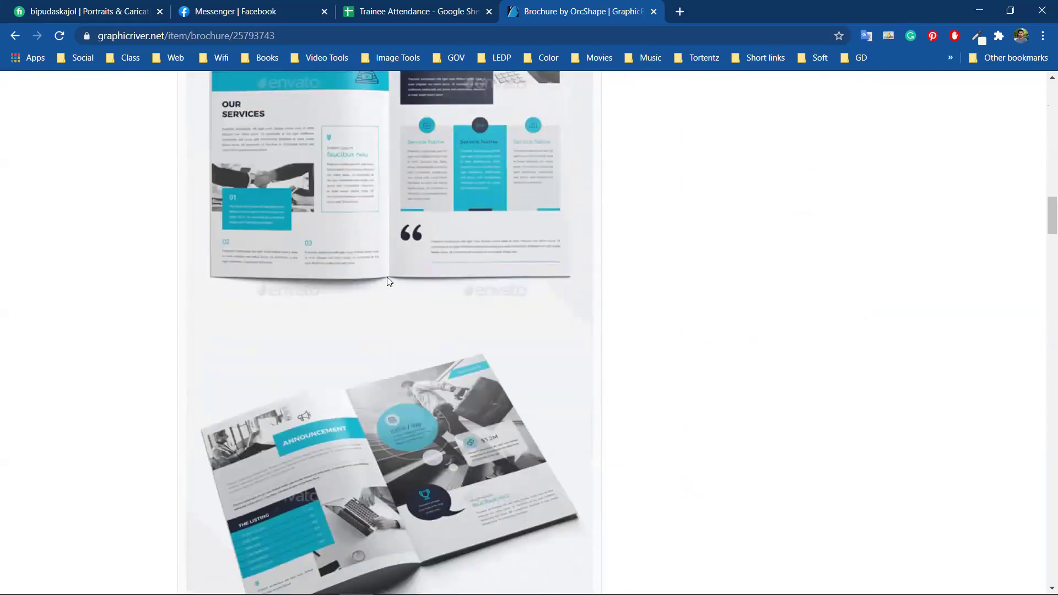
{"action": "scroll", "coordinate": [360, 370], "scroll_direction": "up", "scroll_amount": 3}
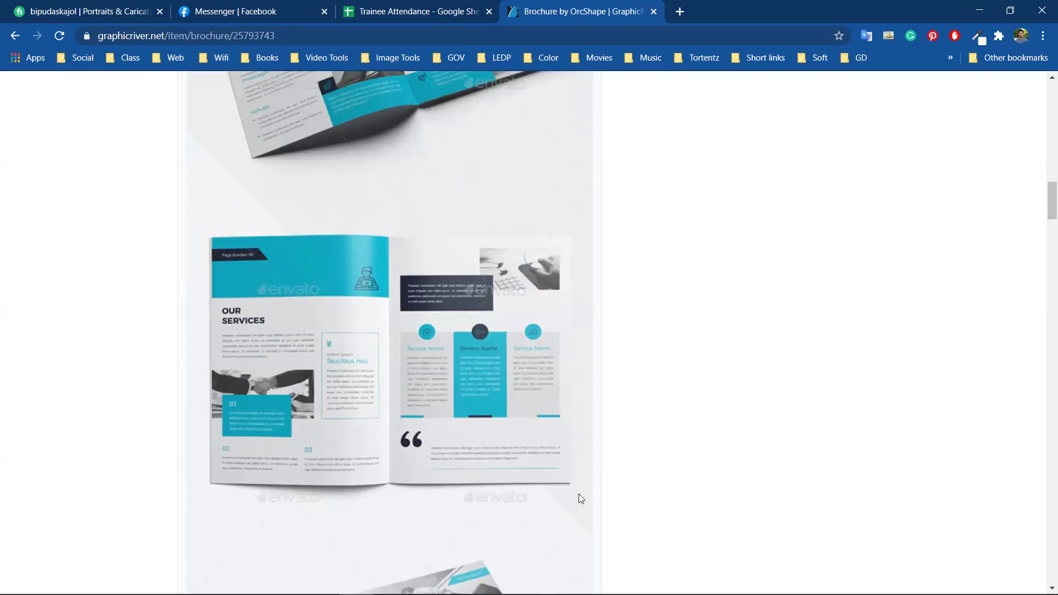
{"action": "scroll", "coordinate": [238, 367], "scroll_direction": "down", "scroll_amount": 4}
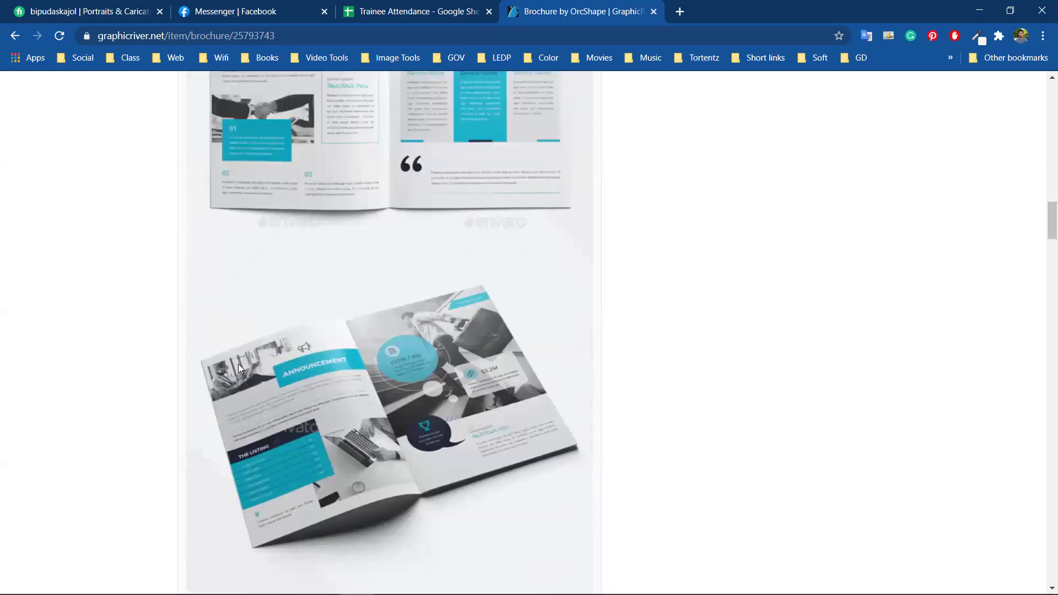
Examine the layouts of the team, company projects, work process, valuable clients and chart spreads.
{"action": "scroll", "coordinate": [359, 413], "scroll_direction": "down", "scroll_amount": 12}
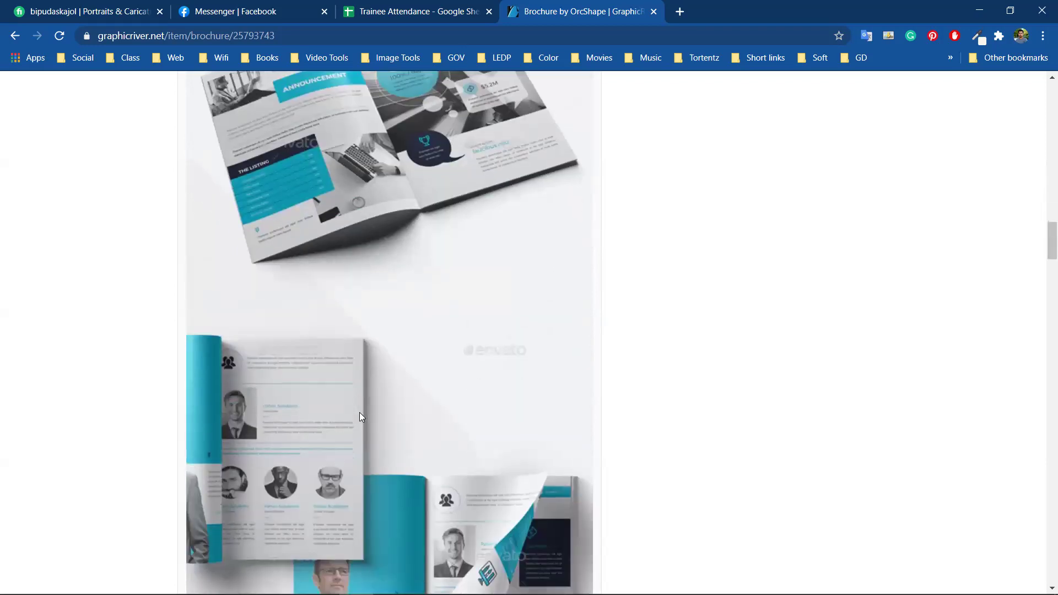
{"action": "scroll", "coordinate": [359, 417], "scroll_direction": "down", "scroll_amount": 3}
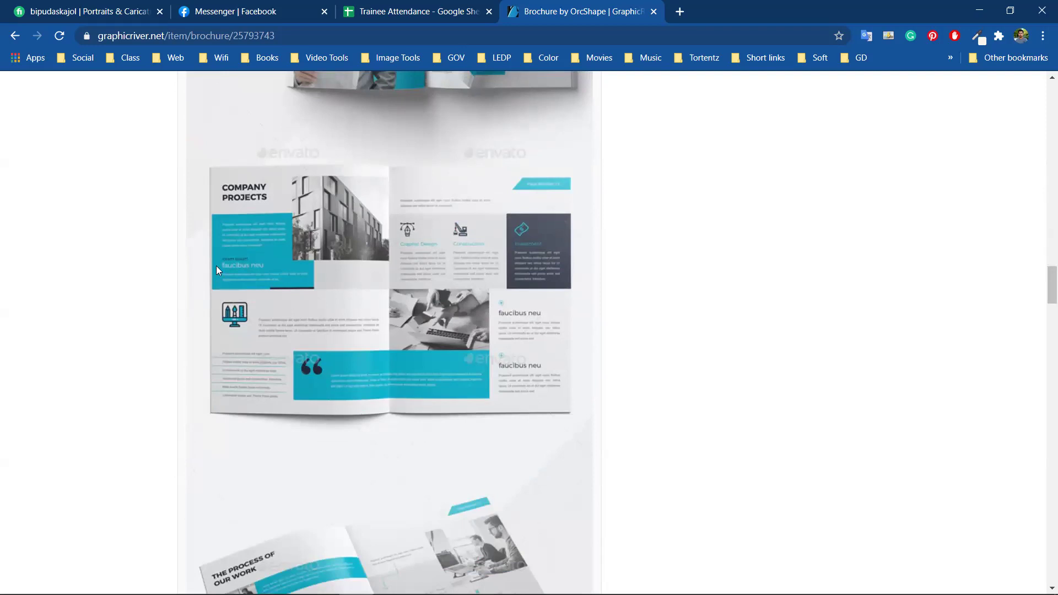
{"action": "scroll", "coordinate": [313, 402], "scroll_direction": "down", "scroll_amount": 3}
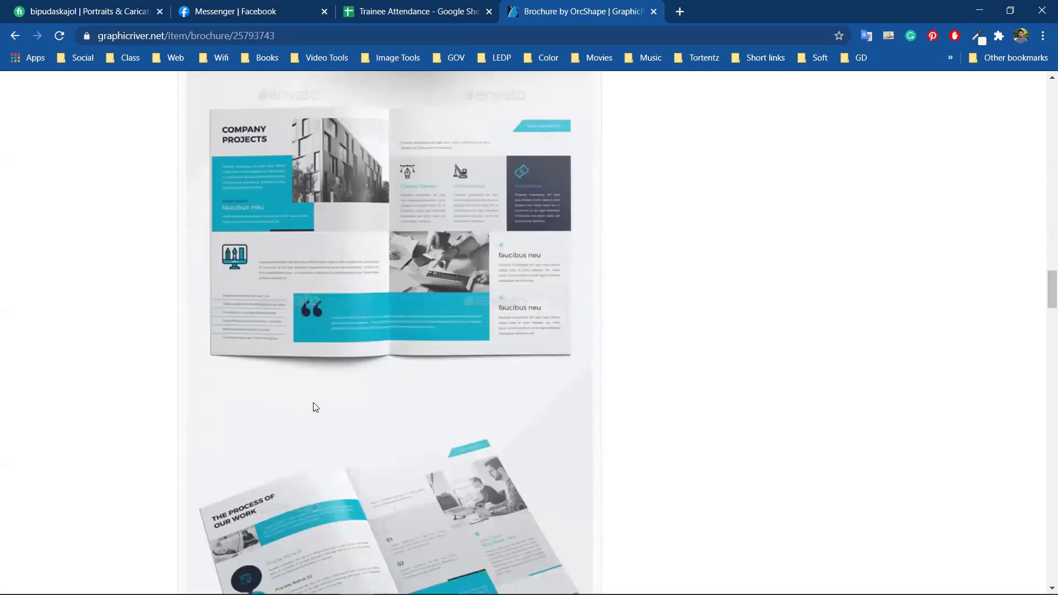
{"action": "scroll", "coordinate": [311, 479], "scroll_direction": "down", "scroll_amount": 5}
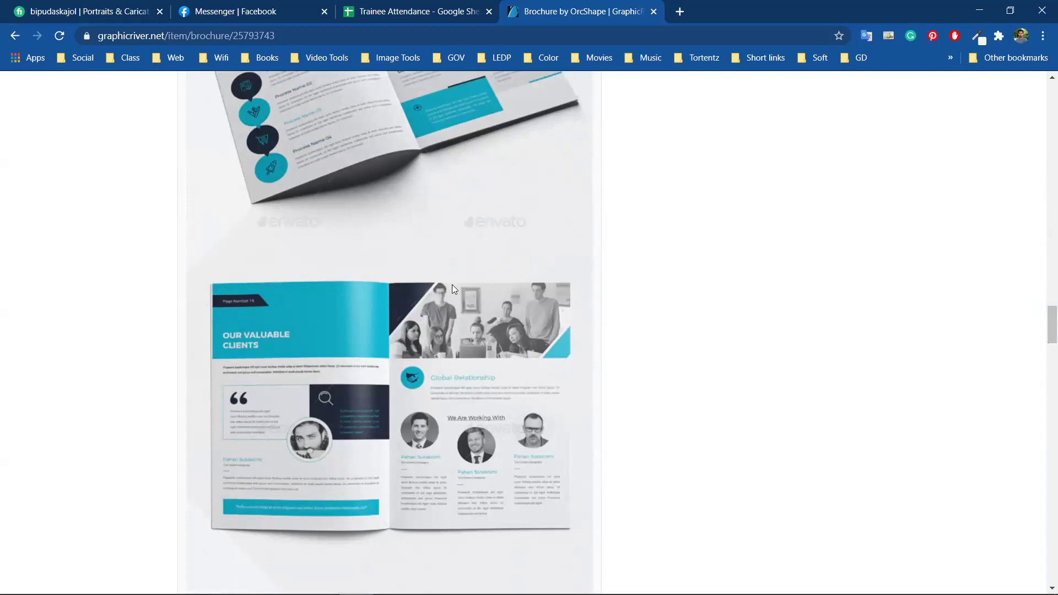
{"action": "scroll", "coordinate": [568, 408], "scroll_direction": "down", "scroll_amount": 1}
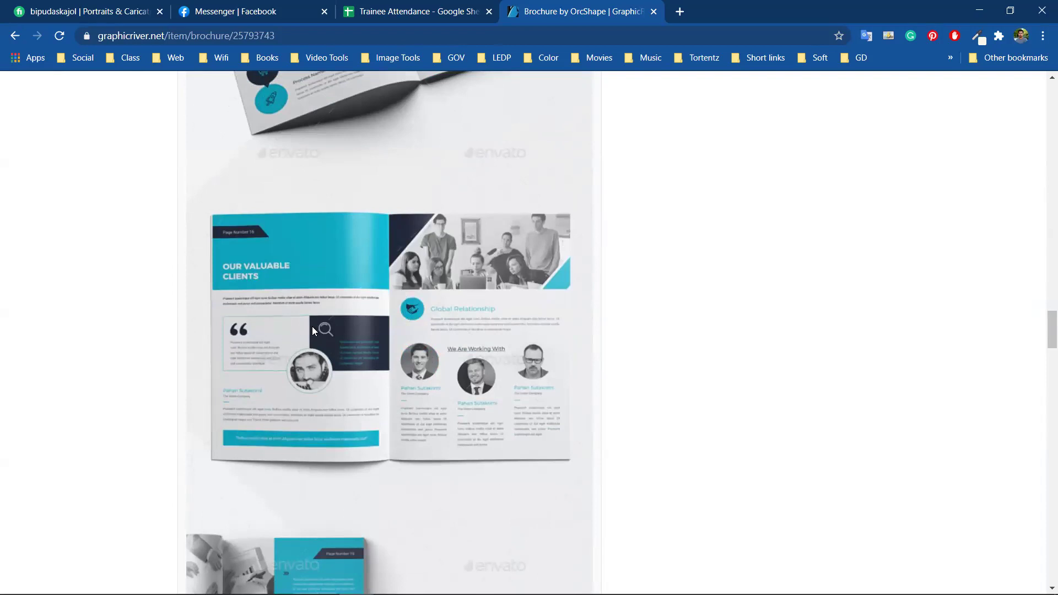
{"action": "scroll", "coordinate": [312, 329], "scroll_direction": "down", "scroll_amount": 5}
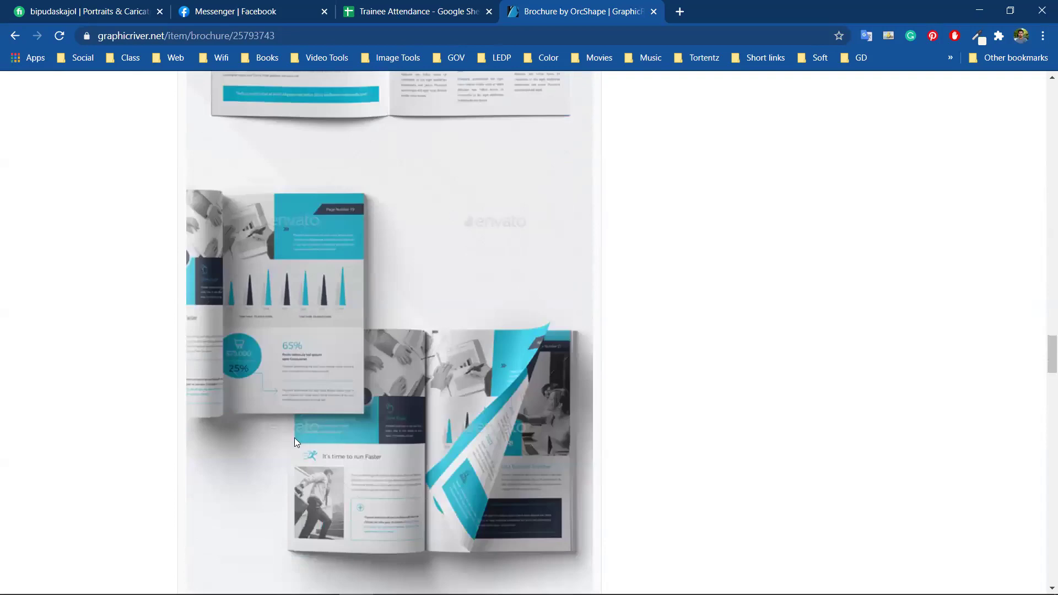
{"action": "scroll", "coordinate": [320, 416], "scroll_direction": "up", "scroll_amount": 4}
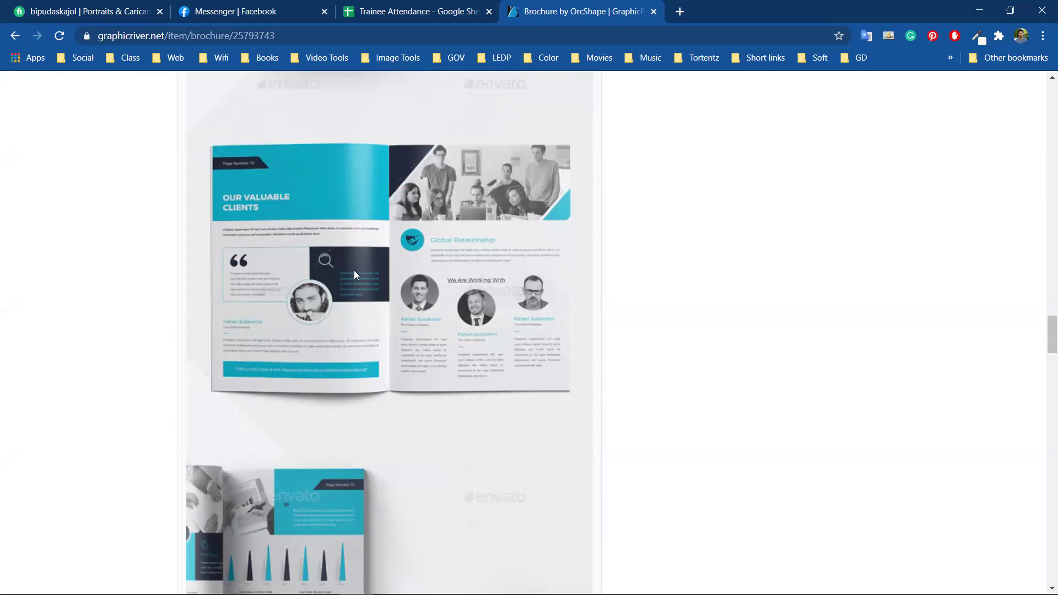
{"action": "scroll", "coordinate": [378, 305], "scroll_direction": "down", "scroll_amount": 5}
{"action": "scroll", "coordinate": [378, 305], "scroll_direction": "up", "scroll_amount": 5}
{"action": "scroll", "coordinate": [378, 304], "scroll_direction": "down", "scroll_amount": 3}
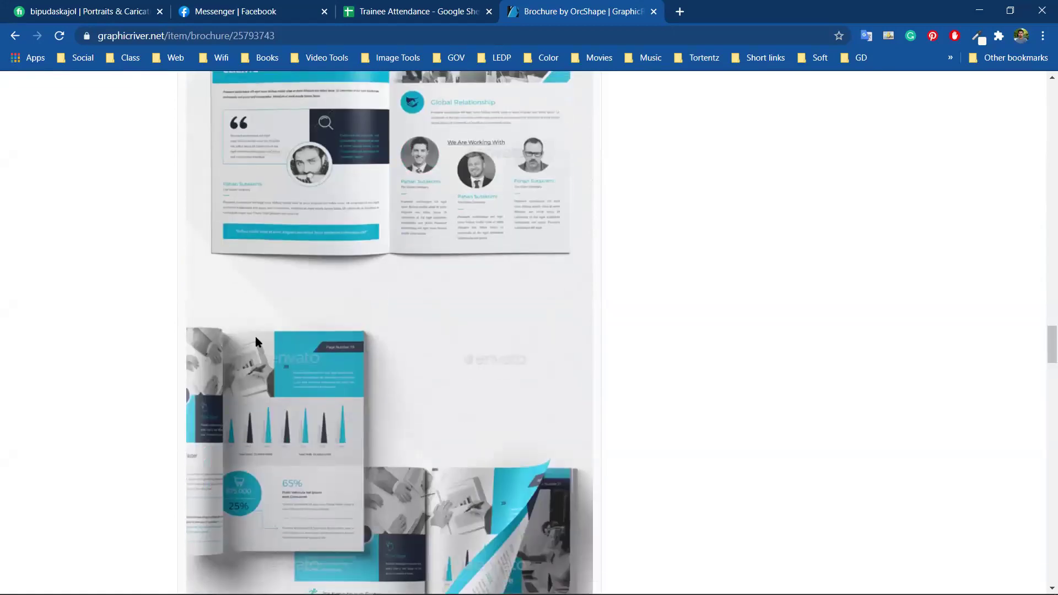
Look over the future plan spread and the overview of all the brochure's pages.
{"action": "scroll", "coordinate": [358, 427], "scroll_direction": "down", "scroll_amount": 10}
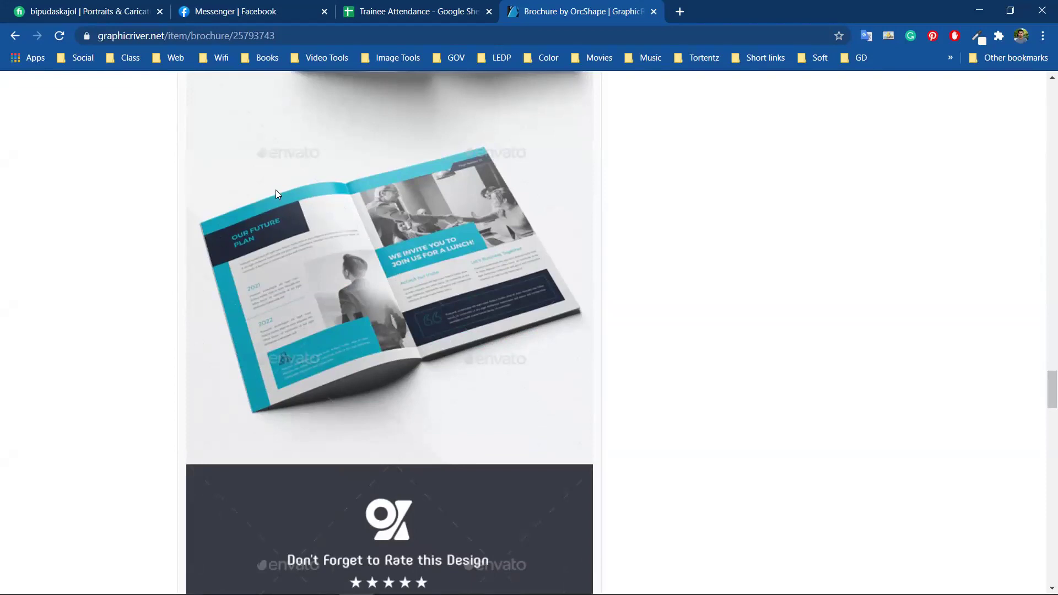
{"action": "scroll", "coordinate": [489, 374], "scroll_direction": "down", "scroll_amount": 12}
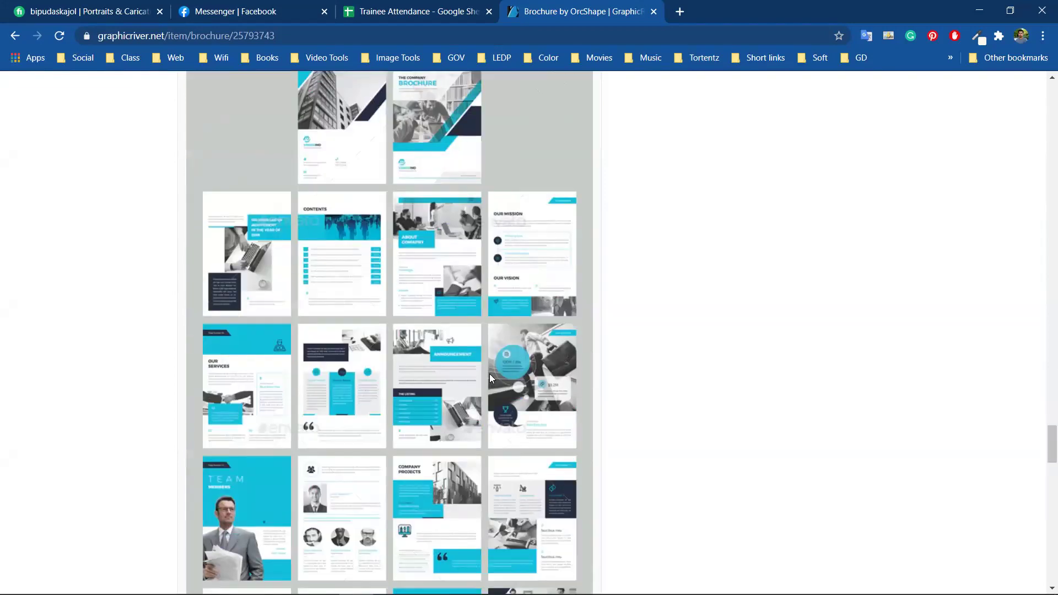
{"action": "scroll", "coordinate": [482, 375], "scroll_direction": "down", "scroll_amount": 5}
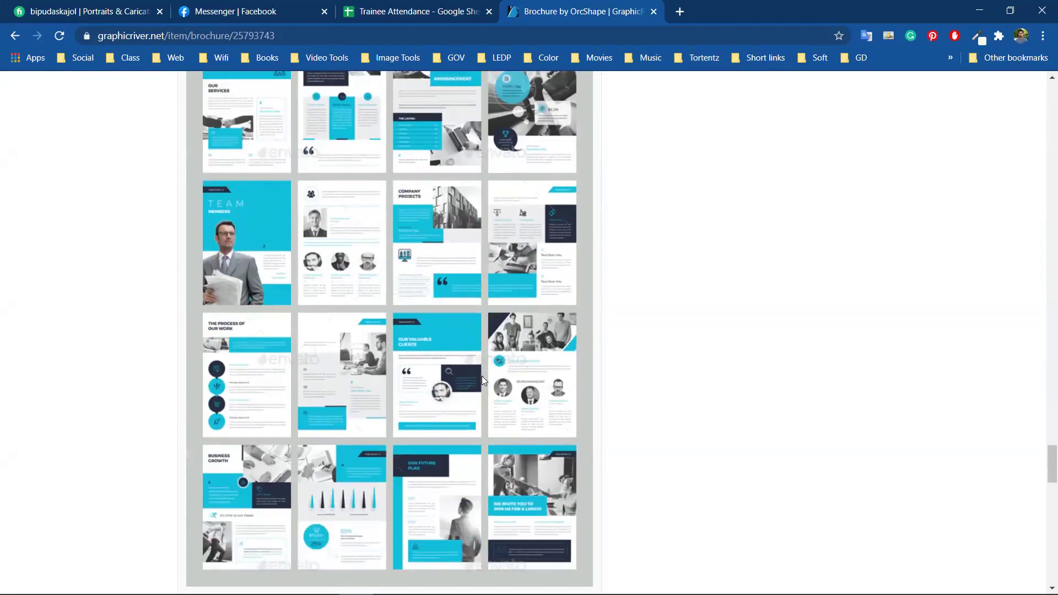
Switch to Photoshop and scale the lower-right red corner shape to 100.85% to cover the gap at the canvas edge.
{"action": "left_click", "coordinate": [979, 9]}
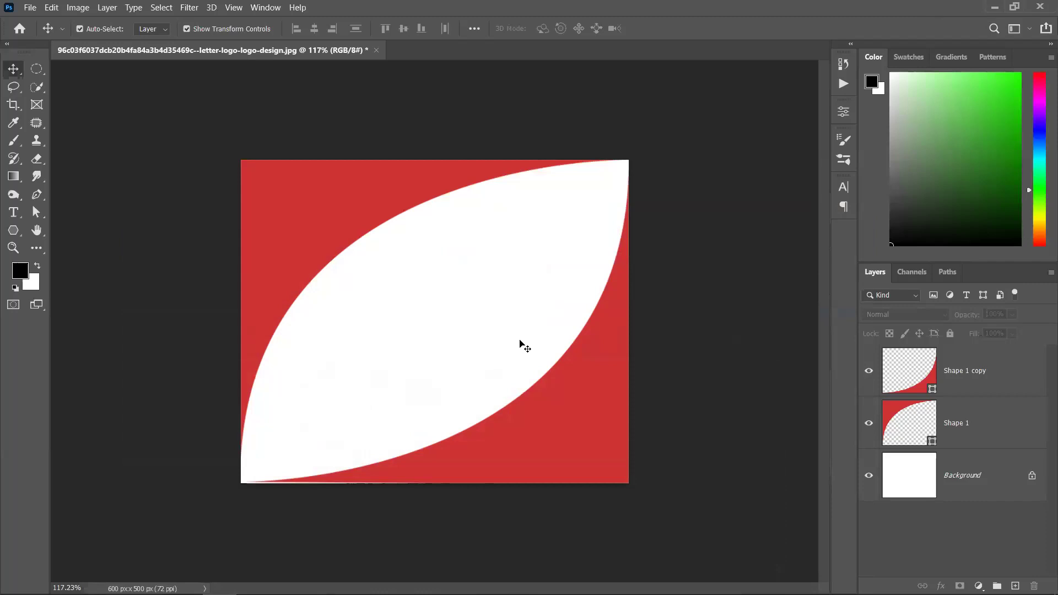
{"action": "left_click", "coordinate": [556, 430]}
{"action": "key", "text": "ctrl+t"}
{"action": "left_click_drag", "start_coordinate": [241, 483], "coordinate": [237, 488]}
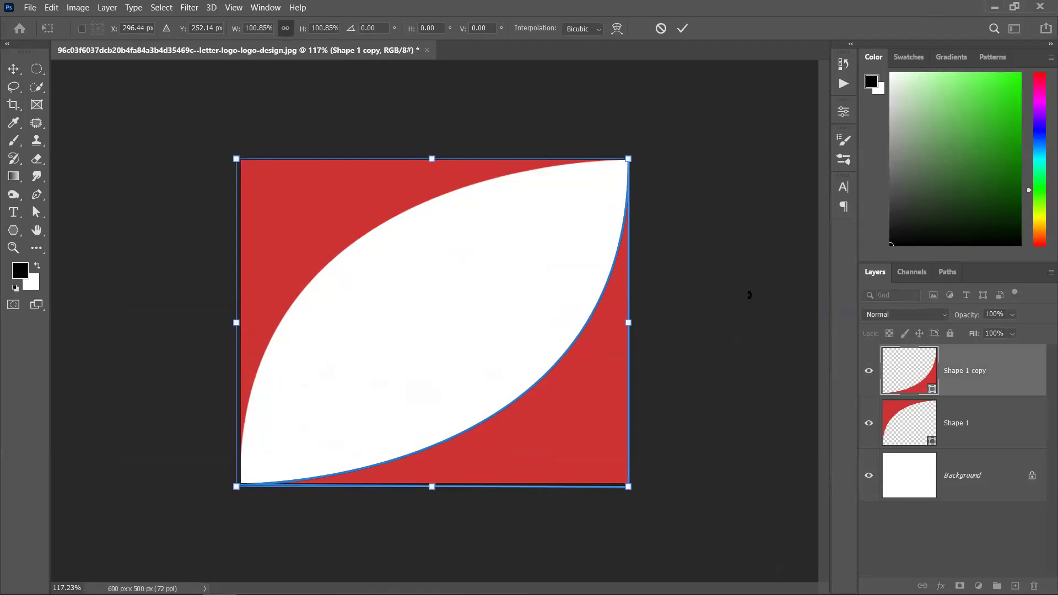
{"action": "left_click", "coordinate": [683, 28]}
{"action": "left_click", "coordinate": [727, 184]}
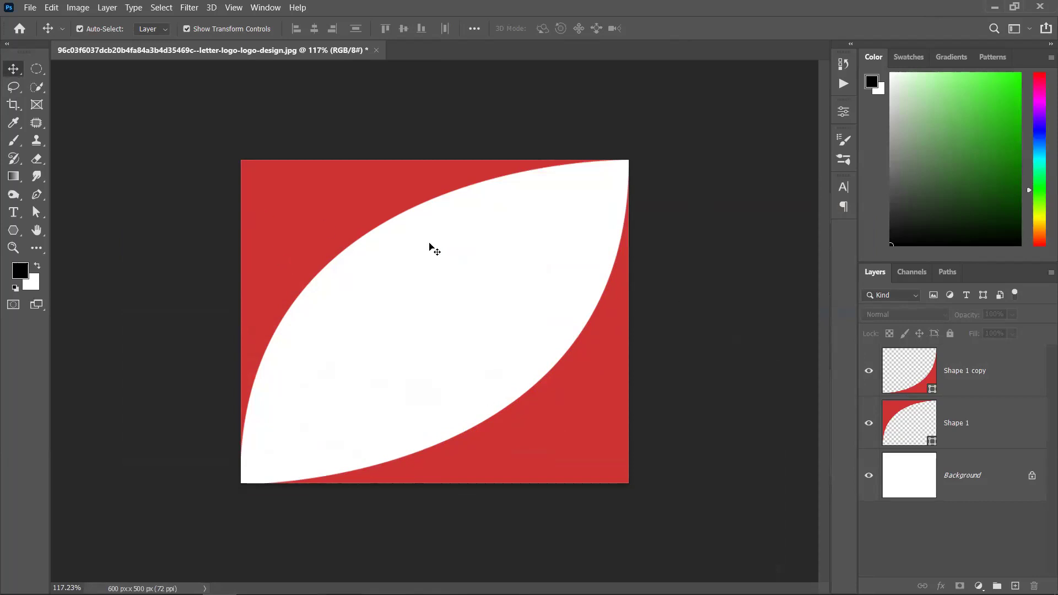
Move the copied red corner shape up and left over the original and scale it down to 59.95%.
{"action": "left_click_drag", "start_coordinate": [576, 414], "coordinate": [440, 357]}
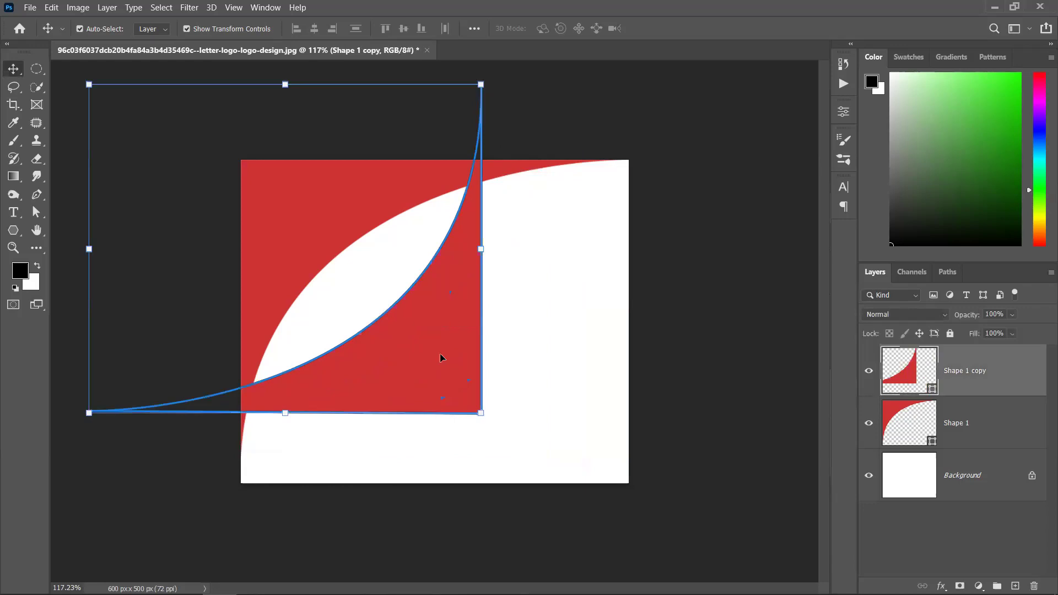
{"action": "left_click_drag", "start_coordinate": [480, 85], "coordinate": [357, 258]}
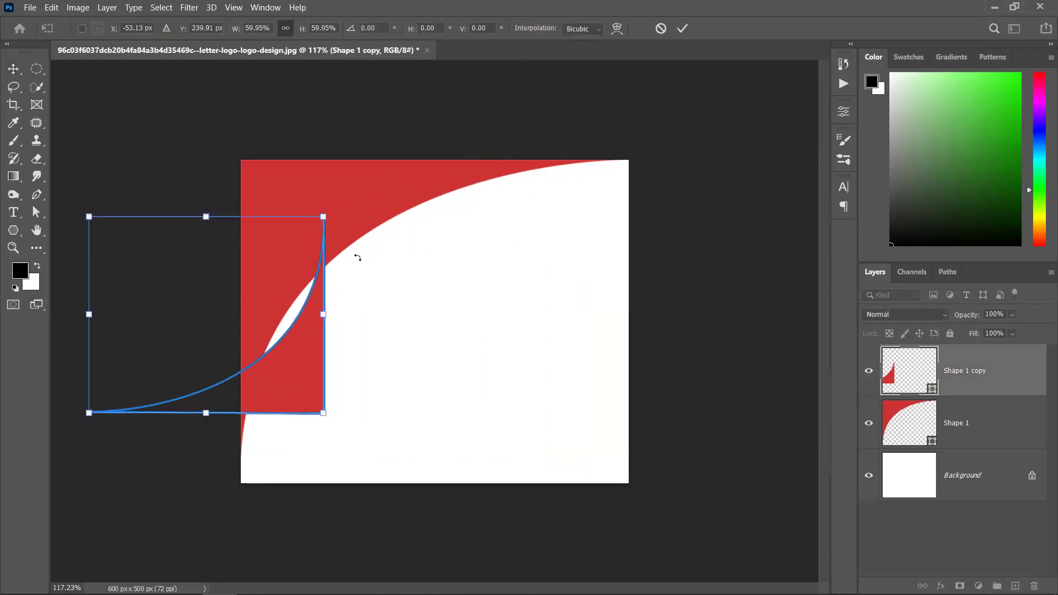
{"action": "key", "text": "Return"}
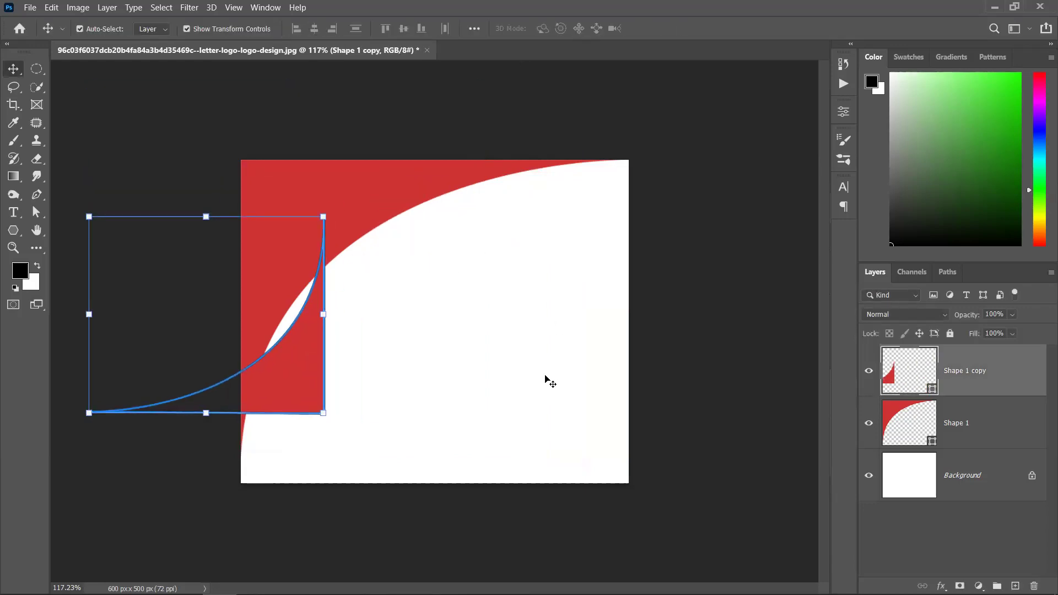
Delete the Shape 1 copy layer and activate the Pen tool in Path mode.
{"action": "key", "text": "Delete"}
{"action": "left_click", "coordinate": [774, 281]}
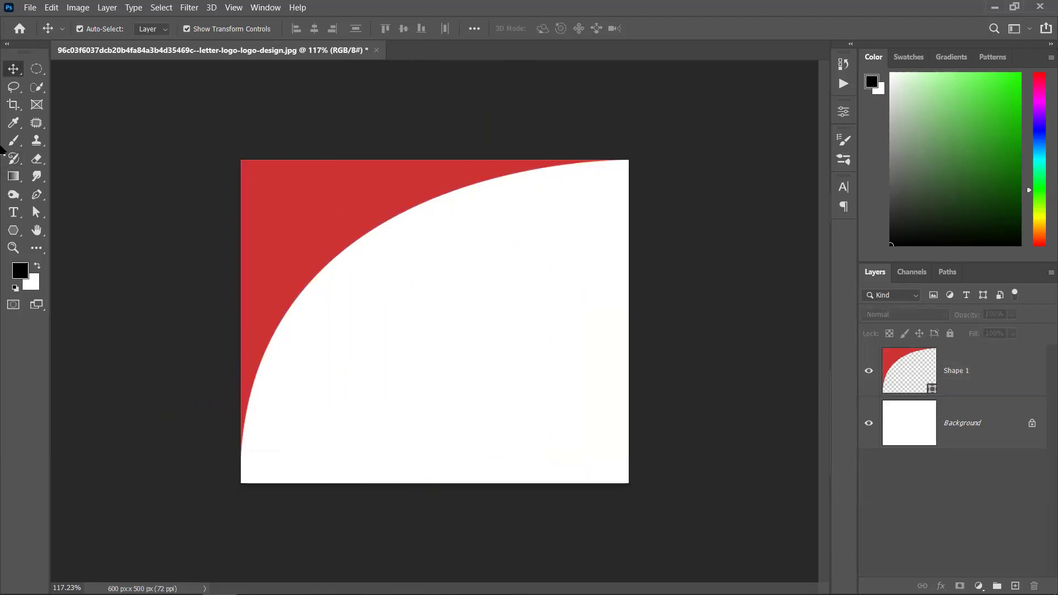
{"action": "left_click", "coordinate": [36, 194]}
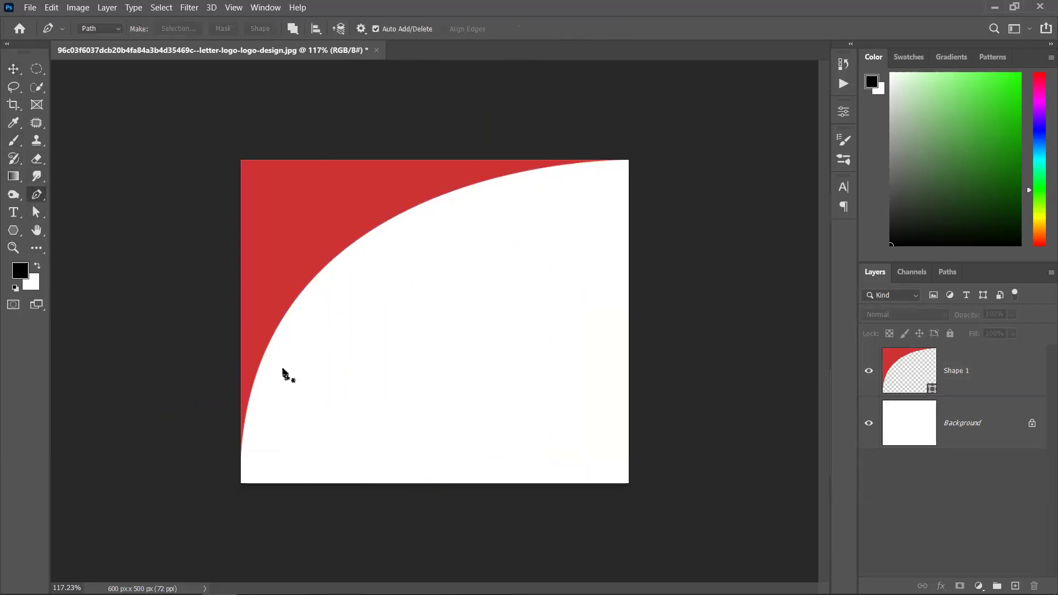
Draw a closed path along the canvas's bottom, flat then sloping to the lower-right corner, and convert it to a black shape.
{"action": "left_click", "coordinate": [242, 437]}
{"action": "left_click", "coordinate": [475, 436]}
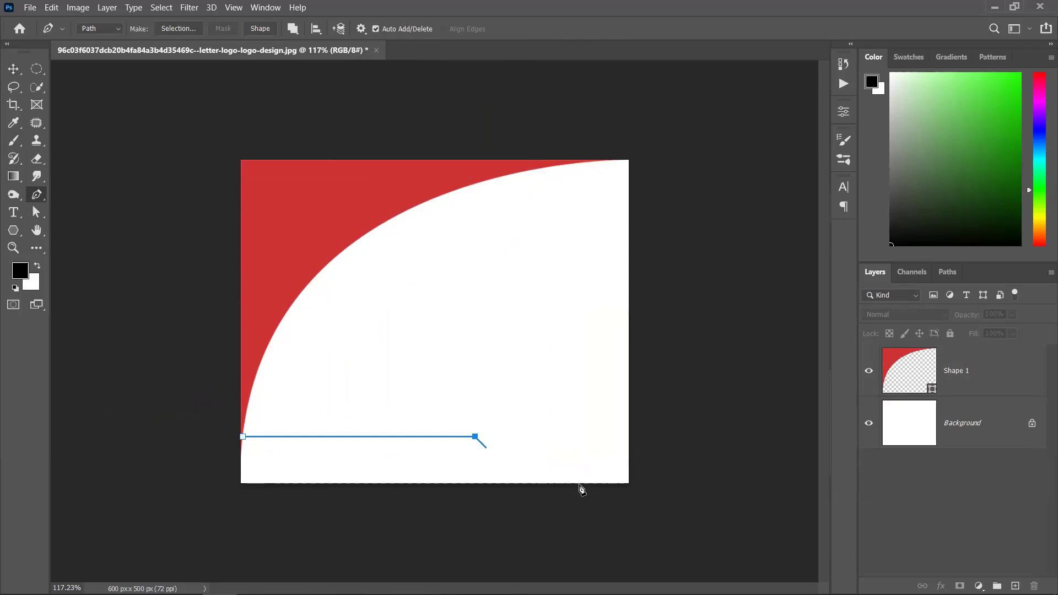
{"action": "left_click", "coordinate": [629, 483]}
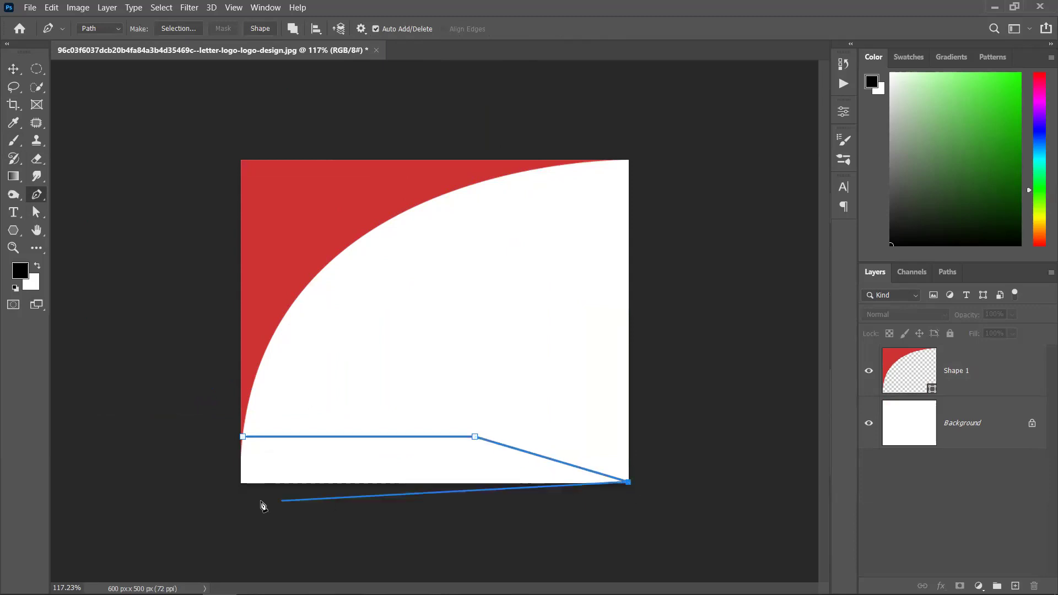
{"action": "left_click", "coordinate": [242, 484]}
{"action": "left_click", "coordinate": [243, 436]}
{"action": "left_click", "coordinate": [260, 29]}
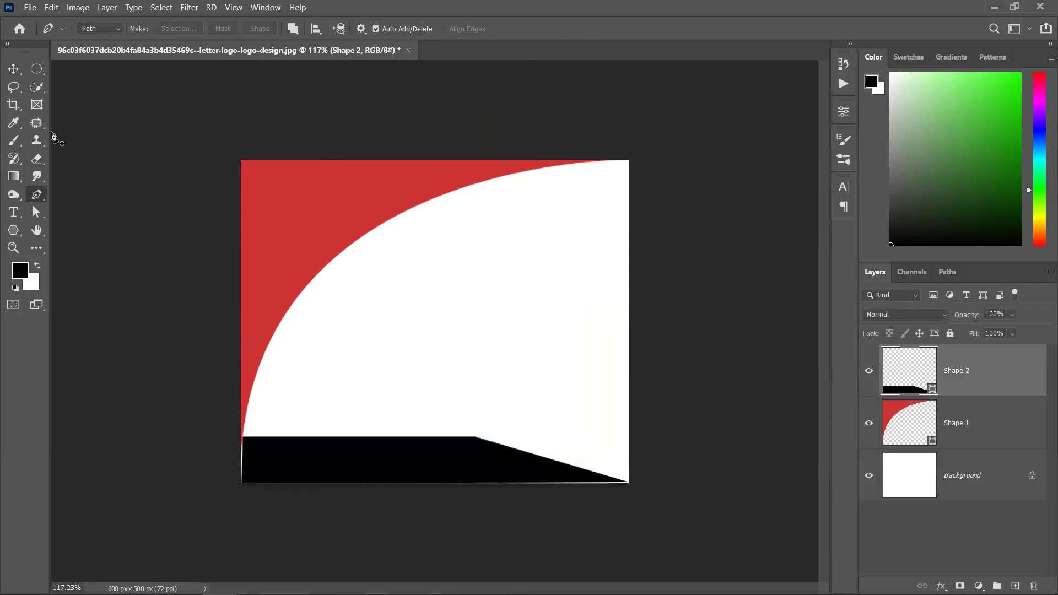
Scale the black bottom shape proportionally to 125.32% so it covers the gaps at the canvas edges.
{"action": "left_click", "coordinate": [10, 66]}
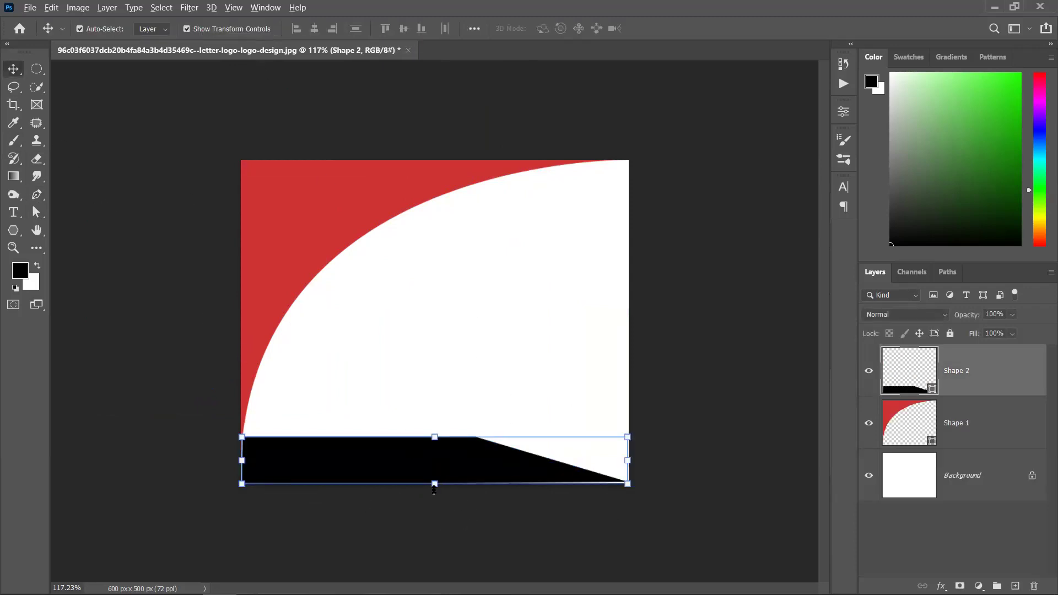
{"action": "left_click", "coordinate": [435, 496]}
{"action": "left_click_drag", "start_coordinate": [435, 497], "coordinate": [435, 499]}
{"action": "left_click_drag", "start_coordinate": [434, 491], "coordinate": [434, 490]}
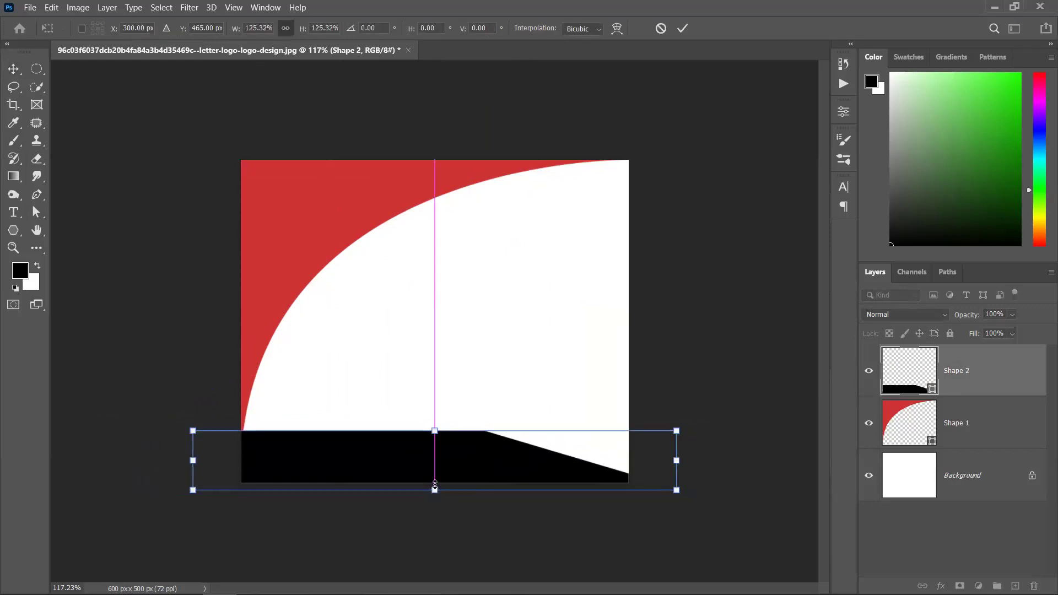
{"action": "left_click", "coordinate": [682, 28]}
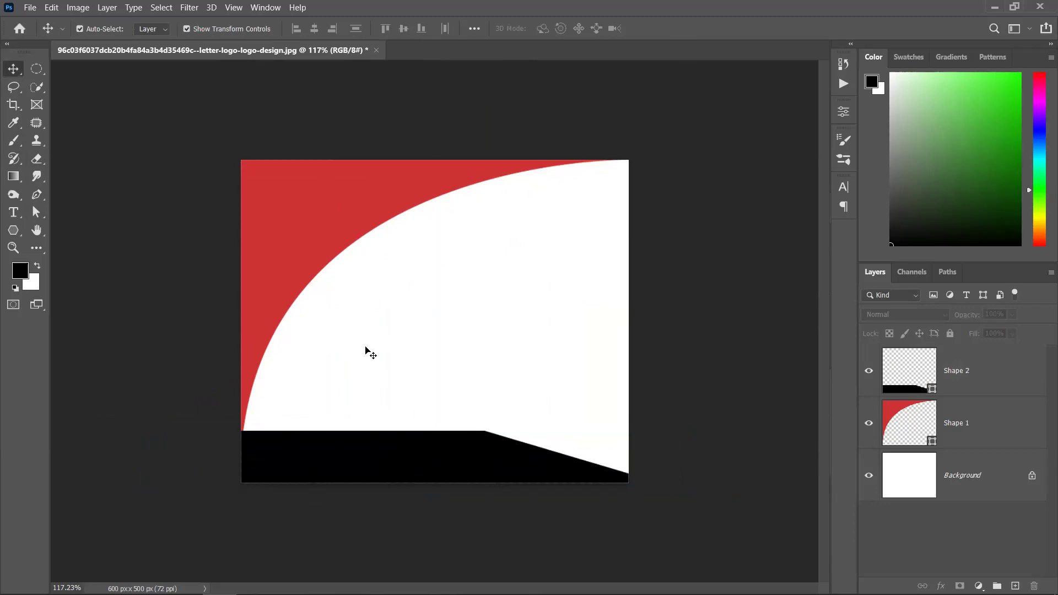
{"action": "left_click", "coordinate": [37, 196]}
{"action": "left_click", "coordinate": [338, 320]}
{"action": "left_click_drag", "start_coordinate": [527, 356], "coordinate": [656, 423]}
{"action": "key", "text": "ctrl+z"}
{"action": "key", "text": "ctrl+z"}
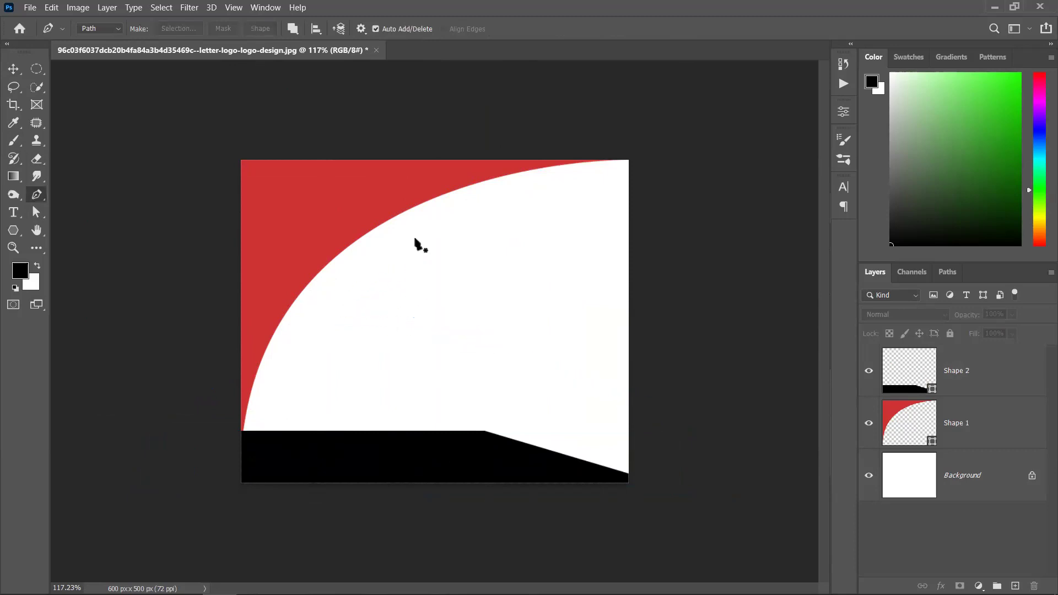
{"action": "left_click_drag", "start_coordinate": [395, 293], "coordinate": [378, 350]}
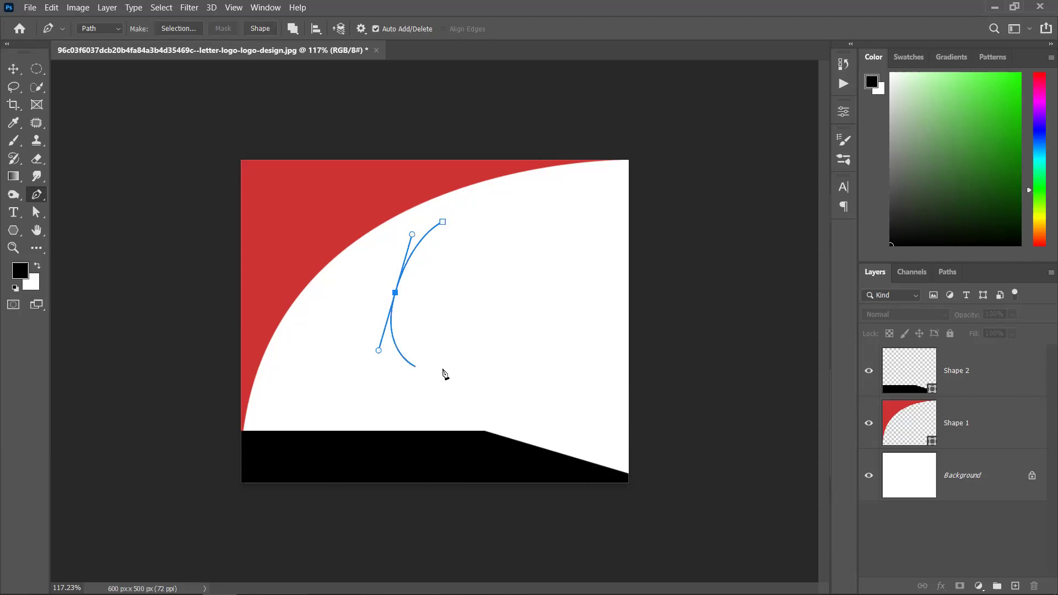
{"action": "key", "text": "ctrl+z"}
{"action": "key", "text": "ctrl+z"}
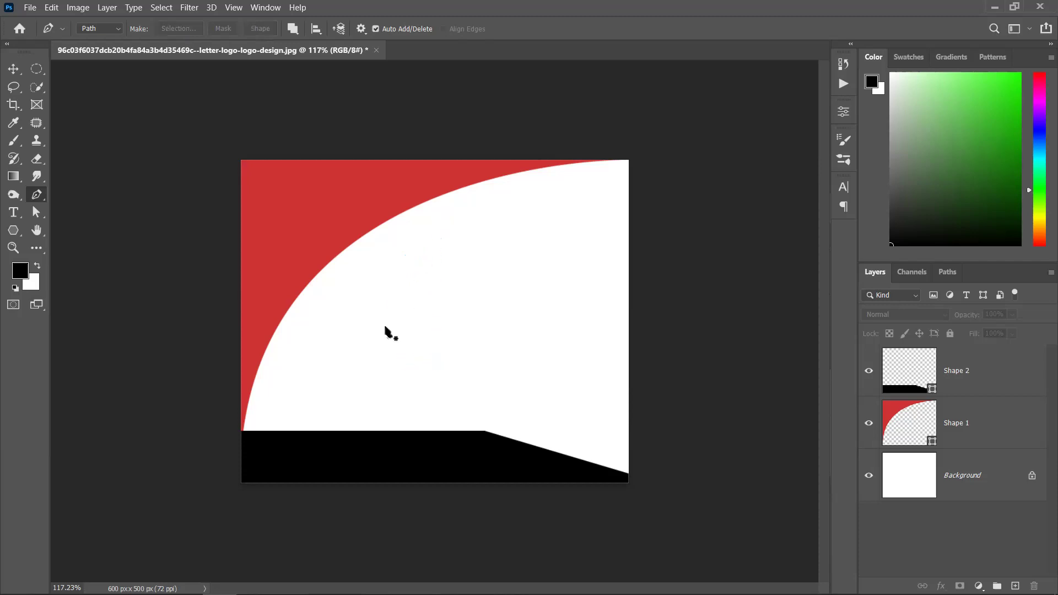
Activate the Move tool and open the acne-5561750 photo from New folder.
{"action": "left_click", "coordinate": [12, 69]}
{"action": "left_click", "coordinate": [344, 194]}
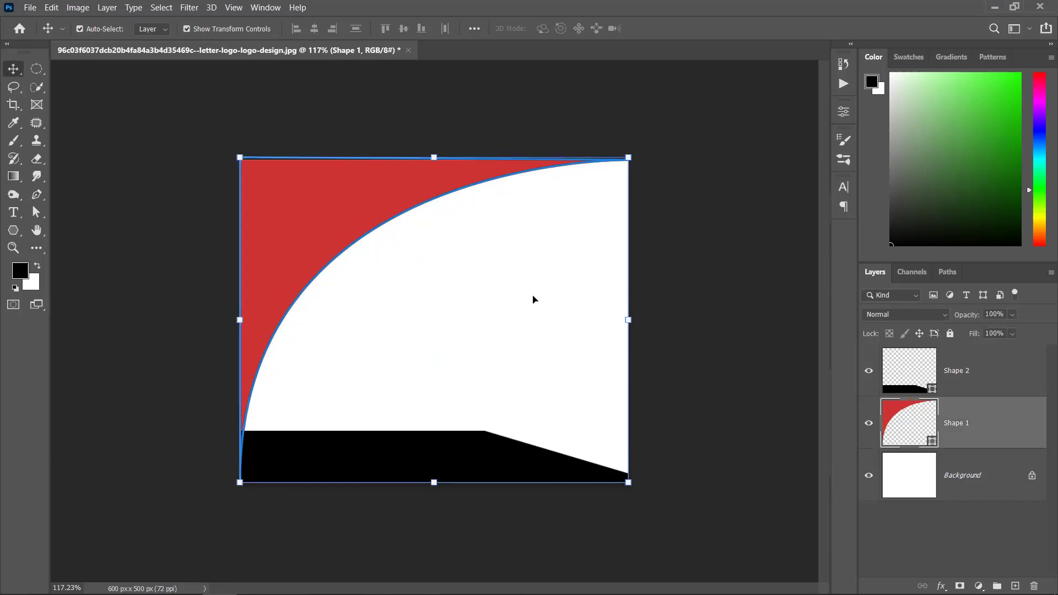
{"action": "left_click", "coordinate": [430, 230]}
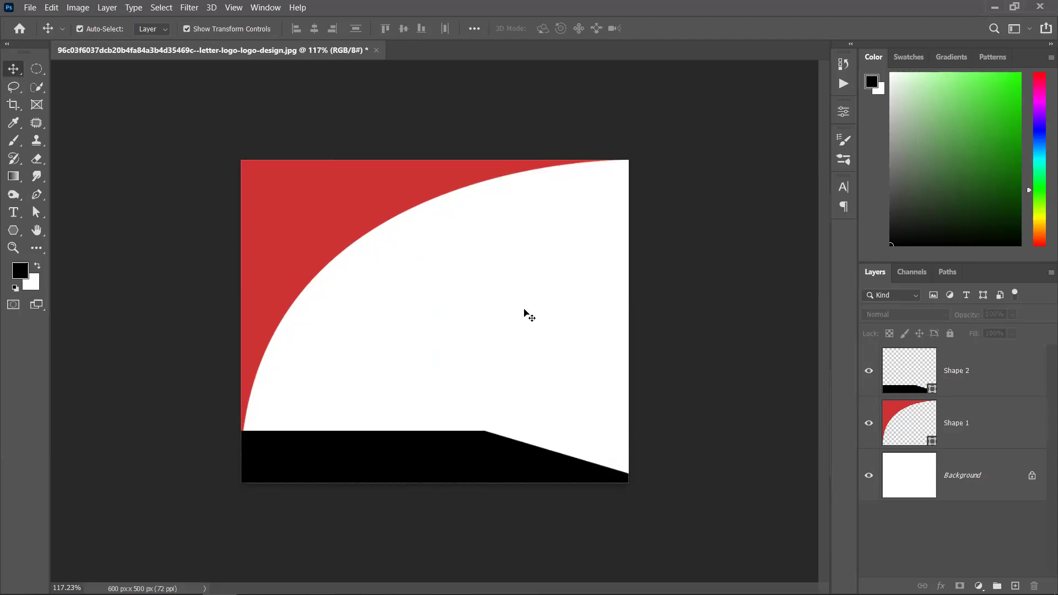
{"action": "left_click", "coordinate": [30, 8]}
{"action": "left_click", "coordinate": [50, 32]}
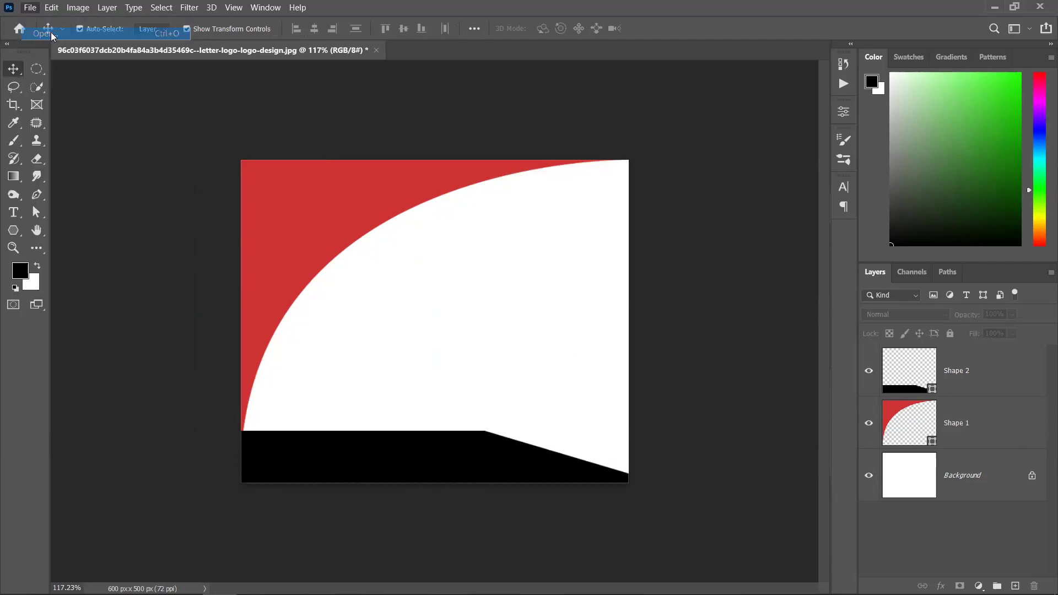
{"action": "left_click", "coordinate": [392, 127]}
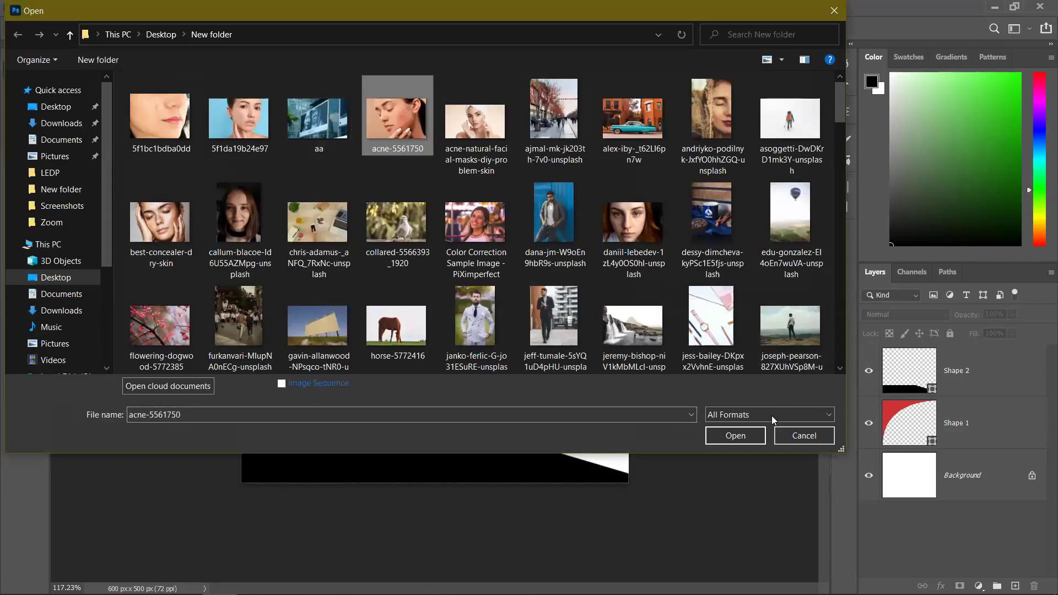
{"action": "left_click", "coordinate": [737, 436]}
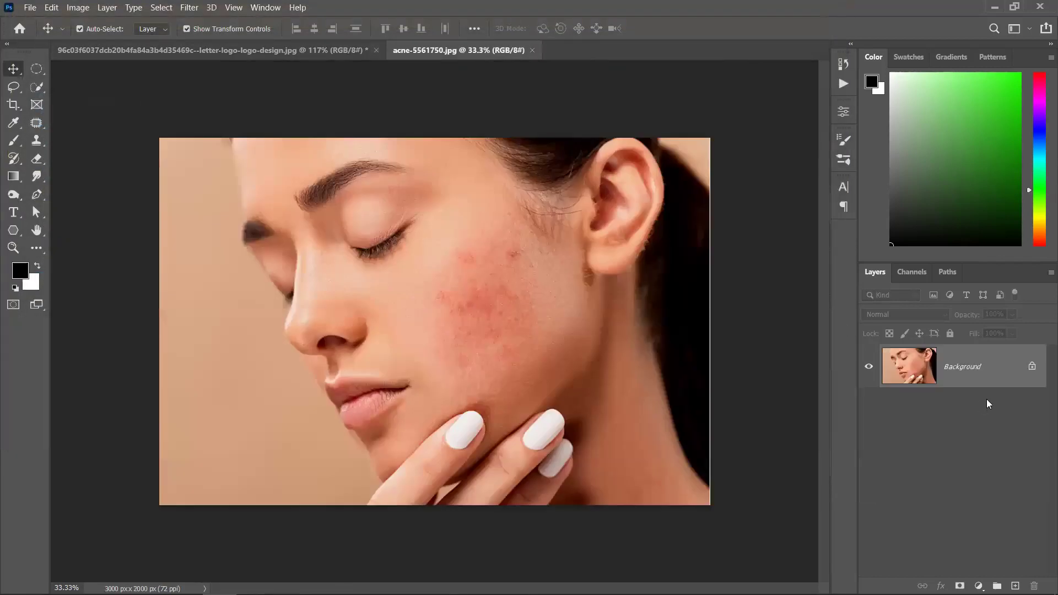
Copy the unlocked photo into the logo document and scale it down to 23.33%.
{"action": "left_click", "coordinate": [1033, 367]}
{"action": "left_click_drag", "start_coordinate": [448, 241], "coordinate": [487, 285]}
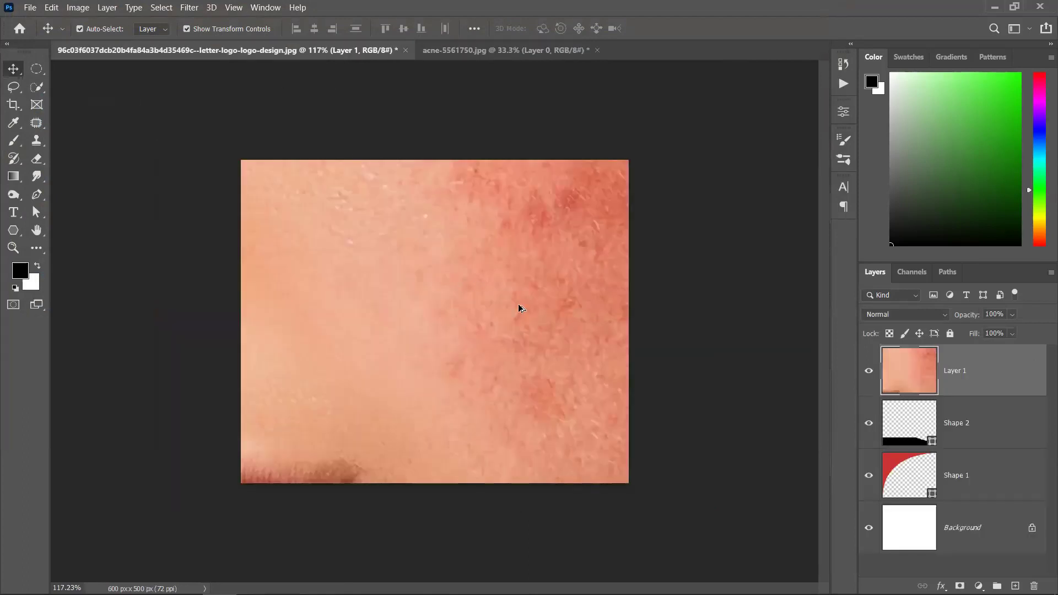
{"action": "key", "text": "ctrl+t"}
{"action": "key", "text": "ctrl+0"}
{"action": "left_click_drag", "start_coordinate": [148, 496], "coordinate": [393, 376]}
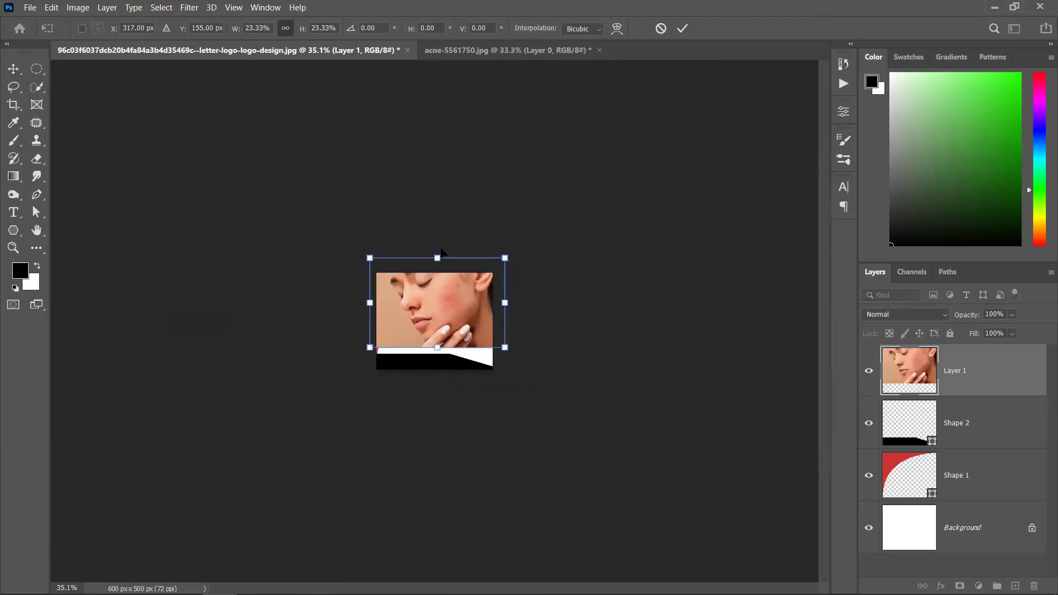
{"action": "key", "text": "Return"}
{"action": "left_click", "coordinate": [678, 219]}
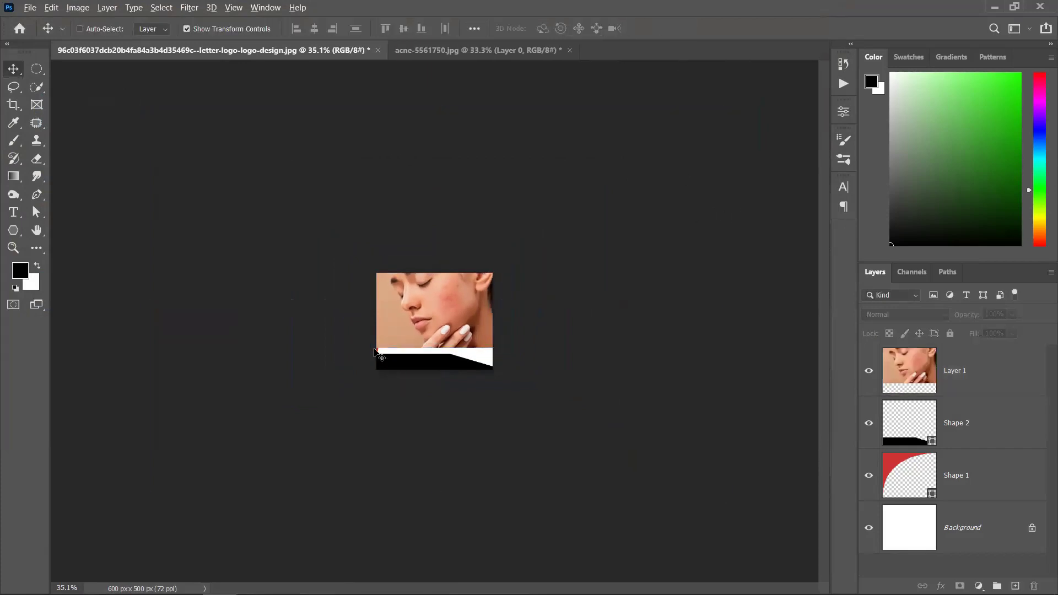
Place the photo layer beneath both shapes, directly above the Background, and position it behind the red curve and black shape.
{"action": "scroll", "coordinate": [375, 349], "scroll_direction": "up", "scroll_amount": 5}
{"action": "scroll", "coordinate": [374, 348], "scroll_direction": "up", "scroll_amount": 3}
{"action": "left_click_drag", "start_coordinate": [473, 290], "coordinate": [491, 349]}
{"action": "left_click_drag", "start_coordinate": [1012, 401], "coordinate": [1012, 496]}
{"action": "left_click_drag", "start_coordinate": [537, 356], "coordinate": [511, 333]}
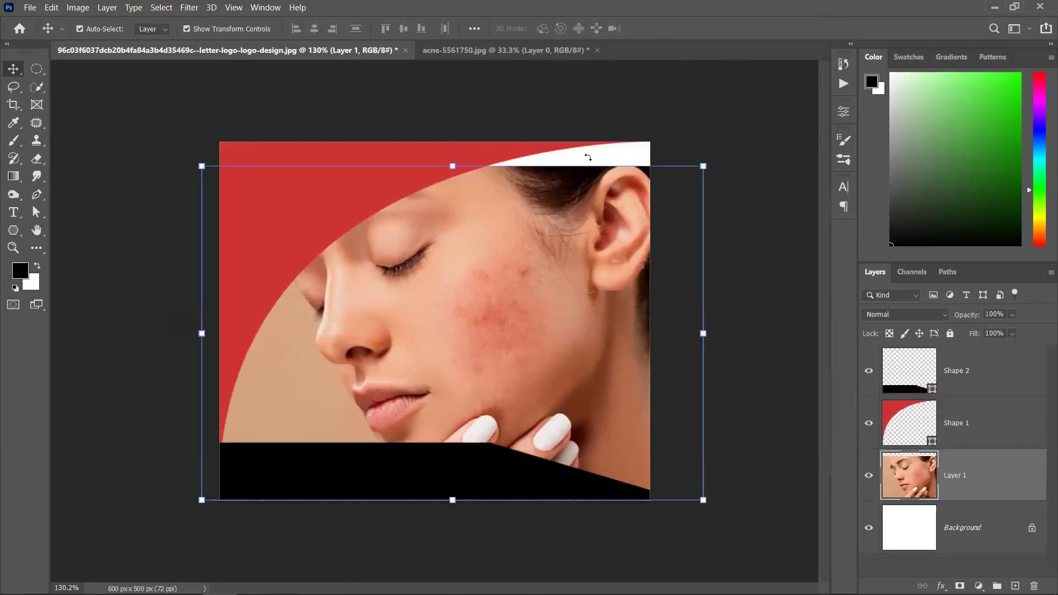
Resize the photo and shift it right so it fills the whole area between the red curve and the black shape.
{"action": "left_click_drag", "start_coordinate": [703, 333], "coordinate": [659, 333]}
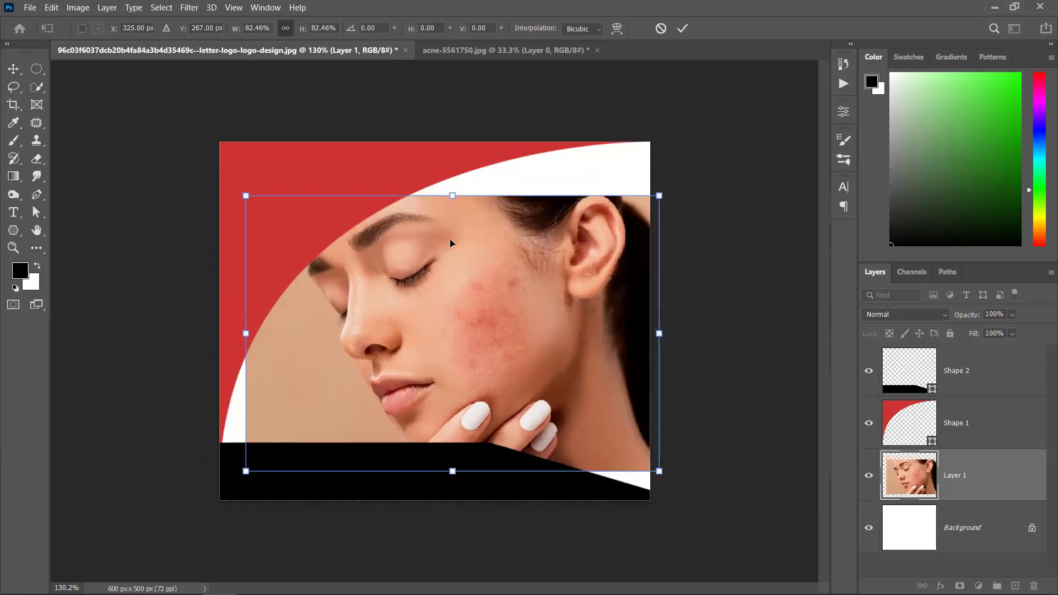
{"action": "left_click_drag", "start_coordinate": [453, 193], "coordinate": [453, 130]}
{"action": "left_click_drag", "start_coordinate": [540, 309], "coordinate": [590, 316]}
{"action": "left_click", "coordinate": [682, 29]}
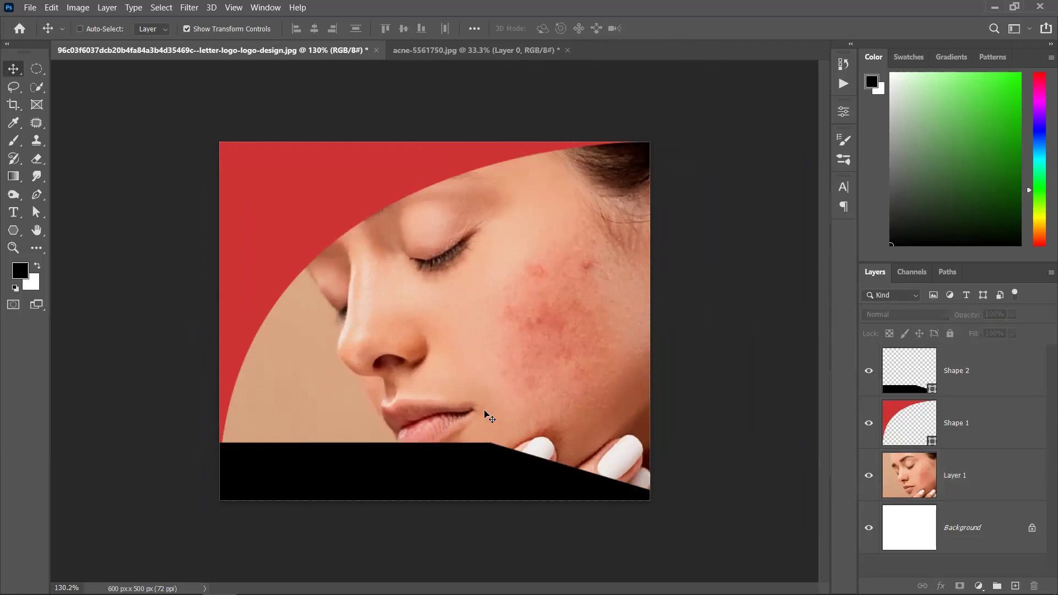
{"action": "key", "text": "ctrl+minus"}
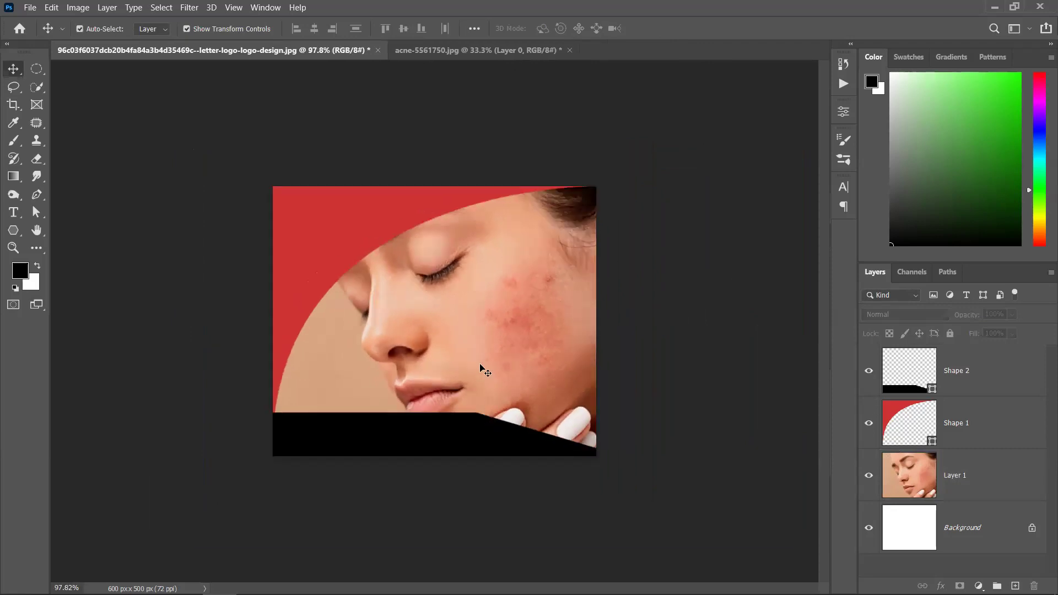
Delete the photo, red shape and Background layers, keeping only the black shape layer.
{"action": "left_click", "coordinate": [498, 322]}
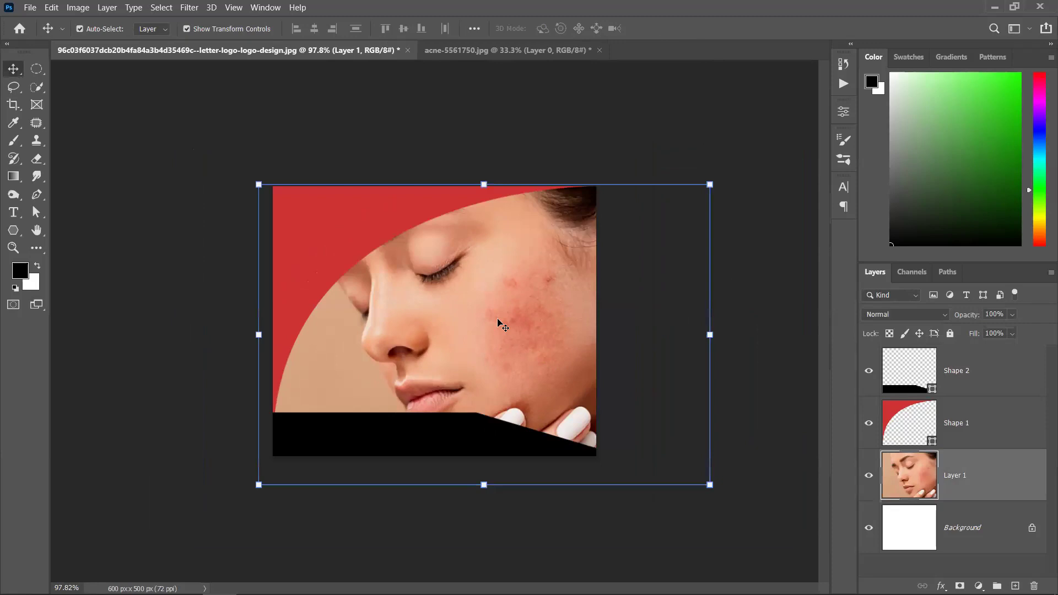
{"action": "key", "text": "Delete"}
{"action": "key", "text": "Delete"}
{"action": "key", "text": "Delete"}
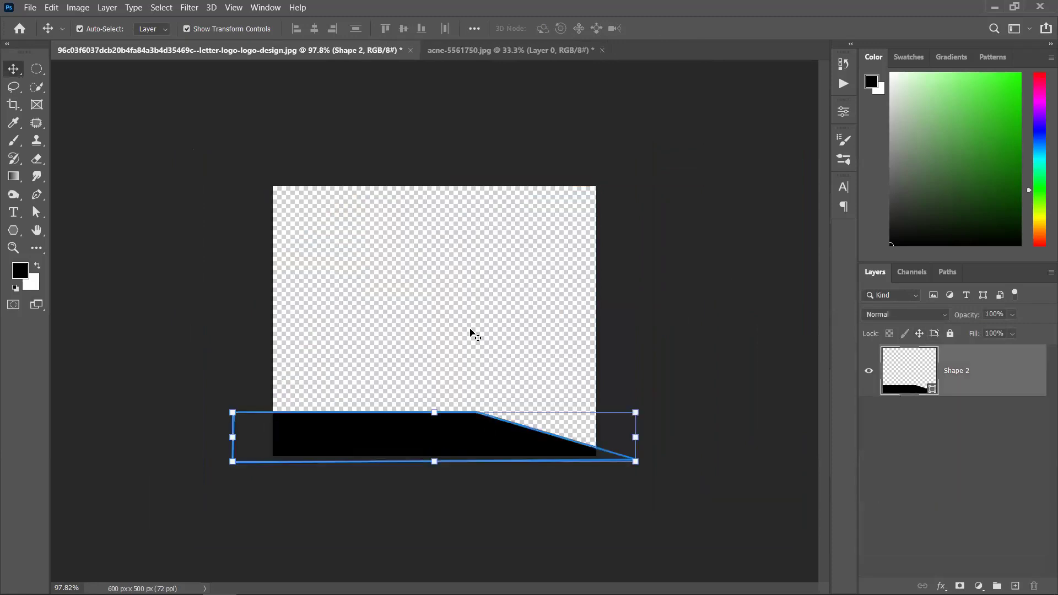
Move the black shape up to the canvas middle to inspect its outline, and return it to the bottom edge.
{"action": "left_click", "coordinate": [692, 292]}
{"action": "left_click", "coordinate": [524, 430]}
{"action": "left_click", "coordinate": [263, 212]}
{"action": "left_click_drag", "start_coordinate": [396, 437], "coordinate": [332, 333]}
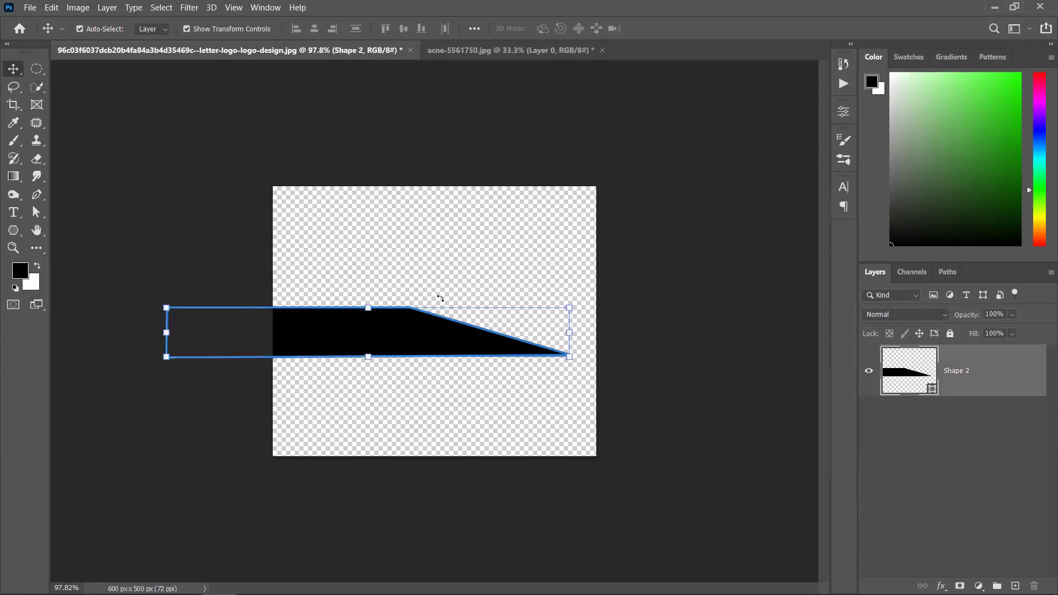
{"action": "left_click", "coordinate": [663, 314]}
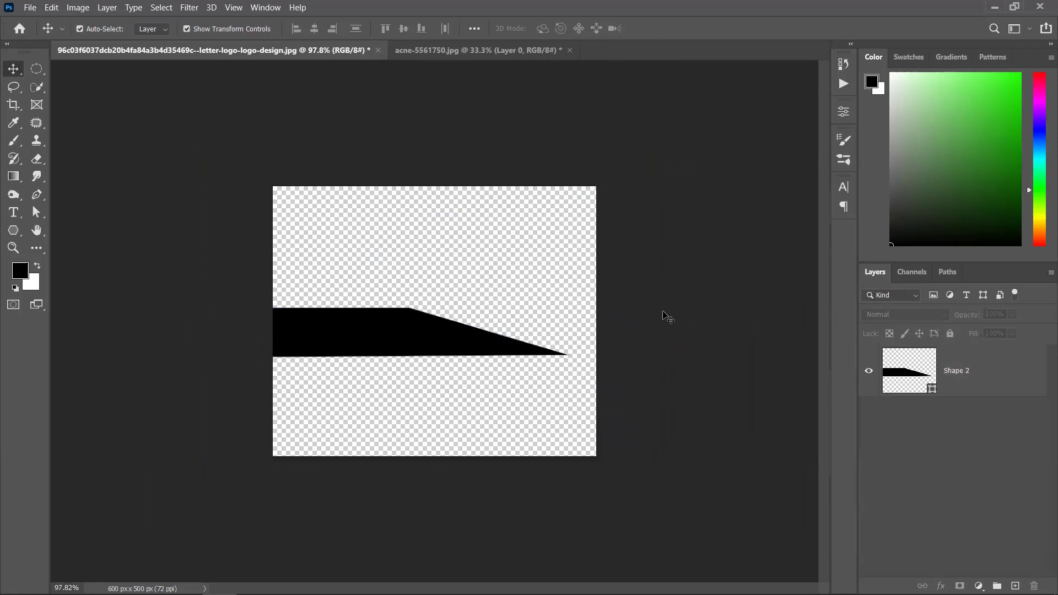
{"action": "left_click_drag", "start_coordinate": [427, 347], "coordinate": [412, 444]}
{"action": "left_click", "coordinate": [473, 340]}
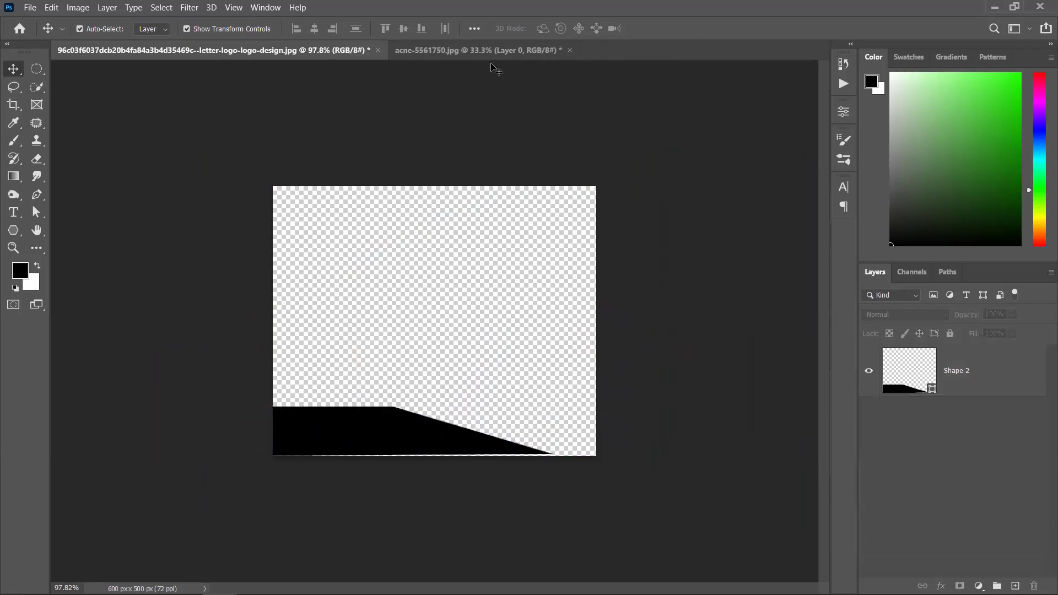
Close both the logo document and the acne-5561750 photo without saving changes.
{"action": "left_click", "coordinate": [378, 50]}
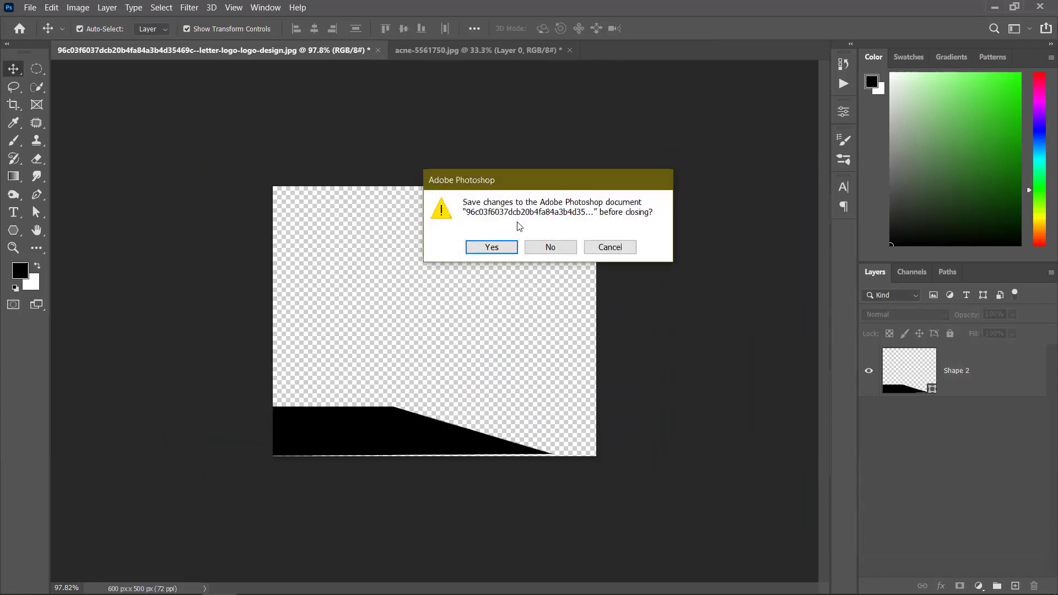
{"action": "left_click", "coordinate": [551, 247]}
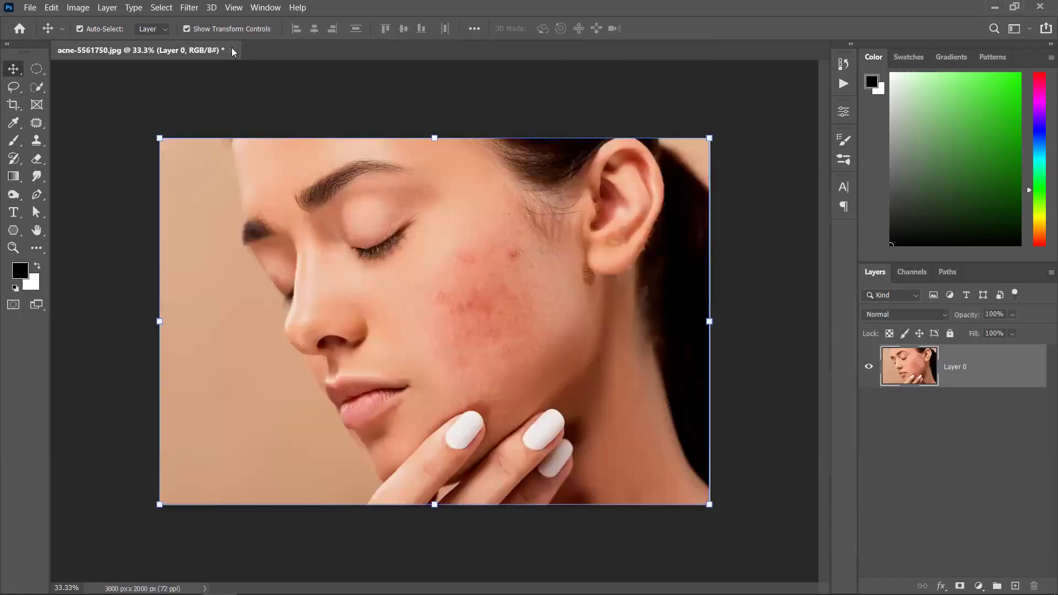
{"action": "left_click", "coordinate": [232, 50]}
{"action": "left_click", "coordinate": [551, 238]}
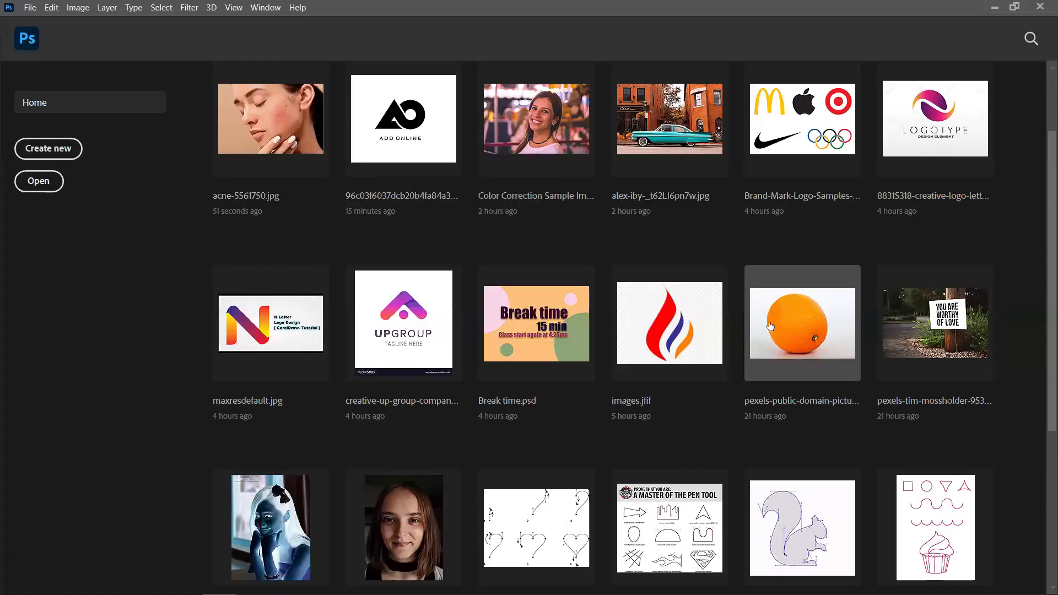
Open Brand-Mark-Logo-Samples-01.jpg and start a Pen tool path at the upper-left tip of the Nike swoosh.
{"action": "left_click", "coordinate": [789, 139]}
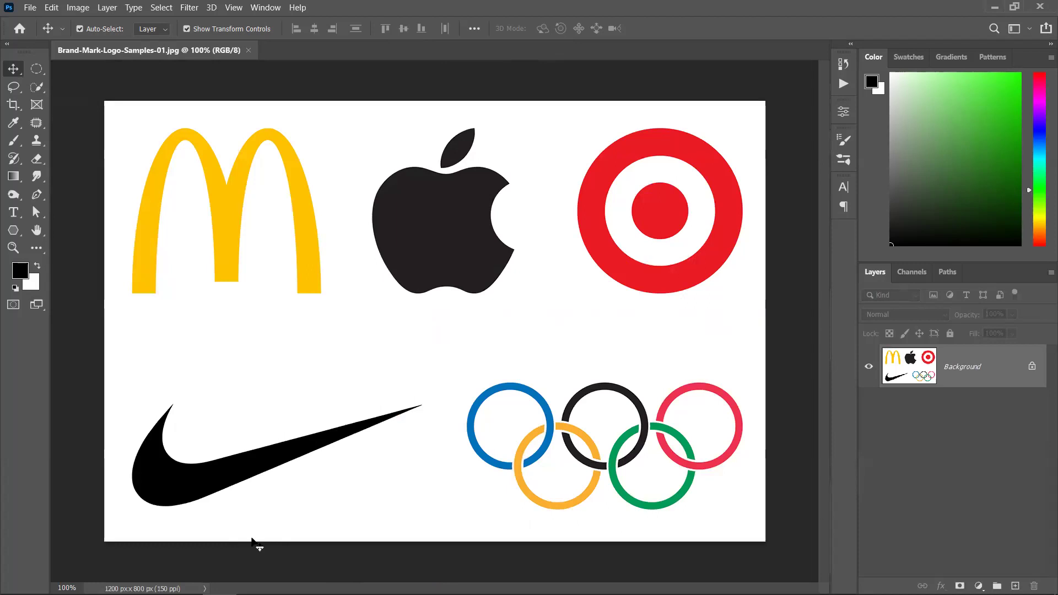
{"action": "left_click", "coordinate": [36, 198]}
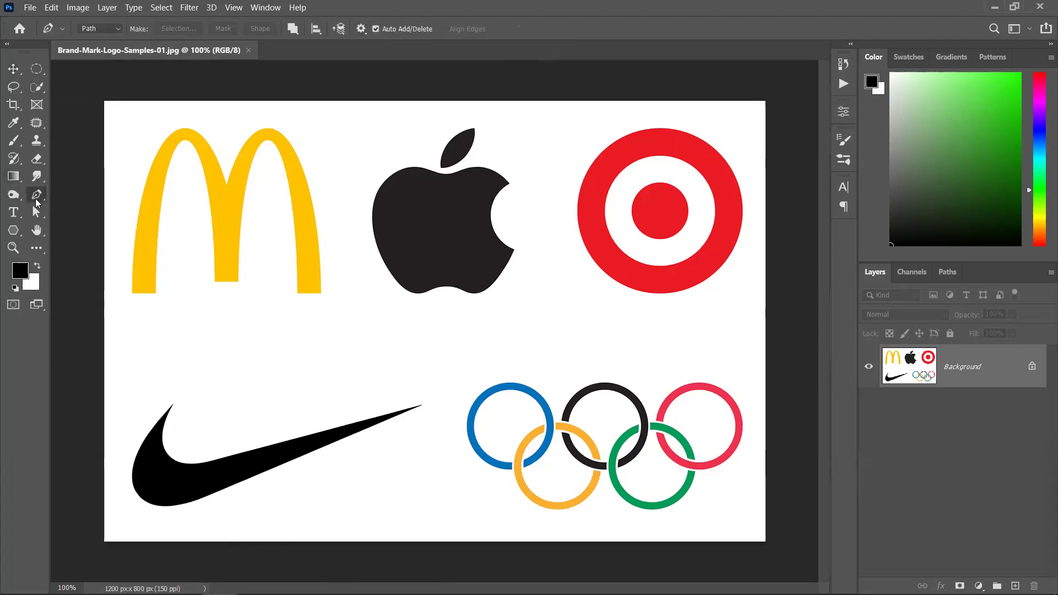
{"action": "scroll", "coordinate": [189, 453], "scroll_direction": "up", "scroll_amount": 5}
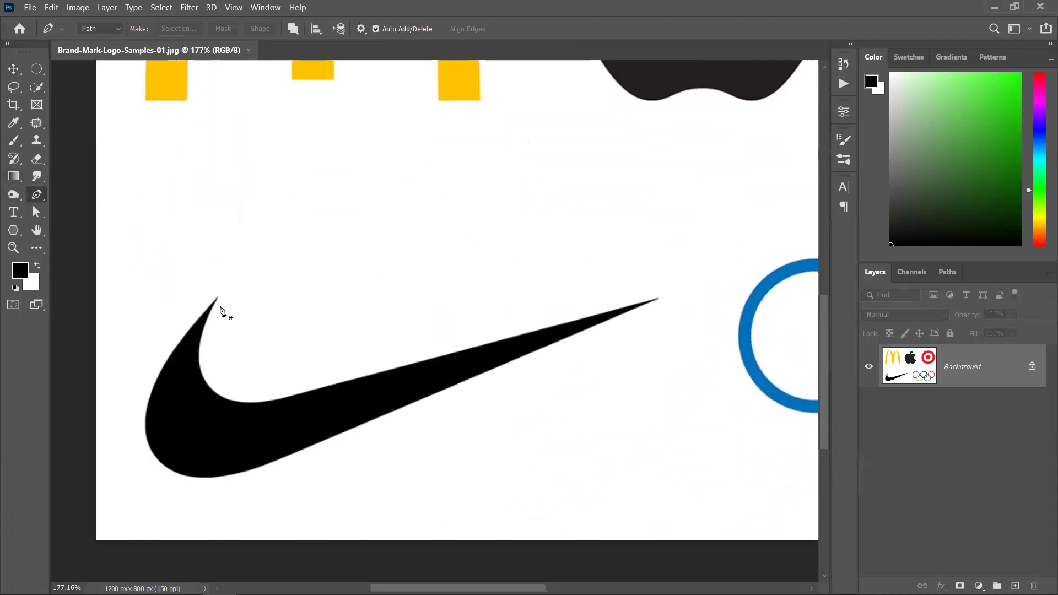
{"action": "left_click", "coordinate": [217, 299]}
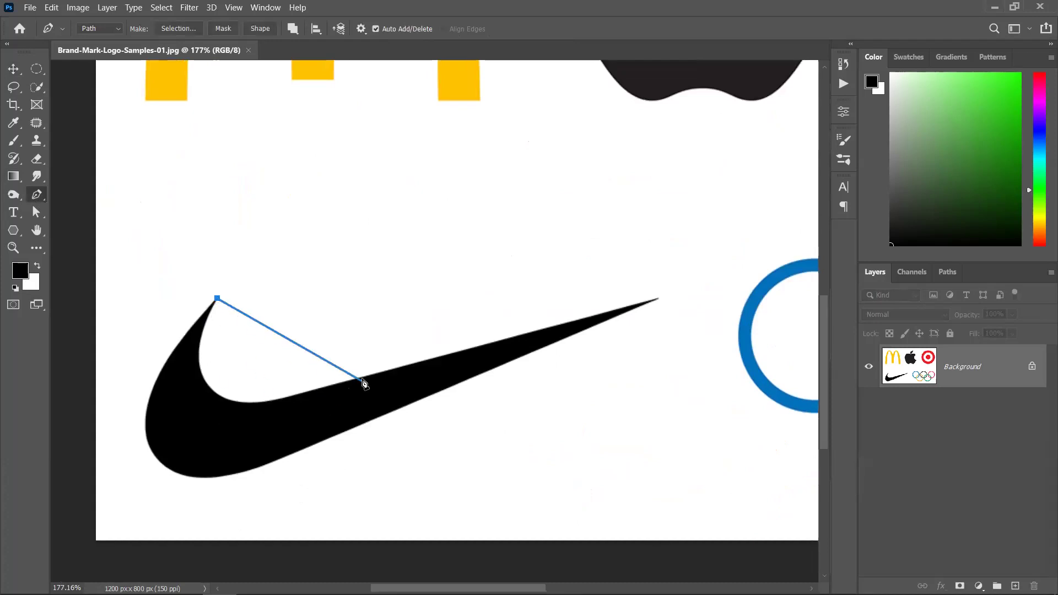
{"action": "left_click_drag", "start_coordinate": [365, 374], "coordinate": [606, 282]}
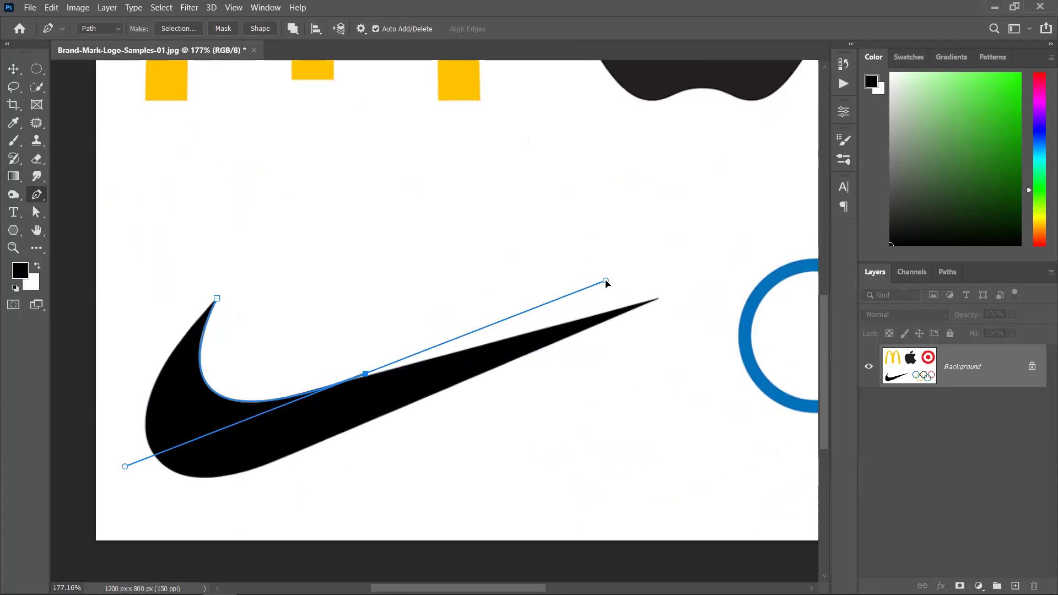
{"action": "left_click_drag", "start_coordinate": [633, 298], "coordinate": [647, 293]}
{"action": "key", "text": "ctrl+z"}
{"action": "left_click", "coordinate": [286, 397]}
{"action": "left_click_drag", "start_coordinate": [286, 396], "coordinate": [422, 365]}
{"action": "key", "text": "ctrl+z"}
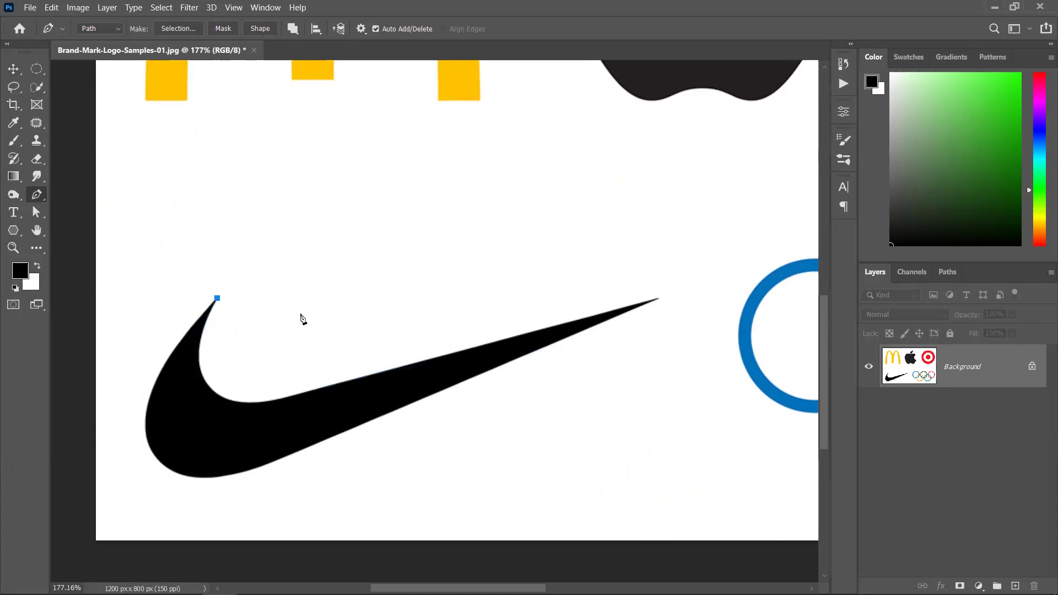
{"action": "left_click_drag", "start_coordinate": [280, 397], "coordinate": [326, 367]}
{"action": "left_click_drag", "start_coordinate": [381, 328], "coordinate": [435, 289]}
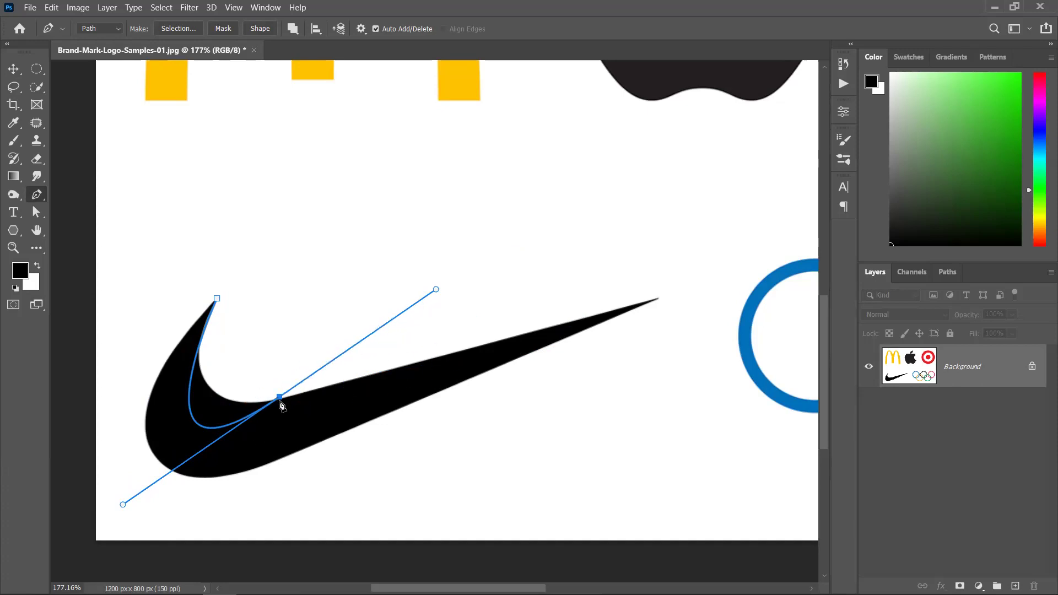
{"action": "key", "text": "ctrl+z"}
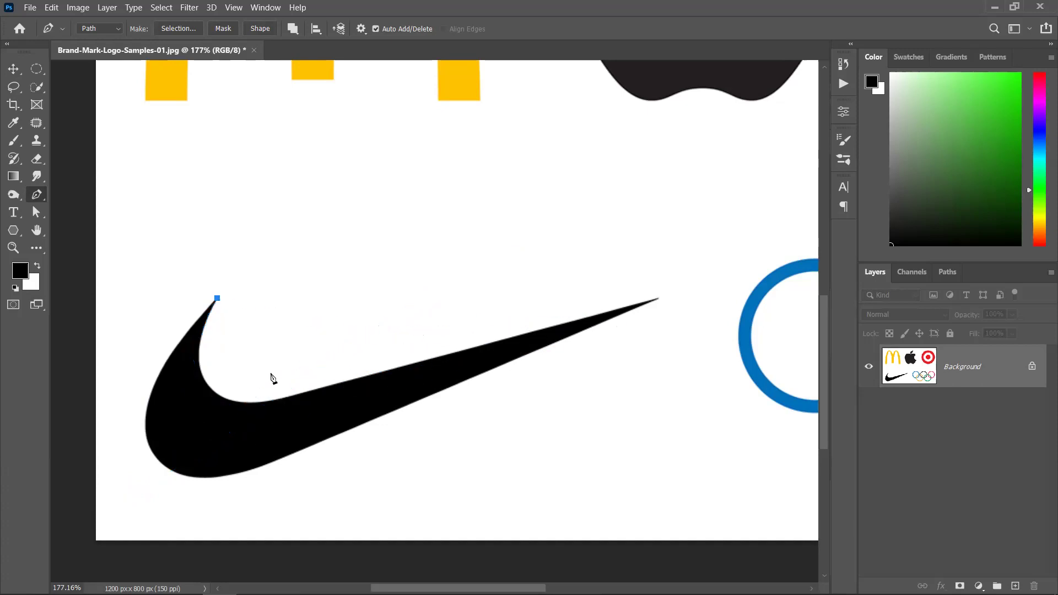
{"action": "left_click_drag", "start_coordinate": [272, 401], "coordinate": [390, 386]}
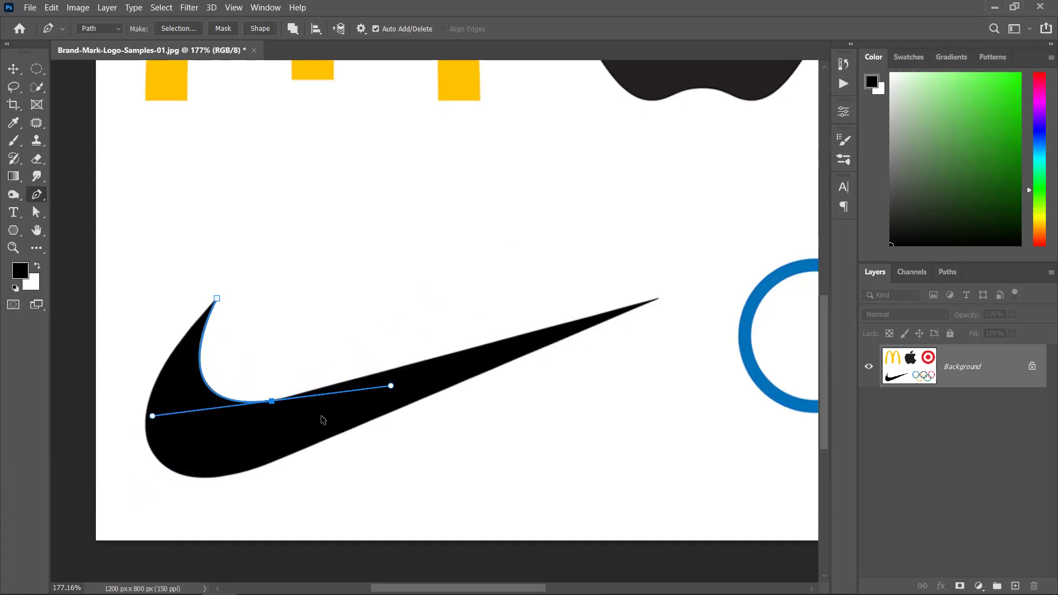
{"action": "scroll", "coordinate": [321, 415], "scroll_direction": "up", "scroll_amount": 1}
{"action": "left_click_drag", "start_coordinate": [255, 439], "coordinate": [373, 407]}
{"action": "key", "text": "ctrl+z"}
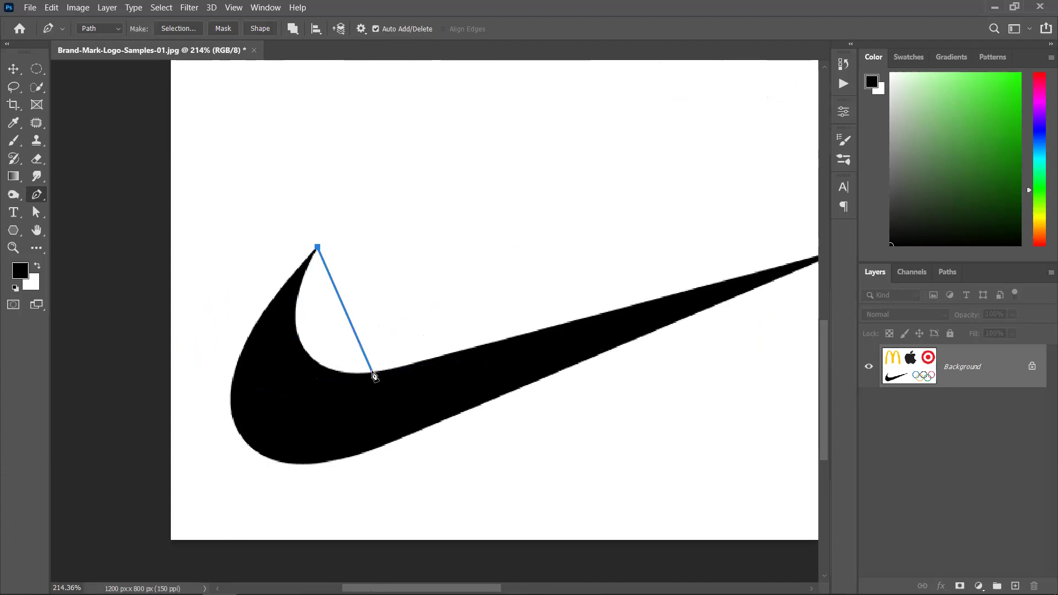
Trace the rest of the Nike swoosh with curved anchors and a corner at its right tip, closing the path at the upper-left tip.
{"action": "left_click_drag", "start_coordinate": [416, 363], "coordinate": [498, 350]}
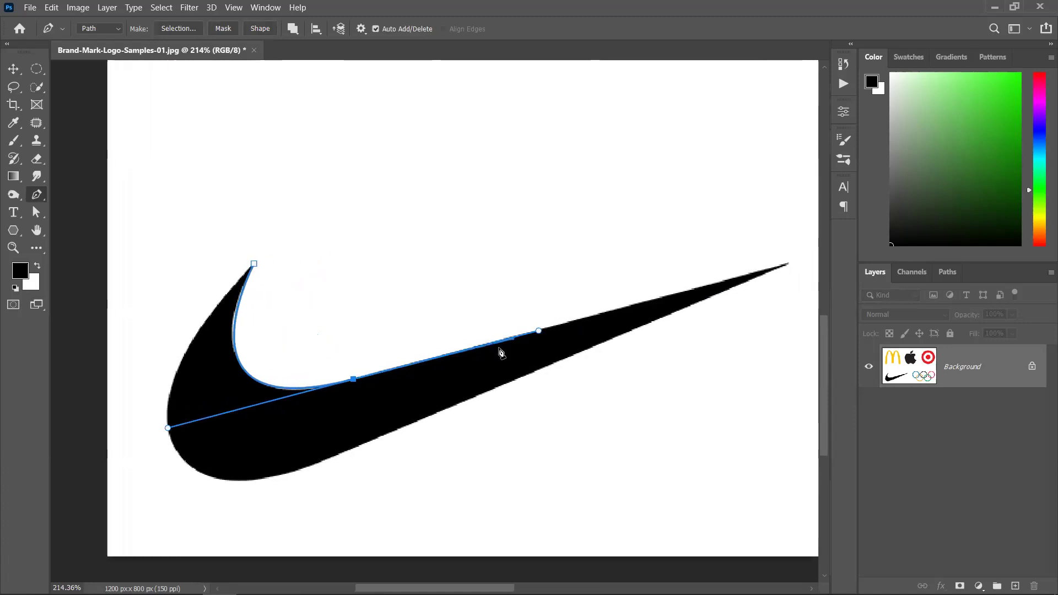
{"action": "left_click", "coordinate": [787, 265]}
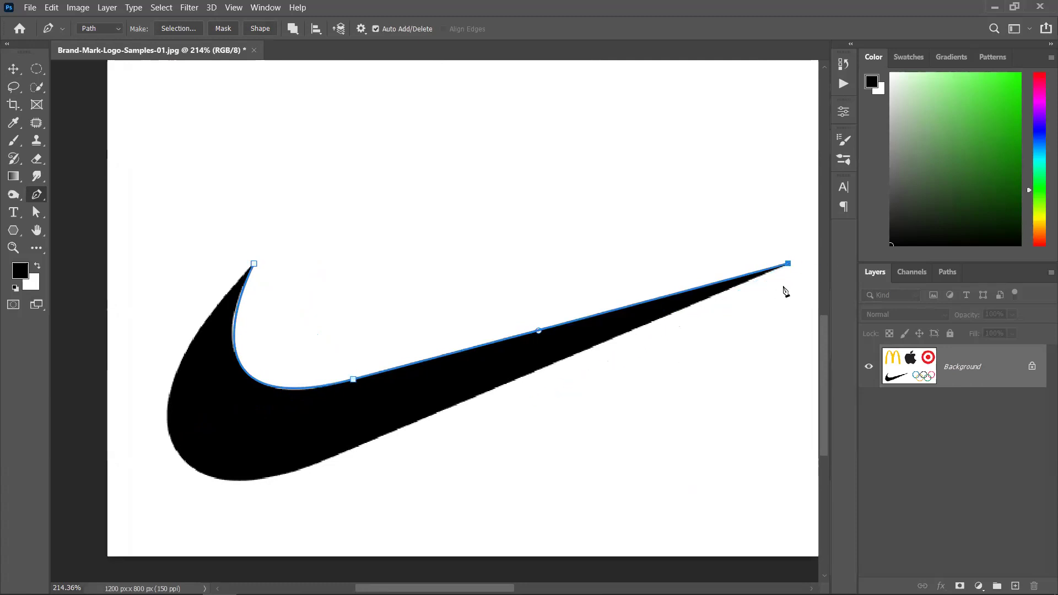
{"action": "scroll", "coordinate": [374, 482], "scroll_direction": "left", "scroll_amount": 3}
{"action": "scroll", "coordinate": [373, 482], "scroll_direction": "down", "scroll_amount": 2}
{"action": "scroll", "coordinate": [411, 416], "scroll_direction": "right", "scroll_amount": 3}
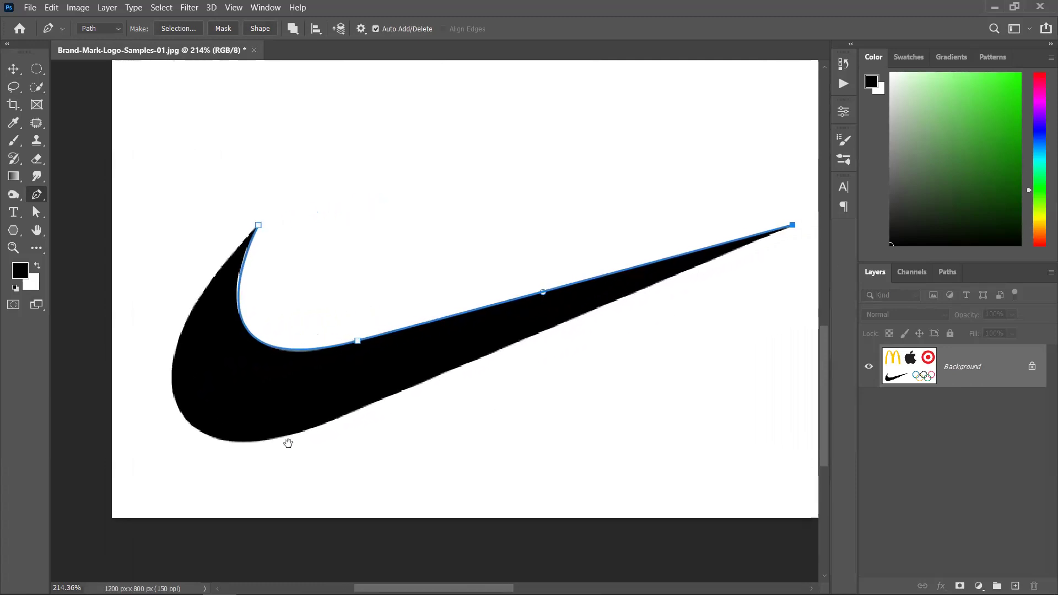
{"action": "left_click_drag", "start_coordinate": [314, 427], "coordinate": [245, 455]}
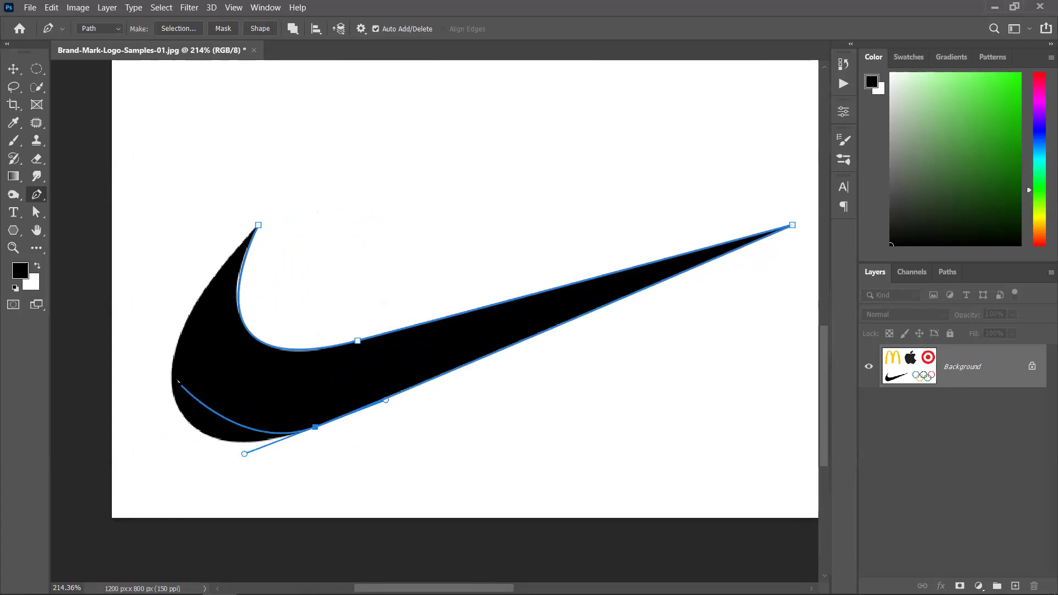
{"action": "left_click_drag", "start_coordinate": [258, 224], "coordinate": [441, 91]}
Adjust the lower anchor's direction handle so the path follows the swoosh's rounded outer curve, and deselect the path.
{"action": "scroll", "coordinate": [406, 156], "scroll_direction": "down", "scroll_amount": 5}
{"action": "scroll", "coordinate": [406, 156], "scroll_direction": "left", "scroll_amount": 4}
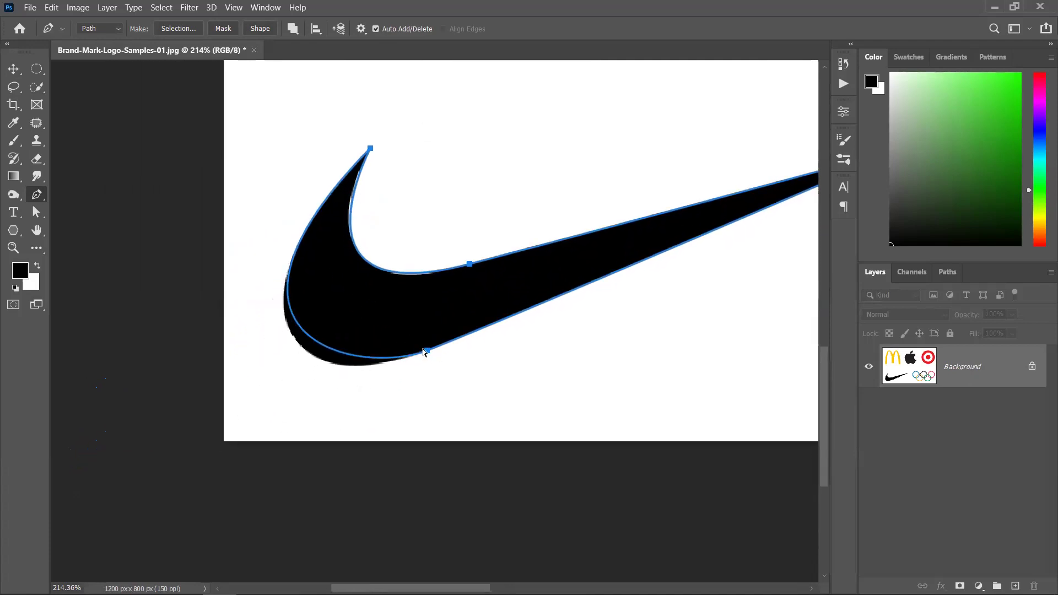
{"action": "left_click", "coordinate": [428, 349], "text": "ctrl"}
{"action": "left_click_drag", "start_coordinate": [357, 380], "coordinate": [332, 397]}
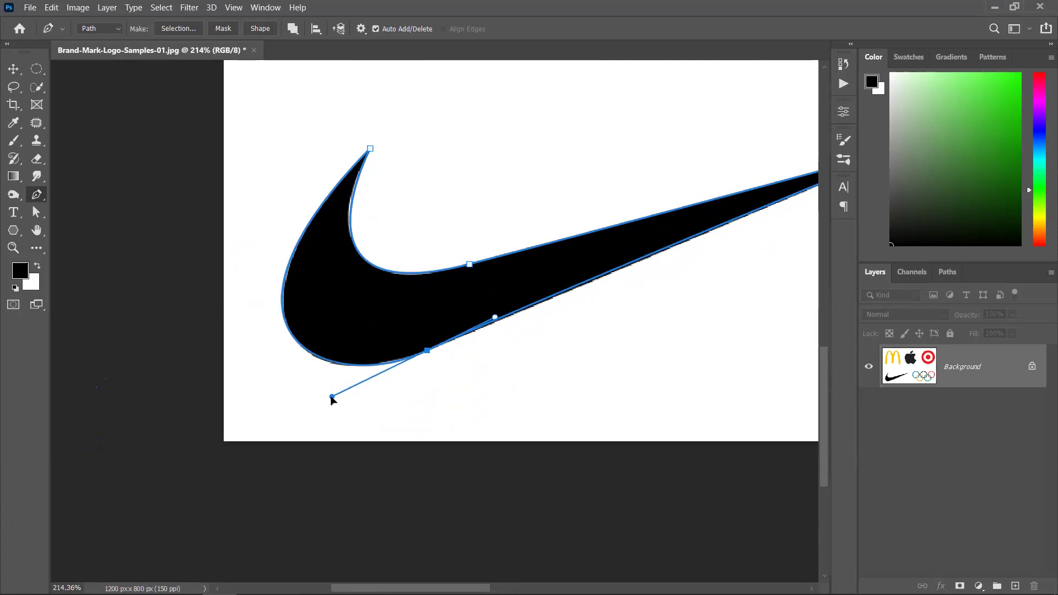
{"action": "left_click", "coordinate": [468, 207], "text": "ctrl"}
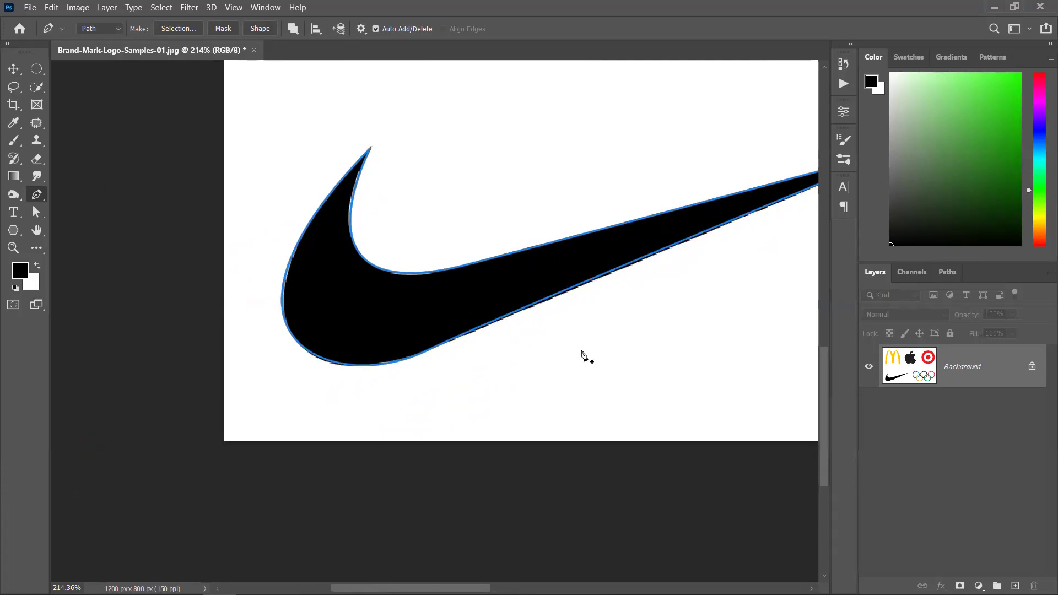
Try swinging the swoosh path's lower direction handle up above the black shape, and undo the change.
{"action": "scroll", "coordinate": [598, 357], "scroll_direction": "down", "scroll_amount": 3}
{"action": "left_click_drag", "start_coordinate": [597, 357], "coordinate": [445, 438]}
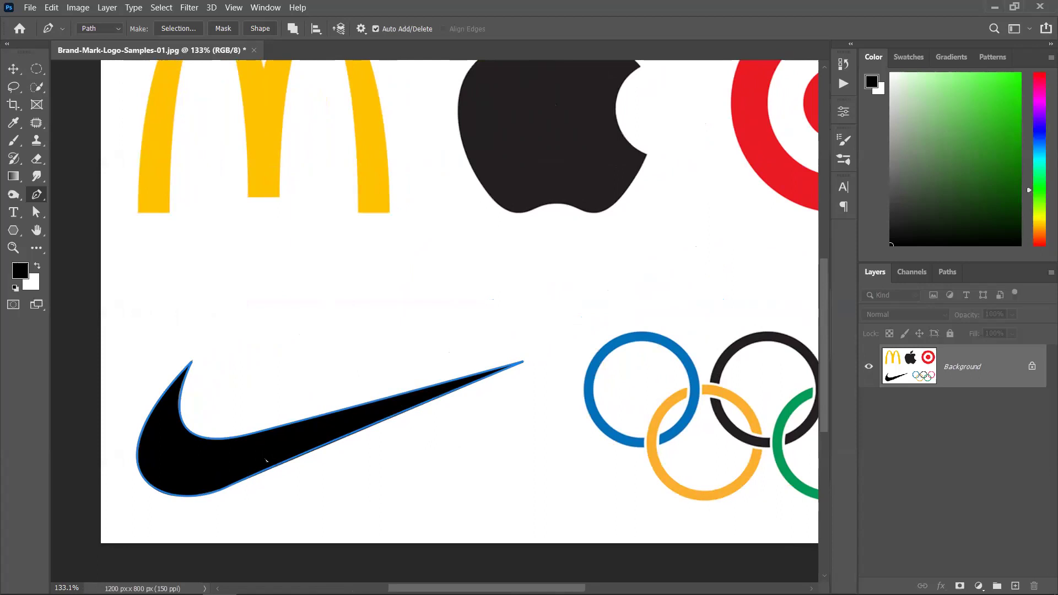
{"action": "left_click_drag", "start_coordinate": [291, 378], "coordinate": [307, 357]}
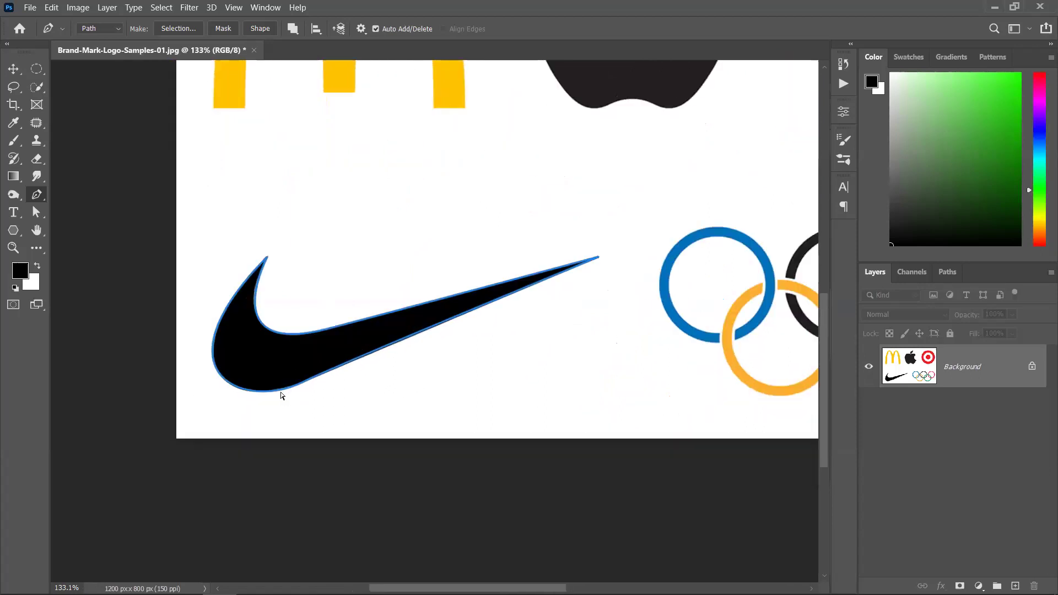
{"action": "left_click", "coordinate": [281, 393], "text": "ctrl"}
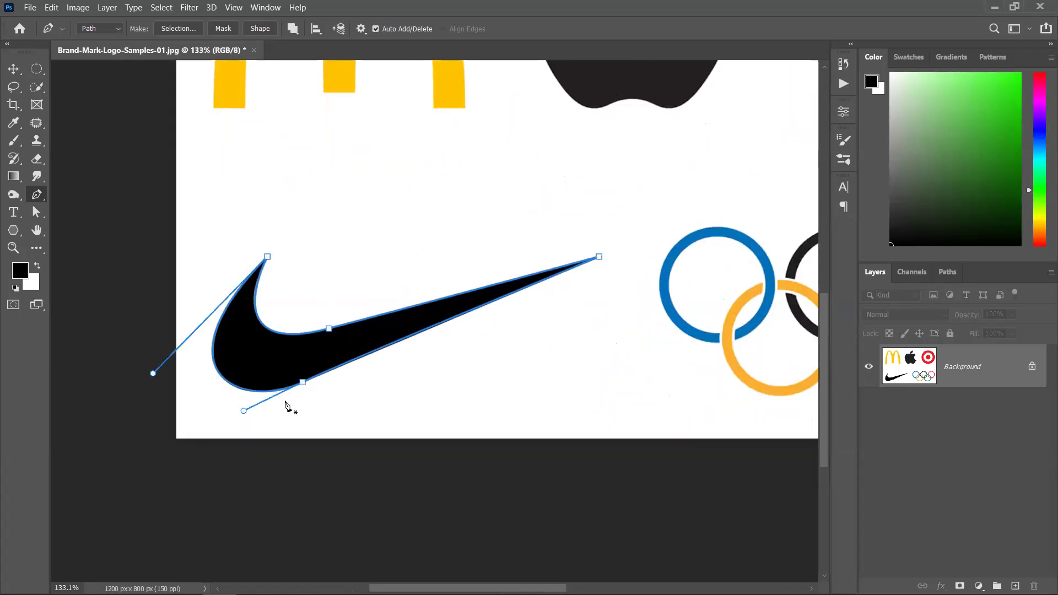
{"action": "scroll", "coordinate": [295, 392], "scroll_direction": "up", "scroll_amount": 3, "text": "alt"}
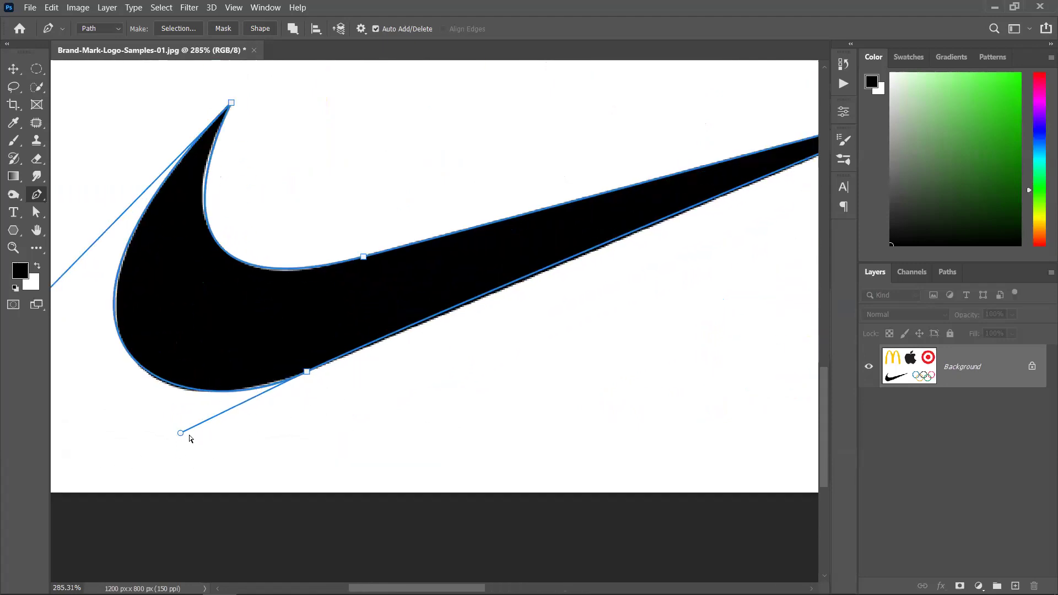
{"action": "mouse_move", "coordinate": [181, 438]}
{"action": "left_mouse_down"}
{"action": "mouse_move", "coordinate": [229, 409]}
{"action": "mouse_move", "coordinate": [161, 439]}
{"action": "mouse_move", "coordinate": [219, 290]}
{"action": "mouse_move", "coordinate": [331, 270]}
{"action": "mouse_move", "coordinate": [351, 356]}
{"action": "mouse_move", "coordinate": [313, 359]}
{"action": "mouse_move", "coordinate": [237, 394]}
{"action": "mouse_move", "coordinate": [283, 382]}
{"action": "mouse_move", "coordinate": [277, 390]}
{"action": "mouse_move", "coordinate": [137, 422]}
{"action": "mouse_move", "coordinate": [181, 433]}
{"action": "left_mouse_up"}
{"action": "left_click_drag", "start_coordinate": [181, 433], "coordinate": [235, 194]}
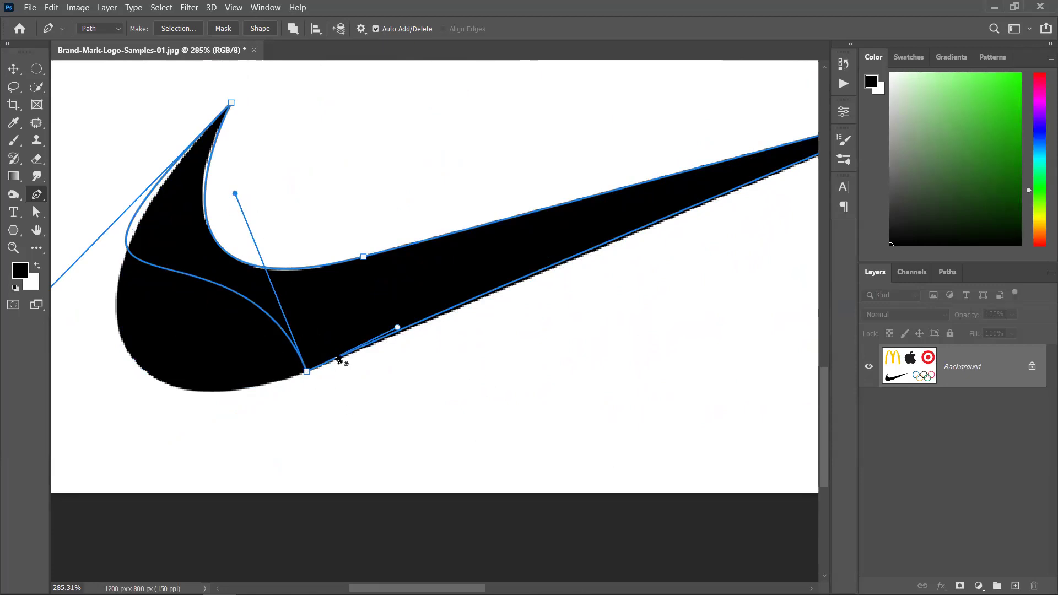
{"action": "key", "text": "ctrl+z"}
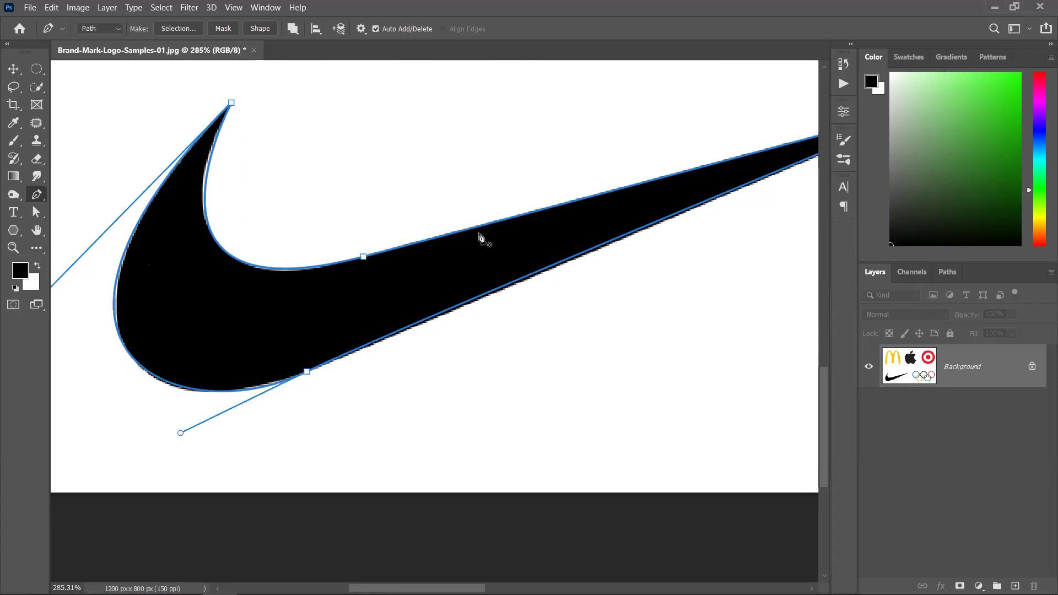
Draw a closed practice path with one curved side and three straight sides in the area between the swoosh and the Olympic rings.
{"action": "left_click_drag", "start_coordinate": [470, 289], "coordinate": [408, 284]}
{"action": "scroll", "coordinate": [307, 279], "scroll_direction": "down", "scroll_amount": 2}
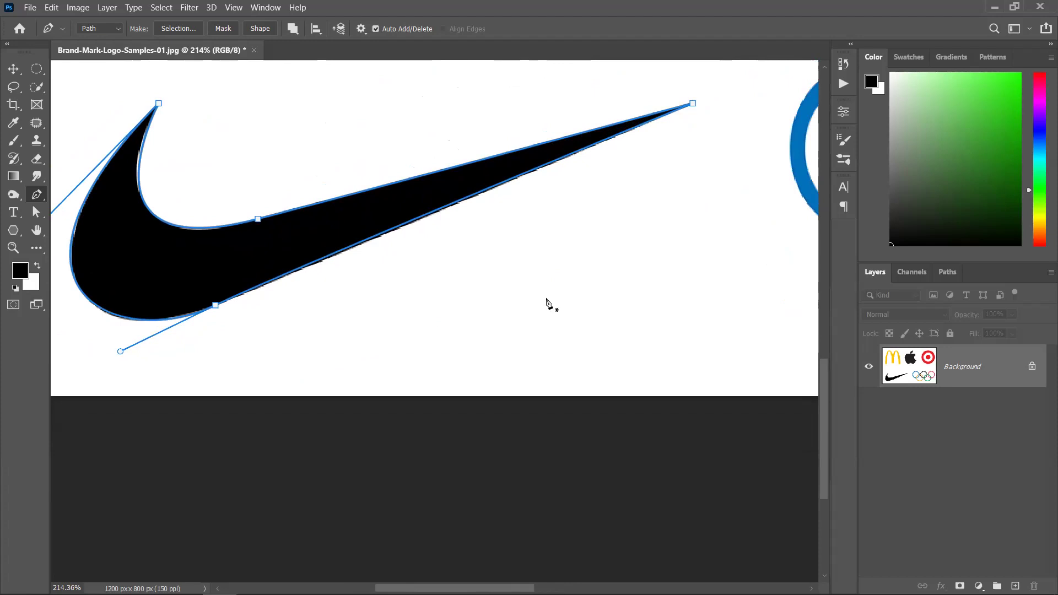
{"action": "left_click_drag", "start_coordinate": [582, 292], "coordinate": [550, 303]}
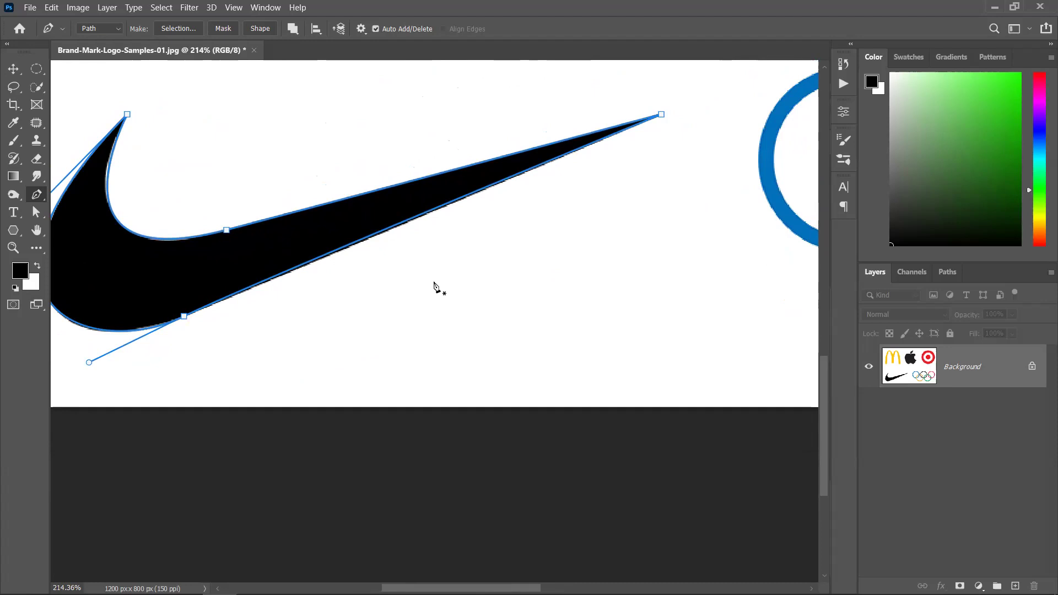
{"action": "left_click_drag", "start_coordinate": [261, 329], "coordinate": [325, 330]}
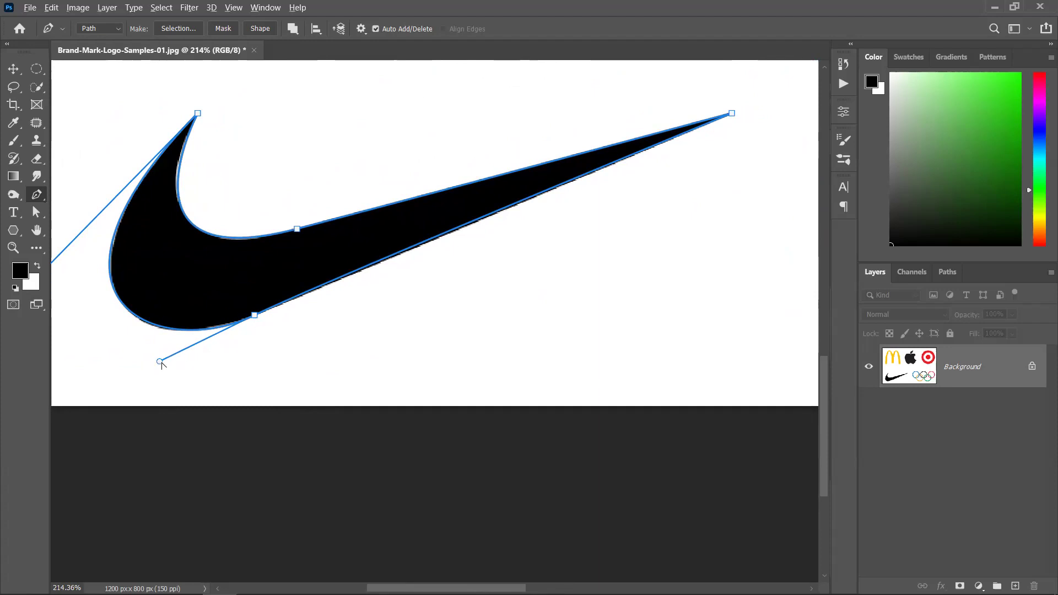
{"action": "left_click_drag", "start_coordinate": [649, 297], "coordinate": [508, 300]}
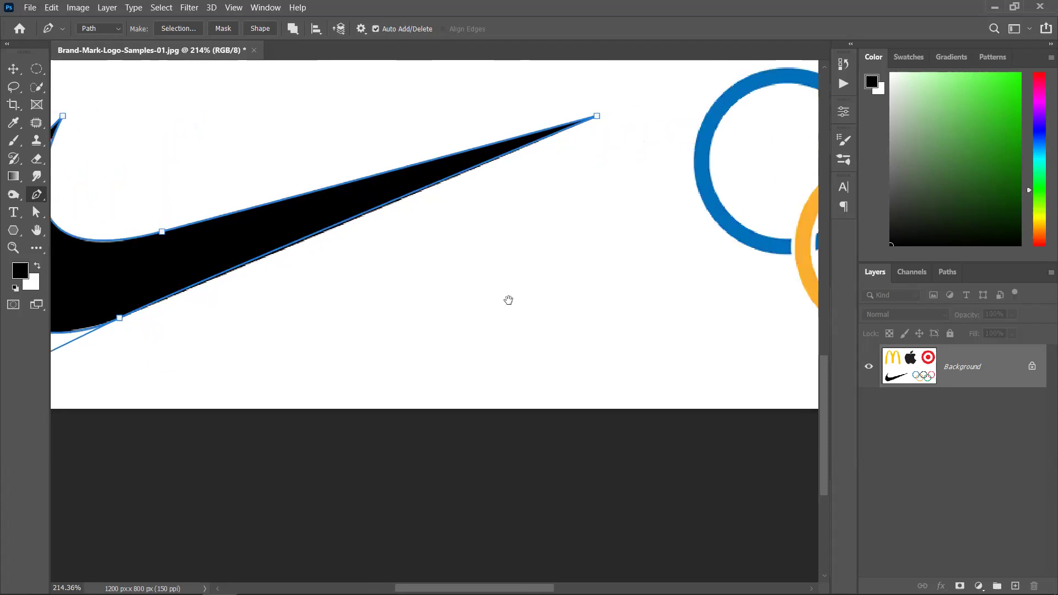
{"action": "left_click", "coordinate": [455, 211]}
{"action": "left_click_drag", "start_coordinate": [458, 337], "coordinate": [610, 347]}
{"action": "left_click", "coordinate": [796, 342]}
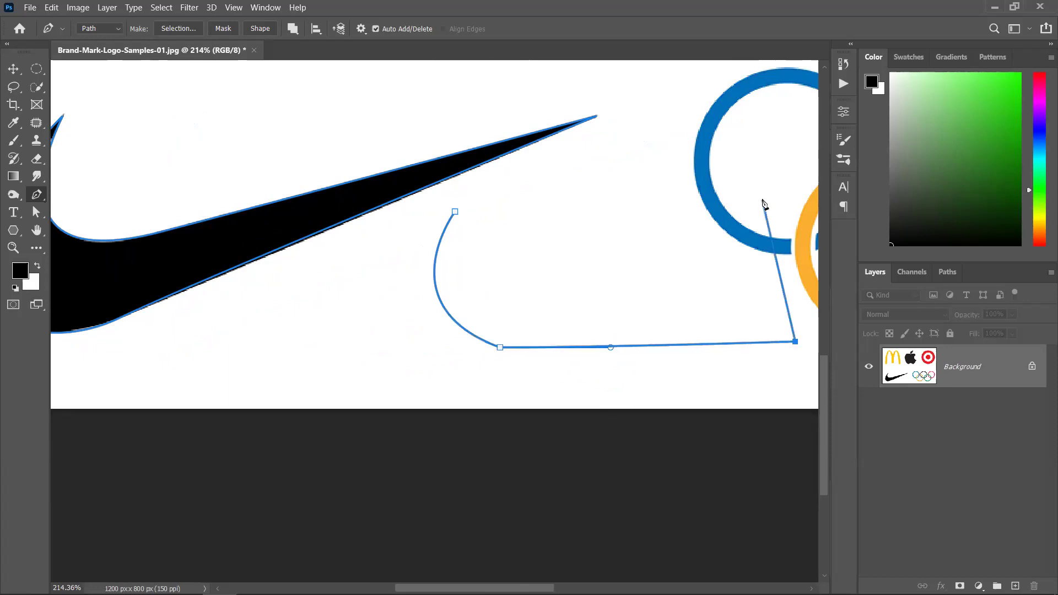
{"action": "left_click", "coordinate": [794, 186]}
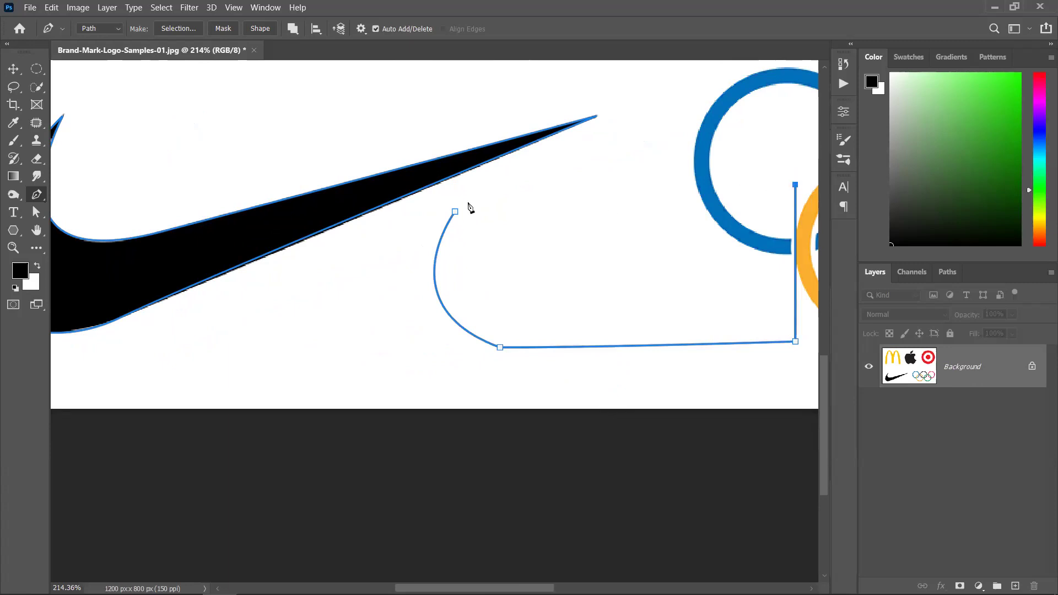
{"action": "left_click", "coordinate": [455, 212]}
{"action": "key", "text": "Escape"}
{"action": "scroll", "coordinate": [498, 348], "scroll_direction": "up", "scroll_amount": 10}
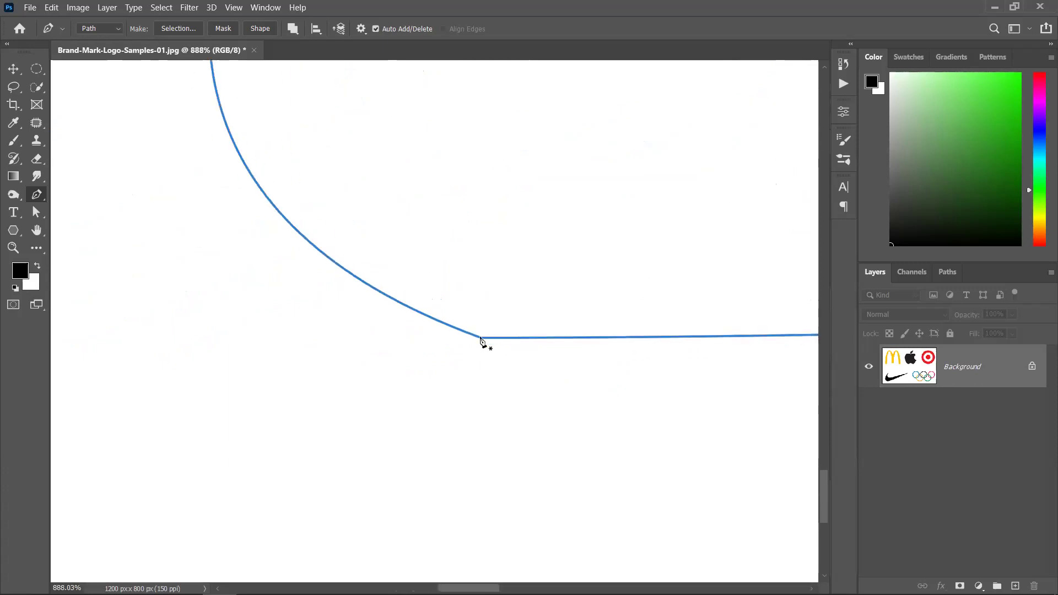
{"action": "scroll", "coordinate": [469, 319], "scroll_direction": "down", "scroll_amount": 4}
{"action": "scroll", "coordinate": [469, 317], "scroll_direction": "down", "scroll_amount": 5}
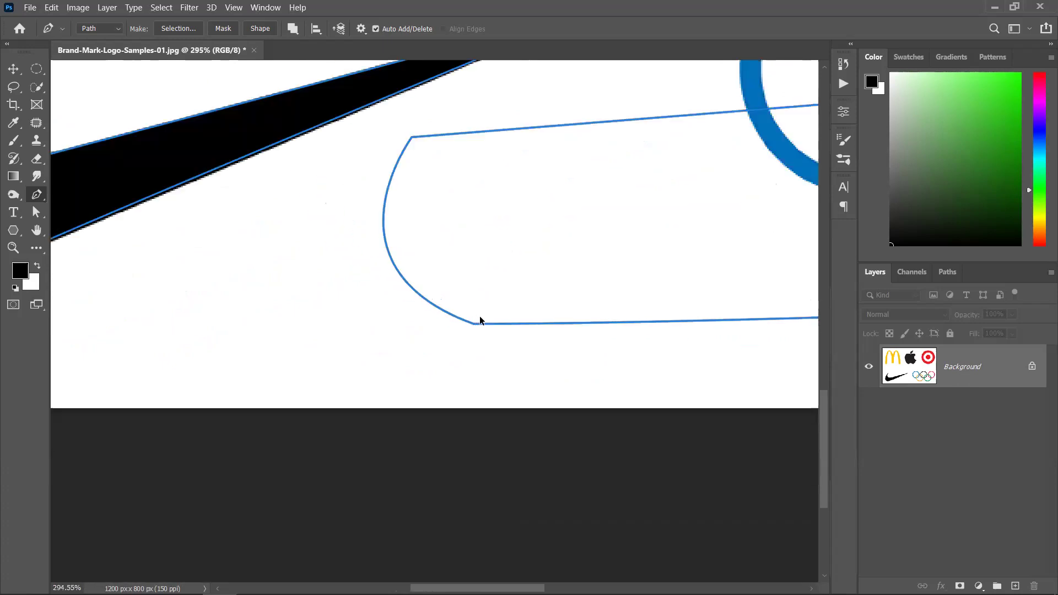
Undo all anchor points of the practice path beside the swoosh.
{"action": "key", "text": "ctrl+z"}
{"action": "key", "text": "ctrl+z"}
{"action": "key", "text": "ctrl+z"}
{"action": "key", "text": "ctrl+z"}
{"action": "key", "text": "ctrl+z"}
{"action": "key", "text": "Escape"}
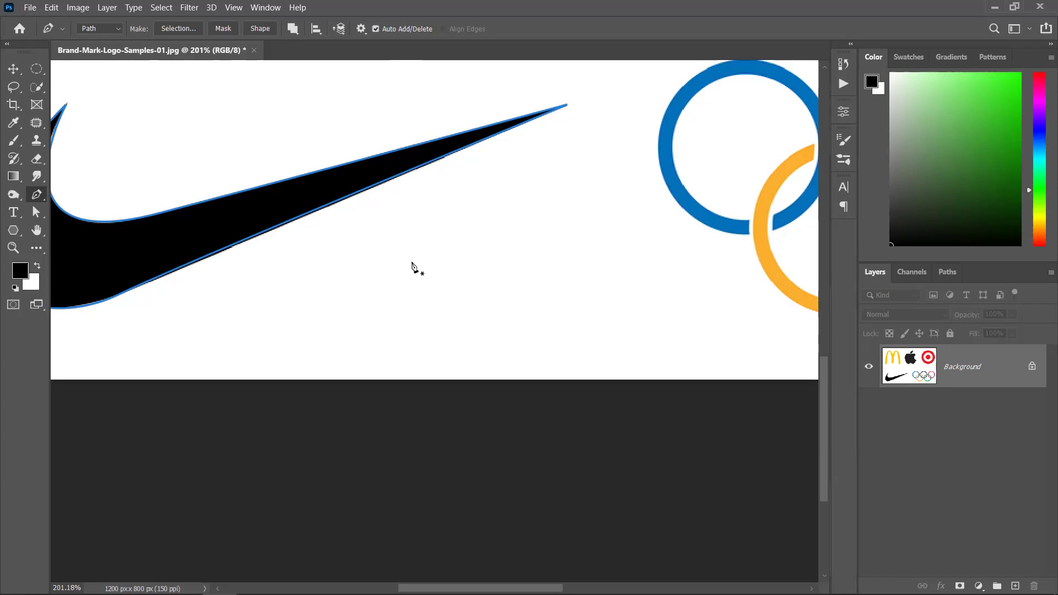
Try placing a single smooth anchor below the swoosh and rotating its direction handles, and undo both actions.
{"action": "left_click_drag", "start_coordinate": [424, 253], "coordinate": [406, 323]}
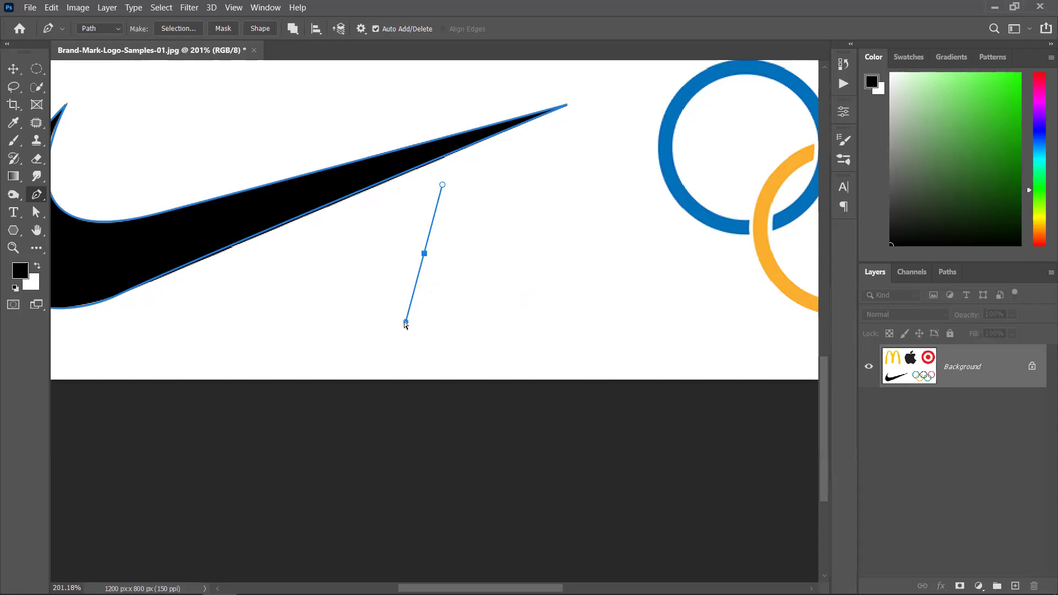
{"action": "left_click_drag", "start_coordinate": [406, 322], "coordinate": [356, 355]}
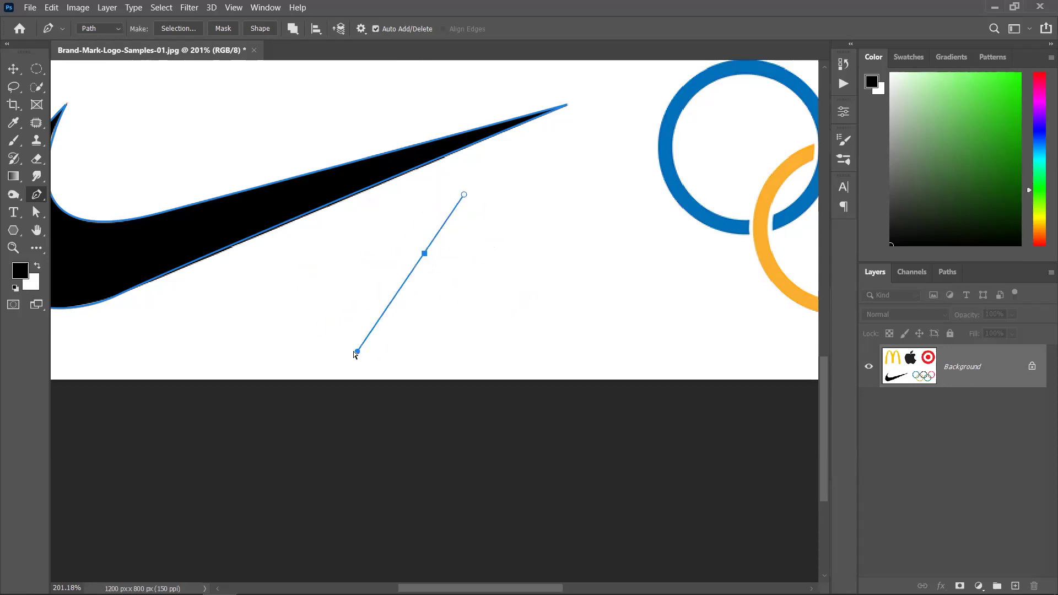
{"action": "key", "text": "ctrl+z"}
{"action": "key", "text": "ctrl+z"}
Start a path along the bottom edge of the McDonald's M's left leg, from its right corner to its left corner.
{"action": "scroll", "coordinate": [463, 359], "scroll_direction": "up", "scroll_amount": 5}
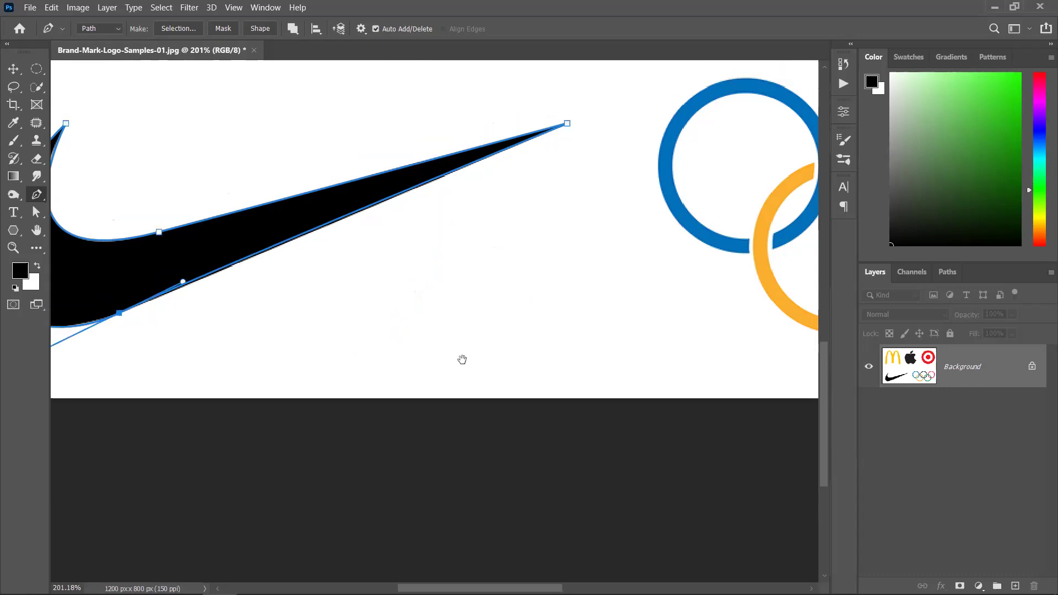
{"action": "scroll", "coordinate": [439, 168], "scroll_direction": "up", "scroll_amount": 5}
{"action": "scroll", "coordinate": [438, 167], "scroll_direction": "left", "scroll_amount": 3}
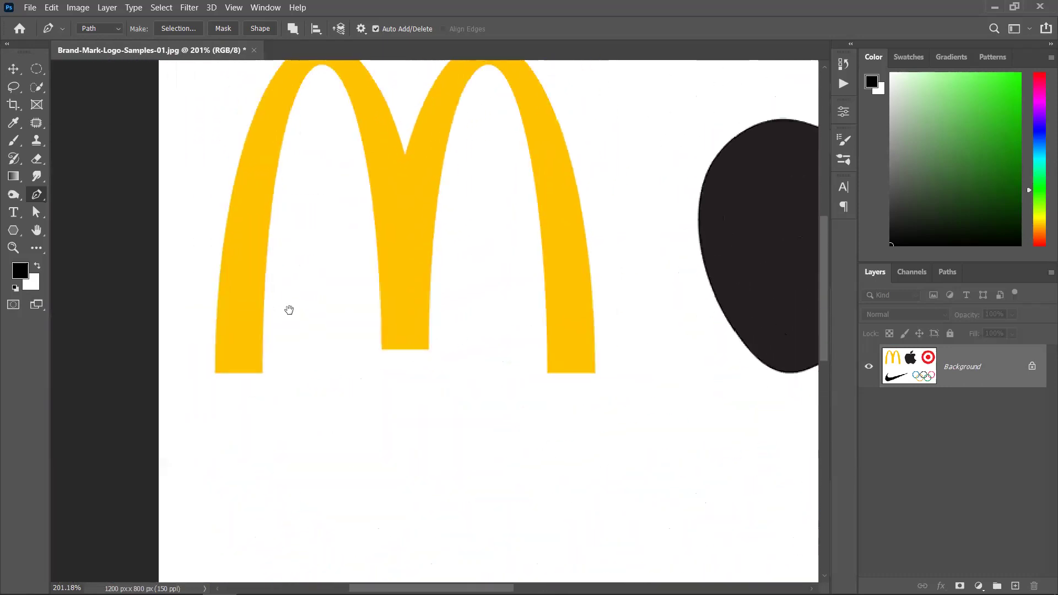
{"action": "scroll", "coordinate": [261, 372], "scroll_direction": "up", "scroll_amount": 2}
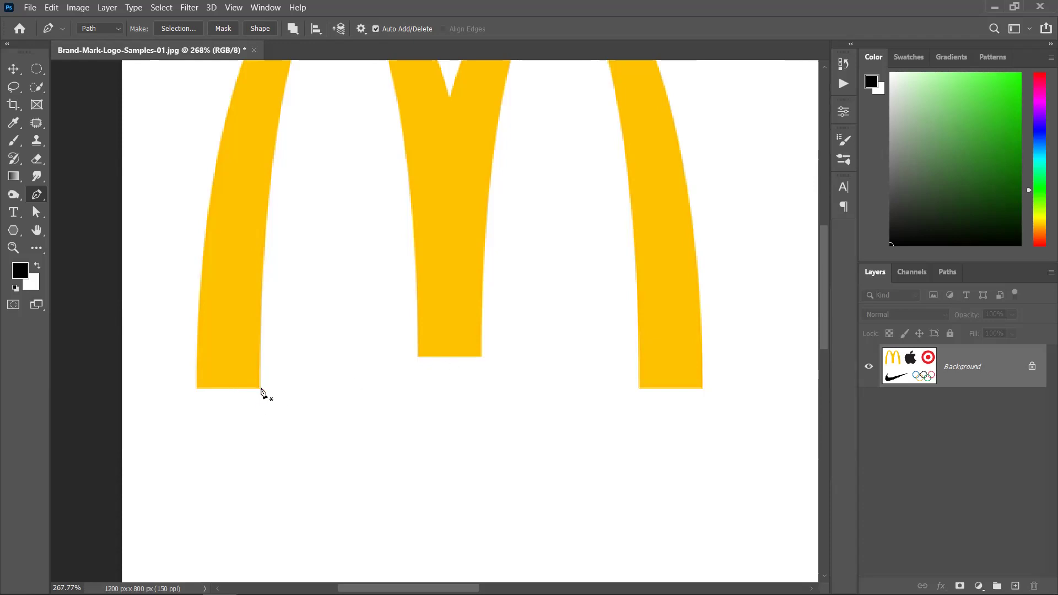
{"action": "scroll", "coordinate": [259, 391], "scroll_direction": "up", "scroll_amount": 2}
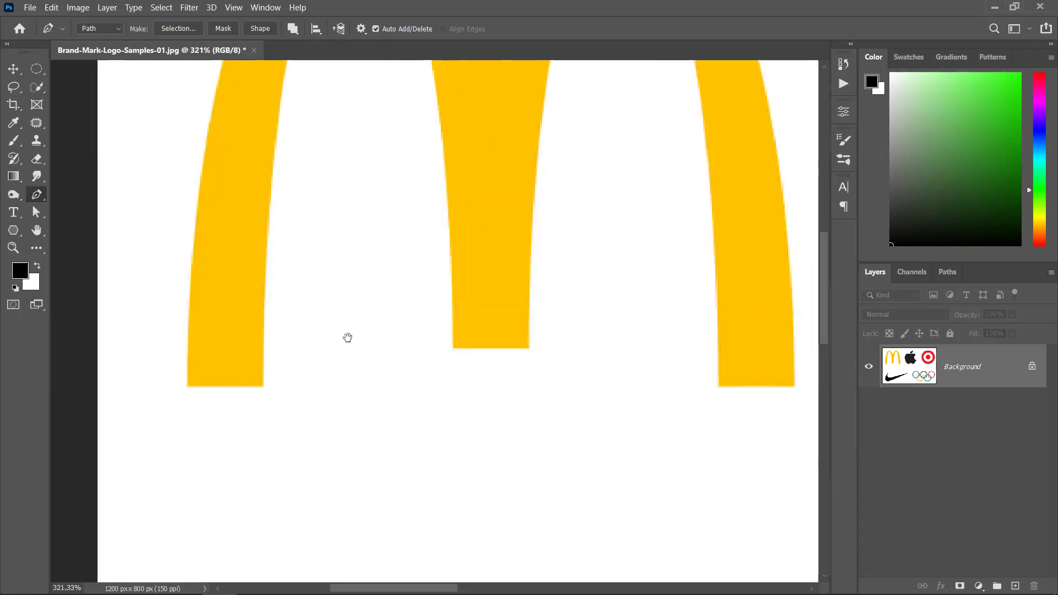
{"action": "left_click_drag", "start_coordinate": [347, 337], "coordinate": [344, 407]}
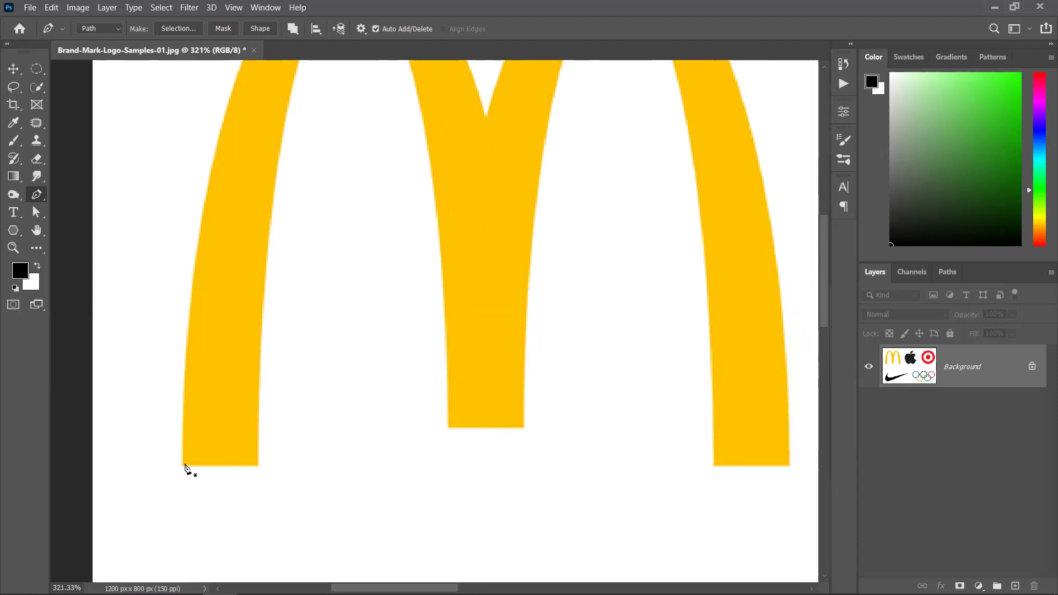
{"action": "left_click", "coordinate": [255, 466]}
{"action": "left_click", "coordinate": [182, 467]}
Set the Pen tool to Shape mode and draw a four-corner black-filled shape overlapping the M's left leg.
{"action": "left_click", "coordinate": [100, 32]}
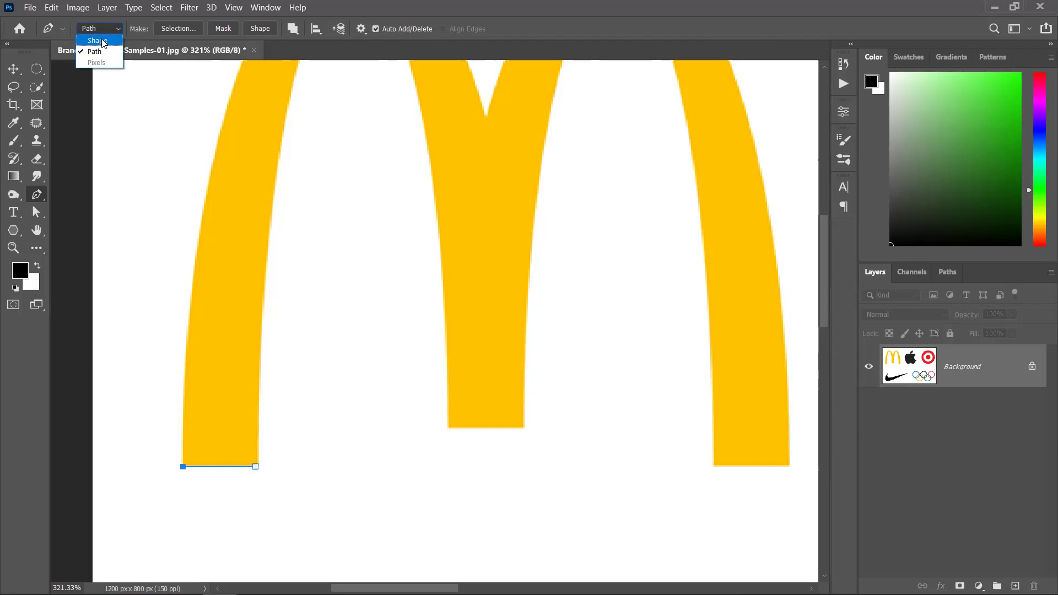
{"action": "left_click", "coordinate": [349, 441]}
{"action": "left_click", "coordinate": [189, 431]}
{"action": "left_click", "coordinate": [252, 153]}
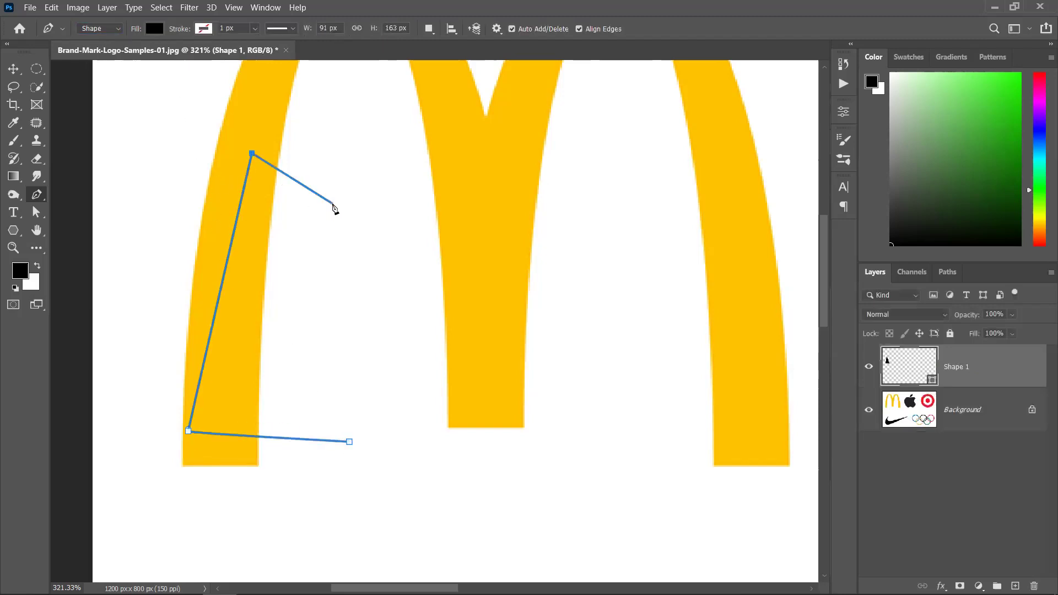
{"action": "left_click", "coordinate": [333, 204]}
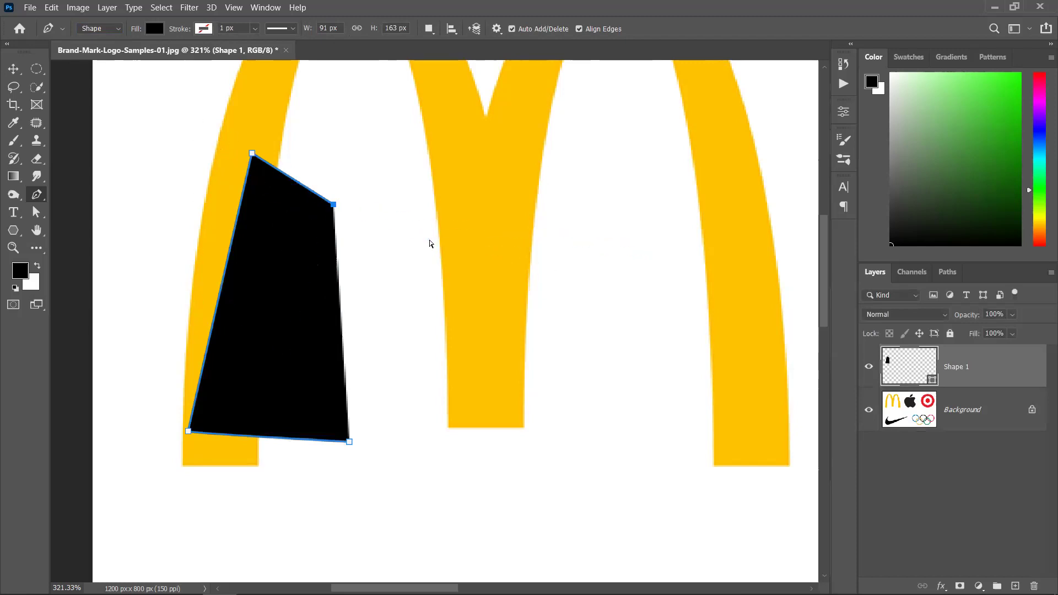
Undo the four-corner practice shape over the M's left leg and return the Pen tool to Path mode.
{"action": "key", "text": "BackSpace"}
{"action": "key", "text": "BackSpace"}
{"action": "key", "text": "BackSpace"}
{"action": "key", "text": "BackSpace"}
{"action": "left_click", "coordinate": [182, 466]}
{"action": "left_click", "coordinate": [255, 467]}
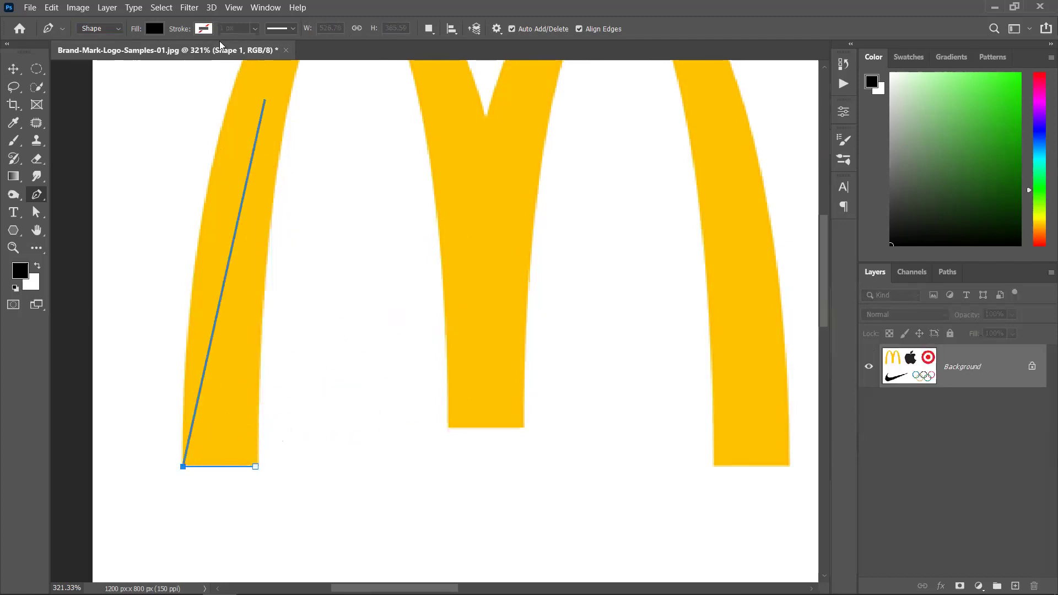
{"action": "left_click", "coordinate": [99, 29]}
{"action": "left_click", "coordinate": [105, 50]}
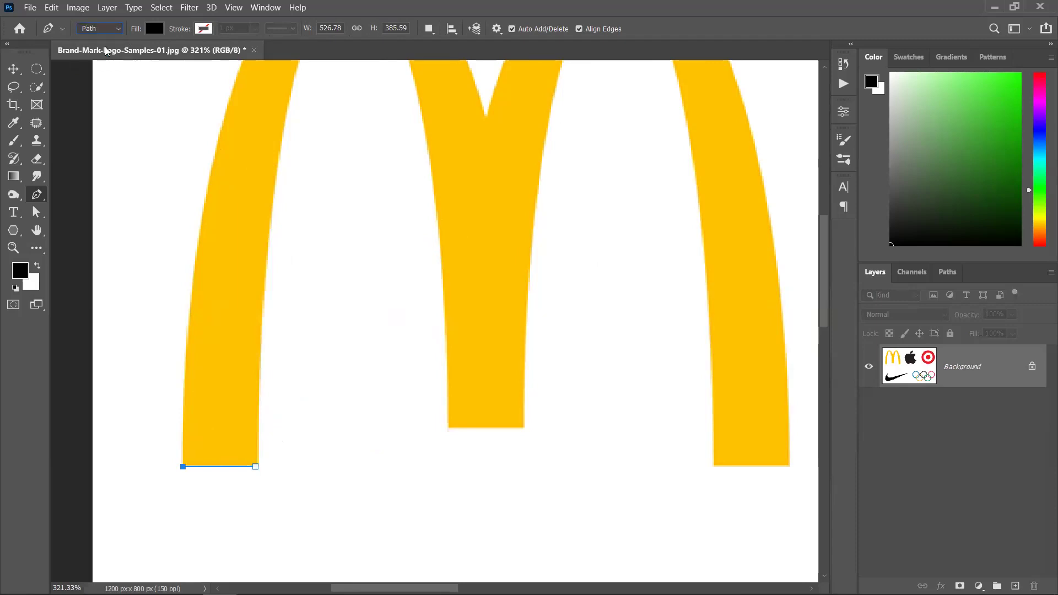
Undo the path started along the bottom edge of the M's left leg.
{"action": "left_click", "coordinate": [255, 467]}
{"action": "scroll", "coordinate": [306, 421], "scroll_direction": "left", "scroll_amount": 5}
{"action": "scroll", "coordinate": [307, 420], "scroll_direction": "up", "scroll_amount": 2}
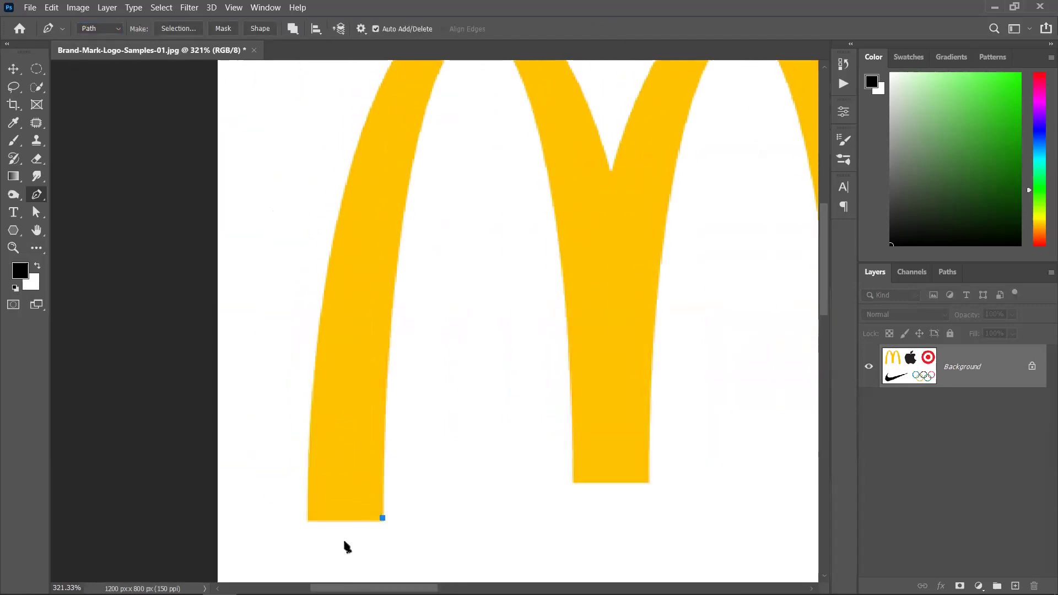
{"action": "key", "text": "ctrl+z"}
Switch the Pen tool to Shape mode and back to Path mode without drawing anything.
{"action": "left_click", "coordinate": [86, 27]}
{"action": "left_click", "coordinate": [95, 35]}
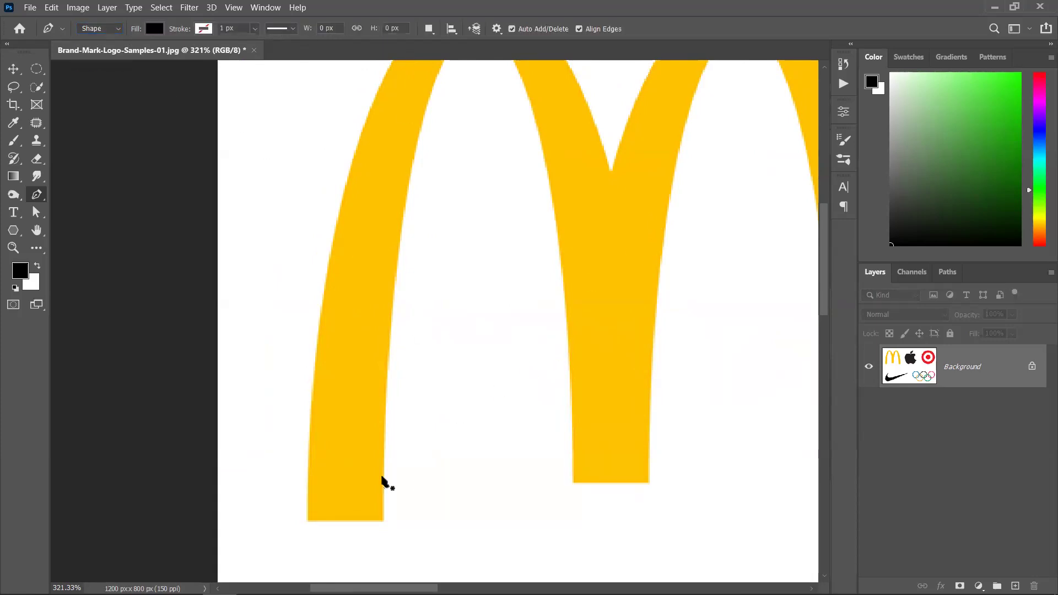
{"action": "left_click", "coordinate": [100, 29]}
{"action": "left_click", "coordinate": [100, 56]}
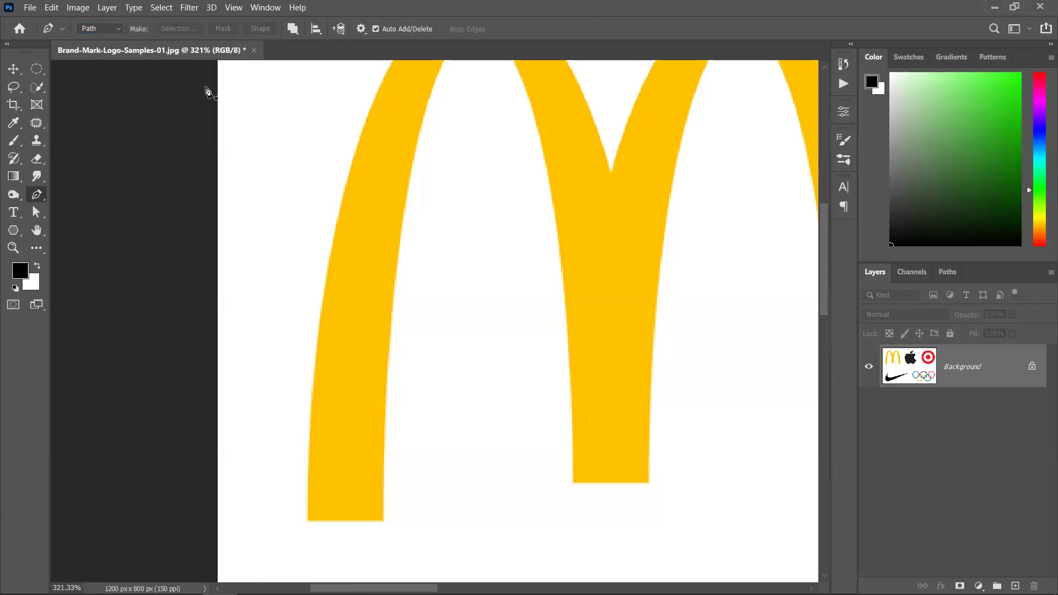
{"action": "scroll", "coordinate": [350, 223], "scroll_direction": "down", "scroll_amount": 2}
{"action": "scroll", "coordinate": [419, 353], "scroll_direction": "up", "scroll_amount": 3}
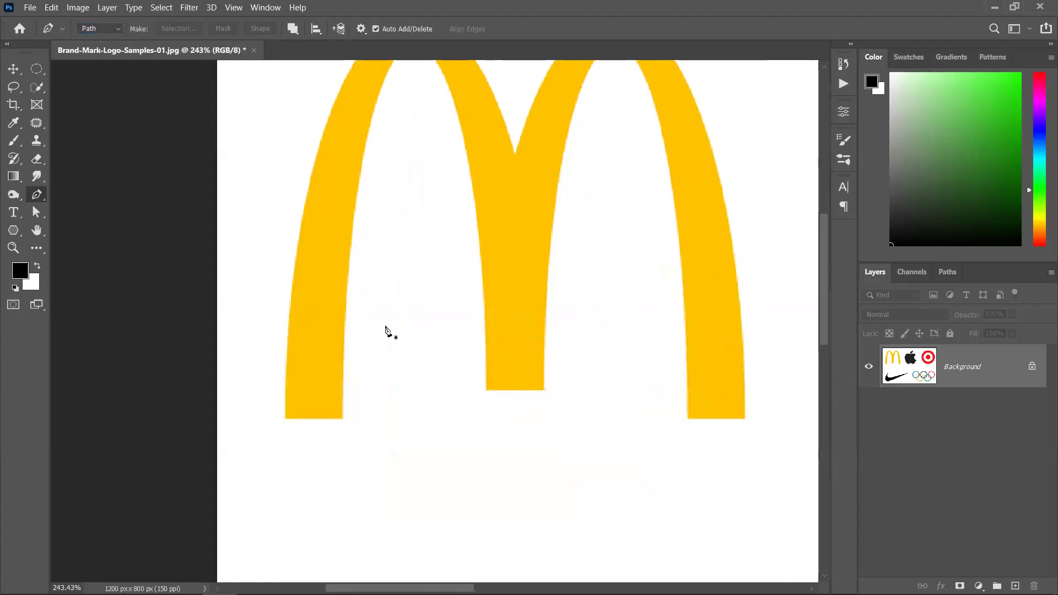
Start a Pen path with a straight segment along the bottom edge of the M's left leg, from inner to outer corner.
{"action": "left_click", "coordinate": [337, 431]}
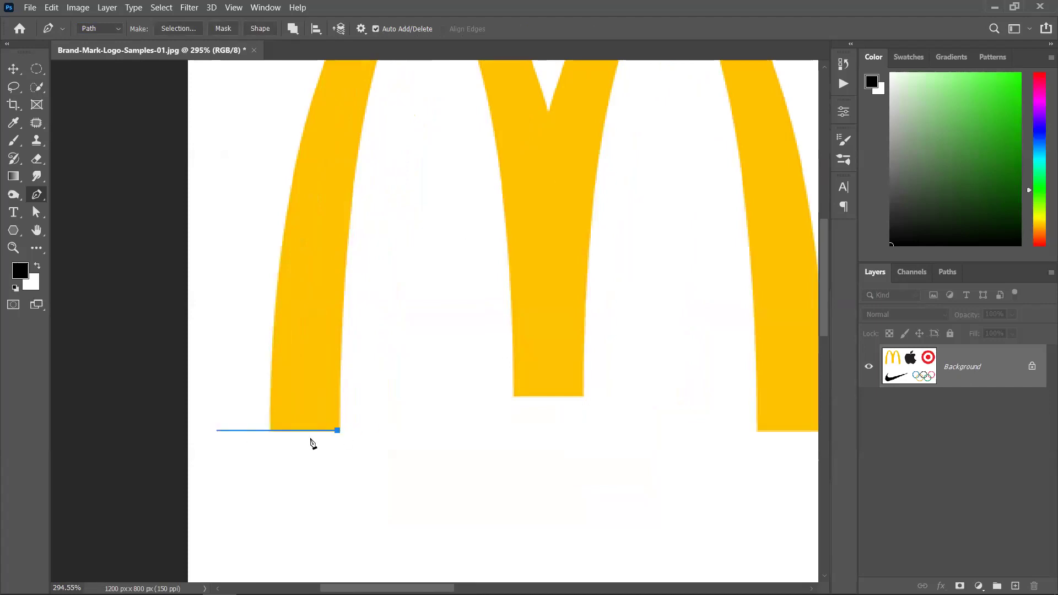
{"action": "left_click_drag", "start_coordinate": [616, 430], "coordinate": [616, 369]}
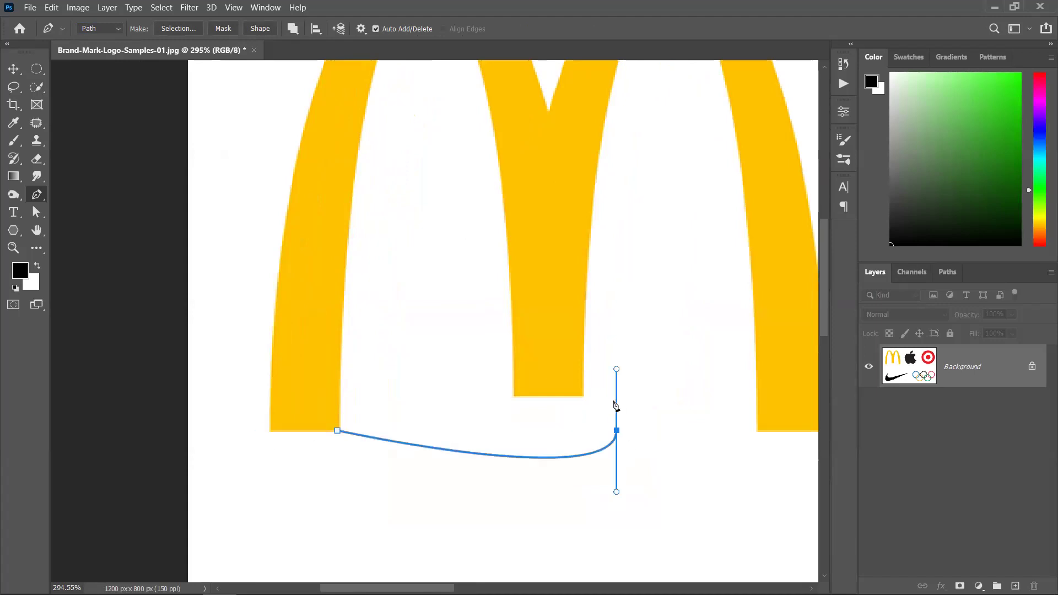
{"action": "key", "text": "ctrl+z"}
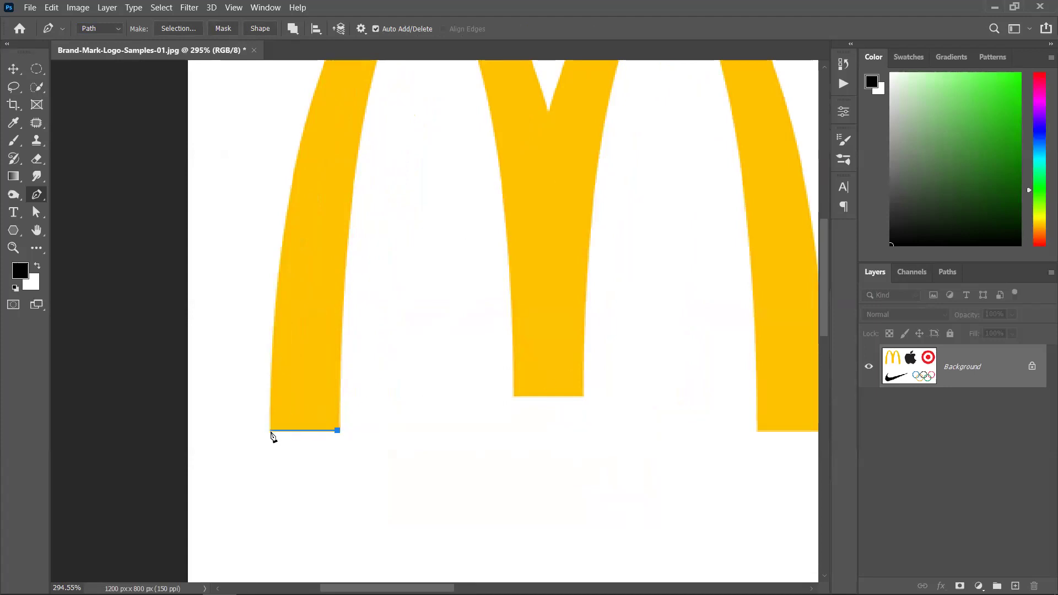
{"action": "left_click_drag", "start_coordinate": [313, 462], "coordinate": [314, 479]}
{"action": "scroll", "coordinate": [314, 430], "scroll_direction": "down", "scroll_amount": 2}
{"action": "key", "text": "ctrl+z"}
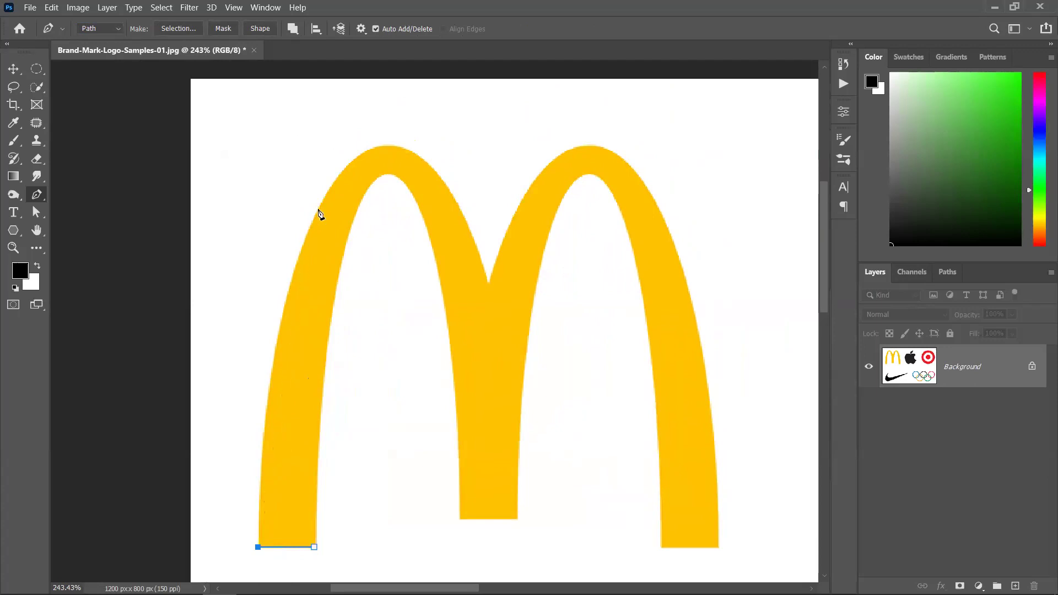
{"action": "left_click_drag", "start_coordinate": [324, 199], "coordinate": [380, 138]}
{"action": "key", "text": "ctrl+z"}
{"action": "left_click", "coordinate": [311, 212]}
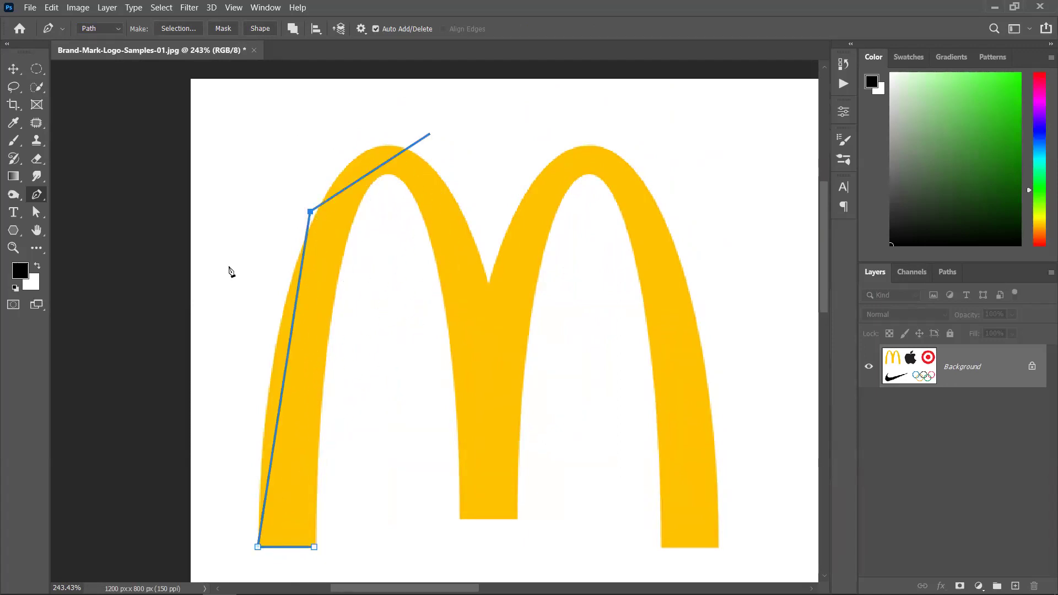
{"action": "key", "text": "ctrl+z"}
{"action": "left_click_drag", "start_coordinate": [315, 215], "coordinate": [366, 144]}
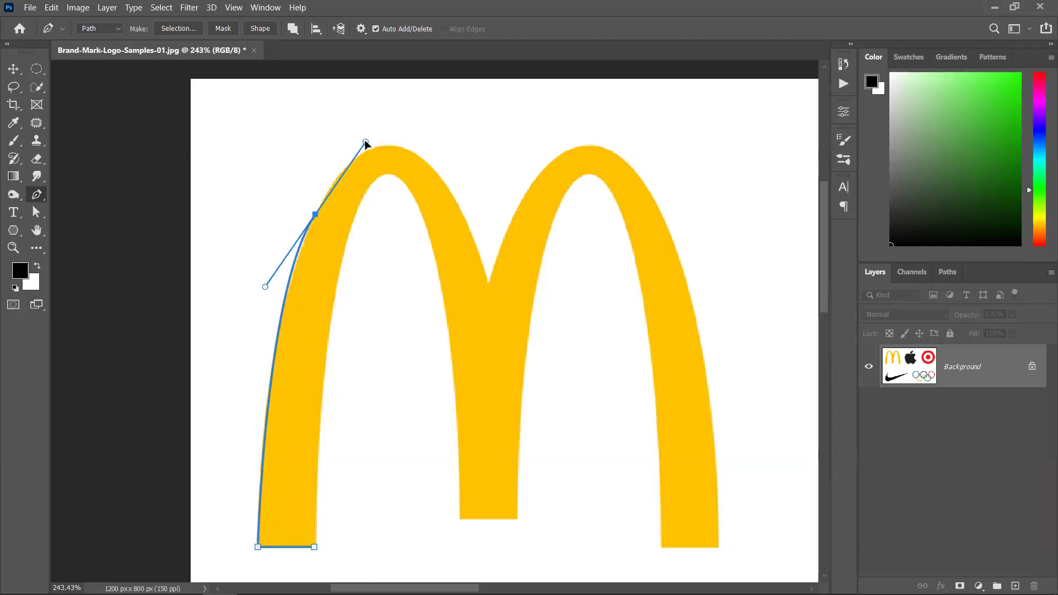
{"action": "key", "text": "ctrl+z"}
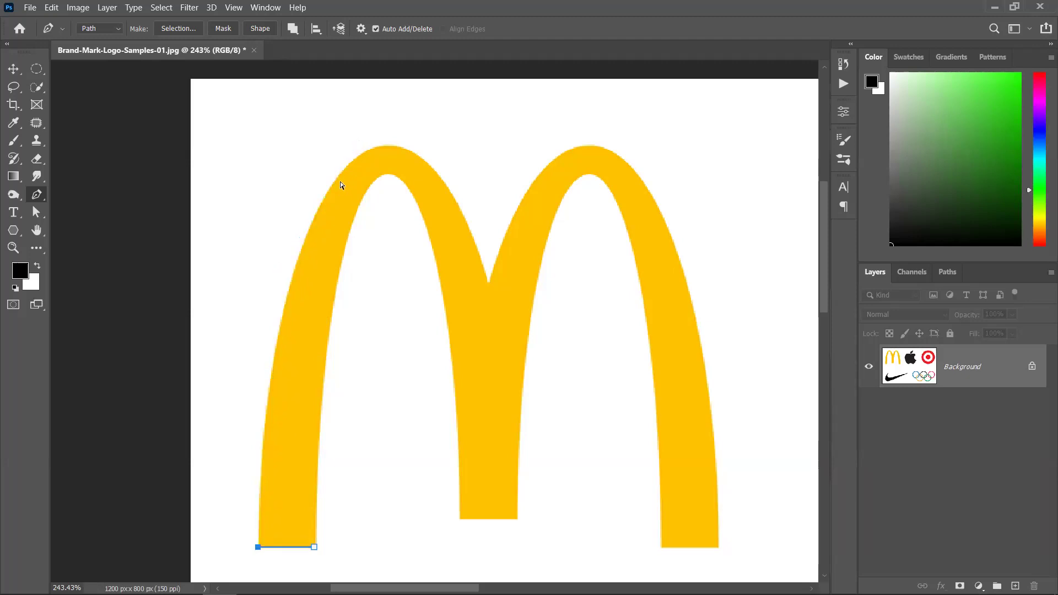
Trace the left arch's outer edge with curved segments to the central V, and angle the V anchor's outgoing handle up toward the right arch.
{"action": "left_click_drag", "start_coordinate": [323, 199], "coordinate": [374, 130]}
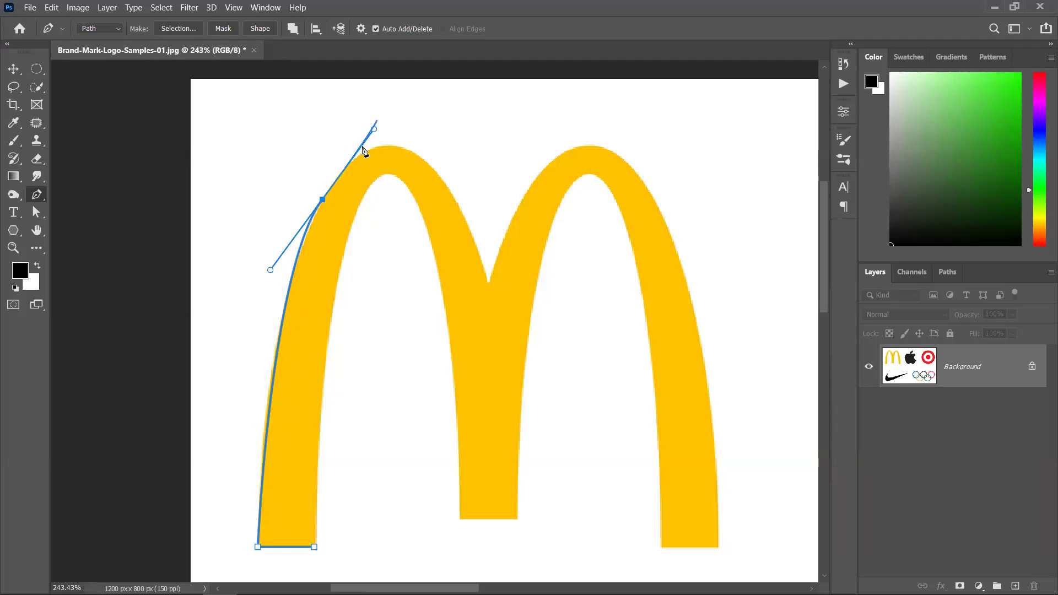
{"action": "left_click_drag", "start_coordinate": [375, 130], "coordinate": [380, 125]}
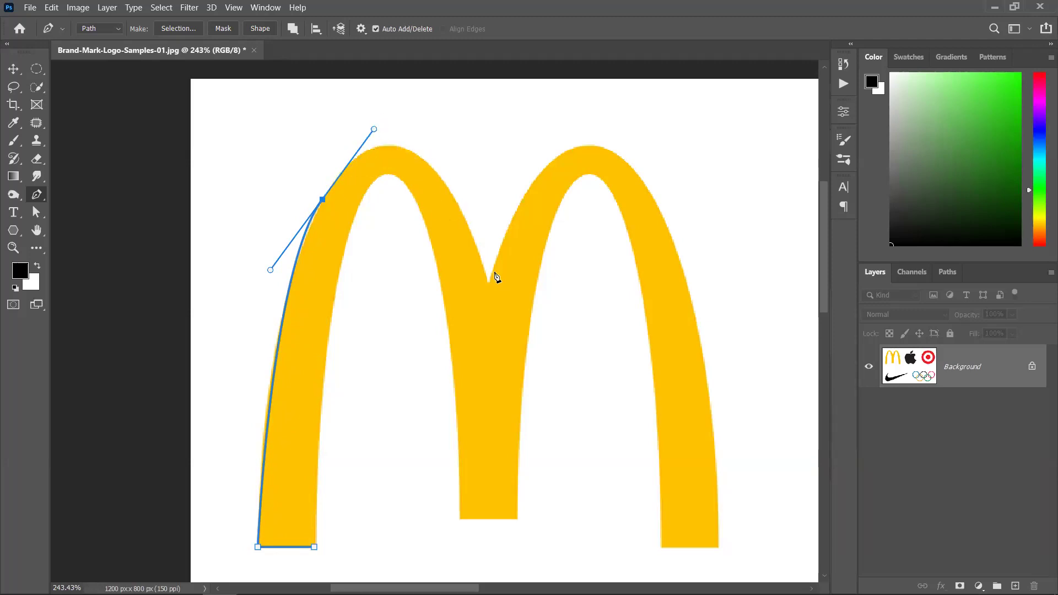
{"action": "left_click", "coordinate": [488, 288]}
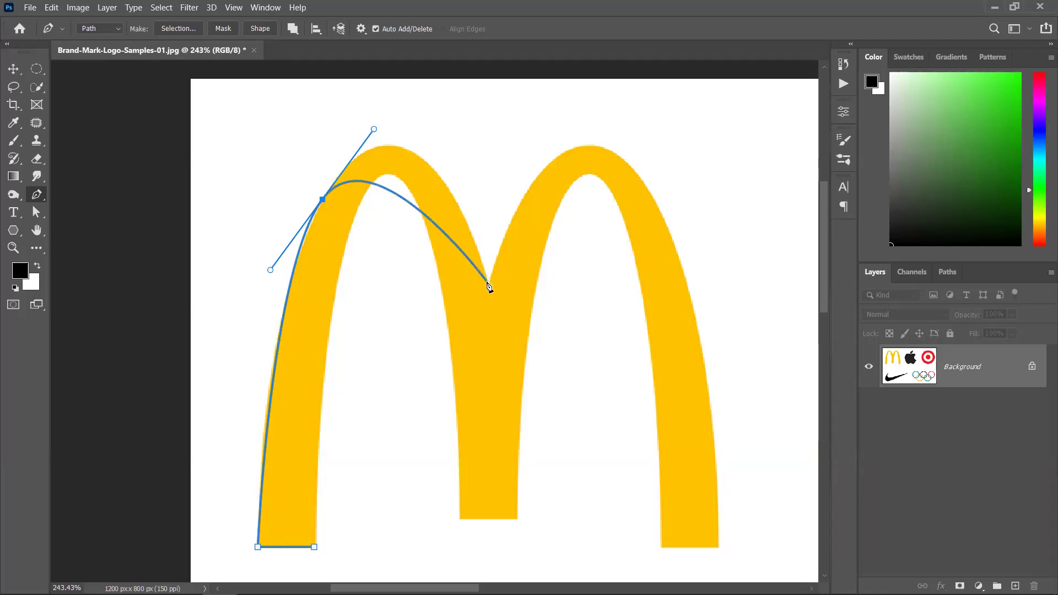
{"action": "left_click_drag", "start_coordinate": [489, 288], "coordinate": [551, 466]}
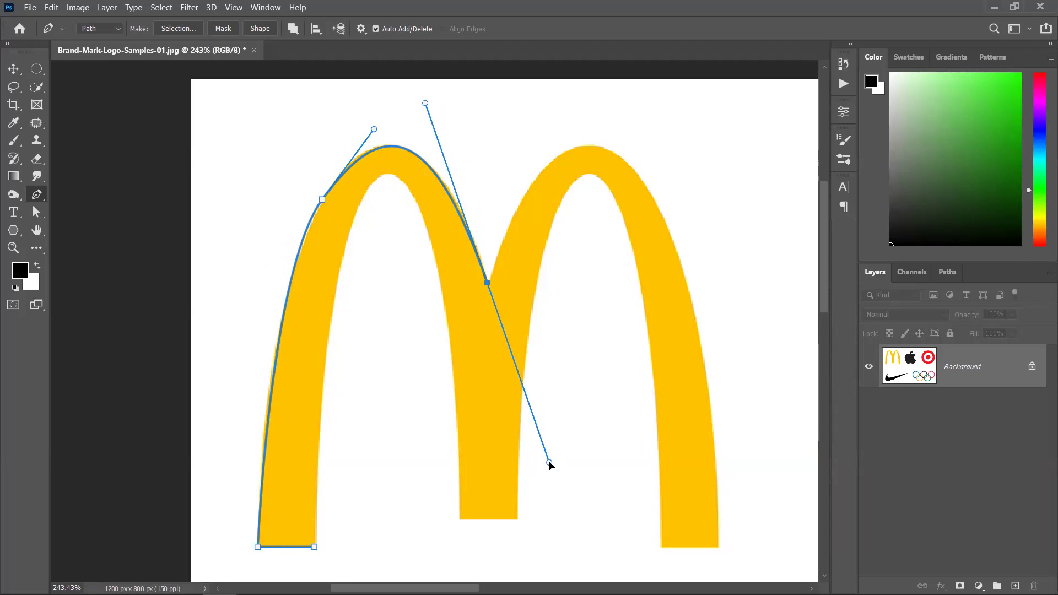
{"action": "left_click_drag", "start_coordinate": [550, 467], "coordinate": [557, 105]}
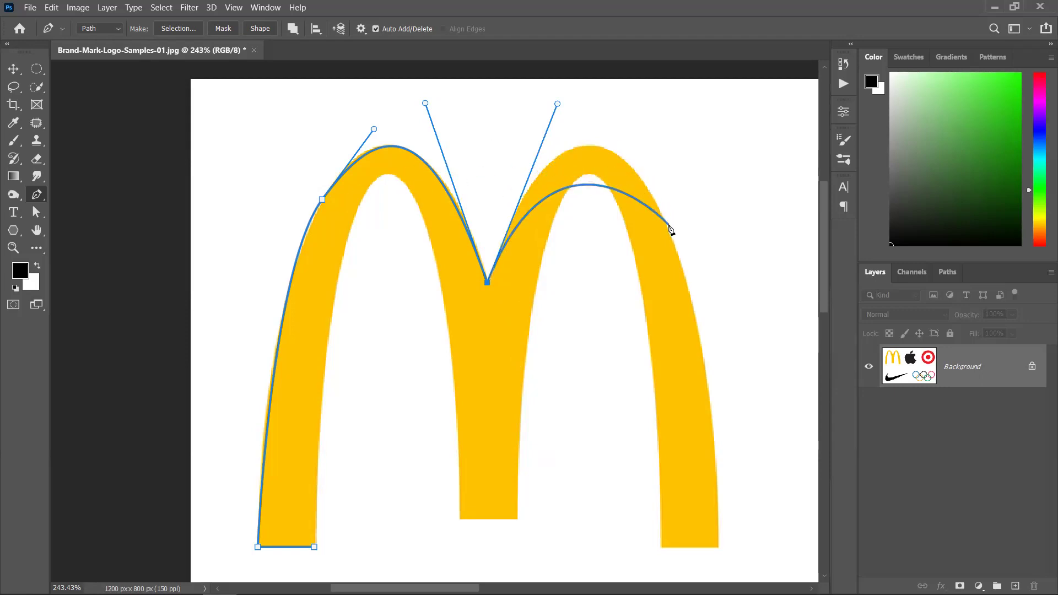
Continue the path around the right arch's outer edge, down the right leg and across its bottom edge.
{"action": "left_click_drag", "start_coordinate": [668, 226], "coordinate": [719, 336]}
{"action": "left_click_drag", "start_coordinate": [718, 392], "coordinate": [685, 295]}
{"action": "key", "text": "ctrl"}
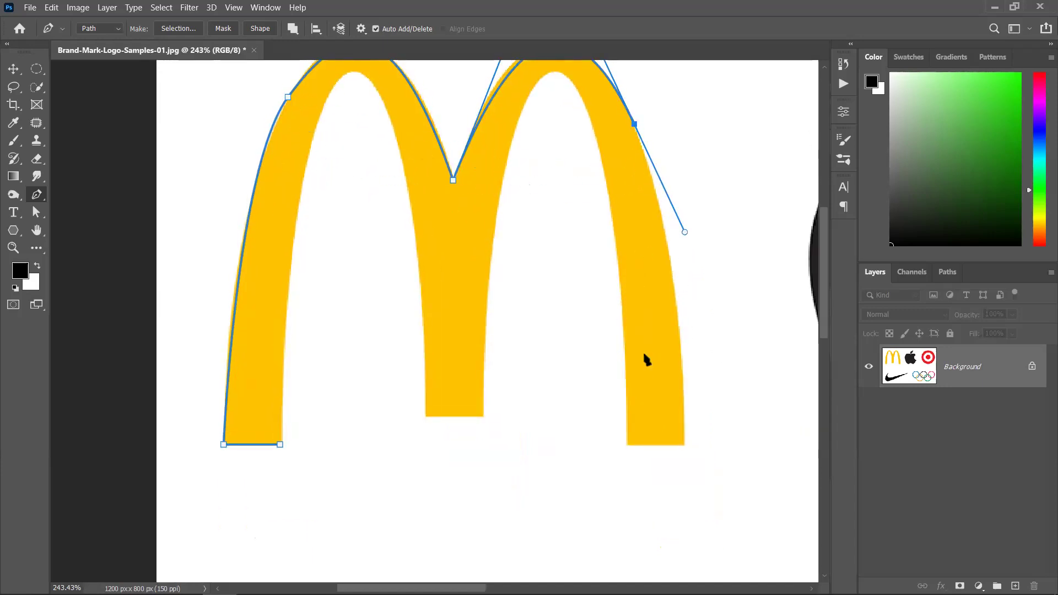
{"action": "left_click", "coordinate": [684, 445]}
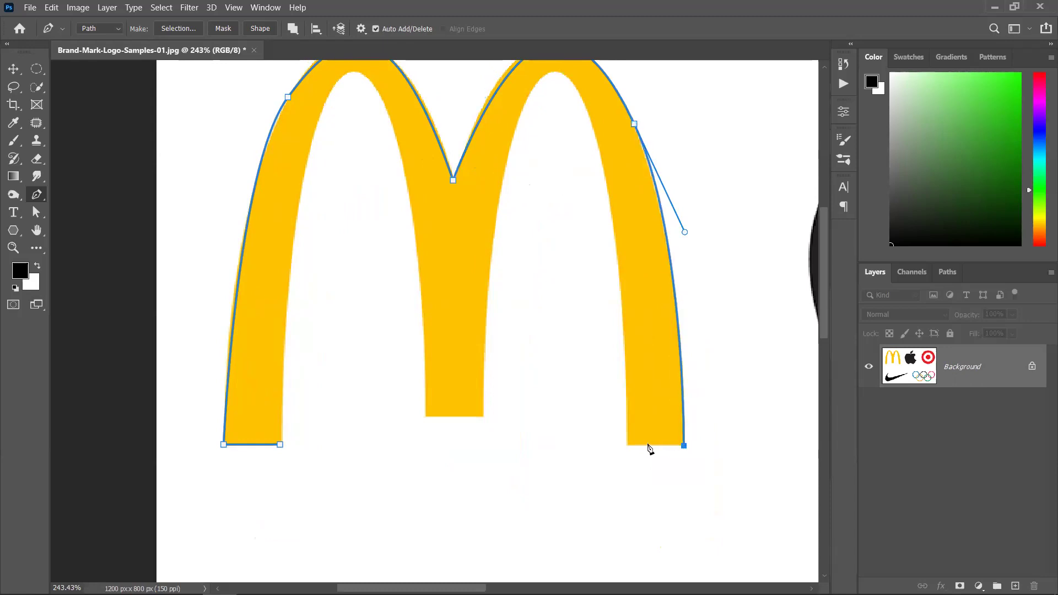
{"action": "left_click", "coordinate": [629, 445]}
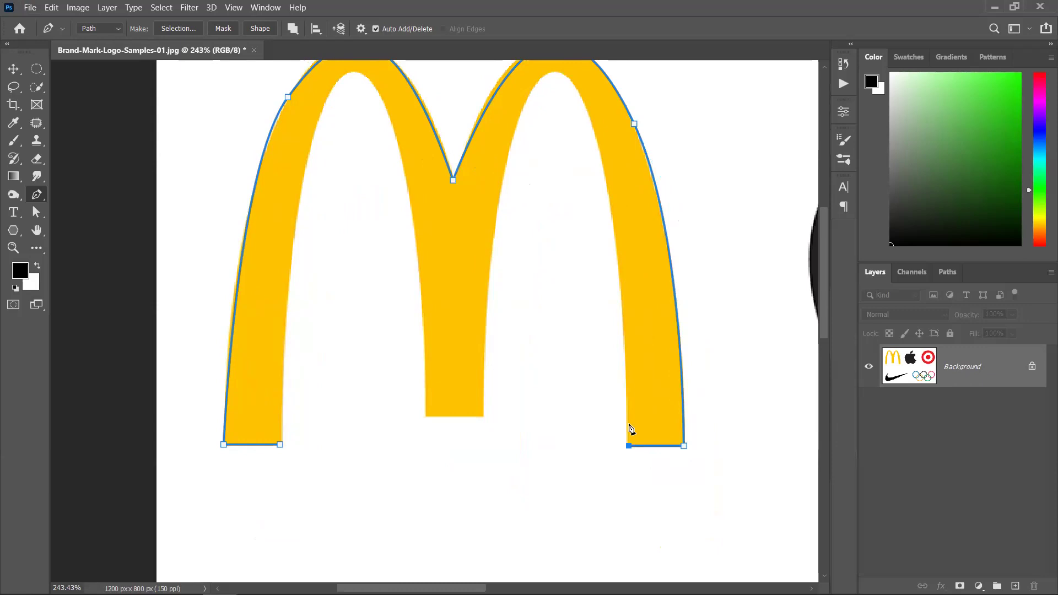
Trace the right arch's inner curve with the Pen tool down to the middle leg and across its bottom edge.
{"action": "left_click_drag", "start_coordinate": [596, 135], "coordinate": [577, 92]}
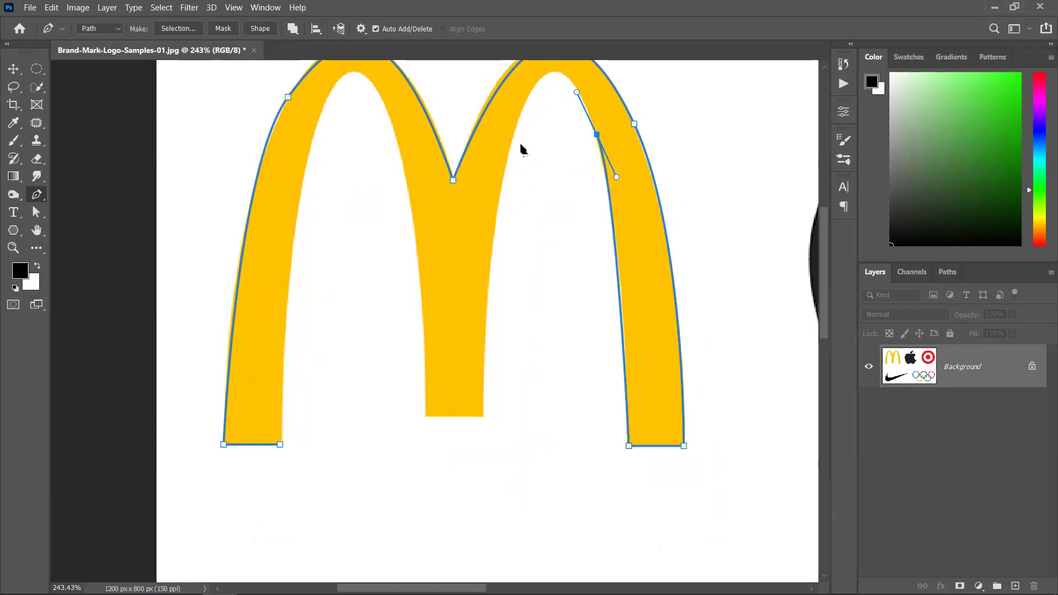
{"action": "left_click_drag", "start_coordinate": [516, 128], "coordinate": [477, 229]}
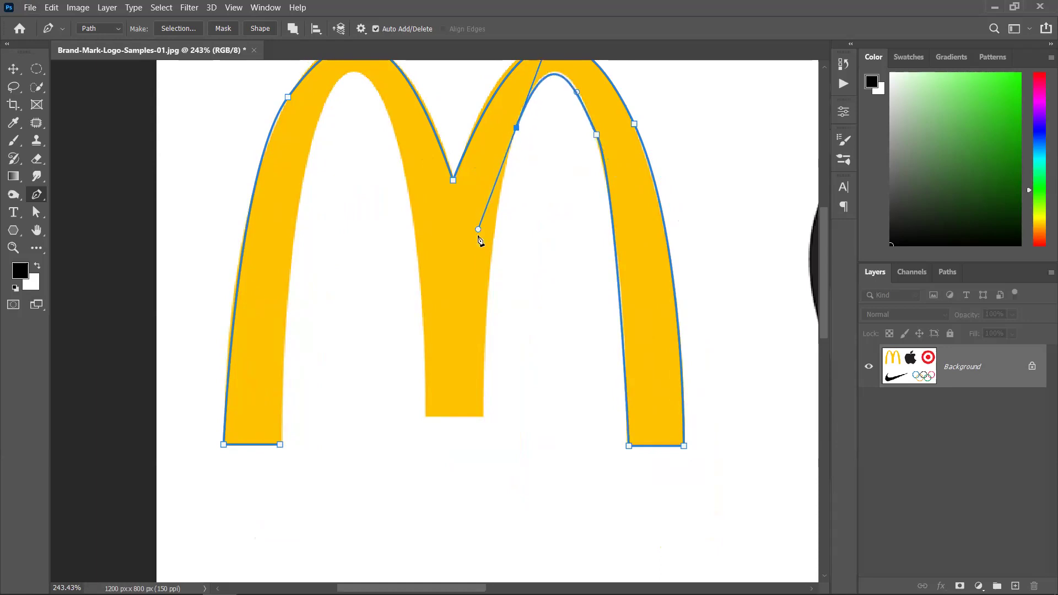
{"action": "left_click", "coordinate": [483, 417]}
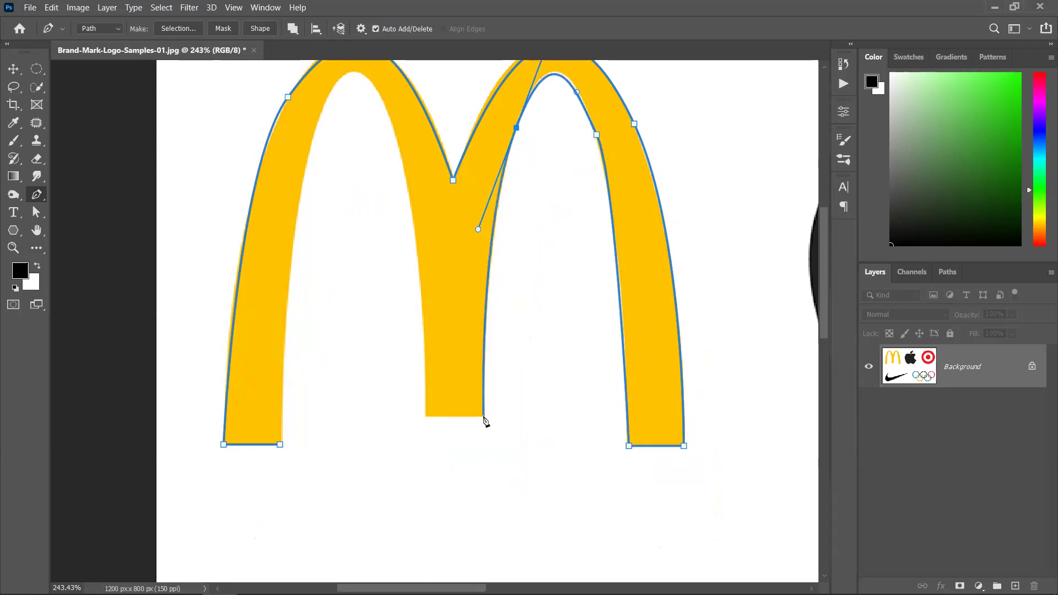
{"action": "left_click", "coordinate": [425, 414]}
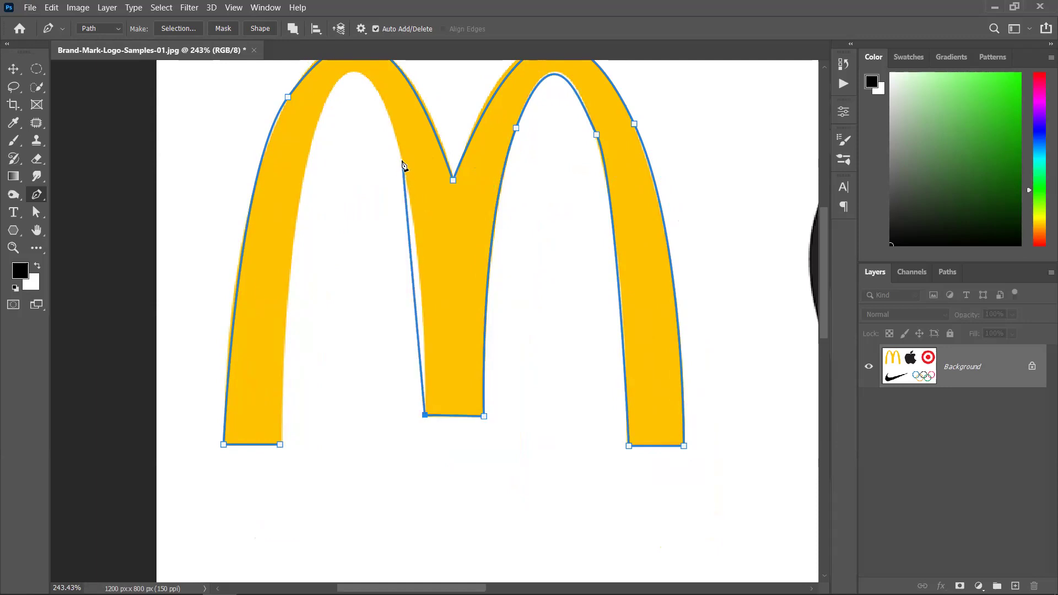
Trace the left arch's inner curve and close the path at the starting anchor on the left leg.
{"action": "left_click_drag", "start_coordinate": [396, 140], "coordinate": [373, 78]}
{"action": "left_click_drag", "start_coordinate": [313, 134], "coordinate": [287, 224]}
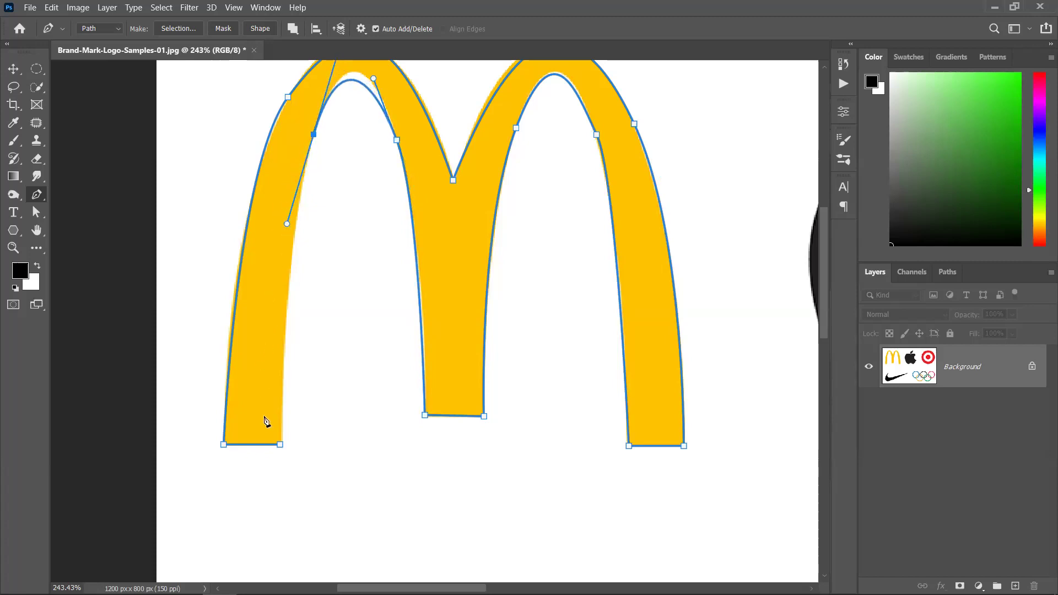
{"action": "left_click", "coordinate": [280, 444]}
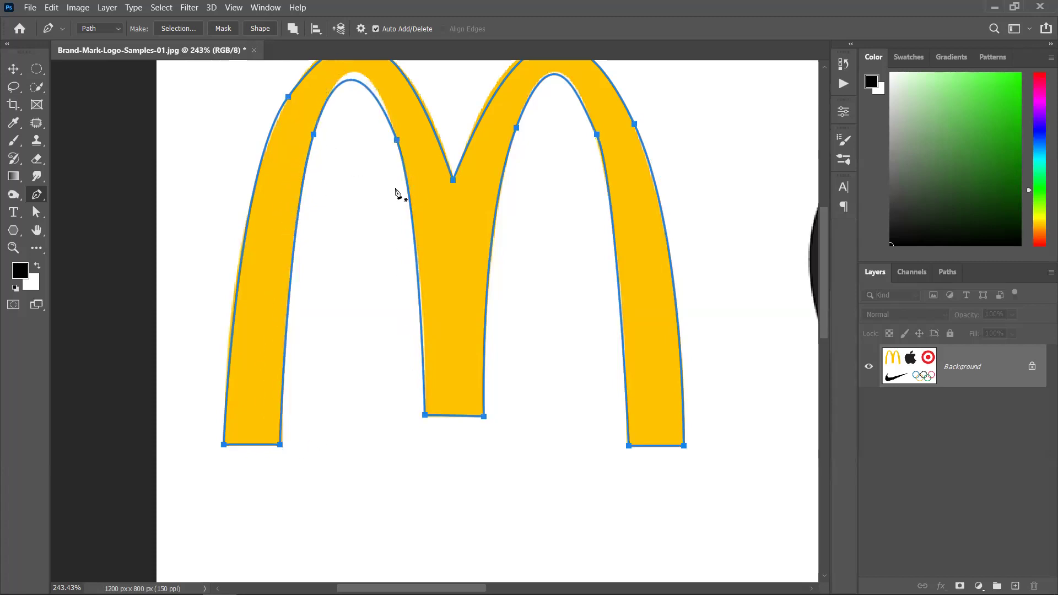
Add an anchor below the left arch's outer shoulder anchor and adjust the shoulder anchor's direction handles to follow the logo edge.
{"action": "scroll", "coordinate": [395, 193], "scroll_direction": "up", "scroll_amount": 2}
{"action": "left_click_drag", "start_coordinate": [395, 199], "coordinate": [382, 350]}
{"action": "scroll", "coordinate": [401, 174], "scroll_direction": "up", "scroll_amount": 1}
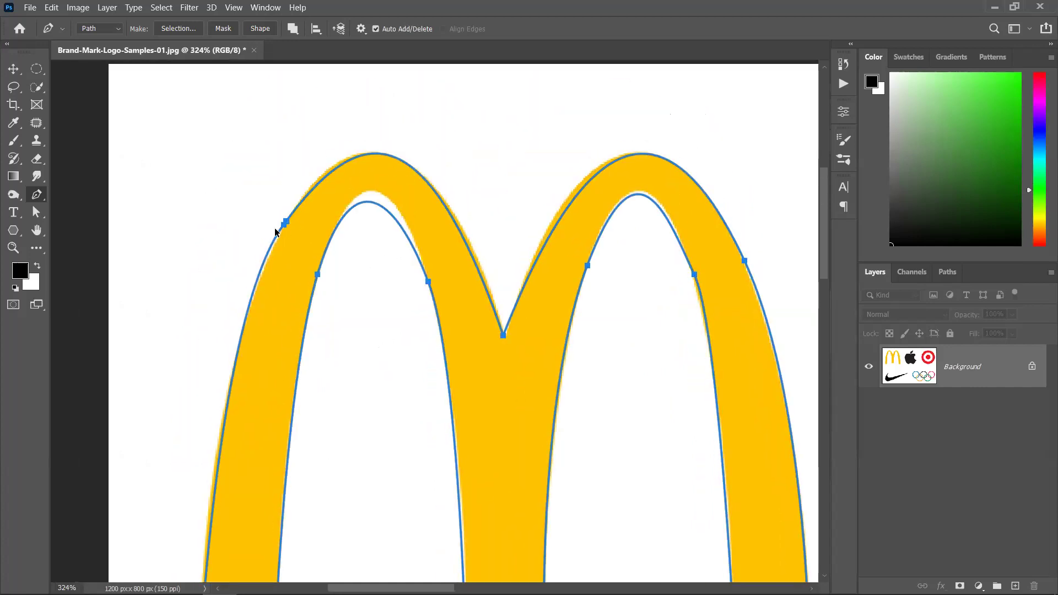
{"action": "scroll", "coordinate": [275, 230], "scroll_direction": "up", "scroll_amount": 2}
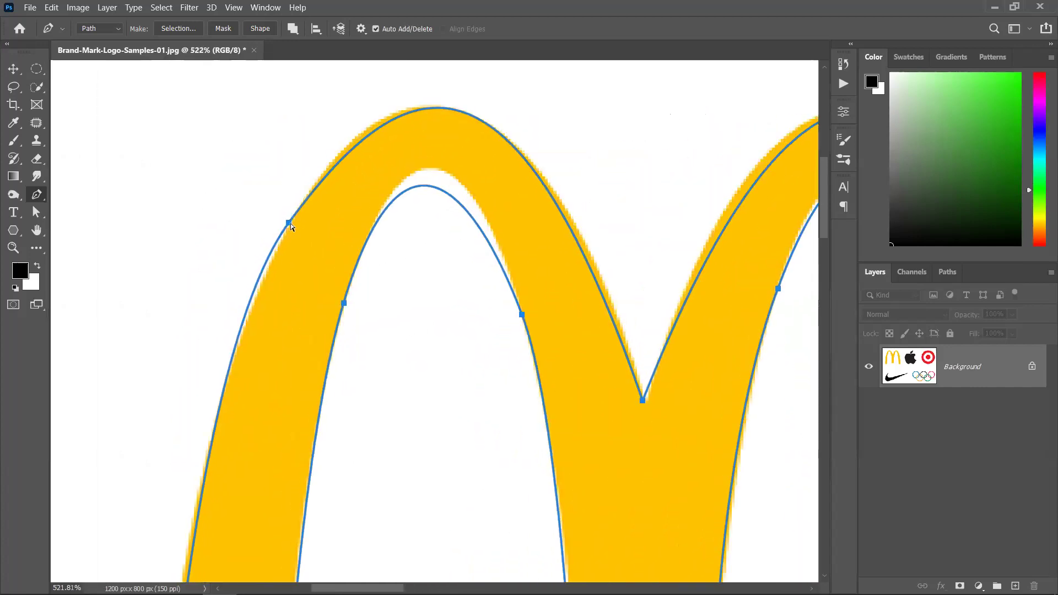
{"action": "left_click", "coordinate": [287, 222], "text": "ctrl"}
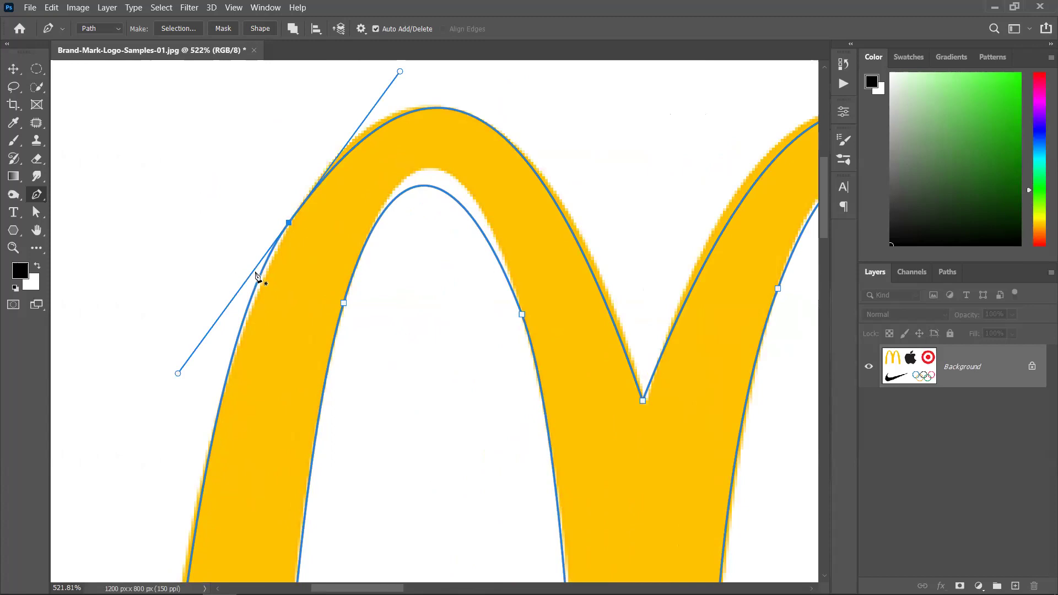
{"action": "scroll", "coordinate": [220, 325], "scroll_direction": "down", "scroll_amount": 5}
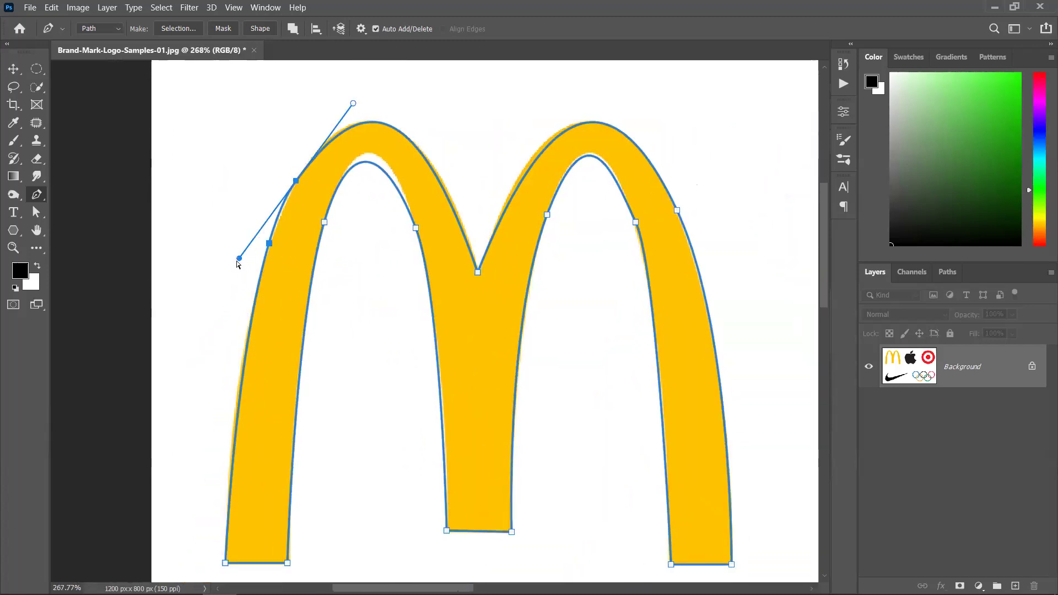
{"action": "left_click_drag", "start_coordinate": [238, 262], "coordinate": [232, 267]}
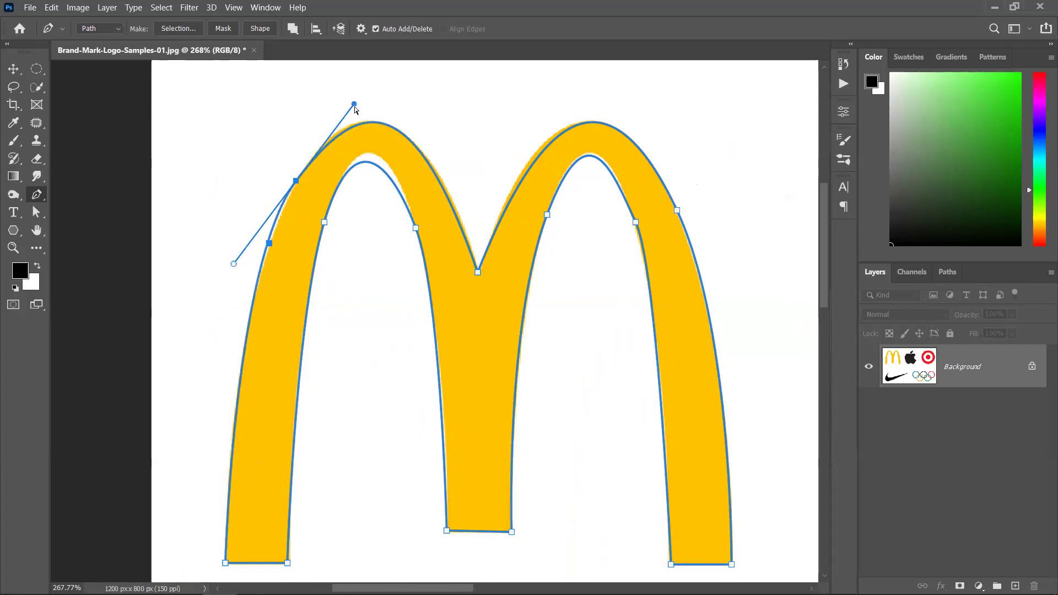
{"action": "left_click_drag", "start_coordinate": [353, 106], "coordinate": [351, 103]}
Reposition the left arch's outer shoulder anchor and refine its handles and the V anchor's left handle to fit the outer edge.
{"action": "left_click_drag", "start_coordinate": [293, 184], "coordinate": [295, 188]}
{"action": "left_click_drag", "start_coordinate": [352, 104], "coordinate": [349, 101]}
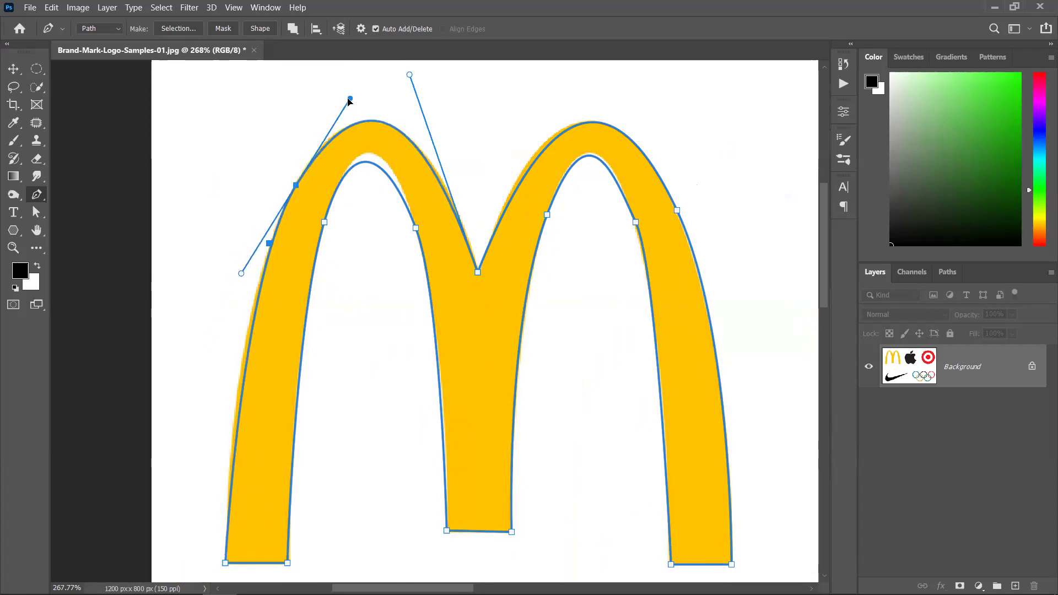
{"action": "left_click_drag", "start_coordinate": [241, 274], "coordinate": [235, 276]}
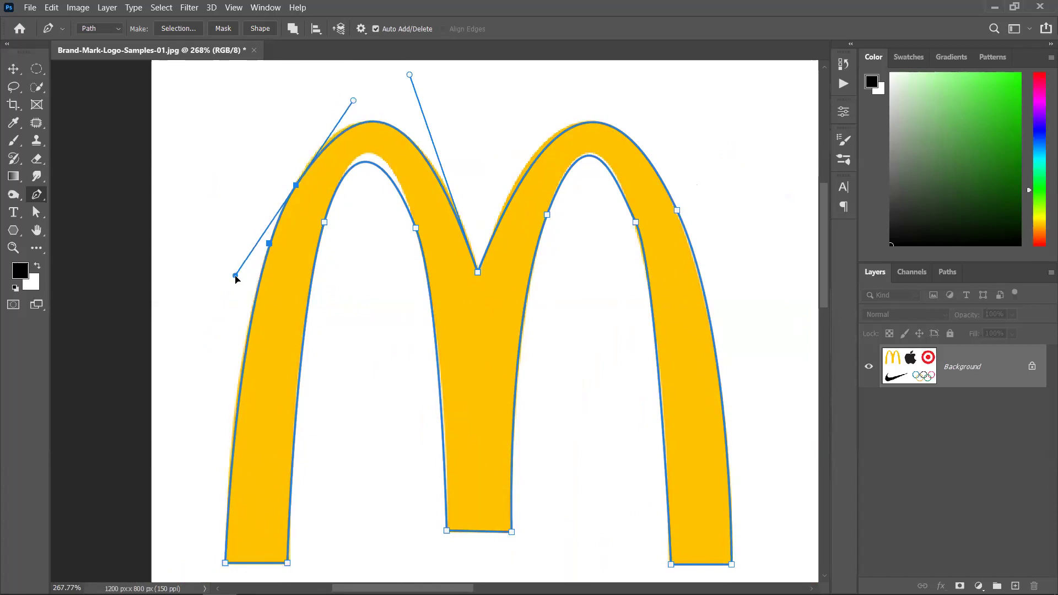
{"action": "left_click_drag", "start_coordinate": [295, 183], "coordinate": [298, 176]}
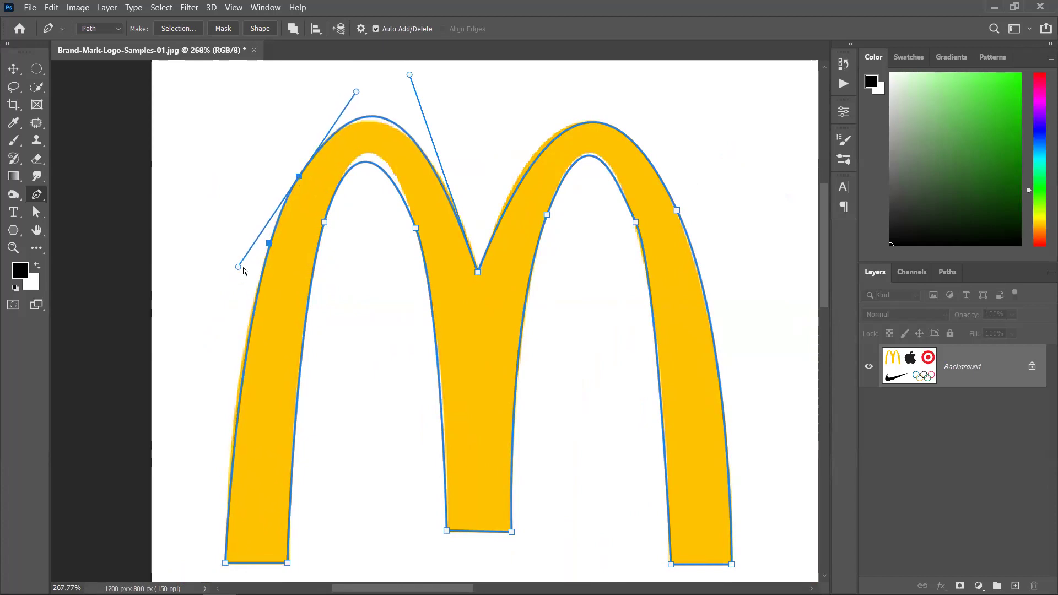
{"action": "left_click_drag", "start_coordinate": [235, 274], "coordinate": [233, 271]}
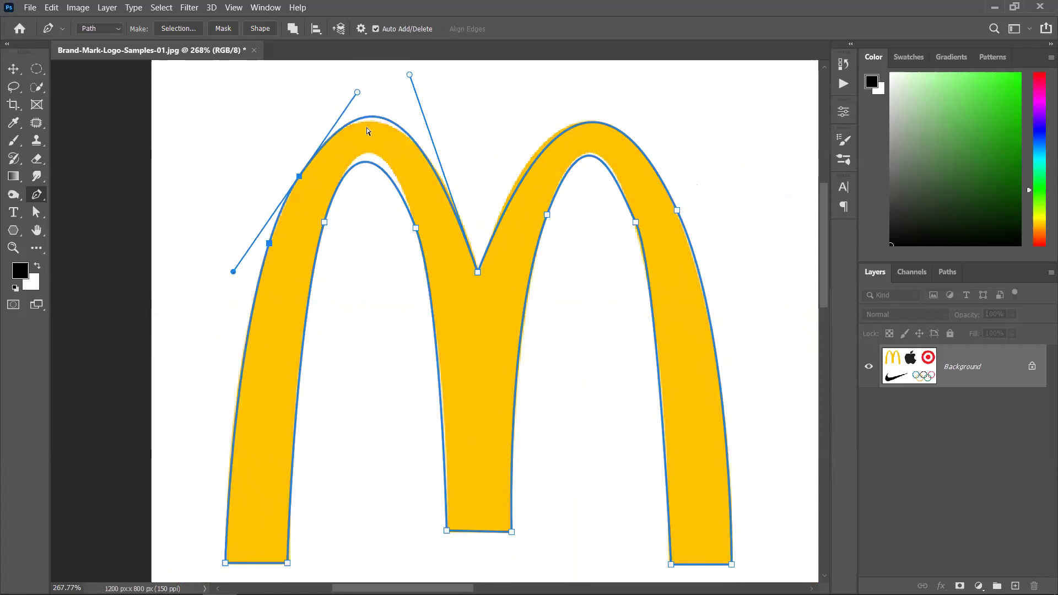
{"action": "left_click_drag", "start_coordinate": [357, 94], "coordinate": [352, 102]}
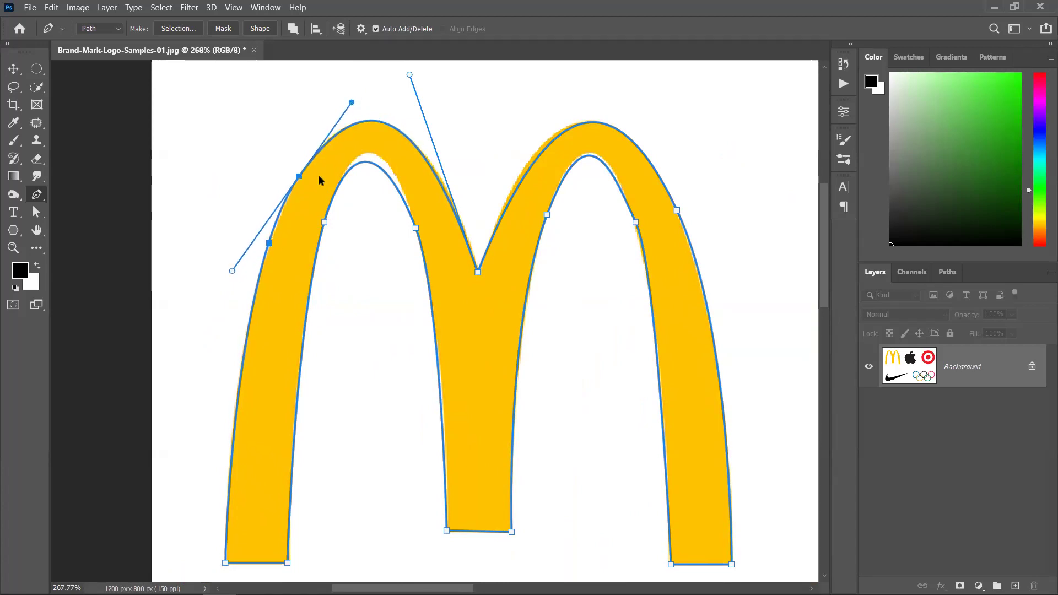
{"action": "left_click_drag", "start_coordinate": [410, 75], "coordinate": [419, 78]}
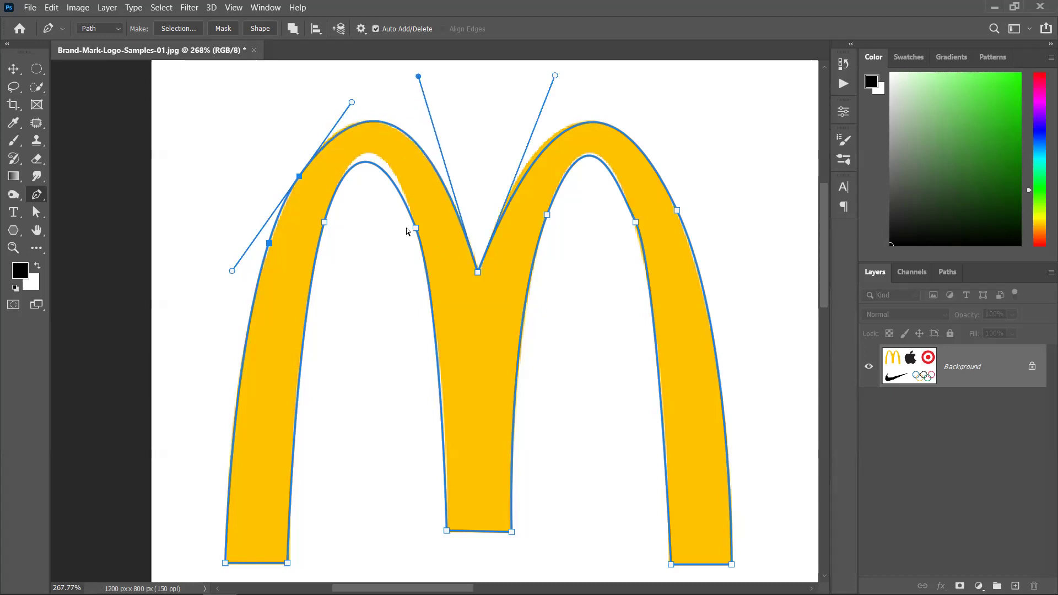
Reposition the left arch's inner anchor nearest the middle leg and adjust the inner curve's direction handles to fit the logo edge.
{"action": "left_click_drag", "start_coordinate": [416, 229], "coordinate": [396, 141]}
{"action": "left_click_drag", "start_coordinate": [436, 296], "coordinate": [440, 286]}
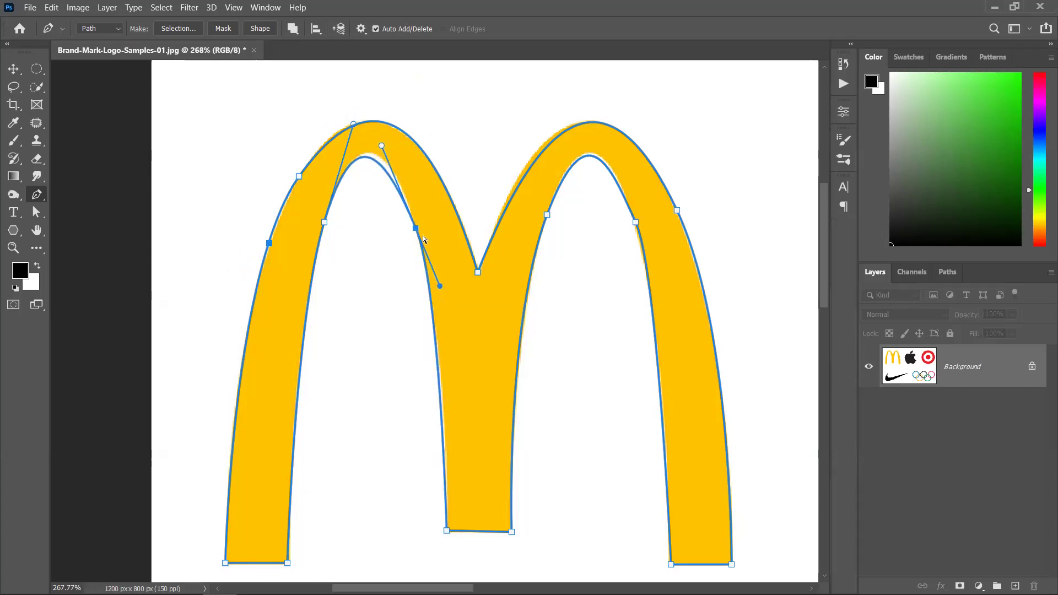
{"action": "left_click_drag", "start_coordinate": [415, 225], "coordinate": [411, 216]}
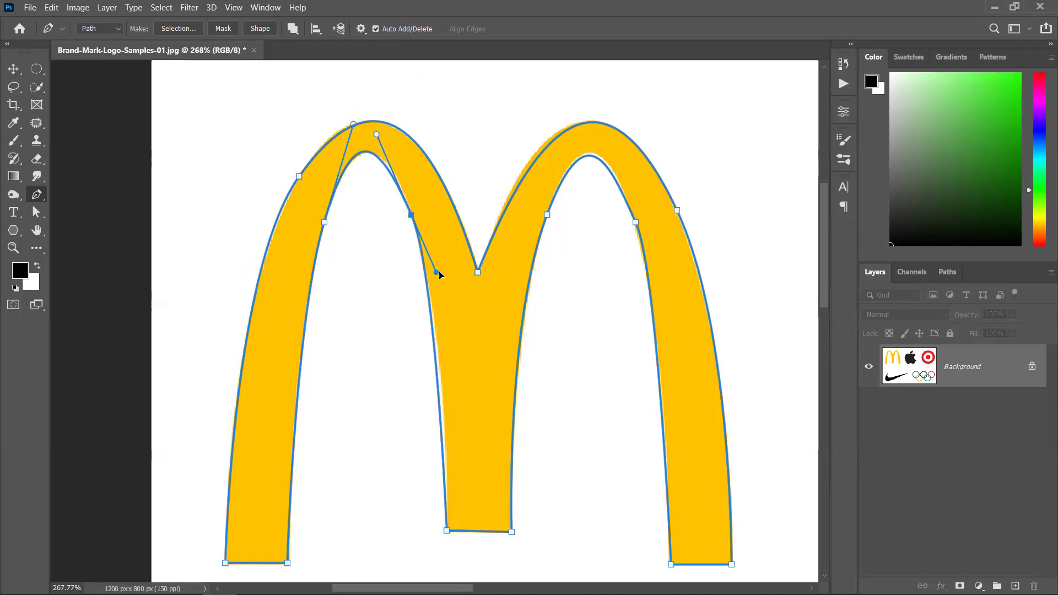
{"action": "left_click_drag", "start_coordinate": [439, 273], "coordinate": [442, 275]}
{"action": "left_click_drag", "start_coordinate": [372, 138], "coordinate": [353, 122]}
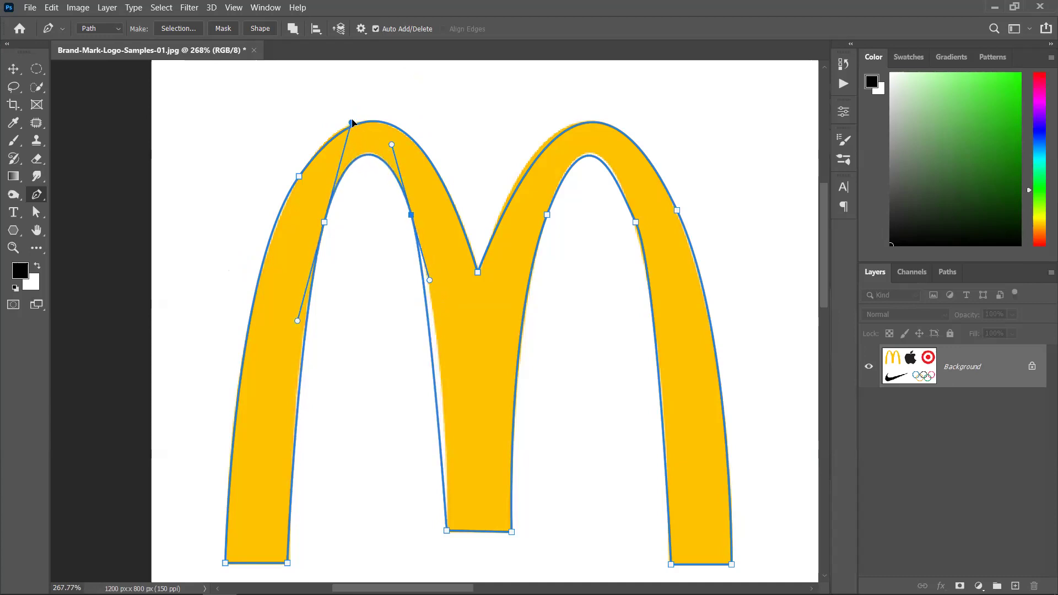
Pull direction handles from the middle leg's lower-left anchor, keeping its bottom edge straight and curving its left side along the logo.
{"action": "left_click", "coordinate": [446, 530], "text": "ctrl"}
{"action": "left_click_drag", "start_coordinate": [468, 511], "coordinate": [480, 434]}
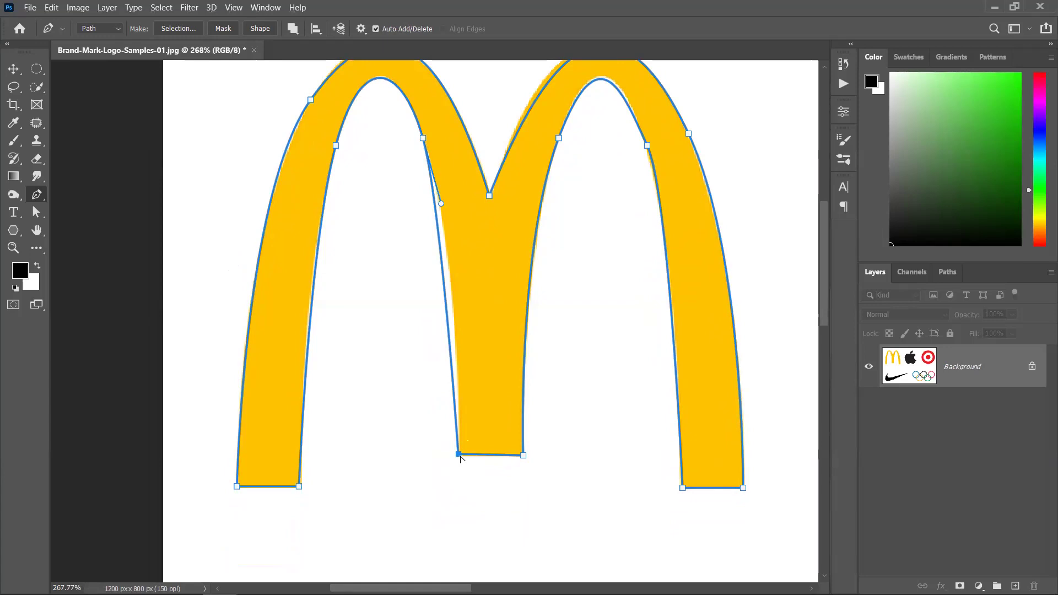
{"action": "left_click_drag", "start_coordinate": [460, 456], "coordinate": [434, 432]}
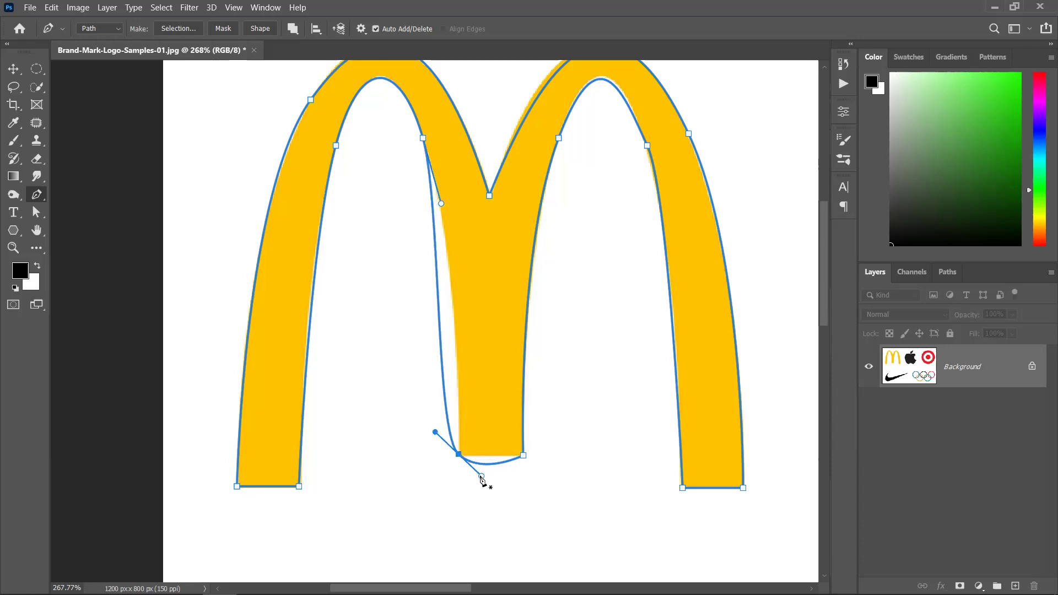
{"action": "left_click_drag", "start_coordinate": [482, 475], "coordinate": [499, 458]}
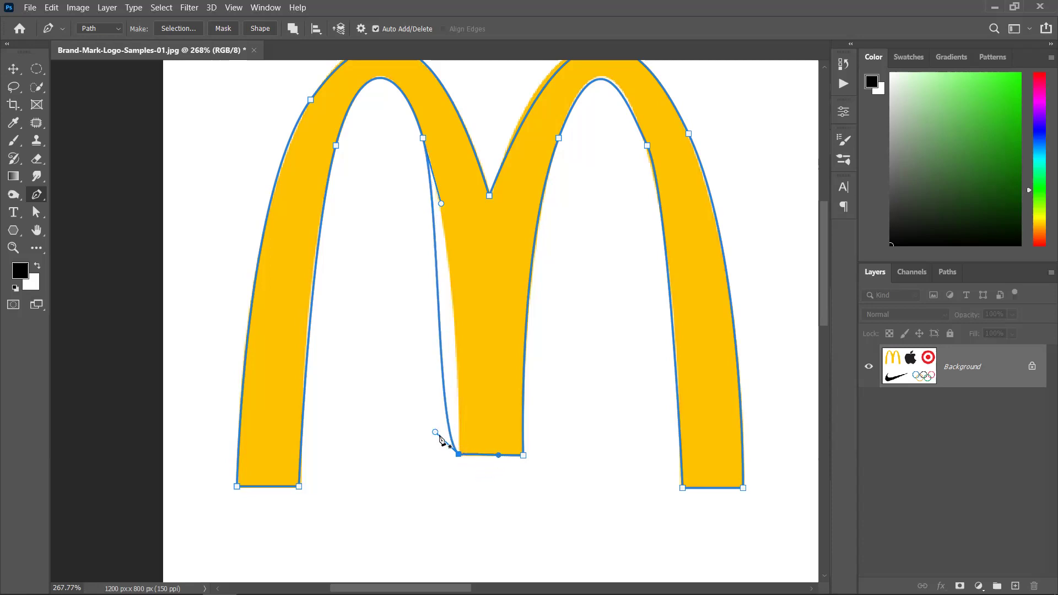
{"action": "mouse_move", "coordinate": [435, 433]}
{"action": "left_mouse_down"}
{"action": "mouse_move", "coordinate": [461, 373]}
{"action": "mouse_move", "coordinate": [458, 301]}
{"action": "left_mouse_up"}
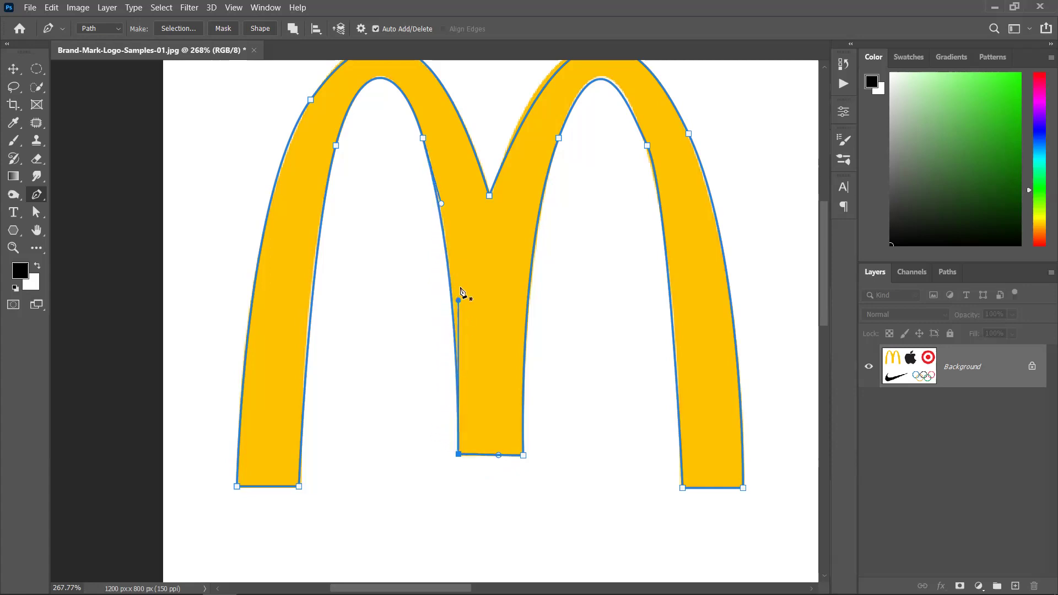
Adjust the handles of the right arch's outer shoulder anchor and the V anchor's right handle to fit the outer edge.
{"action": "left_click_drag", "start_coordinate": [547, 329], "coordinate": [491, 439]}
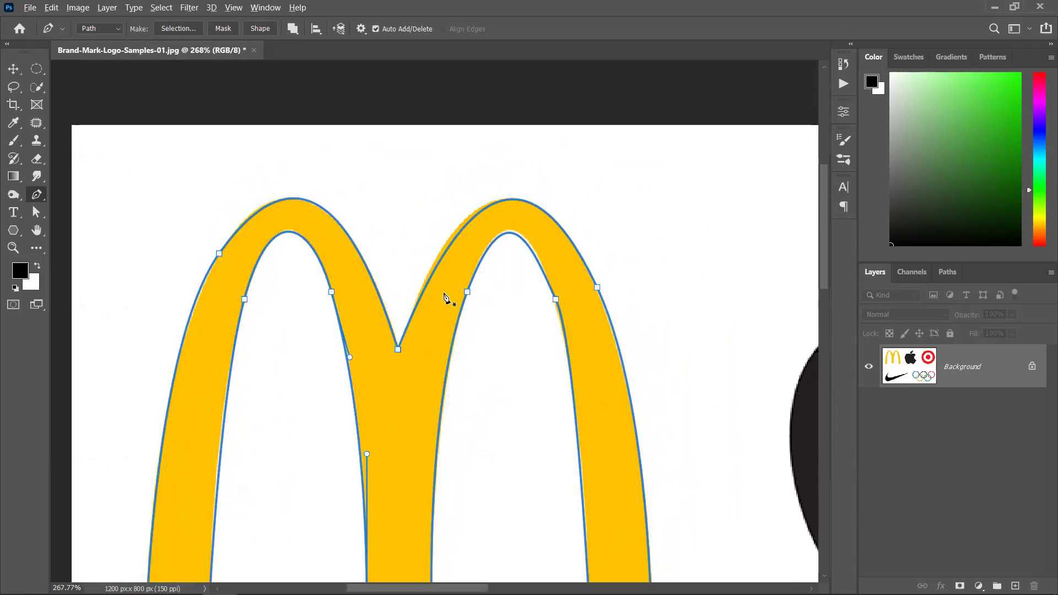
{"action": "left_click_drag", "start_coordinate": [596, 287], "coordinate": [543, 166]}
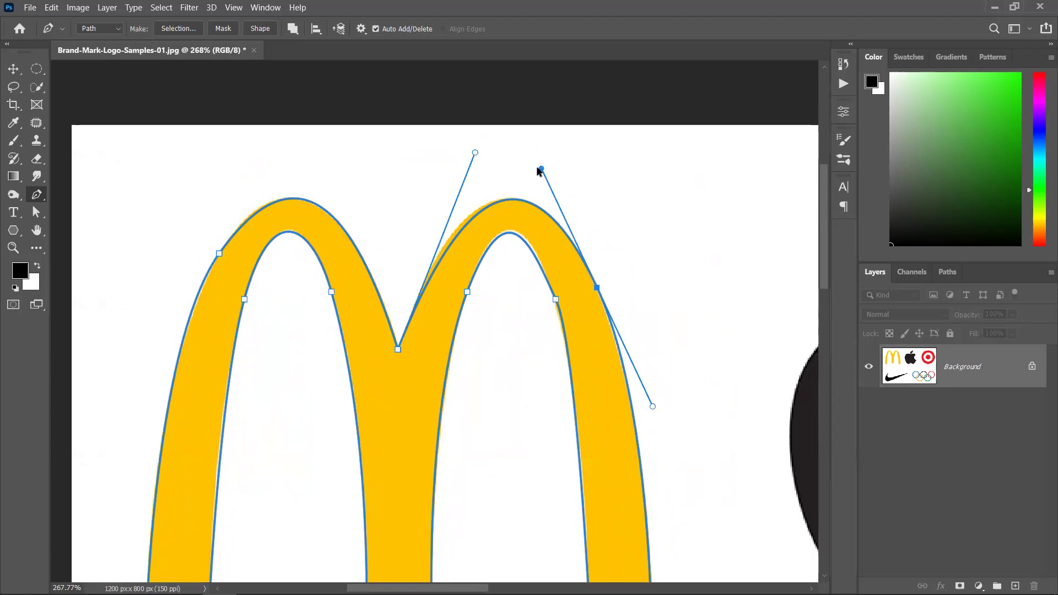
{"action": "left_click_drag", "start_coordinate": [541, 168], "coordinate": [537, 168]}
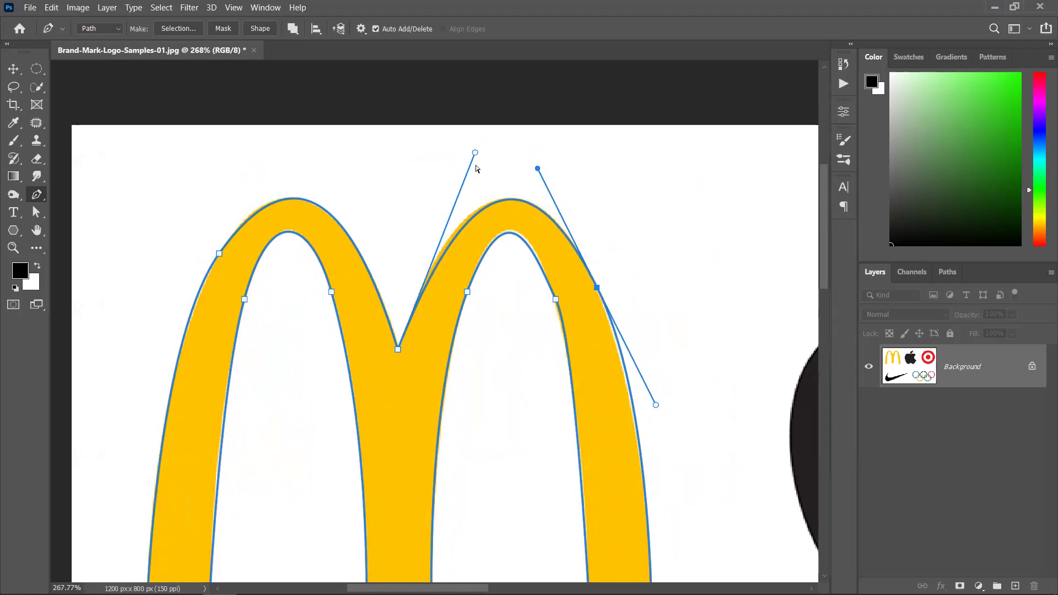
{"action": "left_click_drag", "start_coordinate": [475, 153], "coordinate": [464, 156]}
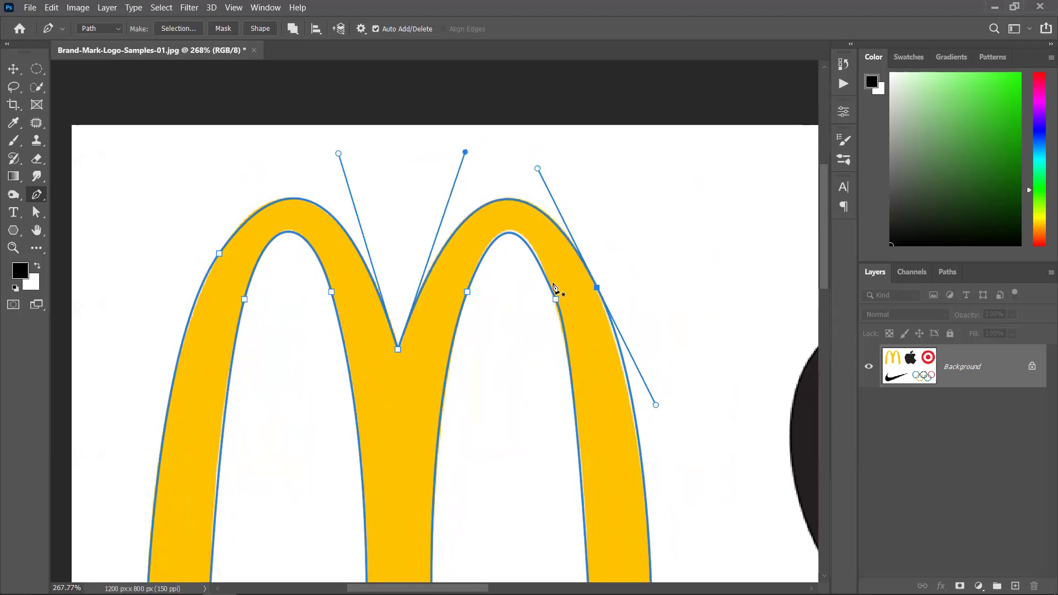
Refine the right arch's inner-right anchor and its lower handle to follow the inner edge, and deselect the path's anchors.
{"action": "scroll", "coordinate": [554, 287], "scroll_direction": "down", "scroll_amount": 3}
{"action": "scroll", "coordinate": [503, 325], "scroll_direction": "right", "scroll_amount": 2}
{"action": "left_click", "coordinate": [517, 253], "text": "ctrl"}
{"action": "left_click", "coordinate": [538, 300], "text": "ctrl"}
{"action": "left_click", "coordinate": [517, 253], "text": "ctrl"}
{"action": "left_click_drag", "start_coordinate": [538, 300], "coordinate": [545, 332]}
{"action": "left_click", "coordinate": [473, 126], "text": "ctrl"}
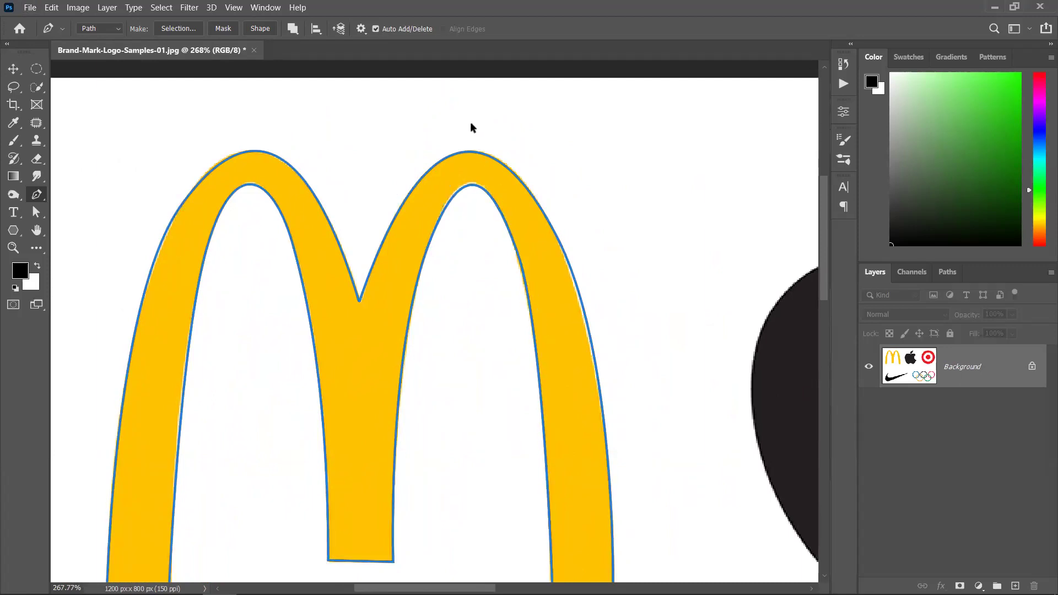
Convert the M path into a shape layer and move the shape down and to the right of the original logo.
{"action": "scroll", "coordinate": [524, 342], "scroll_direction": "down", "scroll_amount": 3, "text": "alt"}
{"action": "left_click_drag", "start_coordinate": [523, 440], "coordinate": [488, 364]}
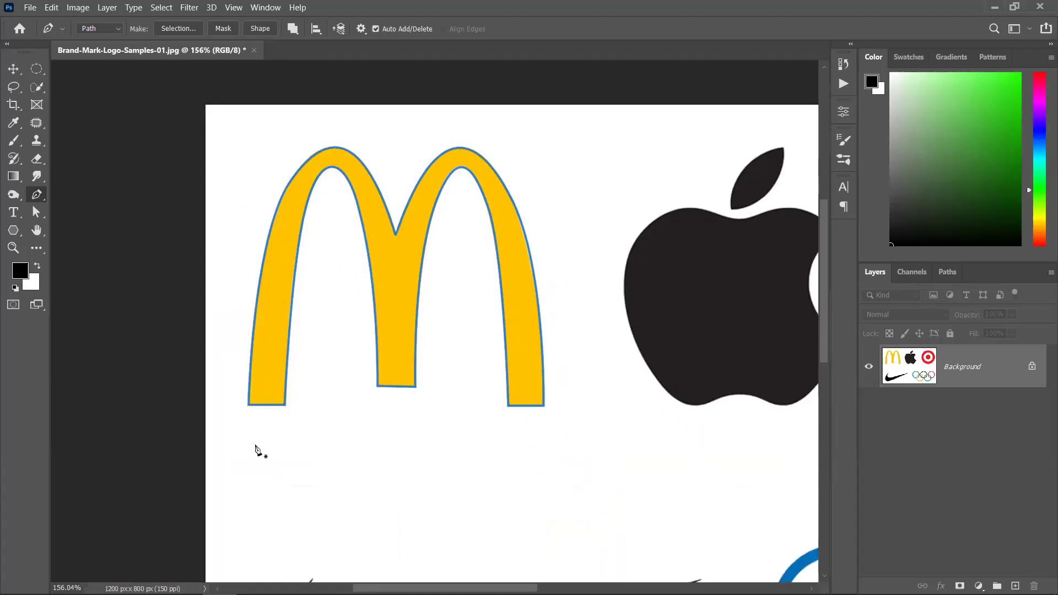
{"action": "left_click", "coordinate": [260, 29]}
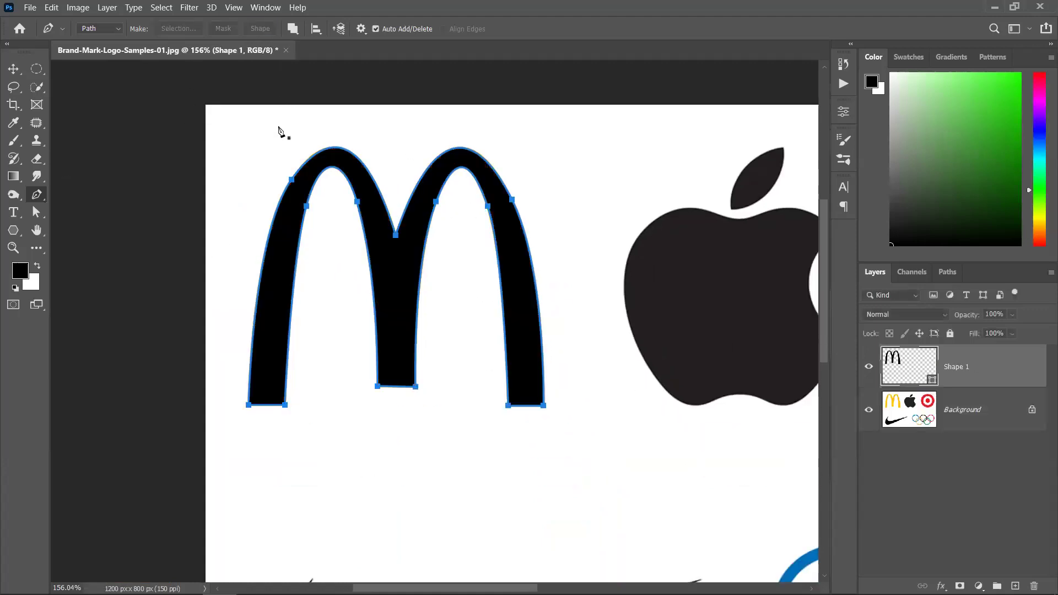
{"action": "key", "text": "v"}
{"action": "scroll", "coordinate": [368, 309], "scroll_direction": "down", "scroll_amount": 1, "text": "alt"}
{"action": "scroll", "coordinate": [368, 308], "scroll_direction": "down", "scroll_amount": 2, "text": "alt"}
{"action": "left_click_drag", "start_coordinate": [425, 330], "coordinate": [539, 467]}
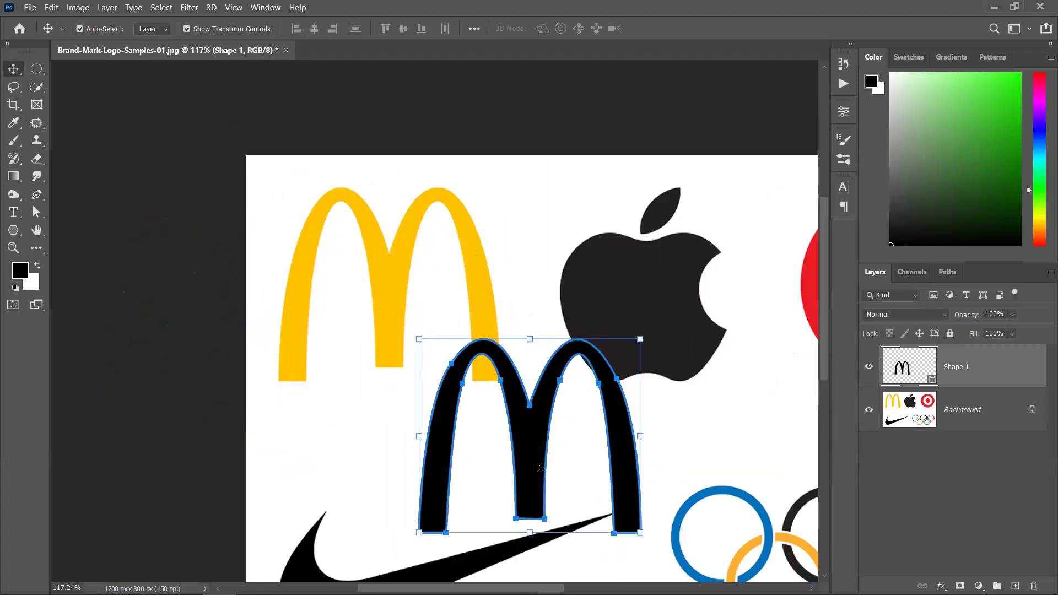
Set the M shape's fill to the yellow #ffc300 sampled from the original McDonald's logo.
{"action": "double_click", "coordinate": [933, 380]}
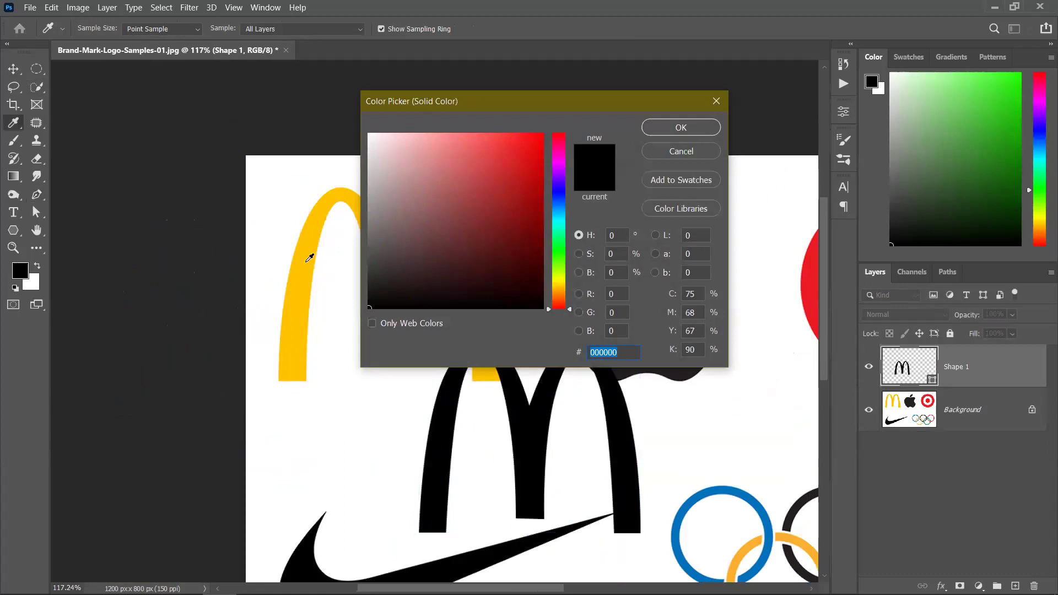
{"action": "left_click", "coordinate": [292, 317]}
{"action": "left_click", "coordinate": [666, 131]}
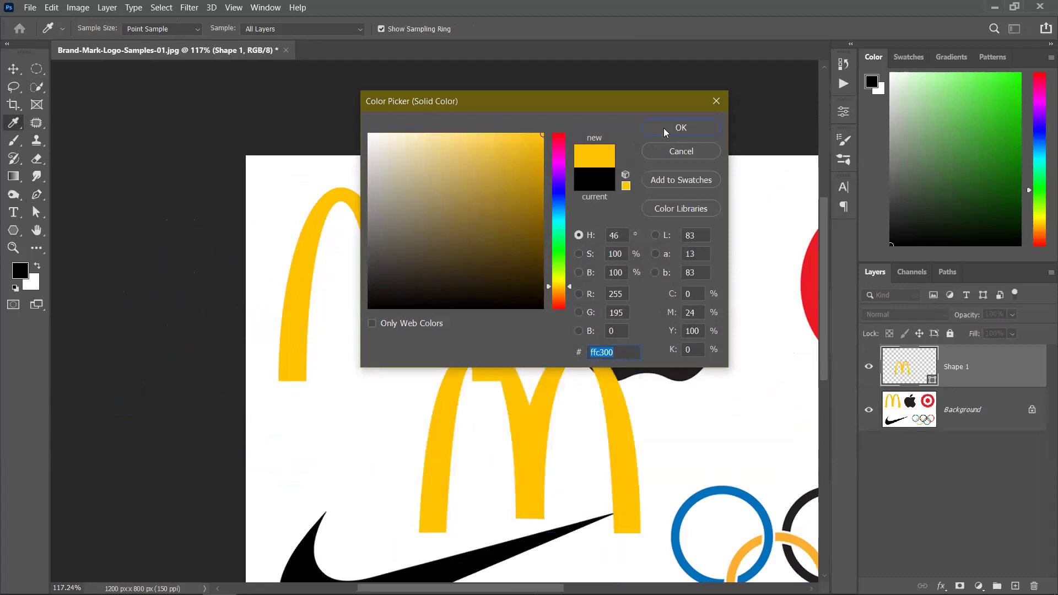
Move the yellow M shape below the original logo over the Nike swoosh and deselect it.
{"action": "left_click_drag", "start_coordinate": [494, 438], "coordinate": [355, 430]}
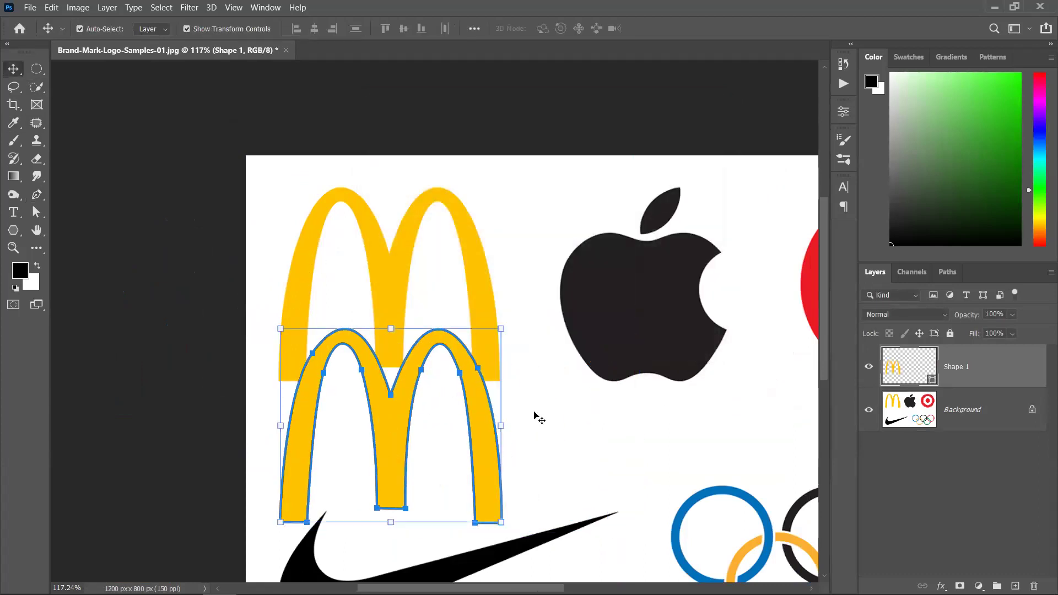
{"action": "left_click_drag", "start_coordinate": [489, 478], "coordinate": [552, 495]}
{"action": "left_click", "coordinate": [633, 465]}
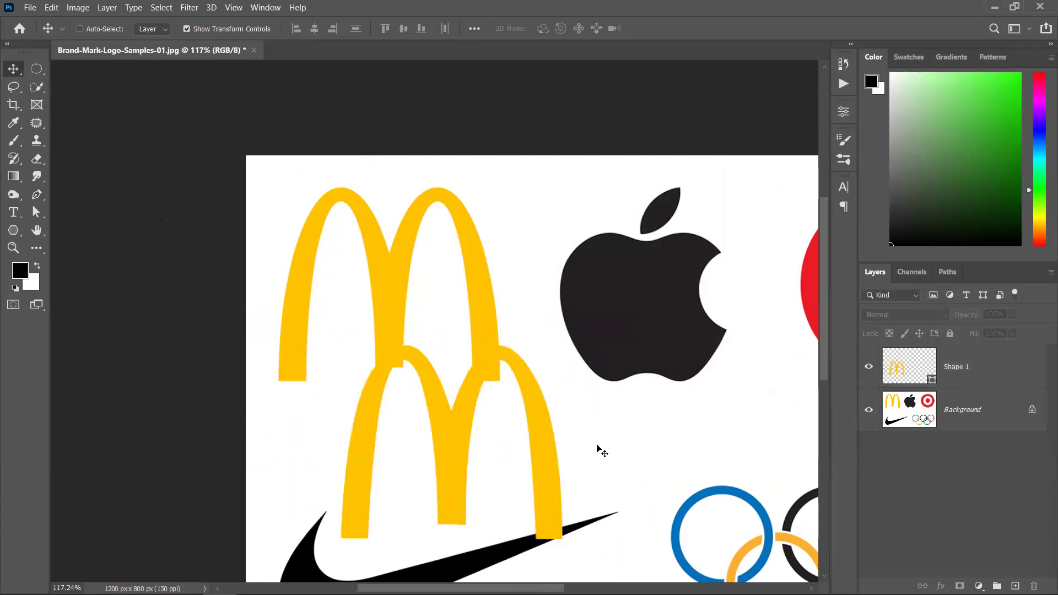
{"action": "scroll", "coordinate": [597, 449], "scroll_direction": "down", "scroll_amount": 2}
{"action": "left_click_drag", "start_coordinate": [361, 368], "coordinate": [479, 363]}
{"action": "left_click", "coordinate": [479, 364]}
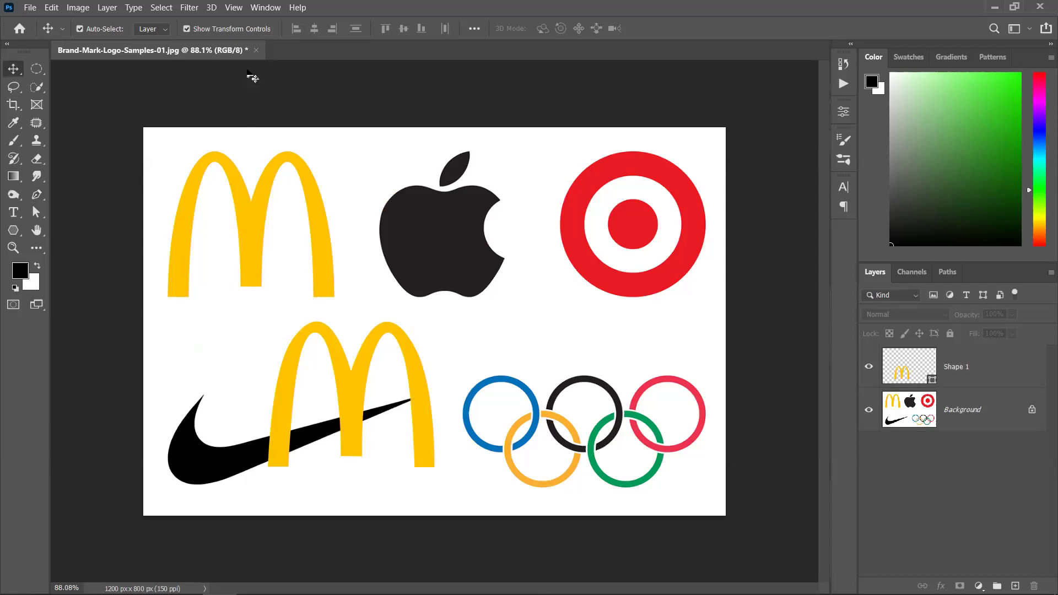
Close the Brand-Mark-Logo-Samples-01.jpg document without saving the changes.
{"action": "left_click", "coordinate": [257, 50]}
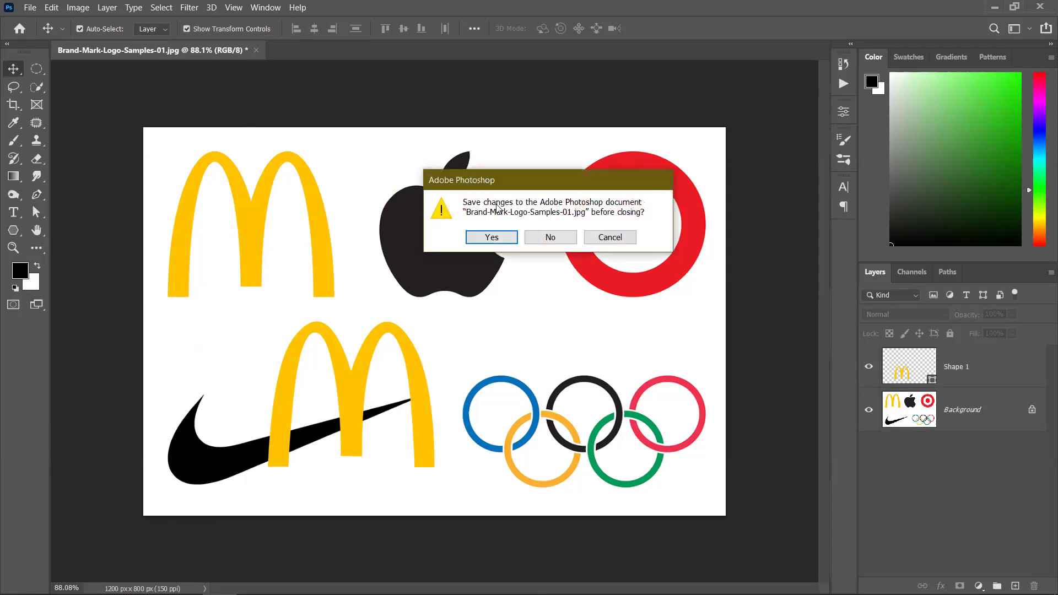
{"action": "left_click", "coordinate": [550, 238]}
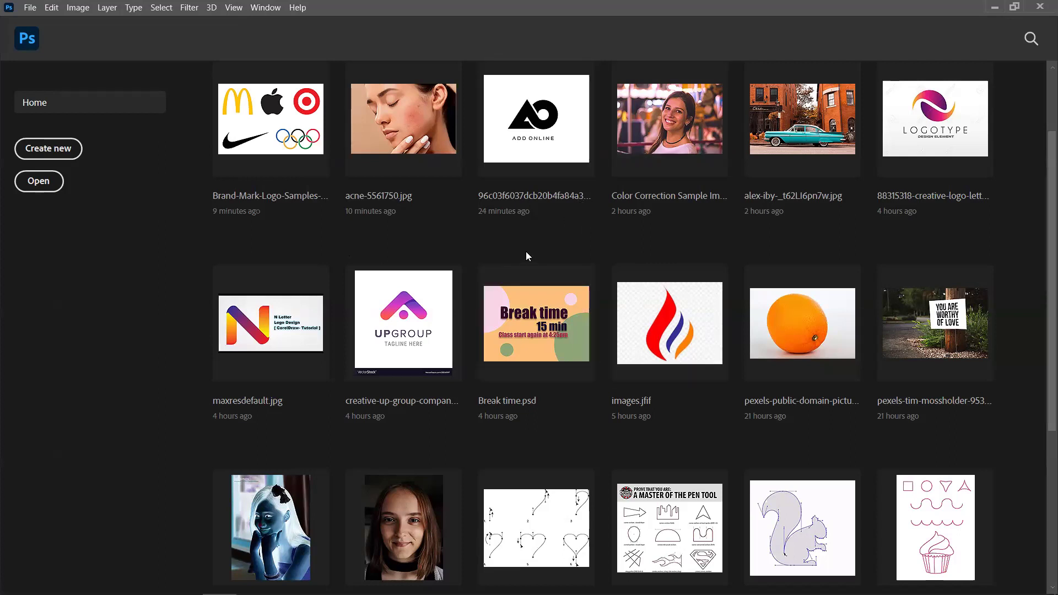
Switch to Chrome and load The Bézier Game from the GD bookmarks in a new tab.
{"action": "mouse_move", "coordinate": [220, 593]}
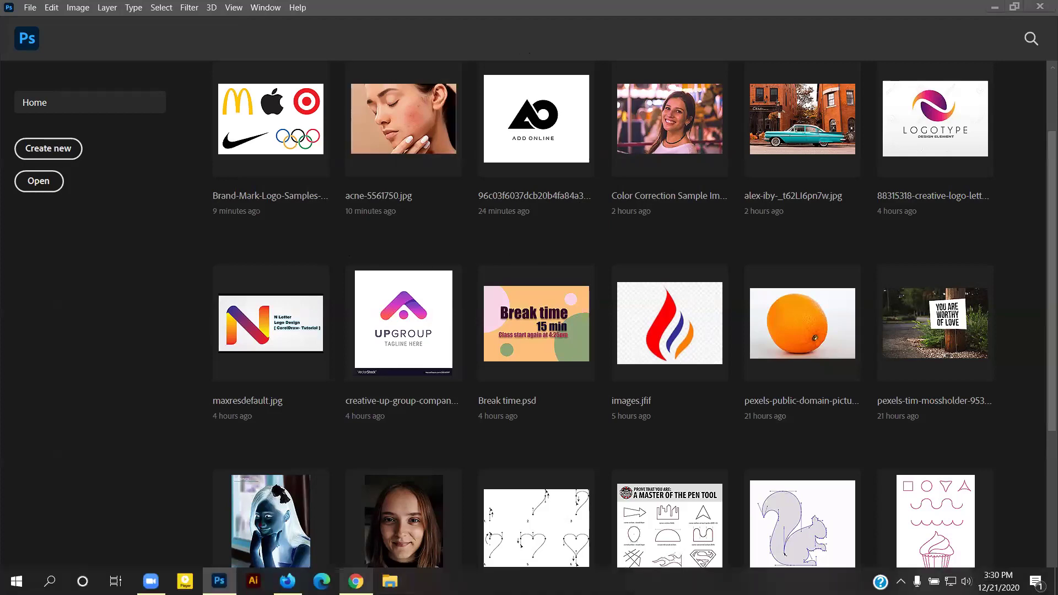
{"action": "left_click", "coordinate": [356, 581]}
{"action": "left_click", "coordinate": [672, 22]}
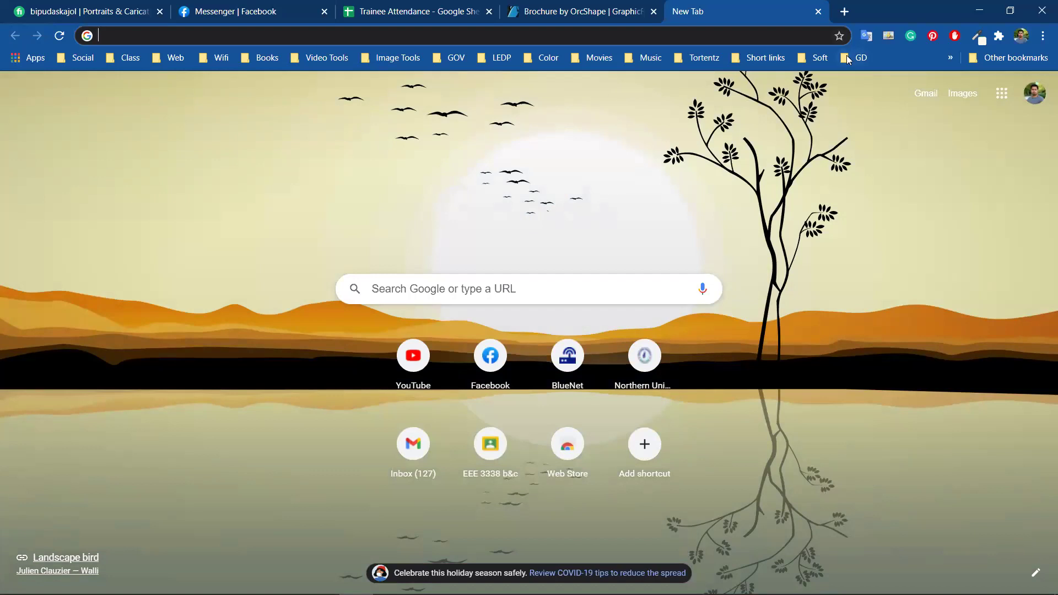
{"action": "left_click", "coordinate": [847, 57]}
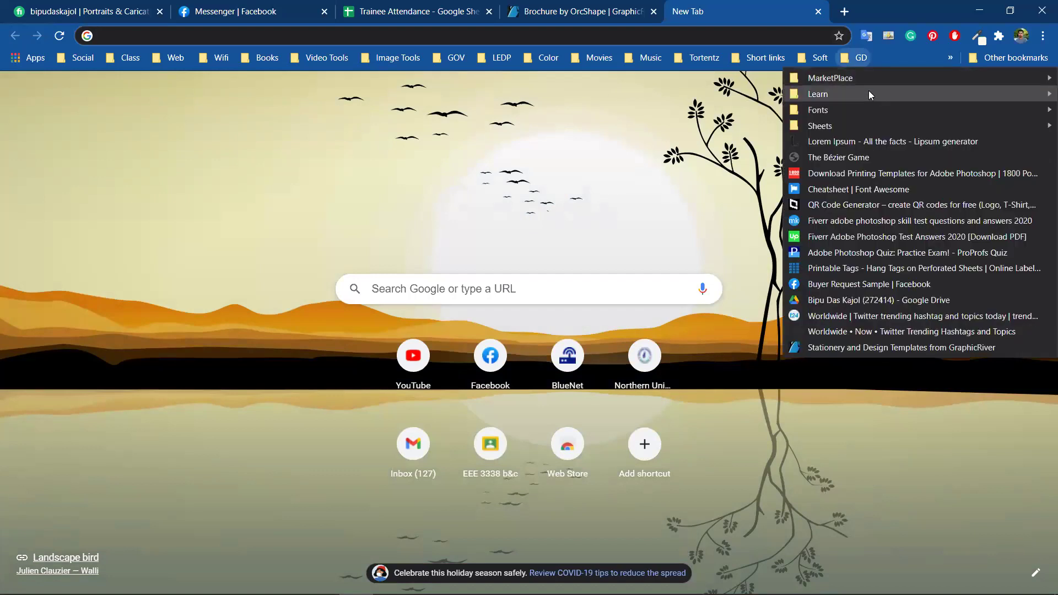
{"action": "left_click", "coordinate": [866, 158]}
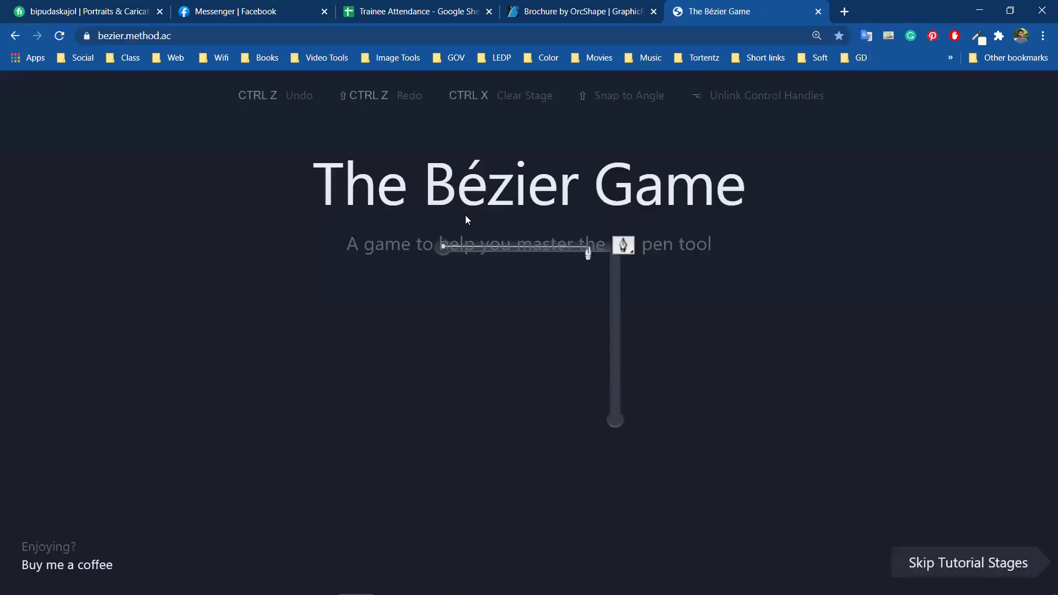
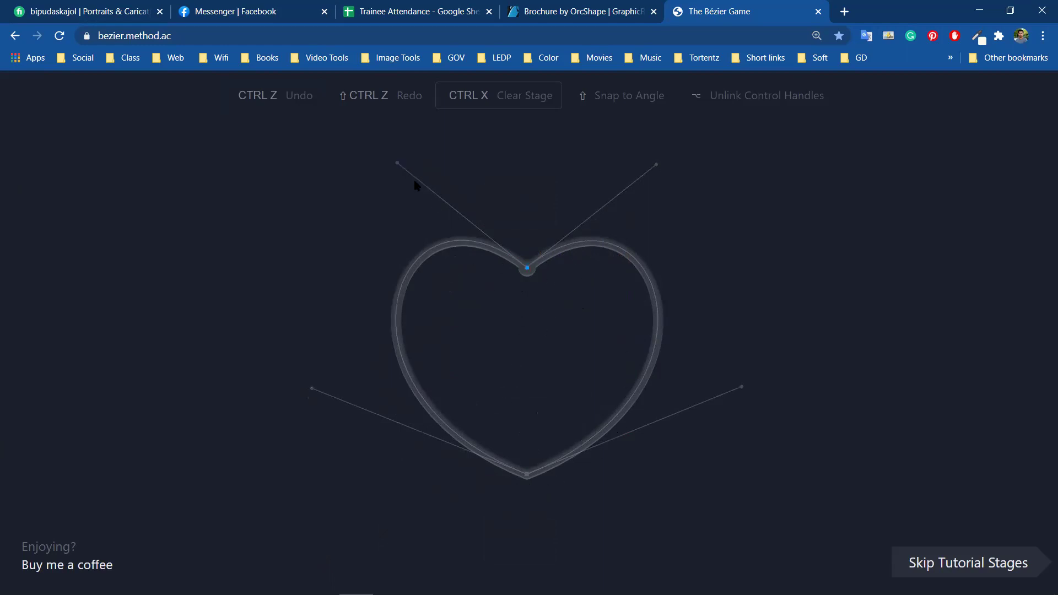
Trace the heart with a curved anchor at its upper notch and one at its lower tip, closing the path at the start.
{"action": "left_click_drag", "start_coordinate": [526, 269], "coordinate": [657, 164]}
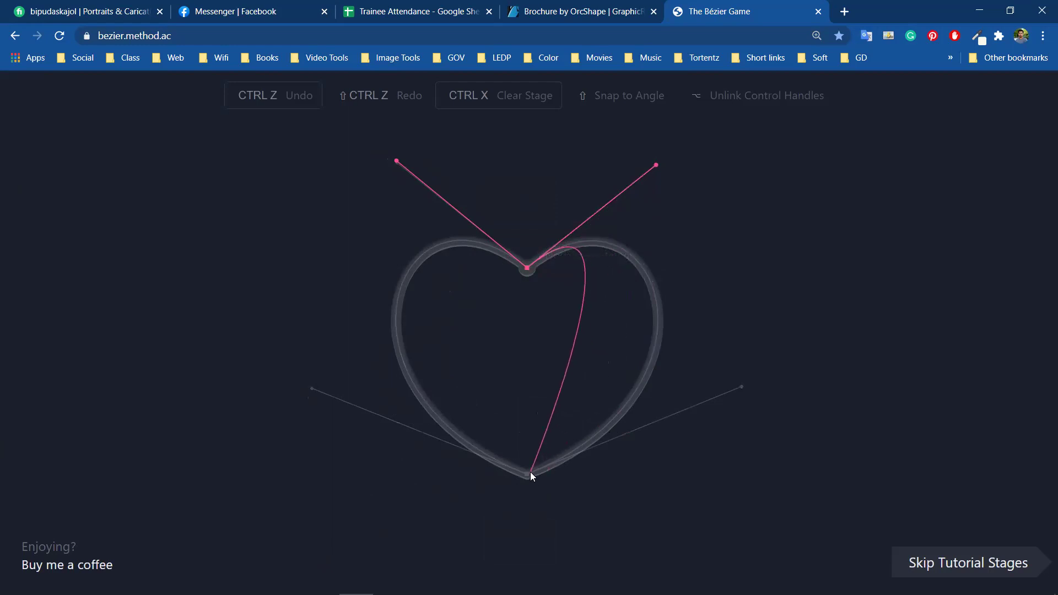
{"action": "left_click_drag", "start_coordinate": [528, 473], "coordinate": [312, 390]}
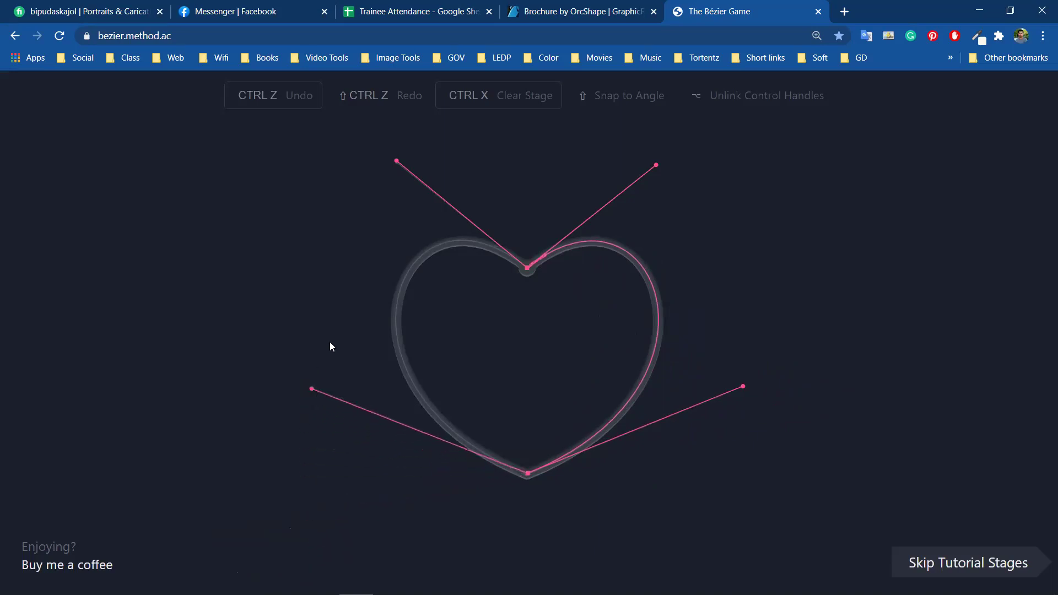
{"action": "left_click", "coordinate": [528, 269]}
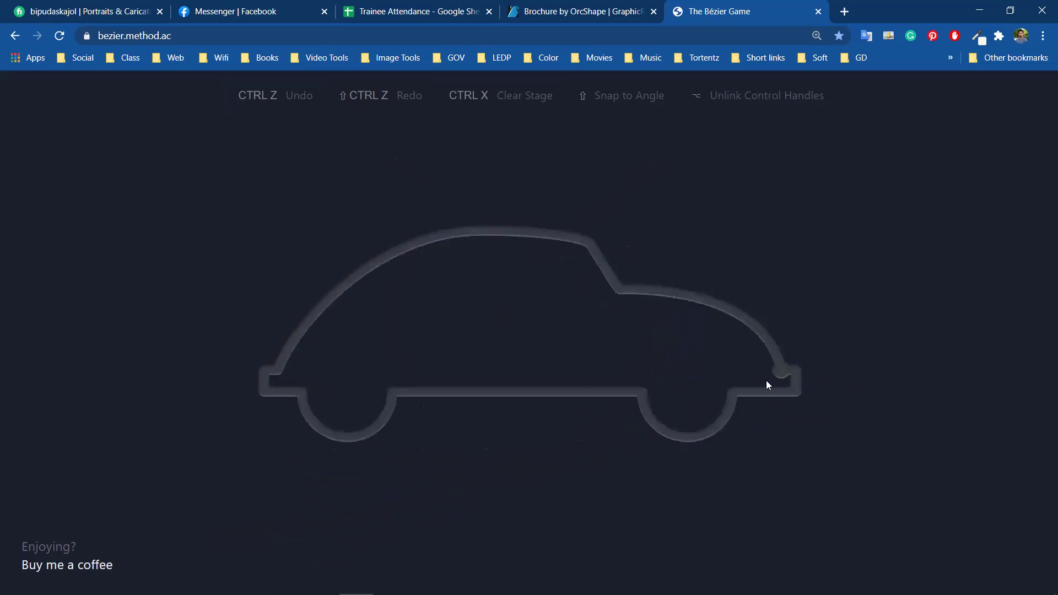
Start the car outline at the front bumper and place corner anchors around the bumper to the front wheel's near edge.
{"action": "left_click_drag", "start_coordinate": [781, 370], "coordinate": [789, 374]}
{"action": "left_click", "coordinate": [796, 372]}
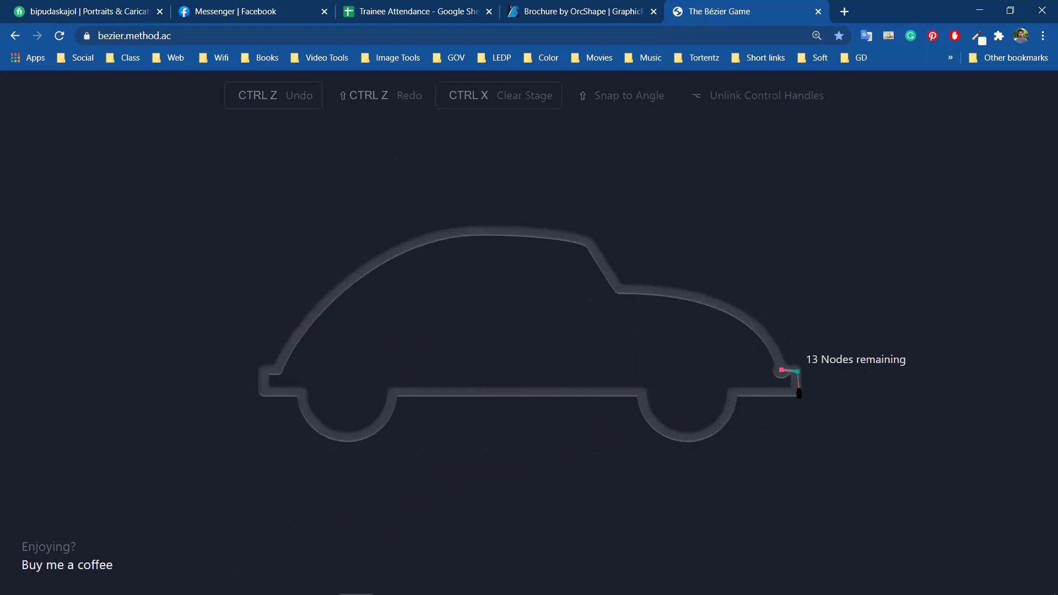
{"action": "left_click", "coordinate": [796, 392]}
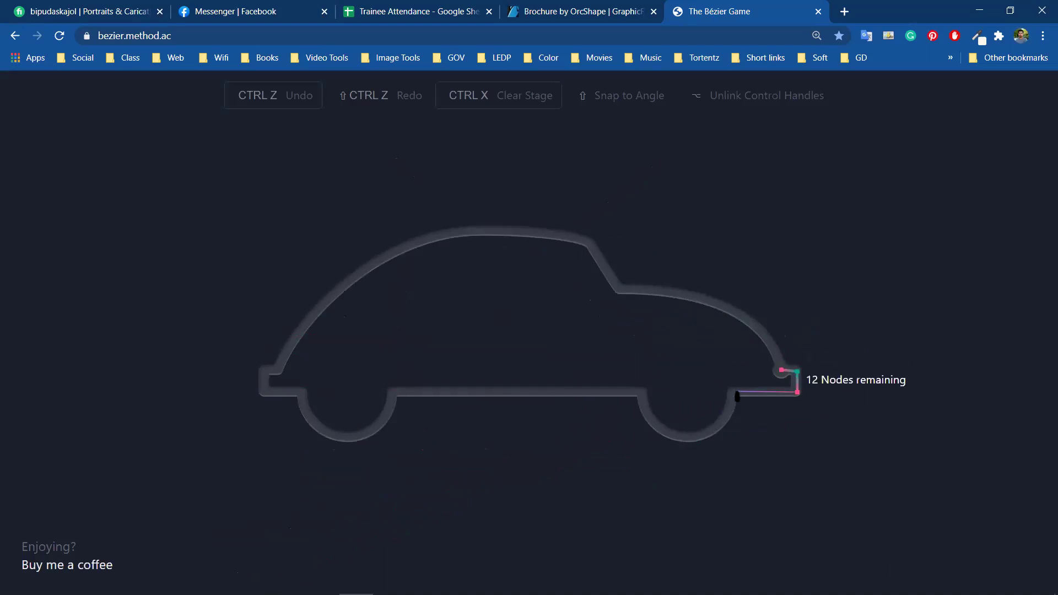
{"action": "left_click", "coordinate": [732, 395]}
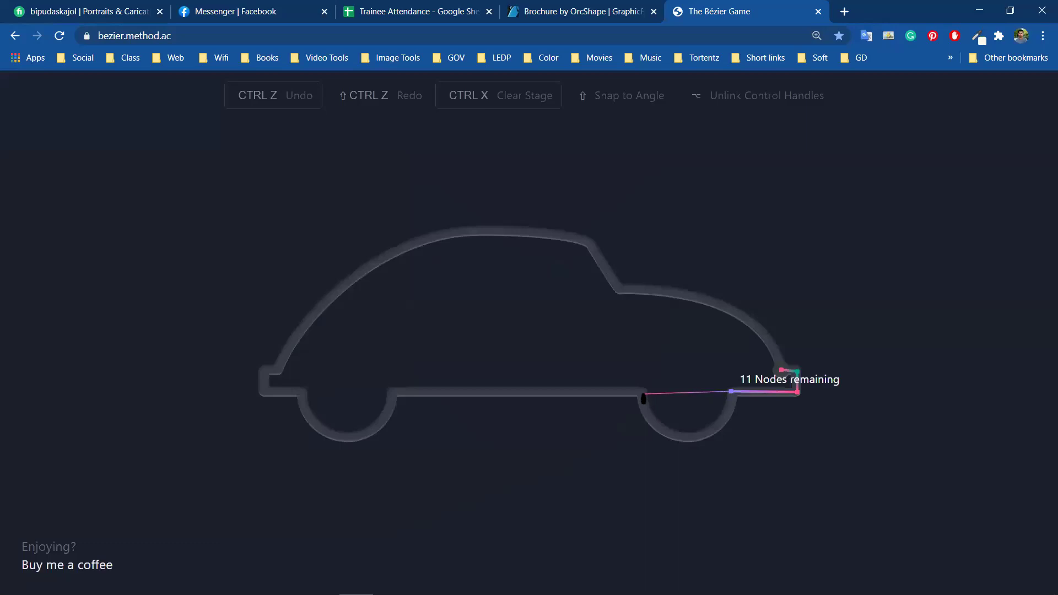
Trace the front wheel arc with a curved anchor at its lowest point and a corner anchor at its rear edge.
{"action": "left_click_drag", "start_coordinate": [641, 395], "coordinate": [580, 303]}
{"action": "key", "text": "ctrl+z"}
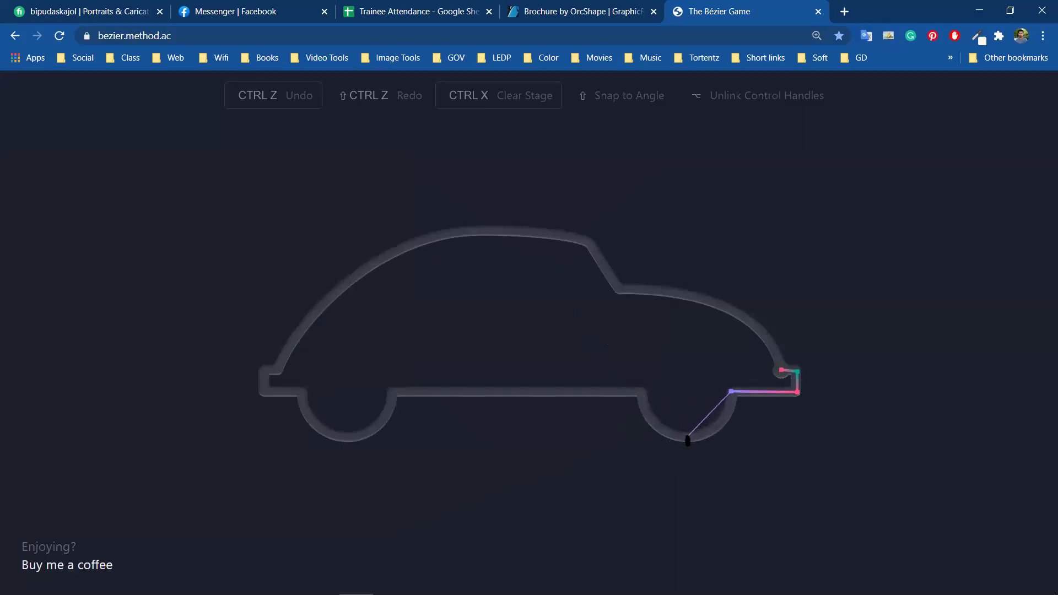
{"action": "left_click_drag", "start_coordinate": [687, 439], "coordinate": [643, 444]}
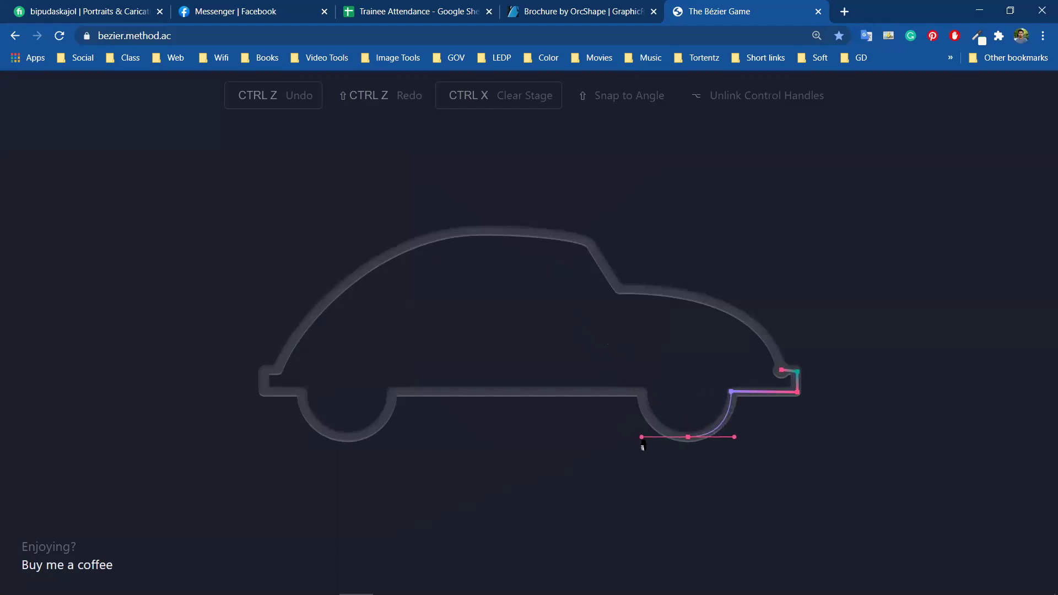
{"action": "left_click", "coordinate": [641, 394]}
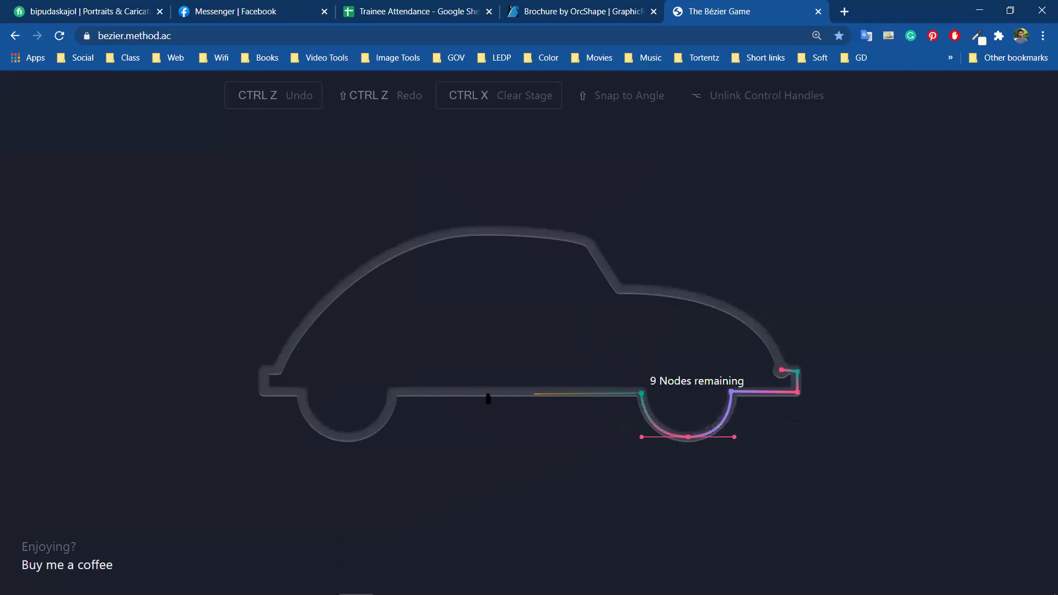
Trace the car's underside to the rear wheel, curving through the wheel's lowest point and ending with a corner anchor at its far edge.
{"action": "left_click", "coordinate": [392, 393]}
{"action": "left_click_drag", "start_coordinate": [329, 441], "coordinate": [297, 438]}
{"action": "key", "text": "ctrl+z"}
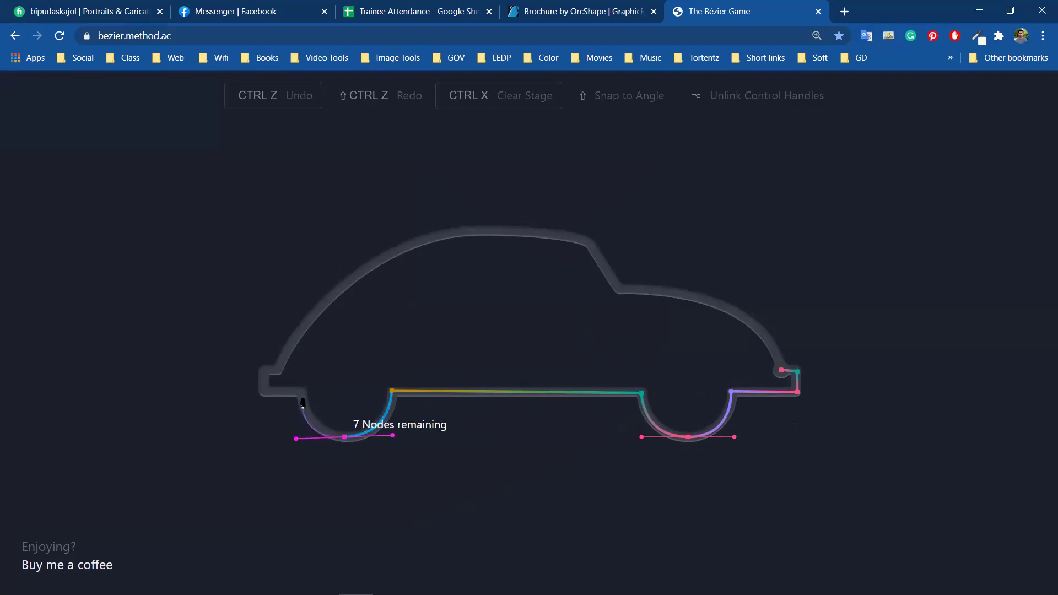
{"action": "left_click_drag", "start_coordinate": [300, 390], "coordinate": [268, 395]}
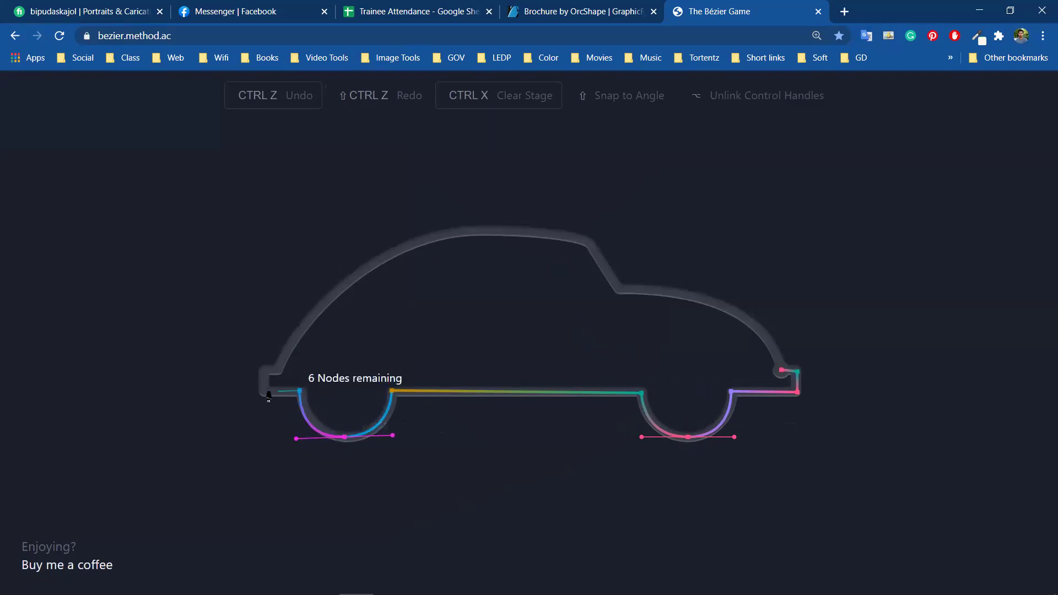
Place corner anchors around the rear bumper up to the start of the roof curve.
{"action": "left_click", "coordinate": [263, 391]}
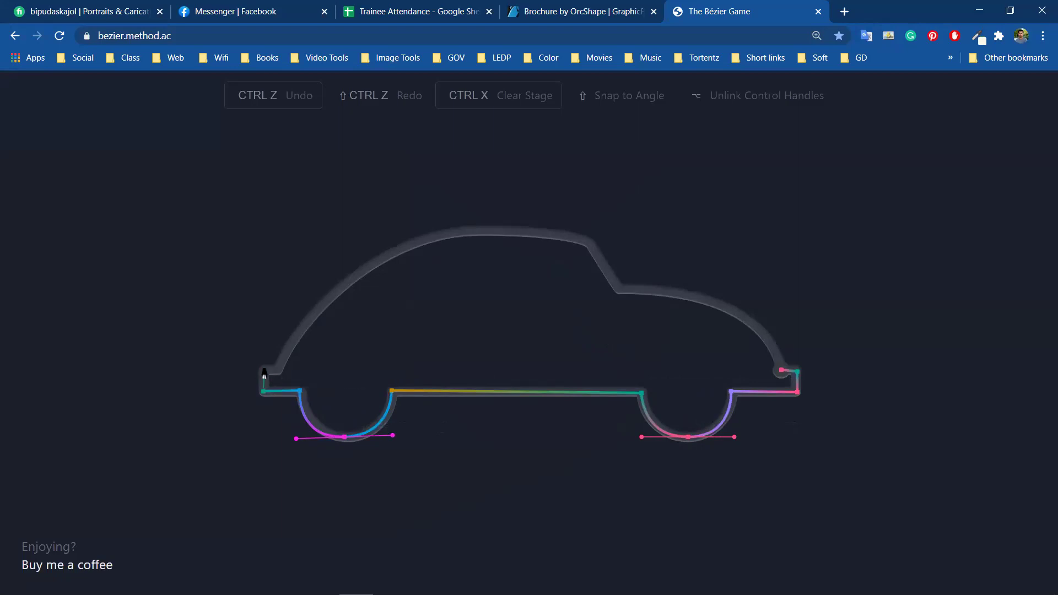
{"action": "left_click", "coordinate": [263, 368]}
{"action": "left_click", "coordinate": [278, 368]}
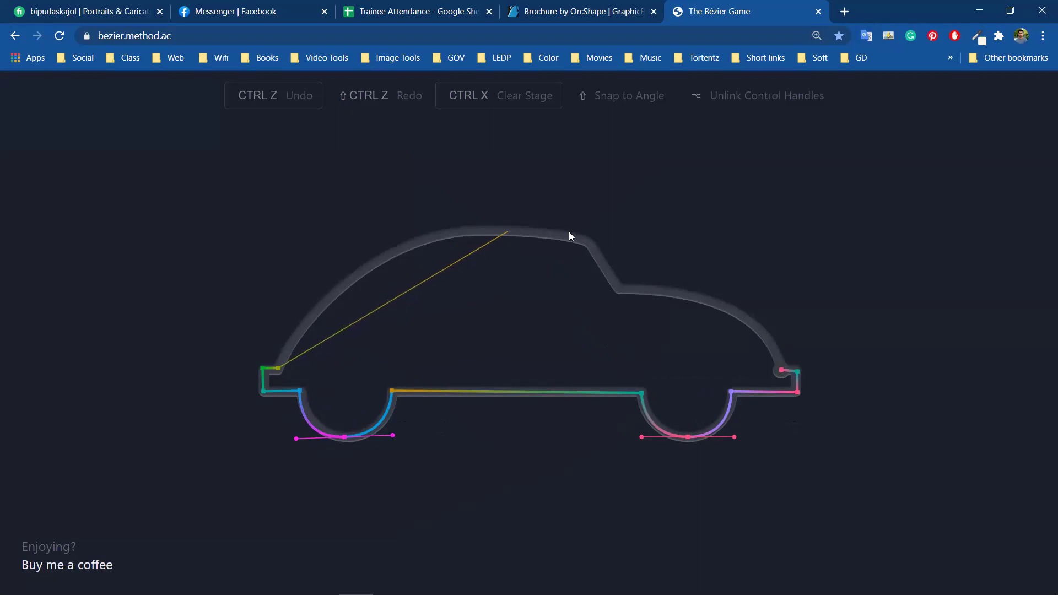
{"action": "left_click_drag", "start_coordinate": [496, 233], "coordinate": [638, 246]}
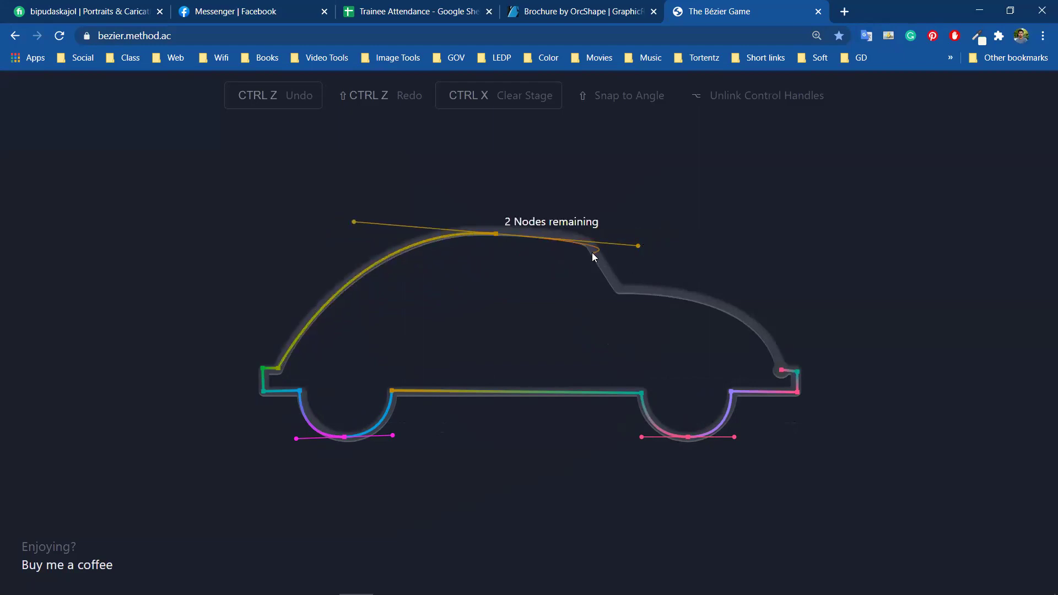
{"action": "left_click_drag", "start_coordinate": [637, 245], "coordinate": [588, 242]}
{"action": "key", "text": "ctrl+z"}
{"action": "key", "text": "ctrl+z"}
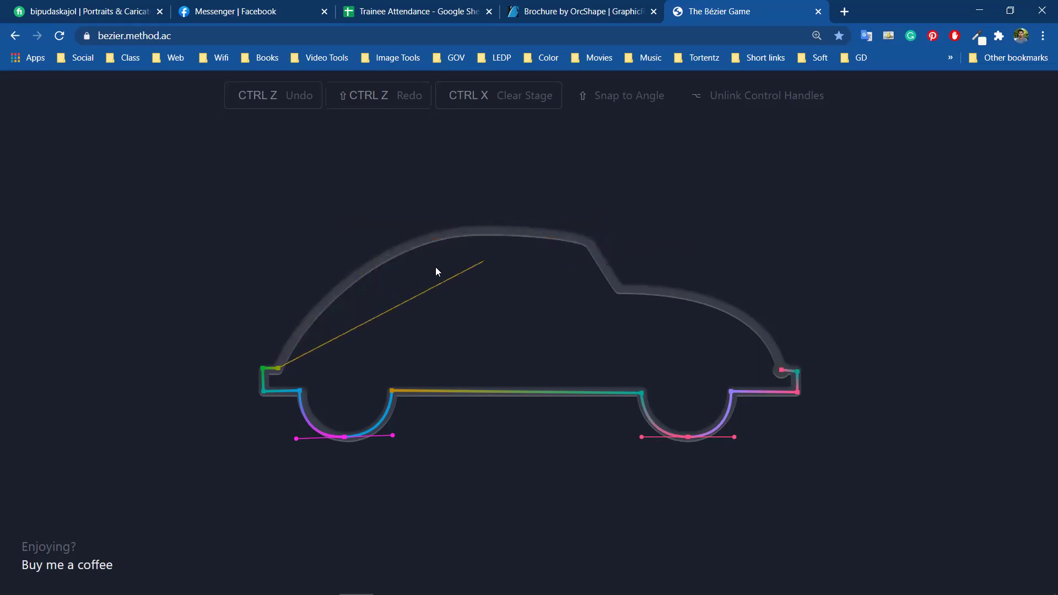
{"action": "left_click_drag", "start_coordinate": [447, 233], "coordinate": [558, 215]}
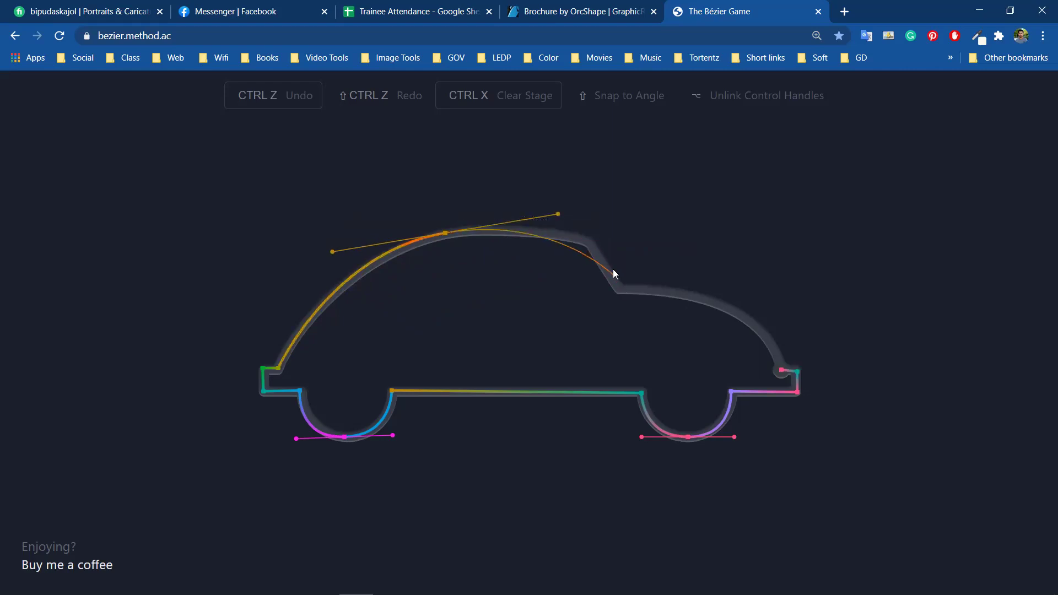
{"action": "key", "text": "ctrl+z"}
Trace the roof with a curved anchor, add corner anchors at both windshield ends, and close the car outline with a curved hood.
{"action": "left_click_drag", "start_coordinate": [436, 236], "coordinate": [529, 222]}
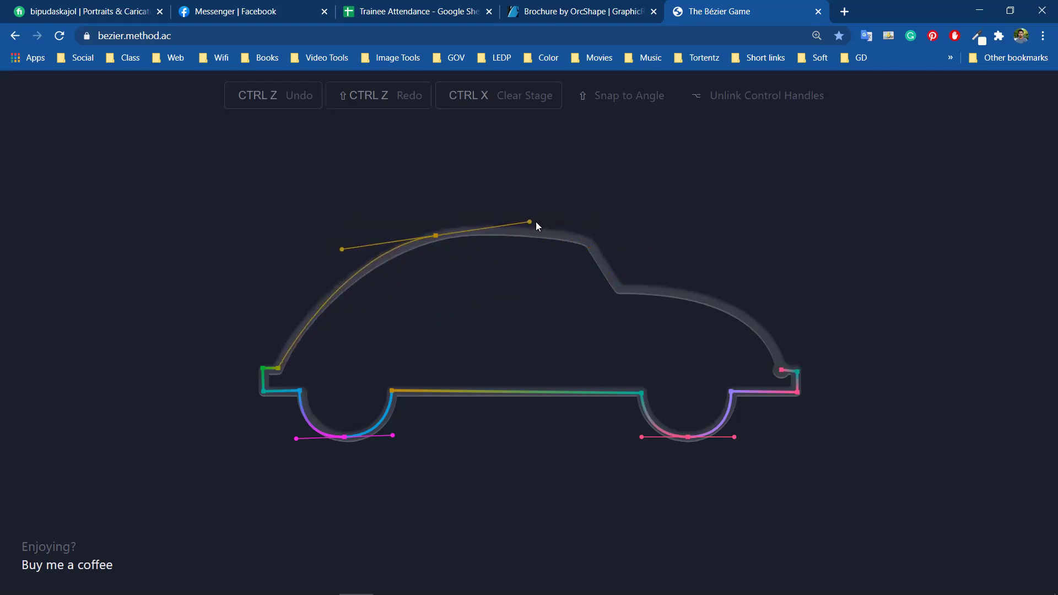
{"action": "left_click", "coordinate": [591, 244]}
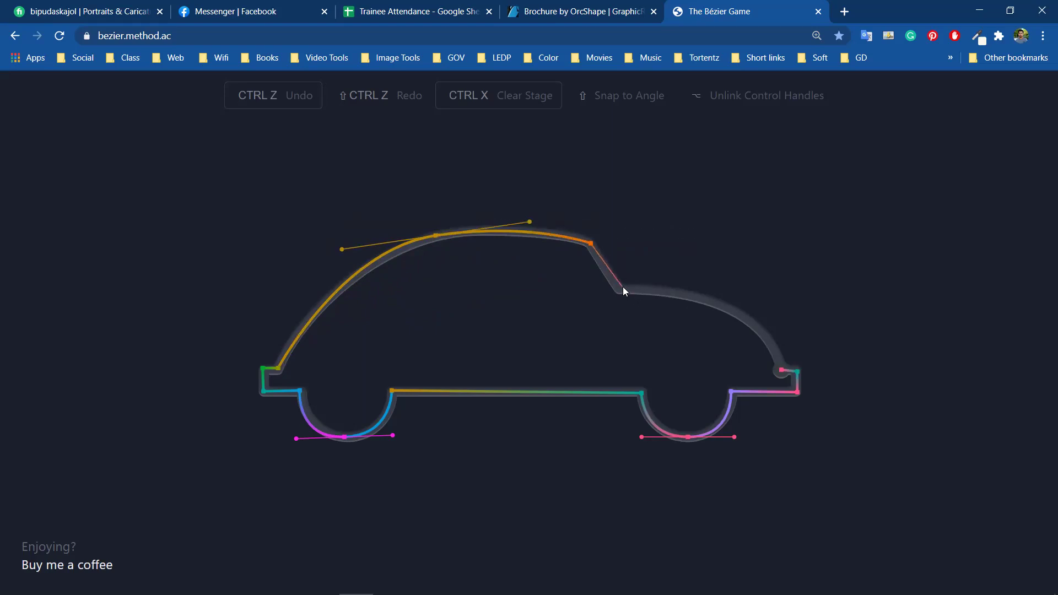
{"action": "left_click", "coordinate": [621, 287]}
{"action": "left_click_drag", "start_coordinate": [782, 370], "coordinate": [801, 456]}
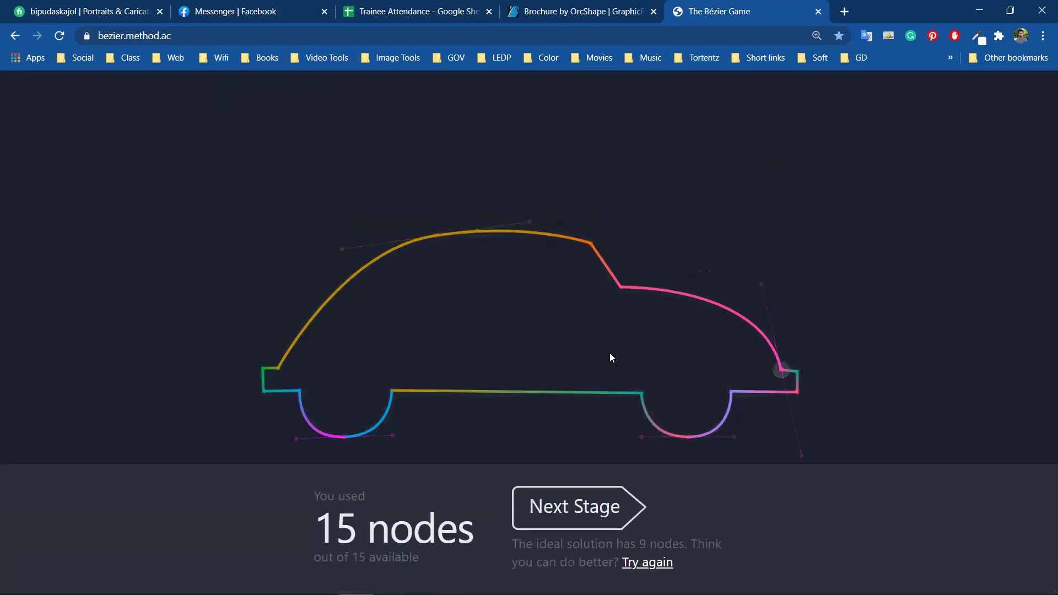
Advance to the airplane stage and place corner anchors at the upper wing tip, the wing joint and the start of the nose curve.
{"action": "left_click", "coordinate": [608, 518]}
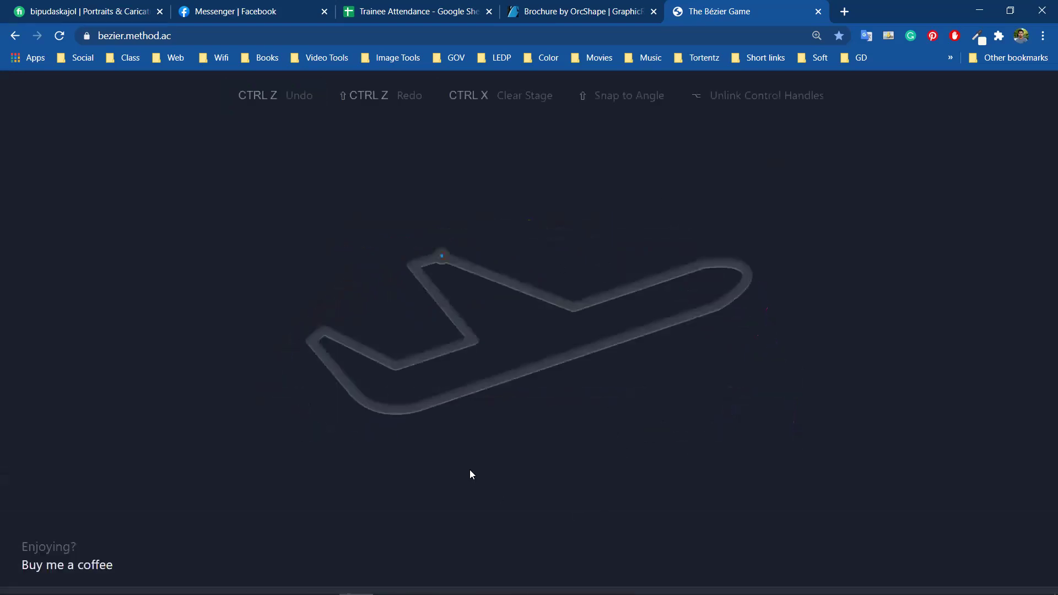
{"action": "left_click", "coordinate": [441, 256]}
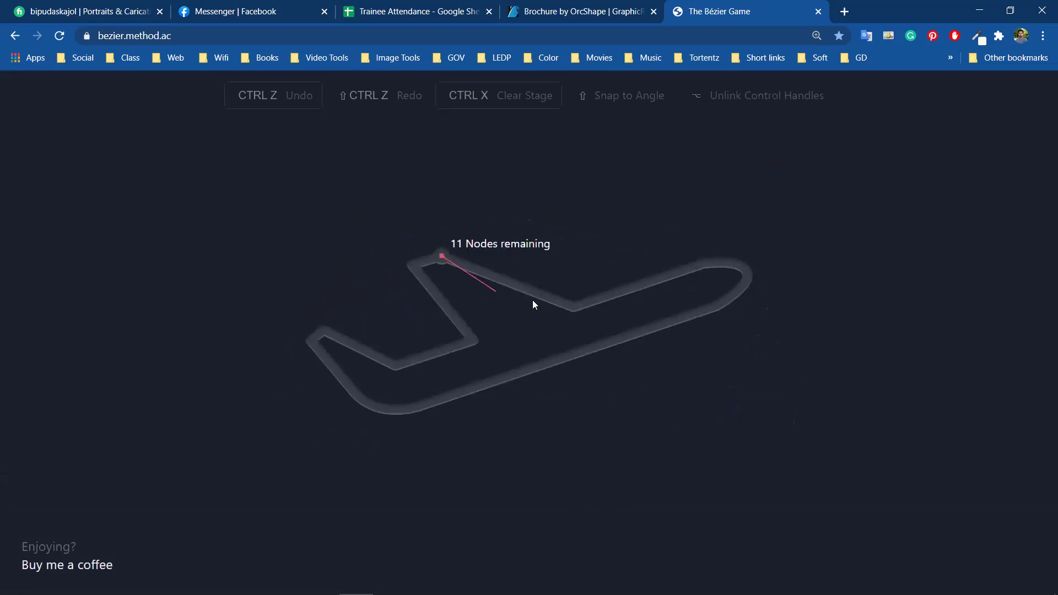
{"action": "left_click", "coordinate": [572, 305]}
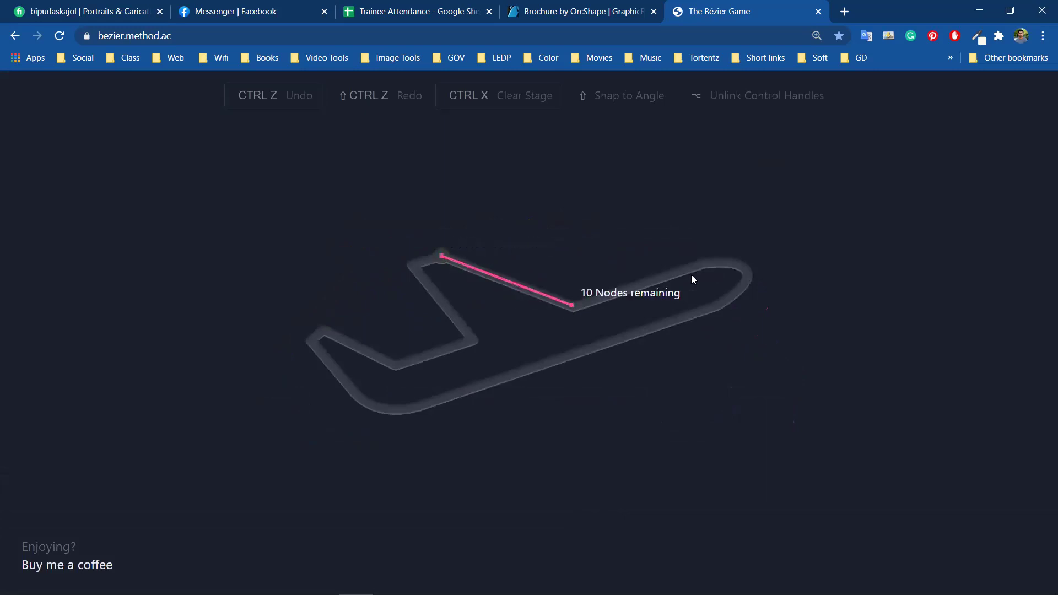
{"action": "left_click", "coordinate": [696, 265]}
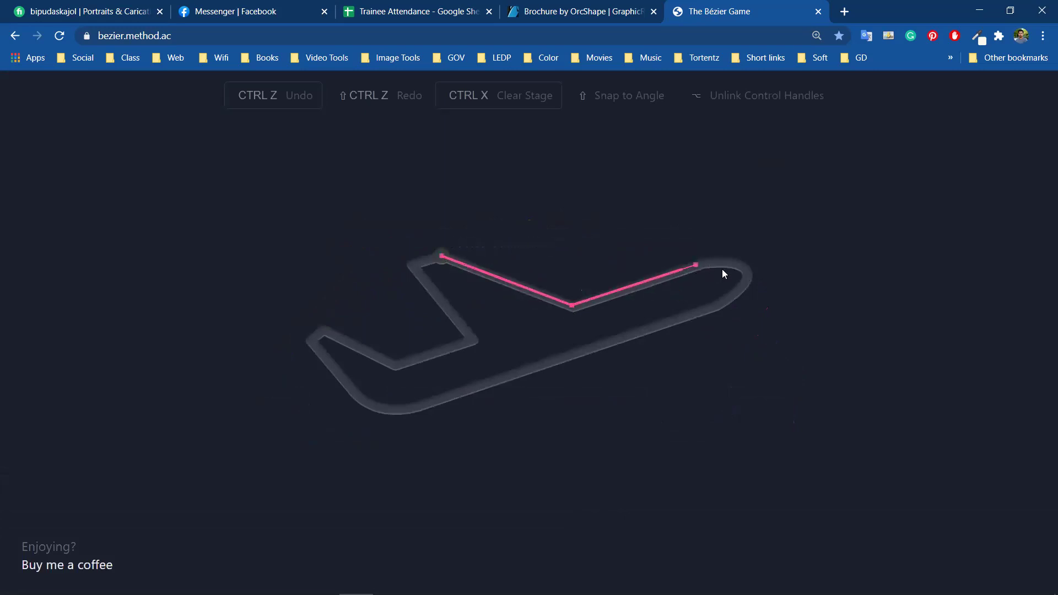
{"action": "left_click_drag", "start_coordinate": [714, 307], "coordinate": [659, 349]}
{"action": "left_click_drag", "start_coordinate": [718, 308], "coordinate": [633, 361]}
{"action": "key", "text": "ctrl+z"}
{"action": "left_click_drag", "start_coordinate": [716, 309], "coordinate": [624, 357]}
{"action": "key", "text": "ctrl+z"}
{"action": "left_click_drag", "start_coordinate": [718, 303], "coordinate": [629, 351]}
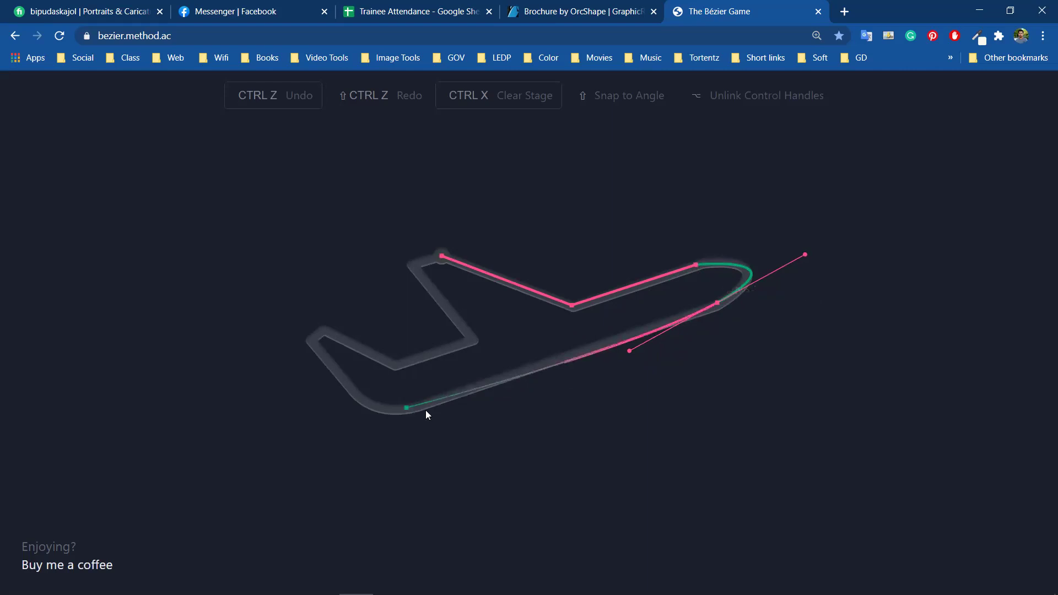
{"action": "key", "text": "ctrl+z"}
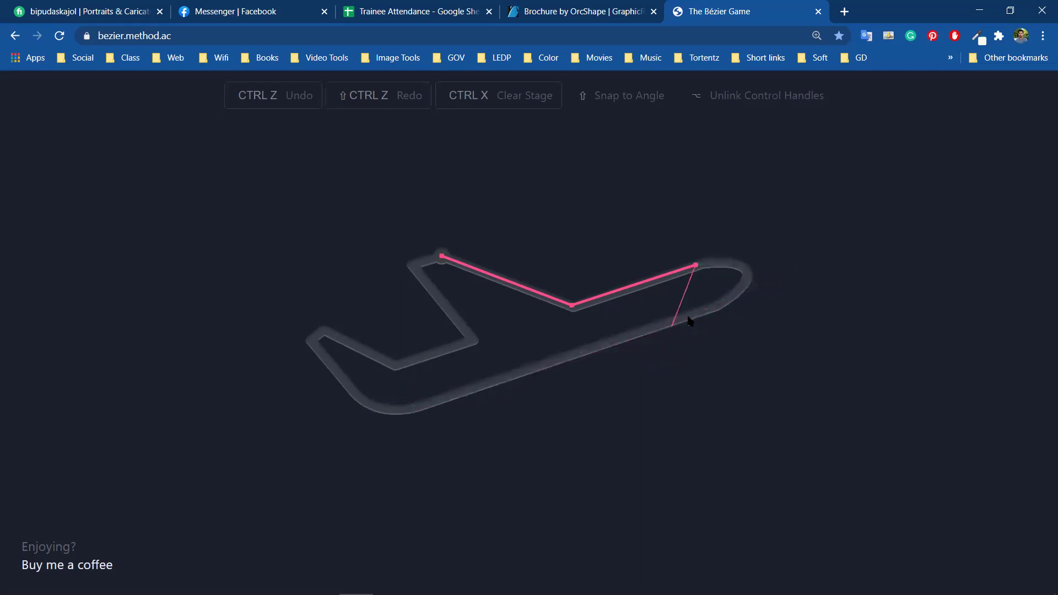
Trace the airplane's nose, belly and tail bend with curved anchors, aligning the handle below the nose with the belly's straight edge.
{"action": "left_click_drag", "start_coordinate": [716, 306], "coordinate": [636, 334]}
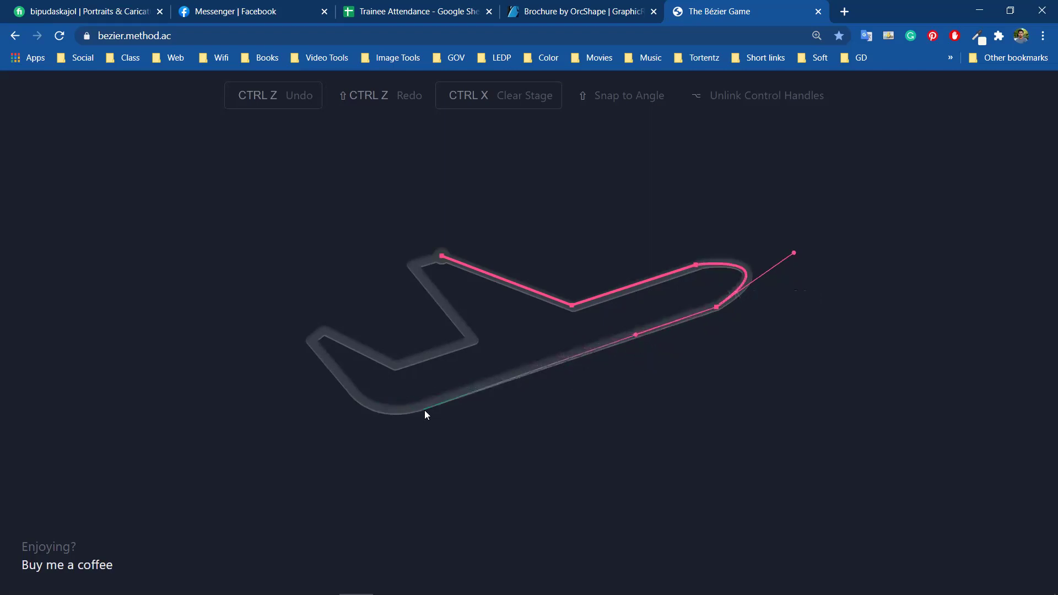
{"action": "left_click_drag", "start_coordinate": [416, 409], "coordinate": [406, 408]}
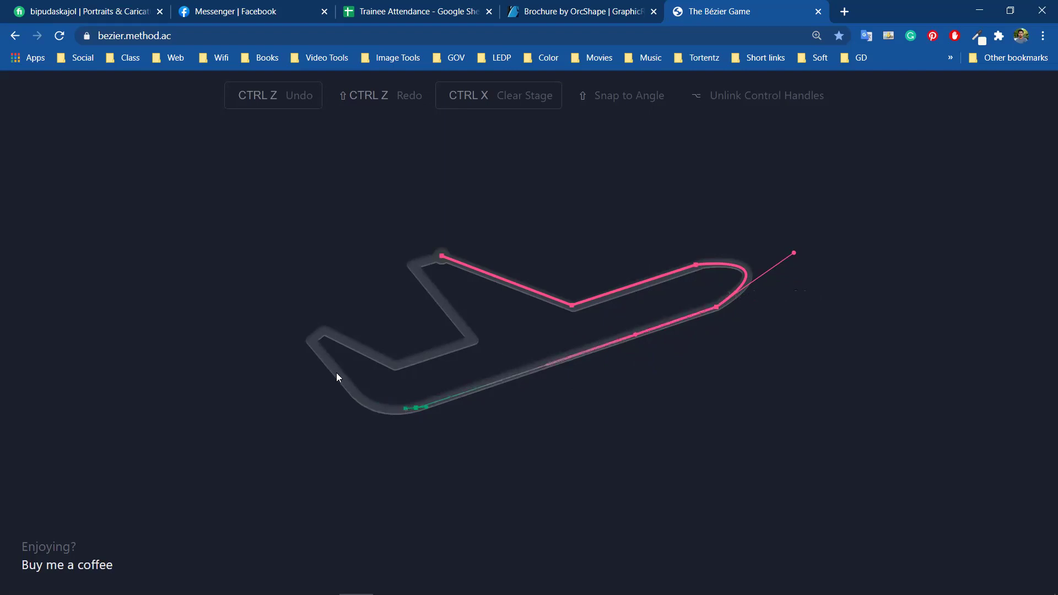
{"action": "left_click_drag", "start_coordinate": [344, 385], "coordinate": [312, 344]}
Place corner anchors around the airplane's tail fin and rear wing edge, closing the path at the starting wing tip.
{"action": "left_click", "coordinate": [310, 340]}
{"action": "left_click", "coordinate": [325, 328]}
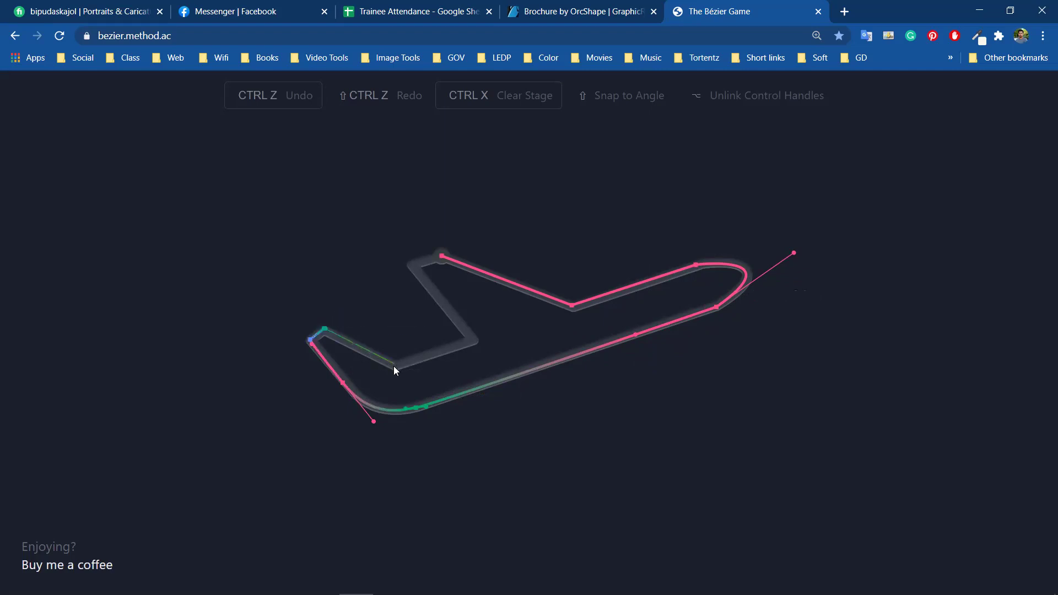
{"action": "left_click", "coordinate": [469, 340]}
{"action": "left_click", "coordinate": [413, 266]}
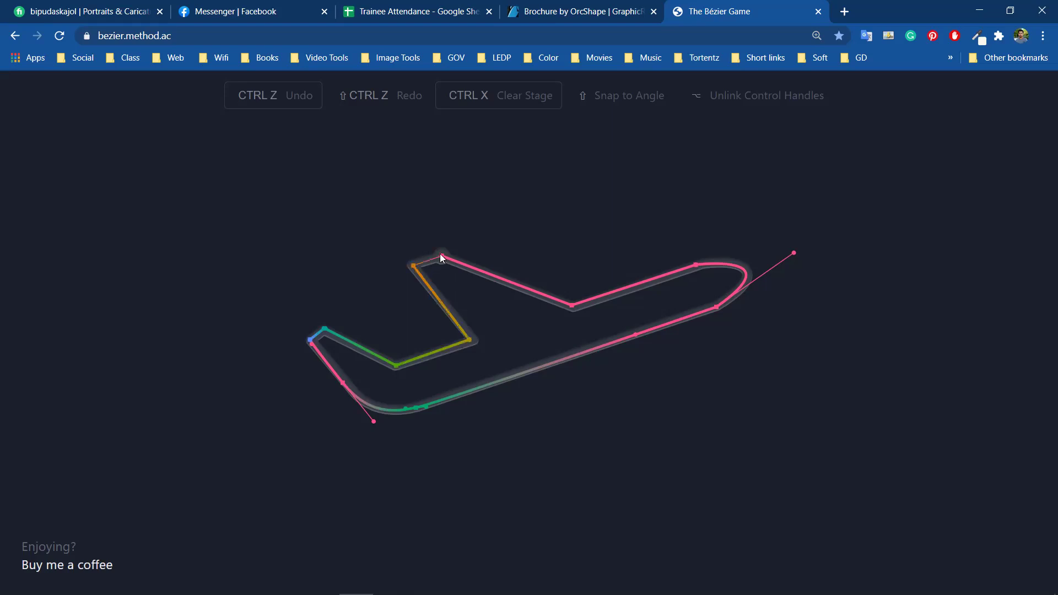
{"action": "left_click", "coordinate": [441, 256]}
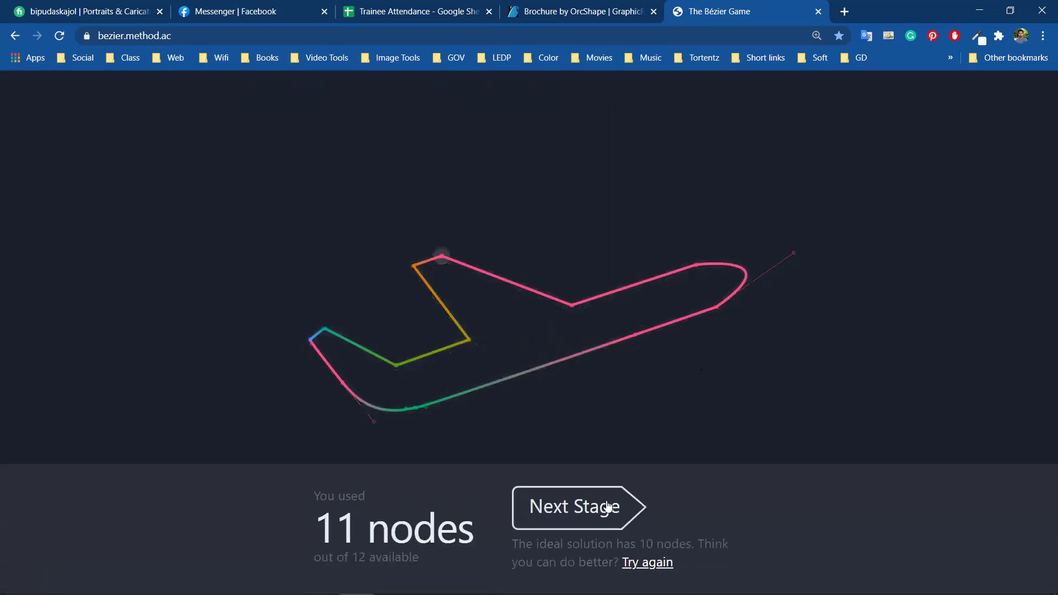
Advance to the paperclip stage and trace the outer wire from its starting end around the upper bend to the start of the lower bend.
{"action": "left_click", "coordinate": [608, 506]}
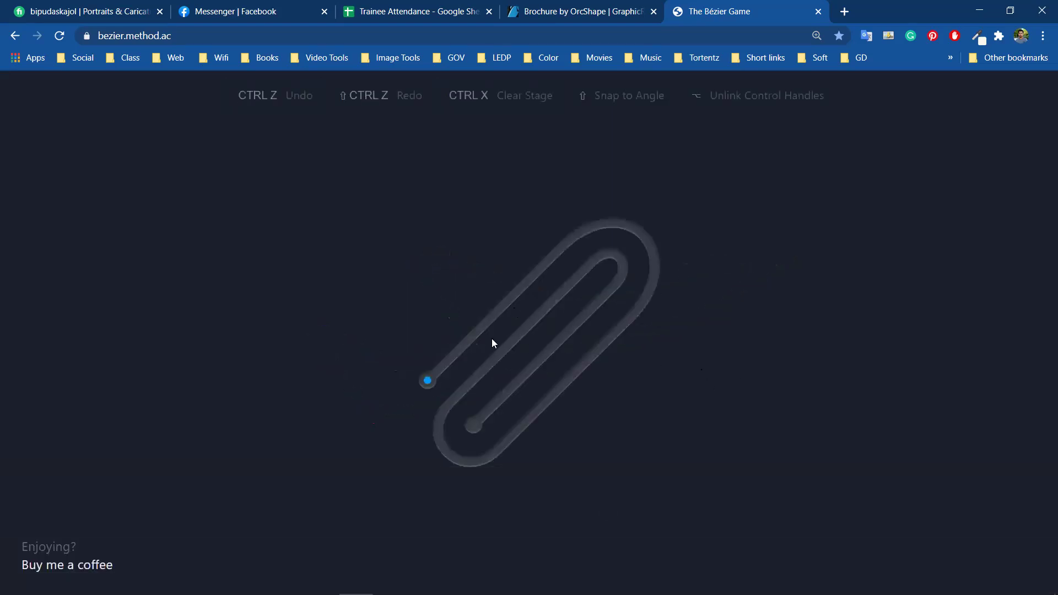
{"action": "left_click", "coordinate": [426, 380]}
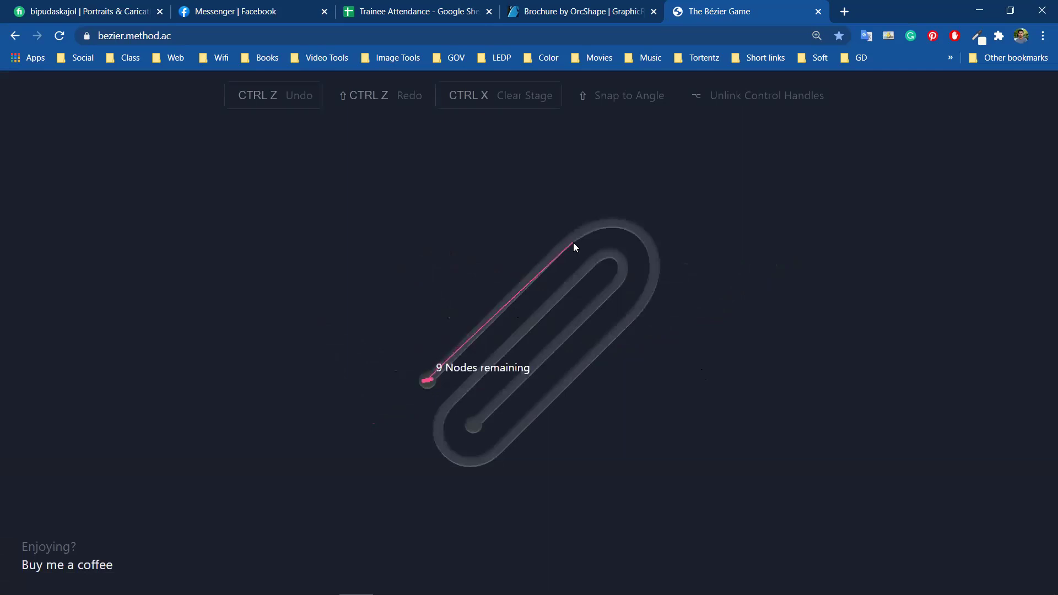
{"action": "left_click_drag", "start_coordinate": [584, 229], "coordinate": [599, 221]}
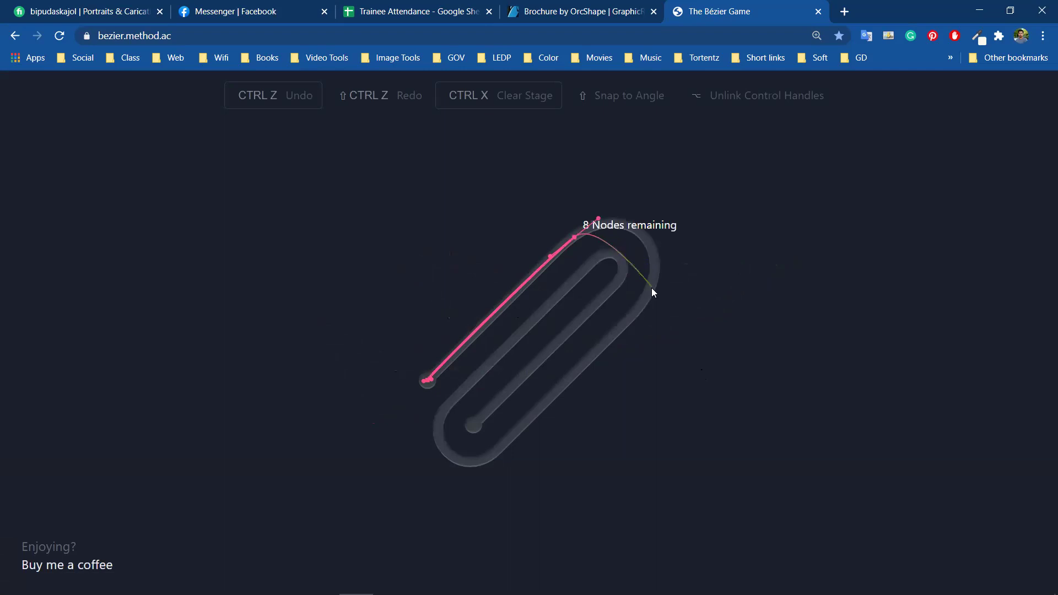
{"action": "left_click_drag", "start_coordinate": [647, 296], "coordinate": [590, 365]}
{"action": "left_click", "coordinate": [497, 451]}
Trace the paperclip's lower bend and inner upper bend with curved anchors and finish the path at the inner wire end.
{"action": "left_click_drag", "start_coordinate": [444, 408], "coordinate": [507, 349]}
{"action": "left_click", "coordinate": [595, 258]}
{"action": "left_click_drag", "start_coordinate": [615, 286], "coordinate": [591, 330]}
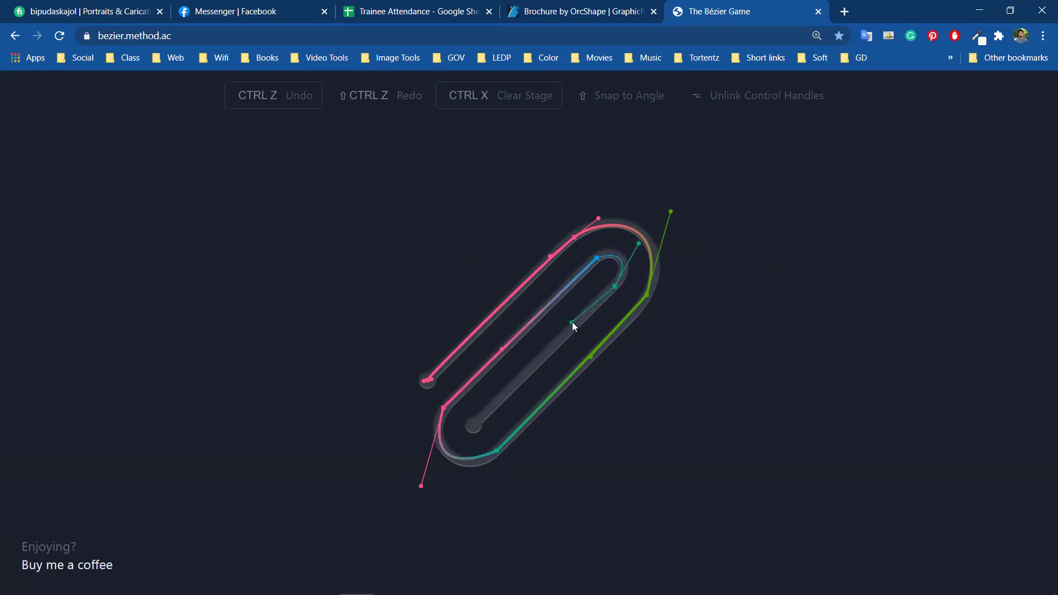
{"action": "left_click_drag", "start_coordinate": [570, 333], "coordinate": [570, 333]}
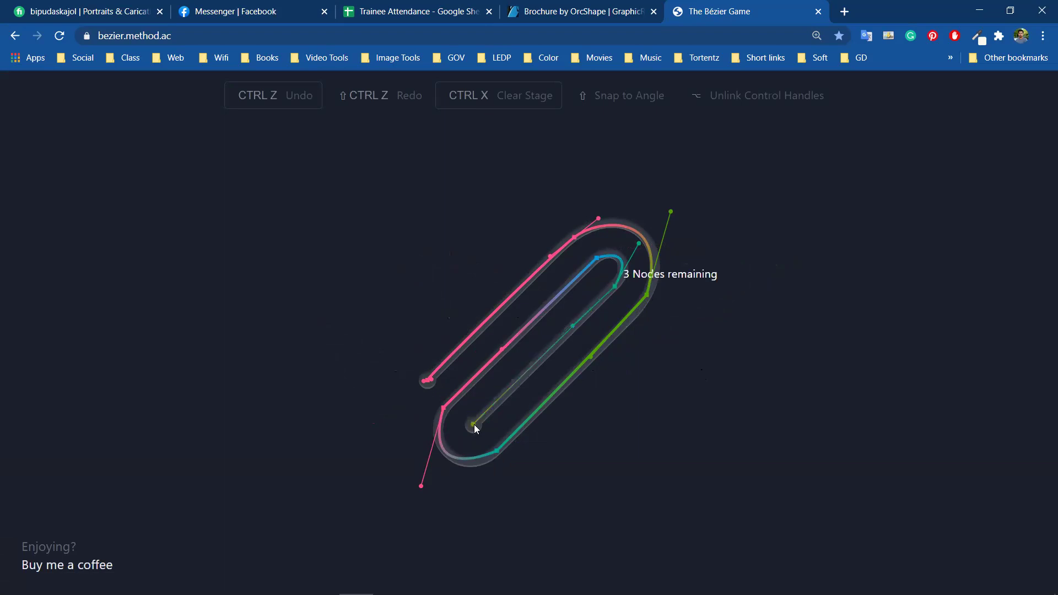
{"action": "left_click", "coordinate": [475, 427]}
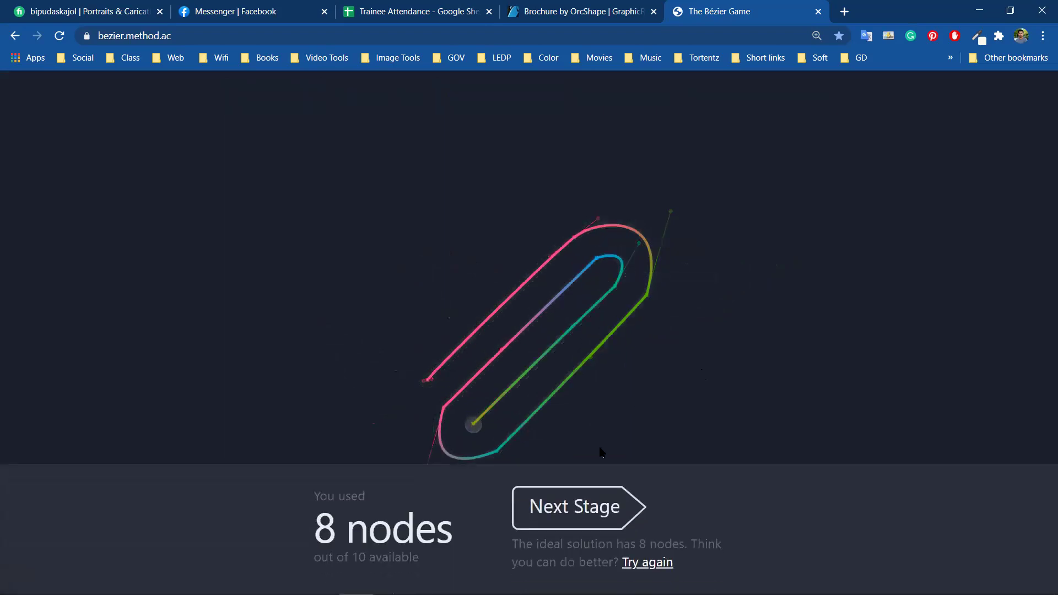
Advance to the wrench stage and trace from the upper jaw tip around the handle's rounded end, aligning the last handle with the straight edge.
{"action": "left_click", "coordinate": [600, 507]}
{"action": "left_click", "coordinate": [455, 215]}
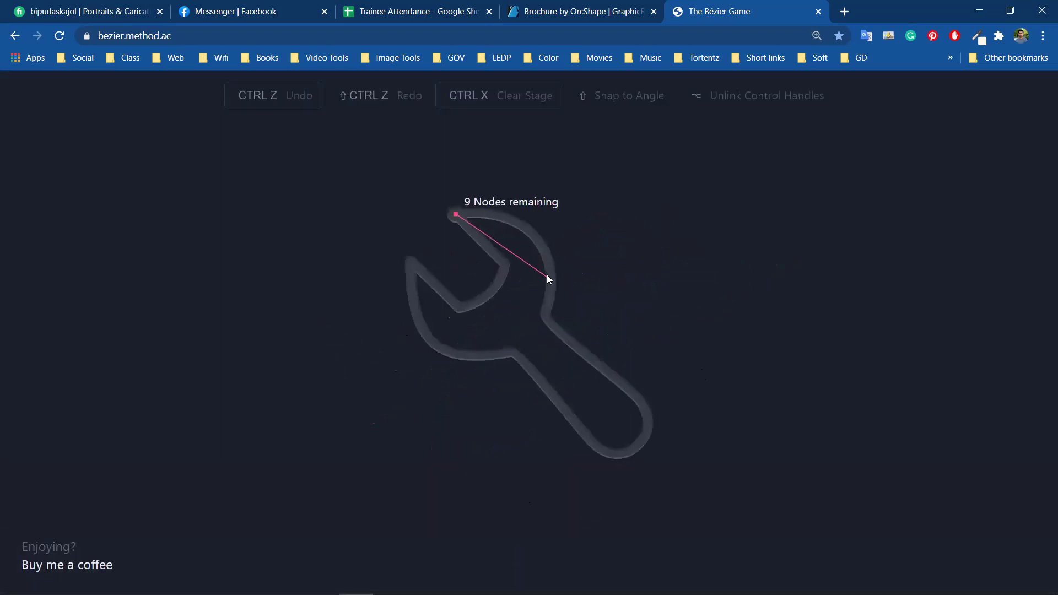
{"action": "left_click_drag", "start_coordinate": [545, 310], "coordinate": [517, 417]}
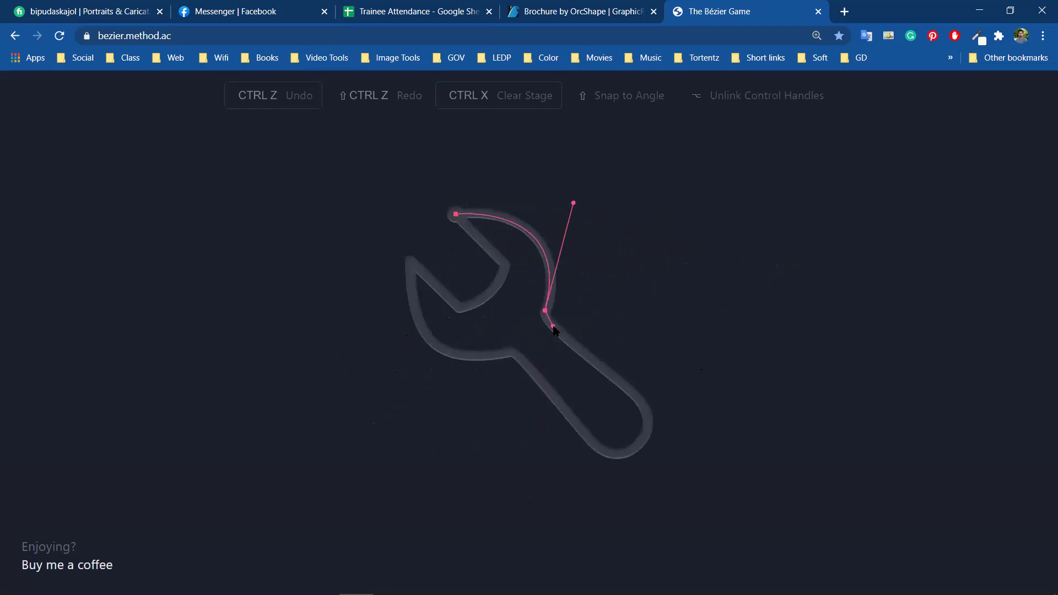
{"action": "left_click_drag", "start_coordinate": [643, 405], "coordinate": [650, 418]}
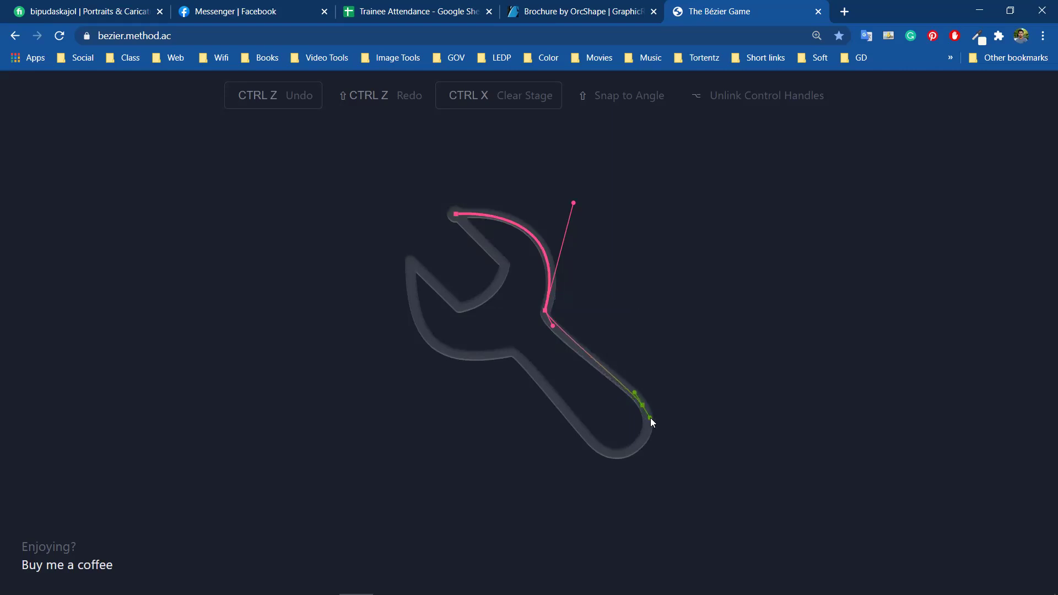
{"action": "left_click_drag", "start_coordinate": [598, 450], "coordinate": [550, 437]}
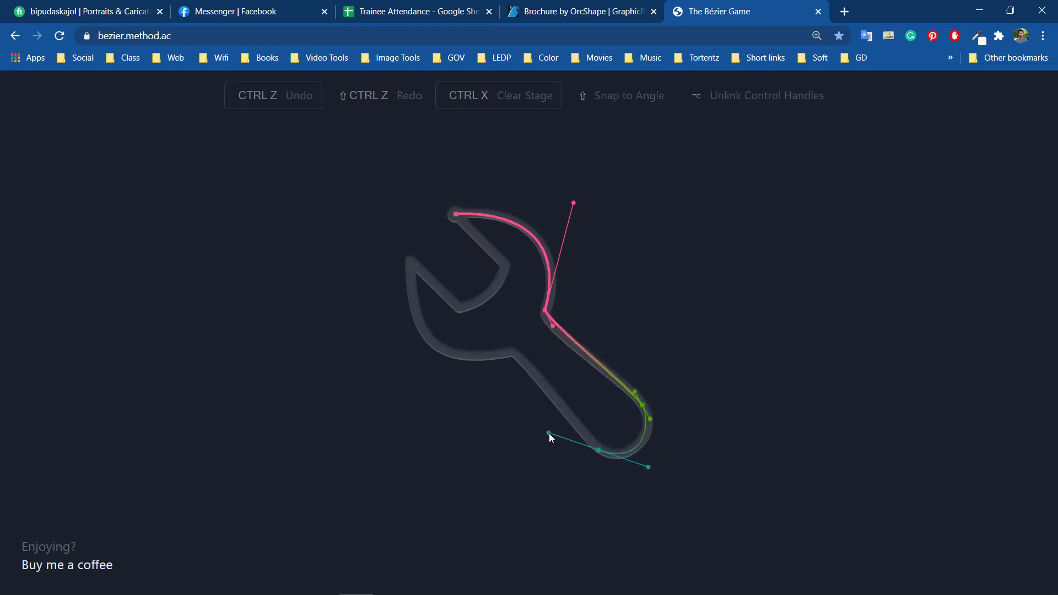
{"action": "left_click", "coordinate": [559, 406]}
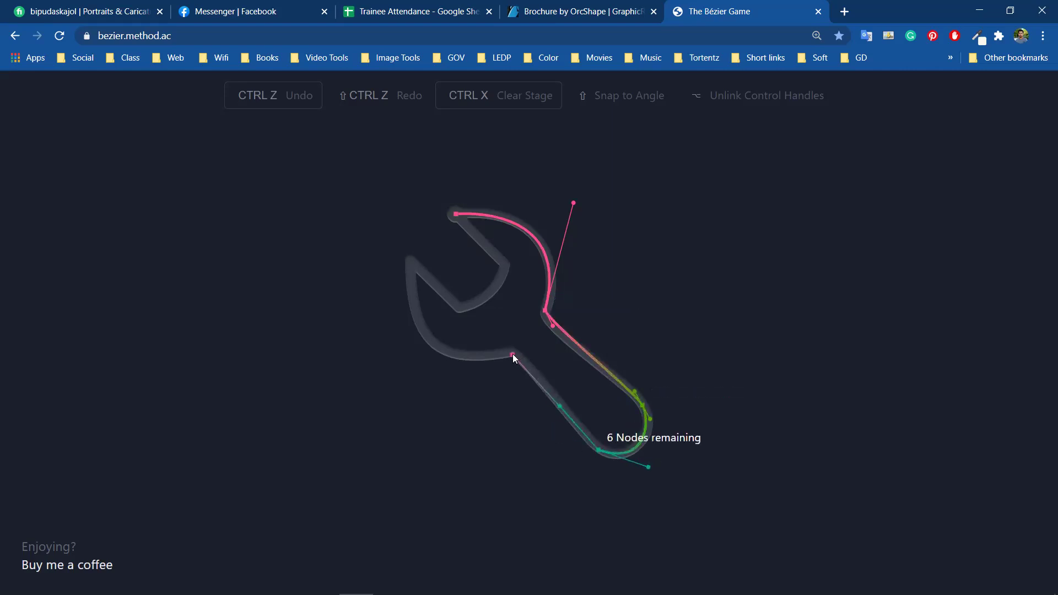
Trace the wrench's lower jaw and inner notch with curved and corner anchors, closing the path at the starting upper jaw tip.
{"action": "left_click_drag", "start_coordinate": [512, 354], "coordinate": [424, 344]}
{"action": "left_click_drag", "start_coordinate": [412, 259], "coordinate": [421, 138]}
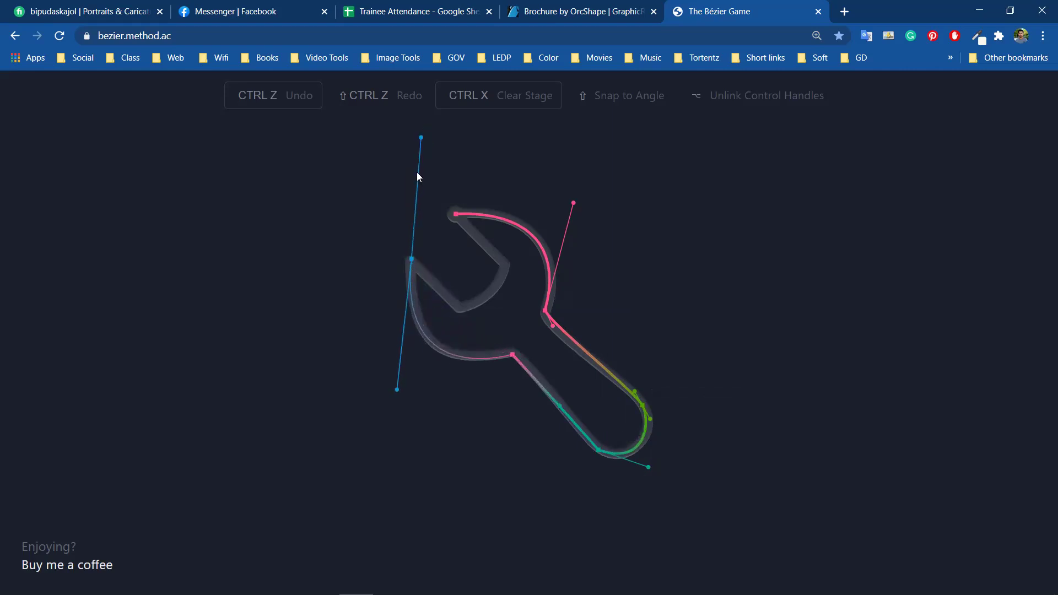
{"action": "left_click", "coordinate": [455, 304]}
{"action": "left_click_drag", "start_coordinate": [503, 264], "coordinate": [504, 221]}
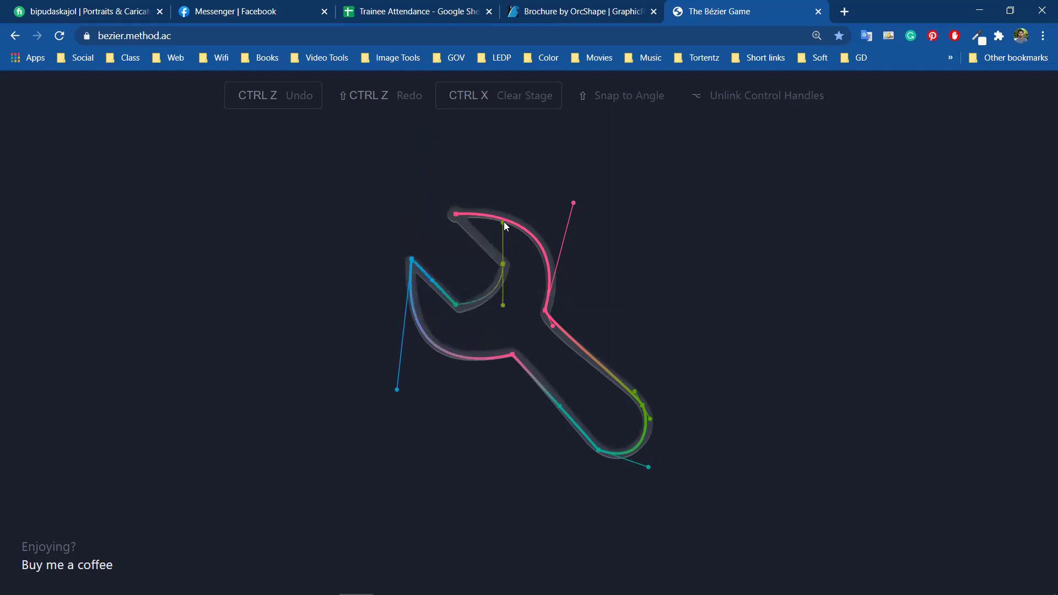
{"action": "left_click", "coordinate": [456, 214]}
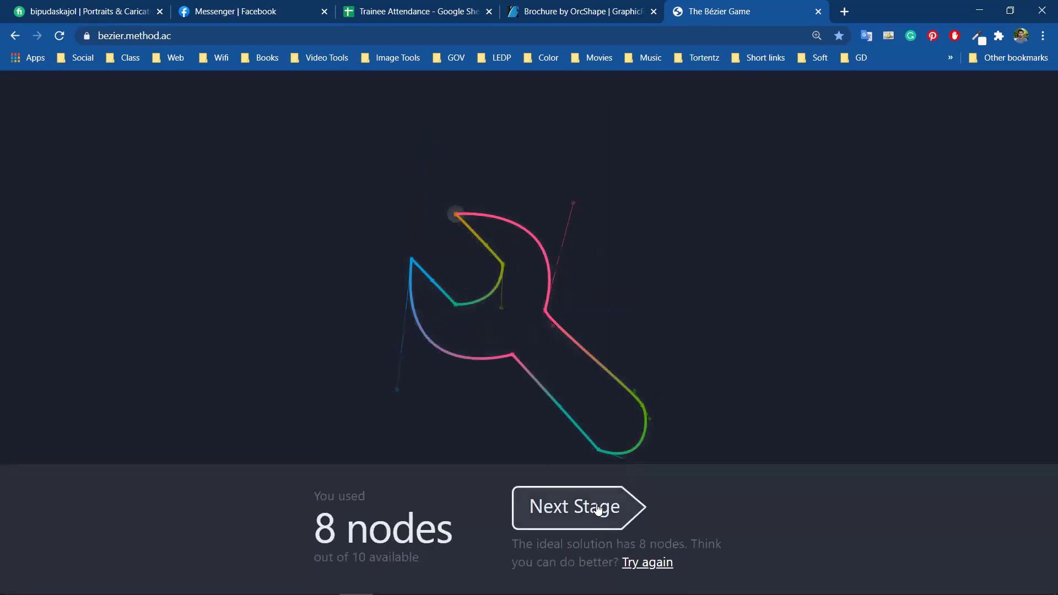
Advance to the cloud stage and place the first anchor at the marked start on the cloud's base.
{"action": "left_click", "coordinate": [598, 509]}
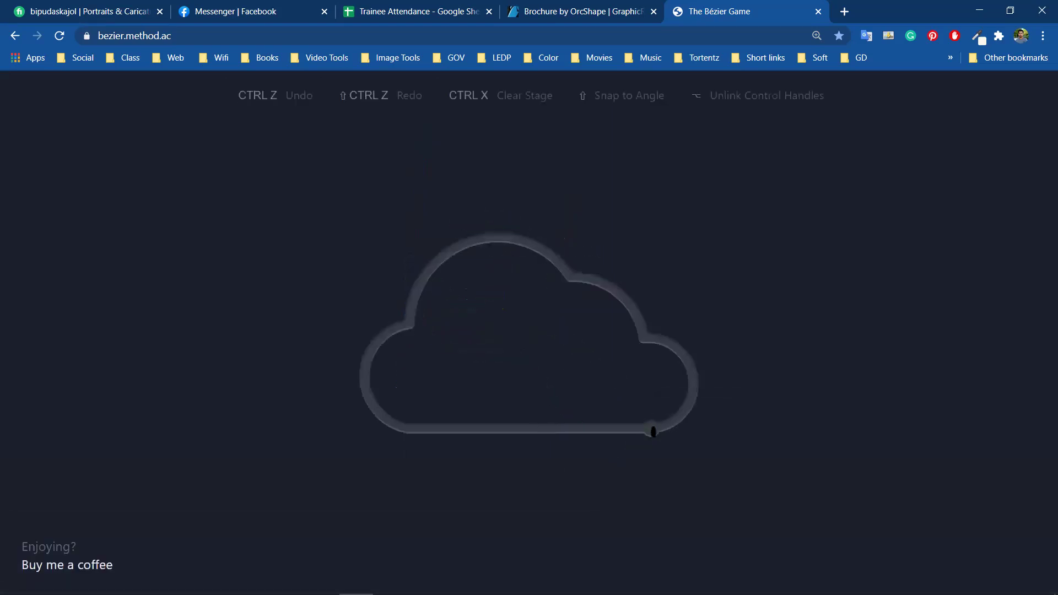
{"action": "left_click", "coordinate": [652, 429]}
{"action": "left_click", "coordinate": [406, 427]}
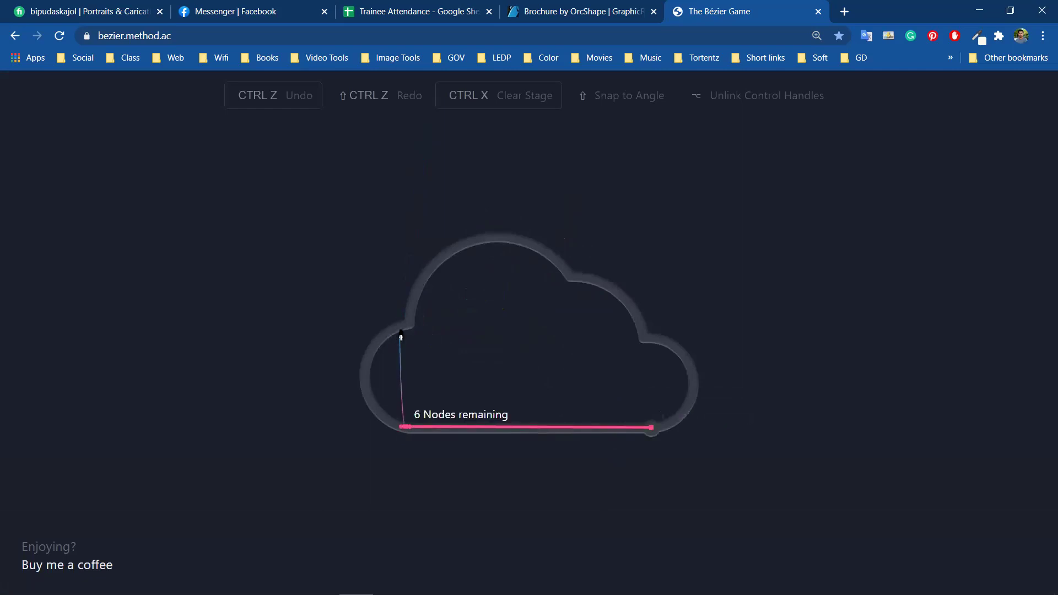
{"action": "mouse_move", "coordinate": [405, 323]}
{"action": "left_mouse_down"}
{"action": "mouse_move", "coordinate": [503, 263]}
{"action": "mouse_move", "coordinate": [417, 315]}
{"action": "left_mouse_up"}
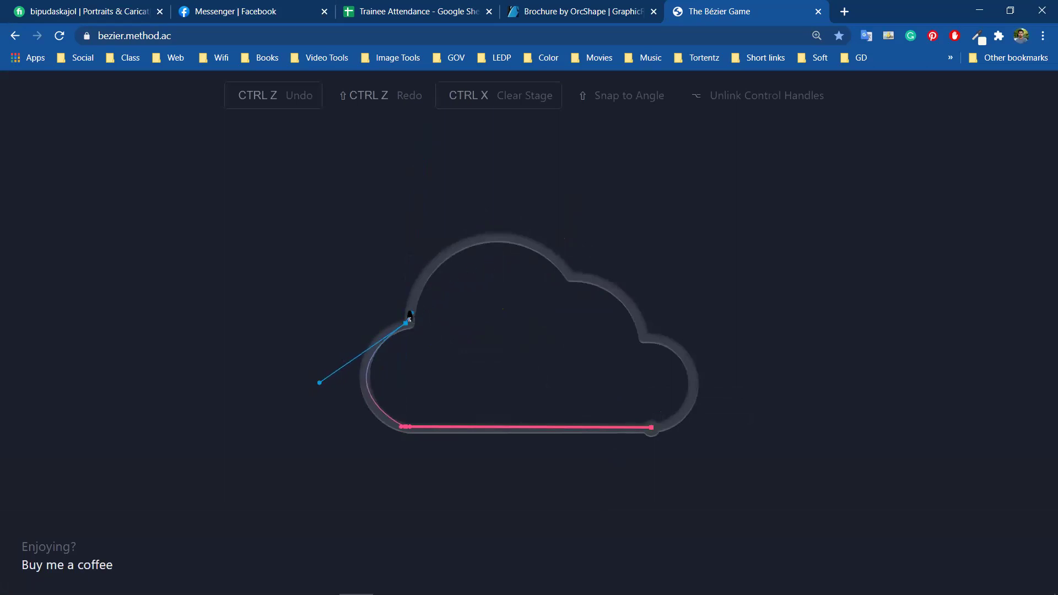
{"action": "key", "text": "ctrl+z"}
{"action": "key", "text": "ctrl+z"}
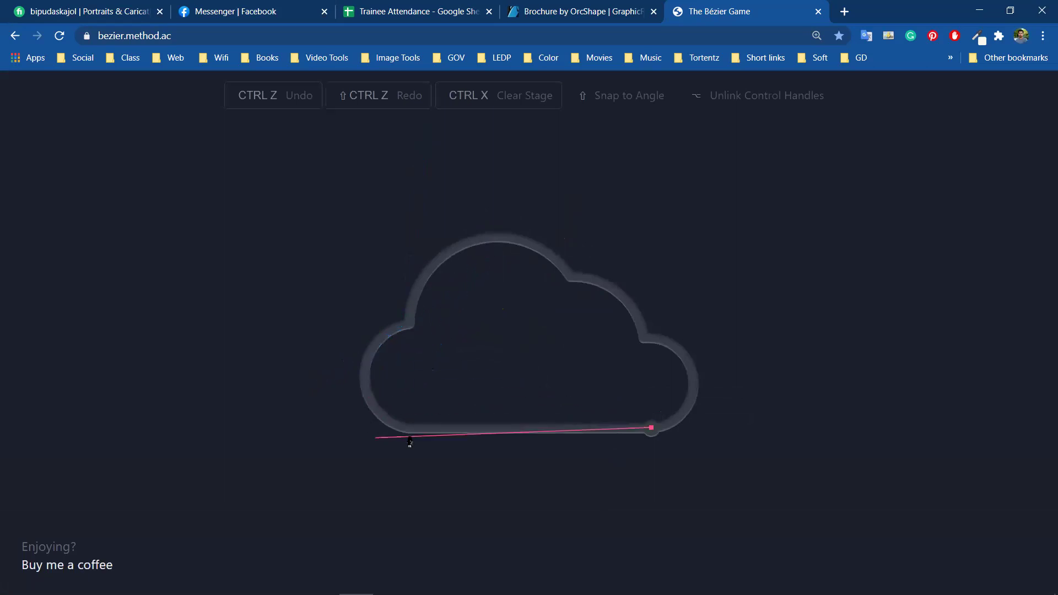
{"action": "left_click", "coordinate": [404, 430]}
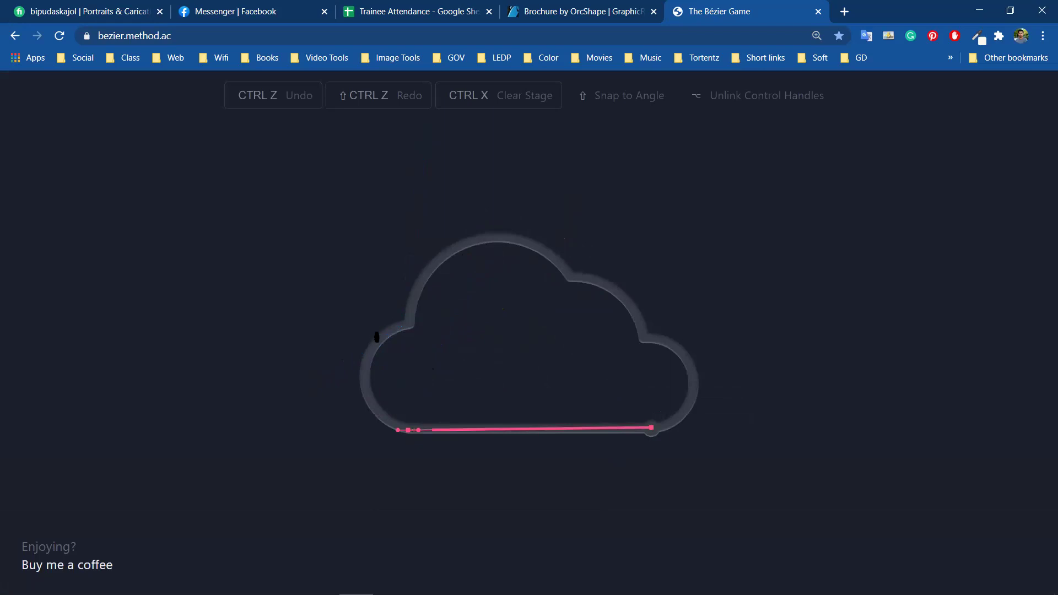
{"action": "left_click_drag", "start_coordinate": [406, 325], "coordinate": [488, 265]}
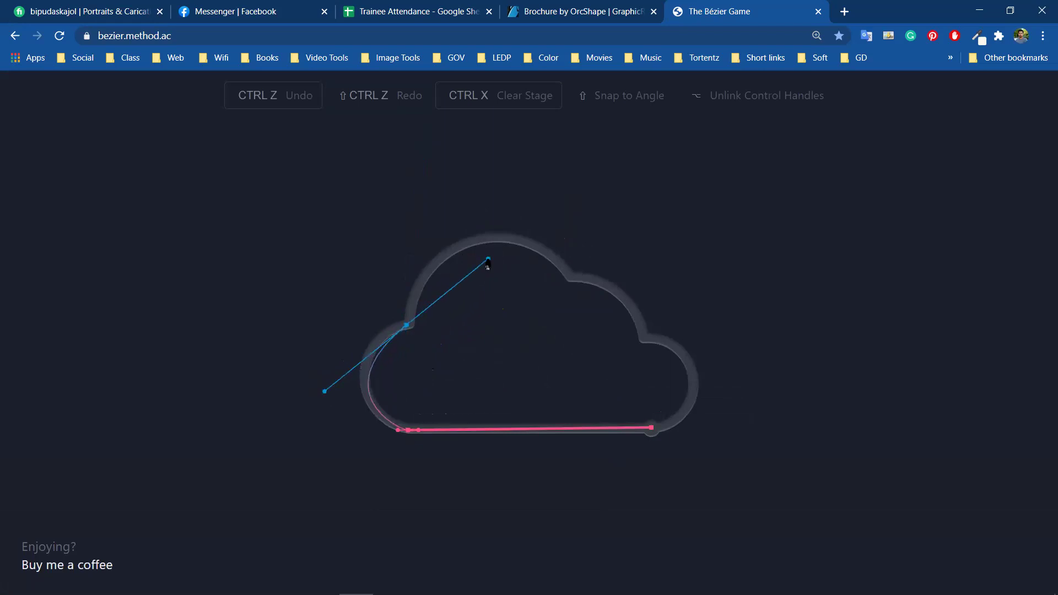
{"action": "key", "text": "ctrl+z"}
{"action": "mouse_move", "coordinate": [404, 324]}
{"action": "left_mouse_down"}
{"action": "mouse_move", "coordinate": [478, 302]}
{"action": "mouse_move", "coordinate": [487, 272]}
{"action": "mouse_move", "coordinate": [409, 321]}
{"action": "left_mouse_up"}
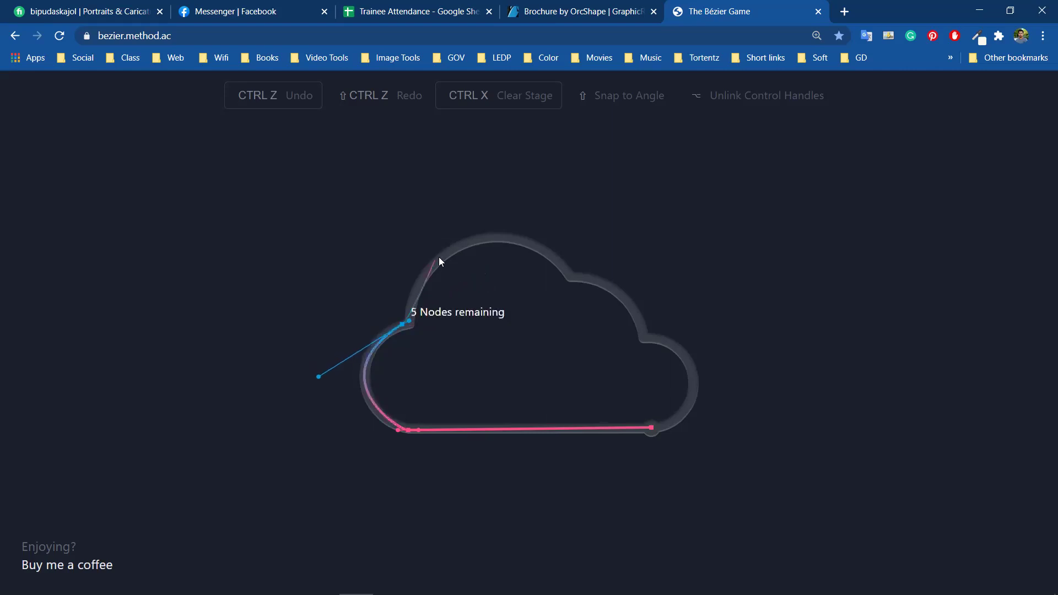
{"action": "left_click_drag", "start_coordinate": [492, 241], "coordinate": [563, 241]}
{"action": "key", "text": "ctrl+z"}
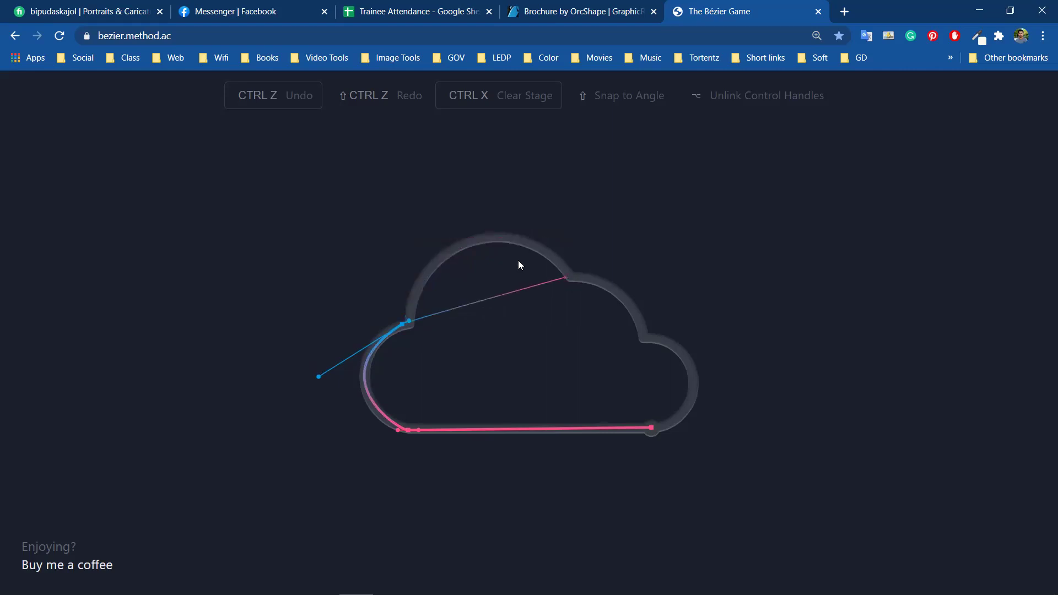
{"action": "left_click_drag", "start_coordinate": [486, 239], "coordinate": [550, 244]}
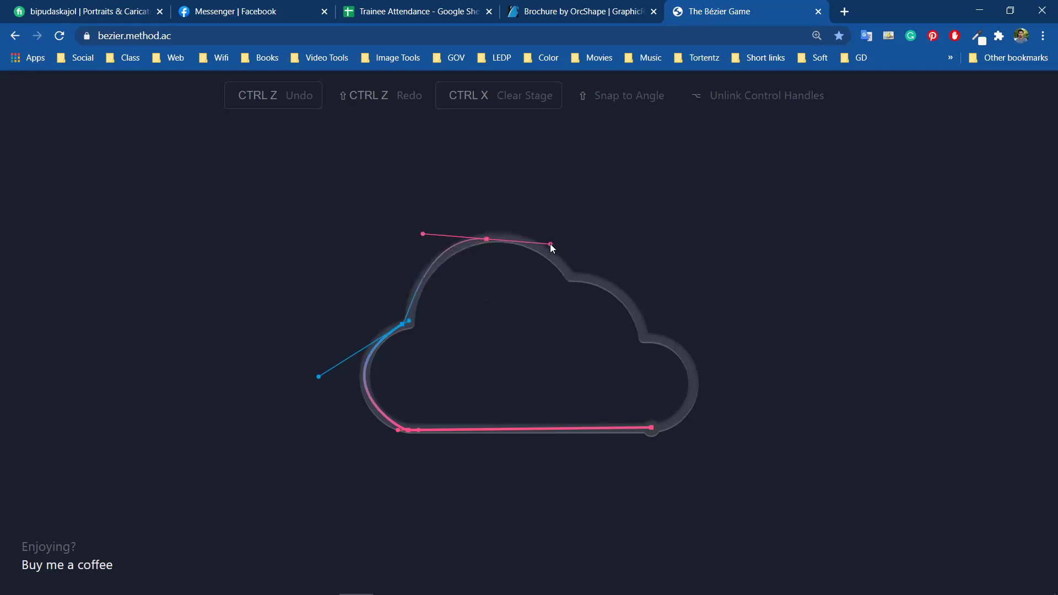
{"action": "key", "text": "ctrl+z"}
{"action": "left_click_drag", "start_coordinate": [409, 325], "coordinate": [497, 290]}
{"action": "key", "text": "ctrl+z"}
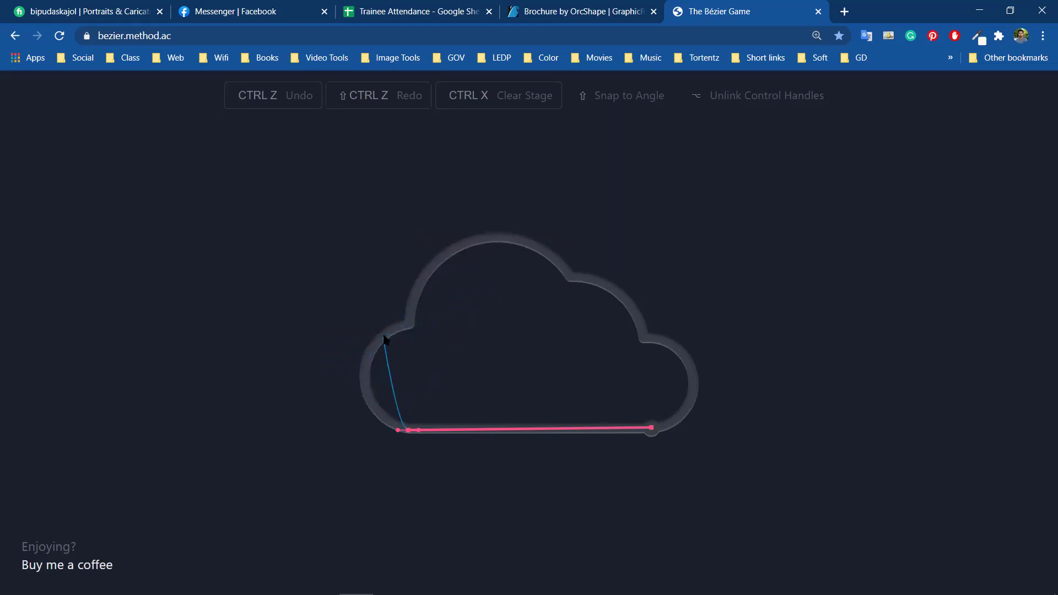
{"action": "key", "text": "ctrl+z"}
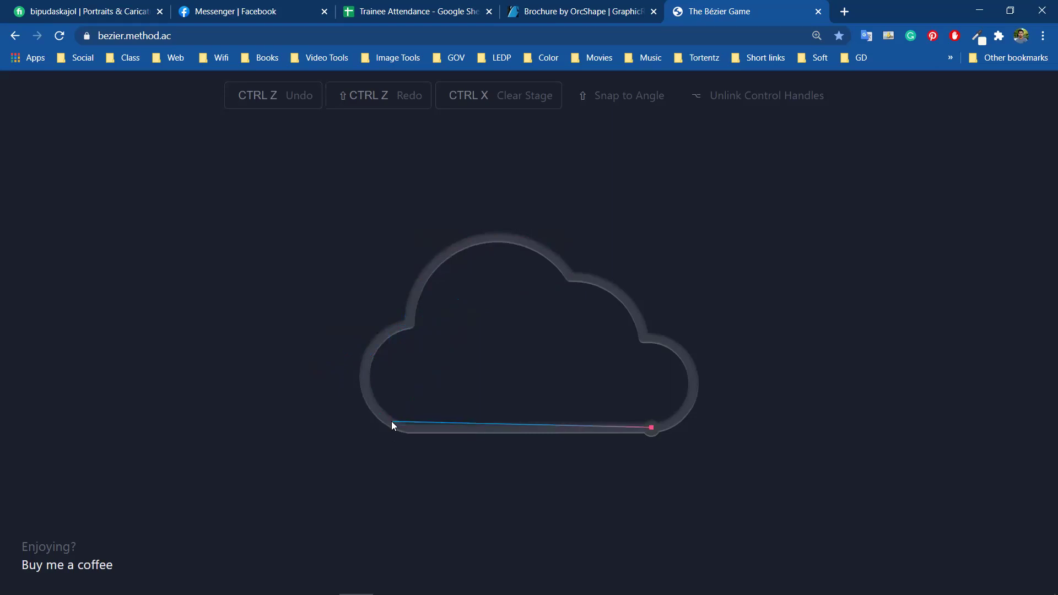
Trace the cloud's base, left lobe and large upper lobe with curved anchors, shortening the outgoing handles at the left notch and the peak.
{"action": "left_click_drag", "start_coordinate": [381, 425], "coordinate": [377, 416]}
{"action": "left_click_drag", "start_coordinate": [406, 322], "coordinate": [469, 289]}
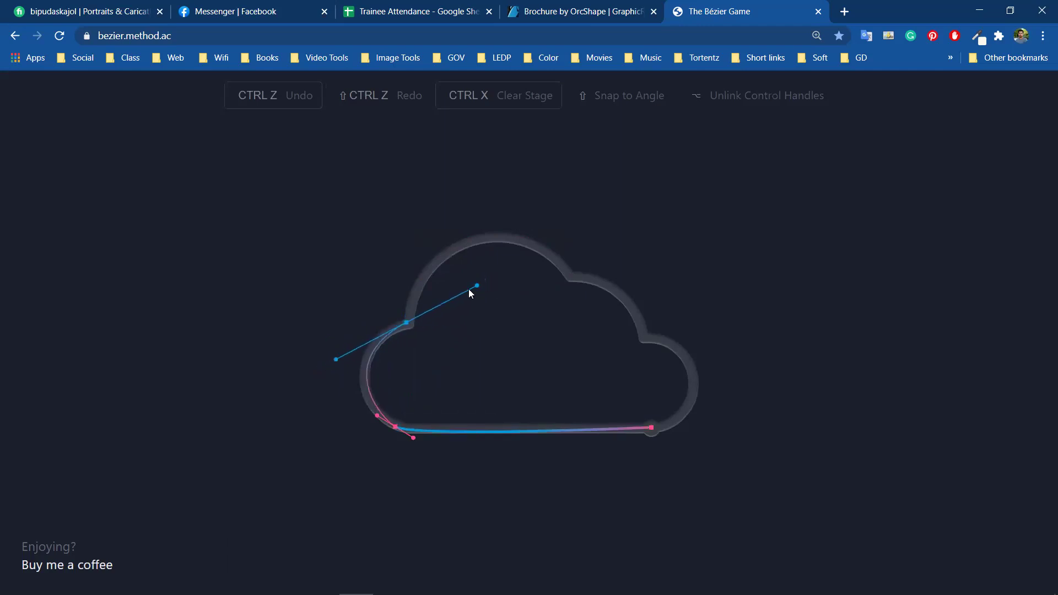
{"action": "left_click_drag", "start_coordinate": [408, 310], "coordinate": [427, 296]}
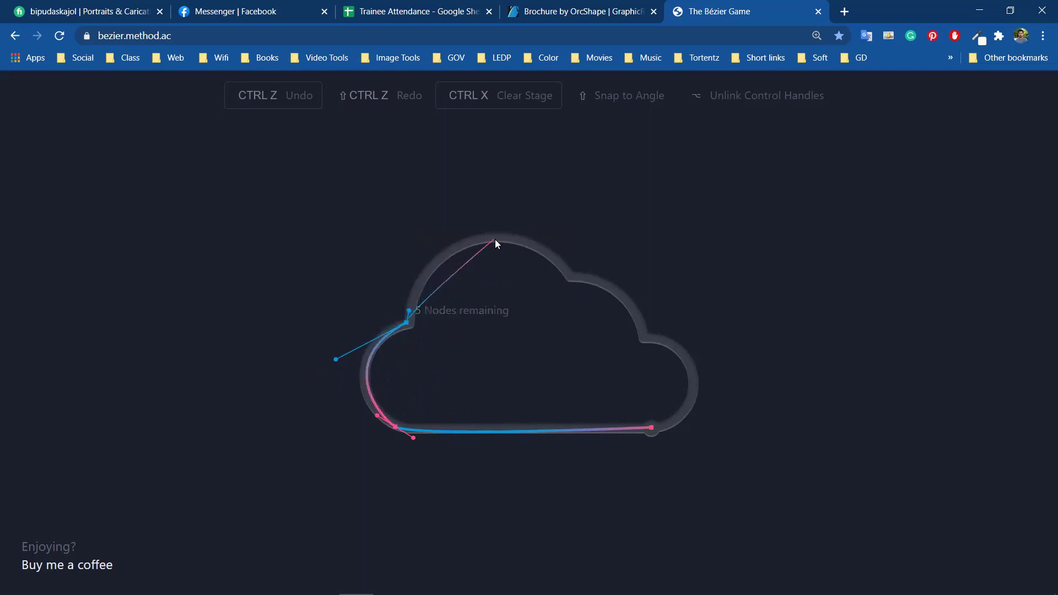
{"action": "left_click_drag", "start_coordinate": [506, 237], "coordinate": [591, 241]}
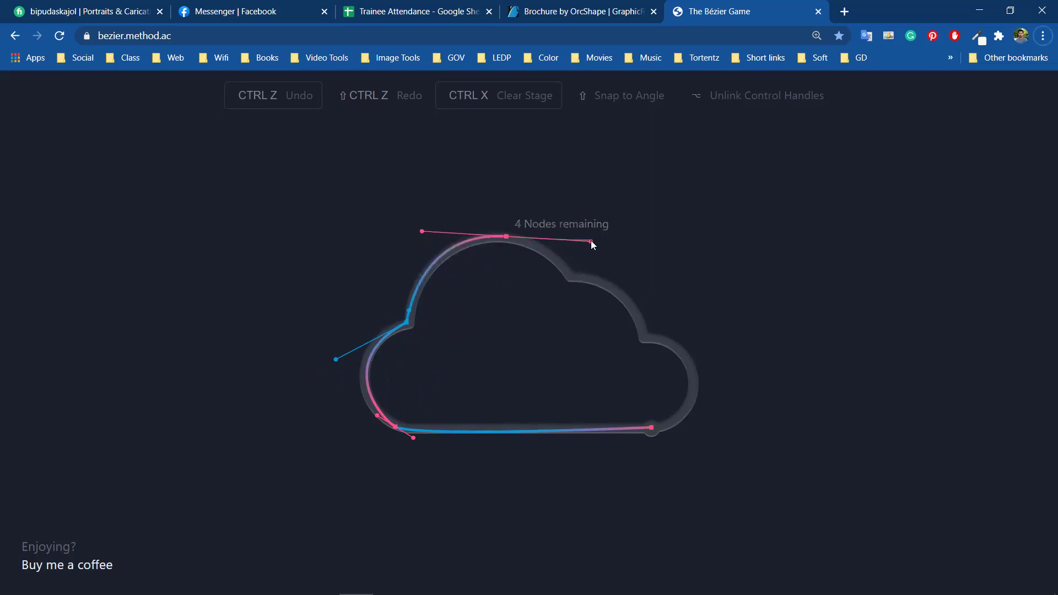
{"action": "key", "text": "ctrl+z"}
{"action": "mouse_move", "coordinate": [491, 238]}
{"action": "left_mouse_down"}
{"action": "mouse_move", "coordinate": [570, 234]}
{"action": "mouse_move", "coordinate": [510, 237]}
{"action": "left_mouse_up"}
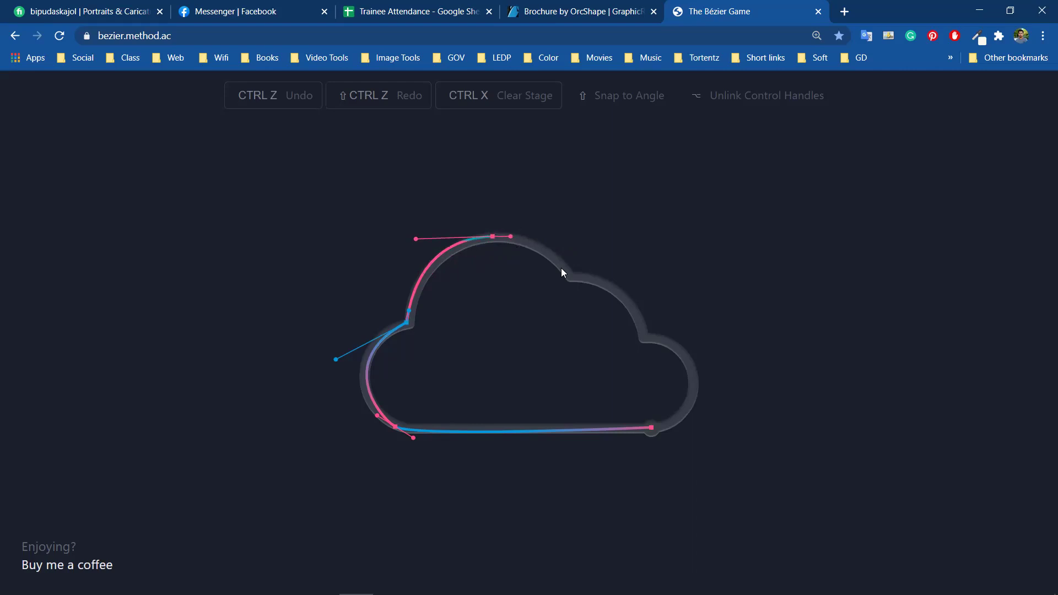
Trace the cloud's two right lobes, close the path at the starting anchor and advance to the head stage.
{"action": "mouse_move", "coordinate": [569, 274]}
{"action": "left_mouse_down"}
{"action": "mouse_move", "coordinate": [588, 311]}
{"action": "mouse_move", "coordinate": [586, 276]}
{"action": "left_mouse_up"}
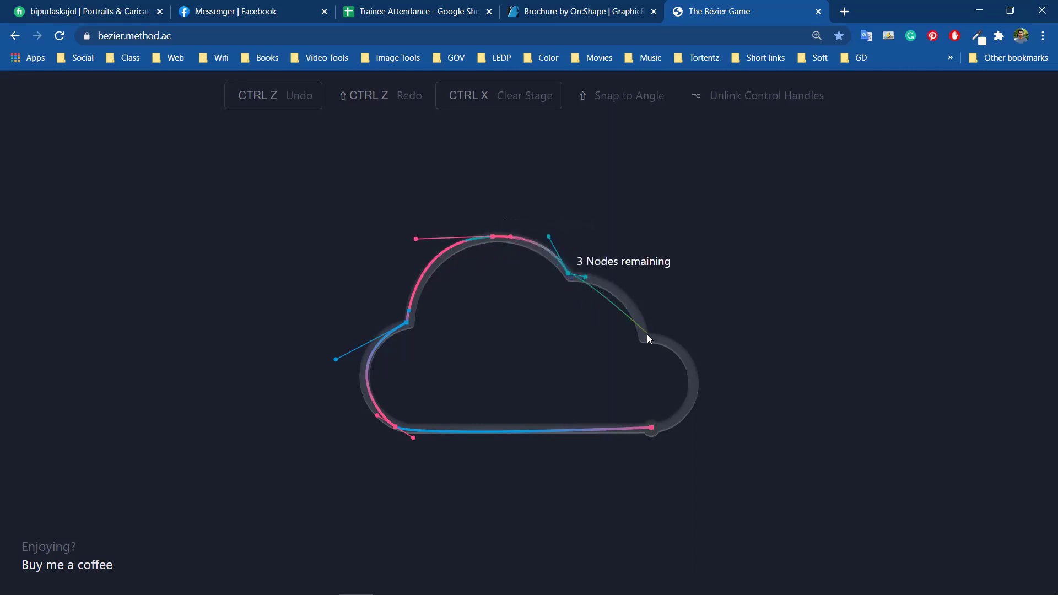
{"action": "mouse_move", "coordinate": [643, 335]}
{"action": "left_mouse_down"}
{"action": "mouse_move", "coordinate": [644, 385]}
{"action": "mouse_move", "coordinate": [642, 354]}
{"action": "mouse_move", "coordinate": [657, 337]}
{"action": "left_mouse_up"}
{"action": "left_click_drag", "start_coordinate": [652, 428], "coordinate": [554, 480]}
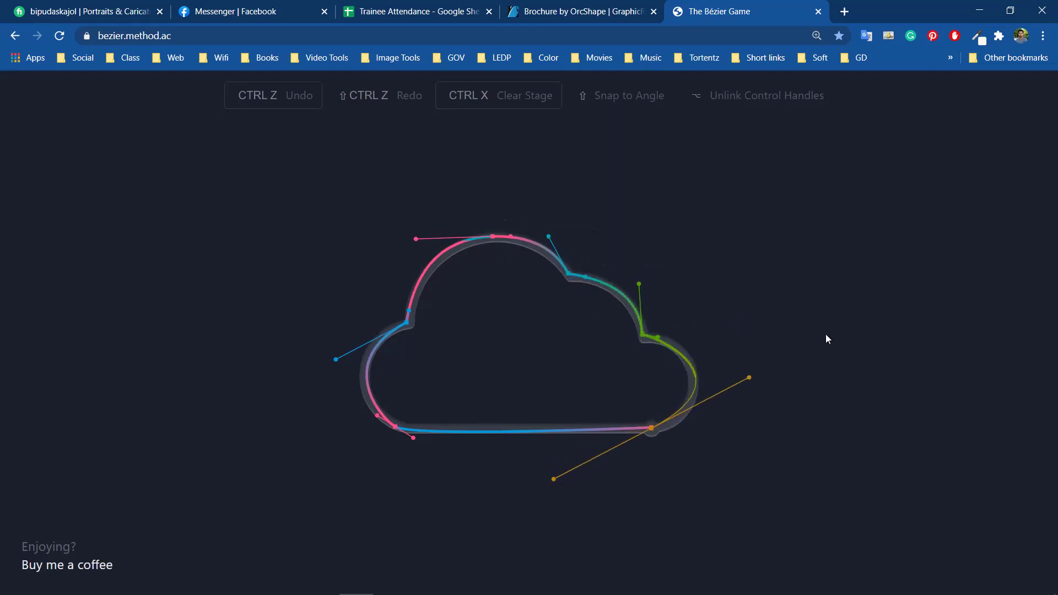
{"action": "left_click_drag", "start_coordinate": [690, 392], "coordinate": [682, 437]}
{"action": "left_click", "coordinate": [652, 429]}
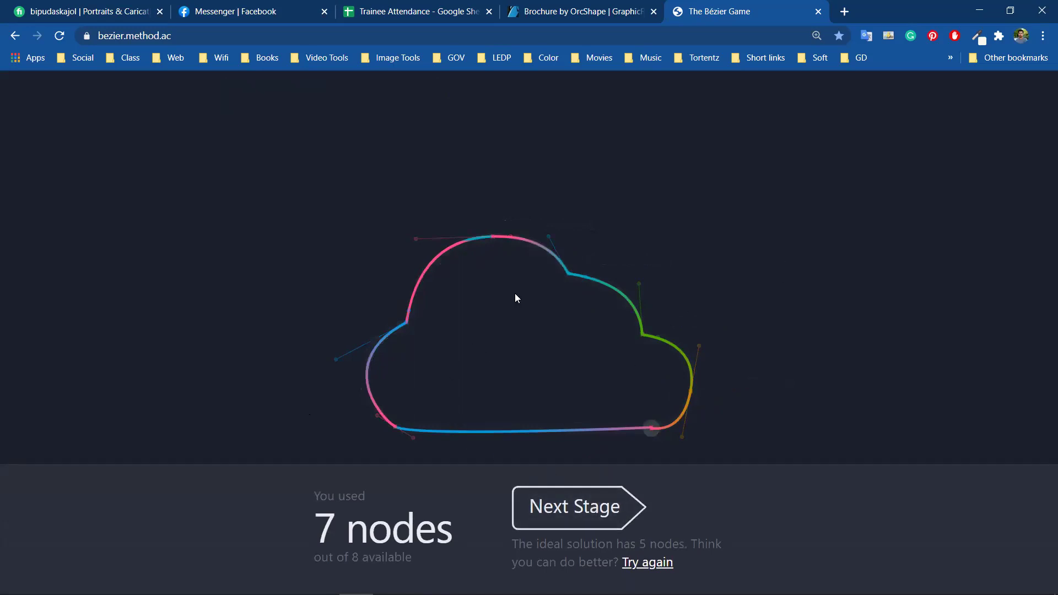
{"action": "left_click", "coordinate": [585, 507]}
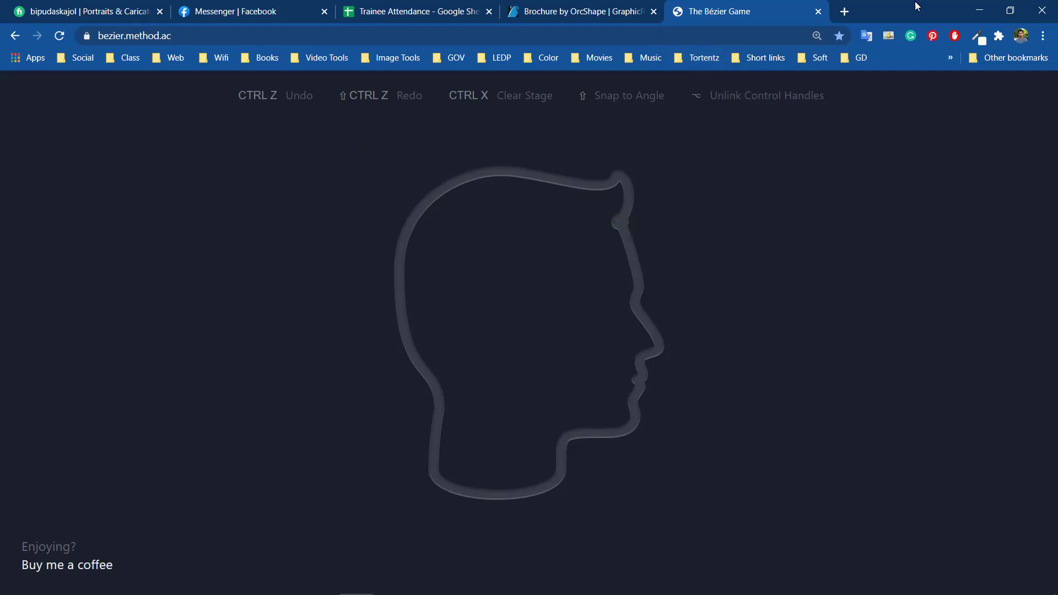
Switch to the flame logo image in Photoshop and activate the Pen tool with the flame enlarged in view.
{"action": "left_click", "coordinate": [973, 4]}
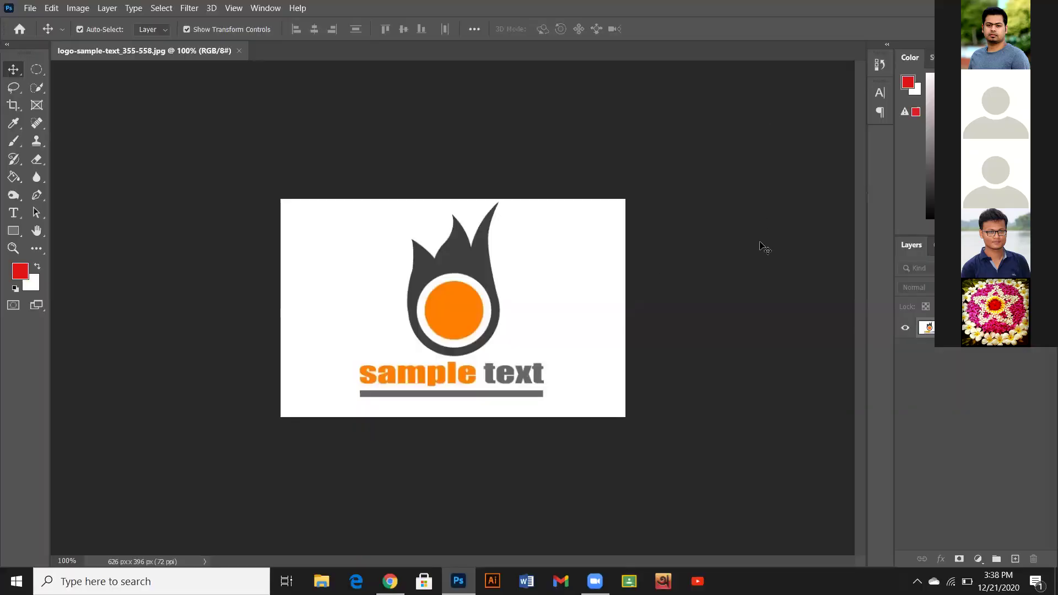
{"action": "scroll", "coordinate": [503, 276], "scroll_direction": "up", "scroll_amount": 1}
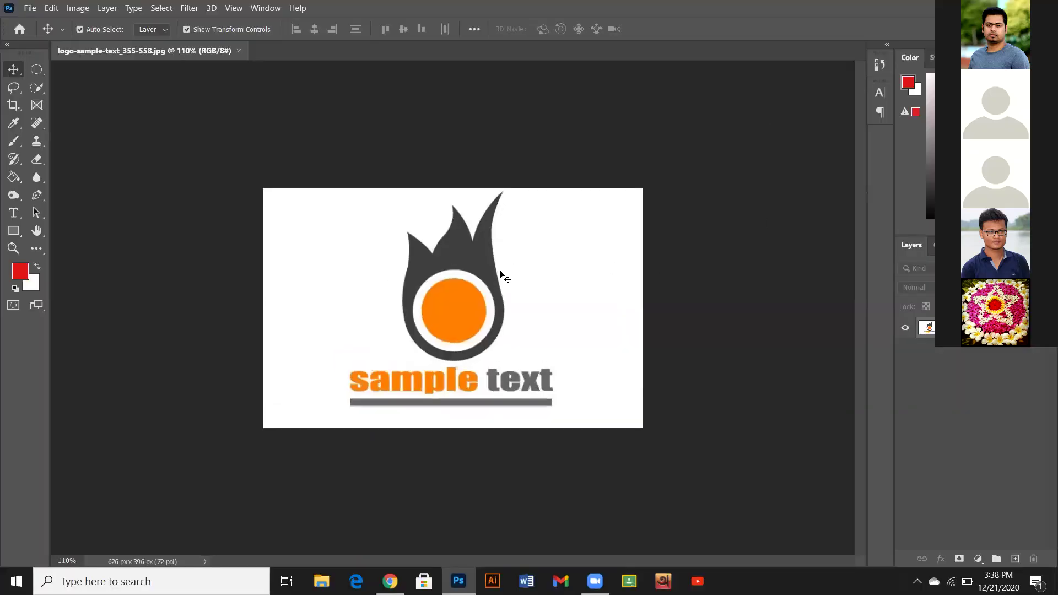
{"action": "scroll", "coordinate": [502, 277], "scroll_direction": "up", "scroll_amount": 3}
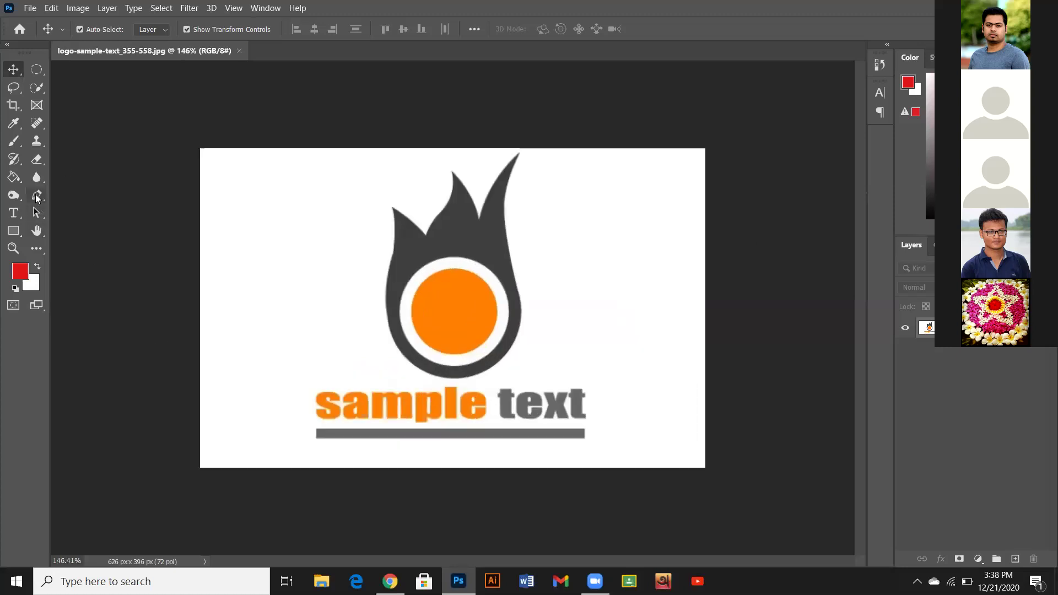
{"action": "left_click", "coordinate": [37, 196]}
{"action": "left_click", "coordinate": [87, 196]}
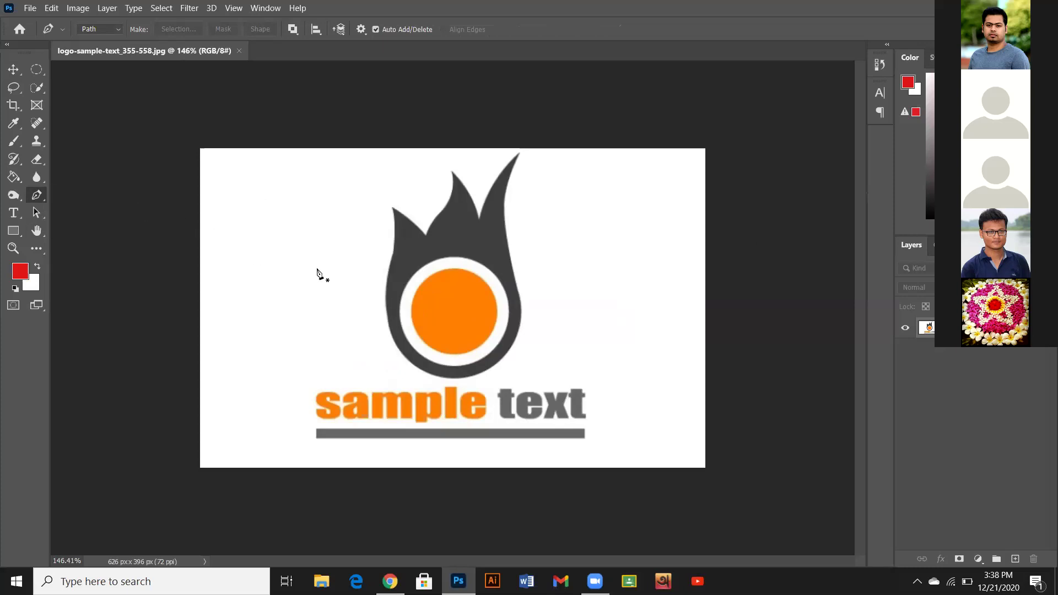
{"action": "scroll", "coordinate": [438, 333], "scroll_direction": "up", "scroll_amount": 3}
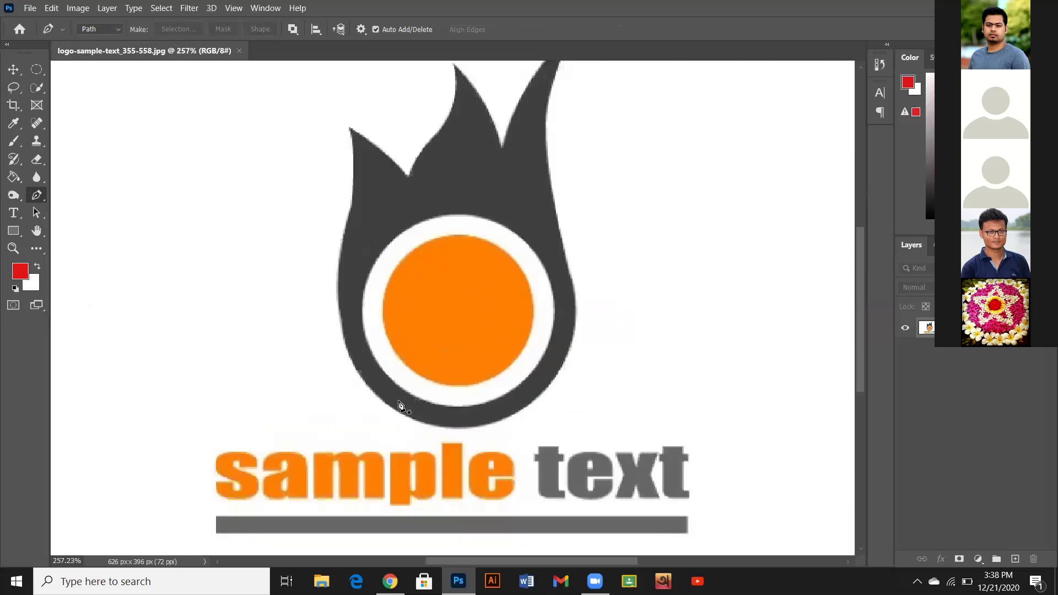
{"action": "scroll", "coordinate": [471, 359], "scroll_direction": "up", "scroll_amount": 2}
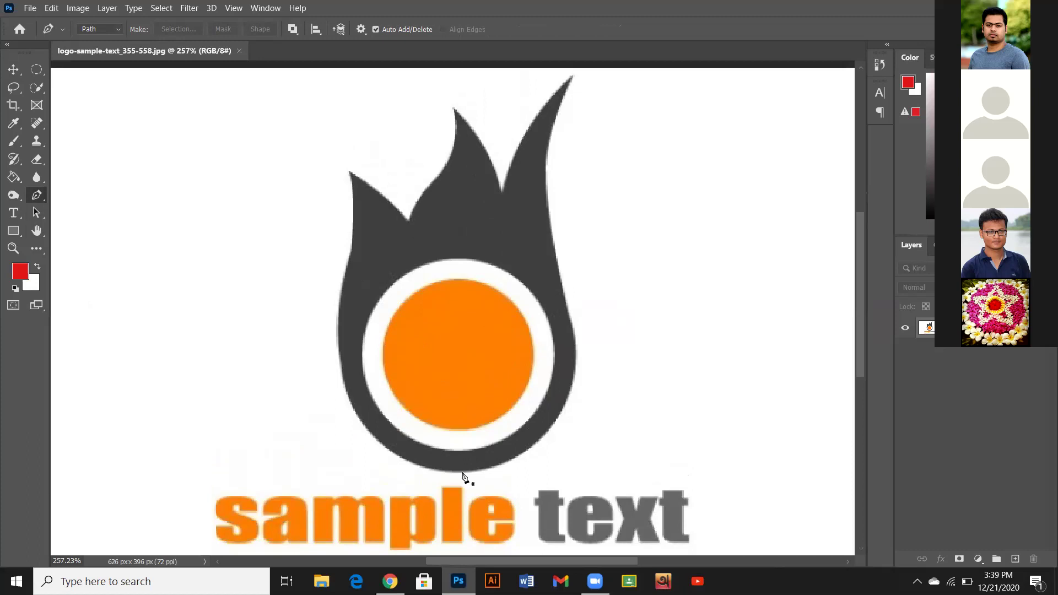
{"action": "left_click", "coordinate": [459, 472]}
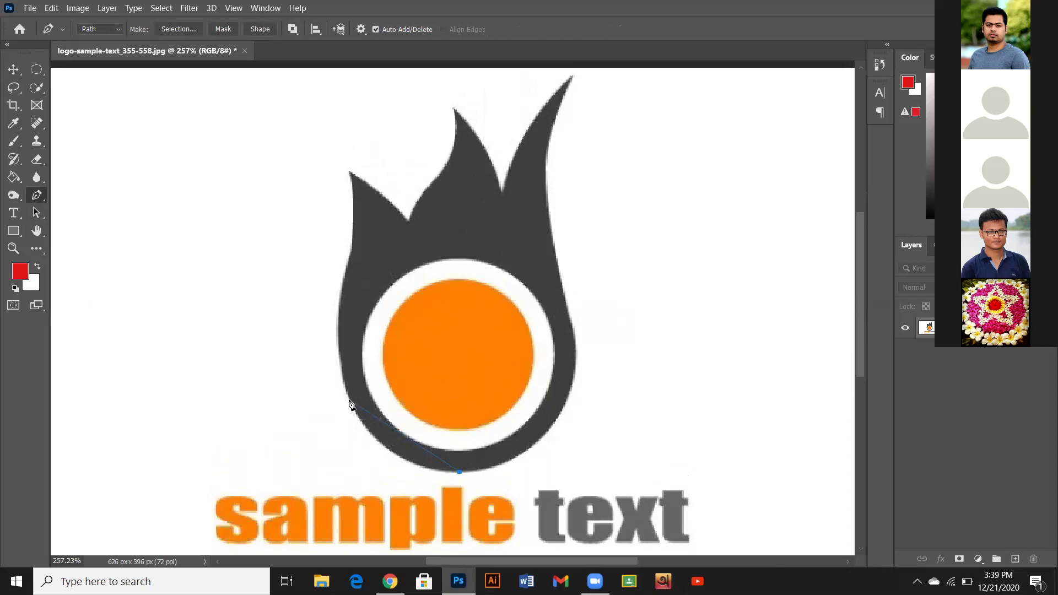
{"action": "left_click_drag", "start_coordinate": [350, 400], "coordinate": [332, 335]}
{"action": "key", "text": "ctrl+z"}
{"action": "key", "text": "ctrl+z"}
Trace the flame's left outer edge from its base to the bend below the left tip, removing the last anchor's outgoing handle.
{"action": "left_click_drag", "start_coordinate": [461, 472], "coordinate": [364, 432]}
{"action": "left_click_drag", "start_coordinate": [342, 376], "coordinate": [334, 350]}
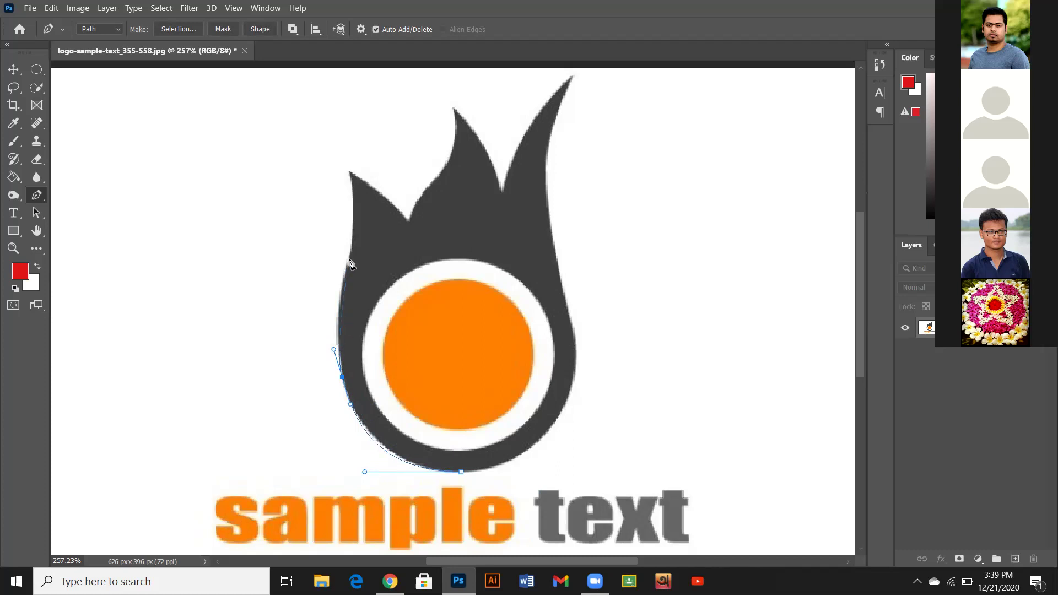
{"action": "left_click_drag", "start_coordinate": [351, 253], "coordinate": [353, 247]}
{"action": "key", "text": "ctrl+z"}
{"action": "left_click_drag", "start_coordinate": [350, 253], "coordinate": [364, 227]}
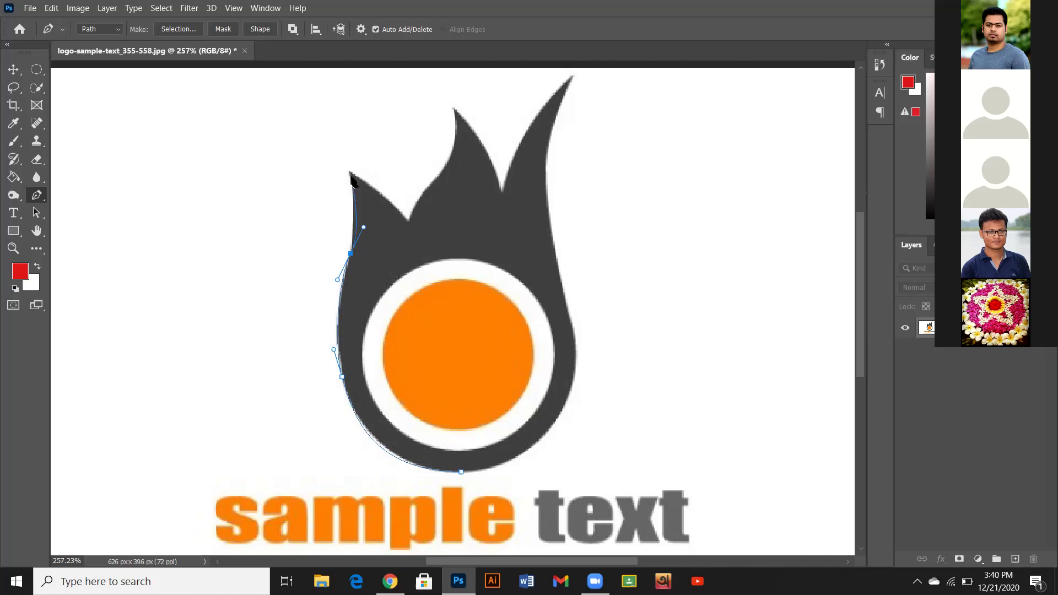
{"action": "left_click_drag", "start_coordinate": [356, 262], "coordinate": [352, 226]}
{"action": "mouse_move", "coordinate": [352, 227]}
{"action": "left_mouse_down"}
{"action": "mouse_move", "coordinate": [366, 232]}
{"action": "mouse_move", "coordinate": [361, 221]}
{"action": "left_mouse_up"}
{"action": "left_click", "coordinate": [351, 252]}
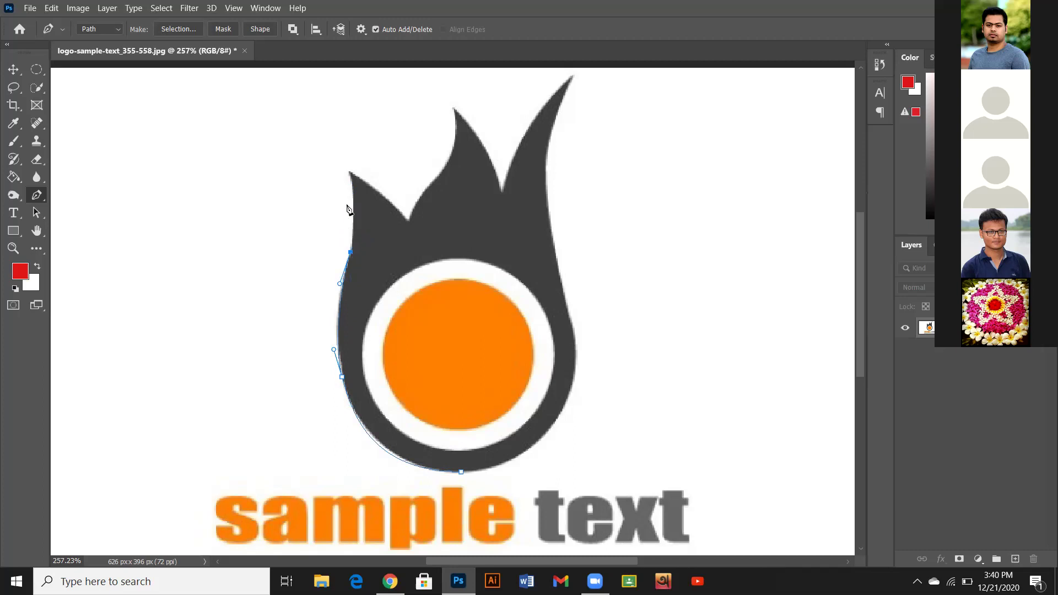
Continue the flame path to the left tip and place a curved anchor at the first notch, fitting the curve to the edge.
{"action": "left_click", "coordinate": [350, 173]}
{"action": "left_click", "coordinate": [408, 225]}
{"action": "left_click_drag", "start_coordinate": [410, 228], "coordinate": [419, 247]}
{"action": "left_click", "coordinate": [408, 225], "text": "alt"}
{"action": "left_click_drag", "start_coordinate": [408, 223], "coordinate": [423, 248]}
{"action": "left_click_drag", "start_coordinate": [424, 248], "coordinate": [441, 174]}
{"action": "key", "text": "ctrl+z"}
{"action": "left_click", "coordinate": [410, 224]}
{"action": "left_click_drag", "start_coordinate": [409, 221], "coordinate": [420, 247]}
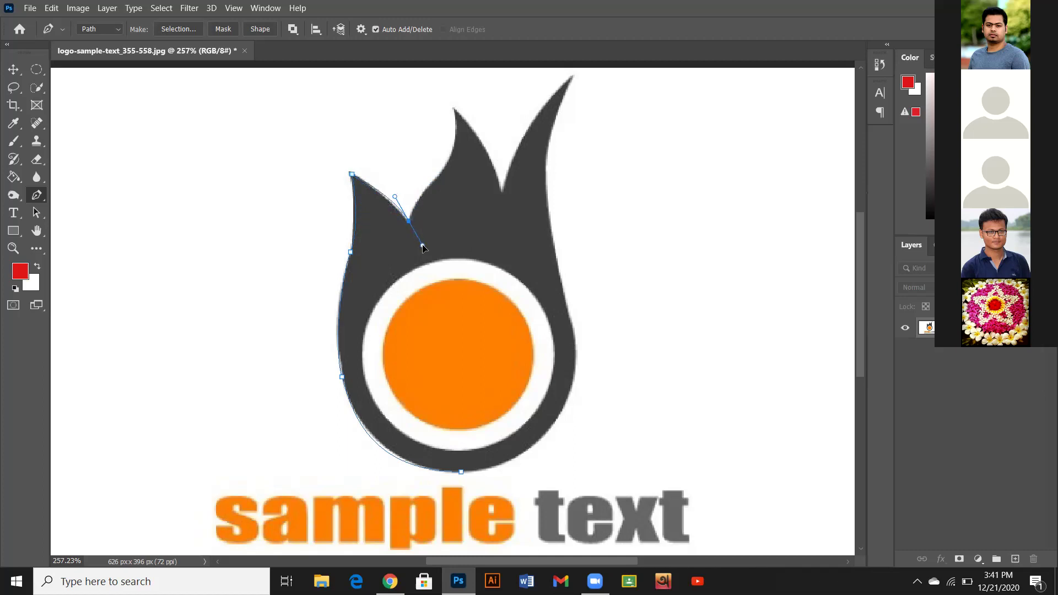
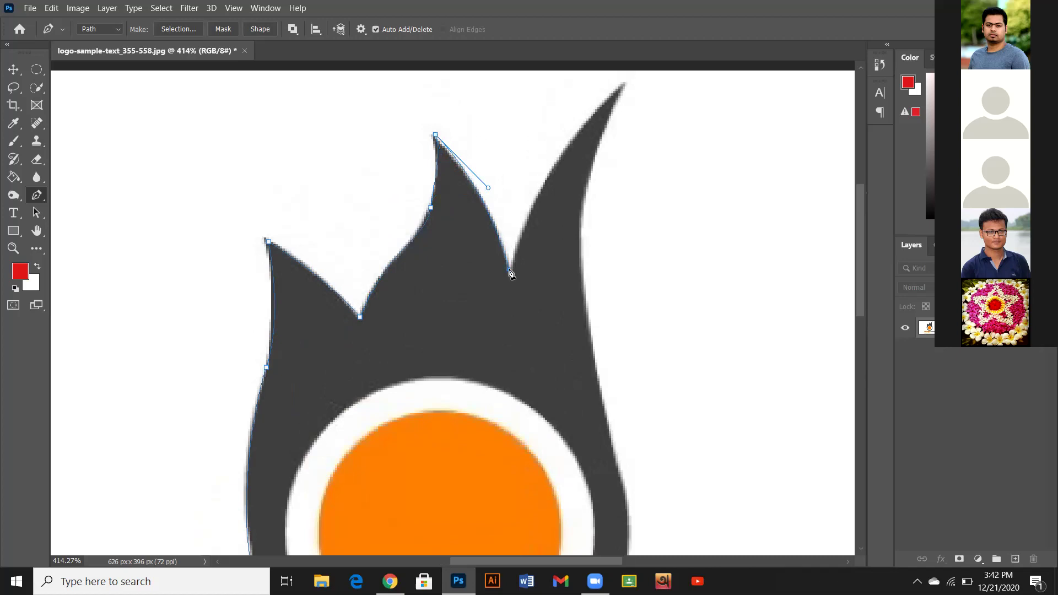
{"action": "left_click", "coordinate": [509, 270]}
{"action": "key", "text": "z"}
{"action": "key", "text": "ctrl+z"}
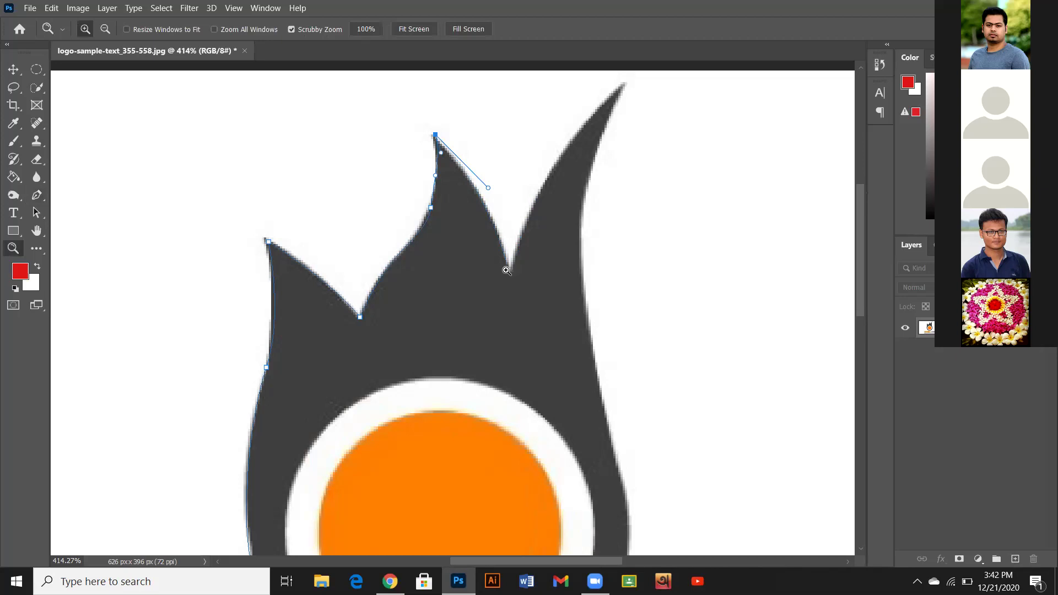
Undo the middle tip anchor, place it again with its handle aimed along the tip's right edge, and extend the path to the second notch.
{"action": "key", "text": "ctrl+z"}
{"action": "left_click_drag", "start_coordinate": [36, 194], "coordinate": [105, 202]}
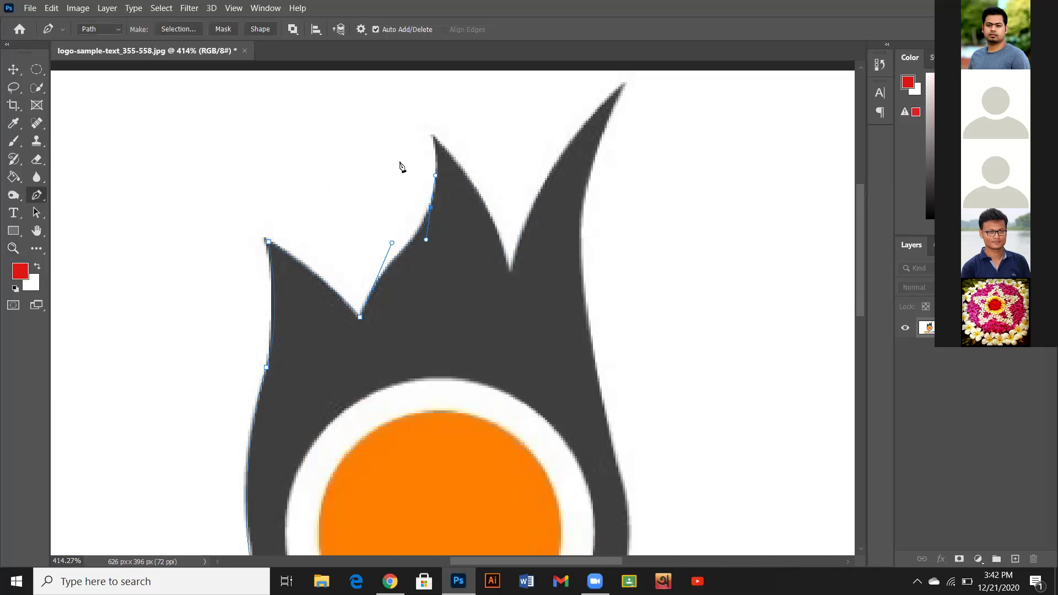
{"action": "left_click", "coordinate": [435, 138]}
{"action": "left_click_drag", "start_coordinate": [437, 142], "coordinate": [431, 129]}
{"action": "left_click_drag", "start_coordinate": [500, 248], "coordinate": [502, 203]}
{"action": "left_click", "coordinate": [509, 271]}
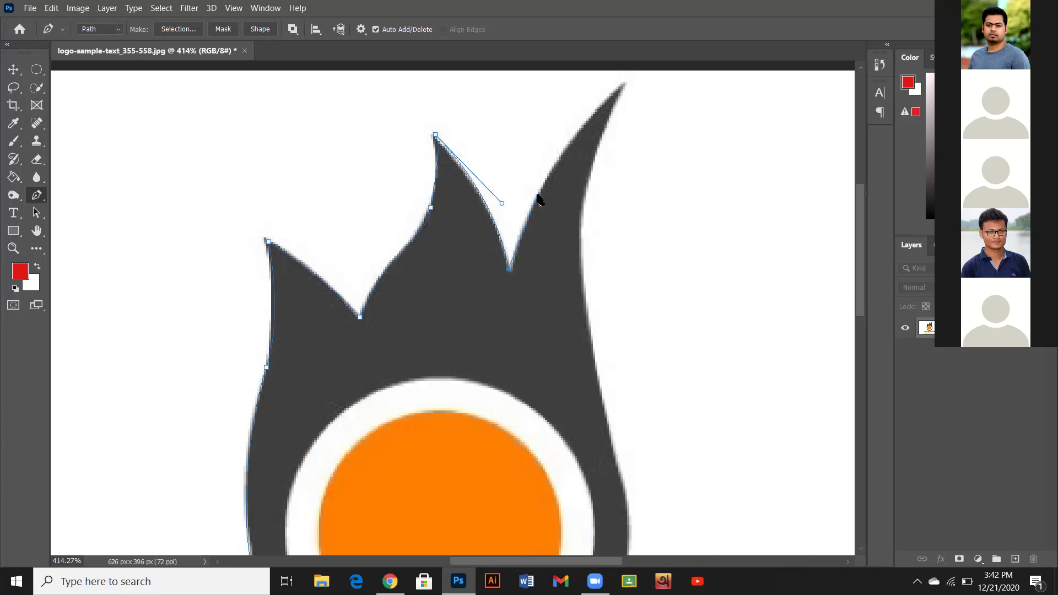
Fit the curve into the second notch and redirect the notch anchor's outgoing handle up along the right tongue's left edge.
{"action": "left_click", "coordinate": [435, 134], "text": "ctrl"}
{"action": "left_click_drag", "start_coordinate": [509, 269], "coordinate": [534, 319]}
{"action": "mouse_move", "coordinate": [534, 316]}
{"action": "left_mouse_down"}
{"action": "mouse_move", "coordinate": [517, 286]}
{"action": "mouse_move", "coordinate": [535, 321]}
{"action": "left_mouse_up"}
{"action": "left_click", "coordinate": [511, 271], "text": "alt"}
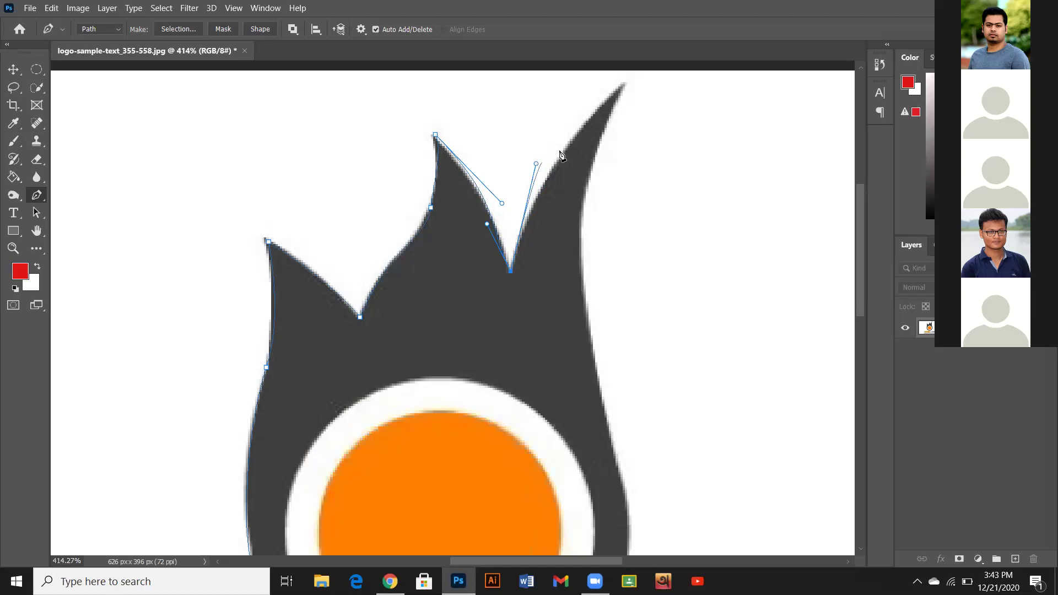
{"action": "left_click_drag", "start_coordinate": [623, 83], "coordinate": [633, 81]}
{"action": "left_click", "coordinate": [622, 82], "text": "alt"}
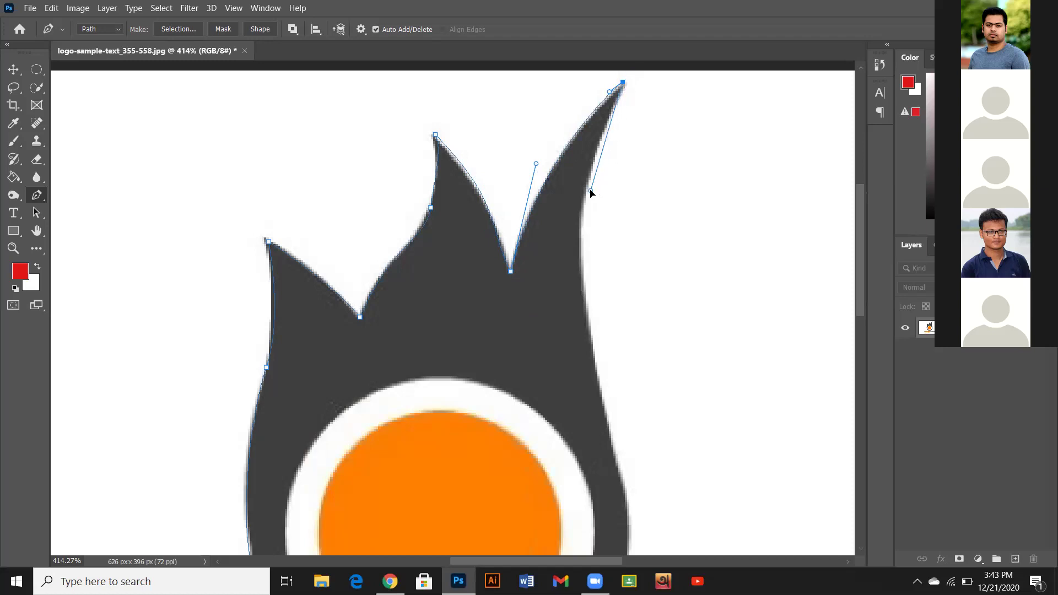
{"action": "left_click_drag", "start_coordinate": [623, 82], "coordinate": [623, 138]}
{"action": "key", "text": "ctrl+z"}
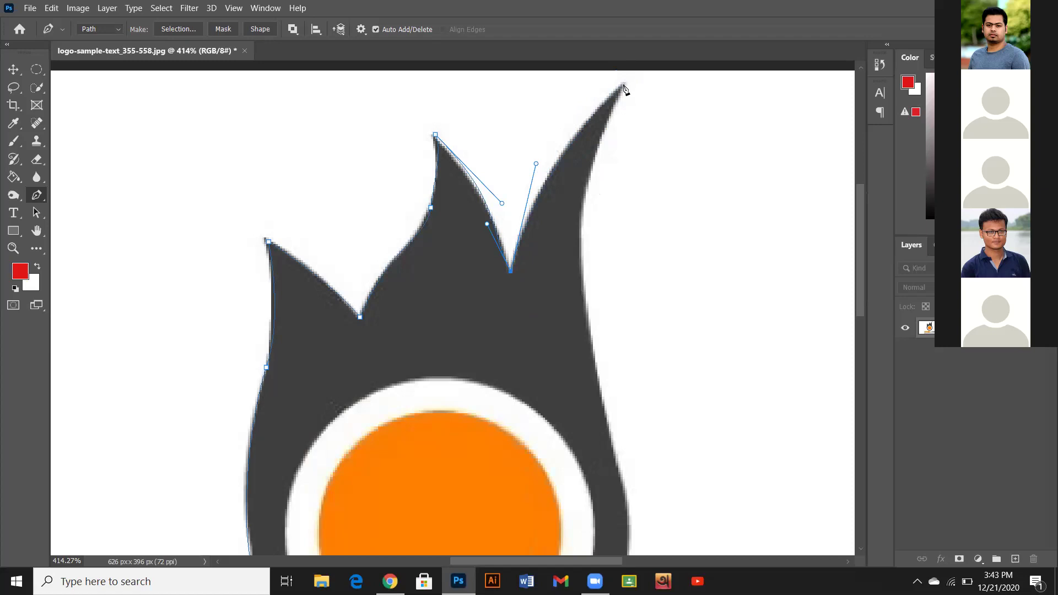
Place a curved anchor at the flame's right tip and redirect its outgoing handle down along the tongue's right edge.
{"action": "left_click", "coordinate": [623, 85]}
{"action": "left_click_drag", "start_coordinate": [635, 95], "coordinate": [637, 97]}
{"action": "key", "text": "ctrl+z"}
{"action": "left_click_drag", "start_coordinate": [623, 85], "coordinate": [599, 159]}
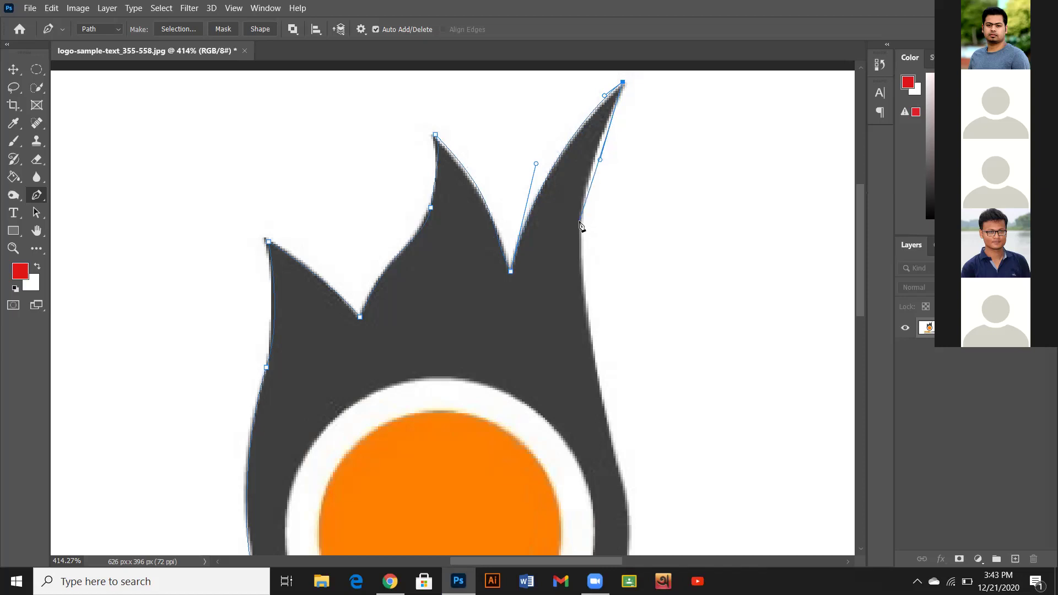
{"action": "left_click_drag", "start_coordinate": [582, 224], "coordinate": [570, 320]}
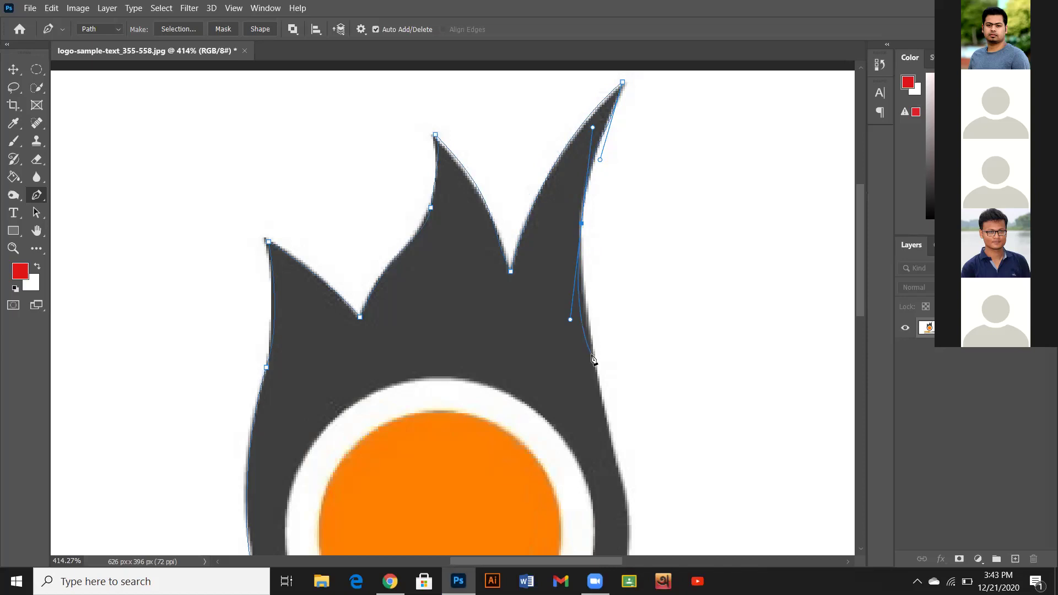
{"action": "mouse_move", "coordinate": [595, 357]}
{"action": "left_mouse_down"}
{"action": "mouse_move", "coordinate": [594, 411]}
{"action": "mouse_move", "coordinate": [611, 451]}
{"action": "mouse_move", "coordinate": [609, 397]}
{"action": "mouse_move", "coordinate": [587, 411]}
{"action": "mouse_move", "coordinate": [600, 368]}
{"action": "left_mouse_up"}
{"action": "key", "text": "ctrl+z"}
{"action": "key", "text": "ctrl+z"}
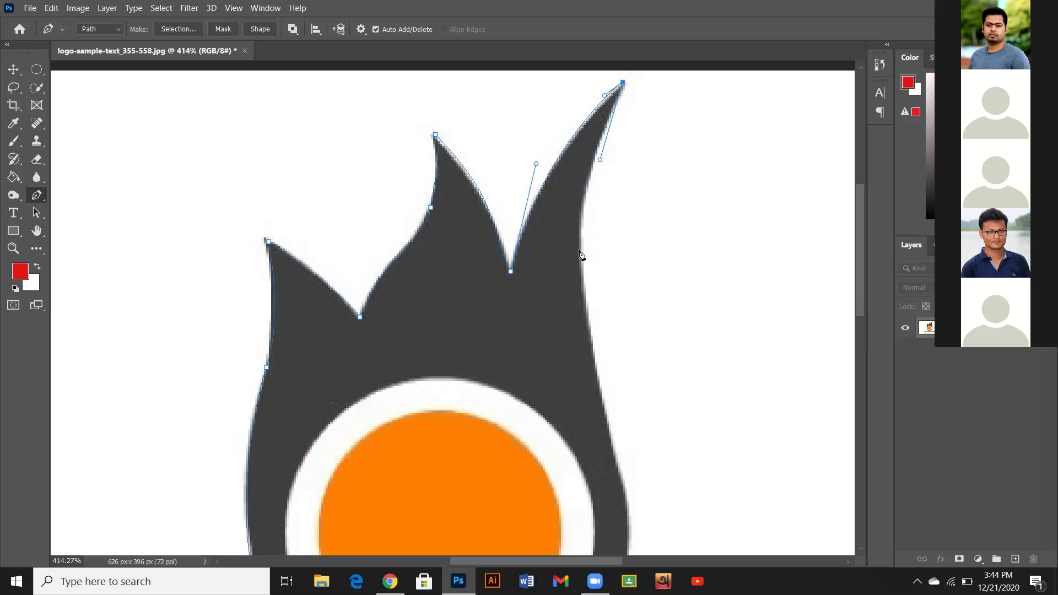
Trace the flame's right edge from the right tip down with curved anchors and close the path at the base anchor.
{"action": "left_click_drag", "start_coordinate": [582, 220], "coordinate": [585, 268]}
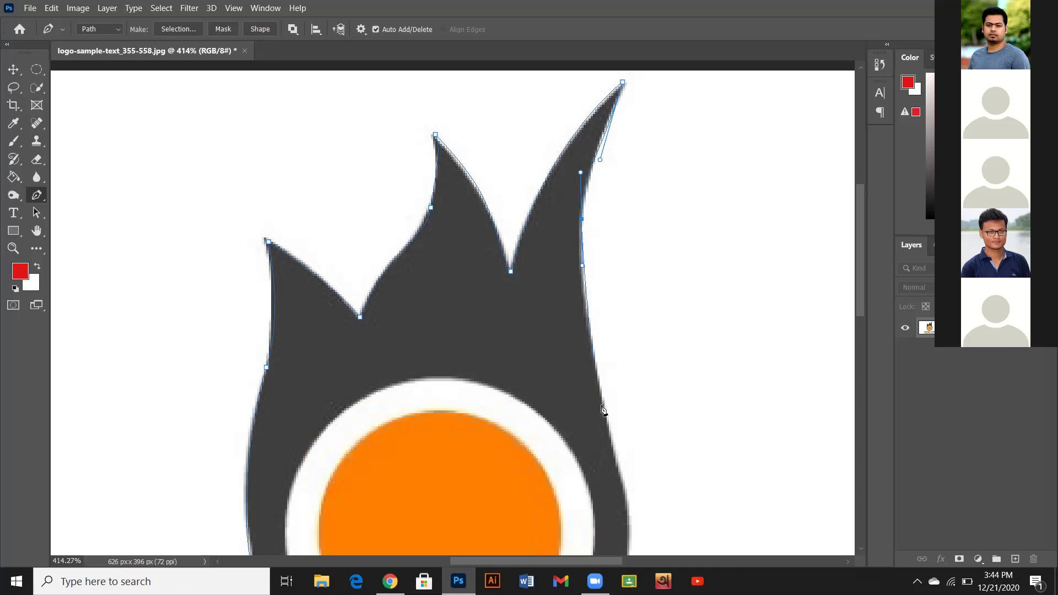
{"action": "left_click_drag", "start_coordinate": [613, 456], "coordinate": [627, 478]}
{"action": "scroll", "coordinate": [631, 484], "scroll_direction": "down", "scroll_amount": 3}
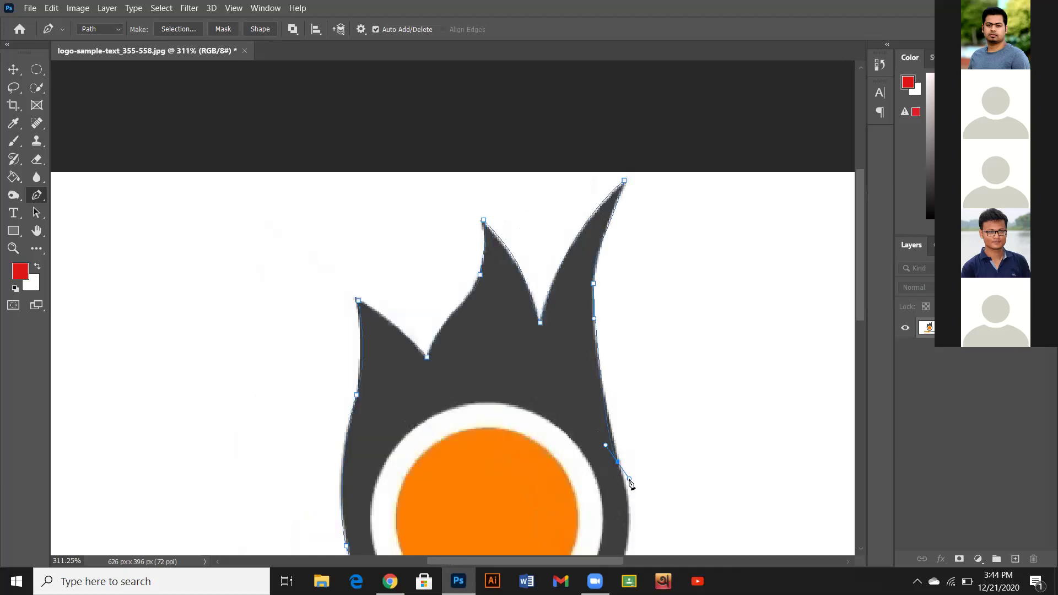
{"action": "scroll", "coordinate": [632, 459], "scroll_direction": "down", "scroll_amount": 5}
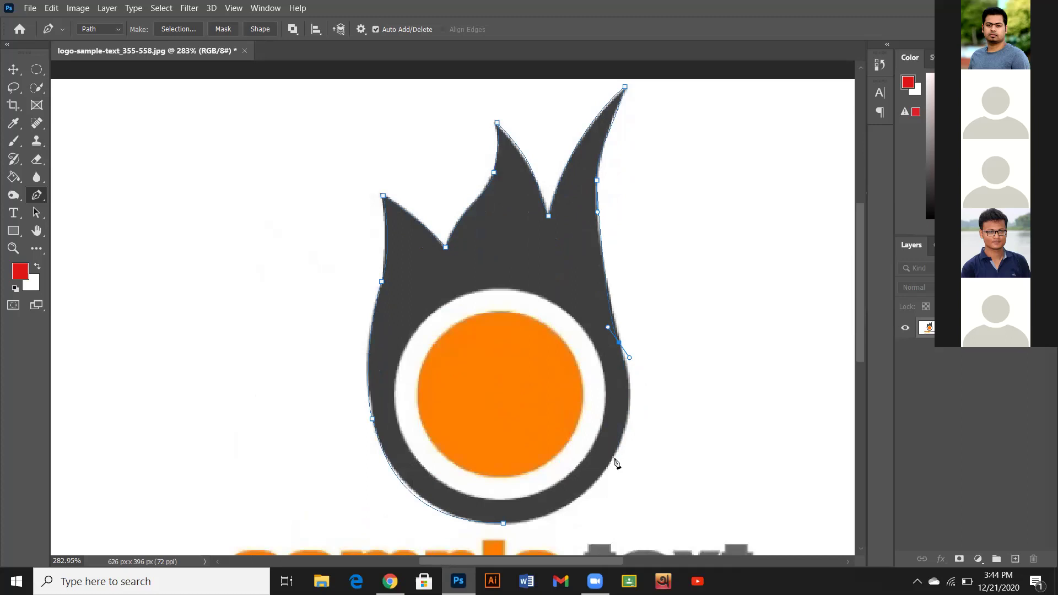
{"action": "left_click_drag", "start_coordinate": [614, 459], "coordinate": [589, 502]}
{"action": "scroll", "coordinate": [589, 503], "scroll_direction": "down", "scroll_amount": 2}
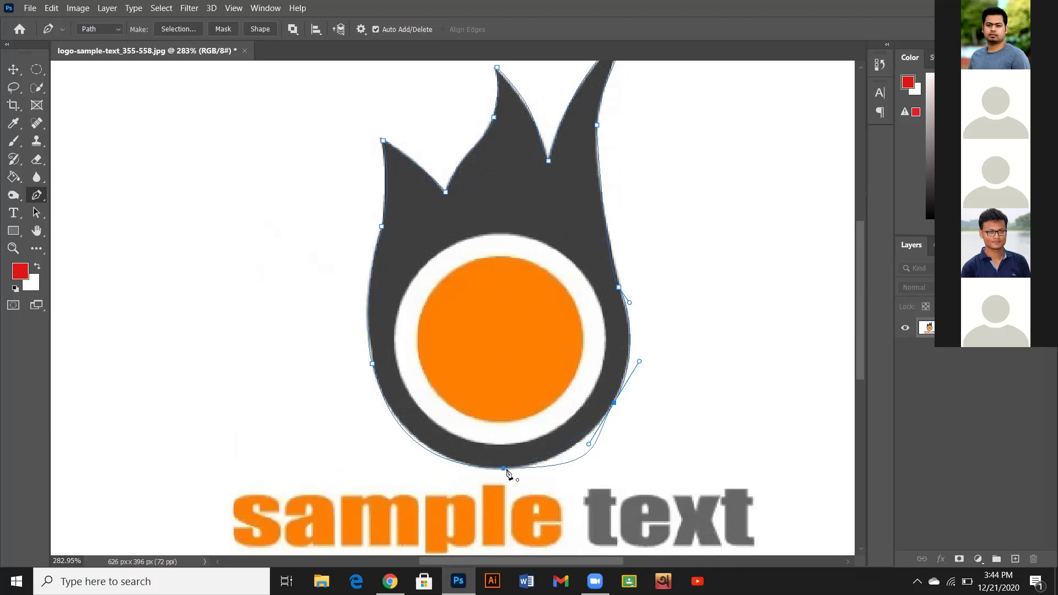
{"action": "mouse_move", "coordinate": [505, 471]}
{"action": "left_mouse_down"}
{"action": "mouse_move", "coordinate": [503, 551]}
{"action": "mouse_move", "coordinate": [551, 496]}
{"action": "mouse_move", "coordinate": [499, 469]}
{"action": "left_mouse_up"}
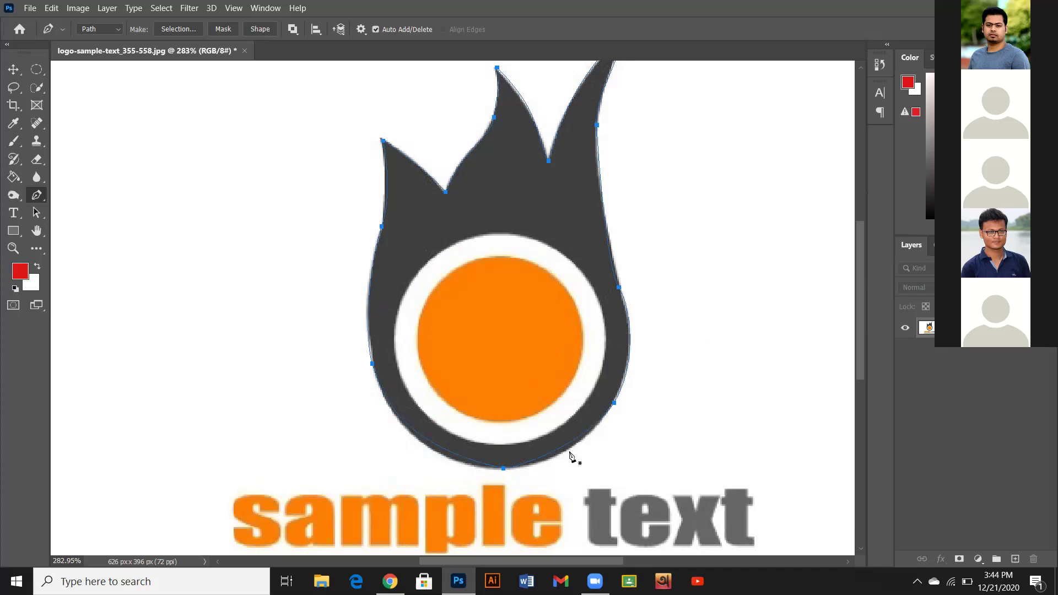
Reposition the base anchor slightly and bend its left handle so the path follows the flame's lower-left curve.
{"action": "scroll", "coordinate": [570, 453], "scroll_direction": "up", "scroll_amount": 3}
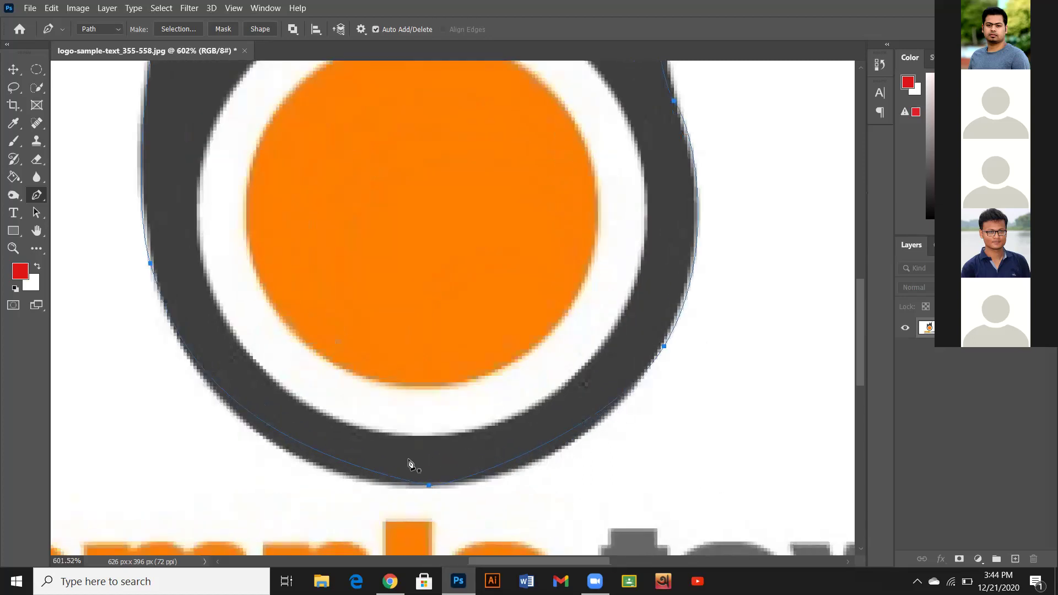
{"action": "left_click_drag", "start_coordinate": [427, 488], "coordinate": [442, 489]}
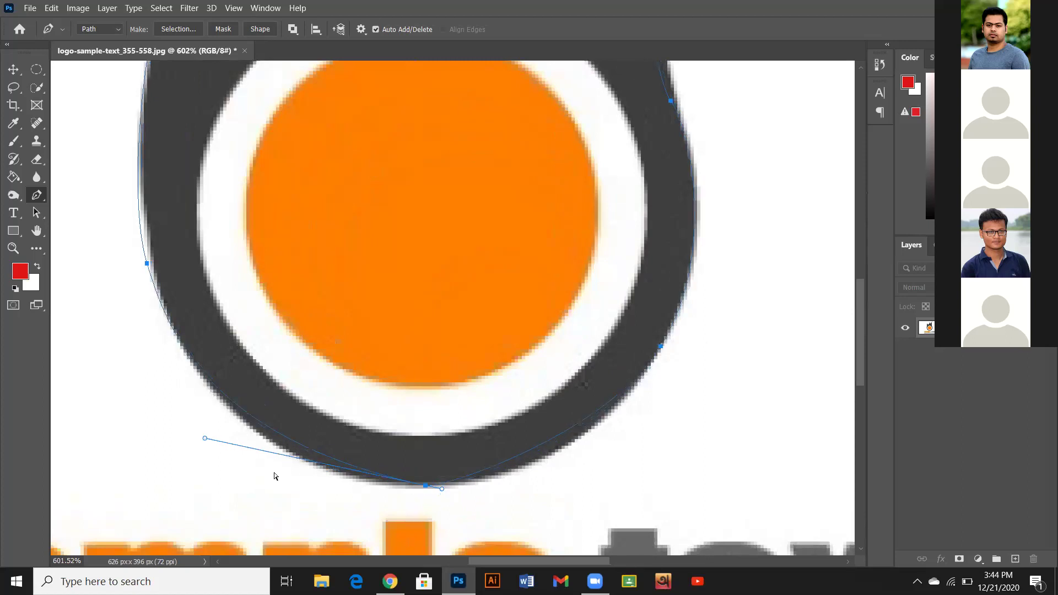
{"action": "left_click_drag", "start_coordinate": [205, 439], "coordinate": [203, 464]}
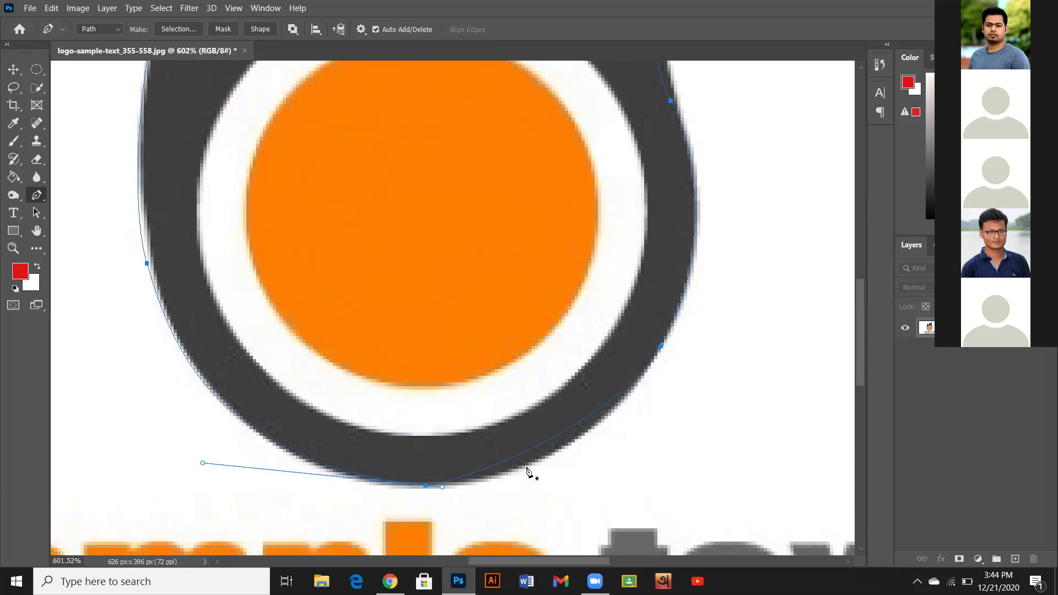
Delete the anchor on the flame's lower-right curve so a single segment runs from the right side to the base.
{"action": "left_click", "coordinate": [661, 346], "text": "ctrl"}
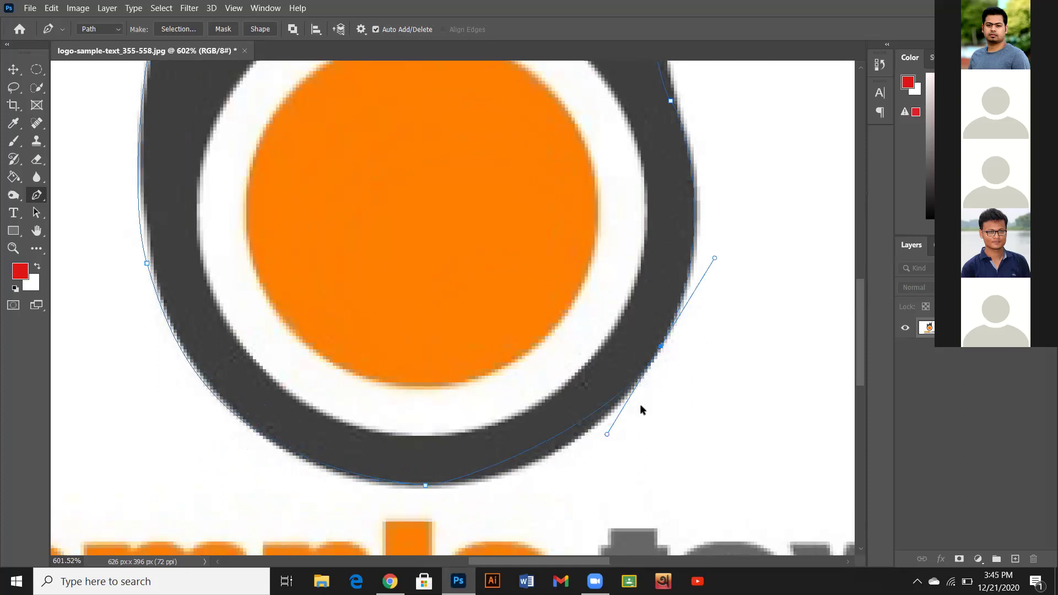
{"action": "left_click", "coordinate": [422, 485], "text": "ctrl"}
{"action": "left_click_drag", "start_coordinate": [425, 487], "coordinate": [466, 500]}
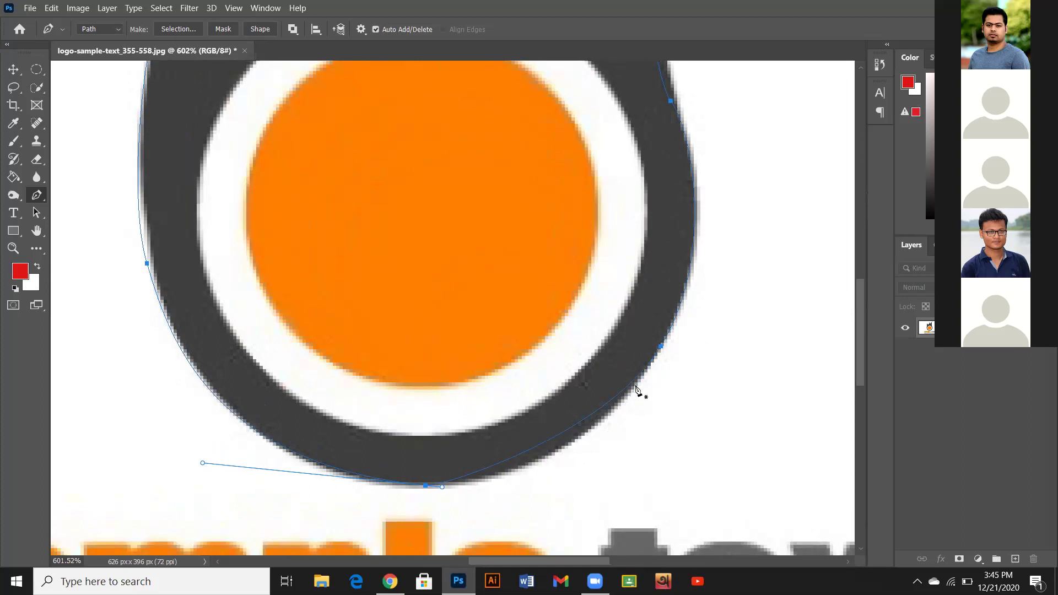
{"action": "left_click", "coordinate": [660, 346]}
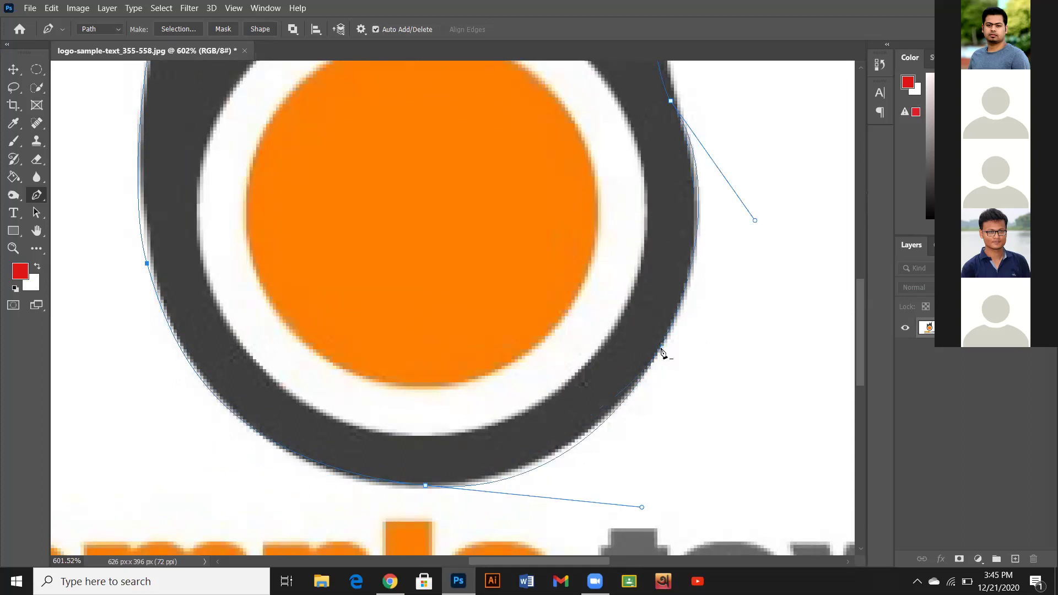
Adjust the base anchor's right handle to fit the path to the flame's lower-right curve.
{"action": "left_click", "coordinate": [644, 503], "text": "ctrl"}
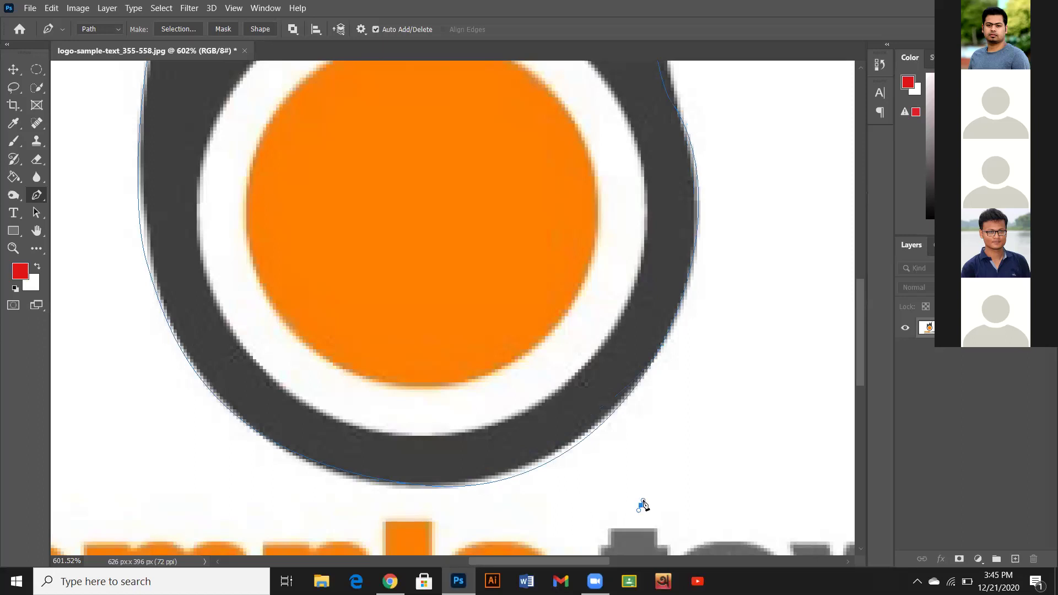
{"action": "left_click", "coordinate": [642, 508], "text": "ctrl"}
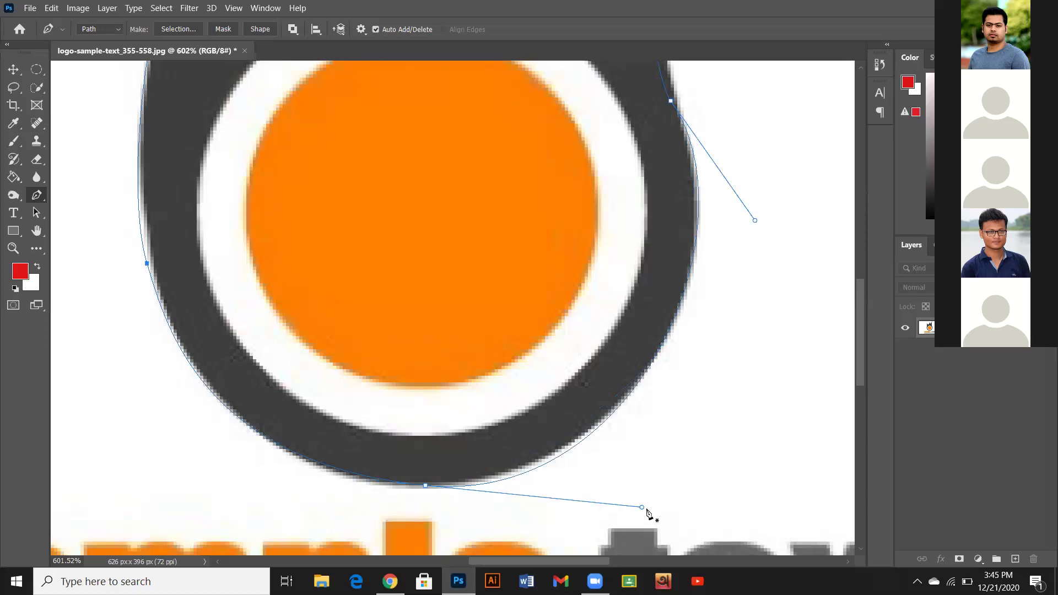
{"action": "mouse_move", "coordinate": [642, 507]}
{"action": "left_mouse_down"}
{"action": "mouse_move", "coordinate": [642, 487]}
{"action": "mouse_move", "coordinate": [641, 498]}
{"action": "left_mouse_up"}
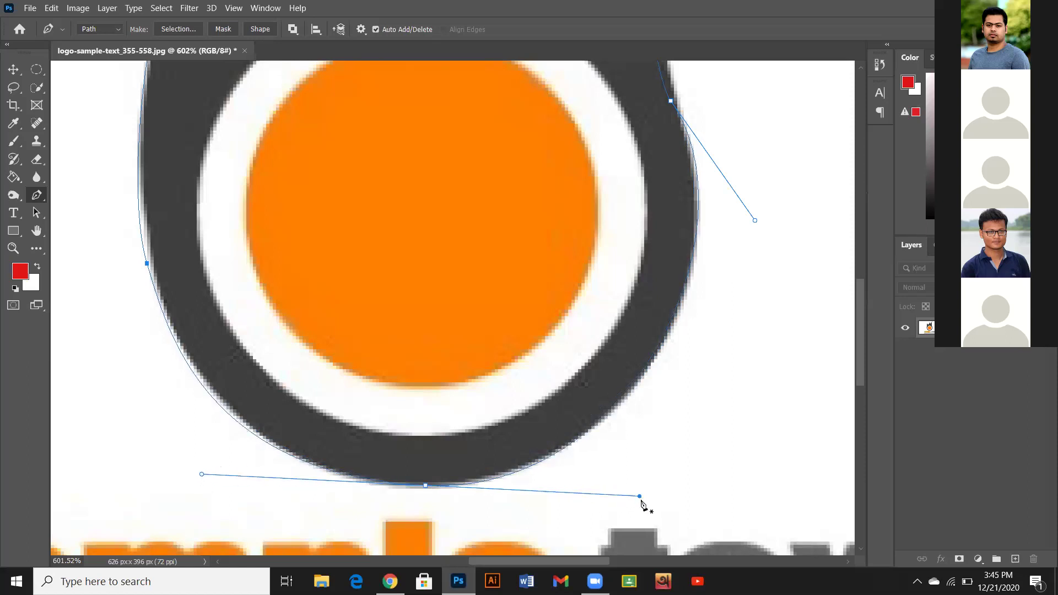
{"action": "left_click", "coordinate": [642, 374]}
Adjust both handles of the anchor on the flame's right side to follow the edge above and beside the circle.
{"action": "scroll", "coordinate": [644, 378], "scroll_direction": "up", "scroll_amount": 2}
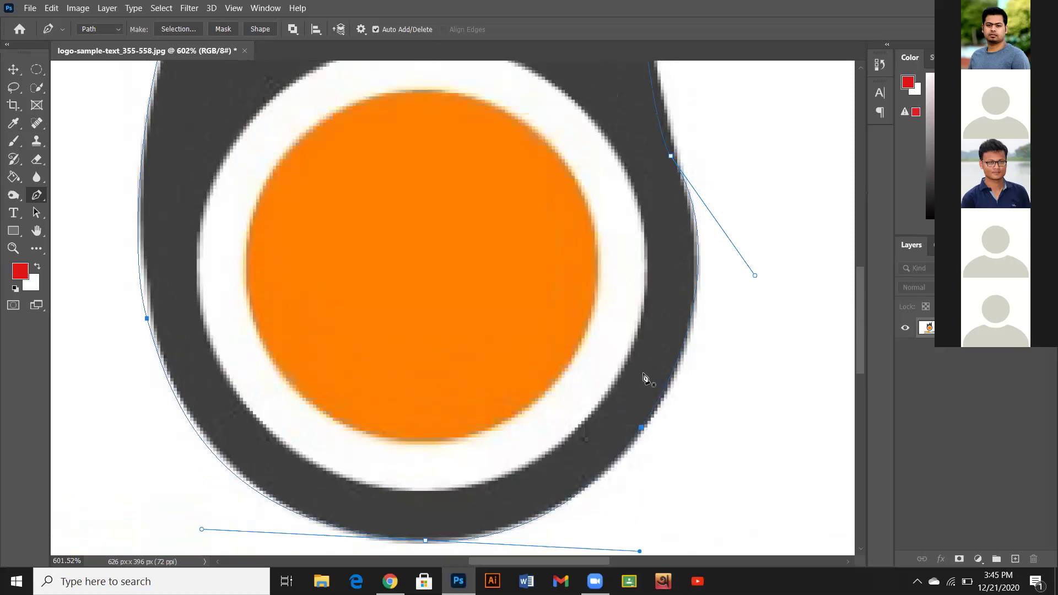
{"action": "scroll", "coordinate": [646, 376], "scroll_direction": "up", "scroll_amount": 8}
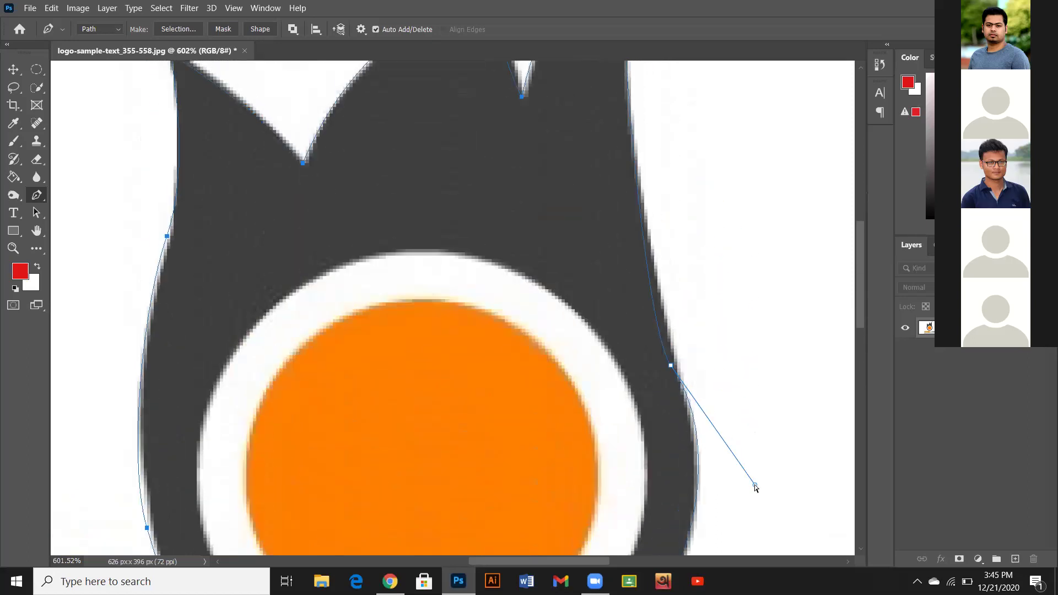
{"action": "left_click_drag", "start_coordinate": [755, 486], "coordinate": [750, 490]}
{"action": "mouse_move", "coordinate": [735, 502]}
{"action": "left_mouse_down"}
{"action": "mouse_move", "coordinate": [717, 510]}
{"action": "mouse_move", "coordinate": [743, 508]}
{"action": "left_mouse_up"}
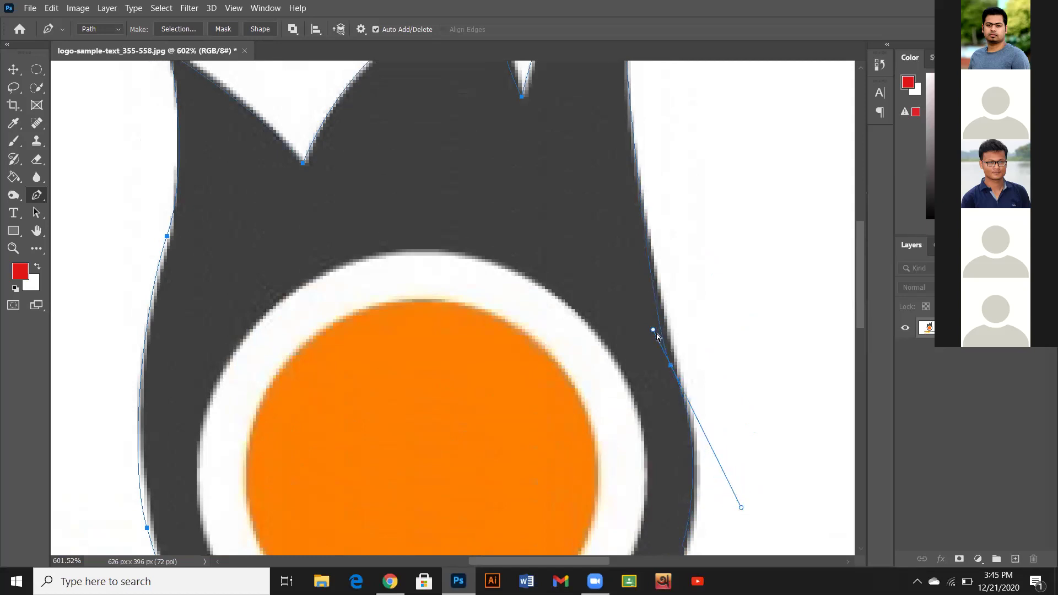
{"action": "left_click_drag", "start_coordinate": [653, 331], "coordinate": [655, 329]}
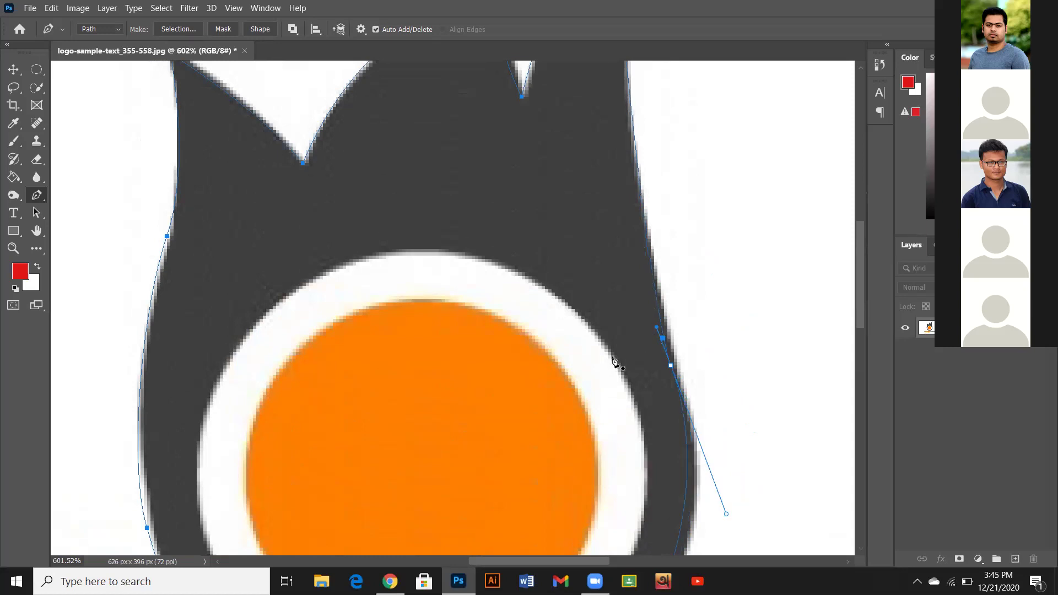
Review the whole traced outline and set the path display thickness to 2 px.
{"action": "scroll", "coordinate": [614, 364], "scroll_direction": "up", "scroll_amount": 10}
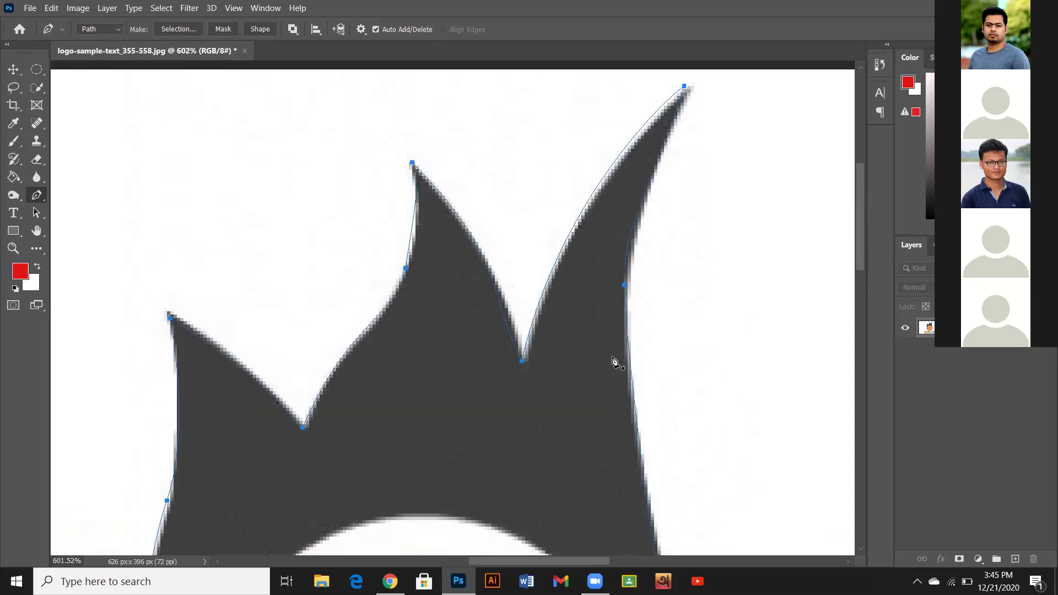
{"action": "scroll", "coordinate": [614, 362], "scroll_direction": "down", "scroll_amount": 5}
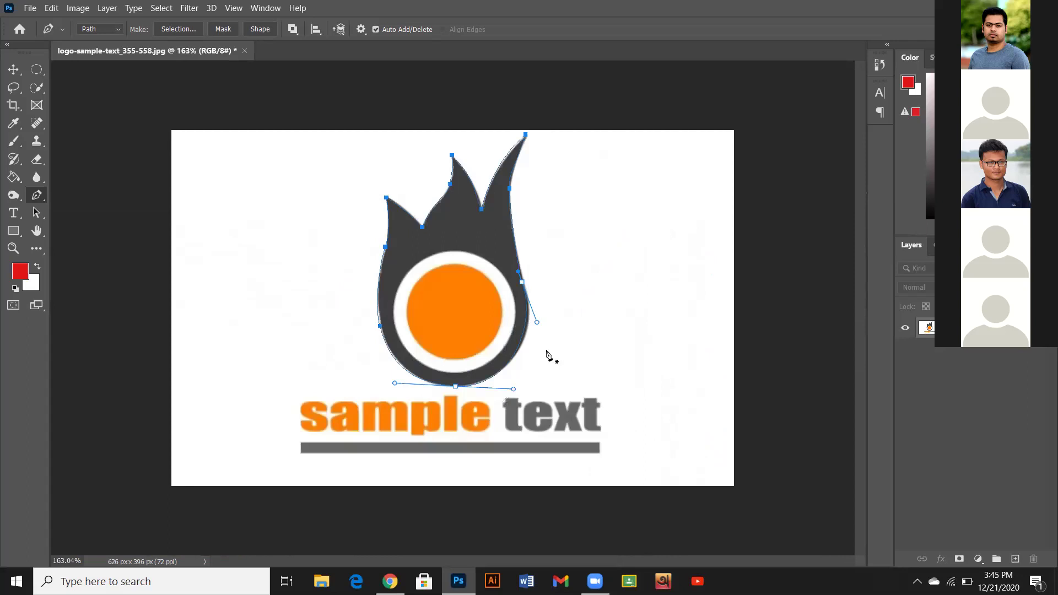
{"action": "left_click", "coordinate": [363, 28]}
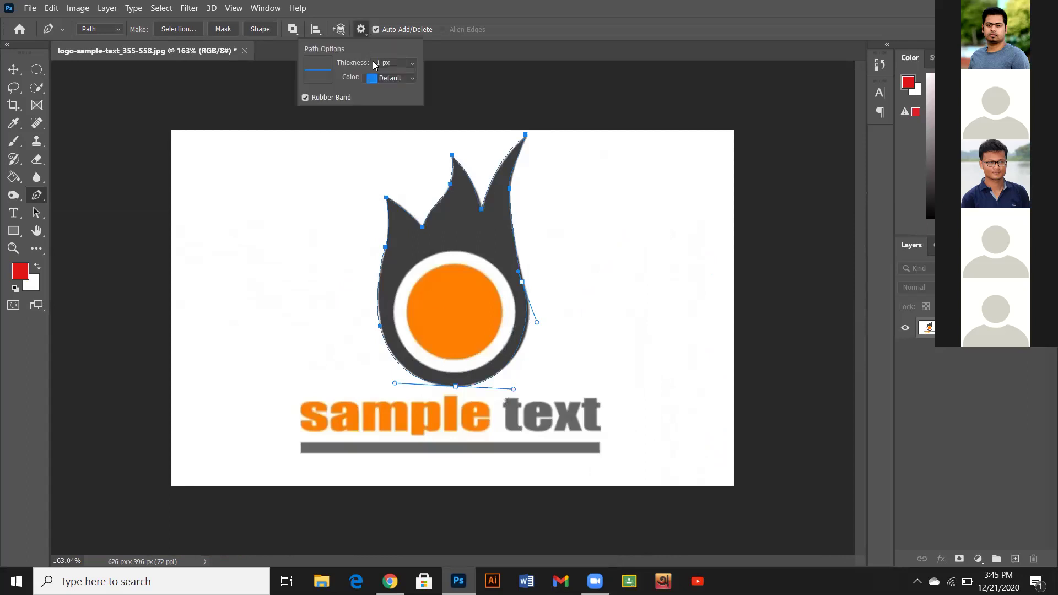
{"action": "left_click", "coordinate": [385, 66]}
{"action": "key", "text": "BackSpace"}
{"action": "type", "text": "2"}
{"action": "key", "text": "Return"}
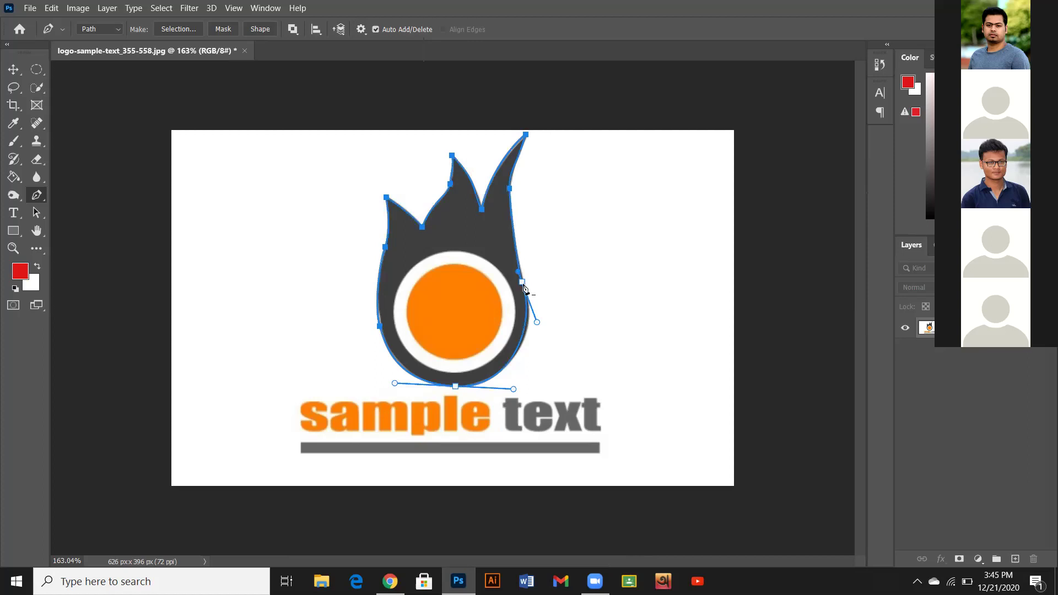
Delete the lower-left anchor and adjust the lower handle of the anchor above it to fit the flame's left curve.
{"action": "scroll", "coordinate": [489, 324], "scroll_direction": "up", "scroll_amount": 5}
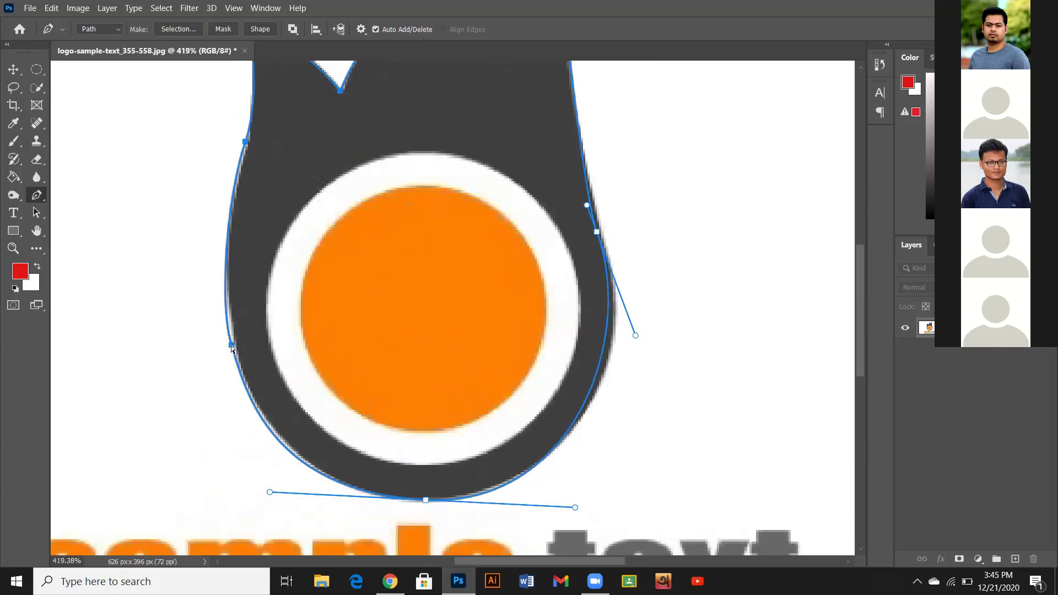
{"action": "left_click", "coordinate": [232, 347]}
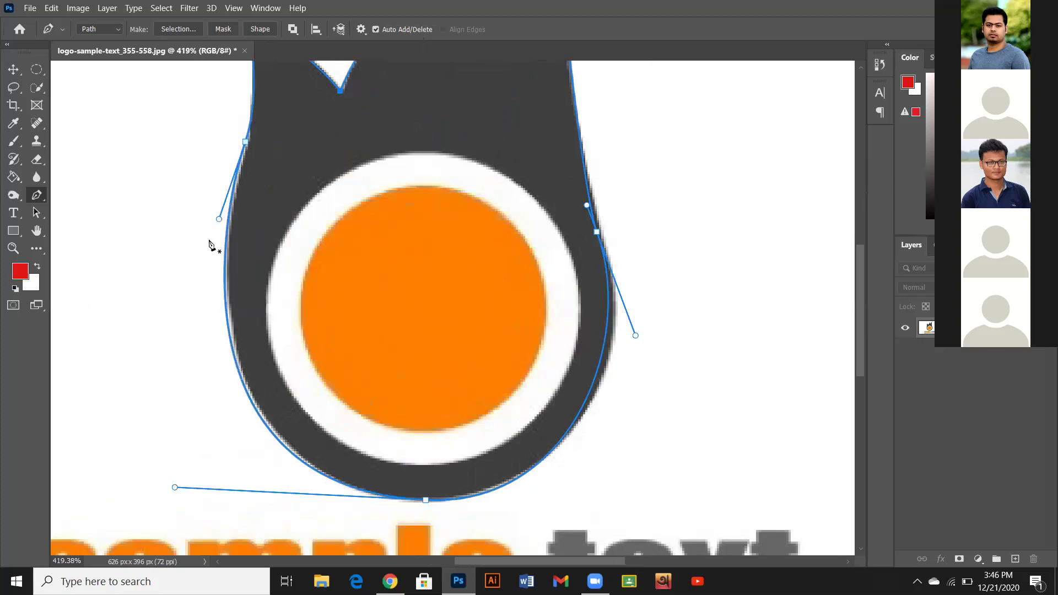
{"action": "mouse_move", "coordinate": [219, 218]}
{"action": "left_mouse_down"}
{"action": "mouse_move", "coordinate": [227, 224]}
{"action": "mouse_move", "coordinate": [213, 246]}
{"action": "mouse_move", "coordinate": [230, 212]}
{"action": "left_mouse_up"}
Shift the selected upper flame anchors slightly to the right to match the edges of the tips and notches.
{"action": "scroll", "coordinate": [245, 244], "scroll_direction": "up", "scroll_amount": 2}
{"action": "scroll", "coordinate": [245, 244], "scroll_direction": "up", "scroll_amount": 3}
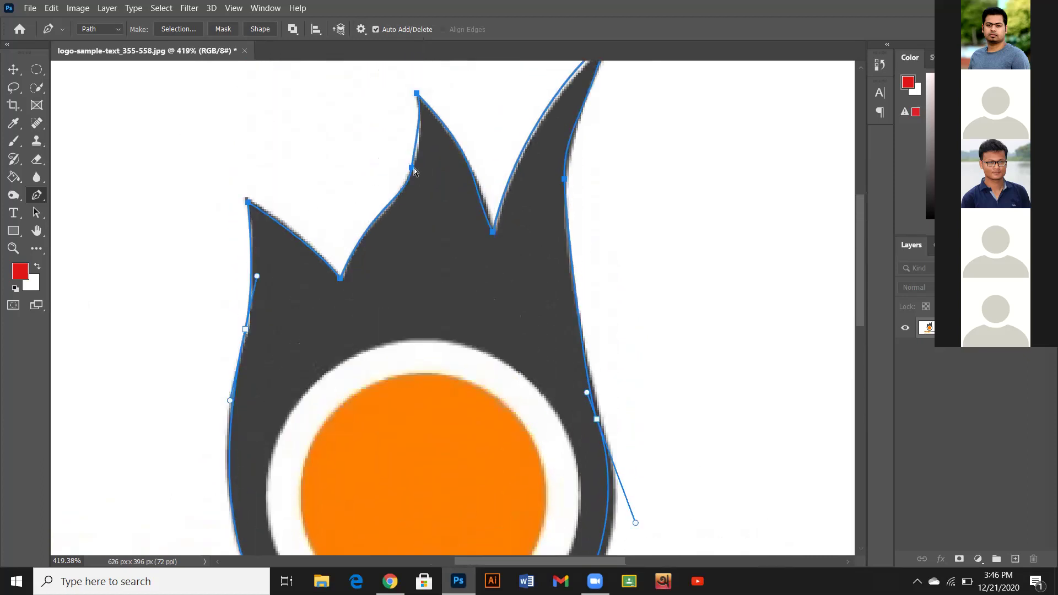
{"action": "left_click_drag", "start_coordinate": [415, 170], "coordinate": [414, 166]}
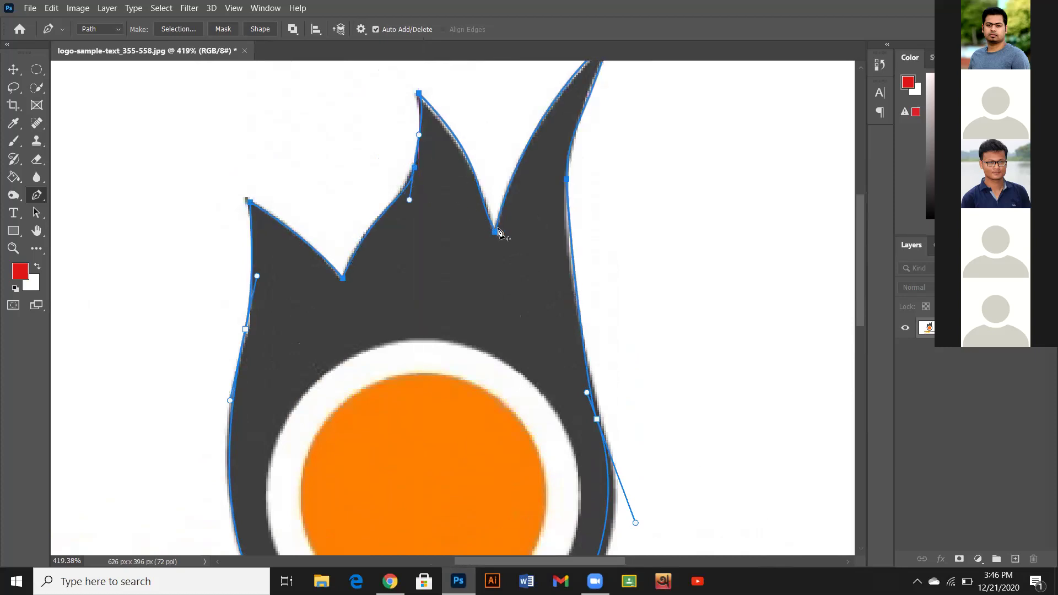
{"action": "scroll", "coordinate": [497, 231], "scroll_direction": "down", "scroll_amount": 1}
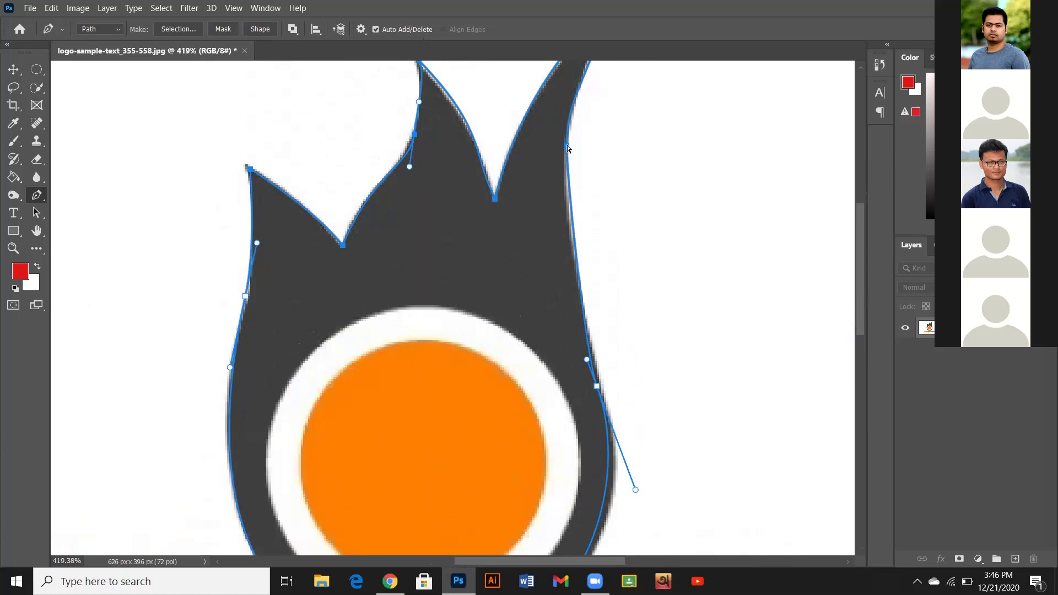
Adjust the lower handle of the anchor below the right flame tip and move the anchor beside the circle out to the flame's edge.
{"action": "left_click_drag", "start_coordinate": [566, 147], "coordinate": [563, 193]}
{"action": "scroll", "coordinate": [597, 210], "scroll_direction": "up", "scroll_amount": 3}
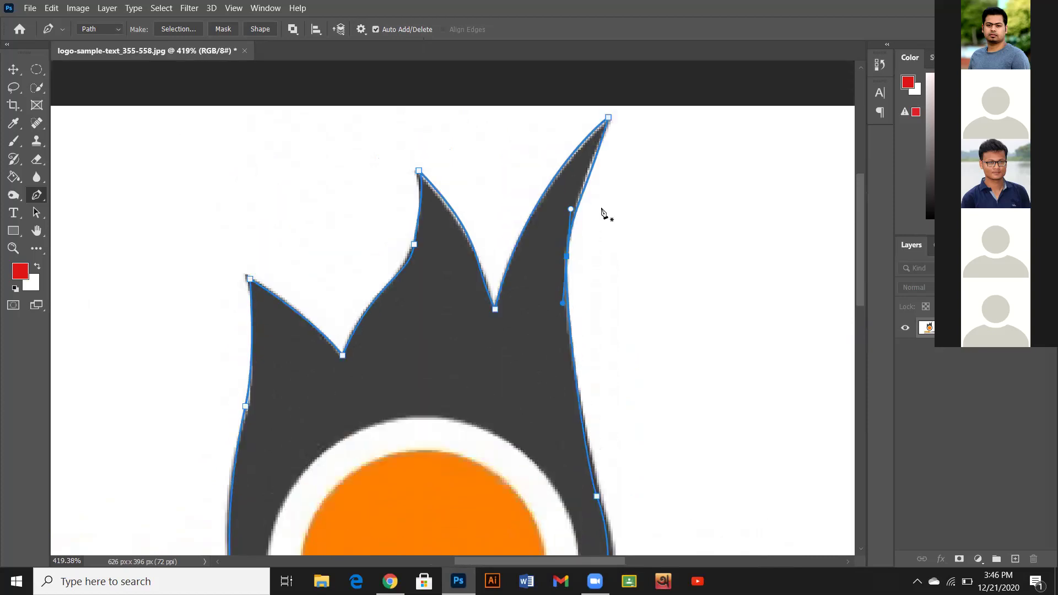
{"action": "scroll", "coordinate": [603, 213], "scroll_direction": "down", "scroll_amount": 7}
{"action": "left_click", "coordinate": [598, 243], "text": "ctrl"}
{"action": "left_click_drag", "start_coordinate": [597, 243], "coordinate": [603, 247]}
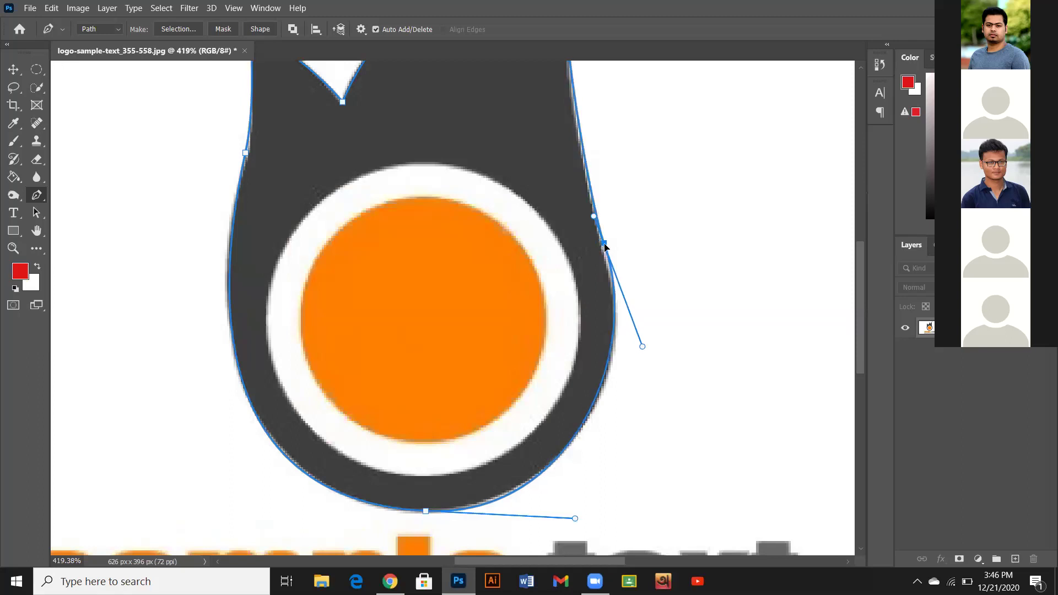
Refine the lower handle of the anchor beside the circle and the right handle of the bottom anchor to fit the flame's lower-right curve.
{"action": "scroll", "coordinate": [606, 247], "scroll_direction": "up", "scroll_amount": 2}
{"action": "scroll", "coordinate": [612, 256], "scroll_direction": "down", "scroll_amount": 2}
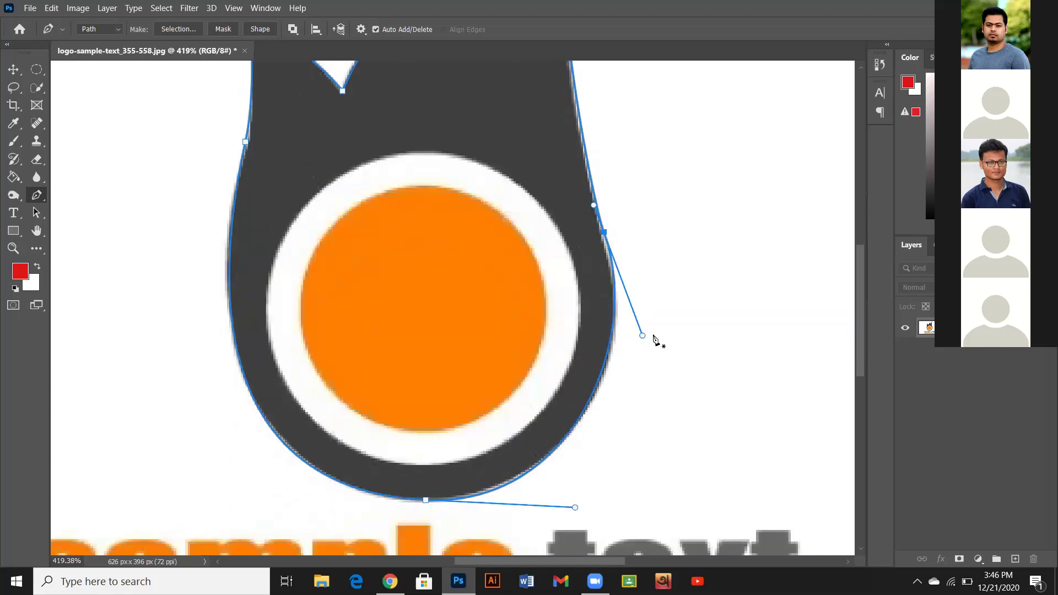
{"action": "mouse_move", "coordinate": [642, 335]}
{"action": "left_mouse_down"}
{"action": "mouse_move", "coordinate": [643, 357]}
{"action": "mouse_move", "coordinate": [641, 349]}
{"action": "left_mouse_up"}
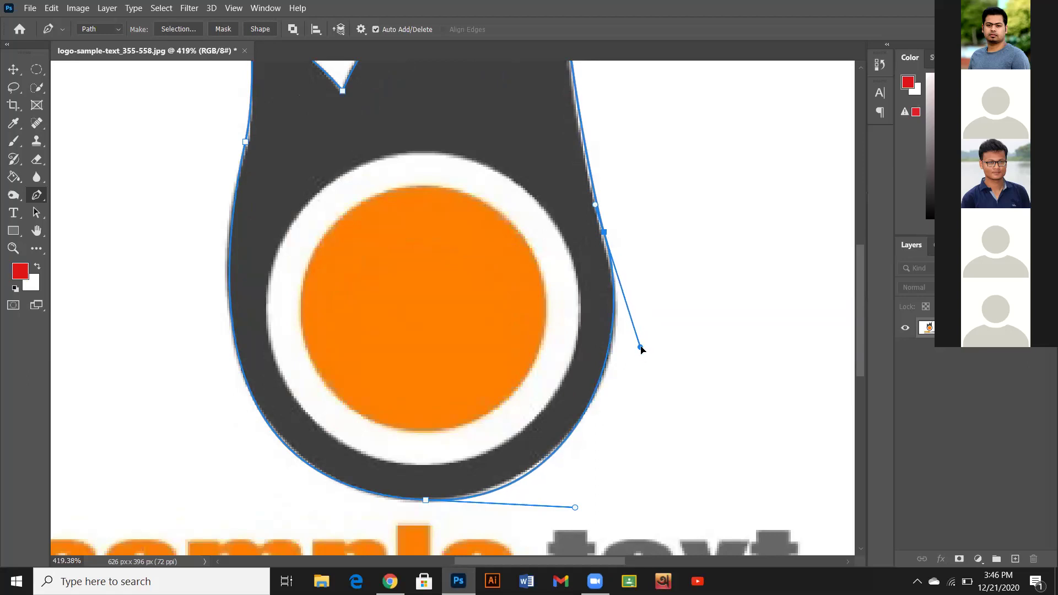
{"action": "left_click_drag", "start_coordinate": [575, 507], "coordinate": [570, 502]}
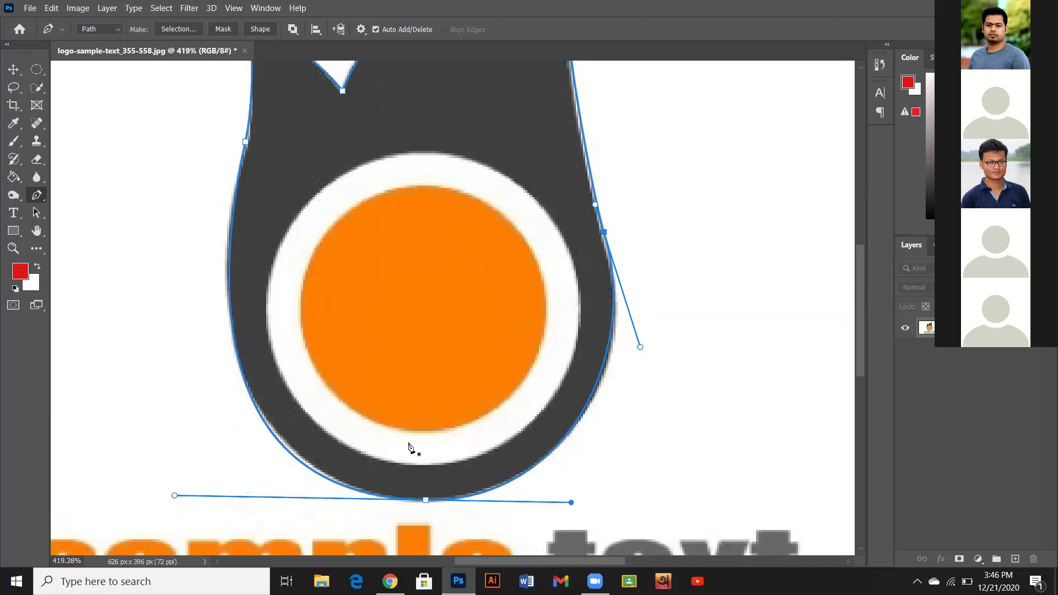
{"action": "scroll", "coordinate": [267, 371], "scroll_direction": "up", "scroll_amount": 2}
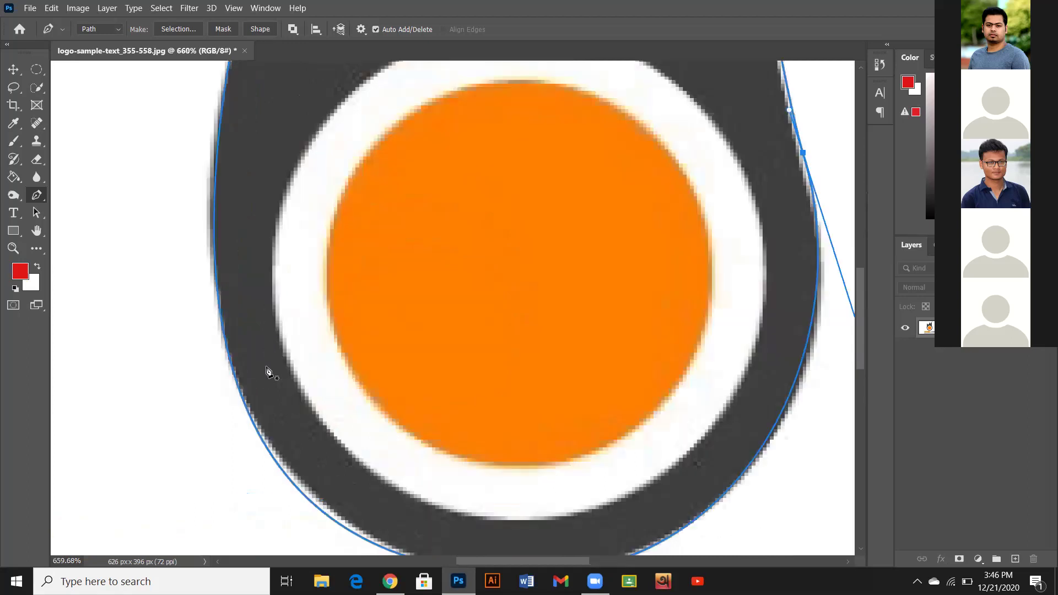
{"action": "scroll", "coordinate": [286, 366], "scroll_direction": "down", "scroll_amount": 5}
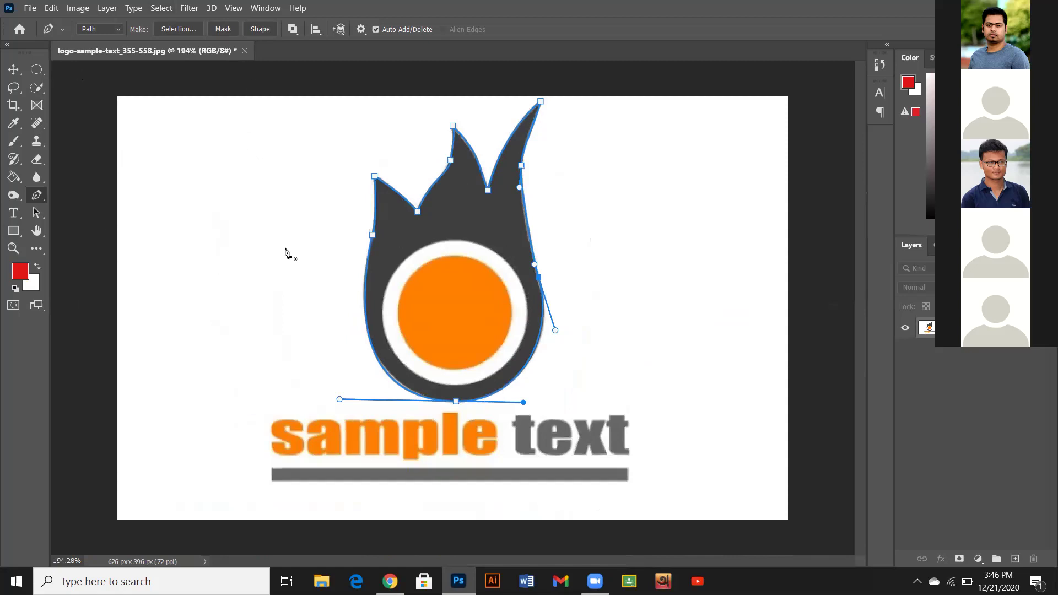
Try converting the flame path into a filled shape layer and undo the conversion.
{"action": "left_click", "coordinate": [260, 30]}
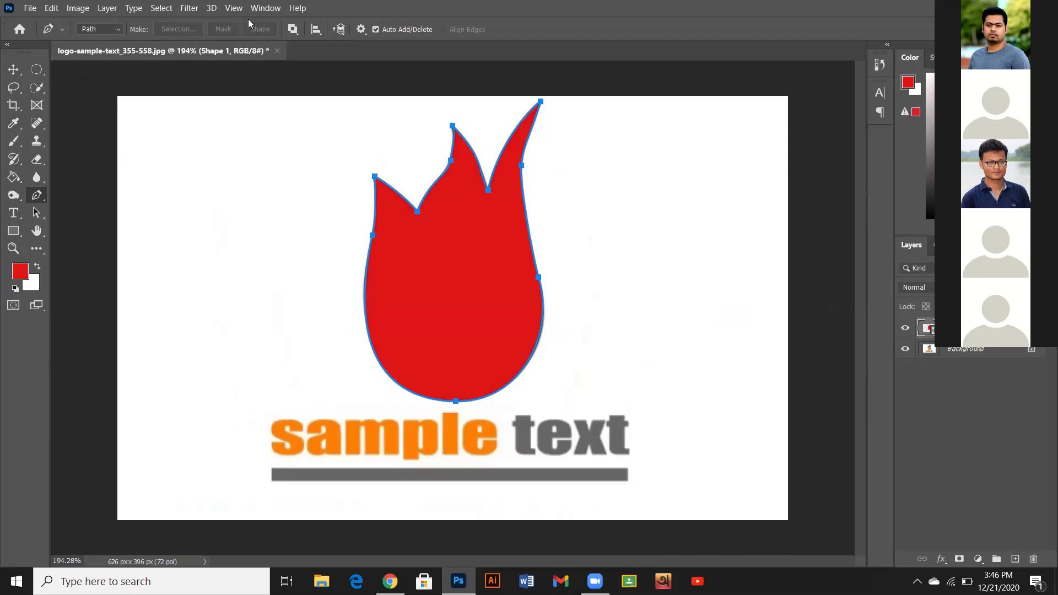
{"action": "key", "text": "ctrl+z"}
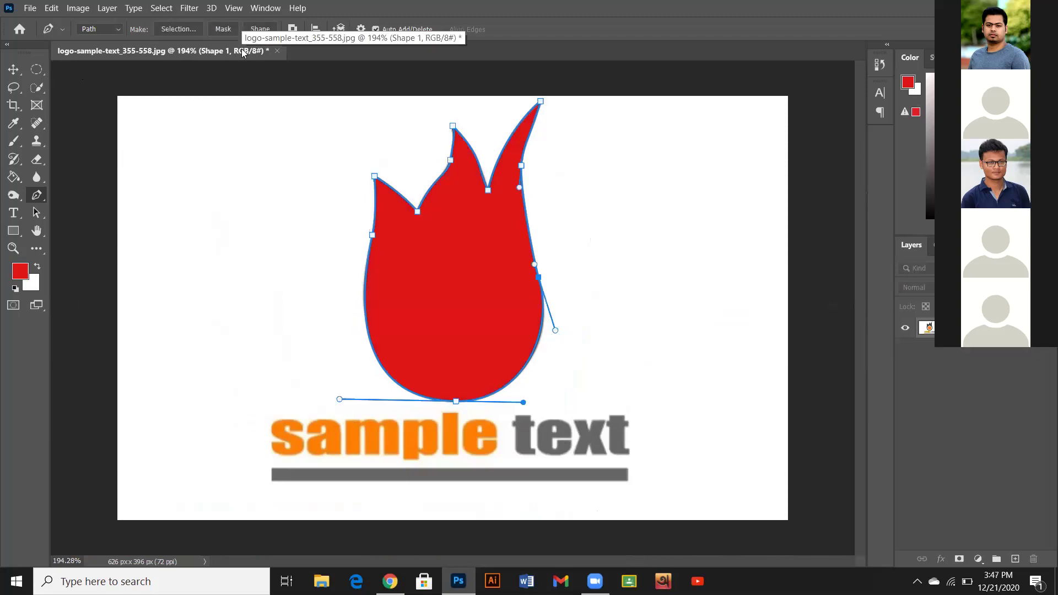
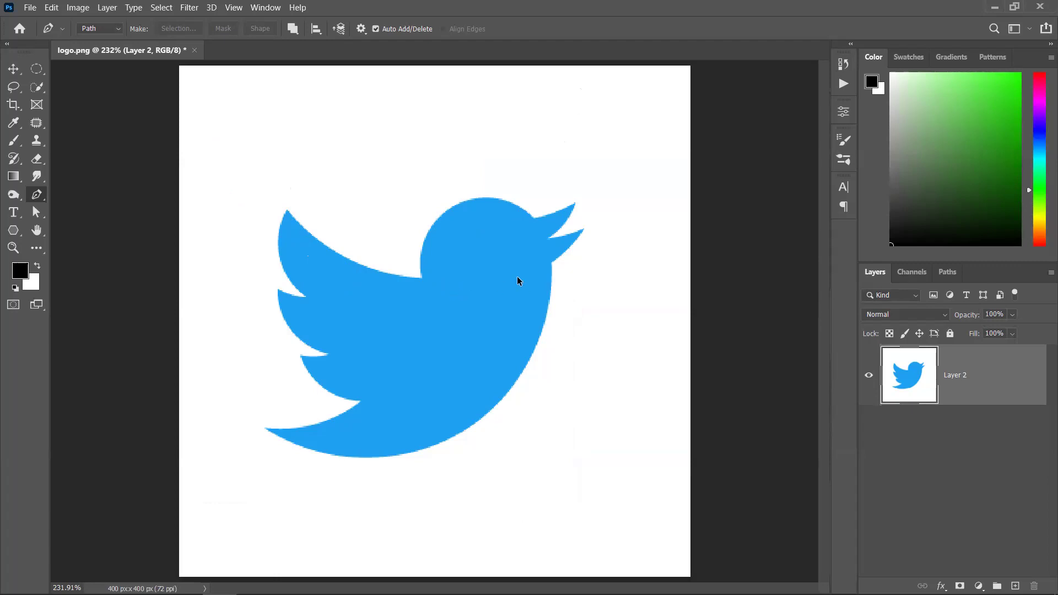
{"action": "scroll", "coordinate": [517, 276], "scroll_direction": "up", "scroll_amount": 3}
{"action": "left_click_drag", "start_coordinate": [440, 388], "coordinate": [463, 338]}
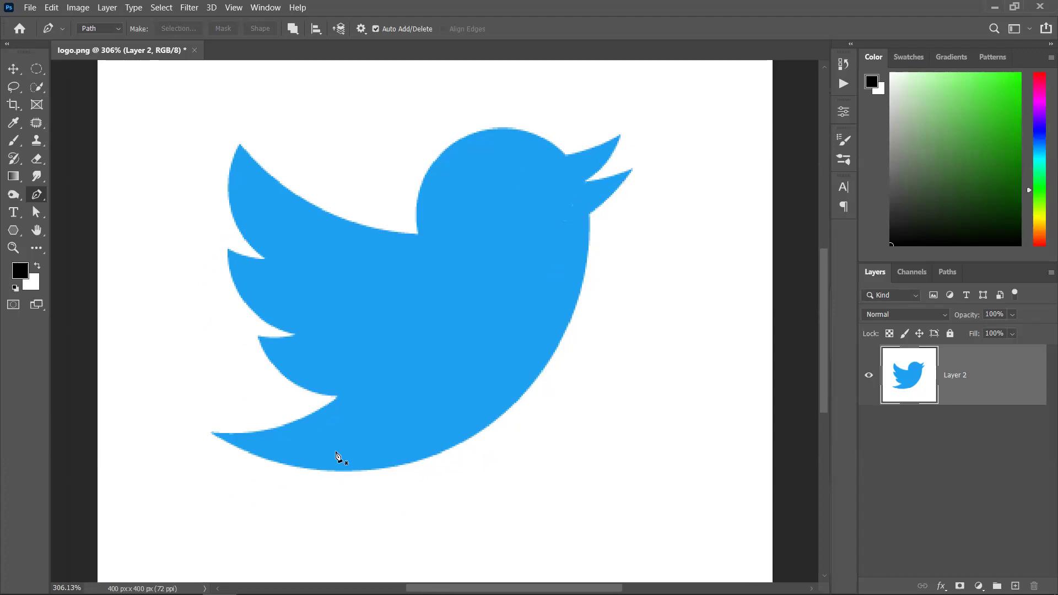
{"action": "left_click", "coordinate": [587, 218]}
{"action": "key", "text": "ctrl+z"}
{"action": "left_click_drag", "start_coordinate": [589, 216], "coordinate": [592, 275]}
{"action": "key", "text": "ctrl+z"}
Start a path on the Twitter bird with a smooth anchor at the throat below the beak and curve it along the belly to the tail tip.
{"action": "left_click_drag", "start_coordinate": [590, 216], "coordinate": [591, 356]}
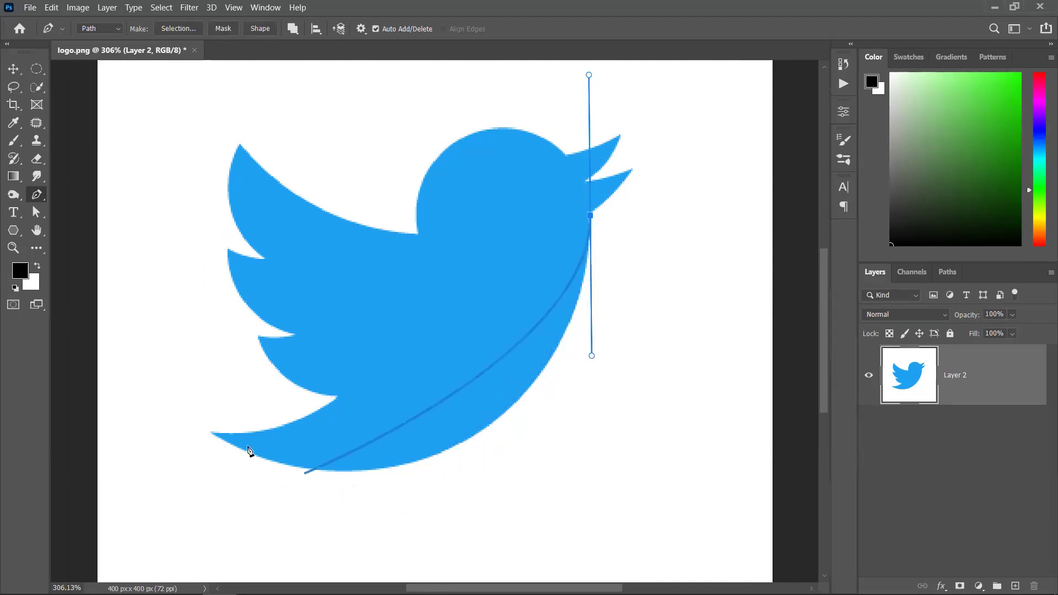
{"action": "left_click_drag", "start_coordinate": [211, 434], "coordinate": [241, 316]}
{"action": "key", "text": "ctrl+z"}
{"action": "key", "text": "ctrl+0"}
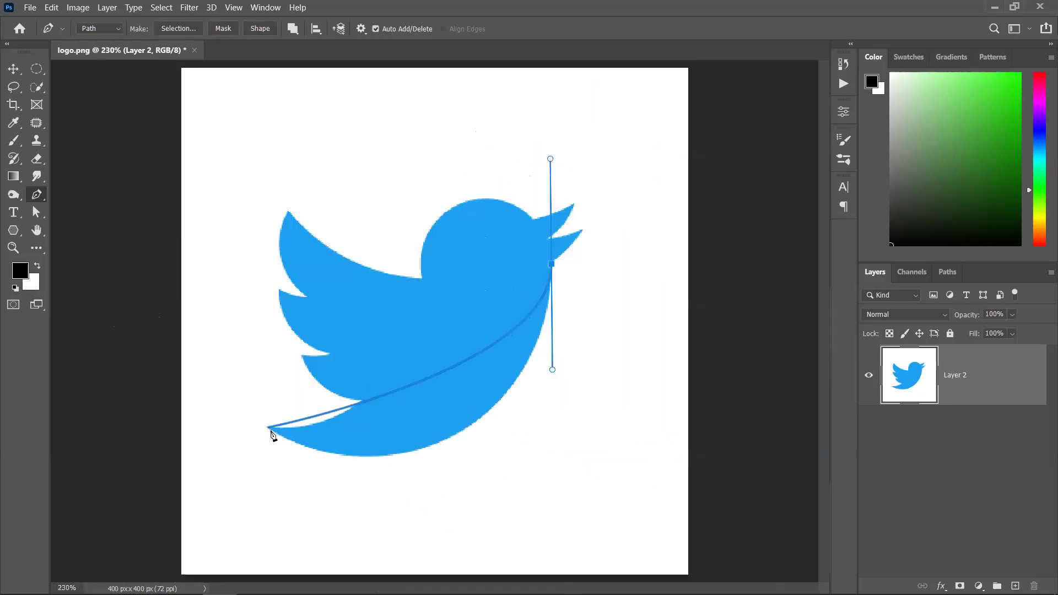
{"action": "left_click_drag", "start_coordinate": [266, 429], "coordinate": [75, 341]}
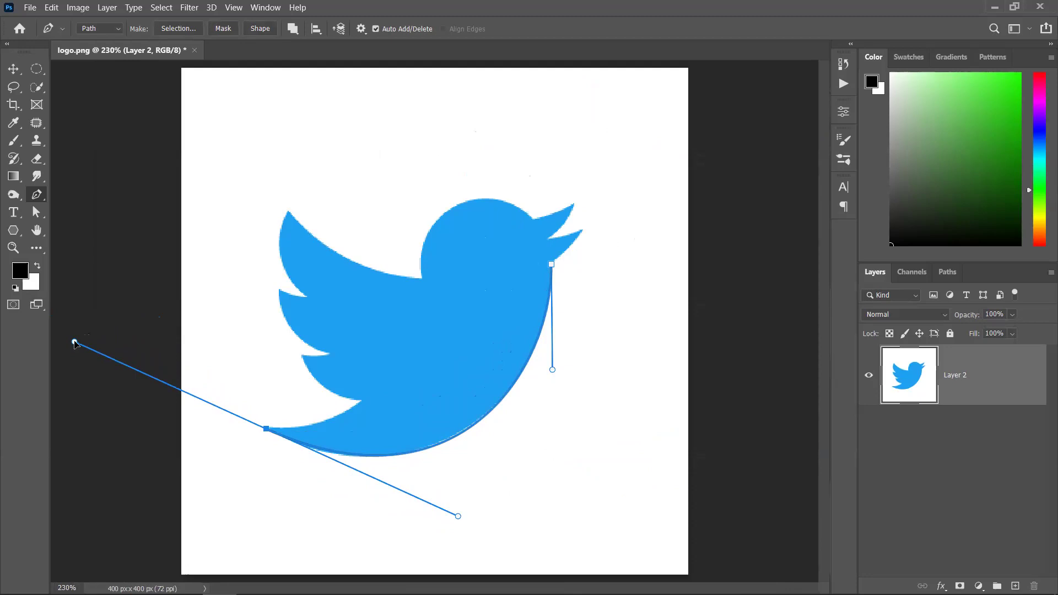
Break the tail tip's handle toward the tail's upper edge and curve the path to an anchor in the notch below the lowest feather.
{"action": "left_click_drag", "start_coordinate": [74, 341], "coordinate": [312, 417]}
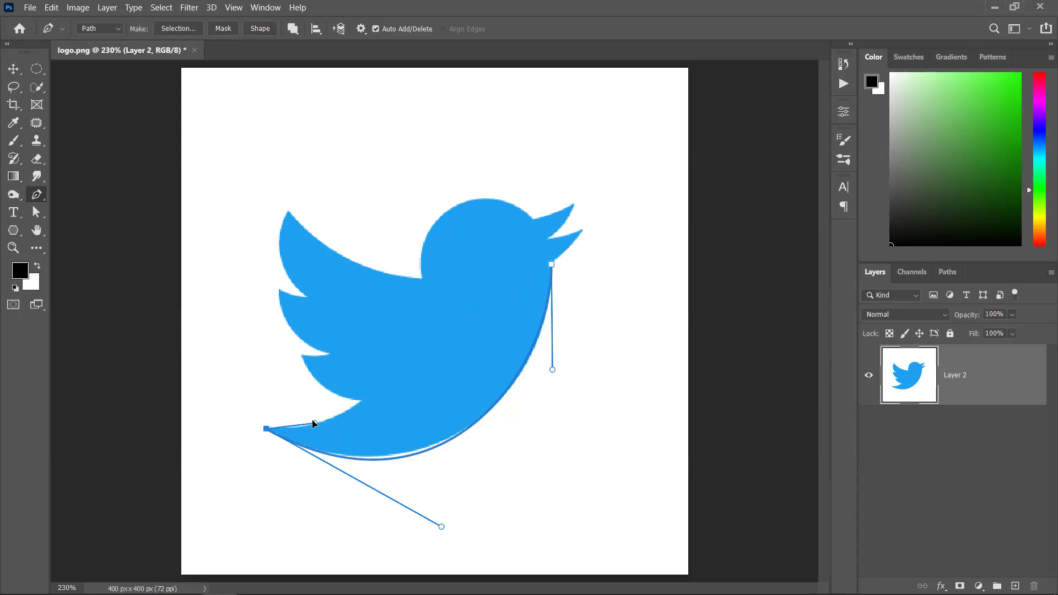
{"action": "left_click_drag", "start_coordinate": [314, 416], "coordinate": [337, 431]}
{"action": "left_click", "coordinate": [361, 403]}
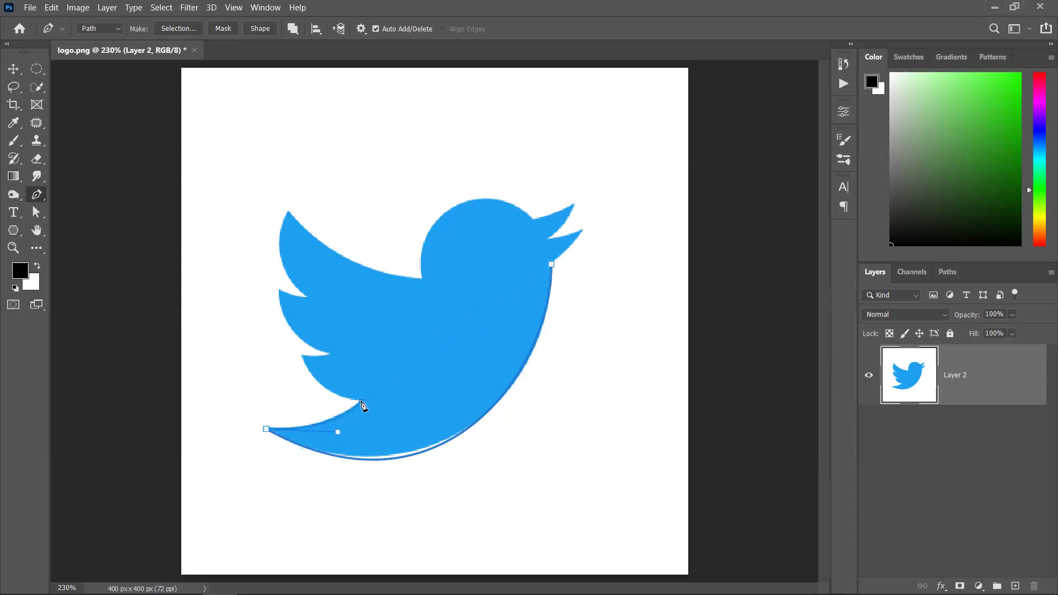
{"action": "scroll", "coordinate": [362, 401], "scroll_direction": "up", "scroll_amount": 3}
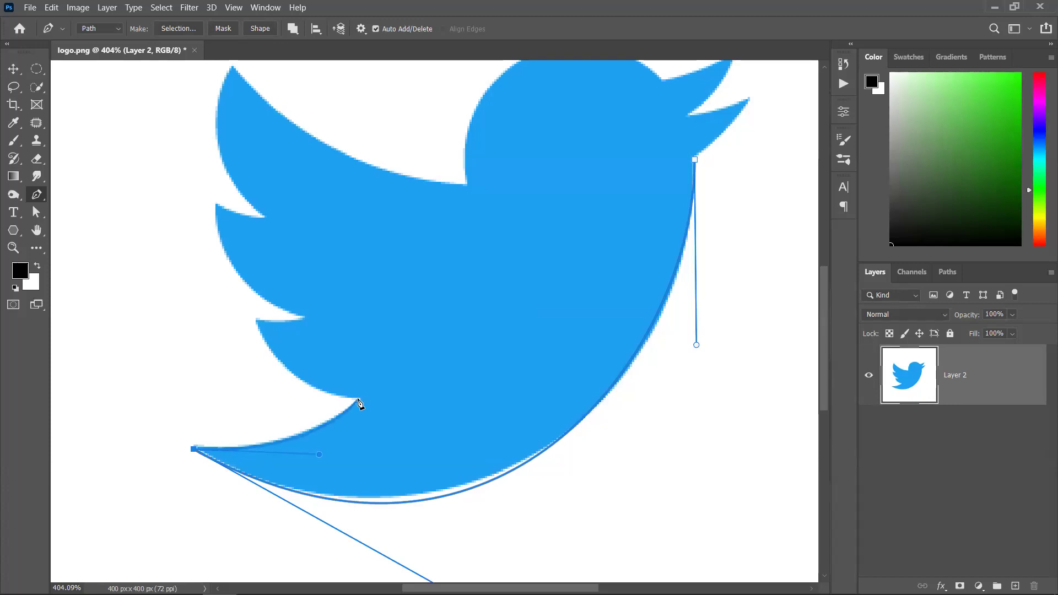
{"action": "left_click_drag", "start_coordinate": [360, 398], "coordinate": [385, 383]}
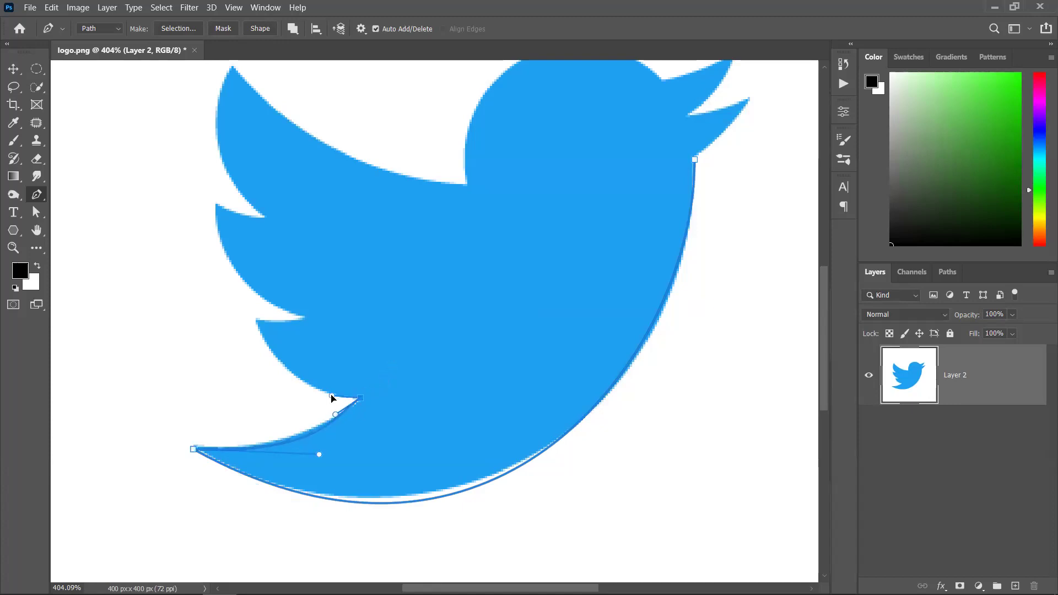
Trace the two lower wing feathers with curved corner anchors at their tips and notches.
{"action": "mouse_move", "coordinate": [255, 320]}
{"action": "left_mouse_down"}
{"action": "mouse_move", "coordinate": [246, 266]}
{"action": "mouse_move", "coordinate": [258, 304]}
{"action": "mouse_move", "coordinate": [324, 311]}
{"action": "mouse_move", "coordinate": [269, 308]}
{"action": "left_mouse_up"}
{"action": "mouse_move", "coordinate": [213, 202]}
{"action": "left_mouse_down"}
{"action": "mouse_move", "coordinate": [217, 134]}
{"action": "mouse_move", "coordinate": [223, 190]}
{"action": "left_mouse_up"}
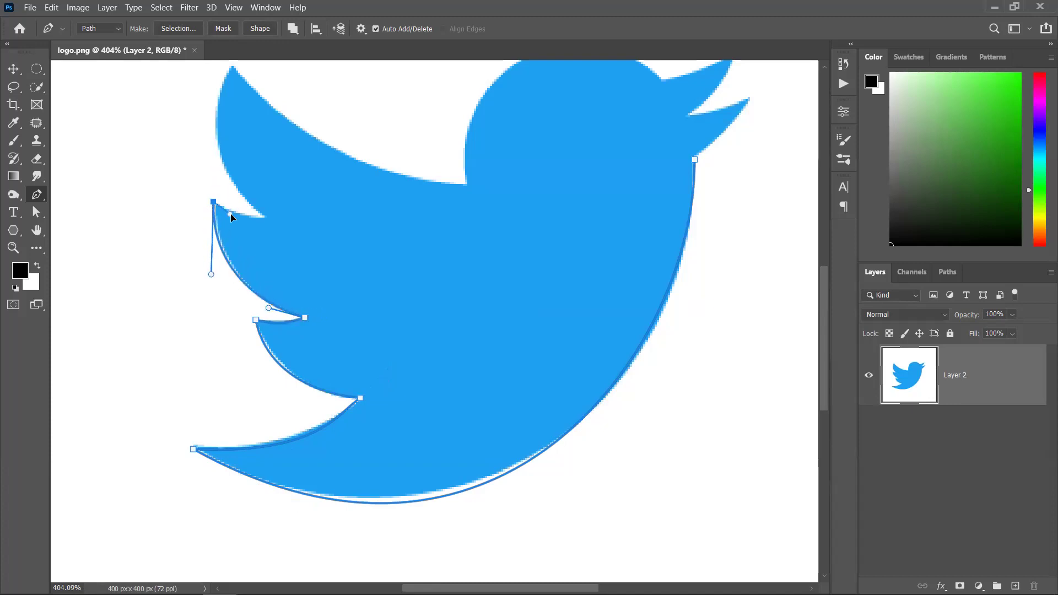
{"action": "left_click_drag", "start_coordinate": [265, 217], "coordinate": [283, 221]}
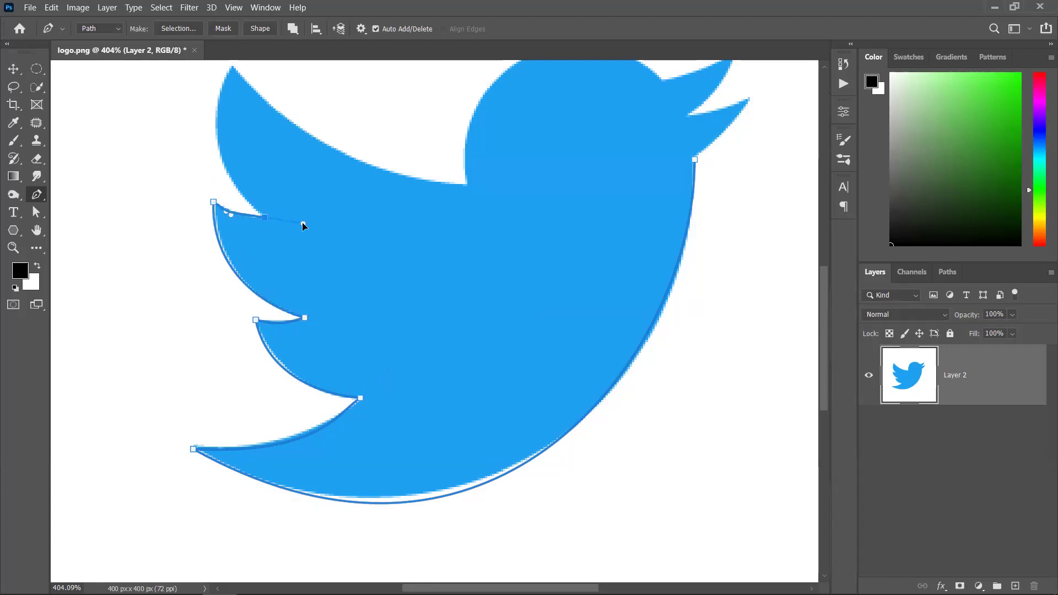
Continue the path around the upper wing tip, along the wing's top edge to the neck corner and up to the top of the head.
{"action": "left_click_drag", "start_coordinate": [232, 194], "coordinate": [229, 190]}
{"action": "left_click", "coordinate": [234, 64]}
{"action": "left_click_drag", "start_coordinate": [235, 63], "coordinate": [247, 409]}
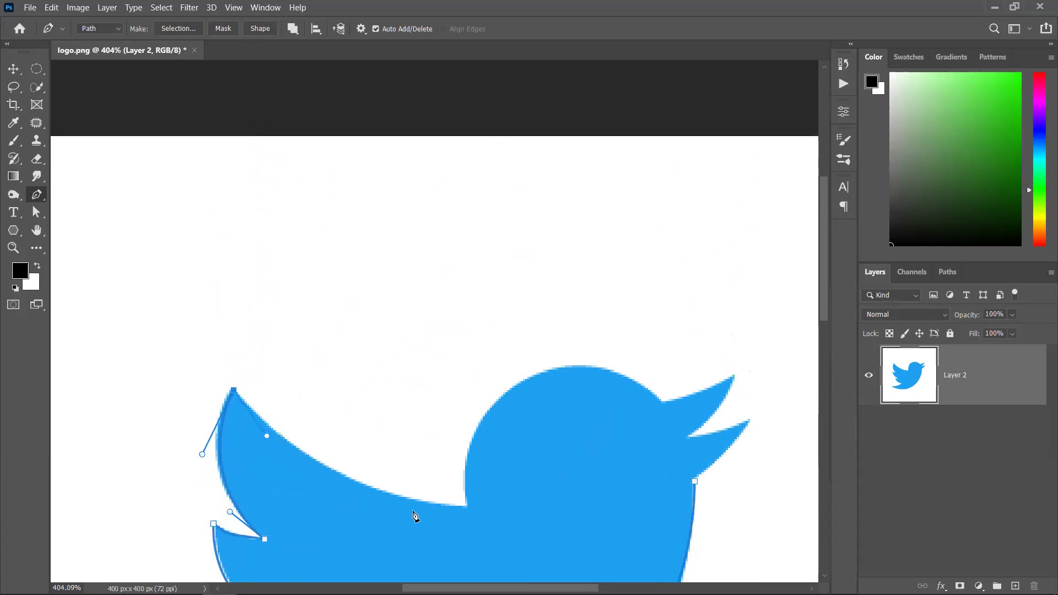
{"action": "left_click_drag", "start_coordinate": [466, 507], "coordinate": [455, 416]}
{"action": "left_click_drag", "start_coordinate": [570, 365], "coordinate": [616, 366]}
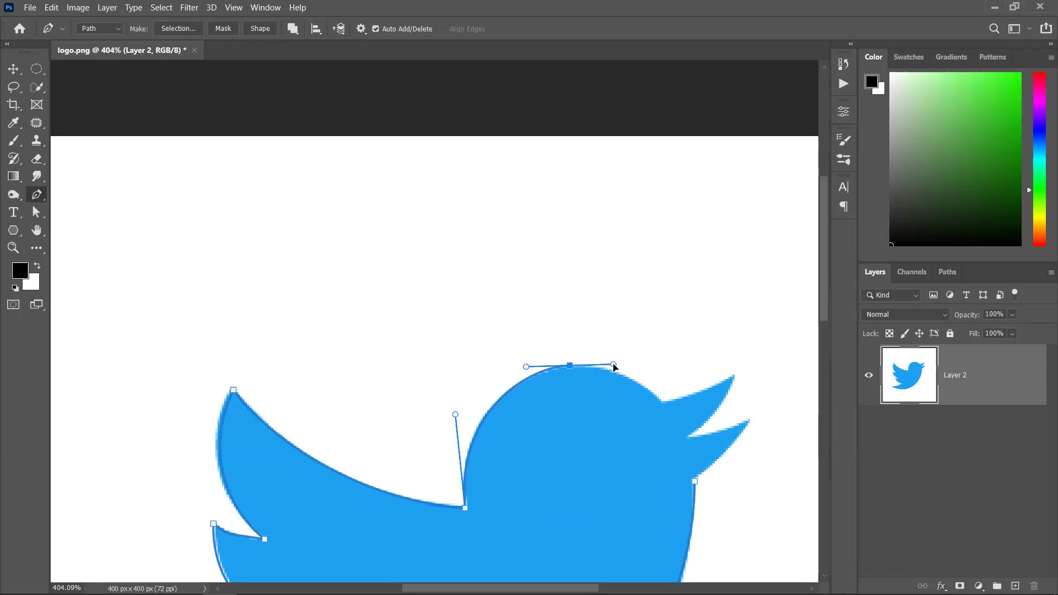
{"action": "left_click", "coordinate": [664, 407], "text": "ctrl"}
{"action": "left_click", "coordinate": [685, 419]}
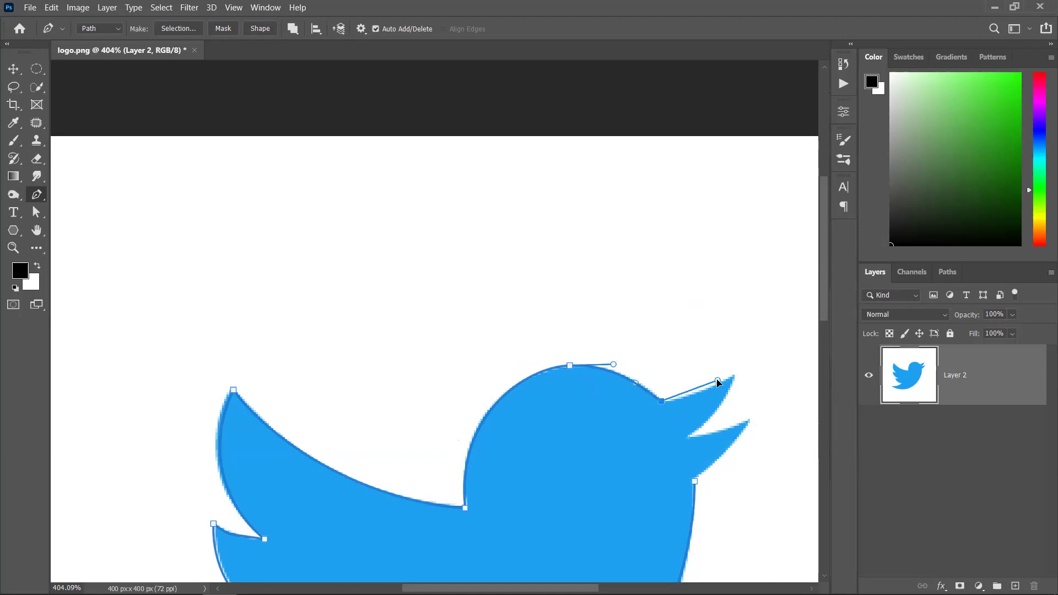
{"action": "left_click", "coordinate": [734, 375]}
{"action": "key", "text": "z"}
{"action": "scroll", "coordinate": [677, 409], "scroll_direction": "up", "scroll_amount": 2}
{"action": "key", "text": "ctrl+z"}
{"action": "scroll", "coordinate": [600, 456], "scroll_direction": "up", "scroll_amount": 2}
{"action": "scroll", "coordinate": [526, 461], "scroll_direction": "up", "scroll_amount": 2}
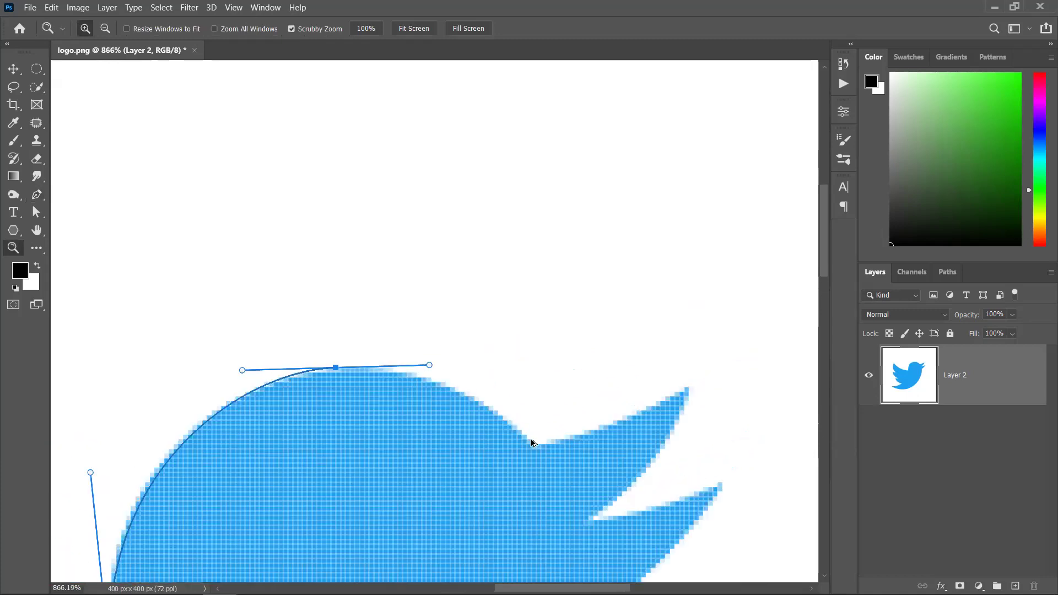
{"action": "scroll", "coordinate": [544, 440], "scroll_direction": "down", "scroll_amount": 1}
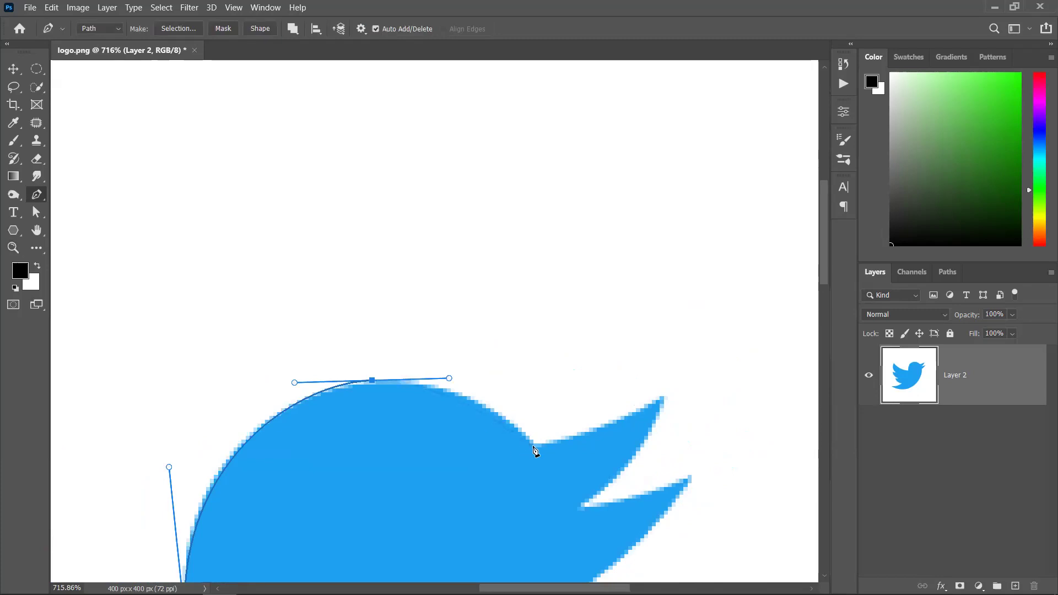
{"action": "left_click_drag", "start_coordinate": [534, 443], "coordinate": [562, 483]}
{"action": "left_click_drag", "start_coordinate": [542, 447], "coordinate": [553, 436]}
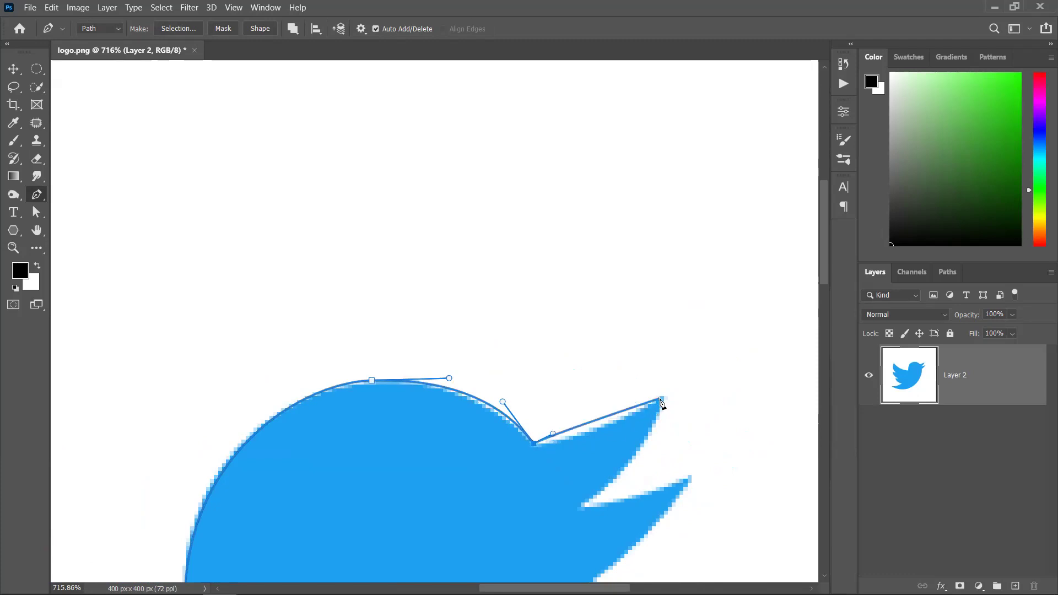
{"action": "key", "text": "ctrl+z"}
{"action": "left_click_drag", "start_coordinate": [533, 447], "coordinate": [556, 477]}
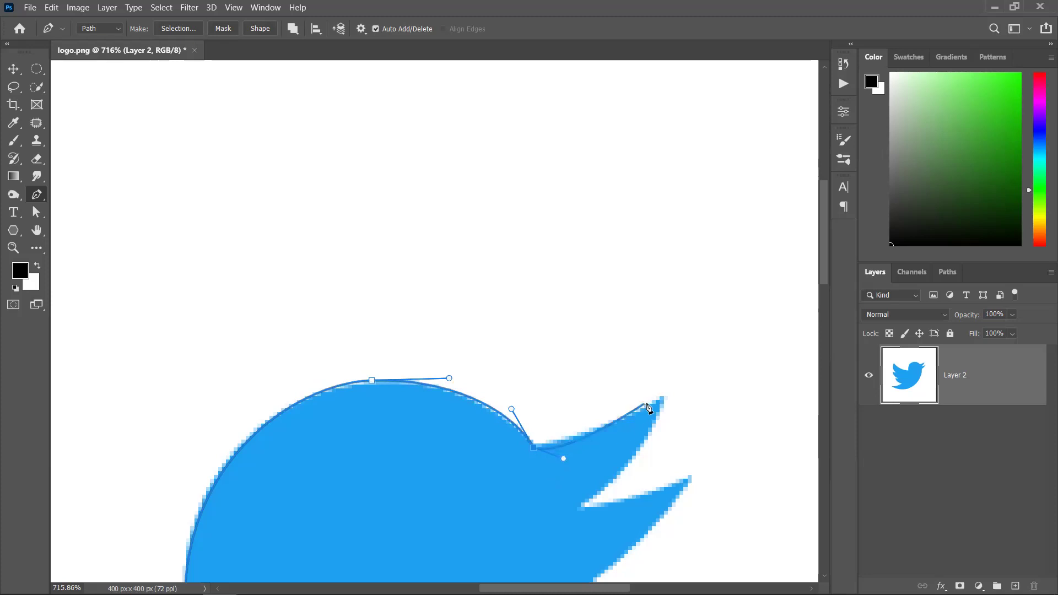
{"action": "key", "text": "ctrl+z"}
Trace from the forehead corner around both beak tips and the notch between them, and close the path at the throat's starting anchor.
{"action": "left_click_drag", "start_coordinate": [533, 448], "coordinate": [555, 487]}
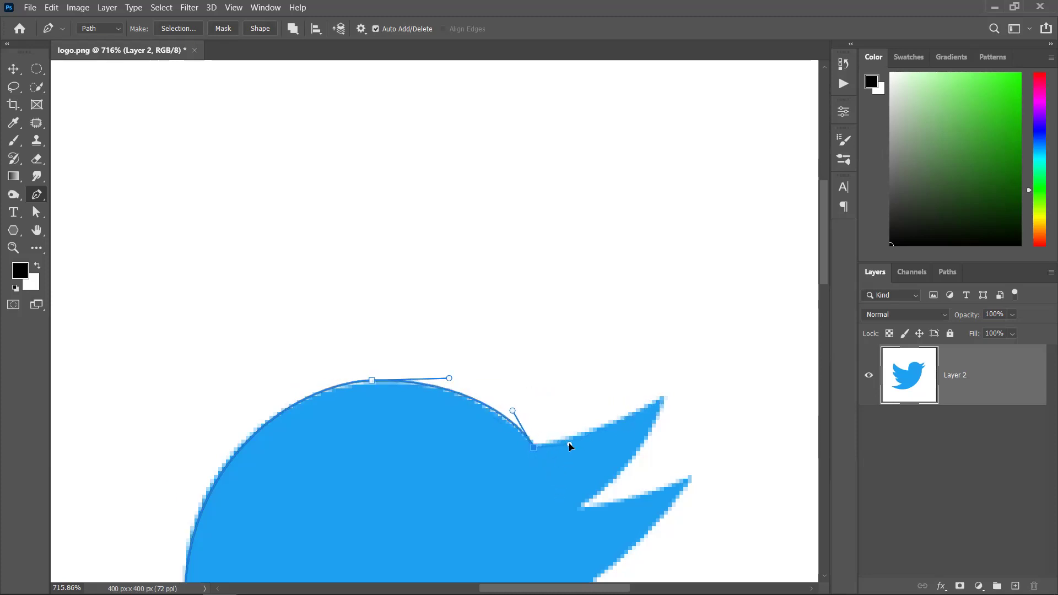
{"action": "mouse_move", "coordinate": [660, 397]}
{"action": "left_mouse_down"}
{"action": "mouse_move", "coordinate": [692, 371]}
{"action": "mouse_move", "coordinate": [665, 400]}
{"action": "left_mouse_up"}
{"action": "left_click_drag", "start_coordinate": [581, 505], "coordinate": [542, 525]}
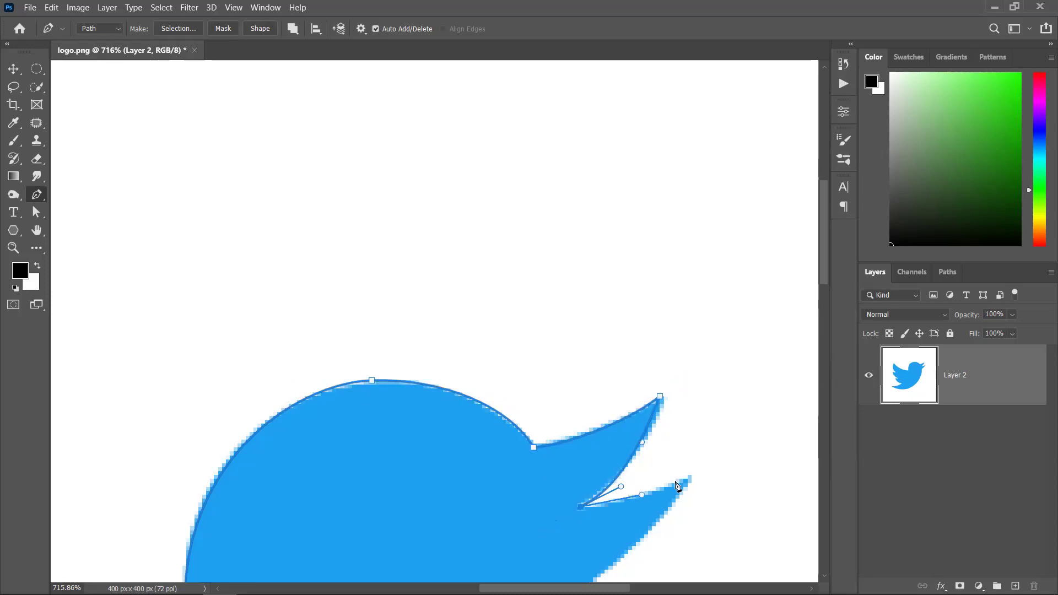
{"action": "left_click_drag", "start_coordinate": [688, 479], "coordinate": [695, 405]}
{"action": "left_click", "coordinate": [633, 461]}
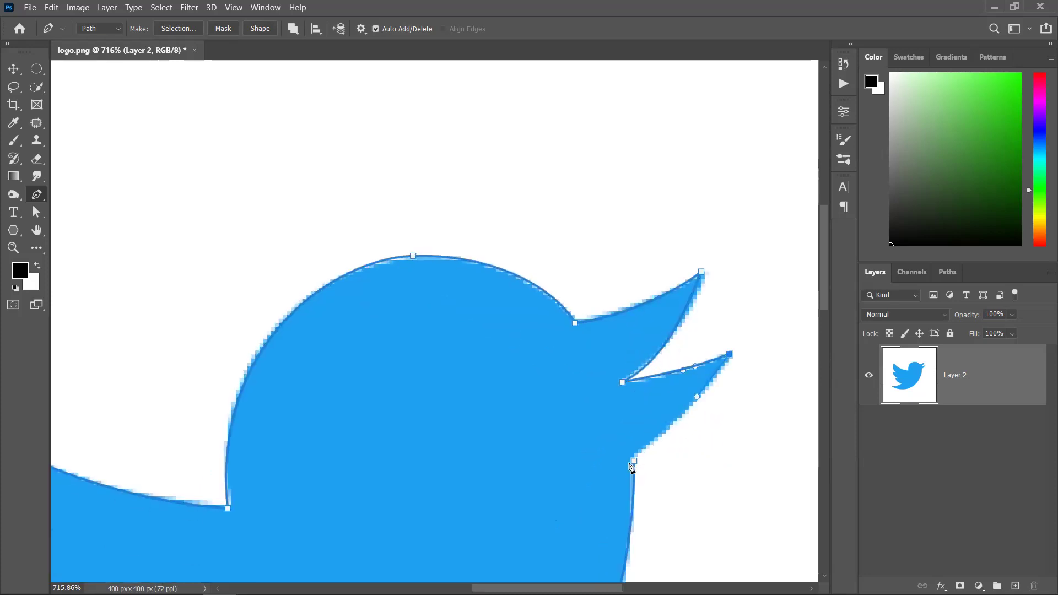
Retract the upper handle of the closing throat anchor to fit the lower beak and realign its lower handle with the breast curve.
{"action": "key", "text": "space"}
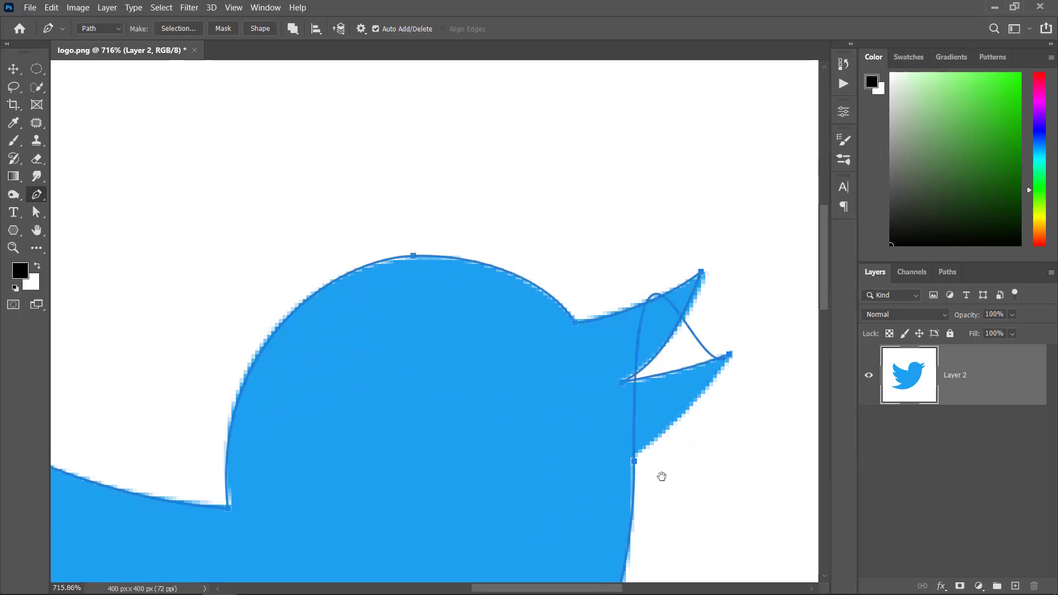
{"action": "left_click_drag", "start_coordinate": [661, 476], "coordinate": [599, 412]}
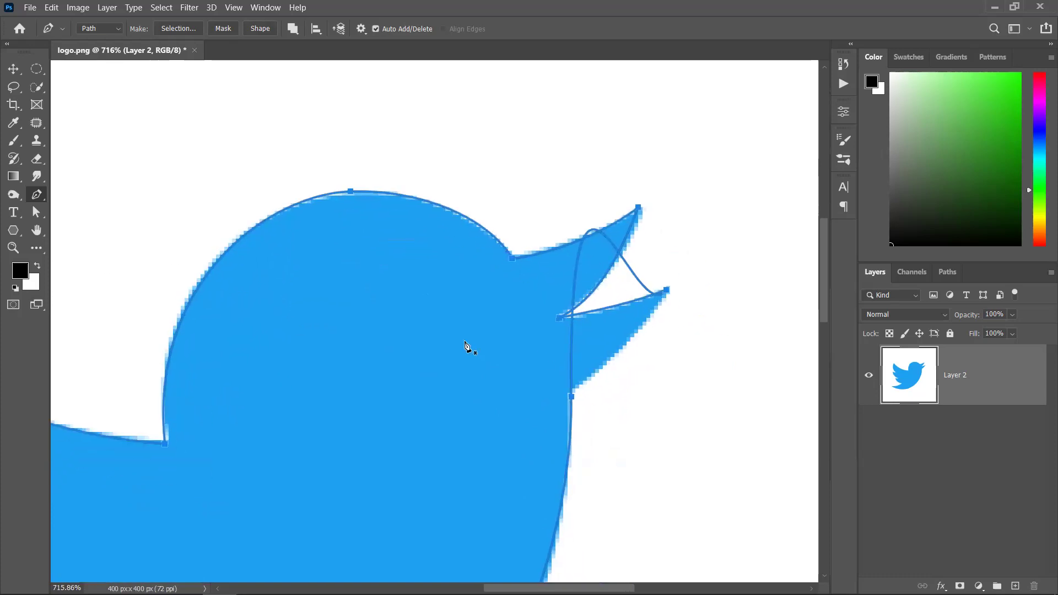
{"action": "left_click", "coordinate": [571, 397]}
{"action": "scroll", "coordinate": [573, 402], "scroll_direction": "down", "scroll_amount": 5}
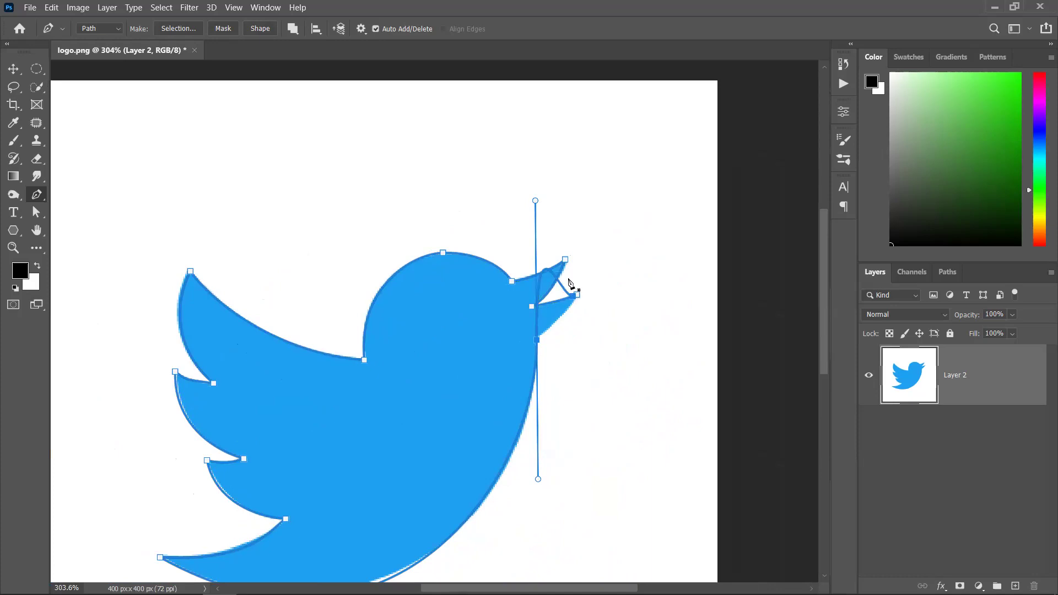
{"action": "left_click_drag", "start_coordinate": [538, 204], "coordinate": [536, 337]}
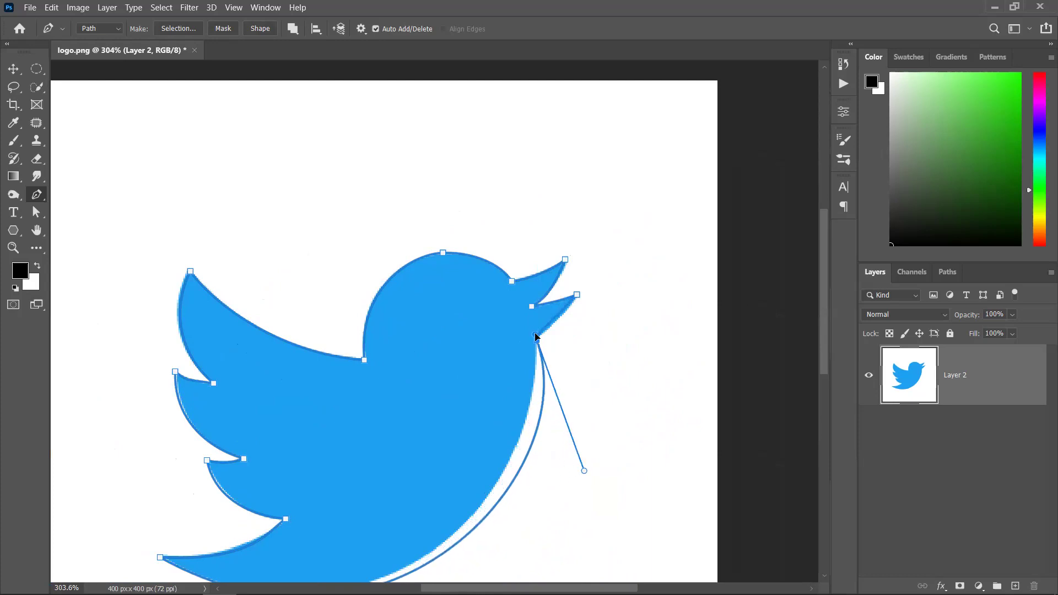
{"action": "left_click_drag", "start_coordinate": [584, 471], "coordinate": [546, 466]}
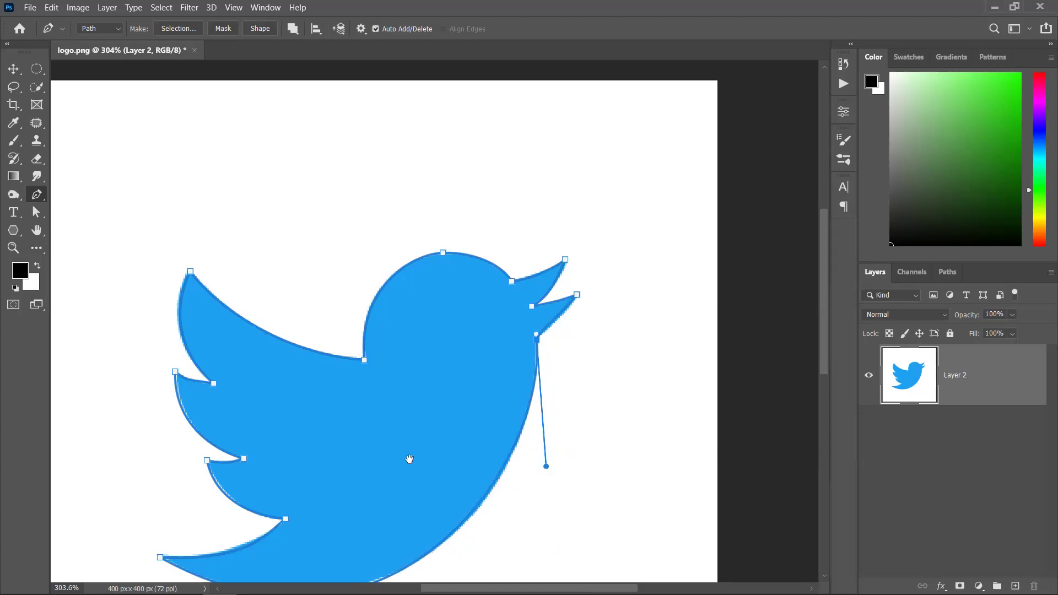
Convert the closed bird path into a shape layer and move the black bird down and right of the original.
{"action": "left_click_drag", "start_coordinate": [409, 459], "coordinate": [449, 349]}
{"action": "scroll", "coordinate": [380, 386], "scroll_direction": "down", "scroll_amount": 3}
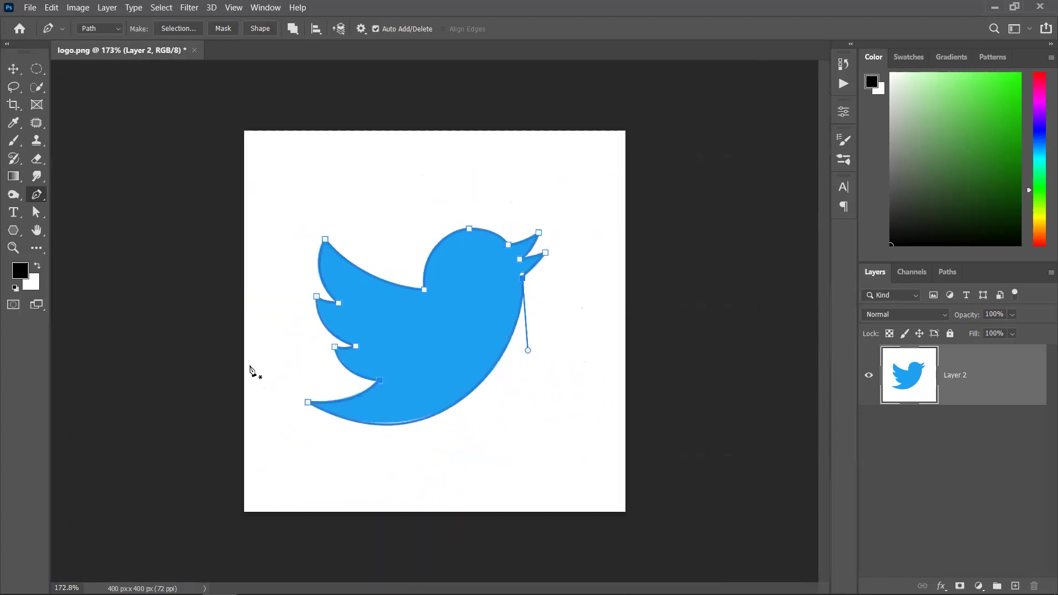
{"action": "left_click", "coordinate": [263, 30]}
{"action": "left_click", "coordinate": [13, 70]}
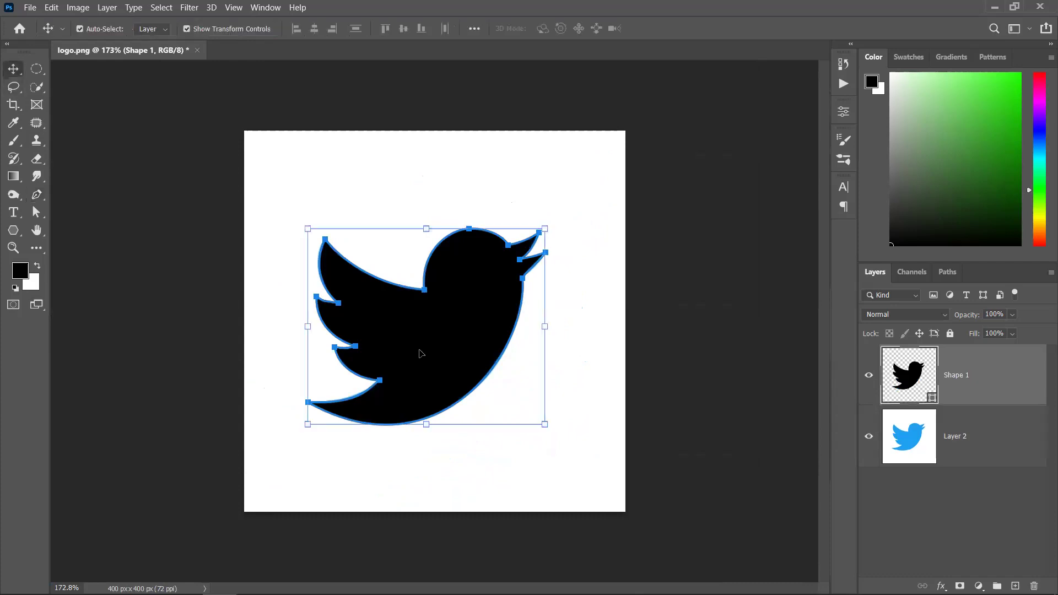
{"action": "left_click_drag", "start_coordinate": [421, 353], "coordinate": [528, 452]}
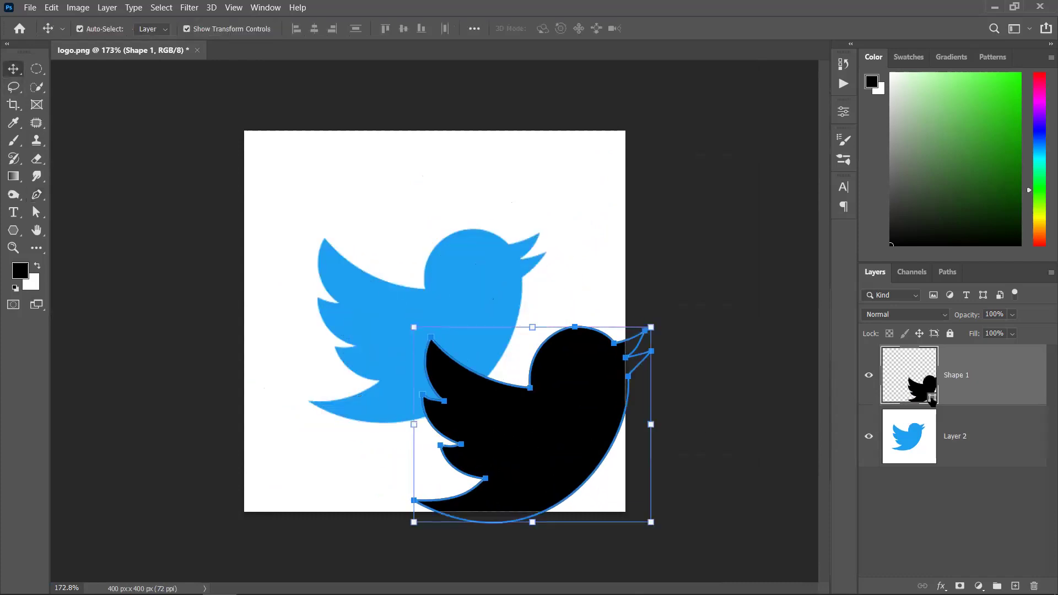
Recolour the bird shape with the blue sampled from the original logo (#1da1f2).
{"action": "double_click", "coordinate": [931, 399]}
{"action": "left_click", "coordinate": [343, 274]}
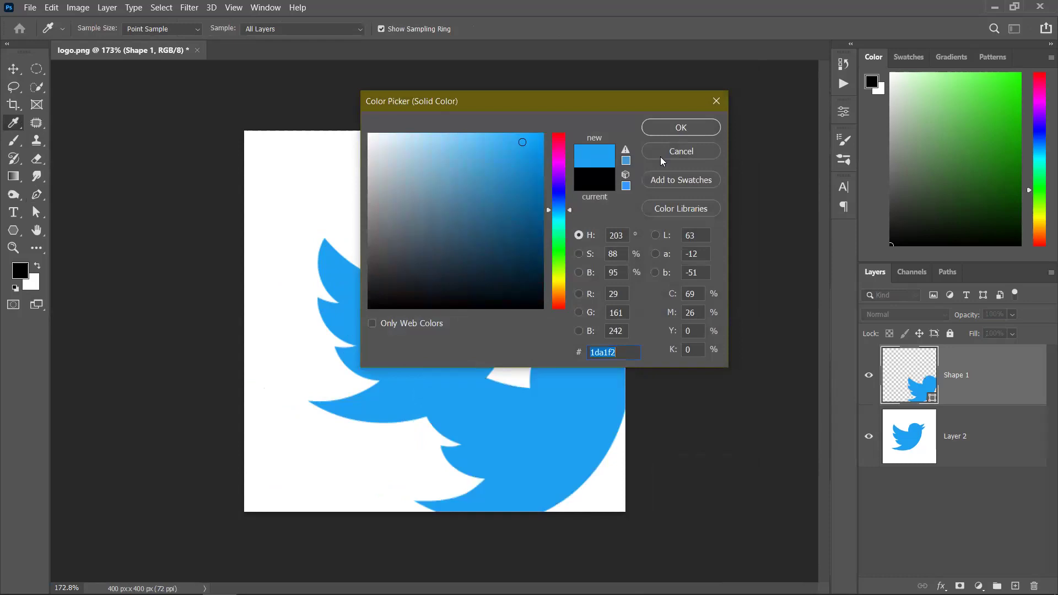
{"action": "left_click", "coordinate": [681, 127]}
Scale the bird shape to about 60.62% and place it in the lower-right corner of the canvas.
{"action": "left_click_drag", "start_coordinate": [614, 328], "coordinate": [574, 359]}
{"action": "left_click_drag", "start_coordinate": [511, 390], "coordinate": [530, 397]}
{"action": "left_click", "coordinate": [682, 28]}
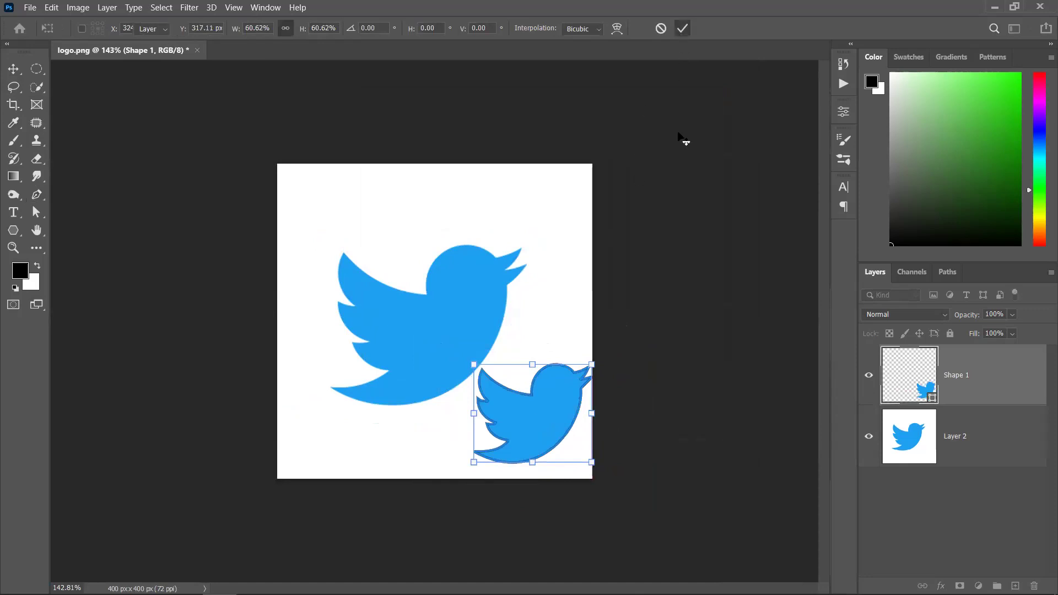
{"action": "left_click", "coordinate": [541, 435]}
{"action": "left_click", "coordinate": [652, 436]}
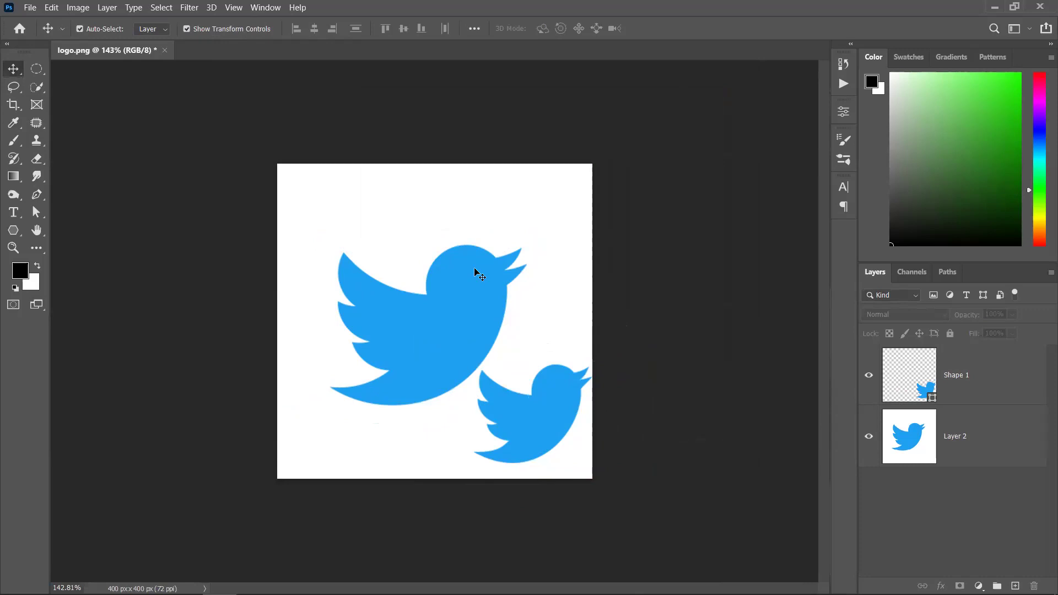
{"action": "left_click", "coordinate": [539, 417]}
{"action": "left_click", "coordinate": [762, 395]}
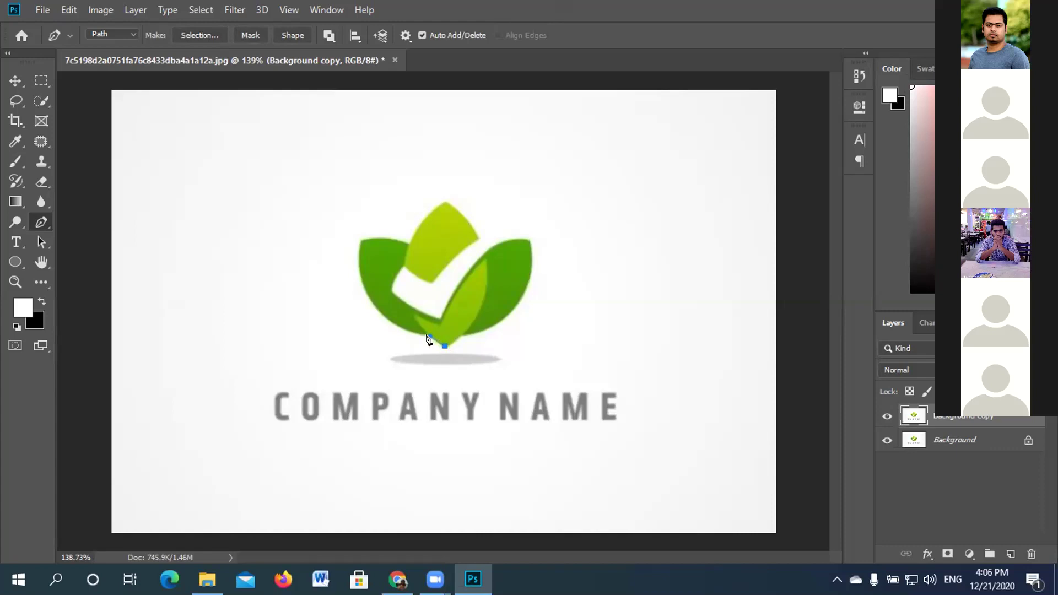
{"action": "scroll", "coordinate": [427, 339], "scroll_direction": "up", "scroll_amount": 8}
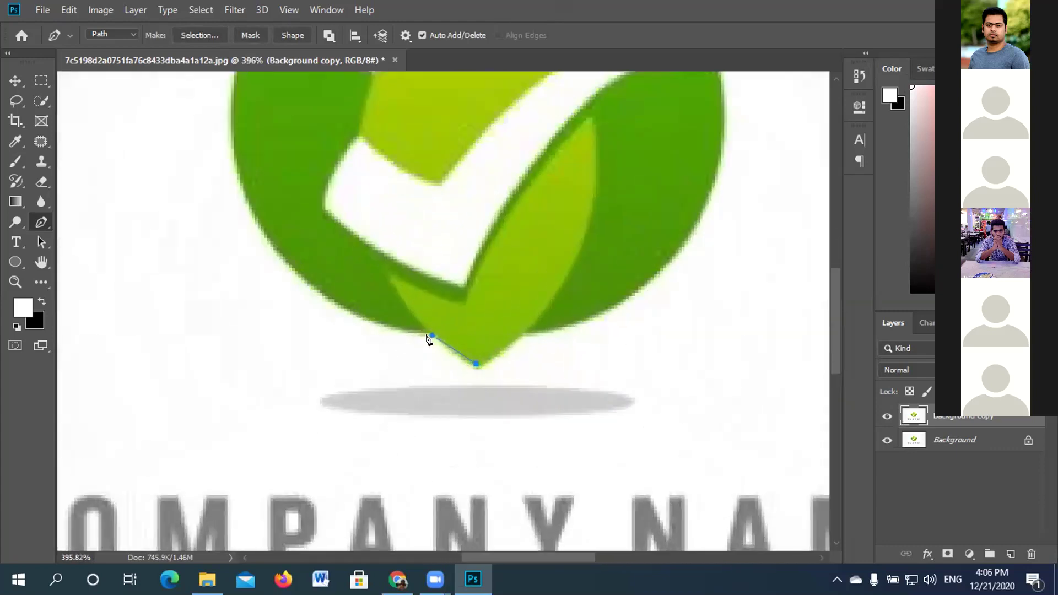
{"action": "scroll", "coordinate": [427, 339], "scroll_direction": "up", "scroll_amount": 3}
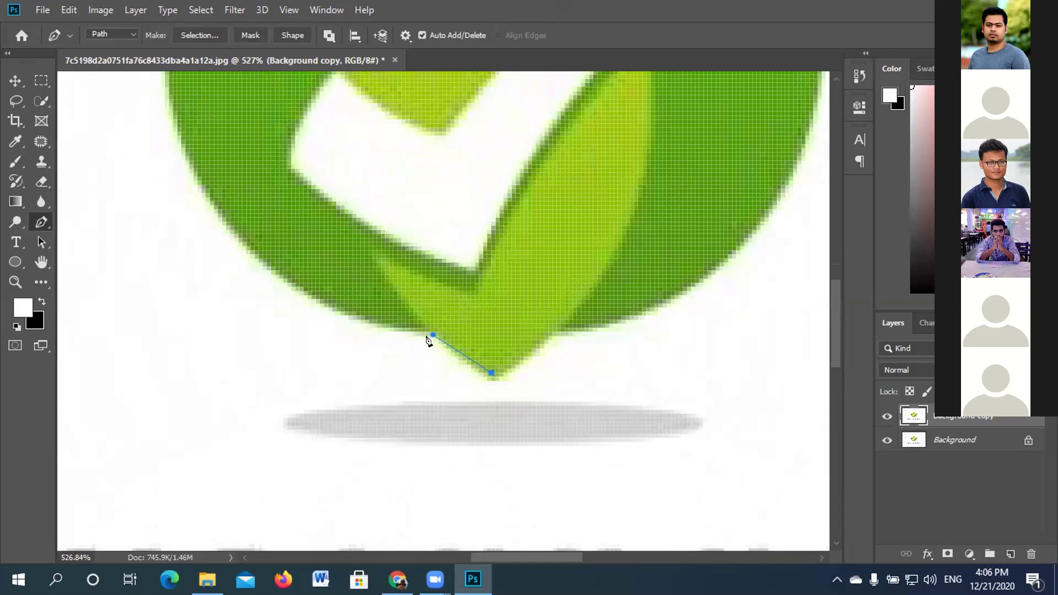
{"action": "scroll", "coordinate": [428, 339], "scroll_direction": "down", "scroll_amount": 9}
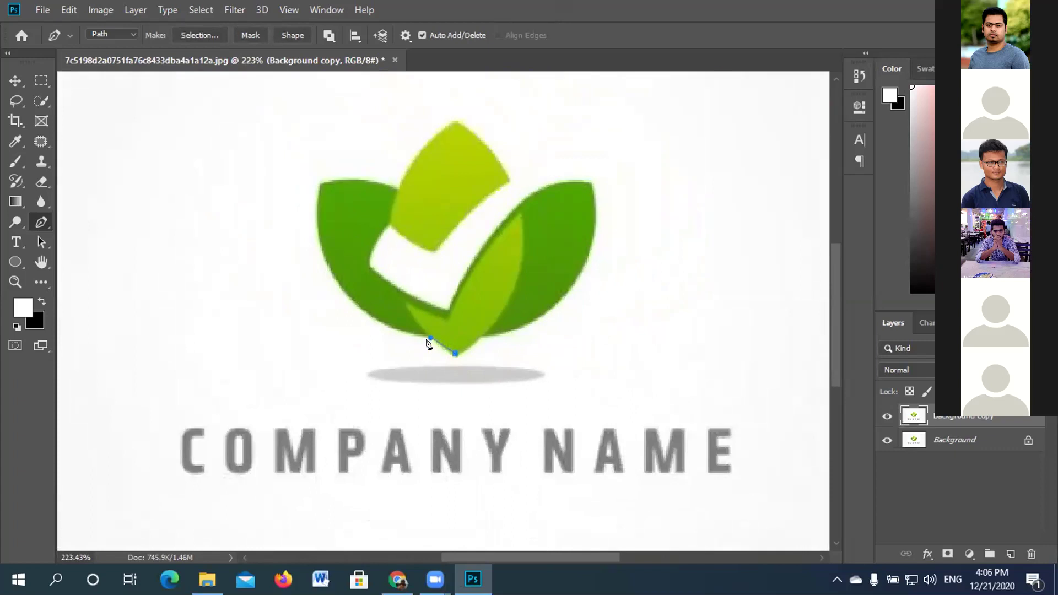
{"action": "left_click", "coordinate": [430, 337]}
{"action": "scroll", "coordinate": [472, 326], "scroll_direction": "down", "scroll_amount": 3}
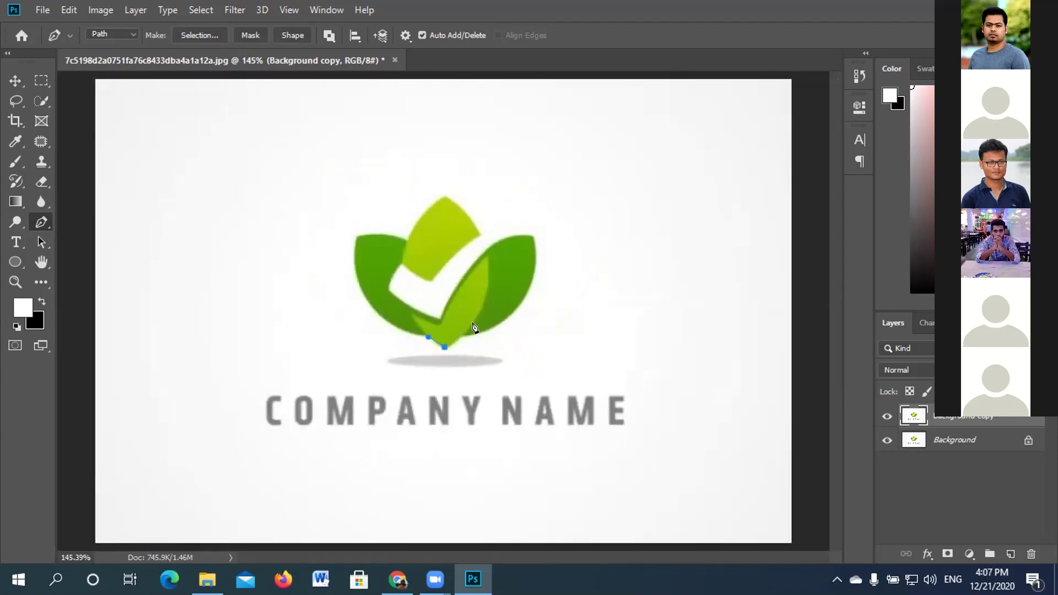
Switch to Chrome and replace the logo sample image search with a search for "a b logo".
{"action": "mouse_move", "coordinate": [398, 578]}
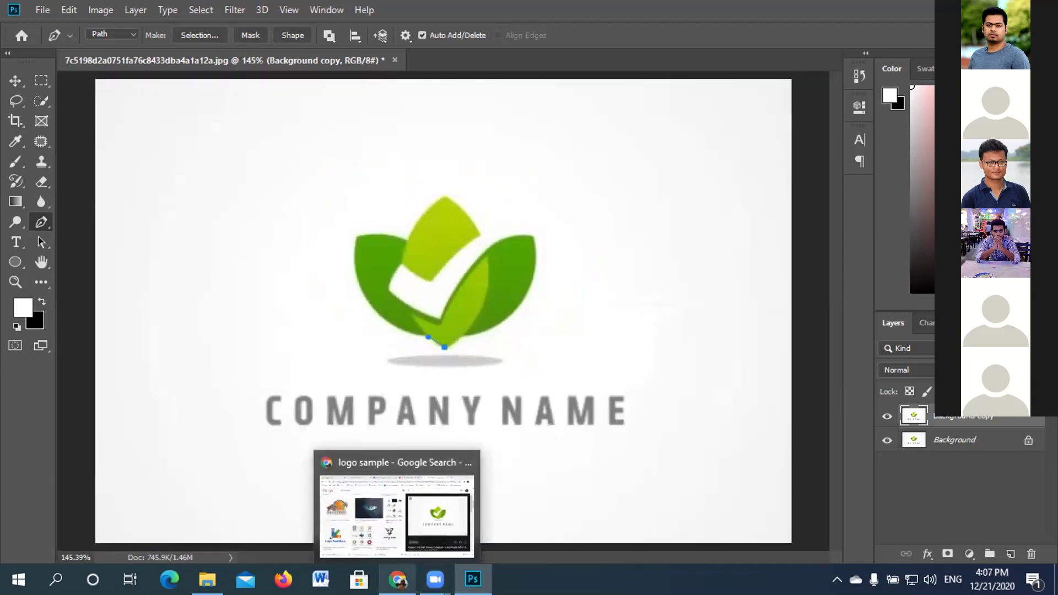
{"action": "left_click", "coordinate": [396, 515]}
{"action": "scroll", "coordinate": [374, 327], "scroll_direction": "down", "scroll_amount": 6}
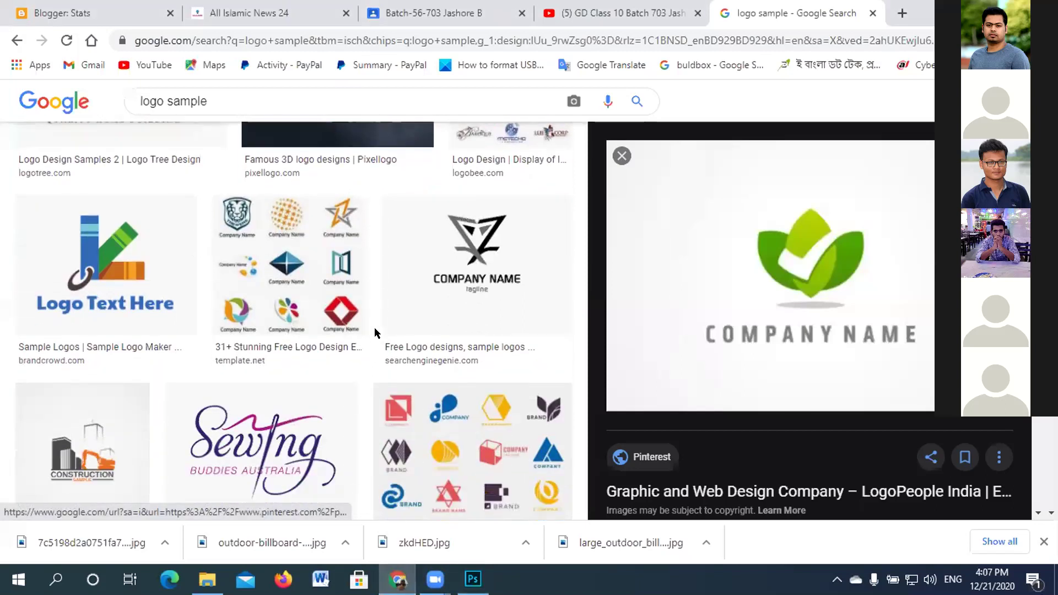
{"action": "scroll", "coordinate": [377, 335], "scroll_direction": "down", "scroll_amount": 10}
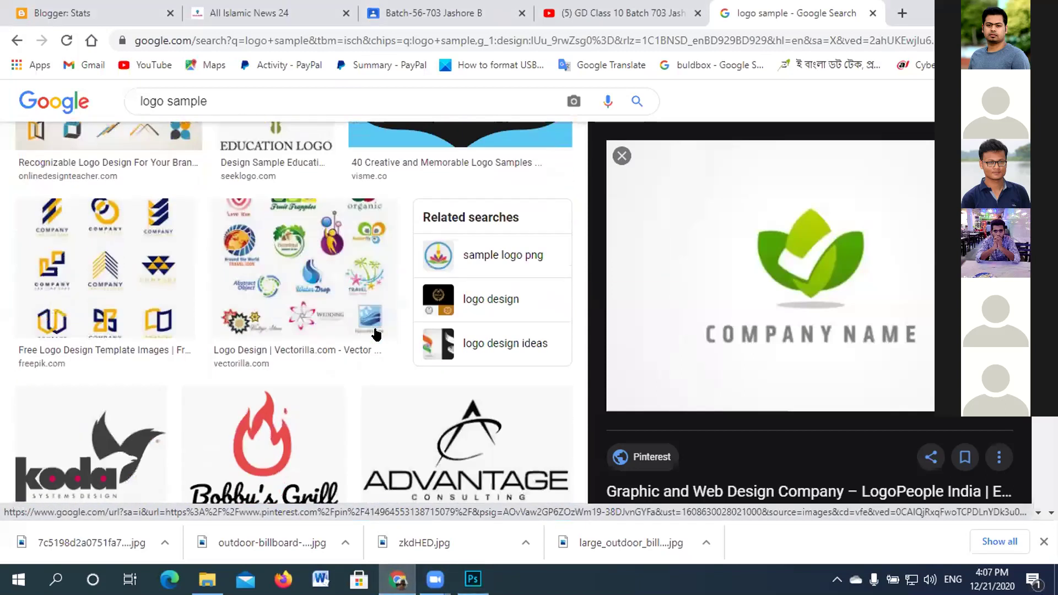
{"action": "scroll", "coordinate": [376, 334], "scroll_direction": "up", "scroll_amount": 8}
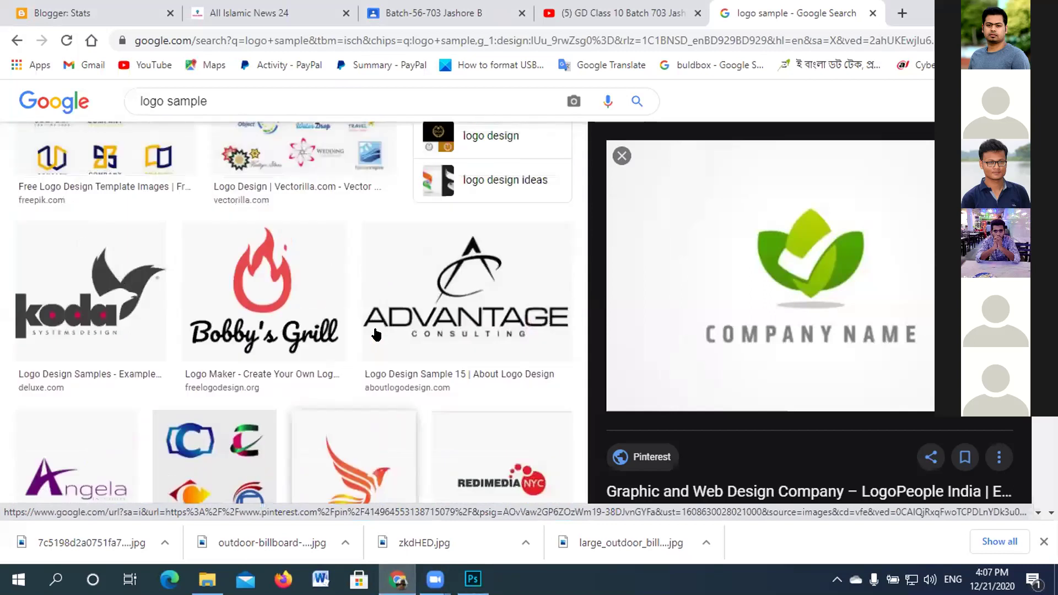
{"action": "scroll", "coordinate": [376, 334], "scroll_direction": "up", "scroll_amount": 15}
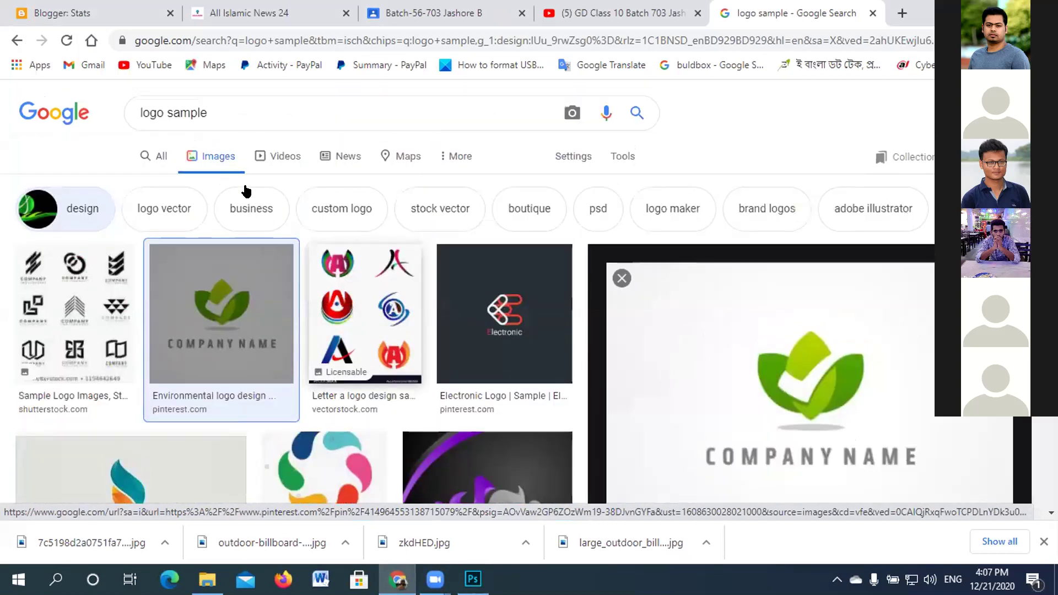
{"action": "left_click", "coordinate": [226, 113]}
{"action": "key", "text": "BackSpace"}
{"action": "key", "text": "BackSpace"}
{"action": "key", "text": "BackSpace"}
{"action": "key", "text": "BackSpace"}
{"action": "key", "text": "BackSpace"}
{"action": "key", "text": "BackSpace"}
{"action": "key", "text": "BackSpace"}
{"action": "key", "text": "BackSpace"}
{"action": "key", "text": "BackSpace"}
{"action": "key", "text": "BackSpace"}
{"action": "key", "text": "BackSpace"}
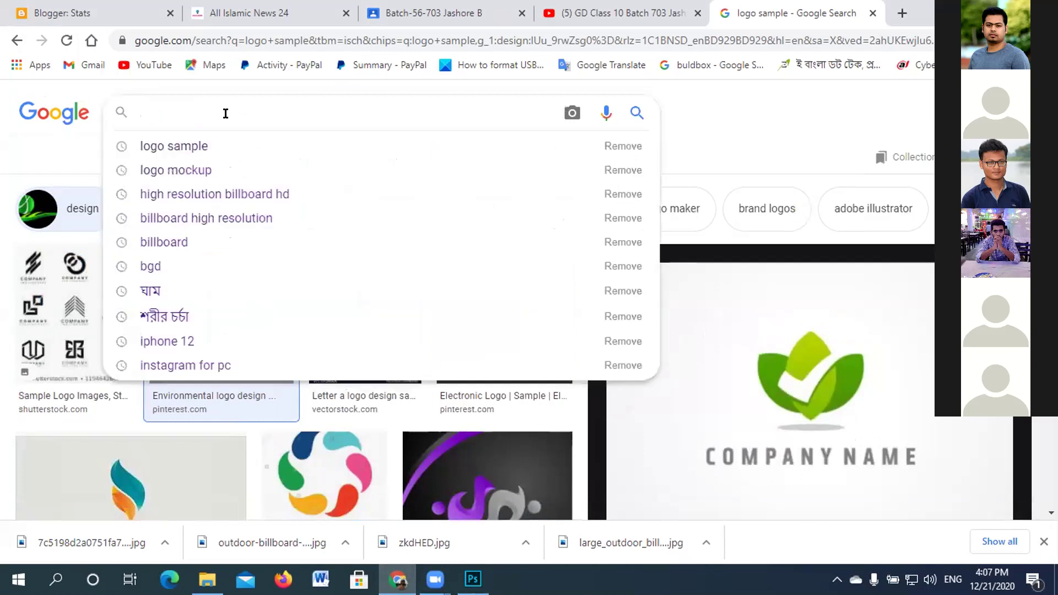
{"action": "type", "text": "a "}
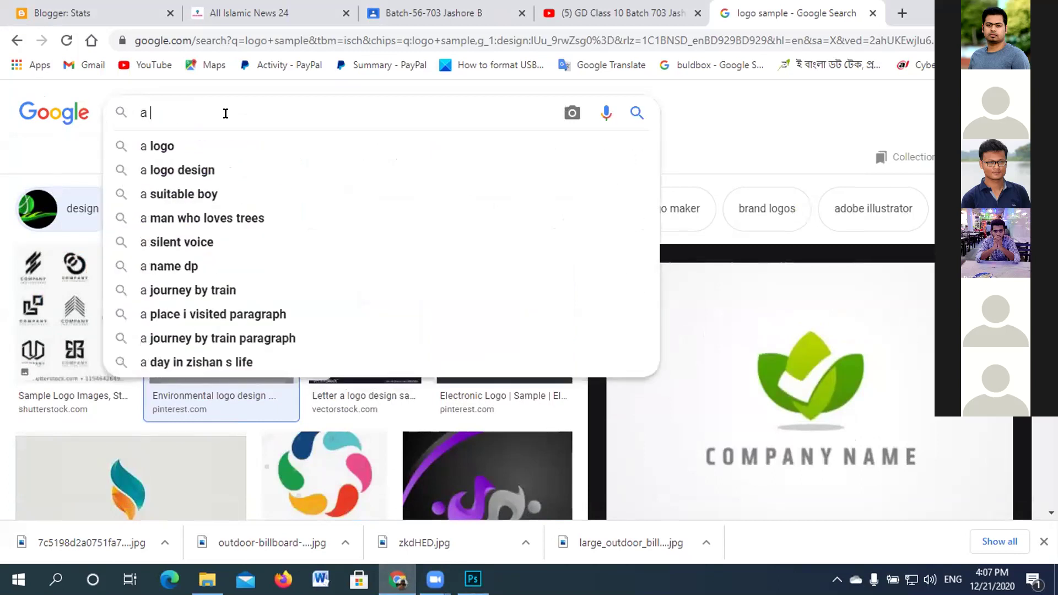
{"action": "type", "text": "b logo"}
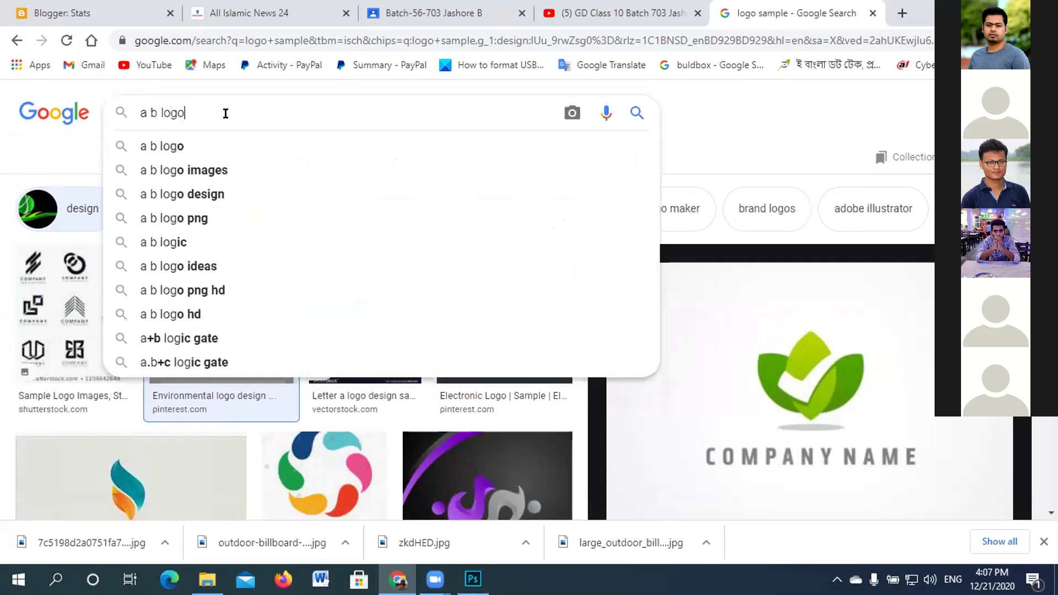
{"action": "key", "text": "Return"}
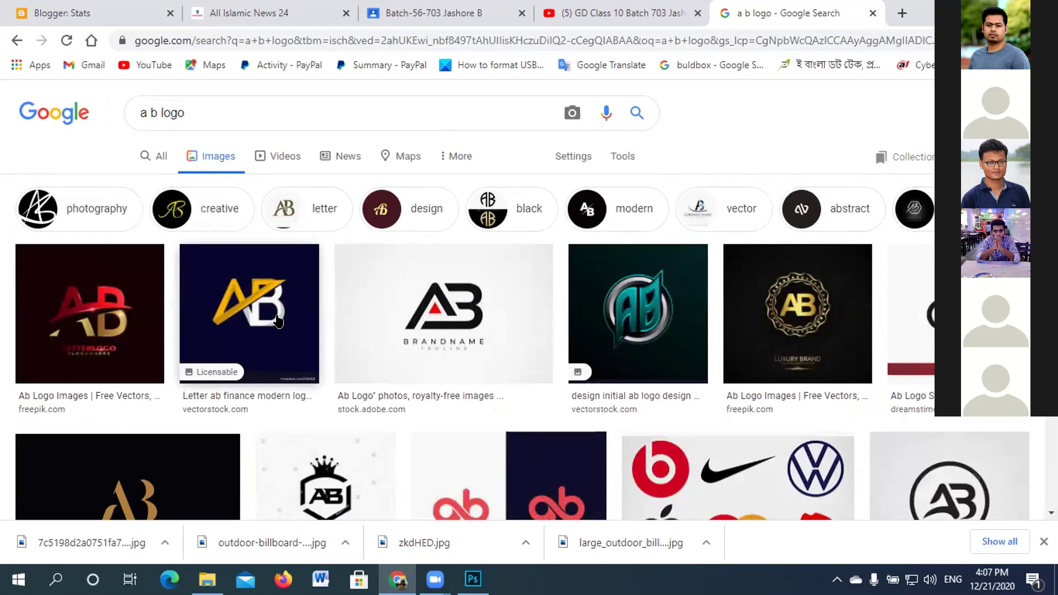
Save the black AB BRANDNAME logo with the red triangle as a JPEG in New folder (2) under its suggested name.
{"action": "left_click", "coordinate": [351, 319]}
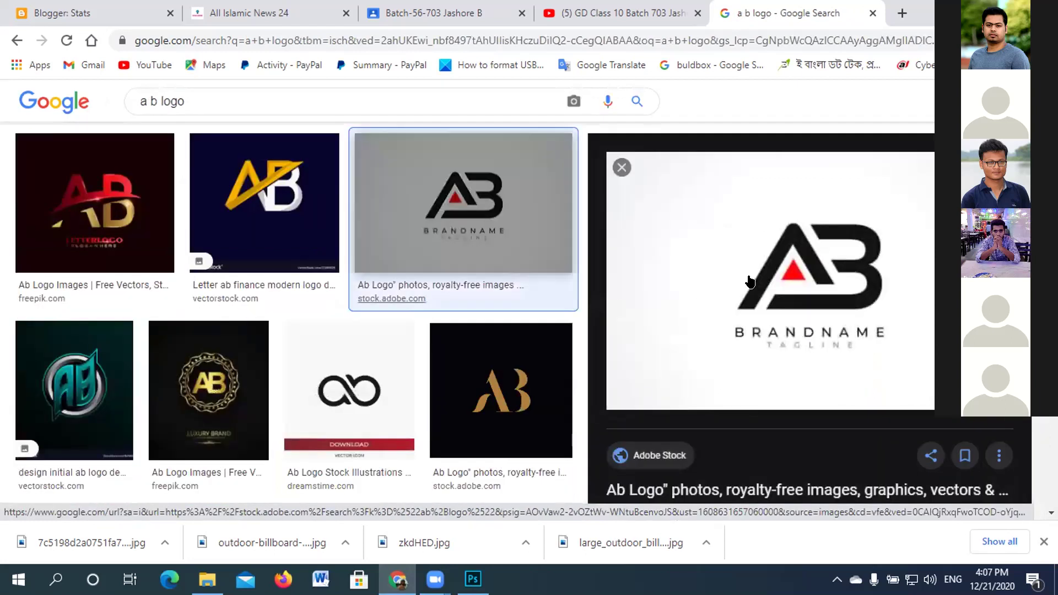
{"action": "right_click", "coordinate": [750, 282]}
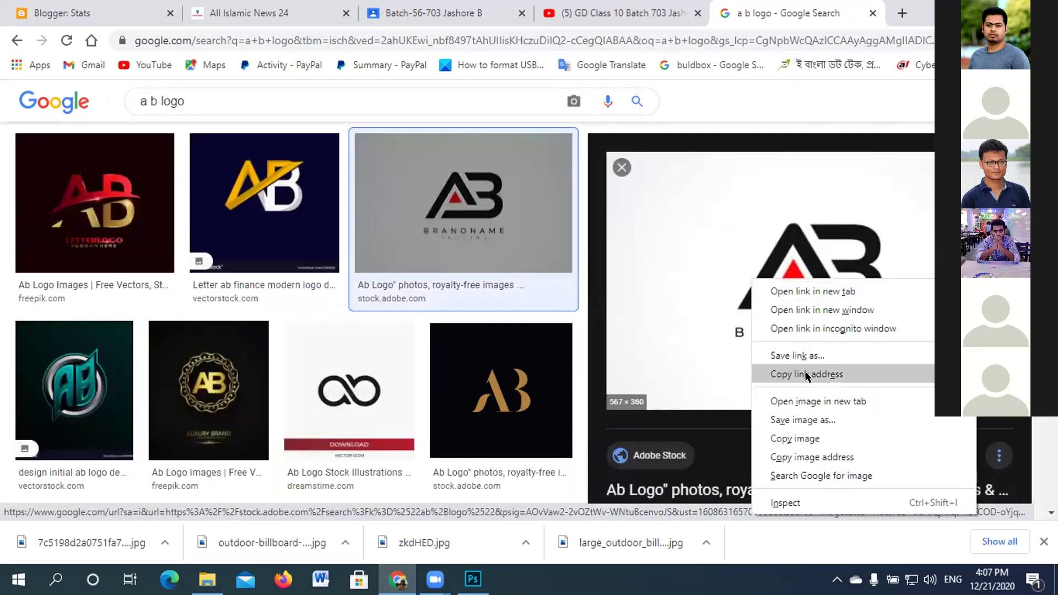
{"action": "left_click", "coordinate": [817, 421]}
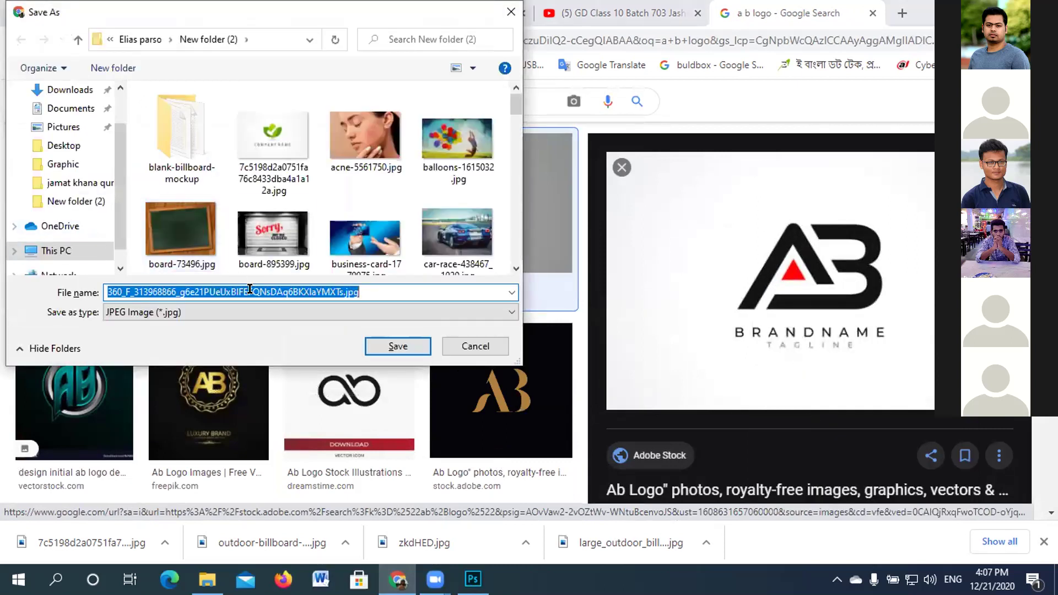
{"action": "left_click", "coordinate": [398, 347]}
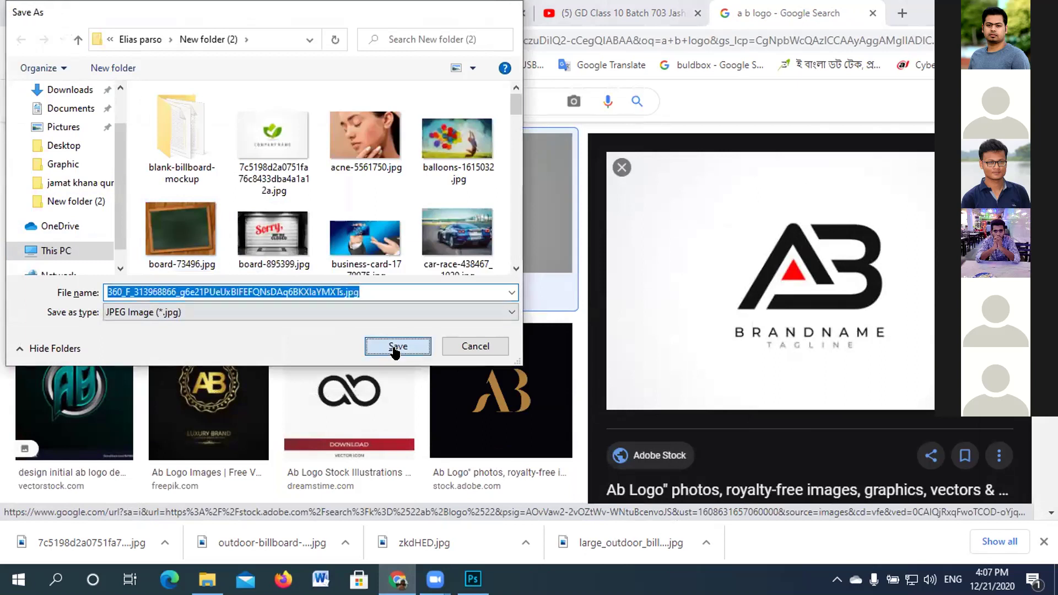
Switch to Photoshop, close the green leaf logo document and open the saved AB logo image from New folder (2).
{"action": "key", "text": "alt+Tab"}
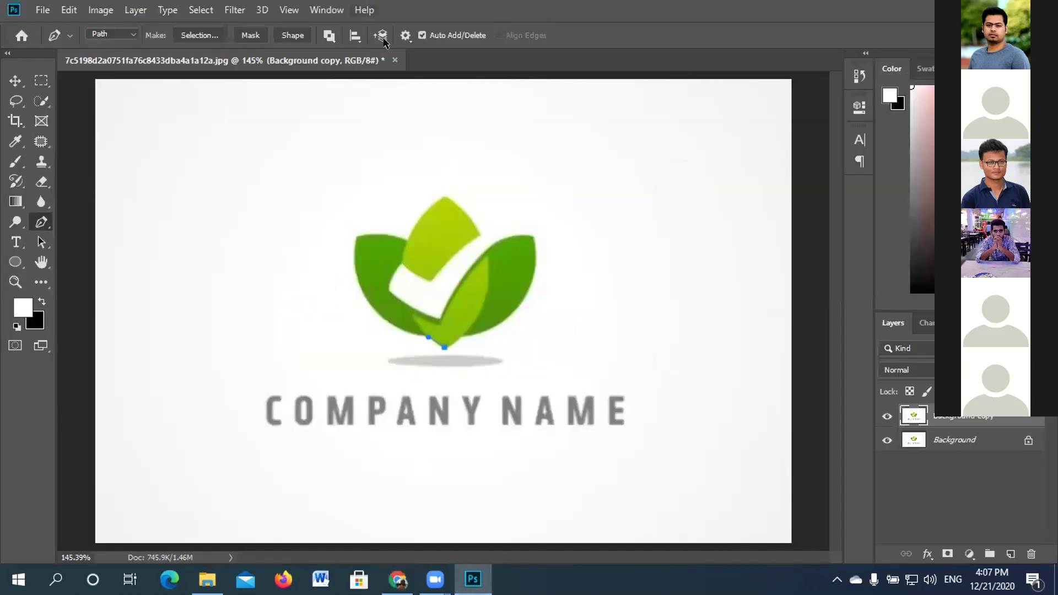
{"action": "left_click", "coordinate": [395, 61]}
{"action": "left_click", "coordinate": [523, 236]}
{"action": "left_click", "coordinate": [55, 227]}
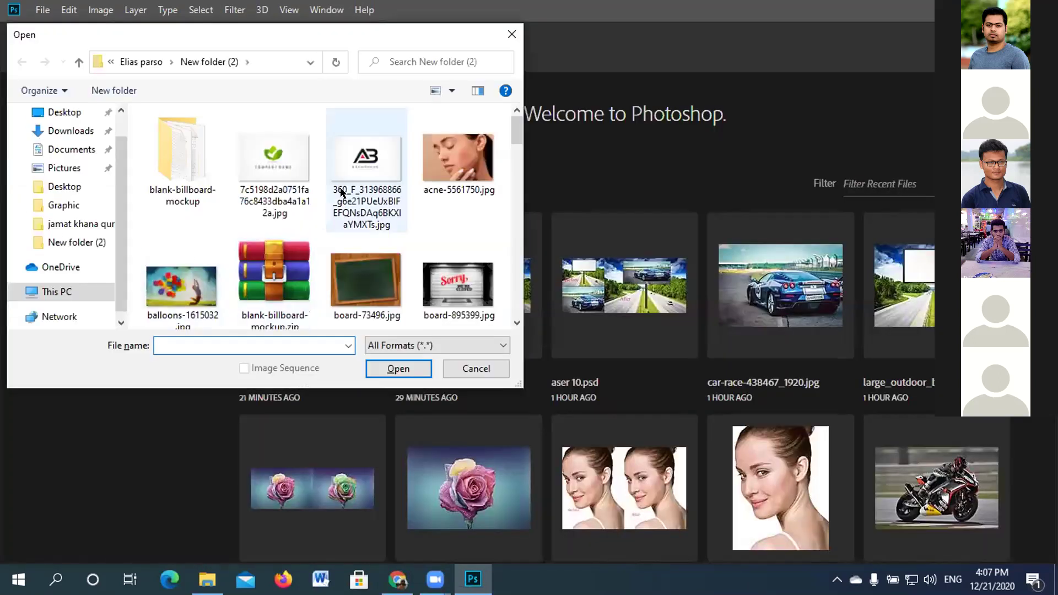
{"action": "left_click", "coordinate": [341, 191]}
{"action": "left_click", "coordinate": [398, 369]}
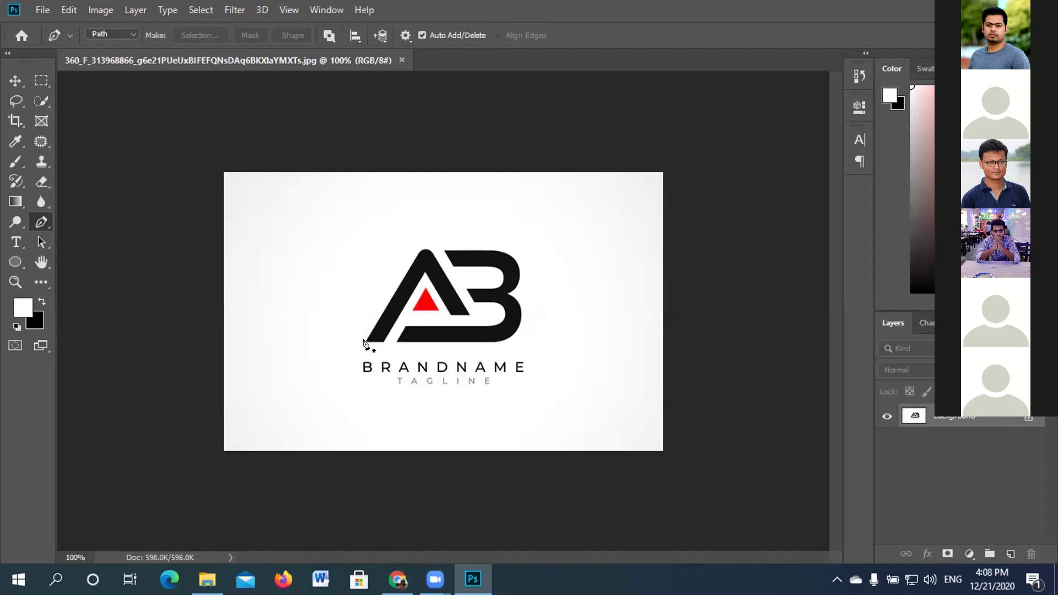
Start a Pen path with an anchor at the outer bottom corner of the letter A's left leg.
{"action": "scroll", "coordinate": [364, 342], "scroll_direction": "up", "scroll_amount": 4}
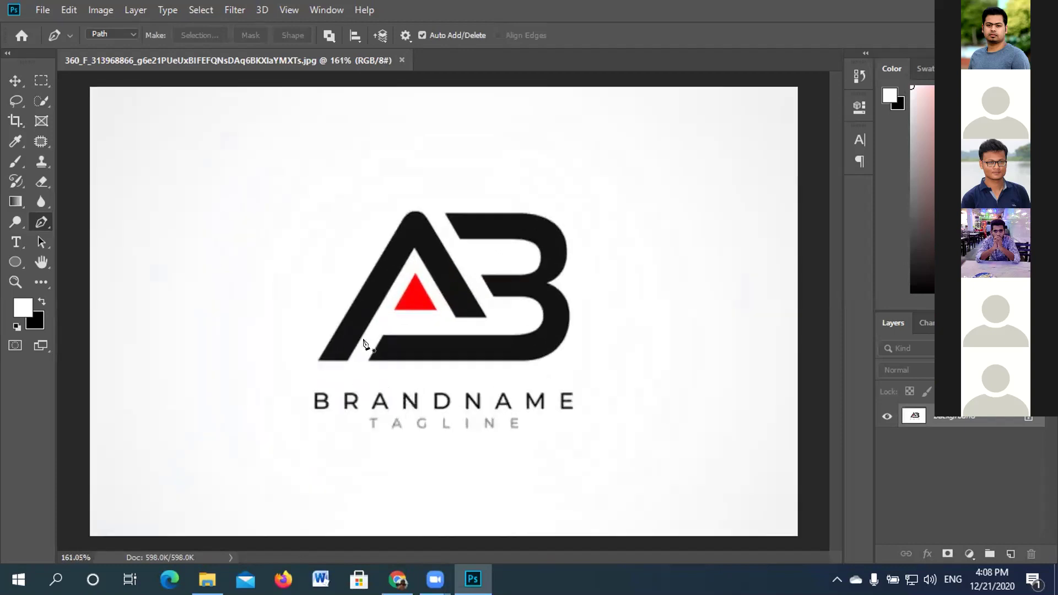
{"action": "scroll", "coordinate": [363, 343], "scroll_direction": "up", "scroll_amount": 1}
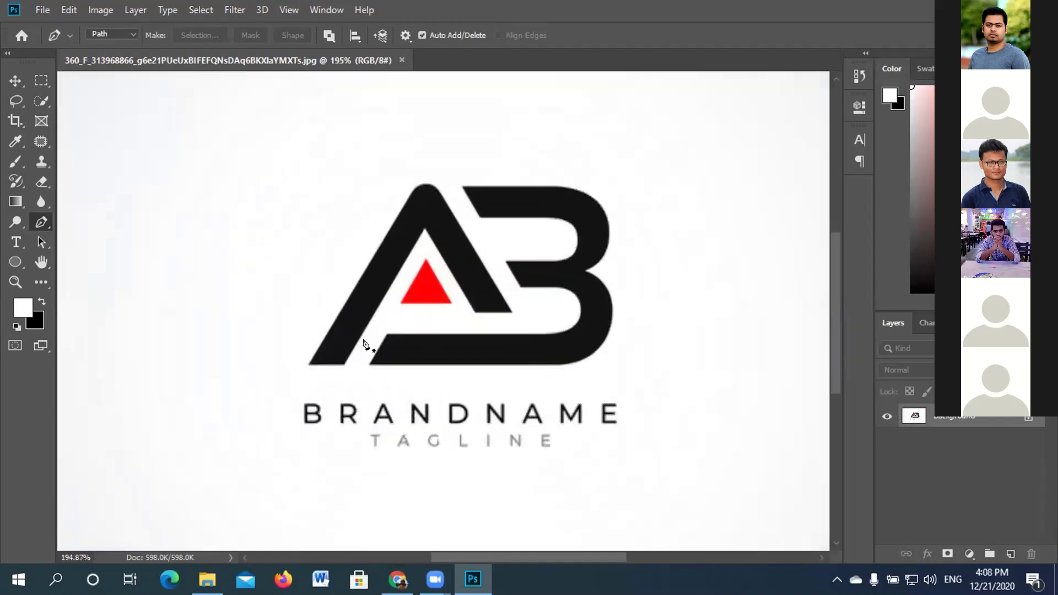
{"action": "left_click", "coordinate": [307, 364]}
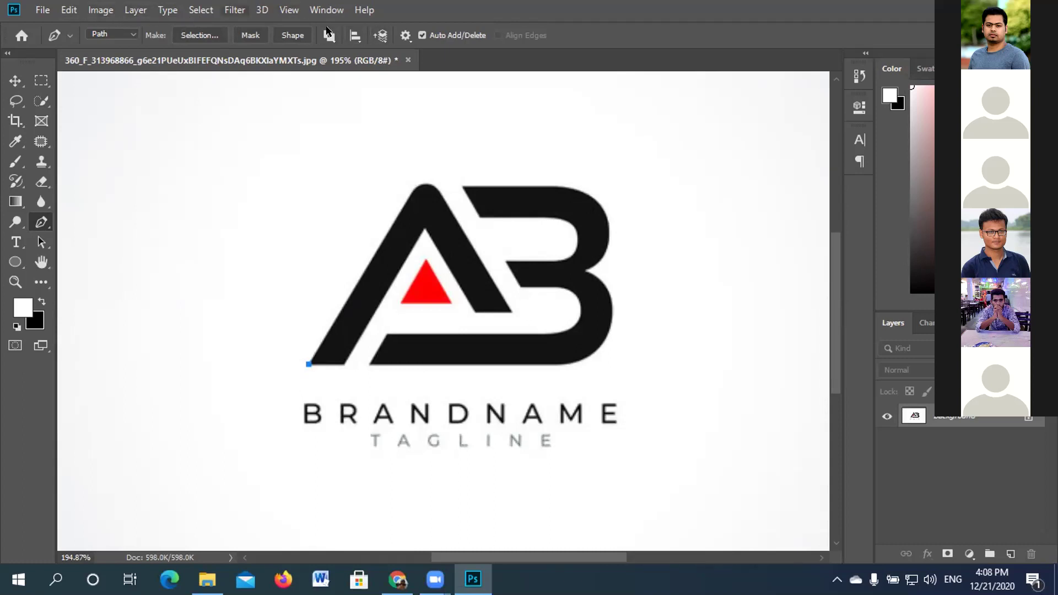
{"action": "left_click", "coordinate": [199, 35]}
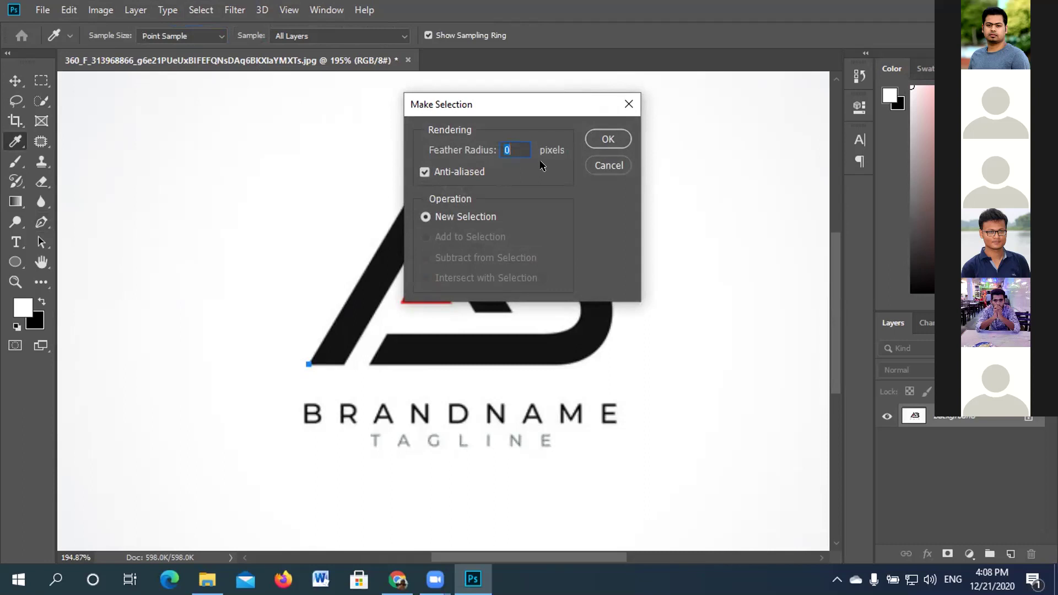
{"action": "left_click", "coordinate": [610, 166]}
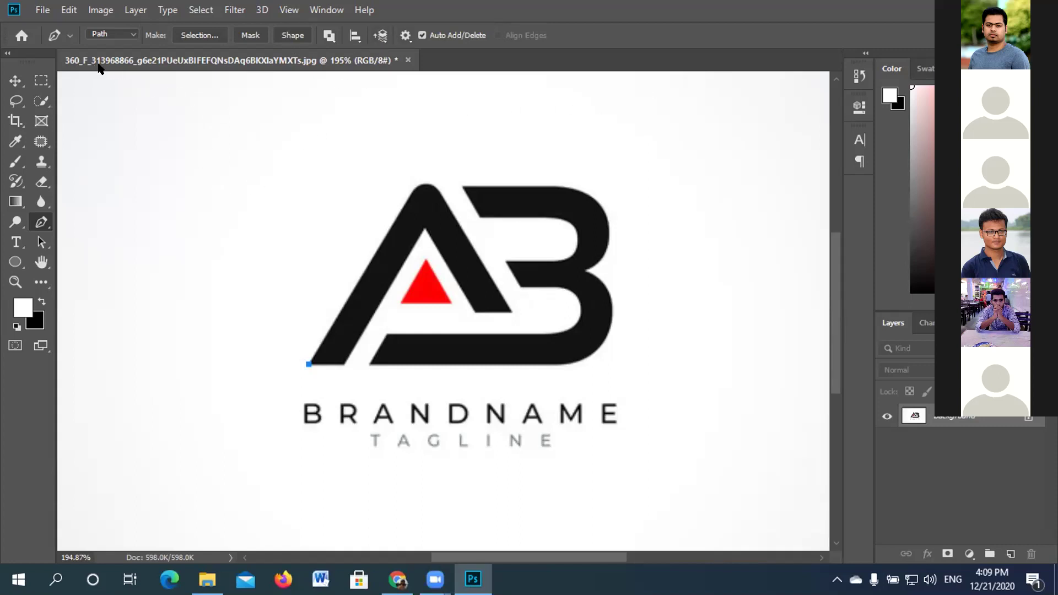
Enable Rubber Band for the Pen tool and add a straight segment up the A's outer left edge to its rounded top.
{"action": "left_click", "coordinate": [405, 35]}
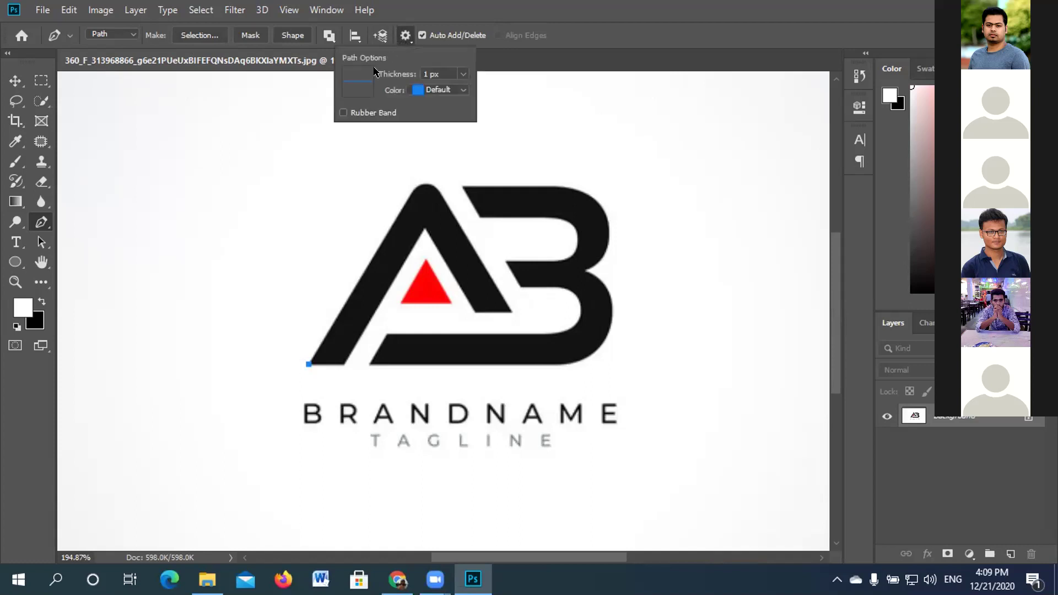
{"action": "left_click", "coordinate": [343, 113]}
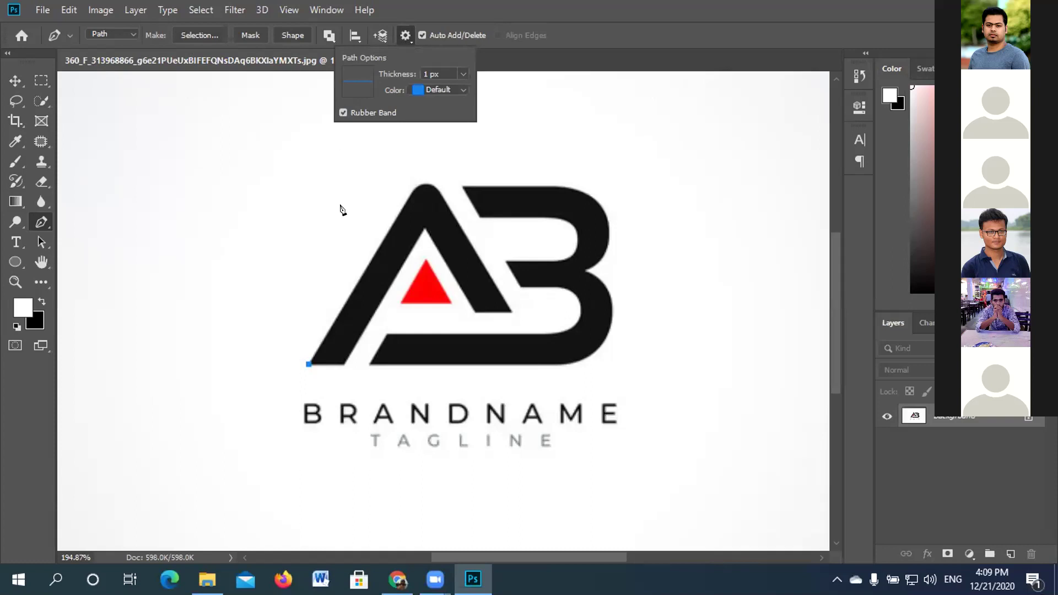
{"action": "left_click", "coordinate": [412, 188]}
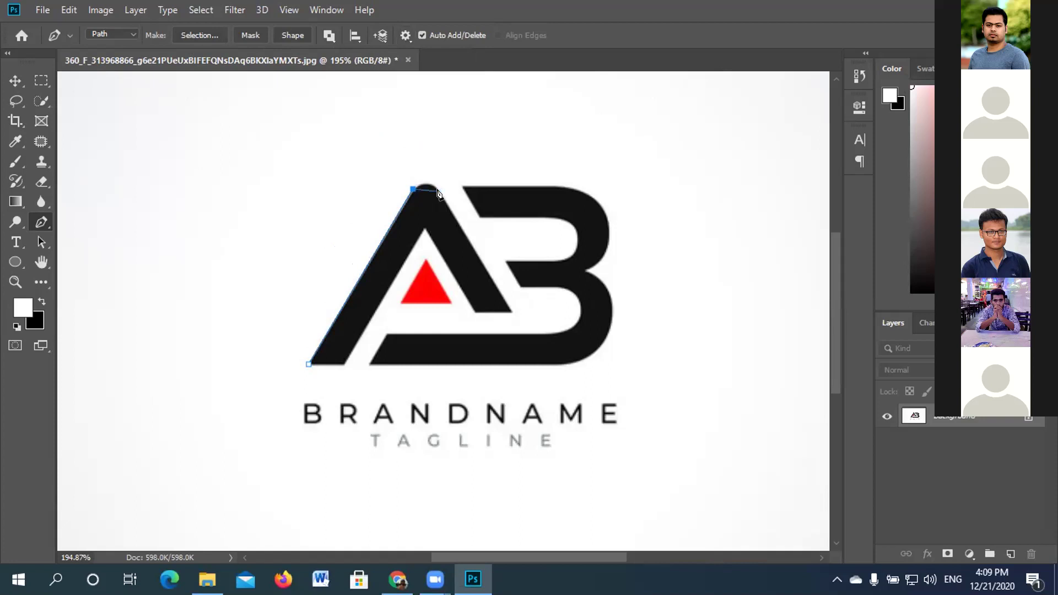
Undo the last segment and replace it with a smooth anchor at the start of the A's rounded top, handles following the left edge.
{"action": "key", "text": "ctrl+z"}
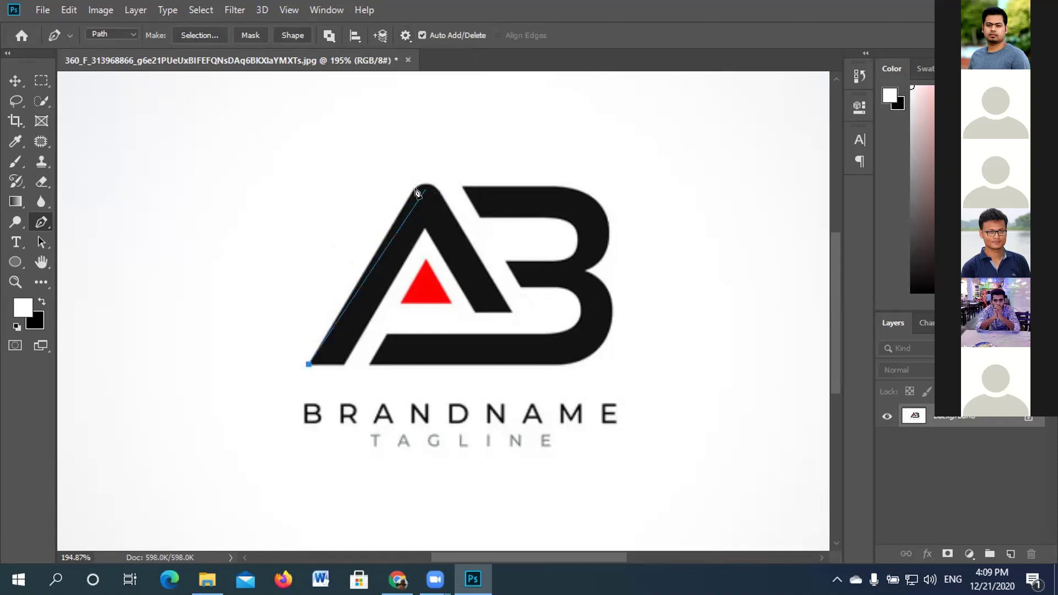
{"action": "scroll", "coordinate": [410, 192], "scroll_direction": "up", "scroll_amount": 3}
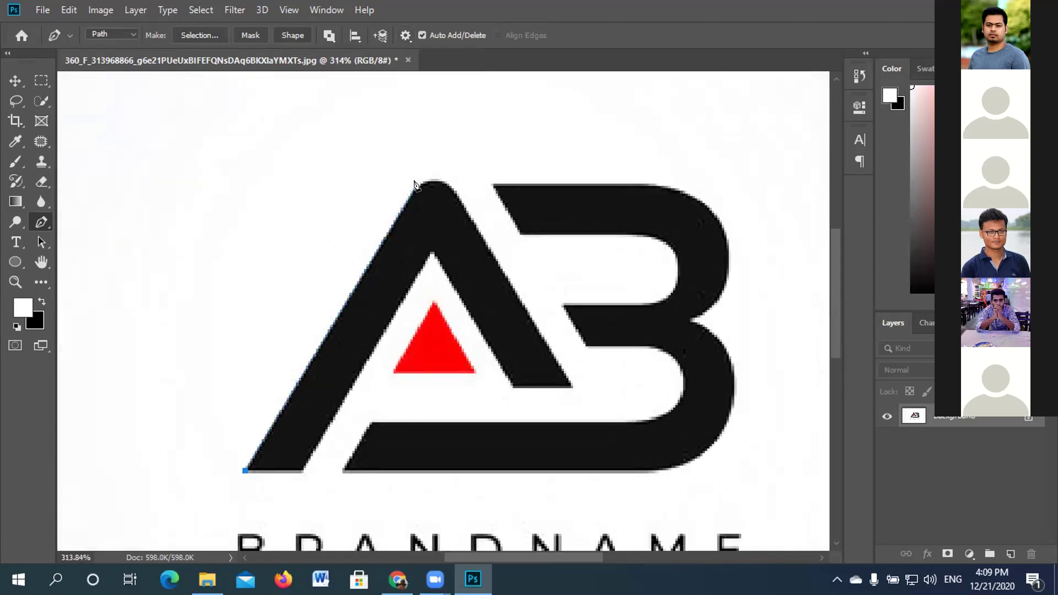
{"action": "left_click_drag", "start_coordinate": [416, 184], "coordinate": [440, 145]}
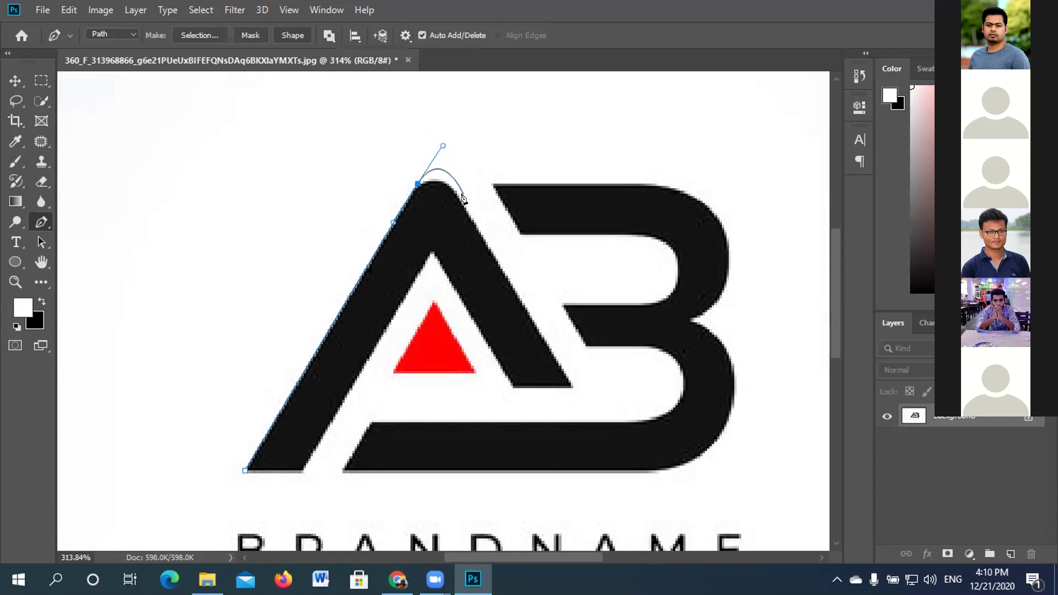
Curve the path over the A's rounded top and continue straight down the outer right edge to the right leg's outer bottom corner.
{"action": "left_click", "coordinate": [478, 229]}
{"action": "left_click_drag", "start_coordinate": [479, 233], "coordinate": [492, 253]}
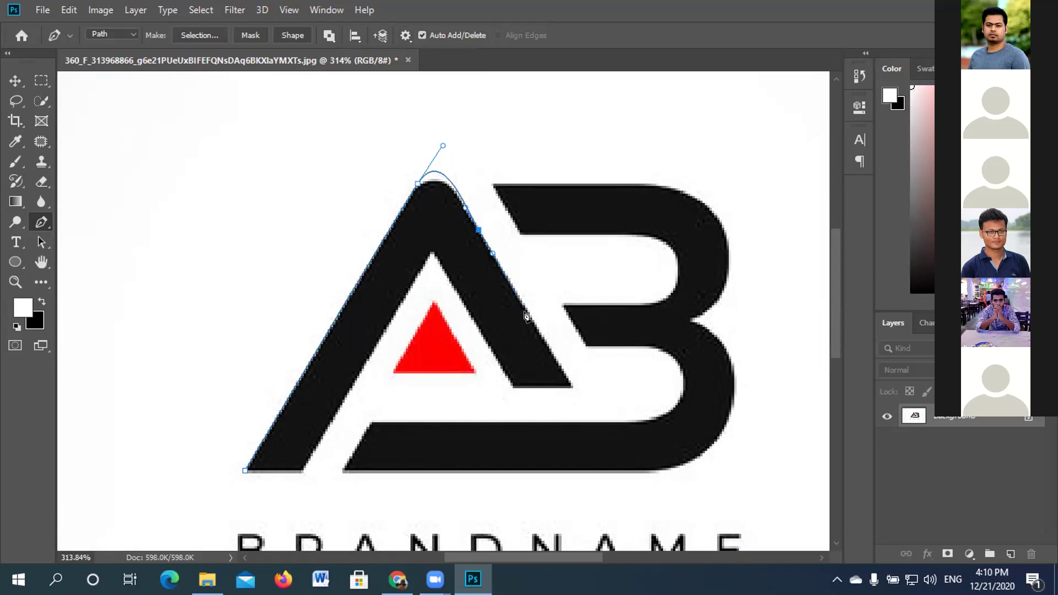
{"action": "left_click", "coordinate": [571, 387]}
{"action": "scroll", "coordinate": [574, 390], "scroll_direction": "down", "scroll_amount": 3}
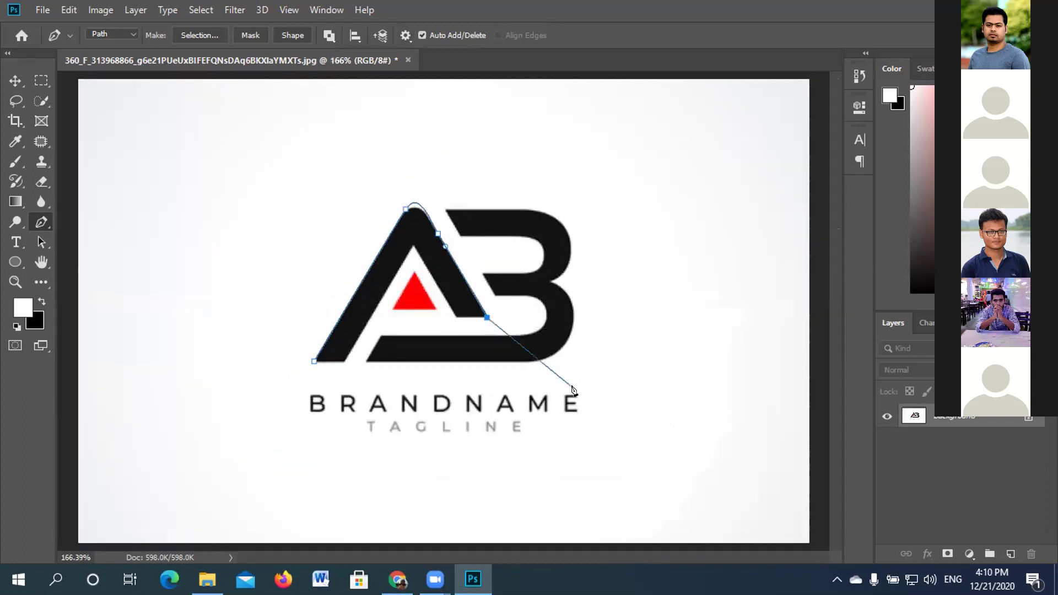
{"action": "left_click", "coordinate": [14, 82]}
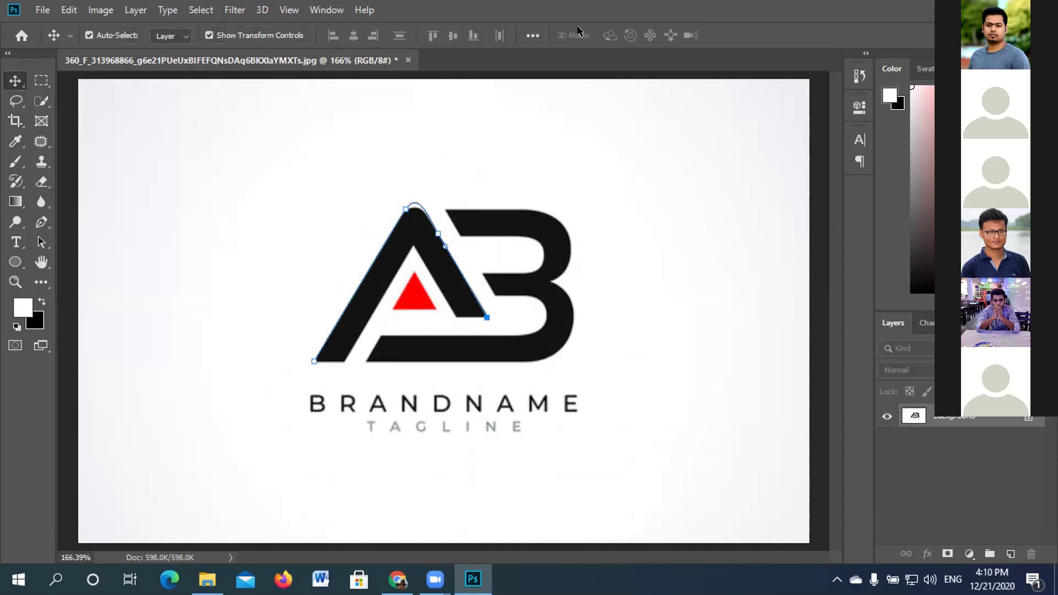
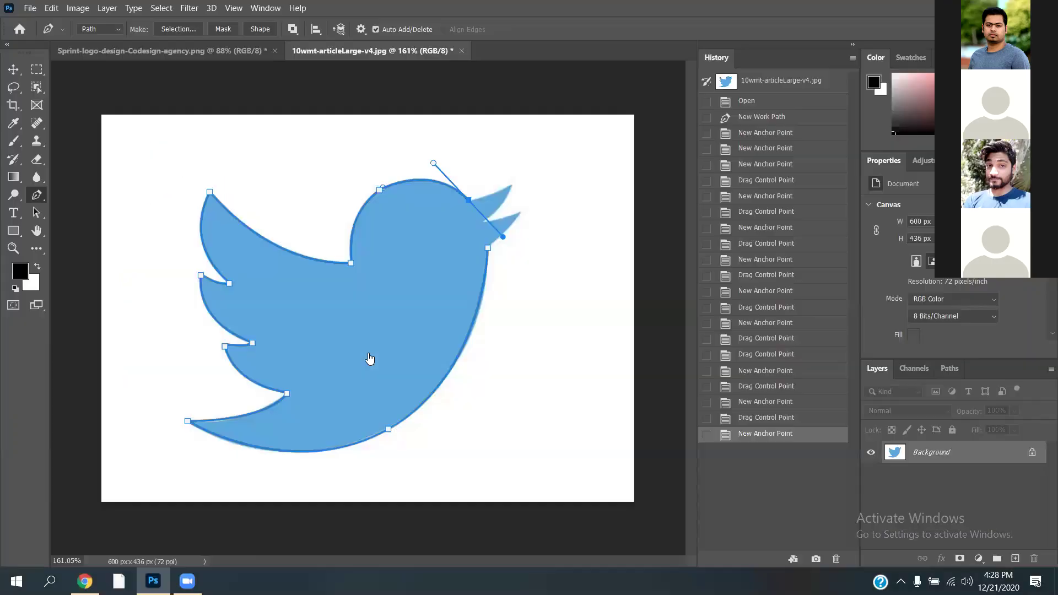
Try to retract the outgoing handle at the Twitter bird's upper beak base and extend the path to the upper beak's tip.
{"action": "left_click_drag", "start_coordinate": [502, 229], "coordinate": [471, 205]}
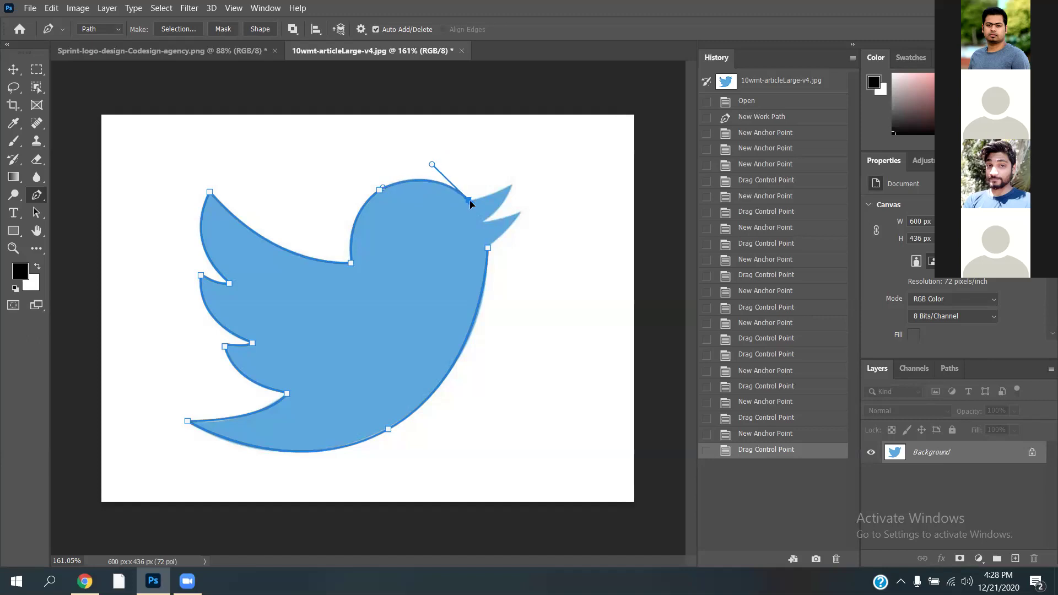
{"action": "left_click_drag", "start_coordinate": [471, 205], "coordinate": [498, 198]}
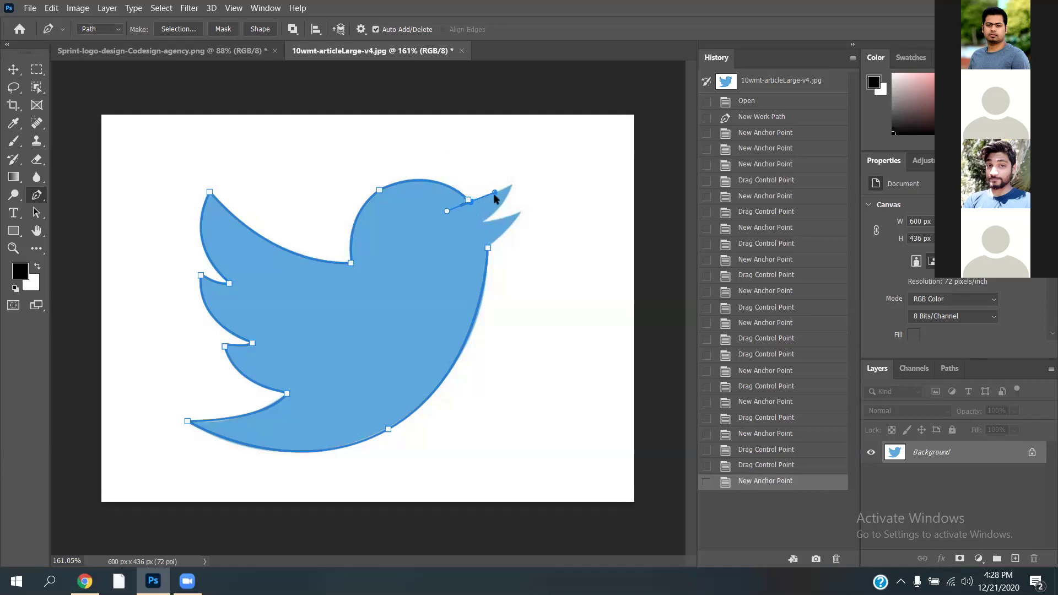
{"action": "key", "text": "ctrl+z"}
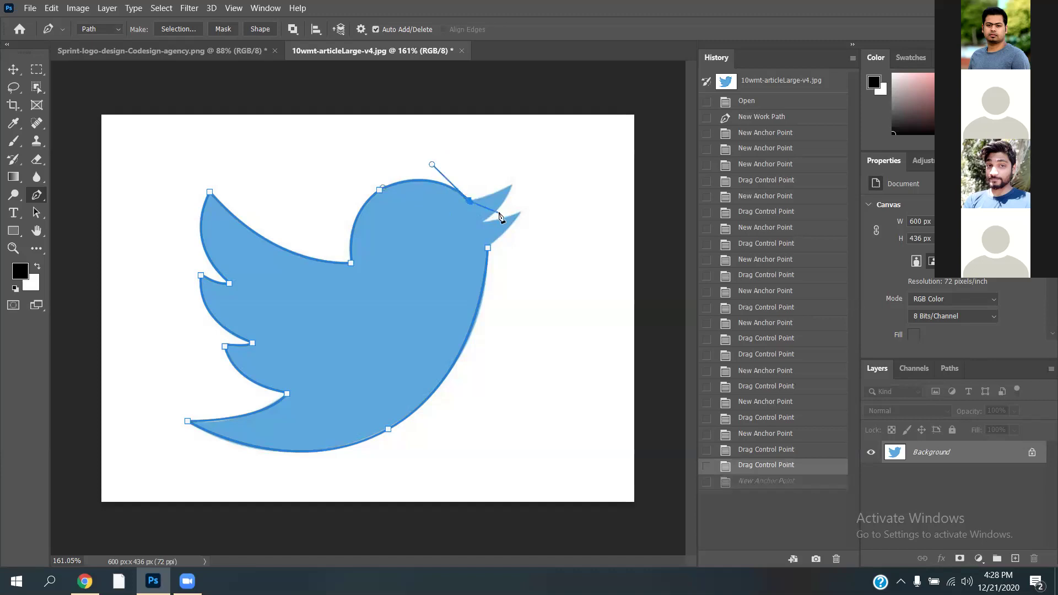
{"action": "left_click", "coordinate": [512, 188]}
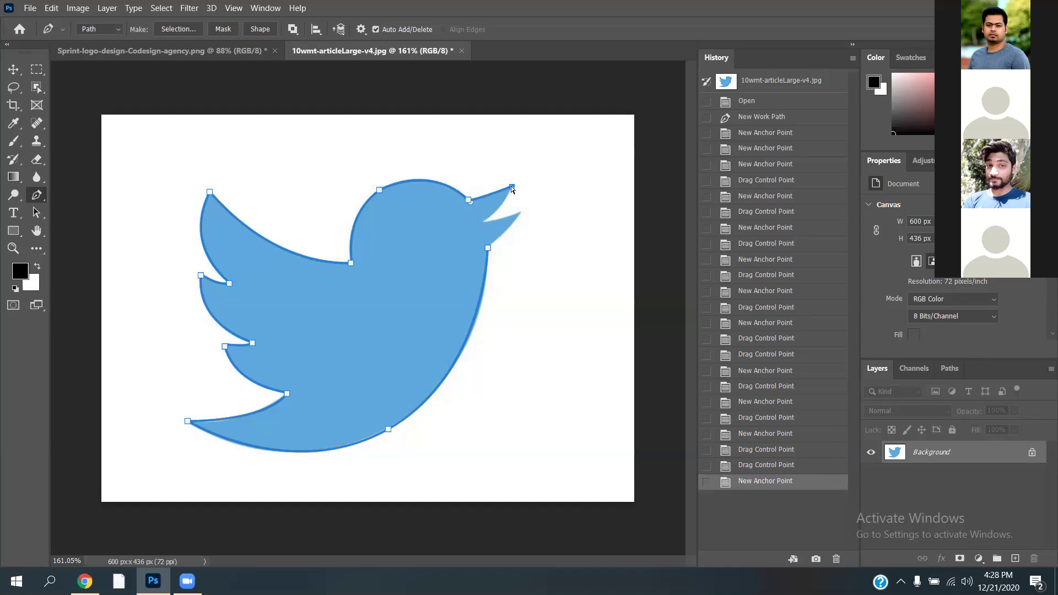
{"action": "key", "text": "ctrl+z"}
{"action": "left_click", "coordinate": [512, 188]}
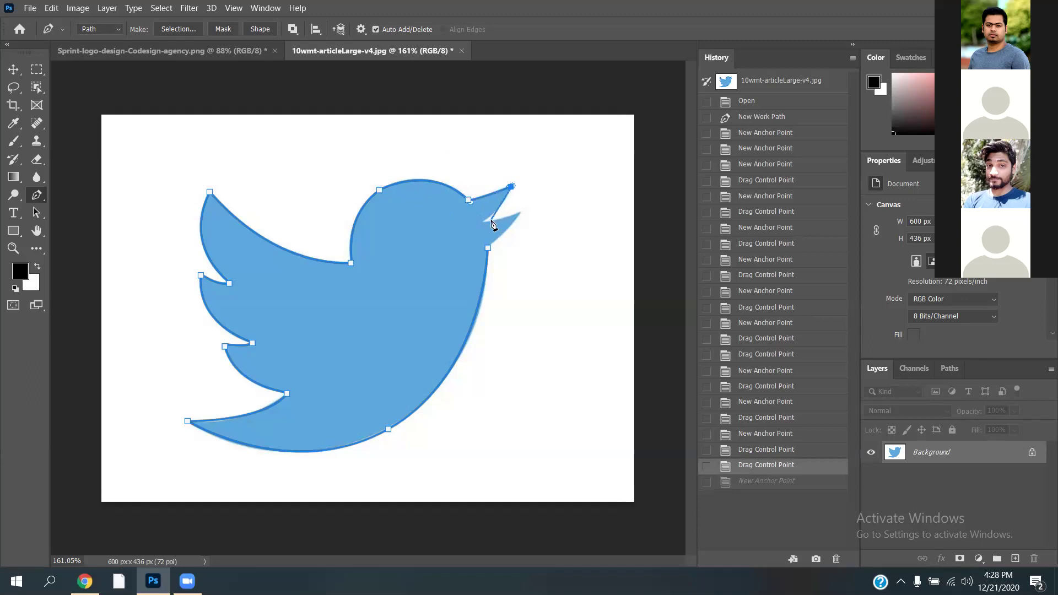
{"action": "key", "text": "ctrl+shift+z"}
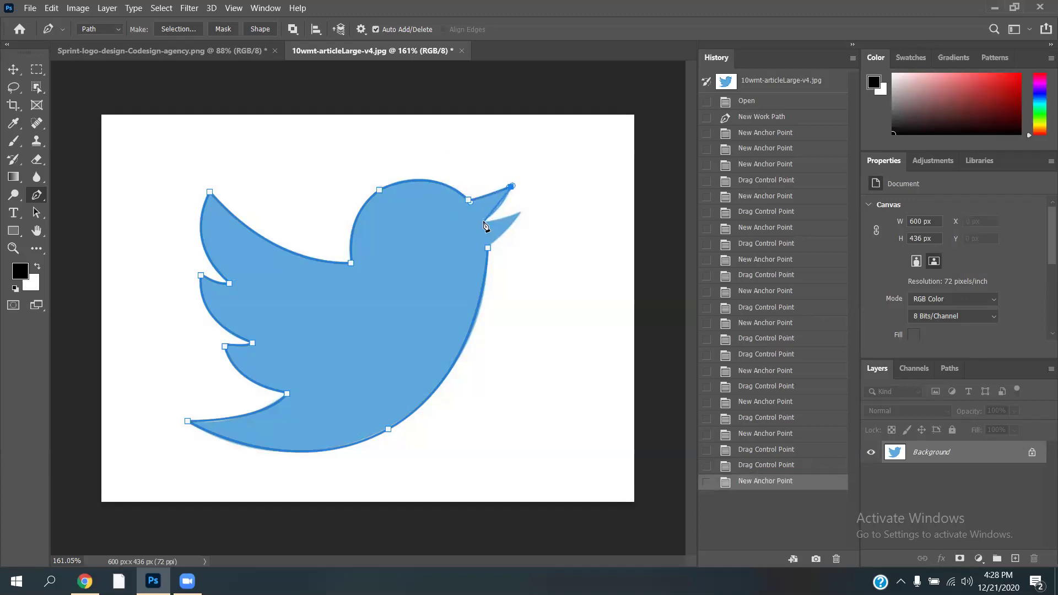
Try to add an anchor in the notch between the beak halves, and undo the beak tracing back to the anchor at the upper beak's base.
{"action": "left_click", "coordinate": [482, 220], "text": "ctrl"}
{"action": "left_click_drag", "start_coordinate": [481, 221], "coordinate": [477, 225]}
{"action": "left_click_drag", "start_coordinate": [477, 225], "coordinate": [480, 222]}
{"action": "left_click", "coordinate": [516, 220]}
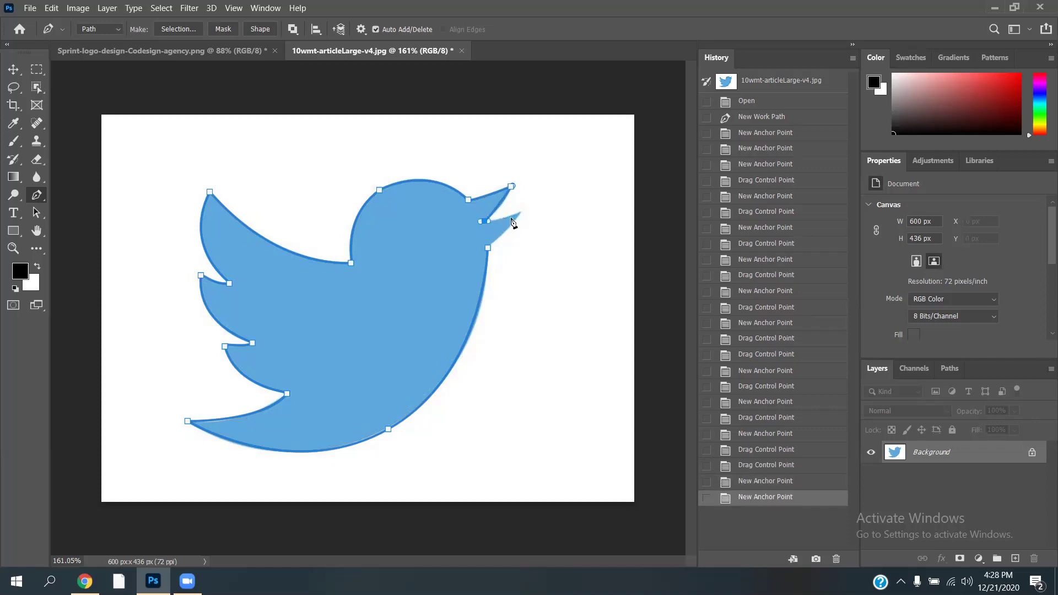
{"action": "key", "text": "ctrl+z"}
{"action": "key", "text": "ctrl+z"}
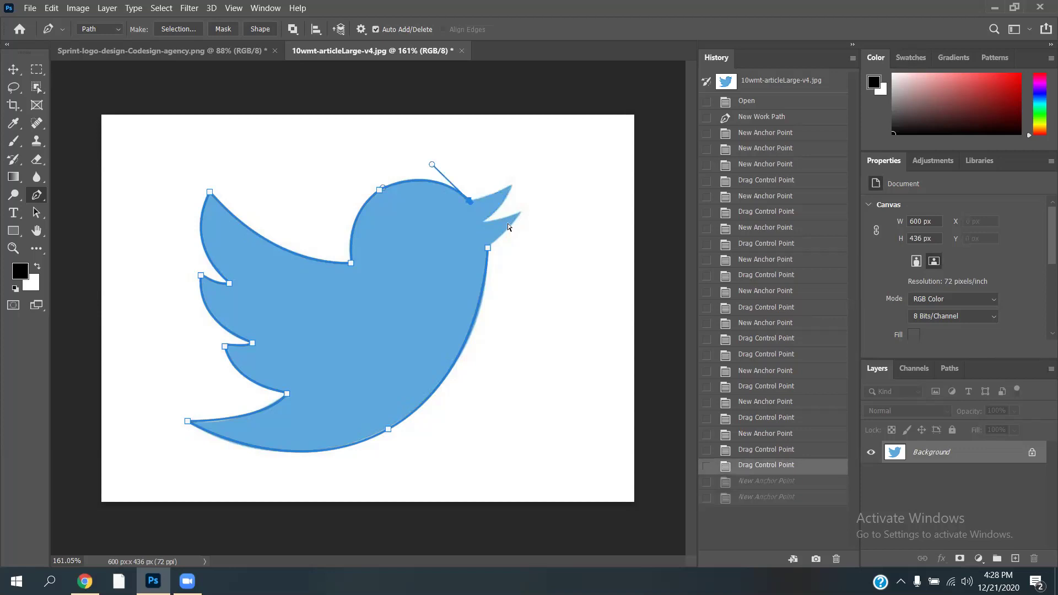
{"action": "key", "text": "ctrl+z"}
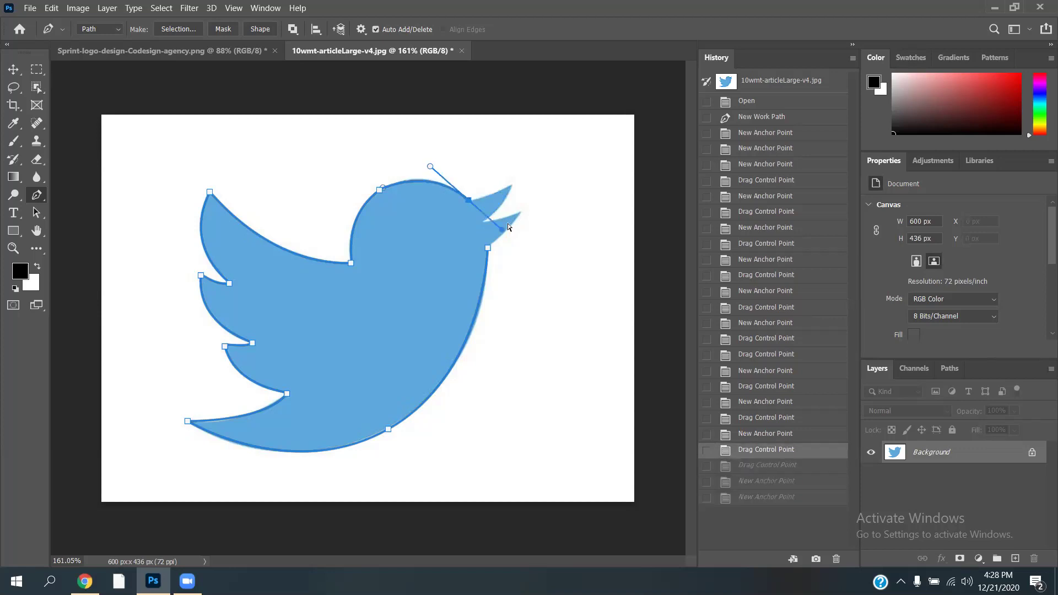
{"action": "key", "text": "ctrl+z"}
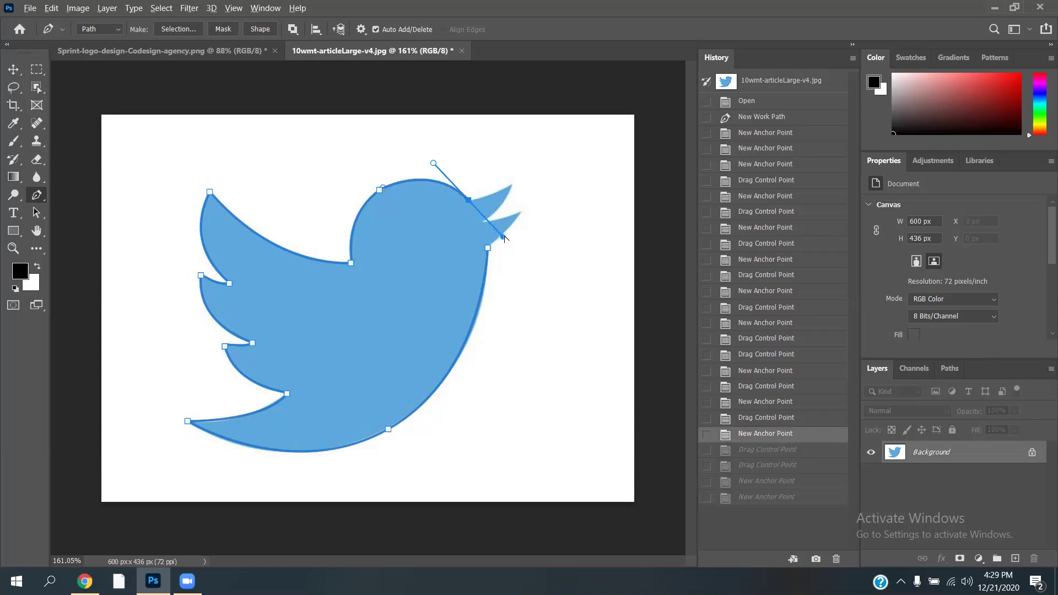
Turn the upper beak's base anchor into a corner aimed along the beak and add a curved anchor with a downward outgoing handle at its tip.
{"action": "left_click_drag", "start_coordinate": [504, 238], "coordinate": [469, 201]}
{"action": "left_click_drag", "start_coordinate": [468, 202], "coordinate": [484, 192]}
{"action": "left_click_drag", "start_coordinate": [484, 191], "coordinate": [485, 192]}
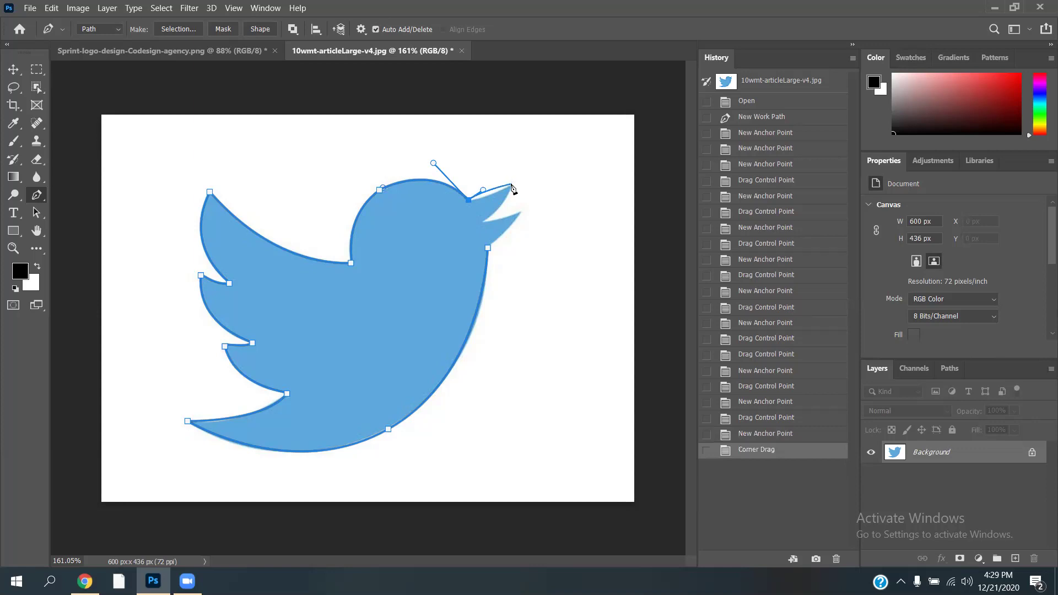
{"action": "left_click_drag", "start_coordinate": [511, 184], "coordinate": [503, 206]}
{"action": "left_click", "coordinate": [511, 190]}
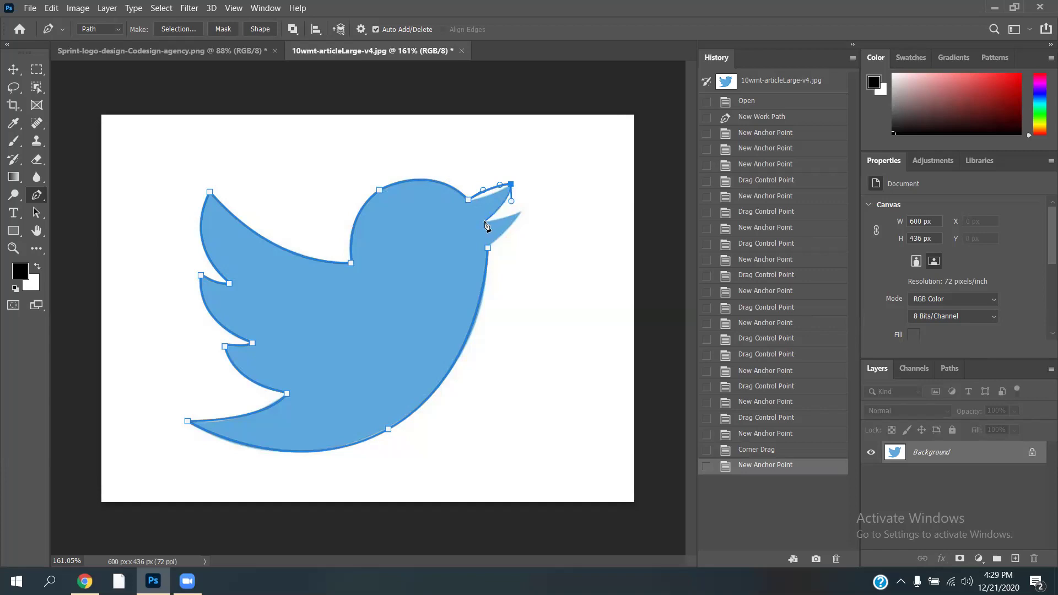
Trace the upper beak's underside to a curved anchor in the notch between the beak halves, replacing the straight-handled attempts there.
{"action": "left_click", "coordinate": [484, 222]}
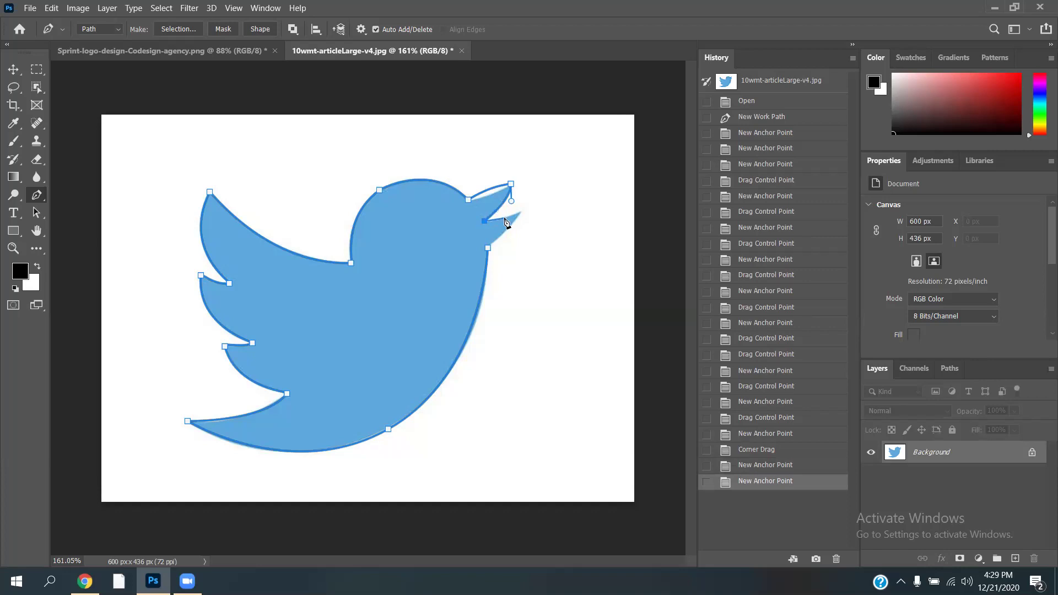
{"action": "key", "text": "ctrl+z"}
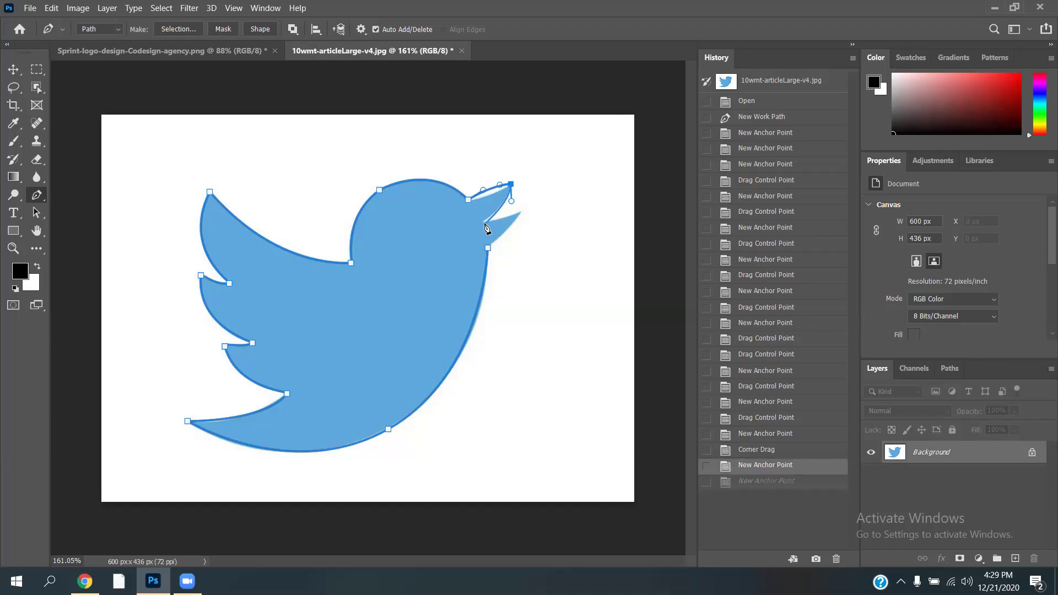
{"action": "left_click", "coordinate": [485, 221]}
{"action": "mouse_move", "coordinate": [487, 222]}
{"action": "left_mouse_down"}
{"action": "mouse_move", "coordinate": [506, 197]}
{"action": "mouse_move", "coordinate": [515, 218]}
{"action": "mouse_move", "coordinate": [511, 199]}
{"action": "mouse_move", "coordinate": [497, 215]}
{"action": "left_mouse_up"}
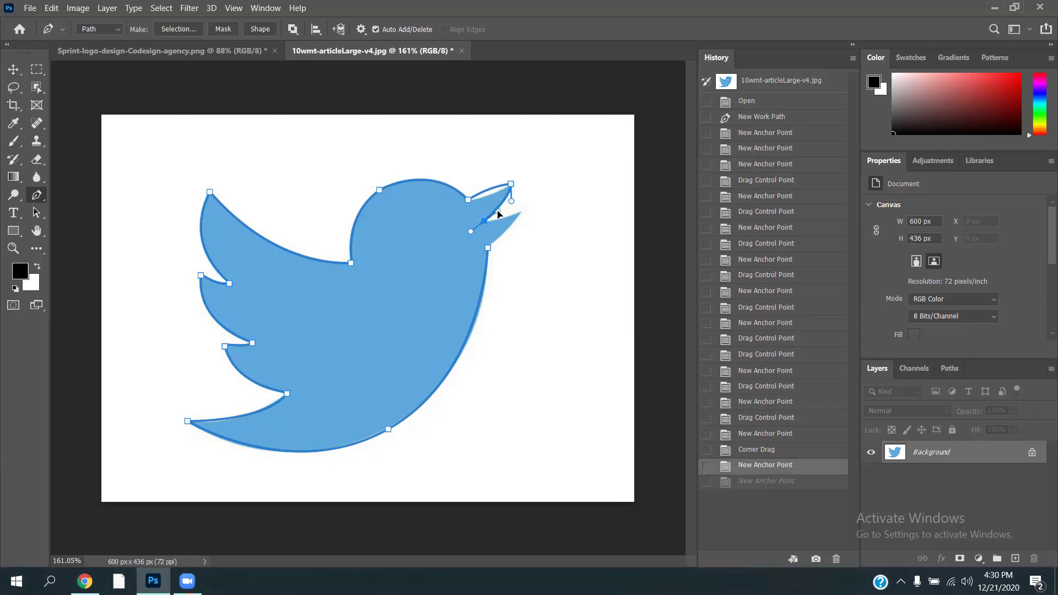
{"action": "left_click_drag", "start_coordinate": [497, 215], "coordinate": [497, 217]}
{"action": "key", "text": "ctrl+z"}
{"action": "mouse_move", "coordinate": [484, 222]}
{"action": "left_mouse_down"}
{"action": "mouse_move", "coordinate": [492, 232]}
{"action": "mouse_move", "coordinate": [485, 226]}
{"action": "mouse_move", "coordinate": [499, 211]}
{"action": "mouse_move", "coordinate": [498, 223]}
{"action": "mouse_move", "coordinate": [475, 234]}
{"action": "left_mouse_up"}
{"action": "left_click", "coordinate": [483, 223]}
{"action": "key", "text": "ctrl+shift+z"}
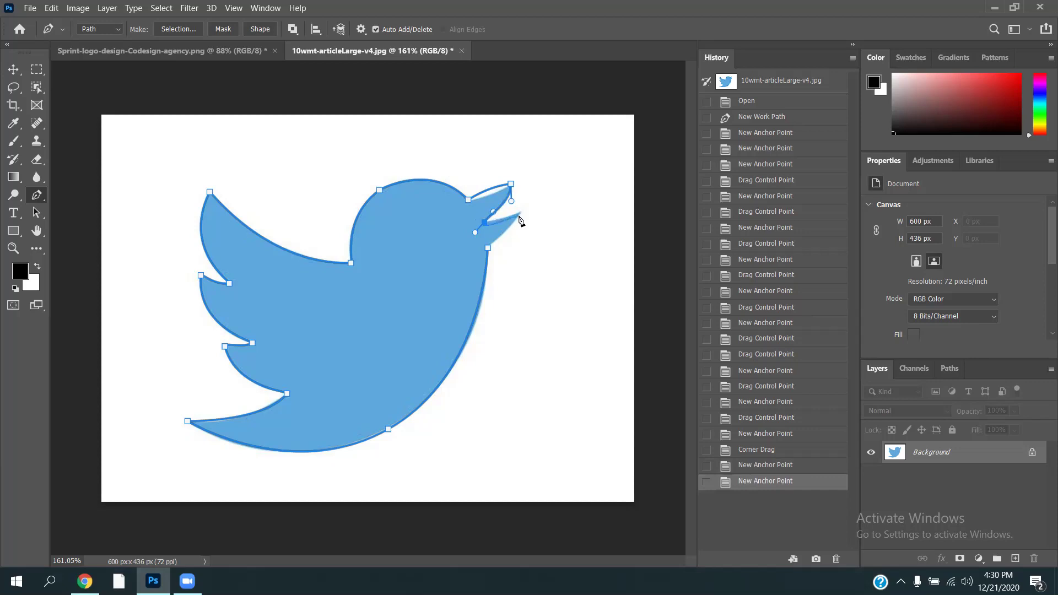
Try to add a curved anchor at the lower beak's tip, and undo it.
{"action": "left_click_drag", "start_coordinate": [521, 212], "coordinate": [519, 213]}
{"action": "mouse_move", "coordinate": [488, 249]}
{"action": "left_mouse_down"}
{"action": "mouse_move", "coordinate": [513, 242]}
{"action": "mouse_move", "coordinate": [496, 250]}
{"action": "mouse_move", "coordinate": [496, 240]}
{"action": "mouse_move", "coordinate": [506, 247]}
{"action": "left_mouse_up"}
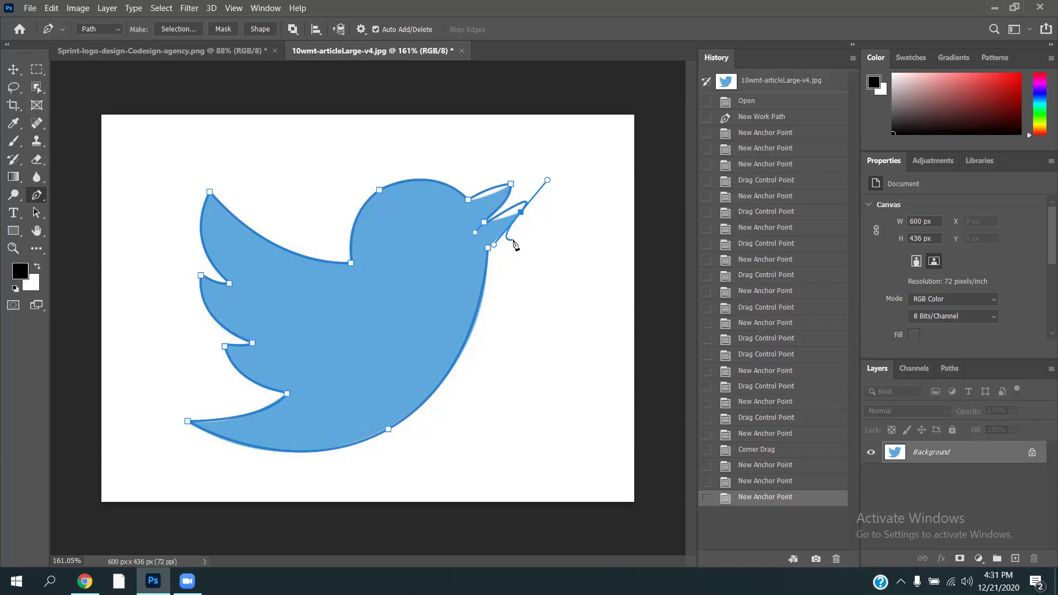
{"action": "key", "text": "ctrl+z"}
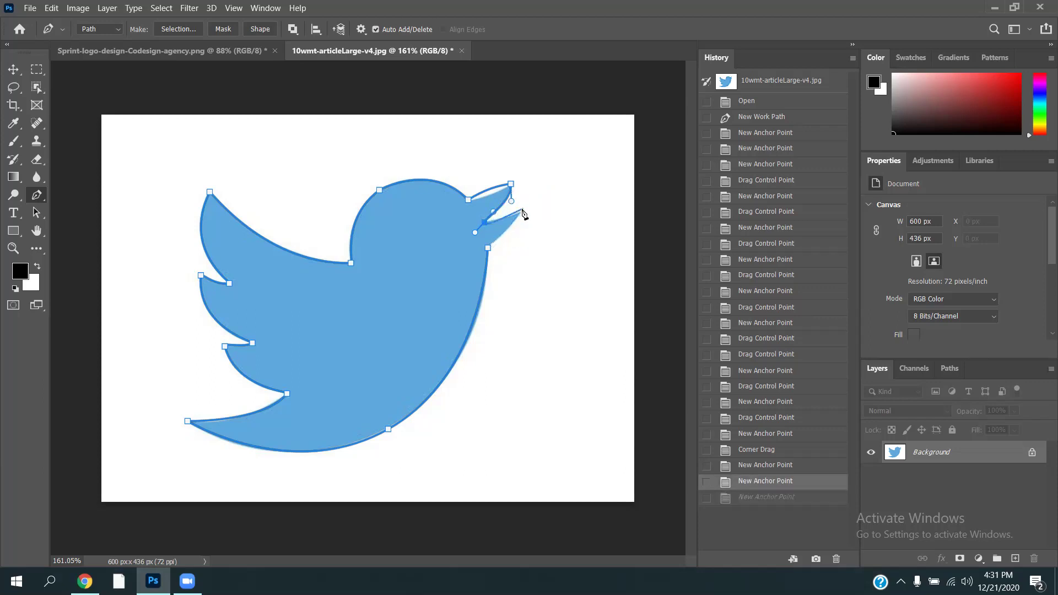
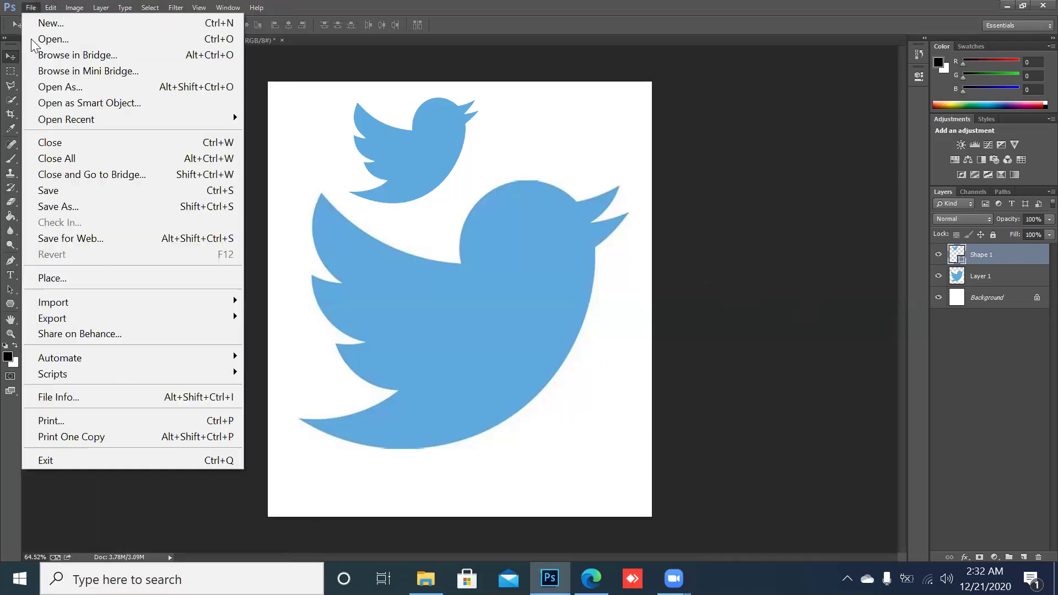
Open the maxresdefault image with the green circle and wave logo and convert its locked Background into a normal layer.
{"action": "left_click", "coordinate": [31, 38]}
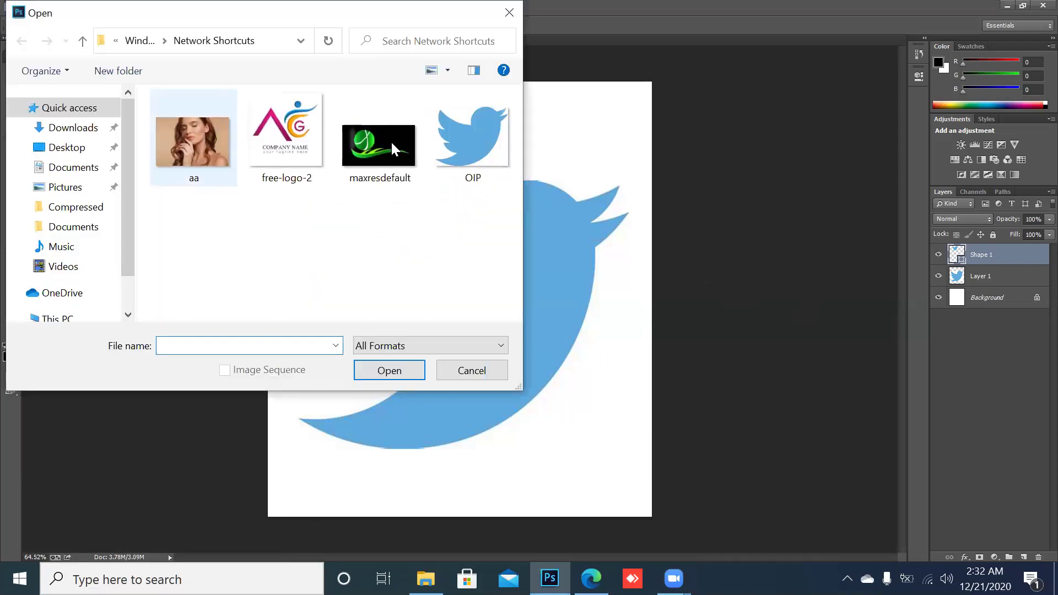
{"action": "left_click", "coordinate": [379, 147]}
{"action": "left_click", "coordinate": [379, 370]}
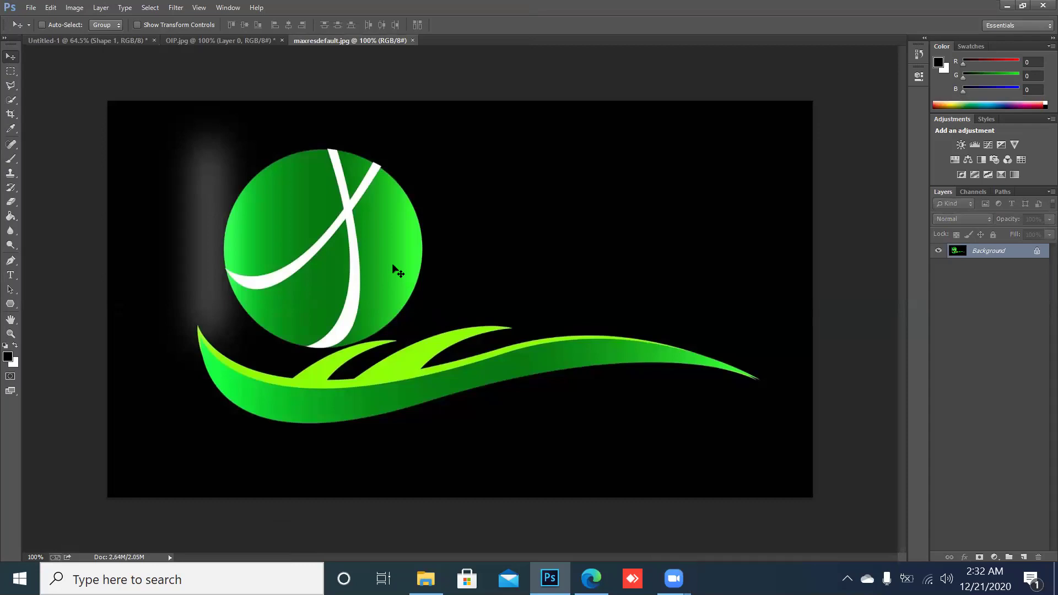
{"action": "scroll", "coordinate": [398, 271], "scroll_direction": "up", "scroll_amount": 2}
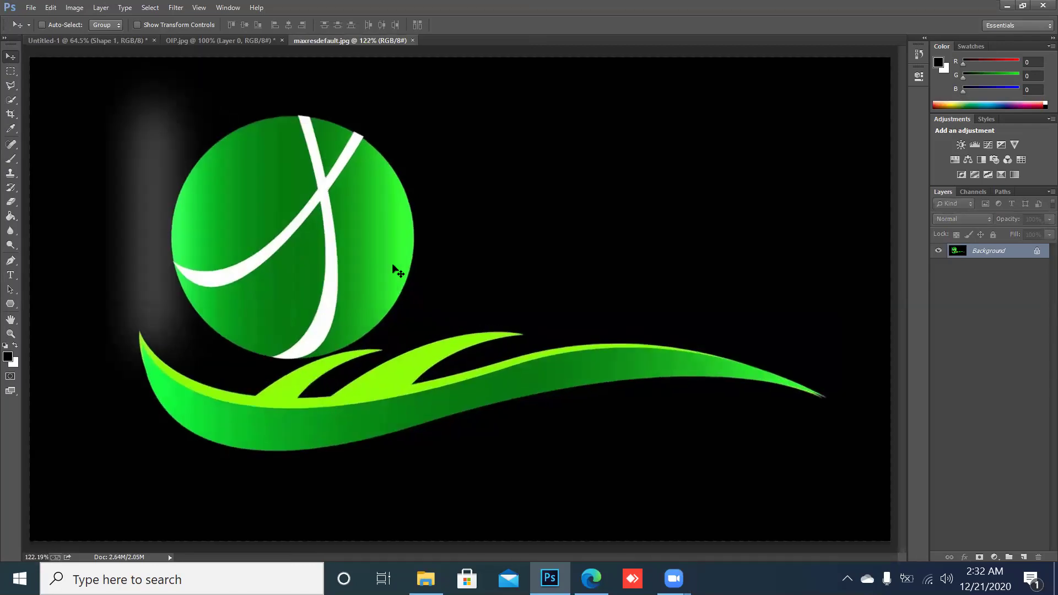
{"action": "double_click", "coordinate": [1036, 252]}
{"action": "left_click", "coordinate": [606, 183]}
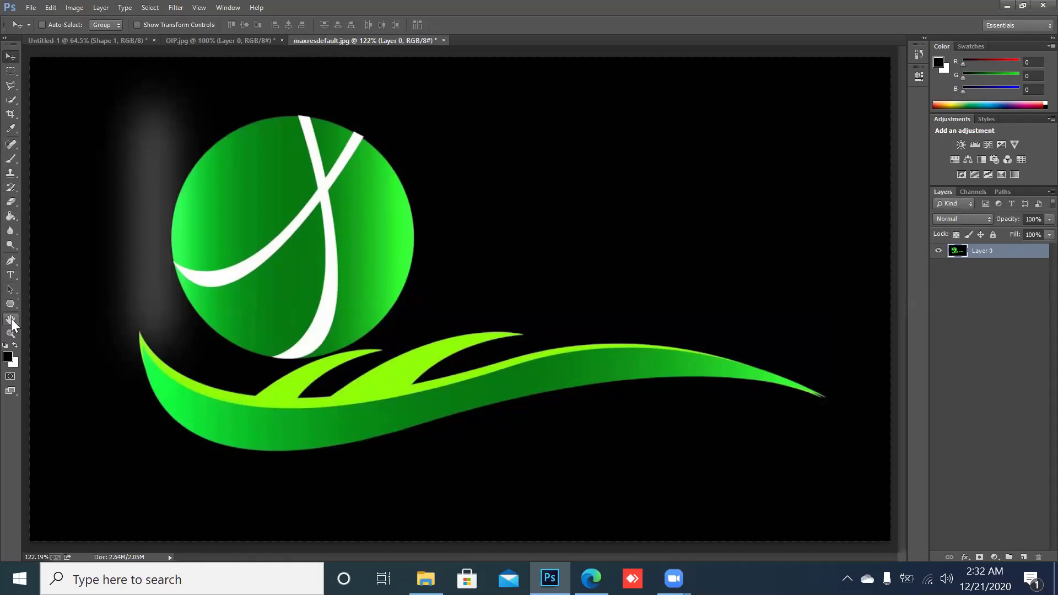
Start a Pen tool path around the green circle with curved anchors at its leftmost, top and rightmost points.
{"action": "left_click", "coordinate": [10, 260]}
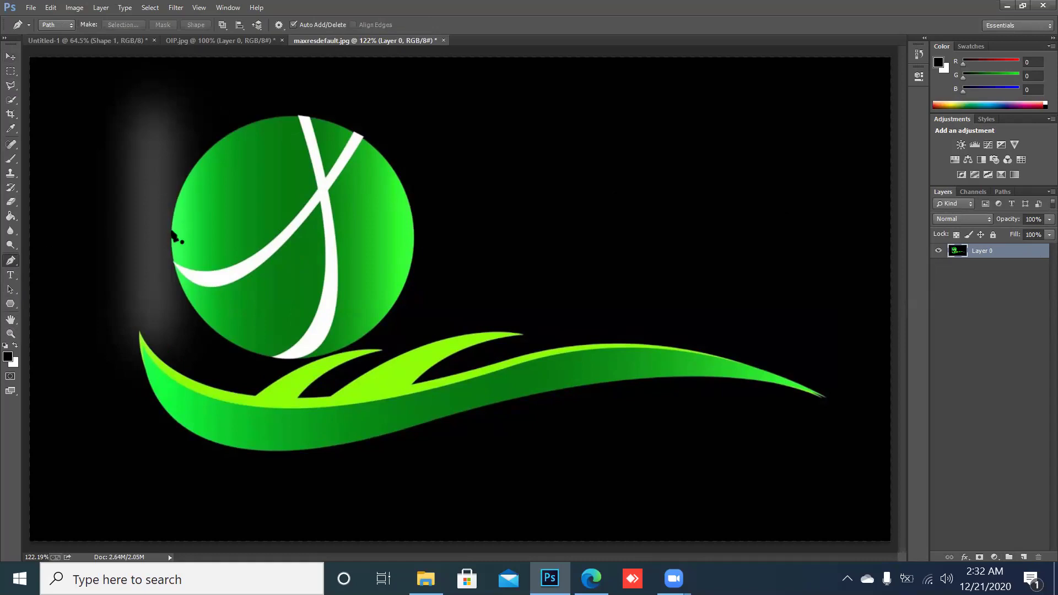
{"action": "scroll", "coordinate": [173, 233], "scroll_direction": "up", "scroll_amount": 5}
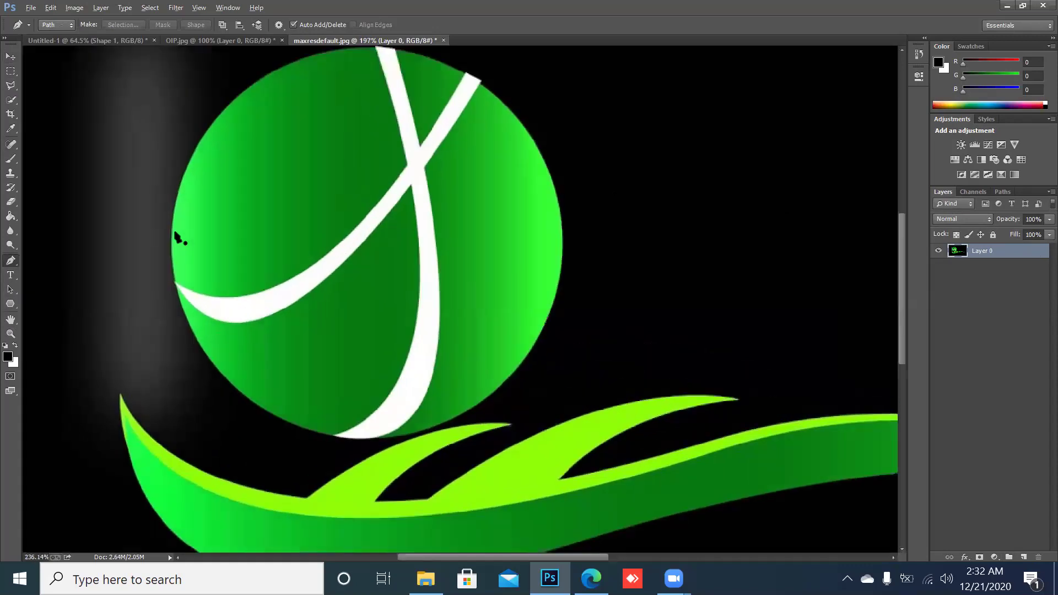
{"action": "scroll", "coordinate": [178, 238], "scroll_direction": "down", "scroll_amount": 5}
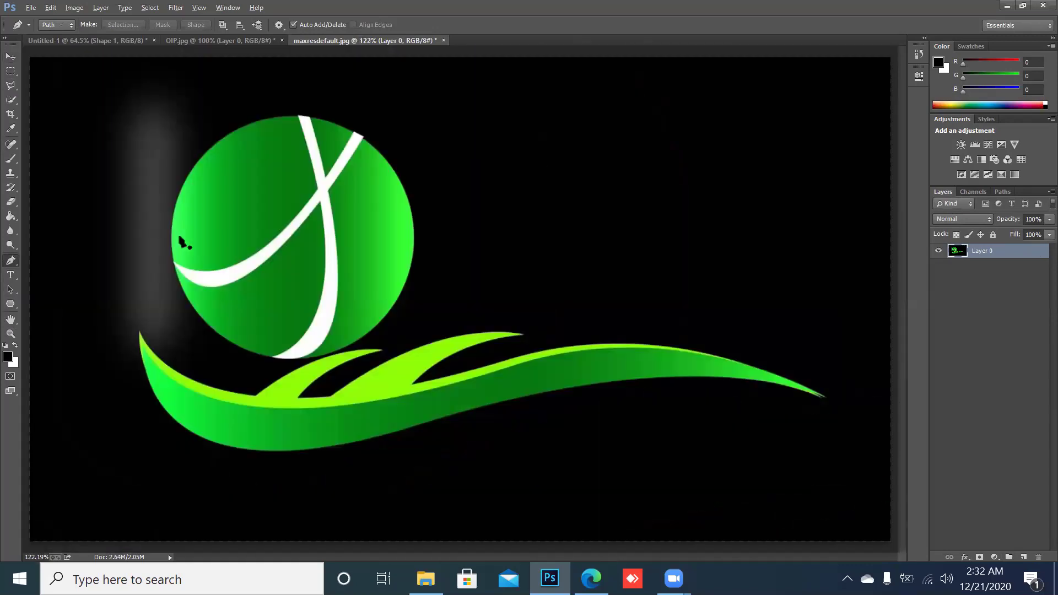
{"action": "scroll", "coordinate": [182, 243], "scroll_direction": "up", "scroll_amount": 2}
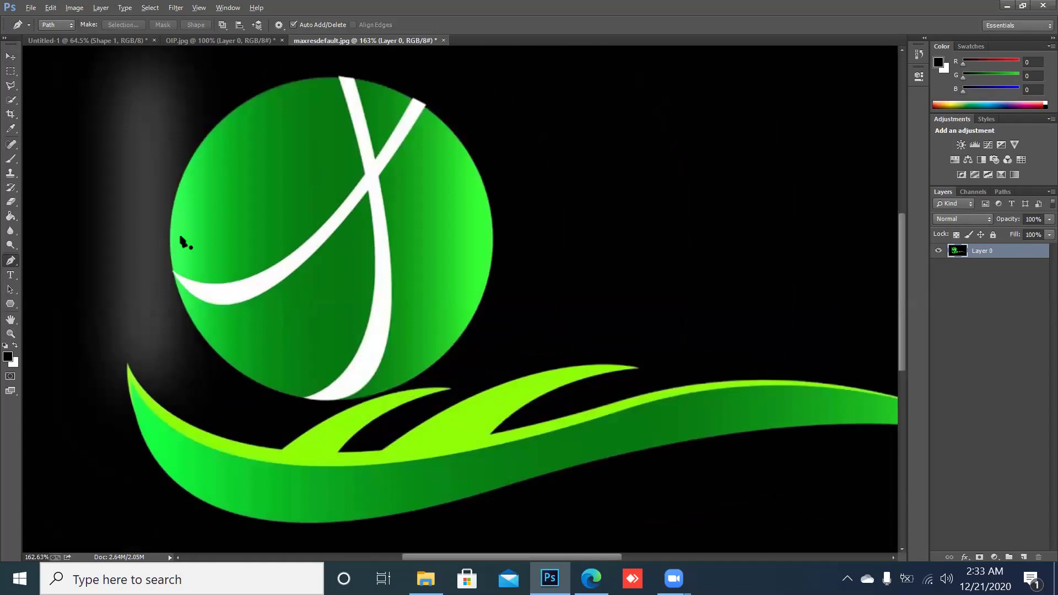
{"action": "scroll", "coordinate": [183, 243], "scroll_direction": "down", "scroll_amount": 2}
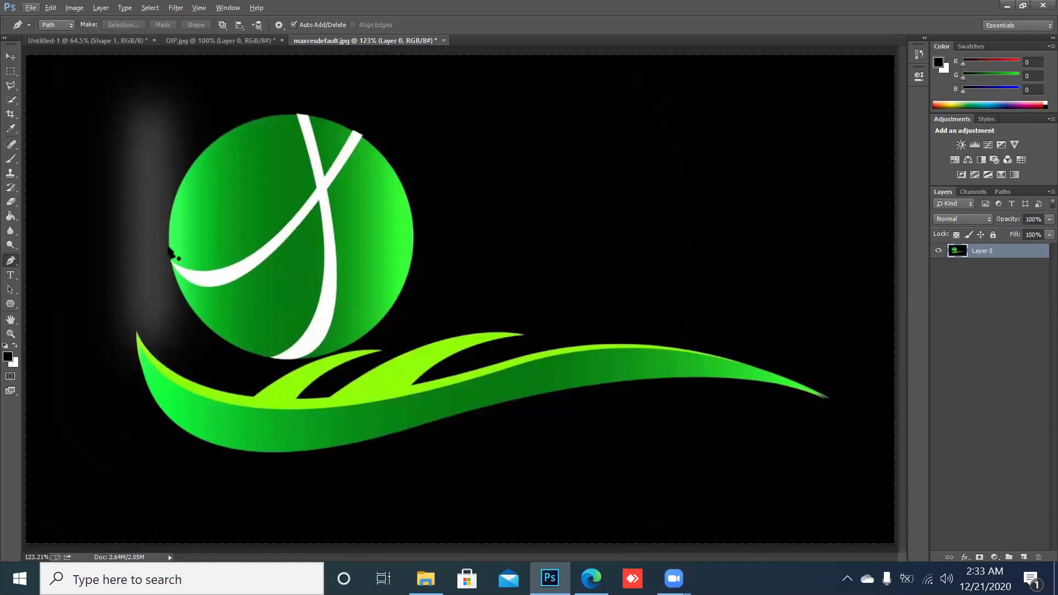
{"action": "left_click_drag", "start_coordinate": [169, 248], "coordinate": [170, 150]}
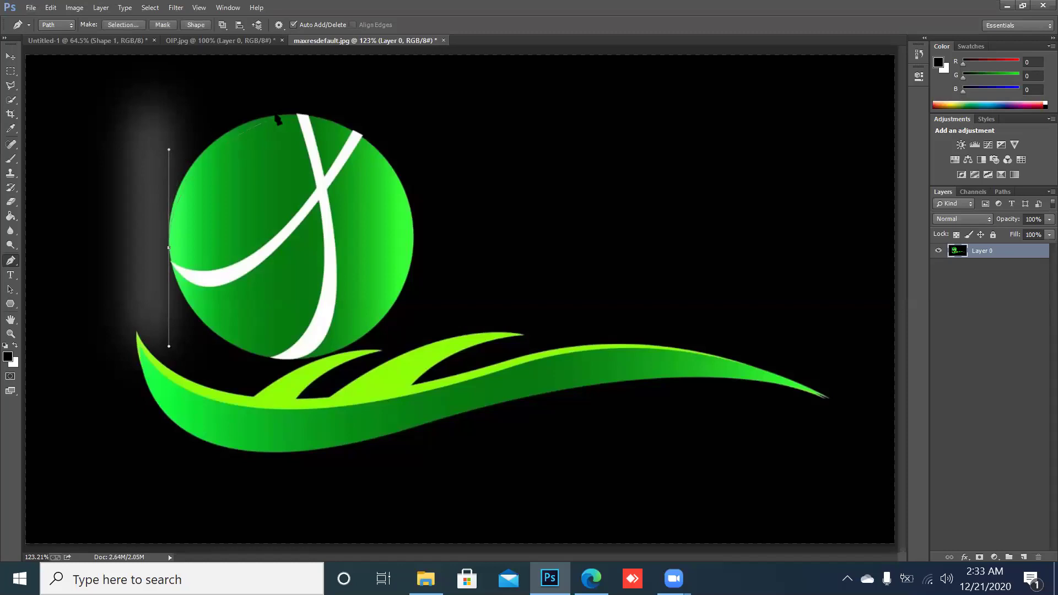
{"action": "left_click_drag", "start_coordinate": [286, 114], "coordinate": [330, 123]}
{"action": "left_click_drag", "start_coordinate": [413, 238], "coordinate": [414, 332]}
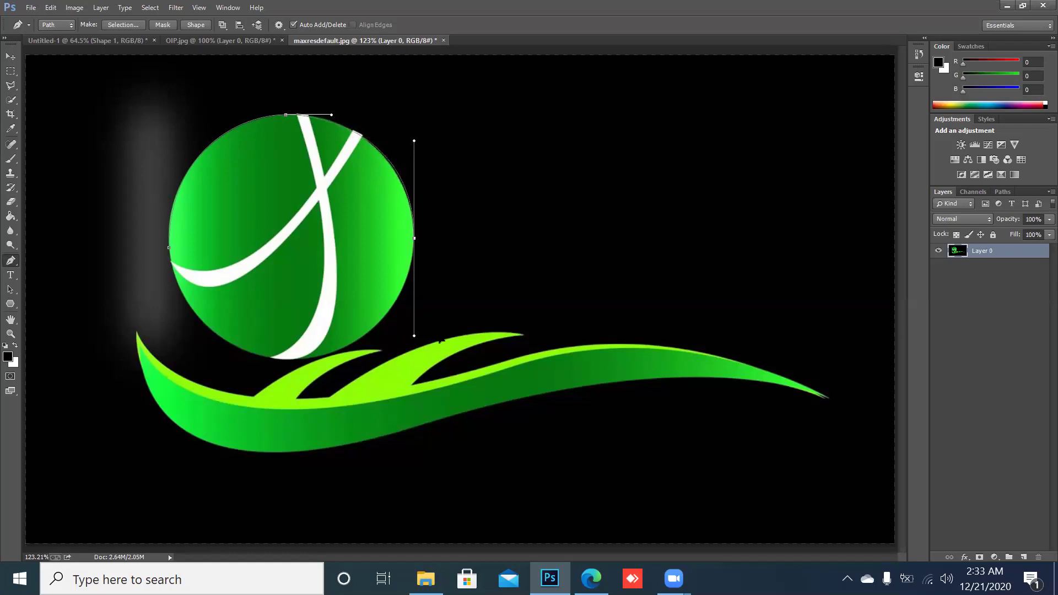
Add a curved anchor at the circle's lowest point and close the path at its leftmost anchor.
{"action": "left_click_drag", "start_coordinate": [441, 340], "coordinate": [439, 344]}
{"action": "left_click_drag", "start_coordinate": [291, 361], "coordinate": [256, 363]}
{"action": "left_click", "coordinate": [291, 360]}
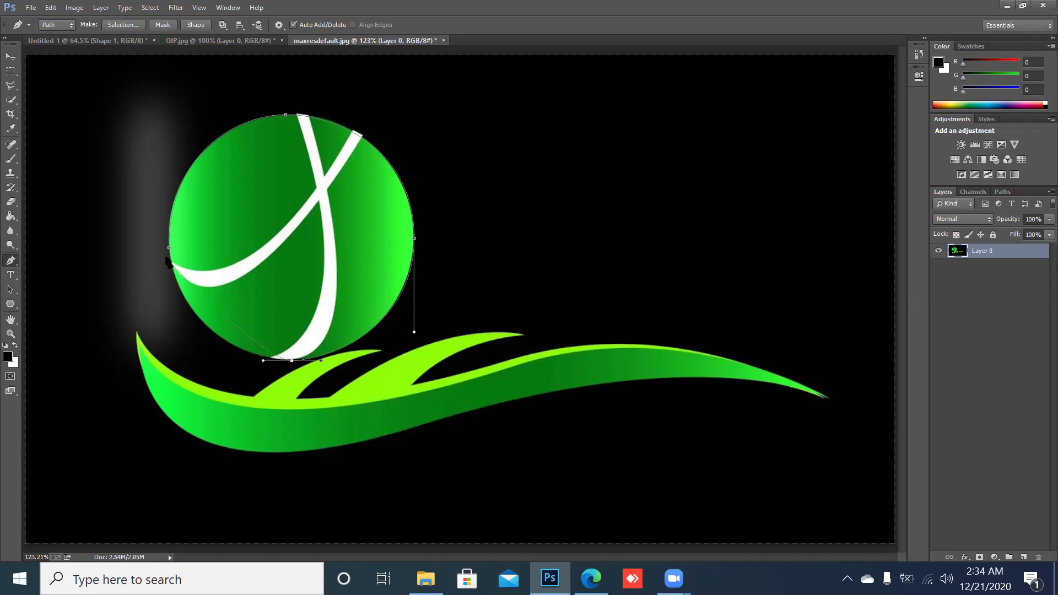
{"action": "left_click_drag", "start_coordinate": [169, 248], "coordinate": [174, 149]}
Adjust both direction handles of the circle path's leftmost anchor so the curves follow the circle's edge.
{"action": "left_click", "coordinate": [172, 214], "text": "ctrl"}
{"action": "left_click", "coordinate": [169, 248], "text": "ctrl"}
{"action": "left_click", "coordinate": [171, 336], "text": "ctrl"}
{"action": "left_click", "coordinate": [171, 328], "text": "ctrl"}
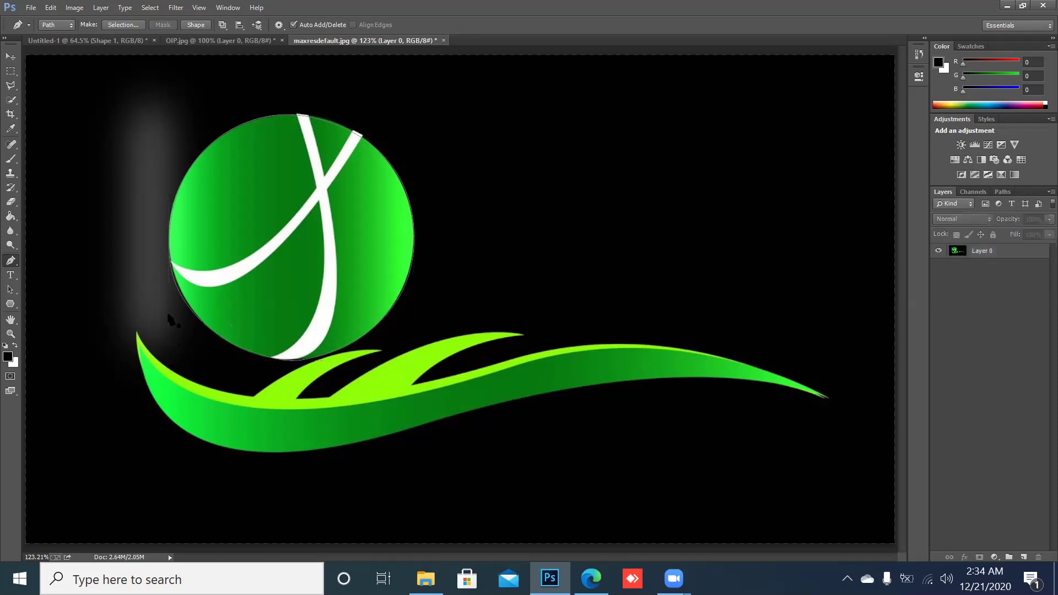
{"action": "left_click", "coordinate": [169, 255], "text": "ctrl"}
{"action": "mouse_move", "coordinate": [169, 330]}
{"action": "left_mouse_down"}
{"action": "mouse_move", "coordinate": [162, 315]}
{"action": "mouse_move", "coordinate": [180, 344]}
{"action": "left_mouse_up"}
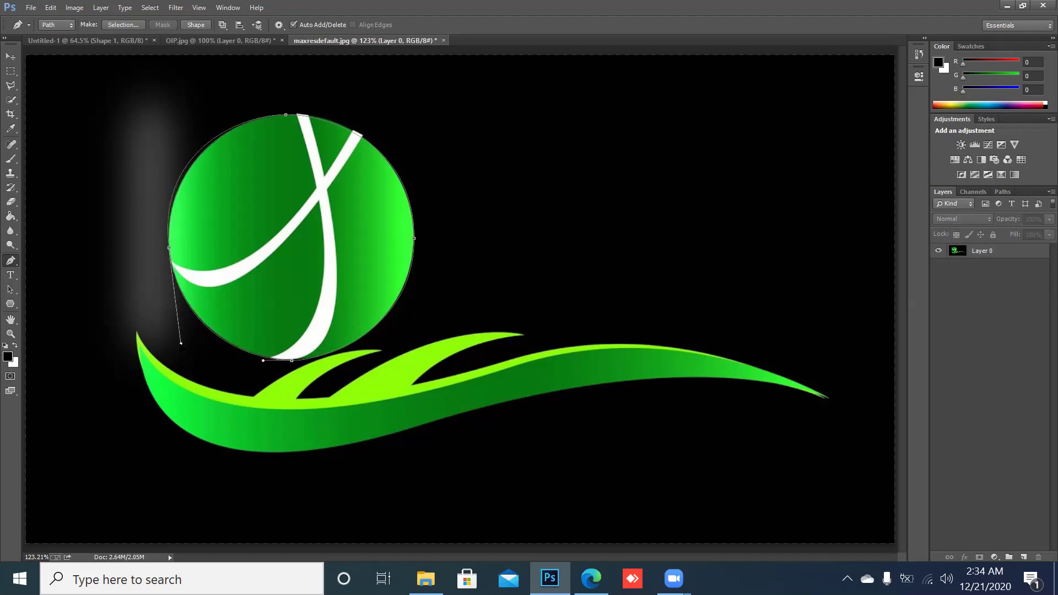
{"action": "left_click_drag", "start_coordinate": [180, 342], "coordinate": [177, 341]}
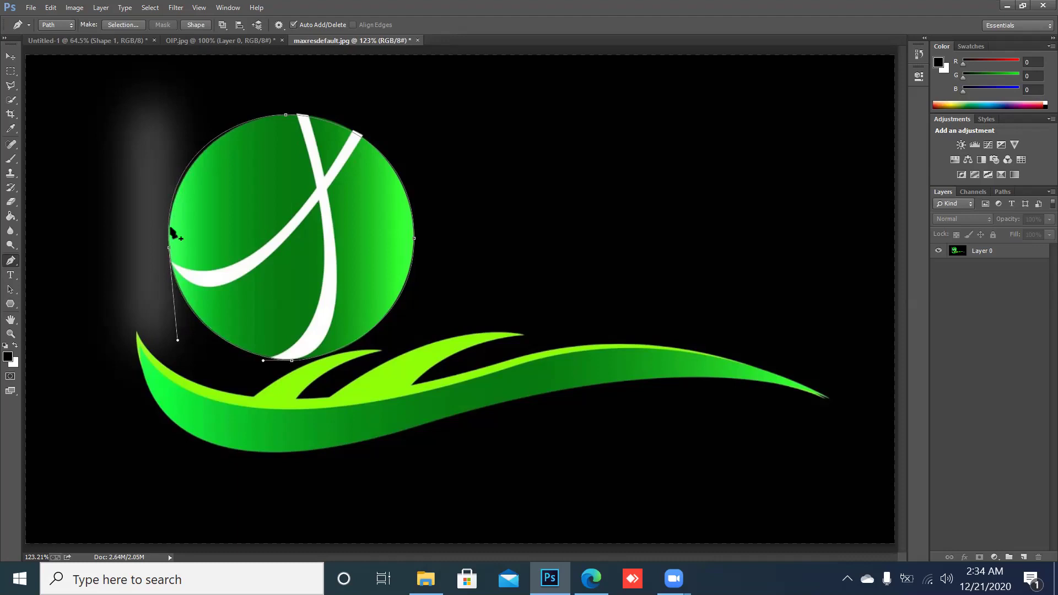
{"action": "left_click_drag", "start_coordinate": [171, 227], "coordinate": [162, 160]}
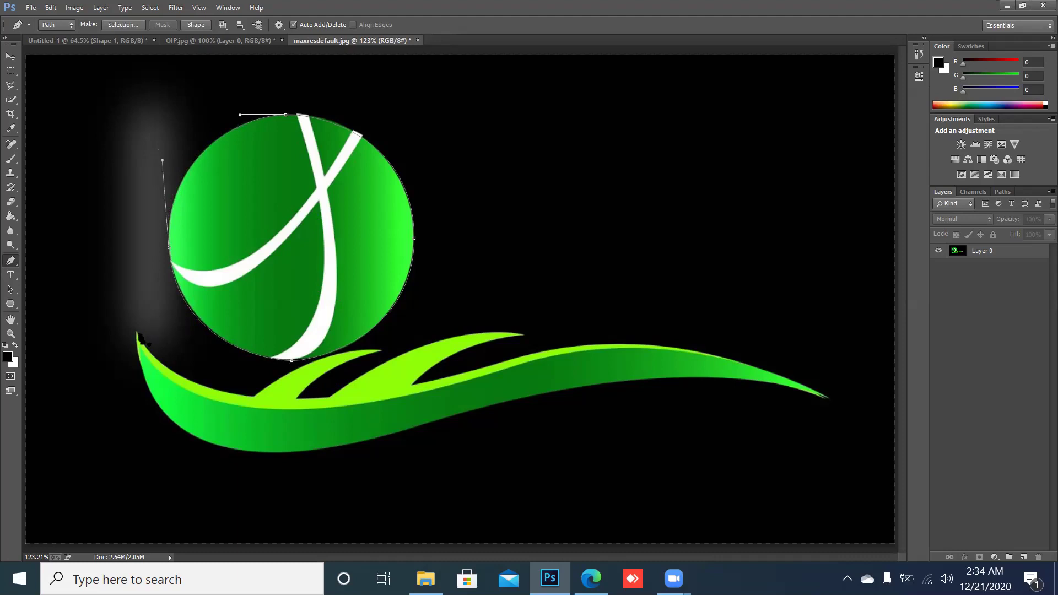
Start a path at the wave's pointed left tip and trace around its belly to a curved anchor on the lower edge.
{"action": "scroll", "coordinate": [142, 342], "scroll_direction": "up", "scroll_amount": 5}
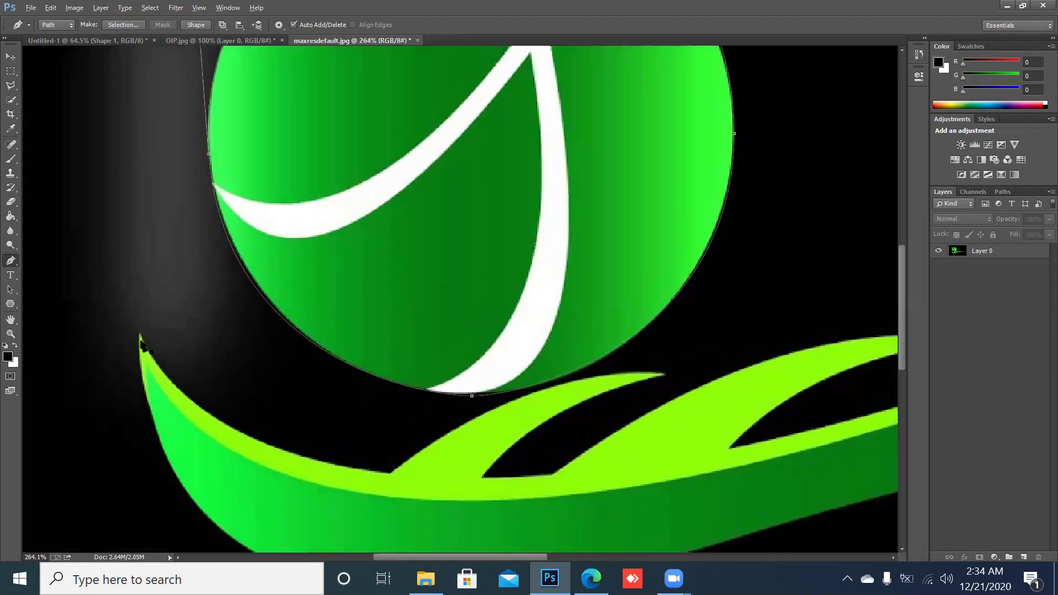
{"action": "scroll", "coordinate": [142, 344], "scroll_direction": "up", "scroll_amount": 1}
{"action": "scroll", "coordinate": [142, 343], "scroll_direction": "down", "scroll_amount": 2}
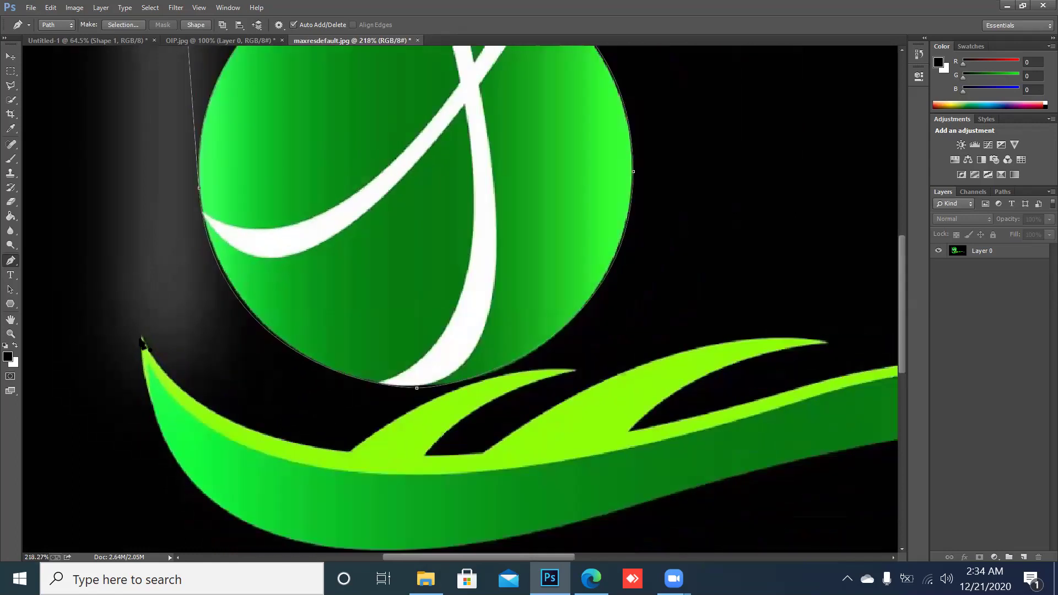
{"action": "left_click_drag", "start_coordinate": [142, 337], "coordinate": [144, 384]}
{"action": "scroll", "coordinate": [177, 391], "scroll_direction": "down", "scroll_amount": 4}
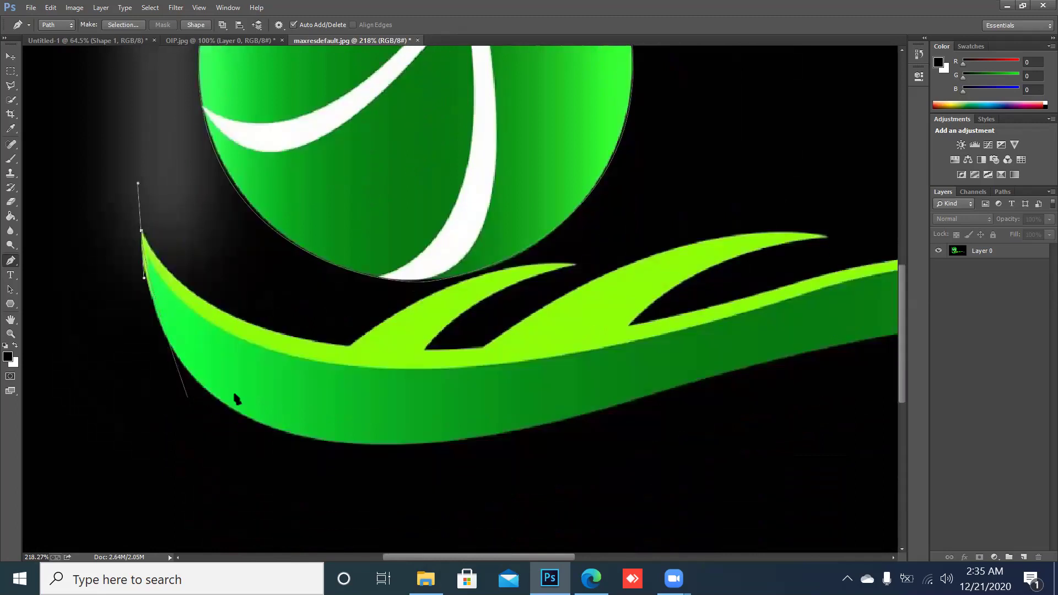
{"action": "scroll", "coordinate": [236, 401], "scroll_direction": "down", "scroll_amount": 1}
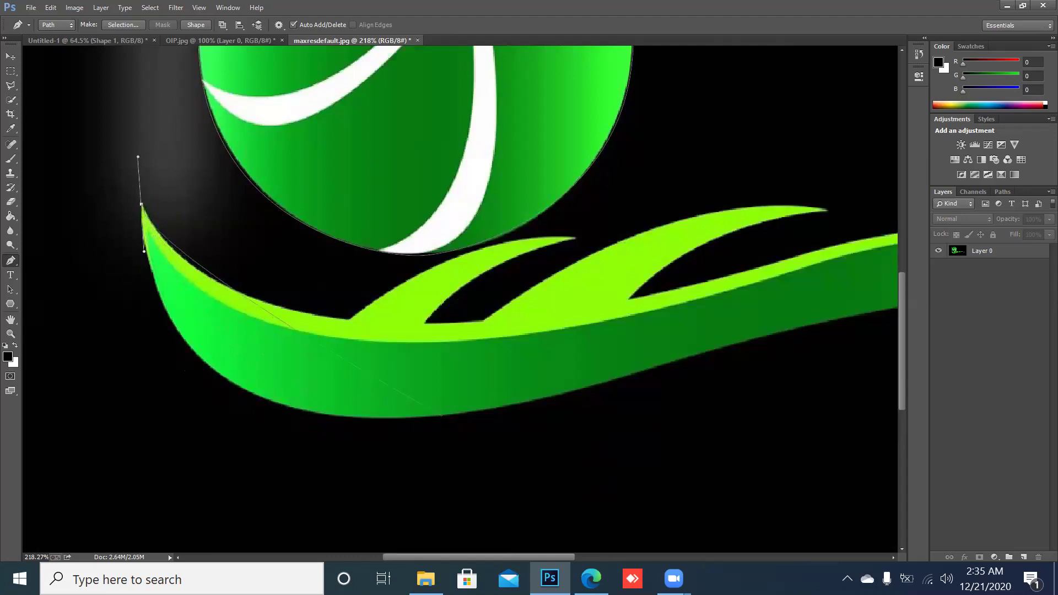
{"action": "left_click_drag", "start_coordinate": [443, 417], "coordinate": [536, 402]}
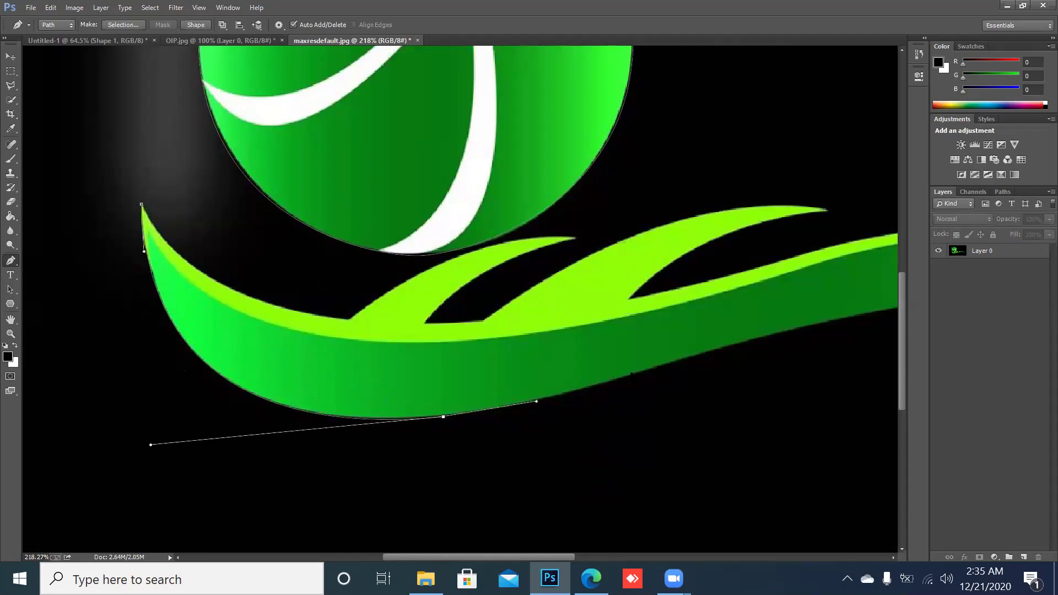
Try to continue the wave's lower edge with anchors beneath the crest and near the tail, and undo them.
{"action": "left_click_drag", "start_coordinate": [535, 554], "coordinate": [619, 537]}
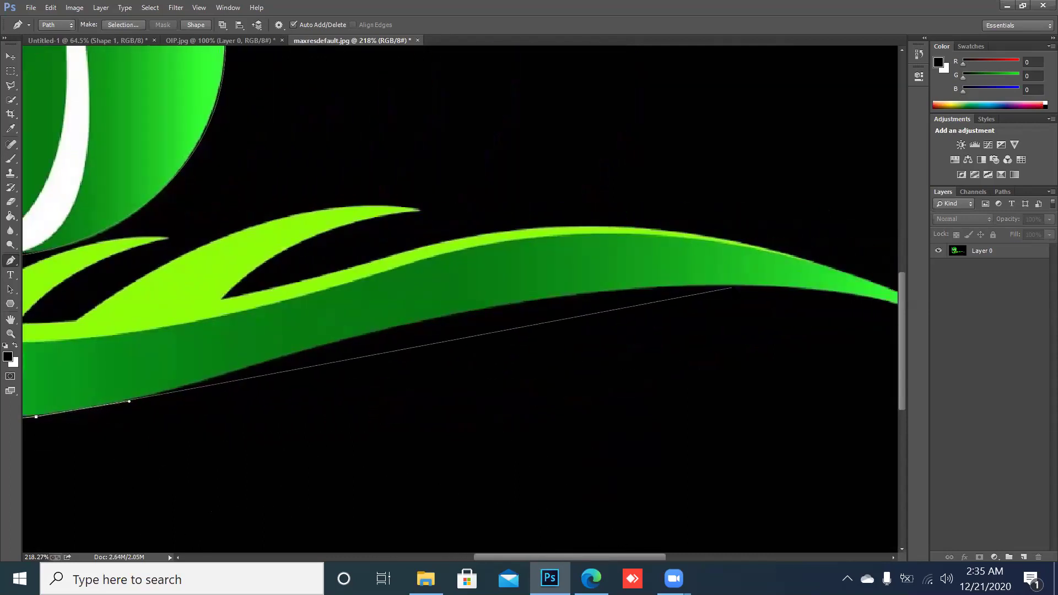
{"action": "left_click_drag", "start_coordinate": [733, 286], "coordinate": [771, 286]}
{"action": "left_click", "coordinate": [890, 300]}
{"action": "key", "text": "ctrl+alt+z"}
{"action": "key", "text": "ctrl+alt+z"}
{"action": "left_click", "coordinate": [129, 401]}
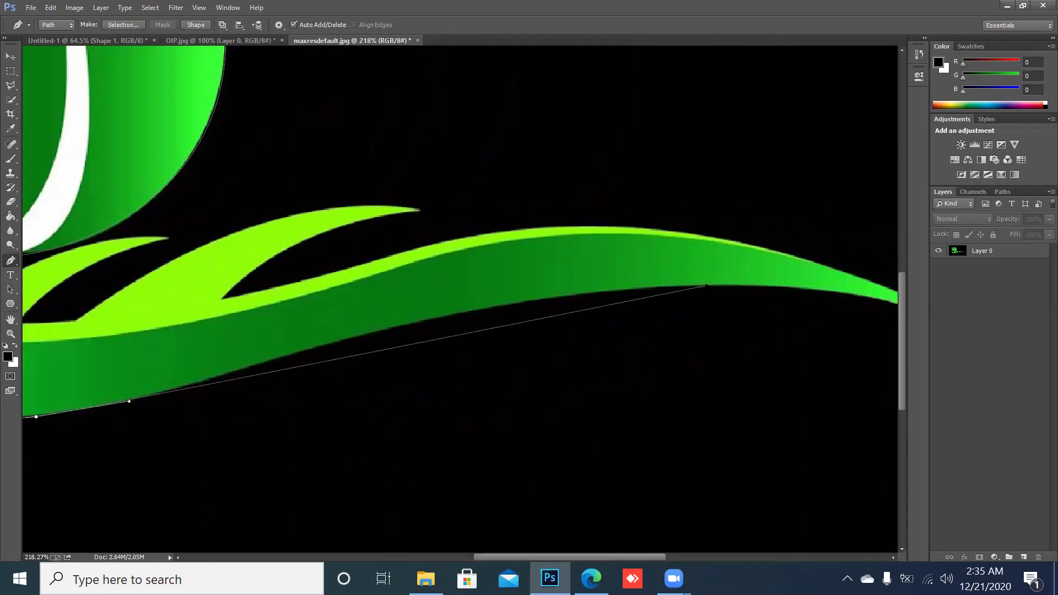
Try to fit the wave's lower edge with one curved anchor beneath the crest by reshaping the adjoining handles, and undo it.
{"action": "left_click_drag", "start_coordinate": [706, 286], "coordinate": [809, 312]}
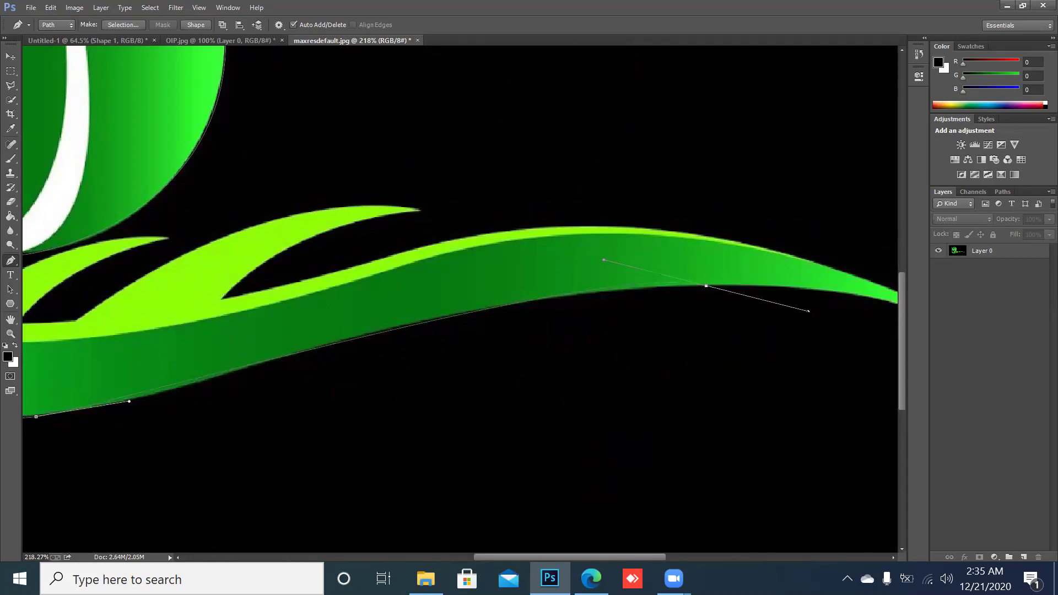
{"action": "left_click_drag", "start_coordinate": [806, 310], "coordinate": [849, 304]}
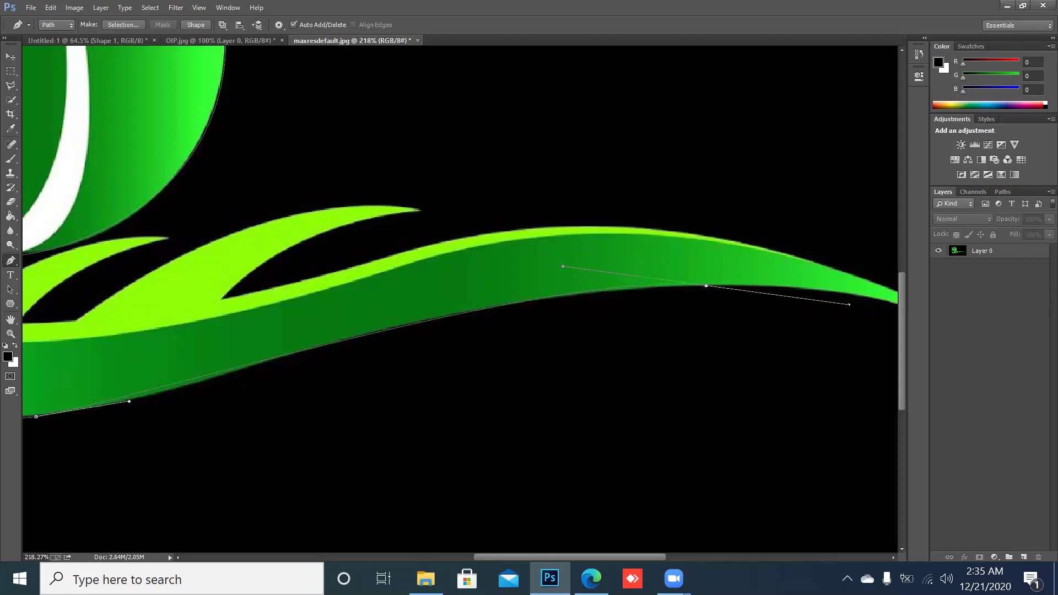
{"action": "left_click_drag", "start_coordinate": [849, 304], "coordinate": [764, 287]}
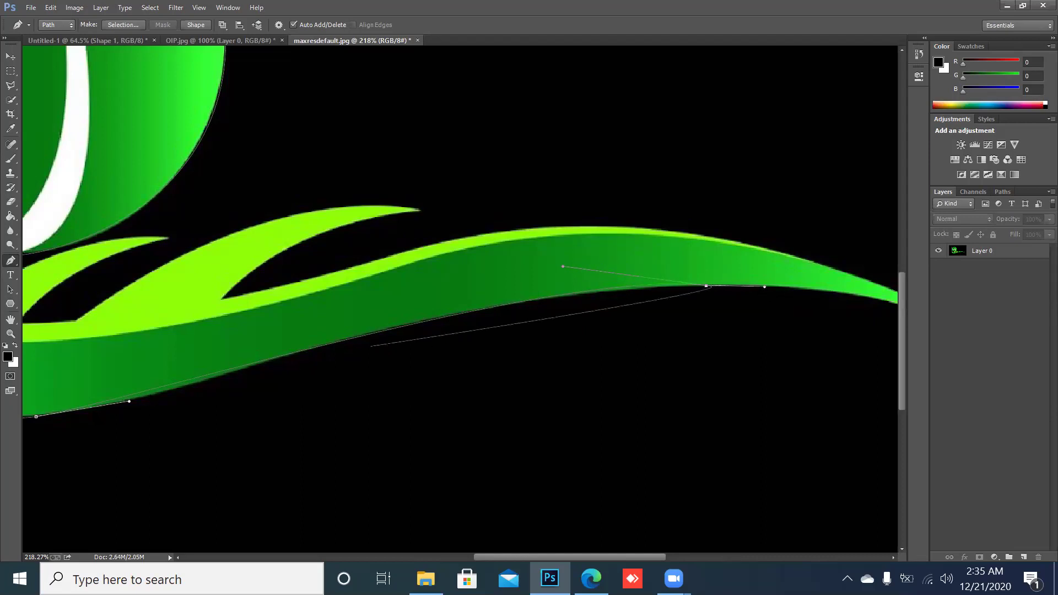
{"action": "left_click_drag", "start_coordinate": [129, 401], "coordinate": [131, 412]}
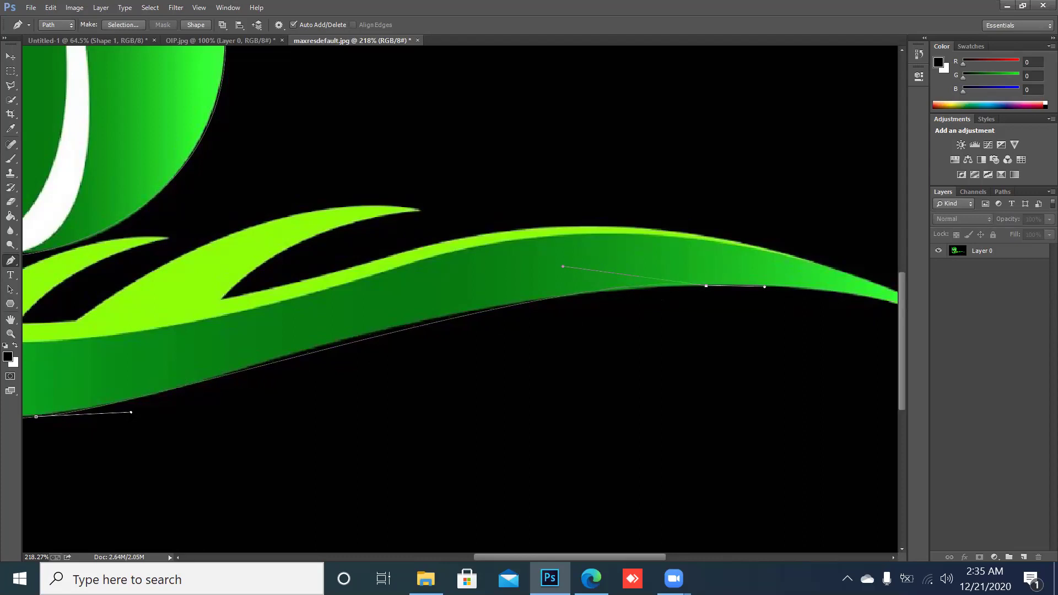
{"action": "left_click_drag", "start_coordinate": [132, 412], "coordinate": [132, 411]}
{"action": "left_click_drag", "start_coordinate": [563, 266], "coordinate": [546, 274]}
{"action": "left_click_drag", "start_coordinate": [552, 270], "coordinate": [544, 260]}
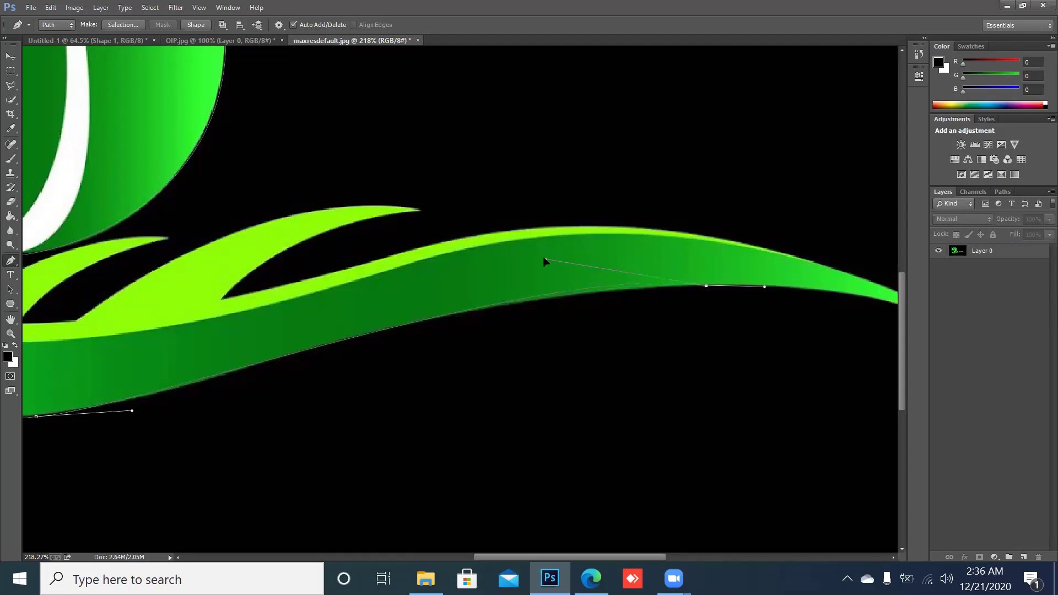
{"action": "key", "text": "ctrl+z"}
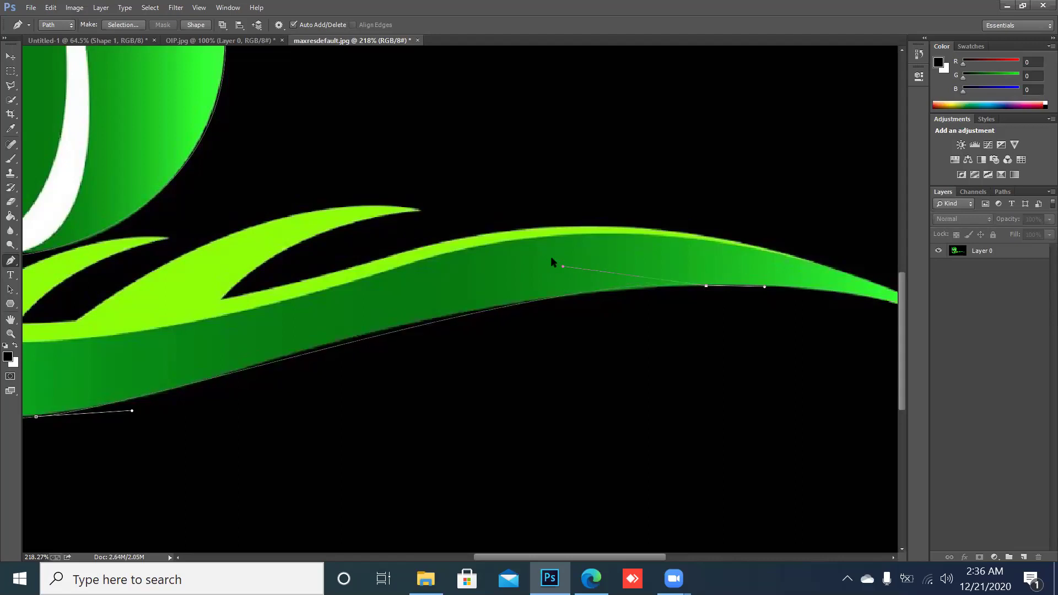
{"action": "key", "text": "ctrl+alt+z"}
{"action": "key", "text": "ctrl+alt+z"}
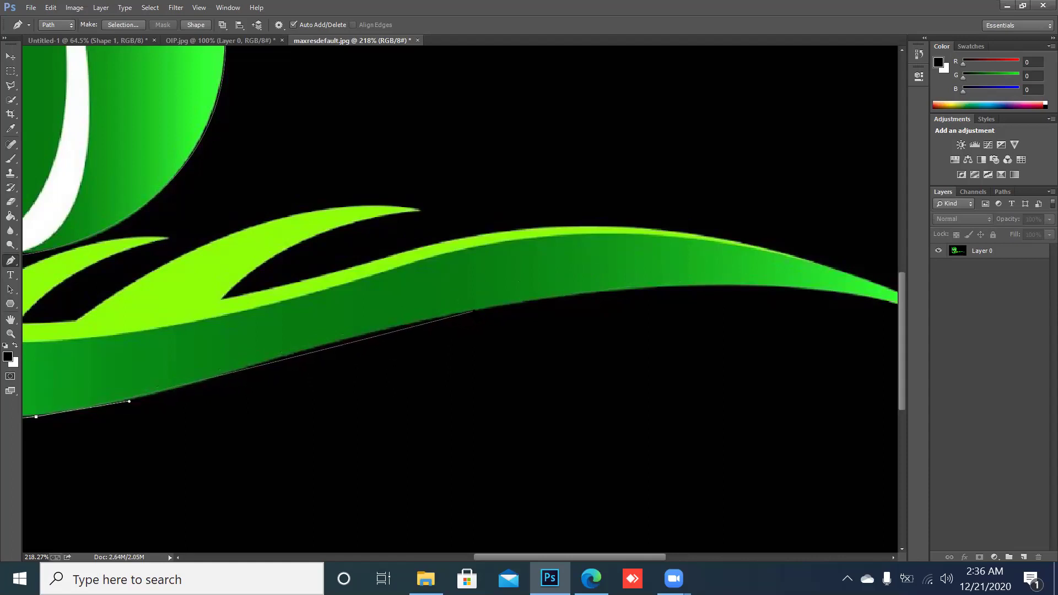
Try several curved anchors with short handles along the middle of the wave's lower edge, undoing each one.
{"action": "left_click_drag", "start_coordinate": [473, 312], "coordinate": [513, 311]}
{"action": "key", "text": "ctrl+z"}
{"action": "mouse_move", "coordinate": [282, 358]}
{"action": "left_mouse_down"}
{"action": "mouse_move", "coordinate": [322, 332]}
{"action": "mouse_move", "coordinate": [284, 353]}
{"action": "left_mouse_up"}
{"action": "key", "text": "ctrl+z"}
{"action": "left_click_drag", "start_coordinate": [442, 317], "coordinate": [481, 315]}
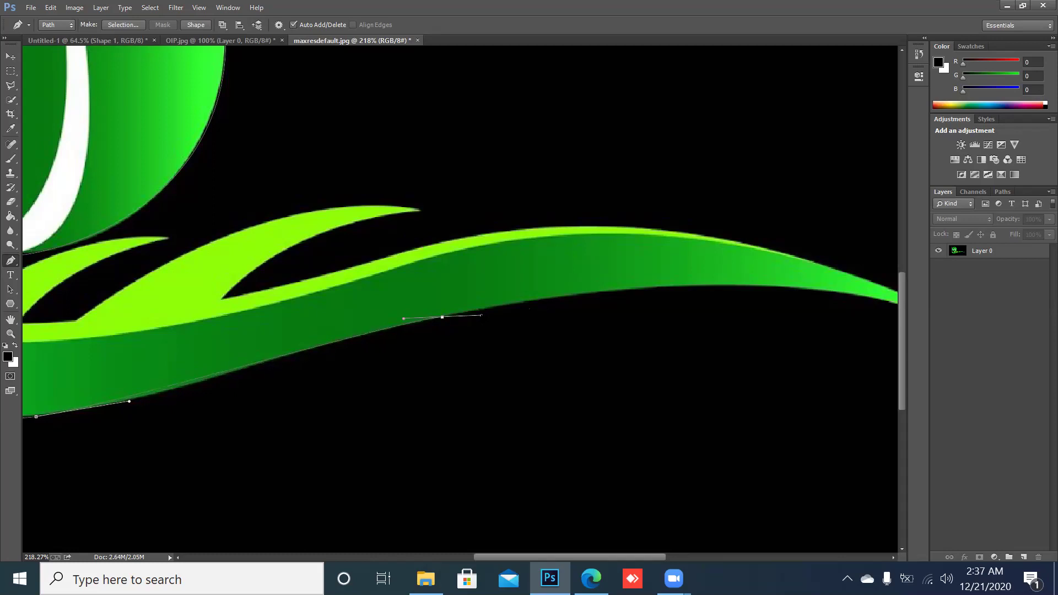
{"action": "left_click_drag", "start_coordinate": [482, 315], "coordinate": [483, 309]}
{"action": "key", "text": "ctrl+z"}
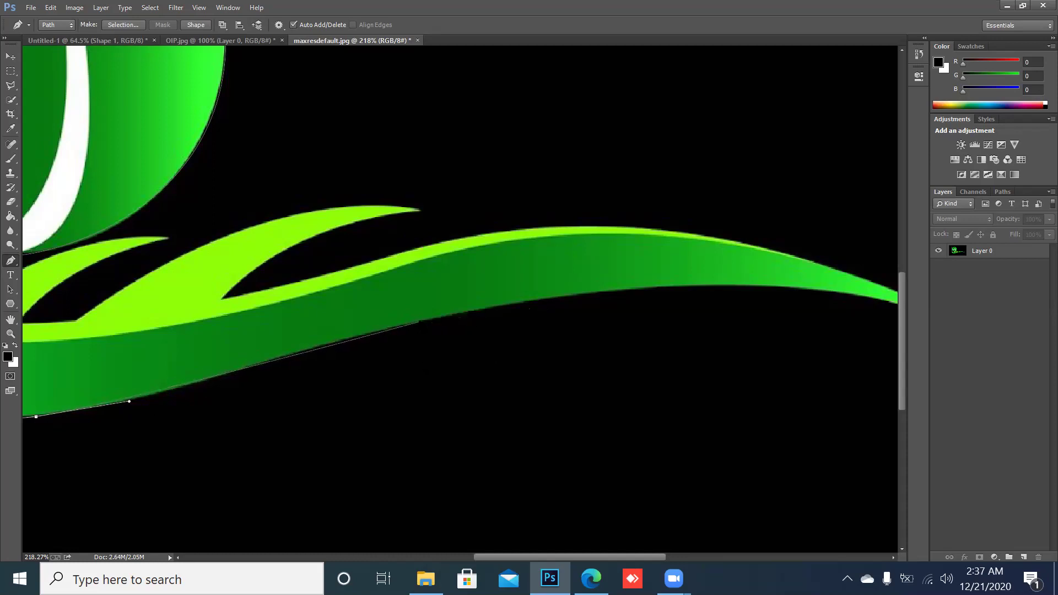
Add a curved anchor midway along the wave's lower edge with handles following it, and undo a further anchor tried beneath the crest.
{"action": "left_click_drag", "start_coordinate": [420, 322], "coordinate": [473, 313]}
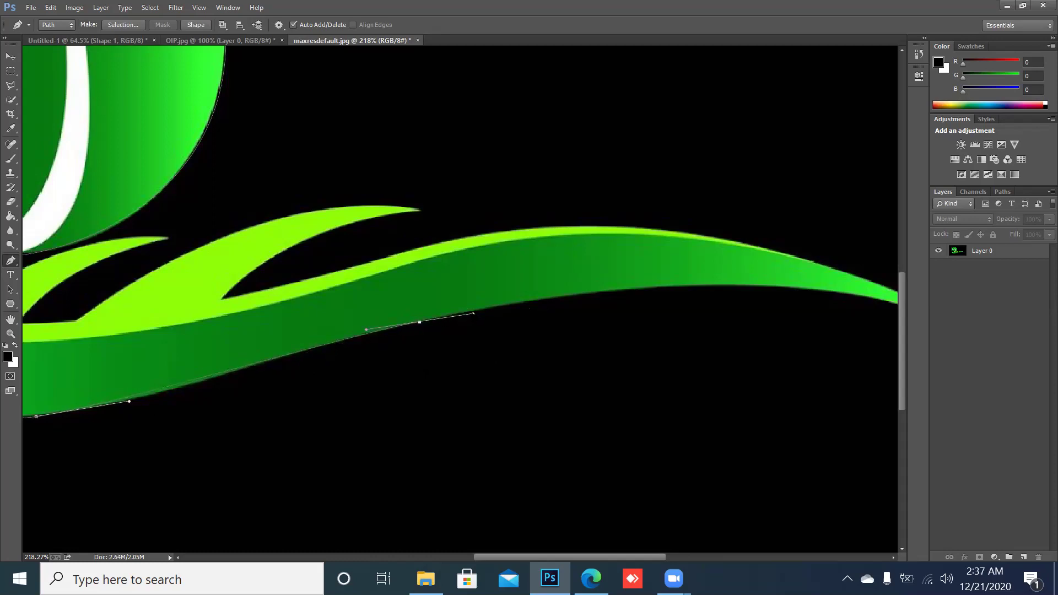
{"action": "left_click_drag", "start_coordinate": [473, 313], "coordinate": [498, 306]}
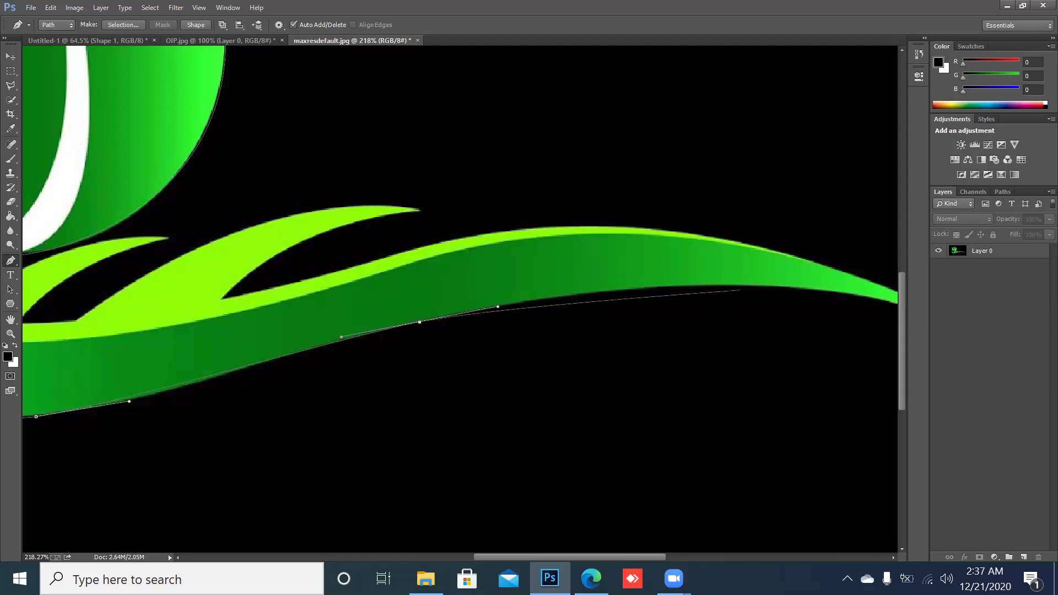
{"action": "left_click_drag", "start_coordinate": [741, 290], "coordinate": [778, 282]}
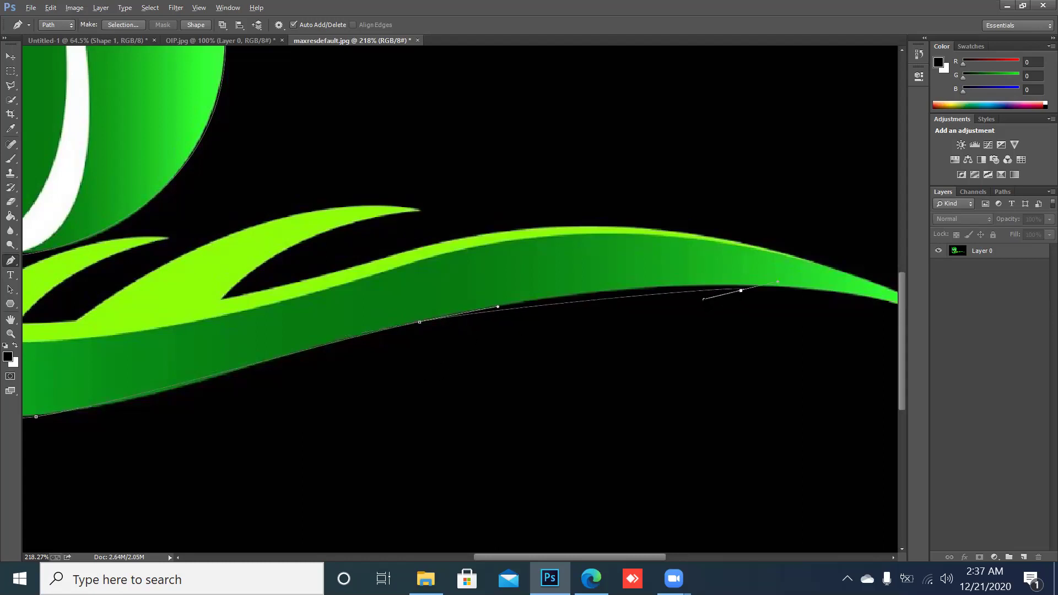
{"action": "key", "text": "ctrl+z"}
Trace the wave's lower edge to an anchor at the tail tip, and back along the upper edge to a curved anchor near the crest.
{"action": "left_click_drag", "start_coordinate": [703, 299], "coordinate": [434, 318]}
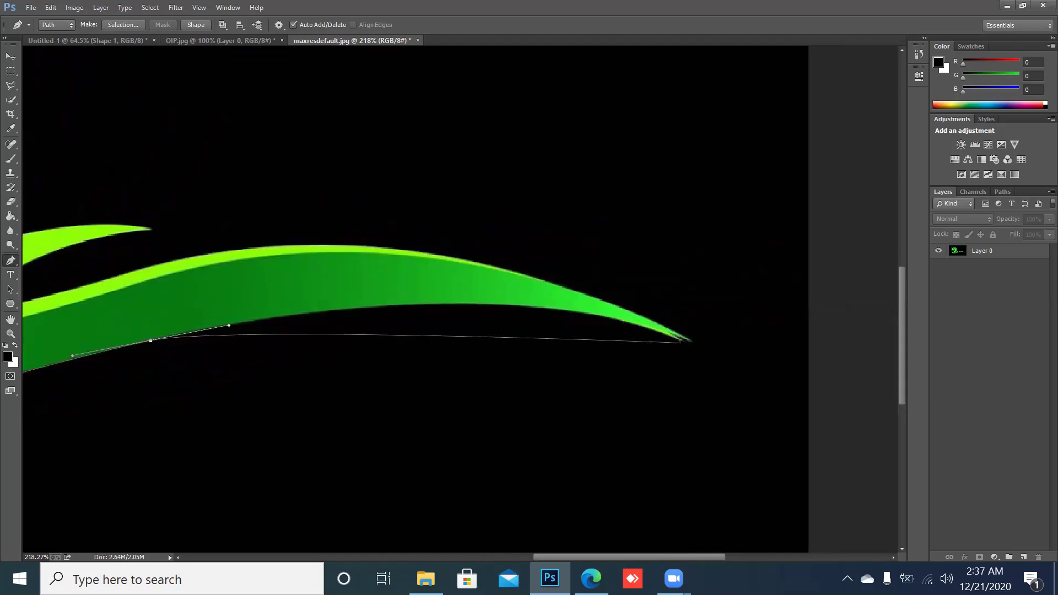
{"action": "left_click_drag", "start_coordinate": [682, 341], "coordinate": [637, 297]}
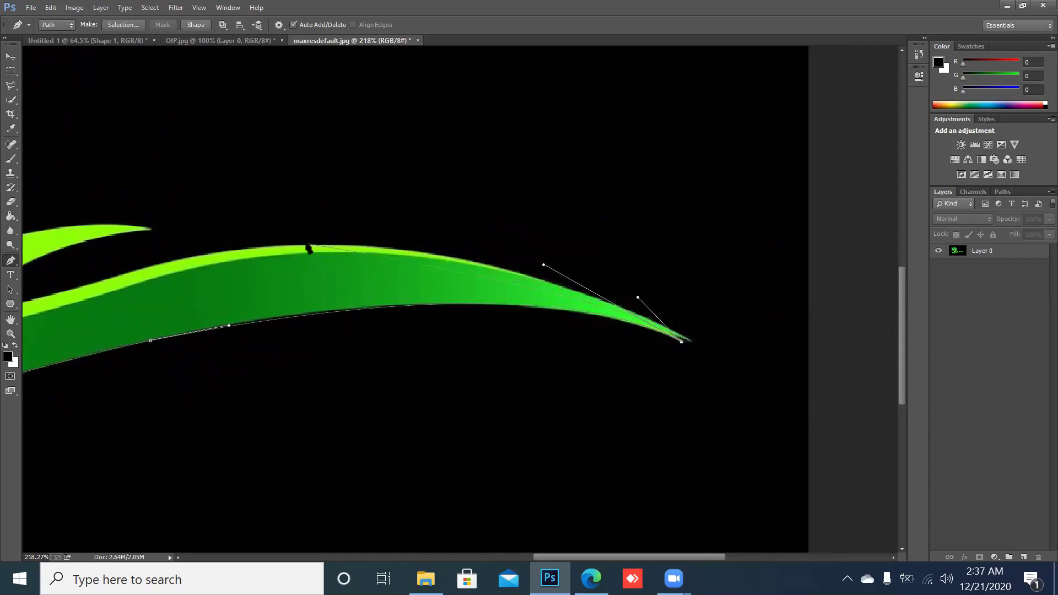
{"action": "left_click_drag", "start_coordinate": [262, 246], "coordinate": [113, 265]}
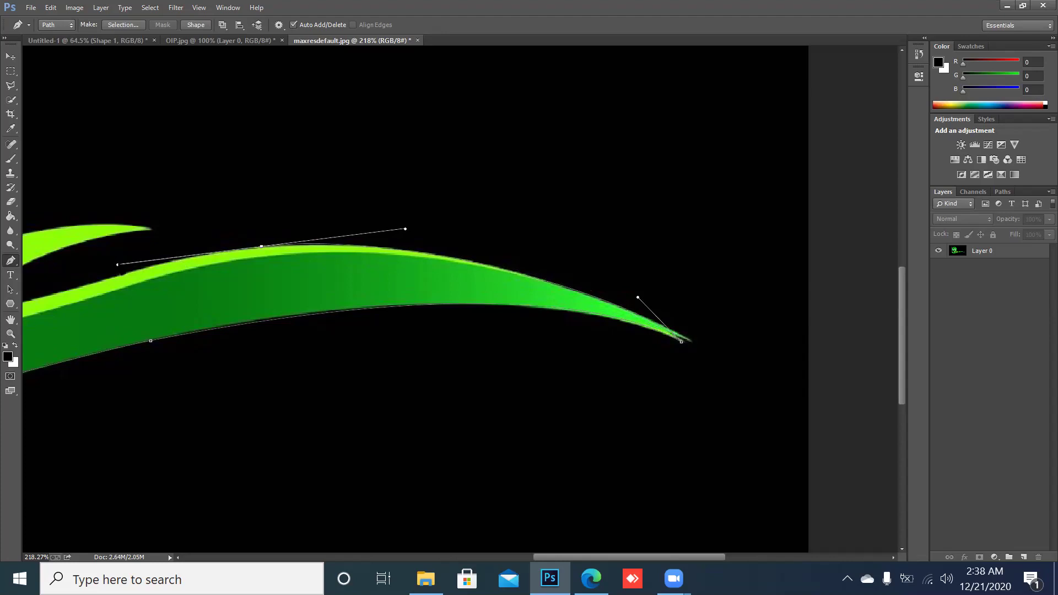
{"action": "scroll", "coordinate": [413, 297], "scroll_direction": "left", "scroll_amount": 5}
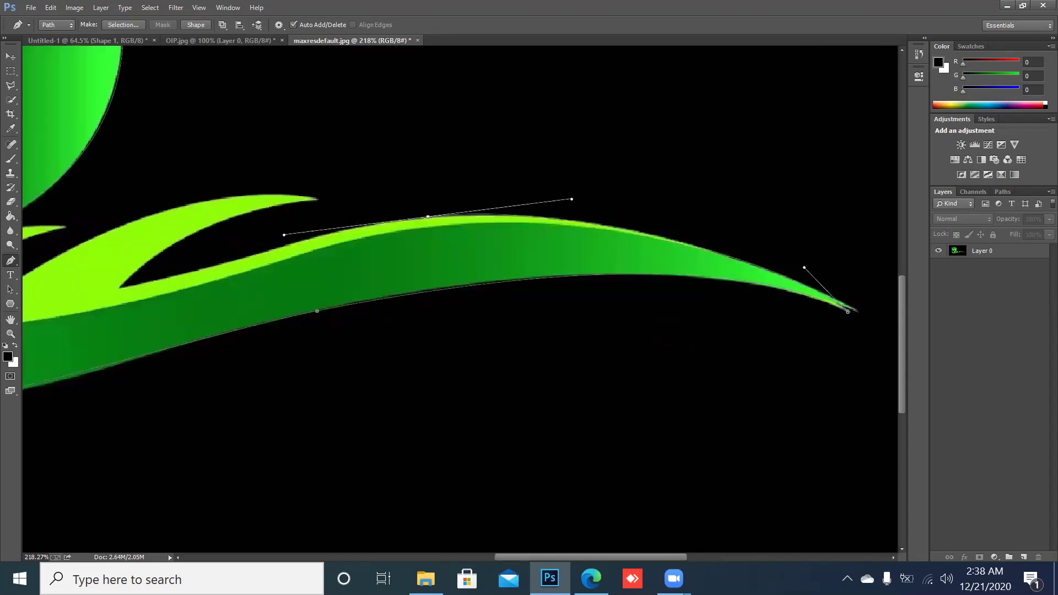
Continue the wave's path from the larger spike's inner notch around its pointed tip and down to an anchor at its base.
{"action": "scroll", "coordinate": [460, 298], "scroll_direction": "left", "scroll_amount": 2}
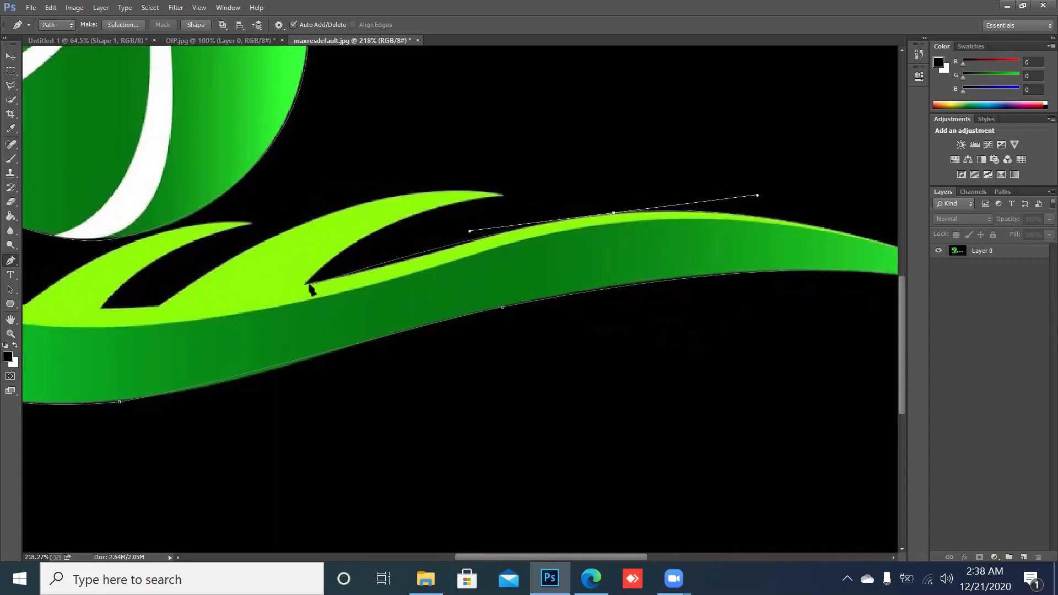
{"action": "left_click_drag", "start_coordinate": [307, 283], "coordinate": [324, 265]}
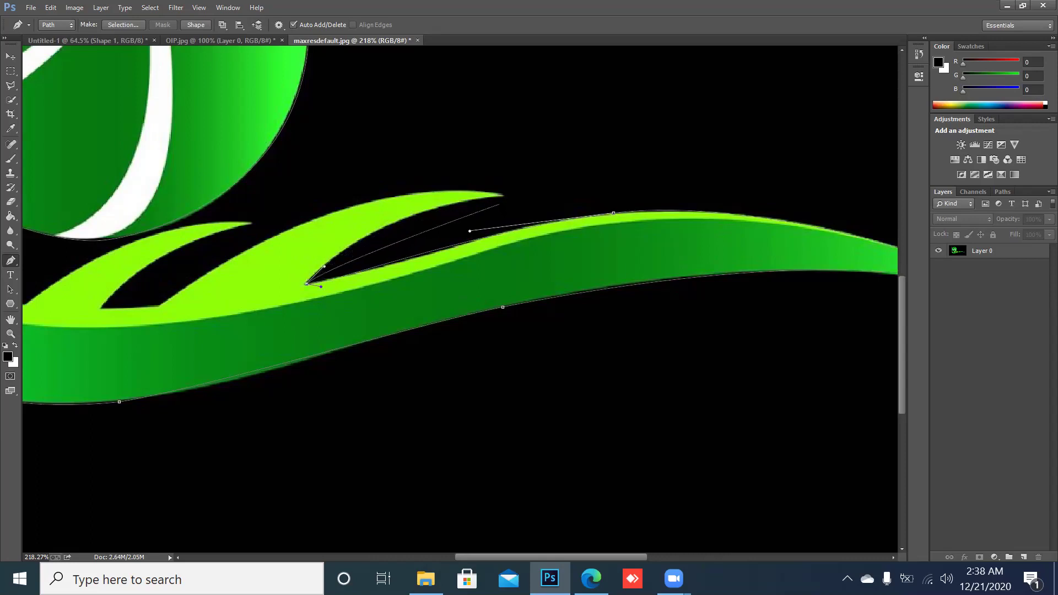
{"action": "left_click_drag", "start_coordinate": [501, 195], "coordinate": [444, 185]}
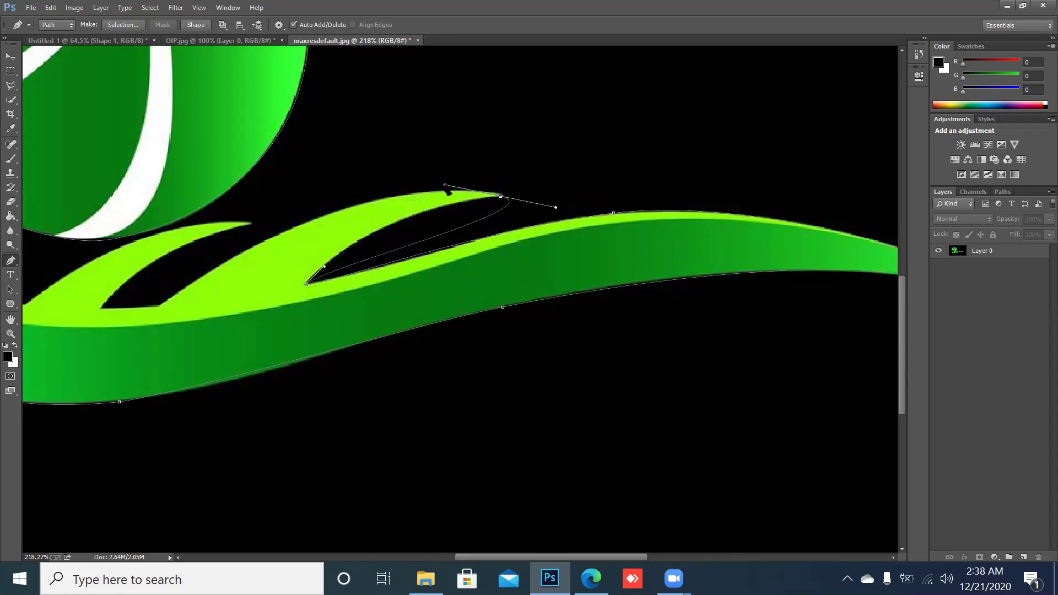
{"action": "key", "text": "ctrl+alt+z"}
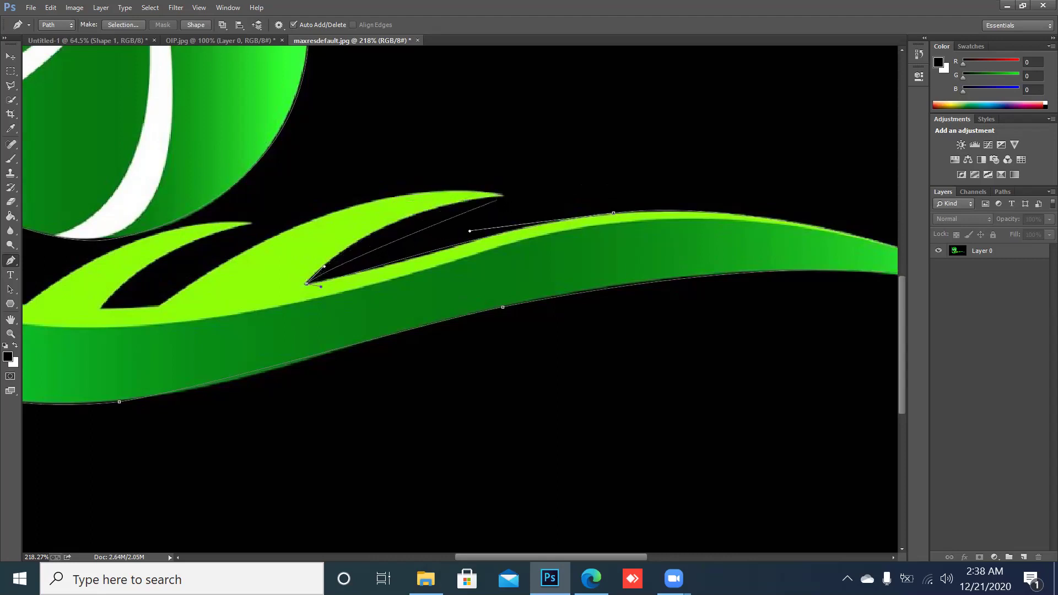
{"action": "left_click_drag", "start_coordinate": [501, 195], "coordinate": [449, 182]}
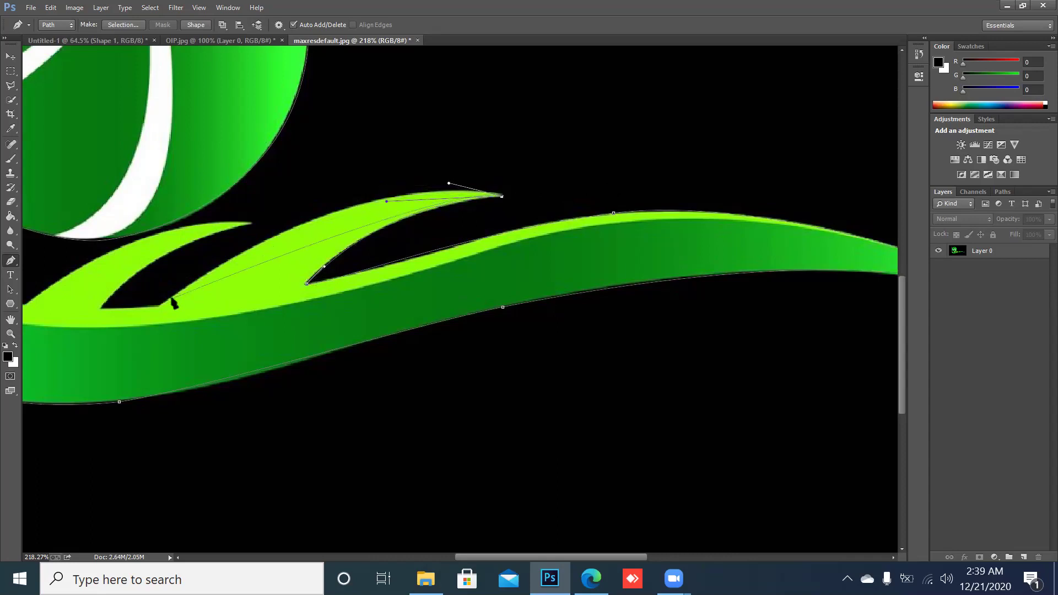
{"action": "left_click_drag", "start_coordinate": [138, 334], "coordinate": [218, 307]}
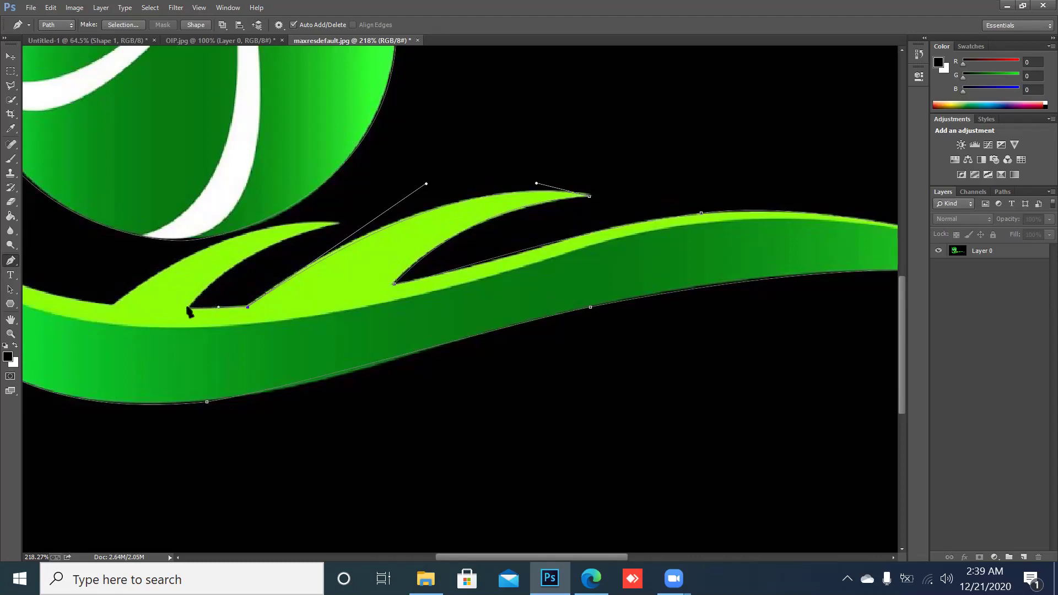
Trace the short base to the smaller spike's inner notch, redoing that corner's handles, and curve up to the spike's tip.
{"action": "left_click", "coordinate": [188, 308]}
{"action": "left_click", "coordinate": [189, 308], "text": "ctrl"}
{"action": "left_click", "coordinate": [162, 311], "text": "ctrl"}
{"action": "left_click_drag", "start_coordinate": [189, 308], "coordinate": [167, 329]}
{"action": "left_click", "coordinate": [198, 306], "text": "ctrl"}
{"action": "left_click", "coordinate": [181, 310], "text": "ctrl"}
{"action": "left_click_drag", "start_coordinate": [178, 308], "coordinate": [197, 289]}
{"action": "key", "text": "ctrl+z"}
{"action": "left_click_drag", "start_coordinate": [188, 309], "coordinate": [207, 288]}
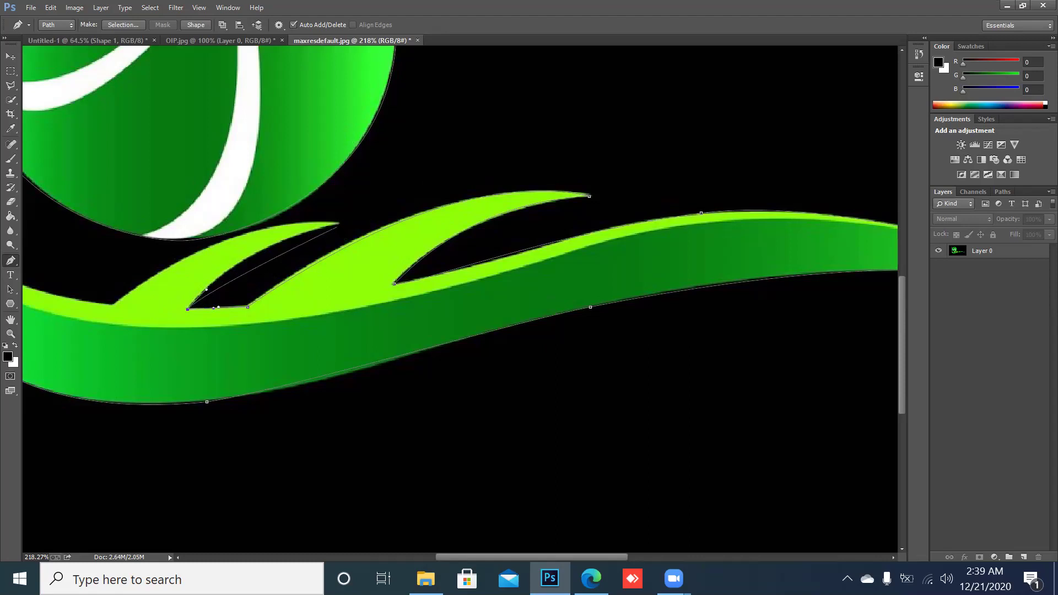
{"action": "left_click_drag", "start_coordinate": [339, 224], "coordinate": [303, 219]}
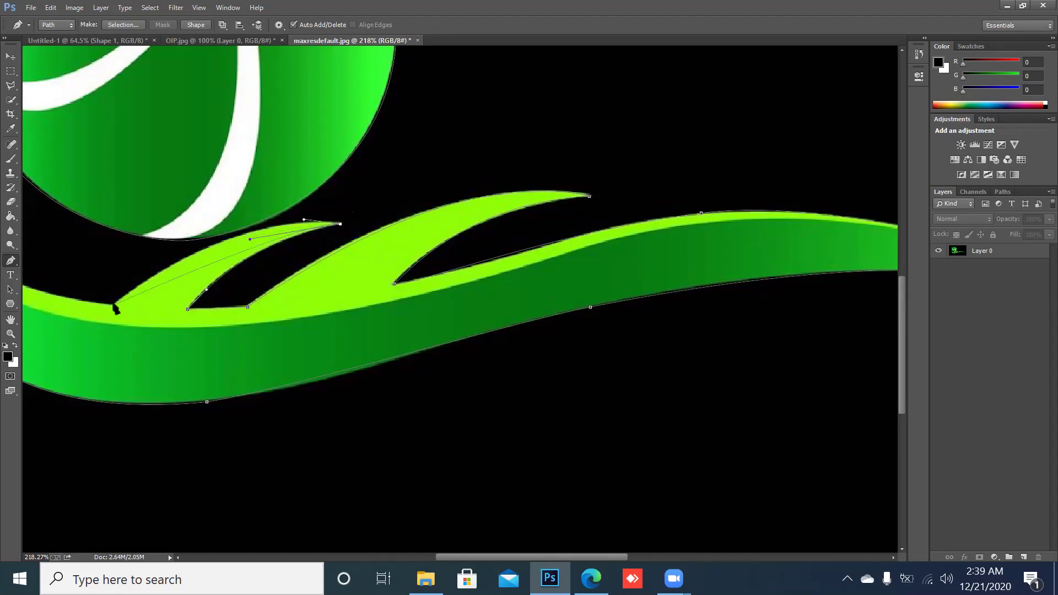
Add a curved anchor at the smaller spike's outer base and close the path at the wave's pointed starting tip.
{"action": "left_click_drag", "start_coordinate": [112, 303], "coordinate": [285, 356]}
{"action": "left_click", "coordinate": [135, 261]}
{"action": "left_click_drag", "start_coordinate": [137, 268], "coordinate": [75, 161]}
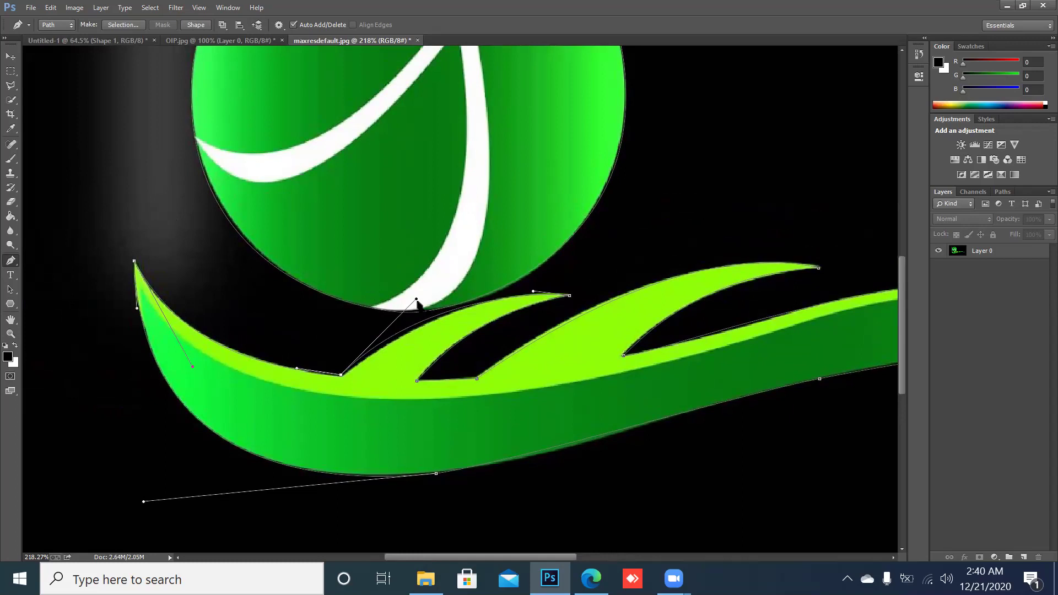
{"action": "key", "text": "Escape"}
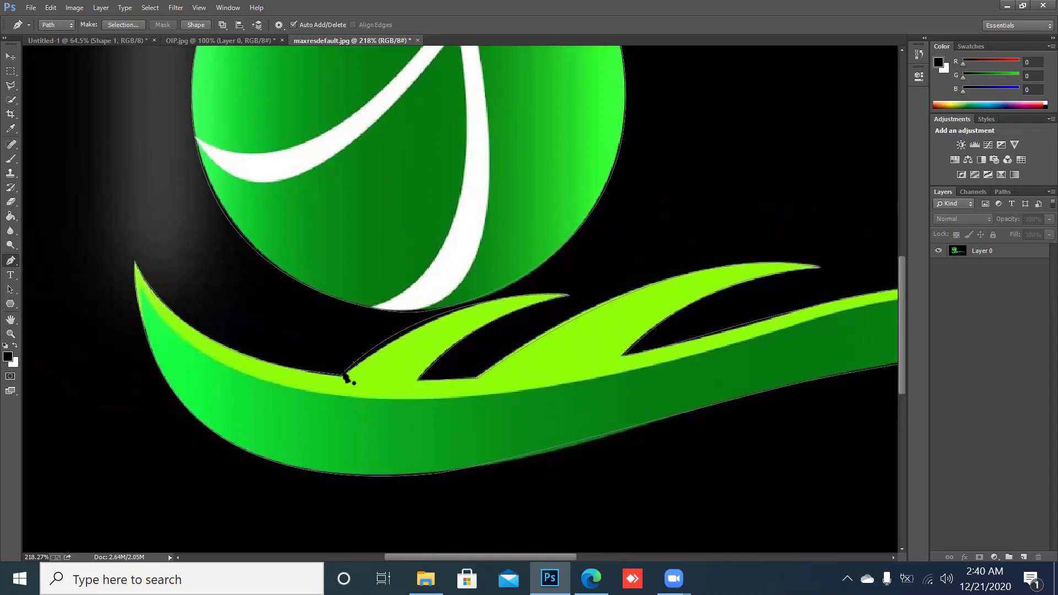
Reshape the handles along the smaller spike's upper curve to follow its edge, and convert the circle and wave paths into a shape.
{"action": "left_click", "coordinate": [343, 375], "text": "ctrl"}
{"action": "left_click_drag", "start_coordinate": [416, 299], "coordinate": [406, 321]}
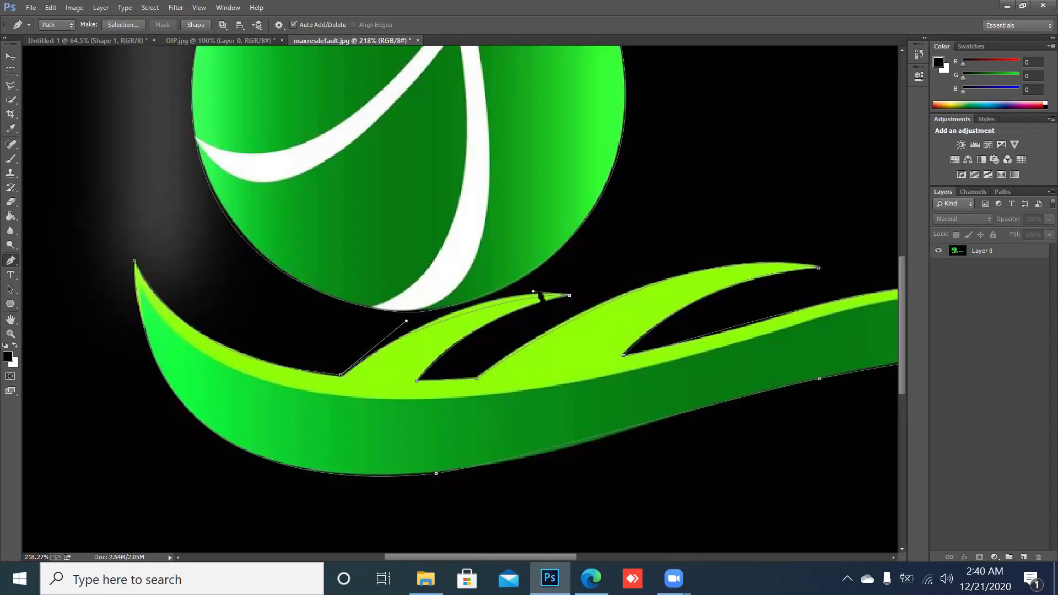
{"action": "left_click_drag", "start_coordinate": [532, 291], "coordinate": [526, 282]}
{"action": "left_click", "coordinate": [199, 24]}
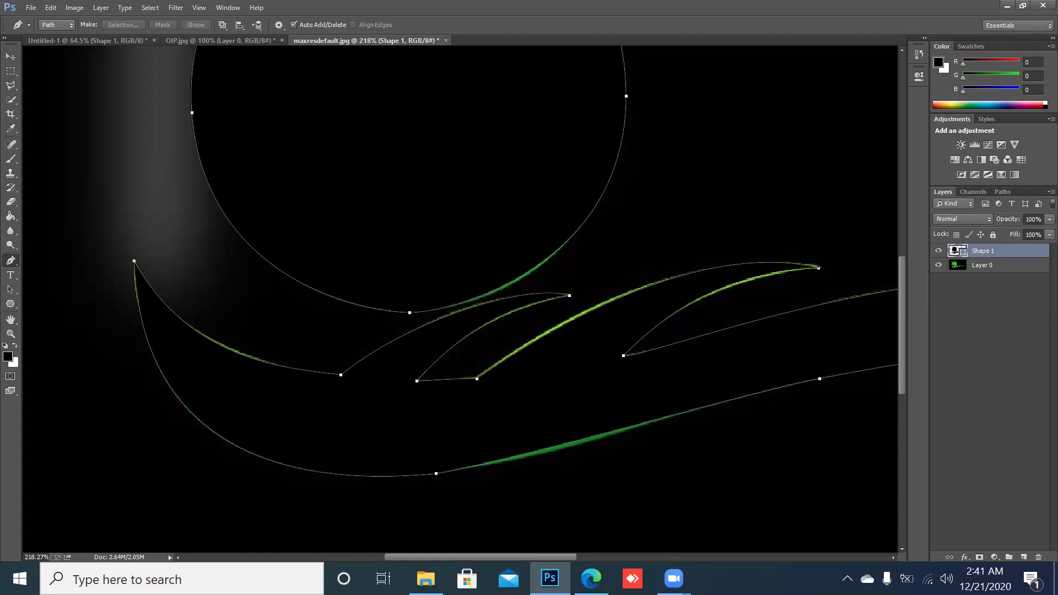
{"action": "key", "text": "ctrl+0"}
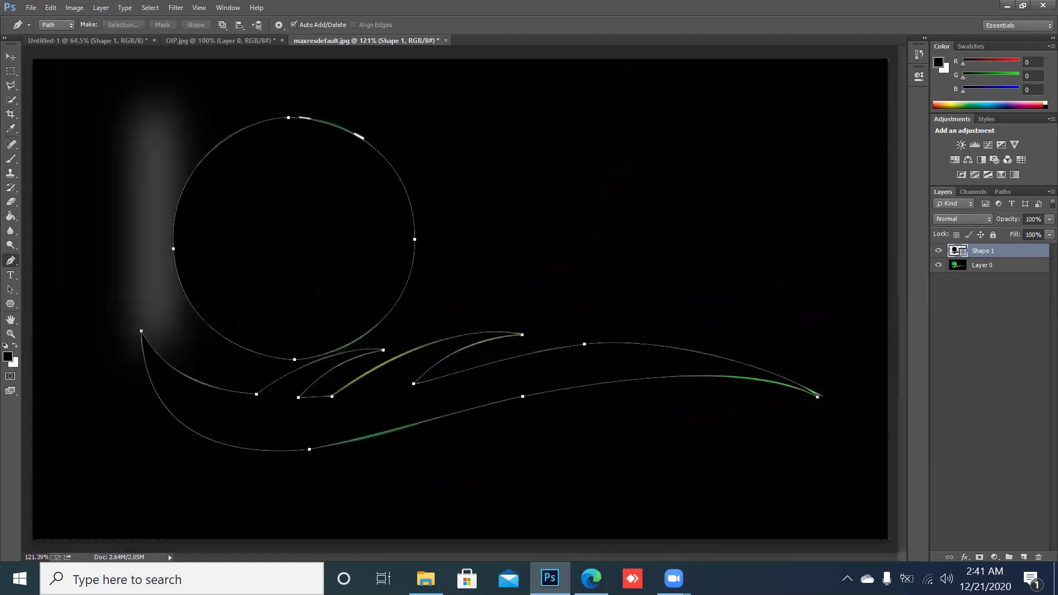
Move the traced shape up over the circle and try to carry it into the Untitled-1 document, looking through the open documents.
{"action": "left_click", "coordinate": [10, 56]}
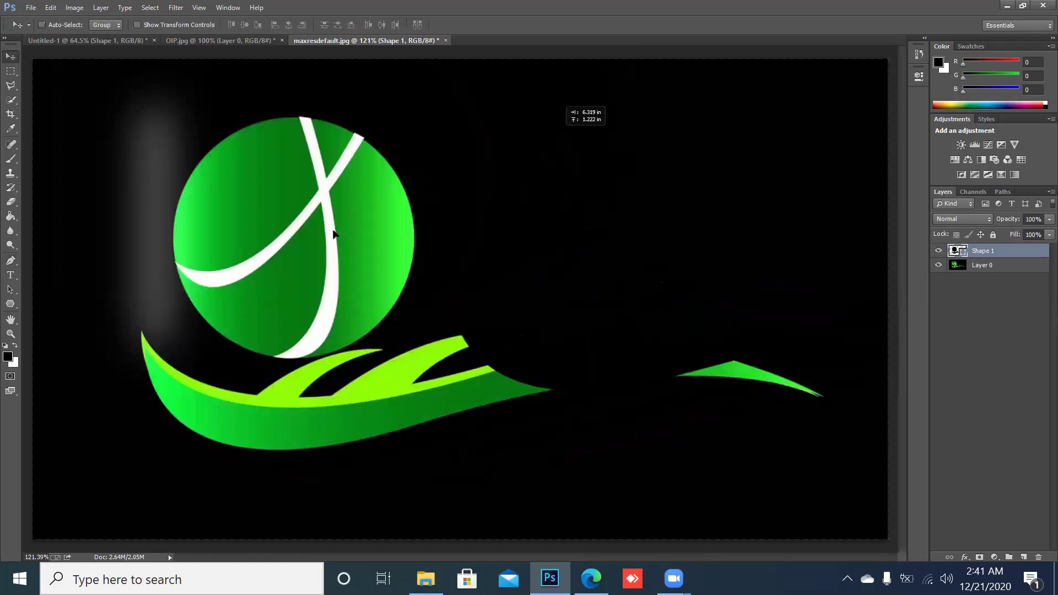
{"action": "left_click_drag", "start_coordinate": [331, 236], "coordinate": [242, 170]}
{"action": "left_click", "coordinate": [208, 40]}
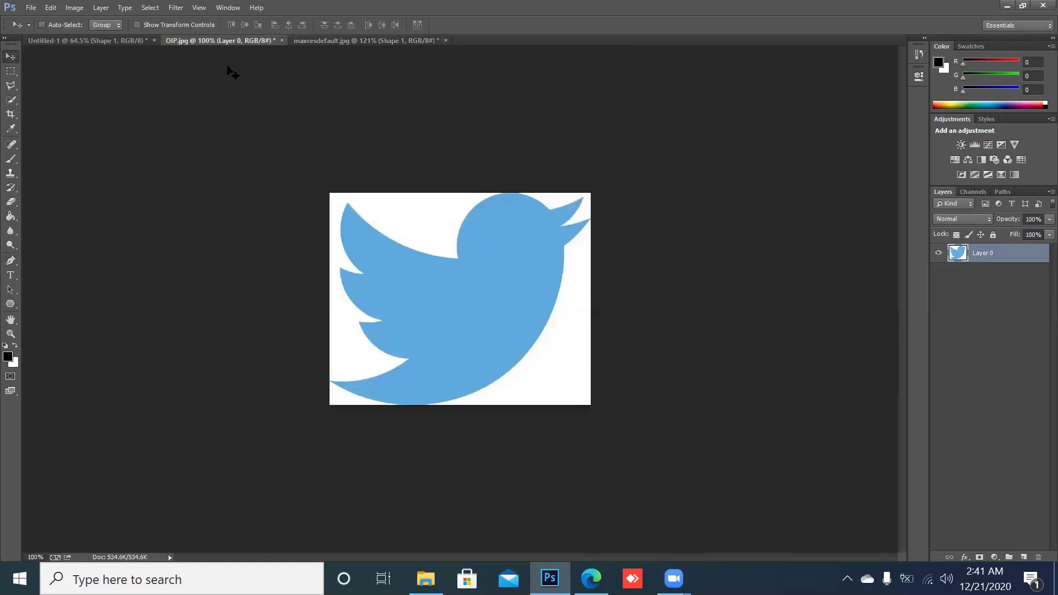
{"action": "left_click", "coordinate": [113, 40]}
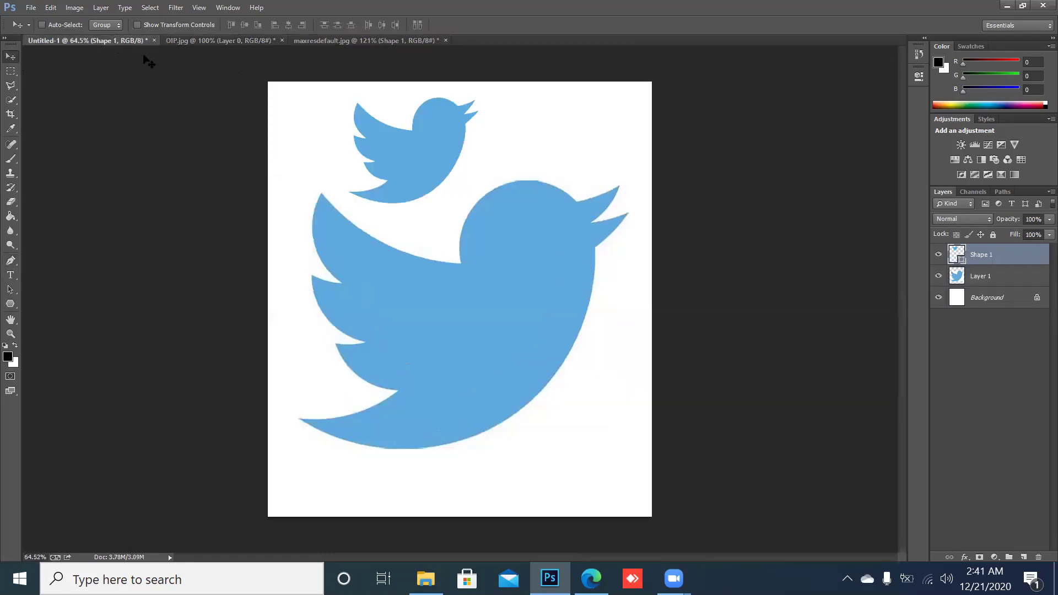
{"action": "left_click", "coordinate": [364, 39]}
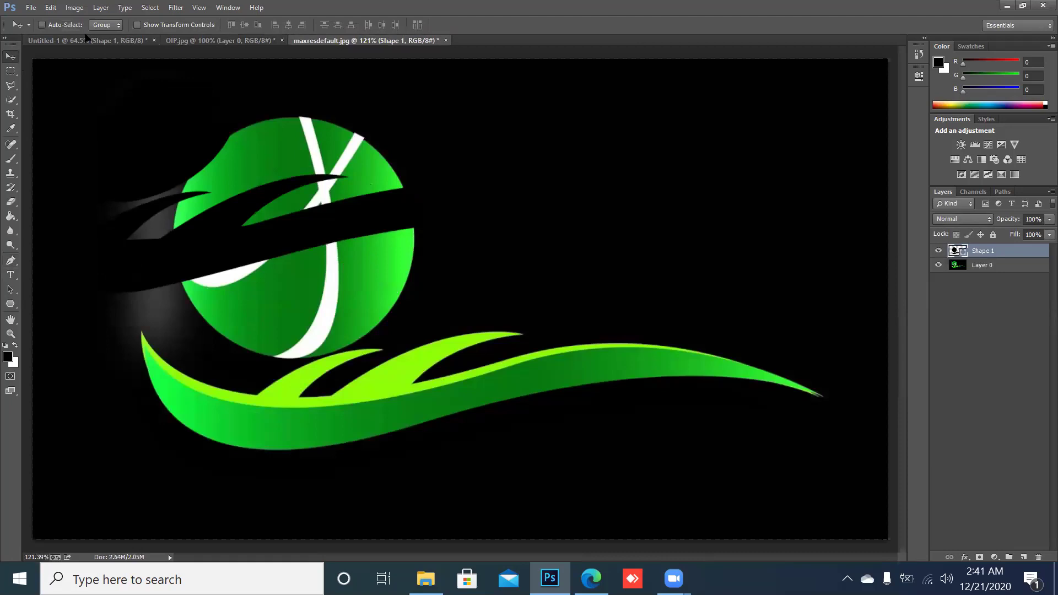
{"action": "left_click_drag", "start_coordinate": [87, 38], "coordinate": [371, 351]}
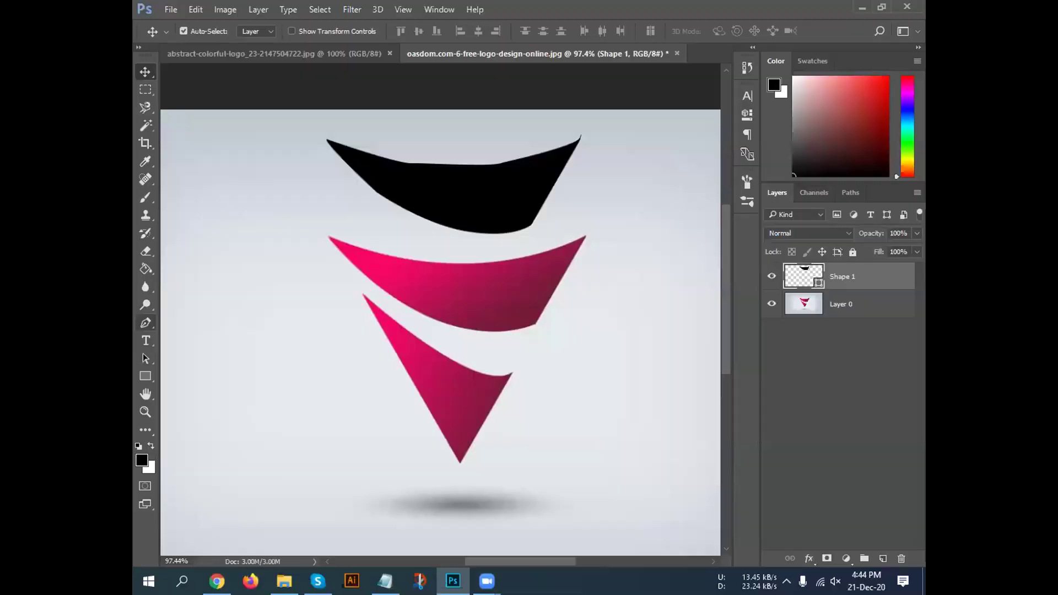
Lower the fill of Layer 0 in the pink logo document to 57% for tracing with the Pen tool.
{"action": "key", "text": "p"}
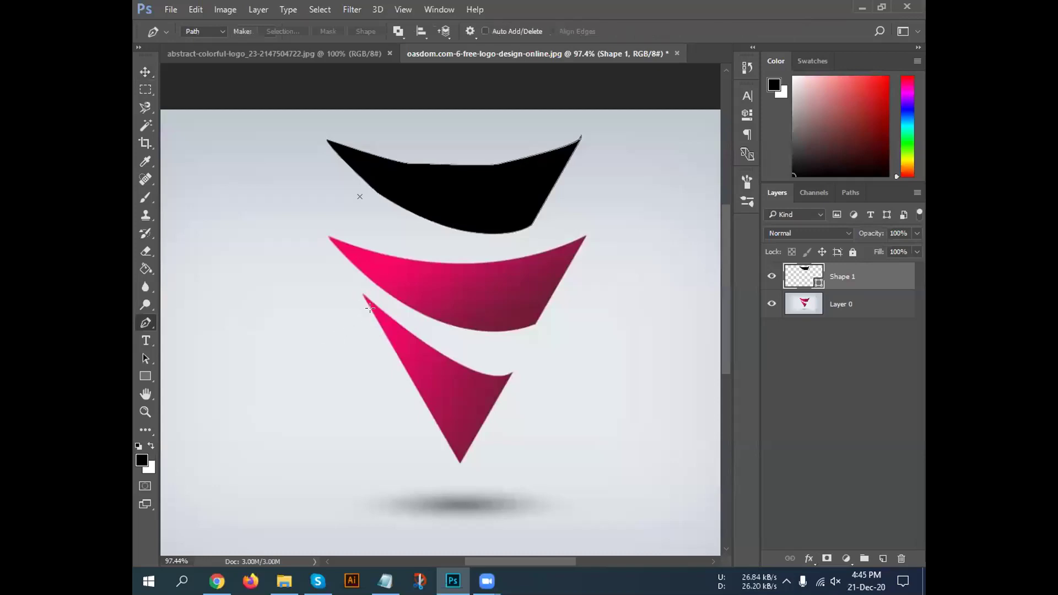
{"action": "scroll", "coordinate": [364, 310], "scroll_direction": "up", "scroll_amount": 5}
{"action": "scroll", "coordinate": [364, 310], "scroll_direction": "up", "scroll_amount": 2}
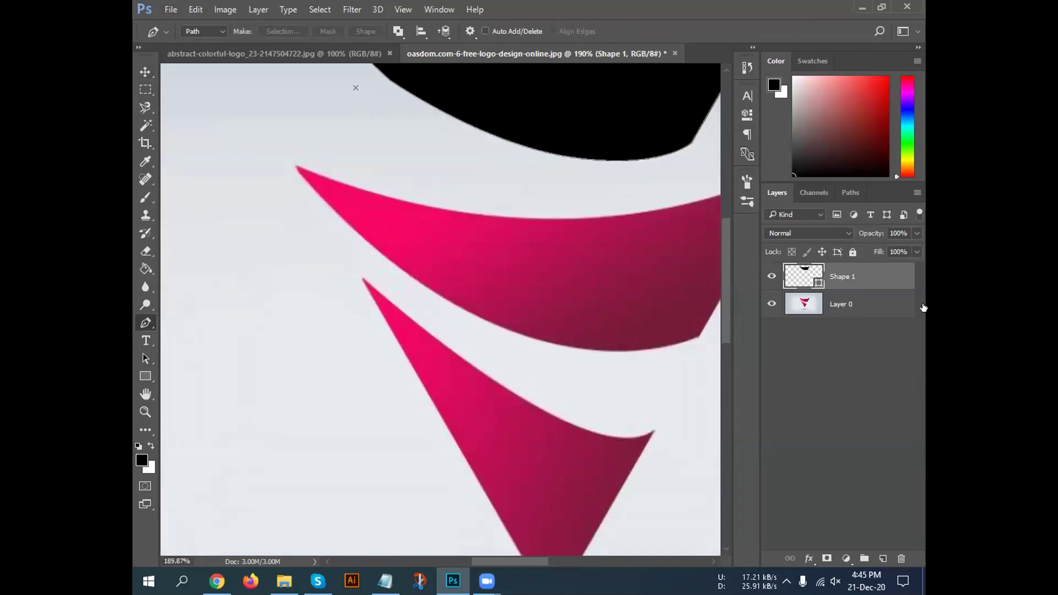
{"action": "left_click", "coordinate": [906, 303]}
{"action": "left_click", "coordinate": [916, 253]}
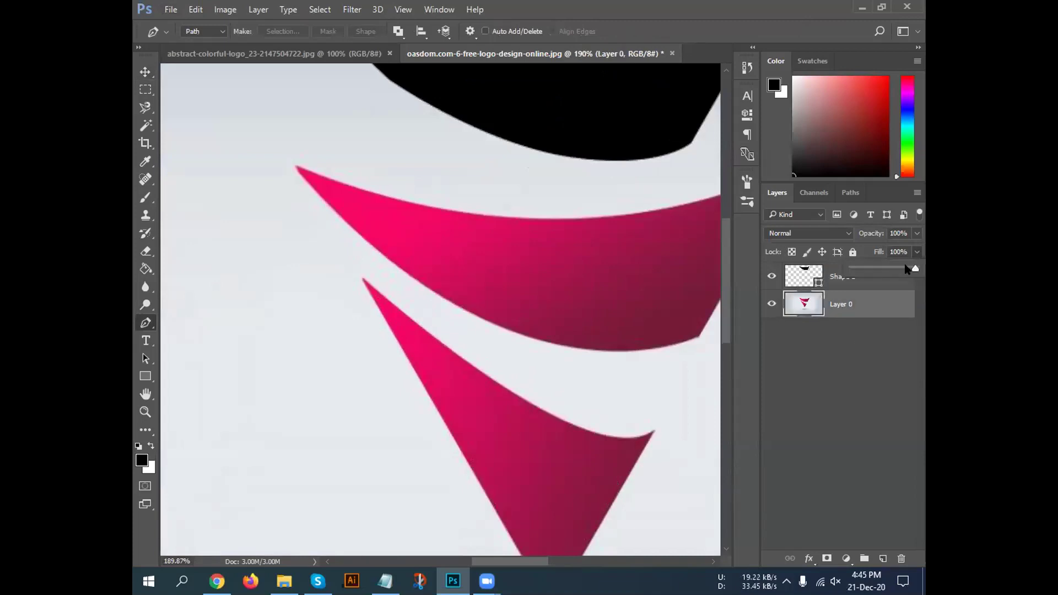
{"action": "left_click_drag", "start_coordinate": [910, 270], "coordinate": [873, 273]}
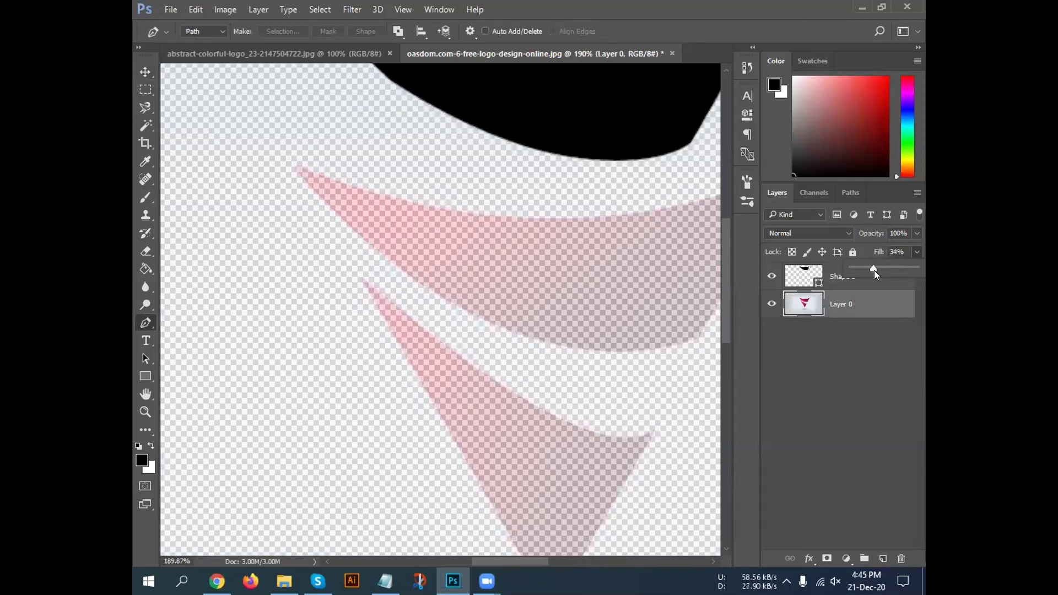
{"action": "left_click_drag", "start_coordinate": [882, 268], "coordinate": [888, 267]}
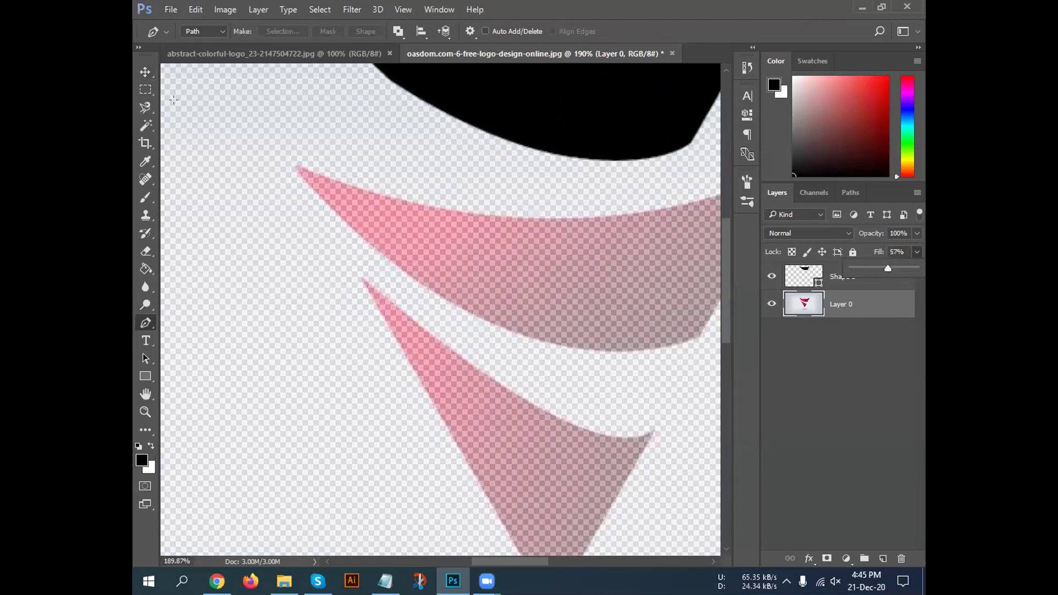
Undo a trial anchor at the lower pink shape's tip, and examine the Pen tool's Rubber Band option and tool preset commands.
{"action": "left_click", "coordinate": [363, 278]}
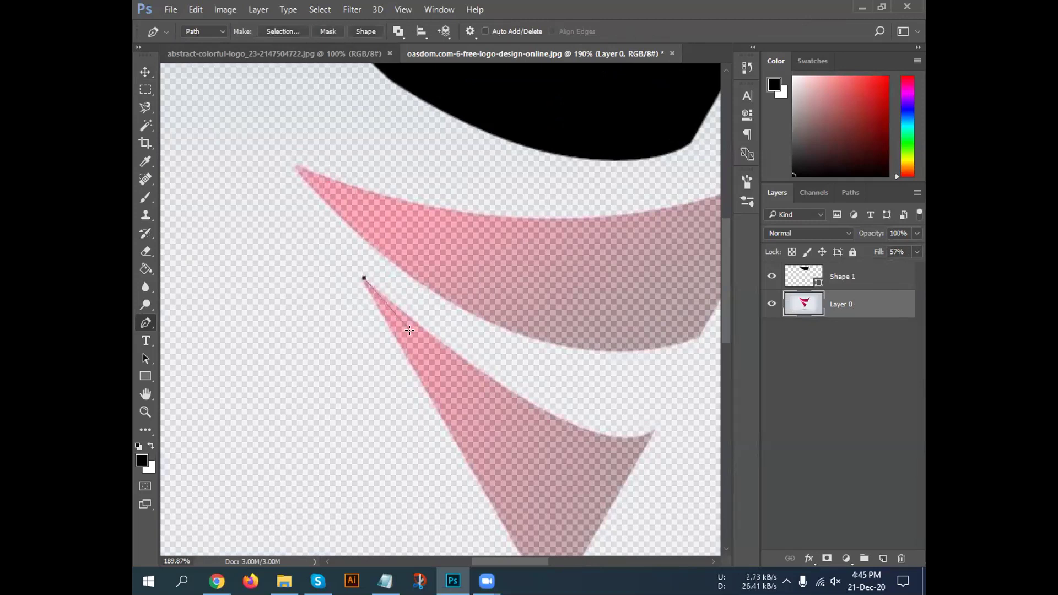
{"action": "key", "text": "ctrl+z"}
{"action": "left_click", "coordinate": [469, 30]}
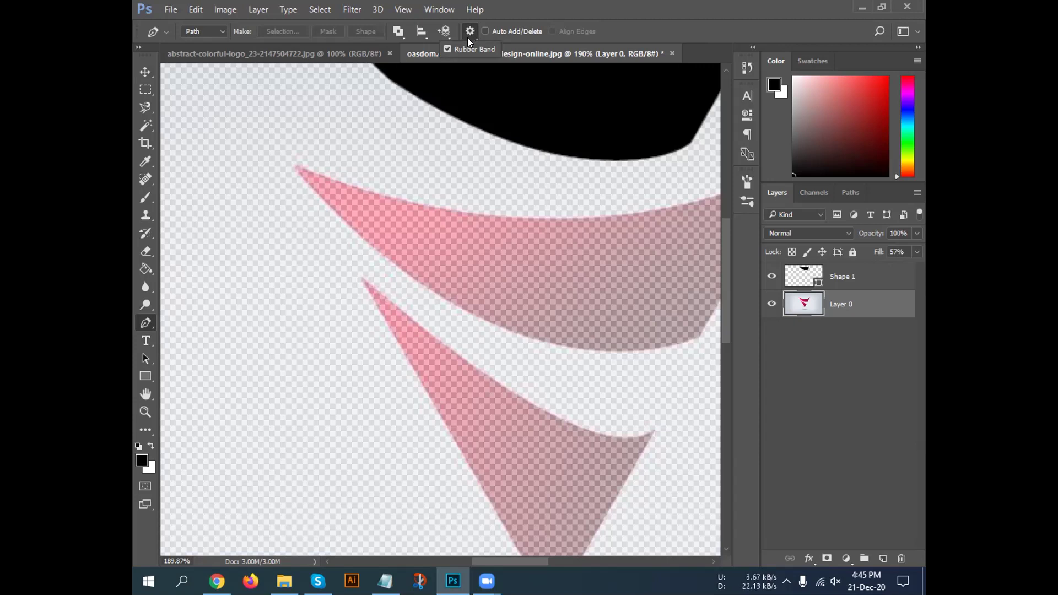
{"action": "left_click", "coordinate": [161, 32]}
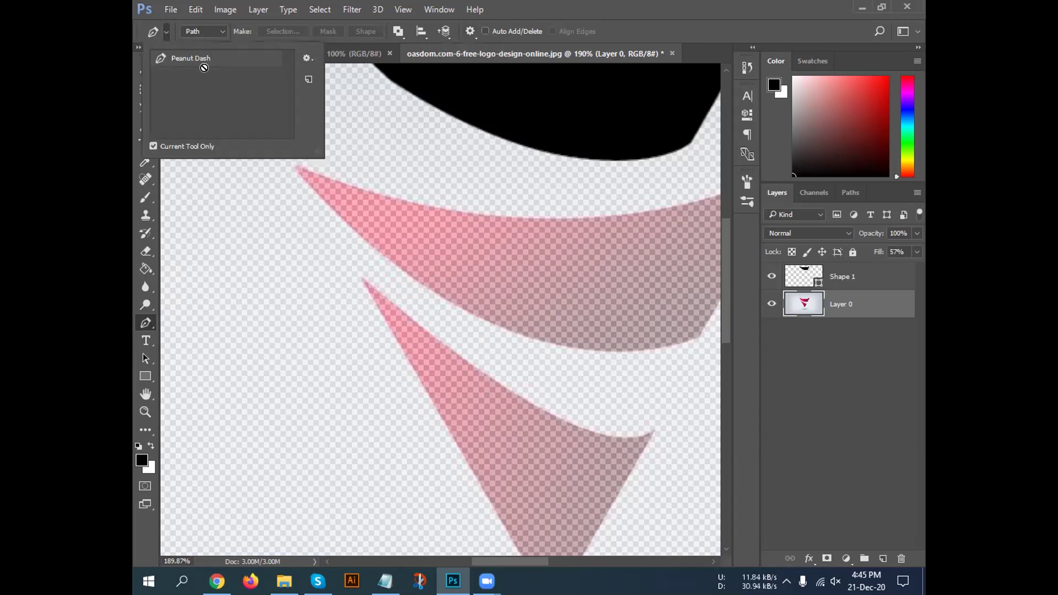
{"action": "left_click", "coordinate": [307, 58]}
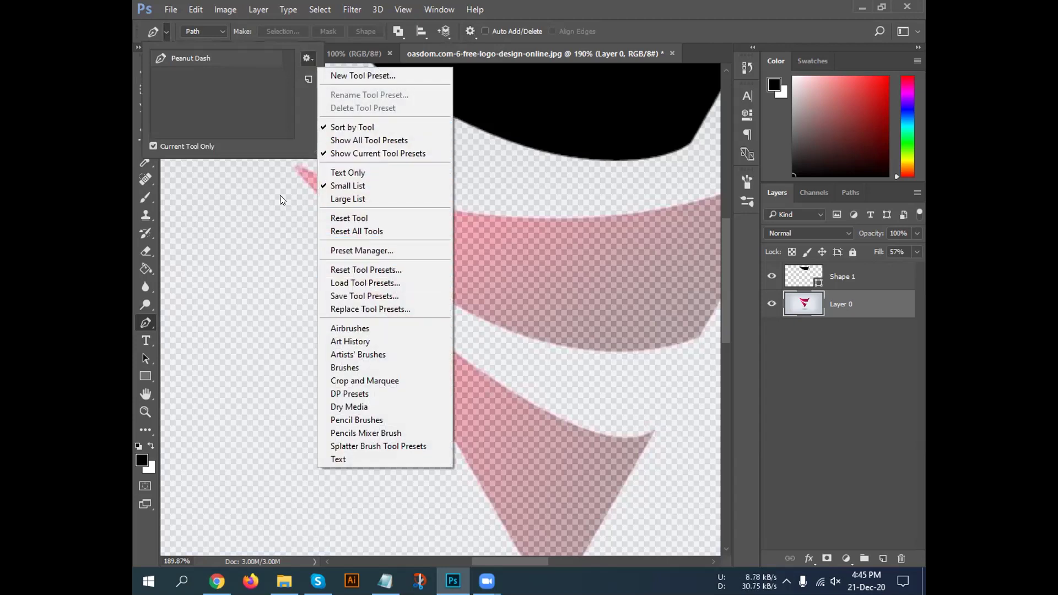
{"action": "left_click", "coordinate": [270, 106]}
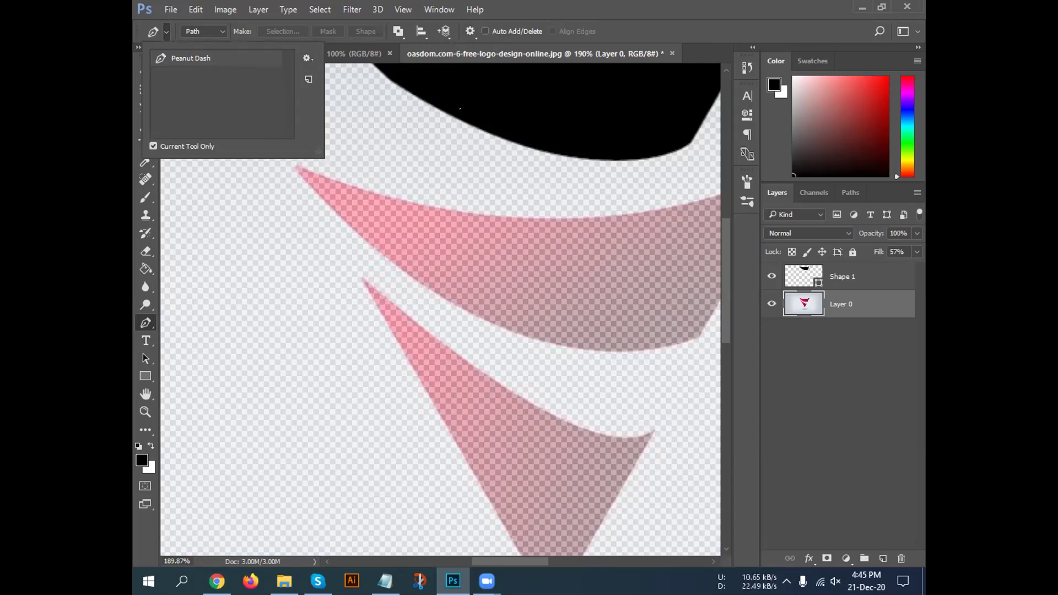
Start a path at the lower pink shape's upper tip, and undo a short-handled curved anchor tried along its upper edge.
{"action": "left_click", "coordinate": [364, 278]}
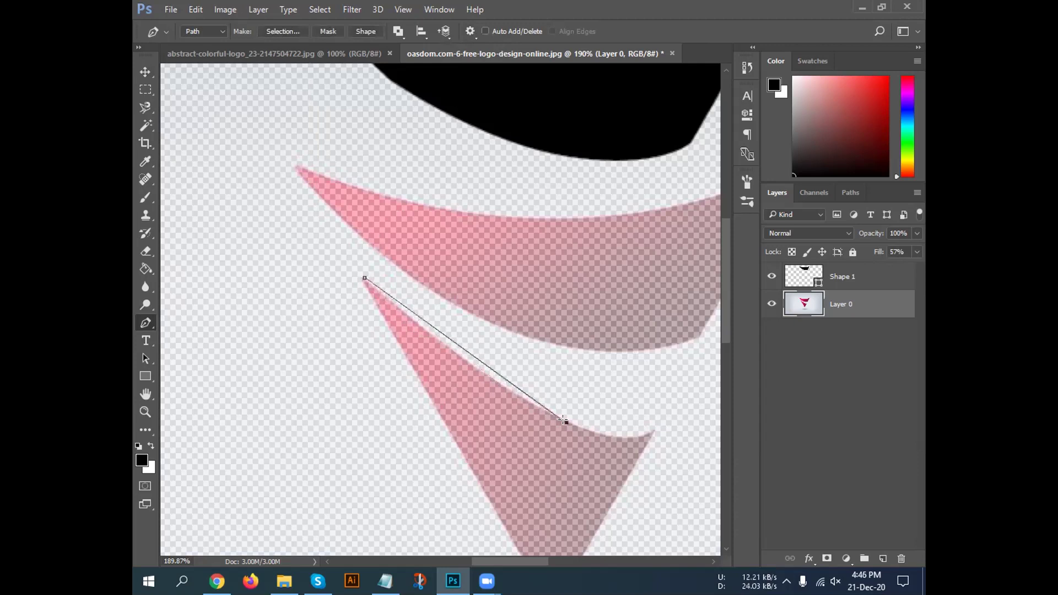
{"action": "left_click_drag", "start_coordinate": [566, 422], "coordinate": [571, 422]}
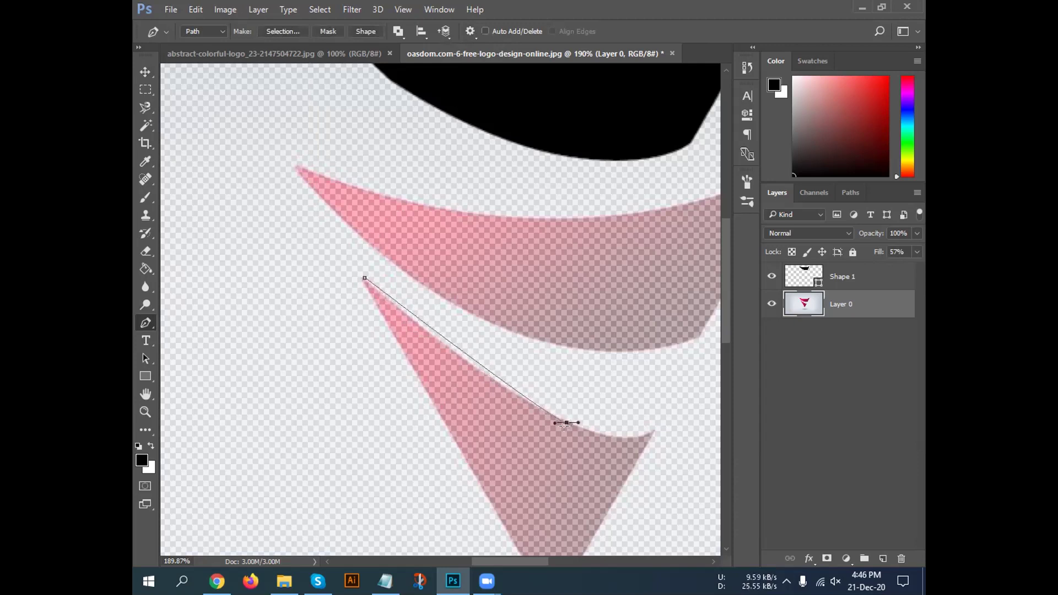
{"action": "key", "text": "ctrl+z"}
Try to trace the lower pink shape's upper edge with one curved anchor at its far corner, realign its handle, and undo it.
{"action": "left_click", "coordinate": [652, 431]}
{"action": "left_click_drag", "start_coordinate": [653, 430], "coordinate": [710, 381]}
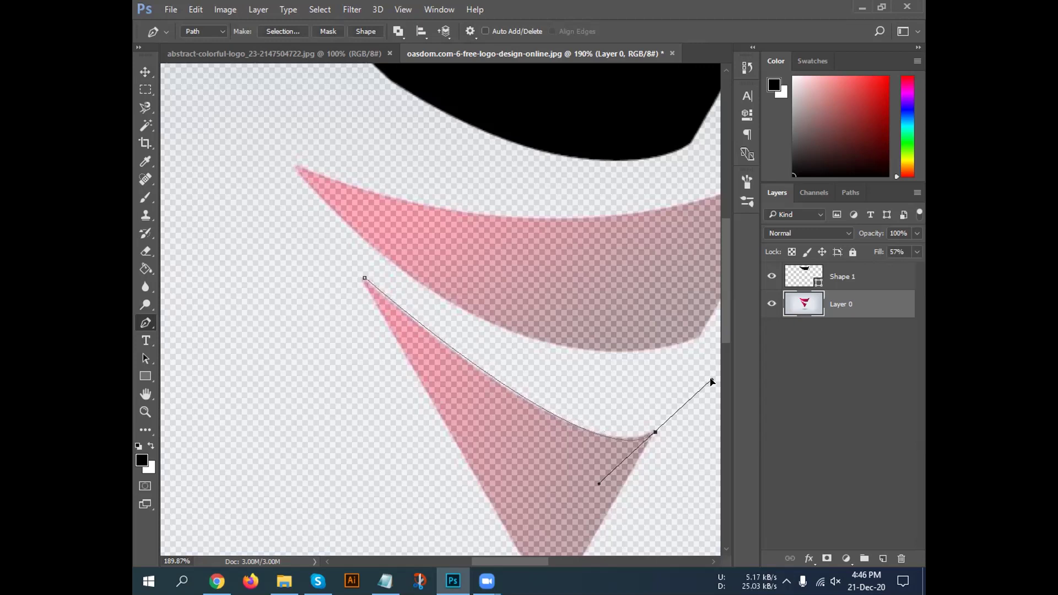
{"action": "left_click_drag", "start_coordinate": [711, 381], "coordinate": [711, 380]}
{"action": "left_click_drag", "start_coordinate": [600, 484], "coordinate": [620, 491]}
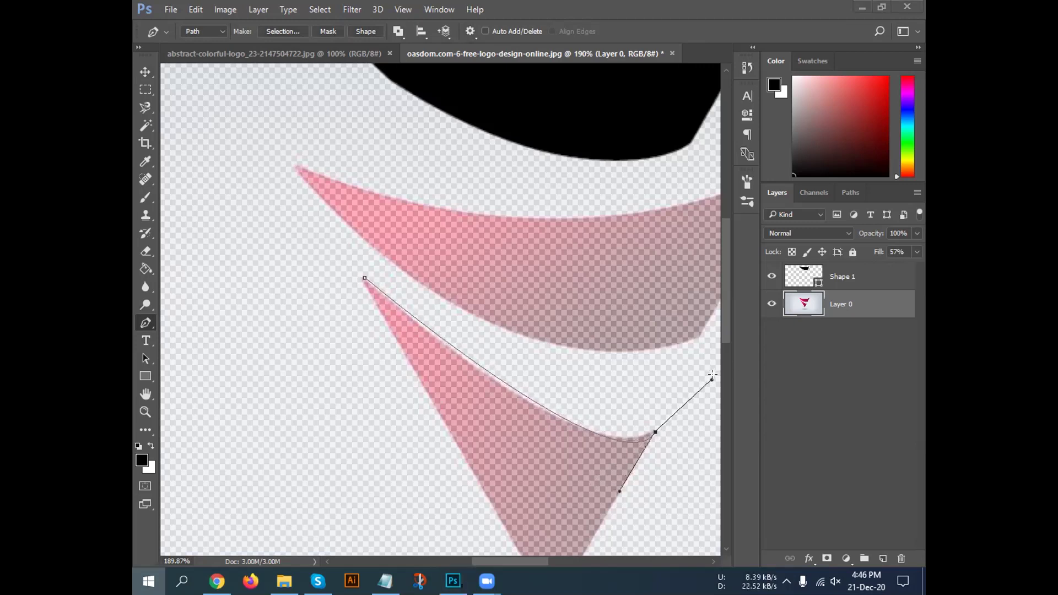
{"action": "key", "text": "super"}
{"action": "key", "text": "Escape"}
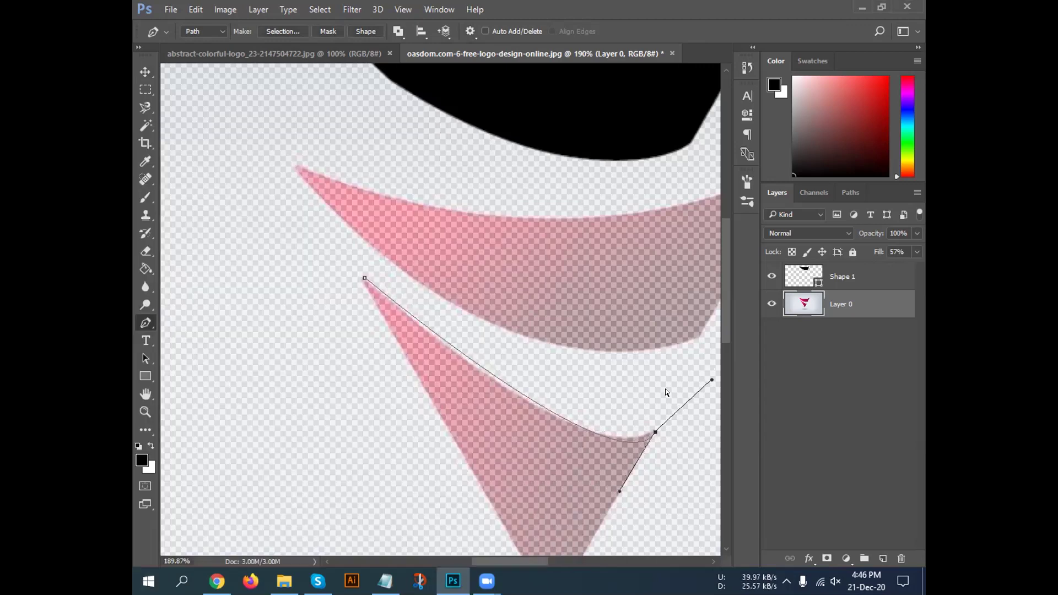
{"action": "key", "text": "ctrl+z"}
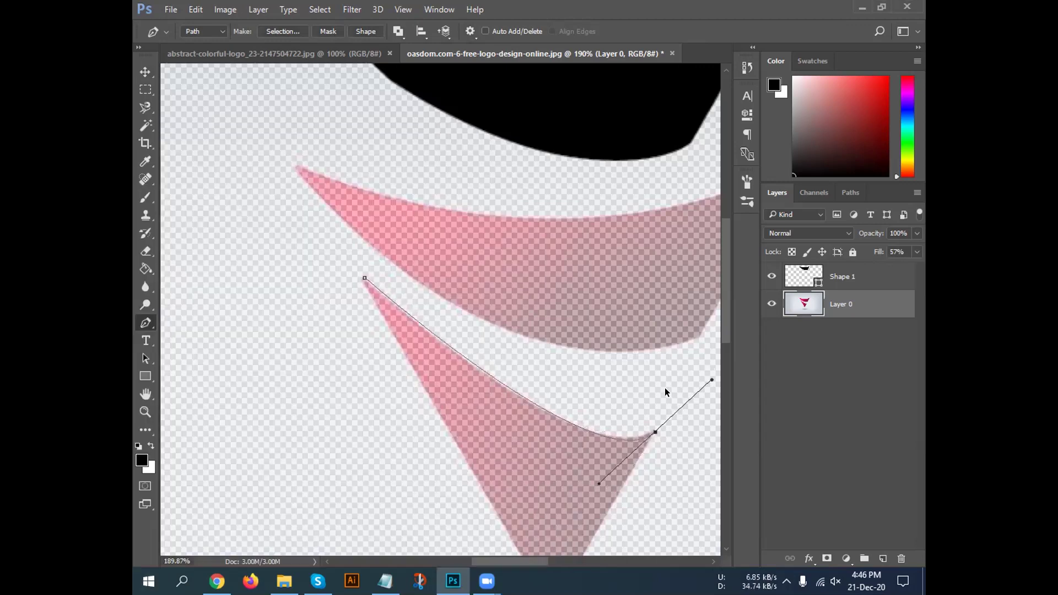
{"action": "key", "text": "ctrl+z"}
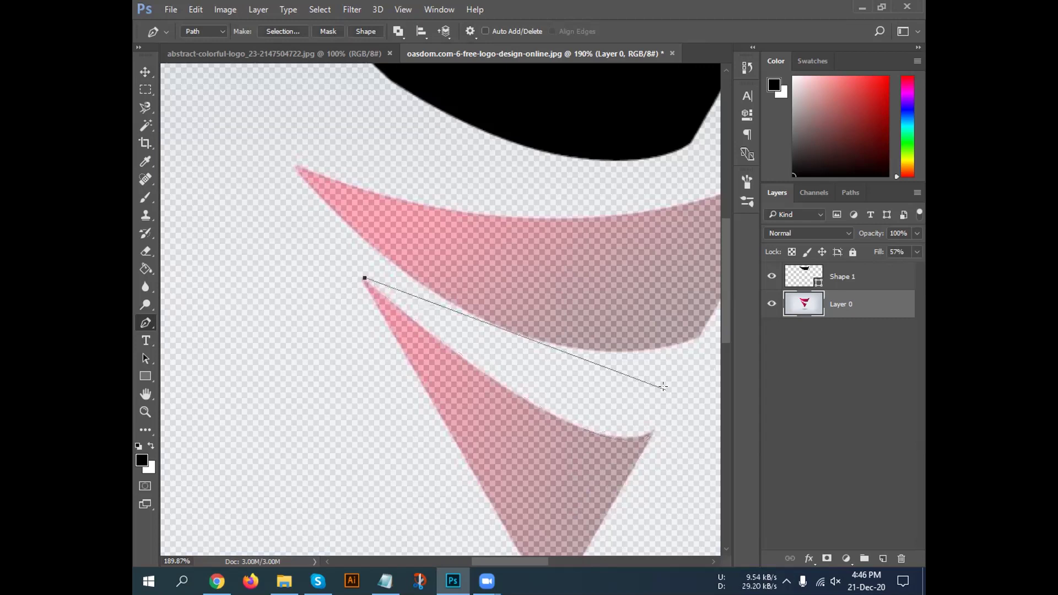
Trace the lower pink shape's upper edge with a curved anchor at its far corner, and realign the outgoing handle along the straight right edge.
{"action": "left_click_drag", "start_coordinate": [653, 432], "coordinate": [704, 385]}
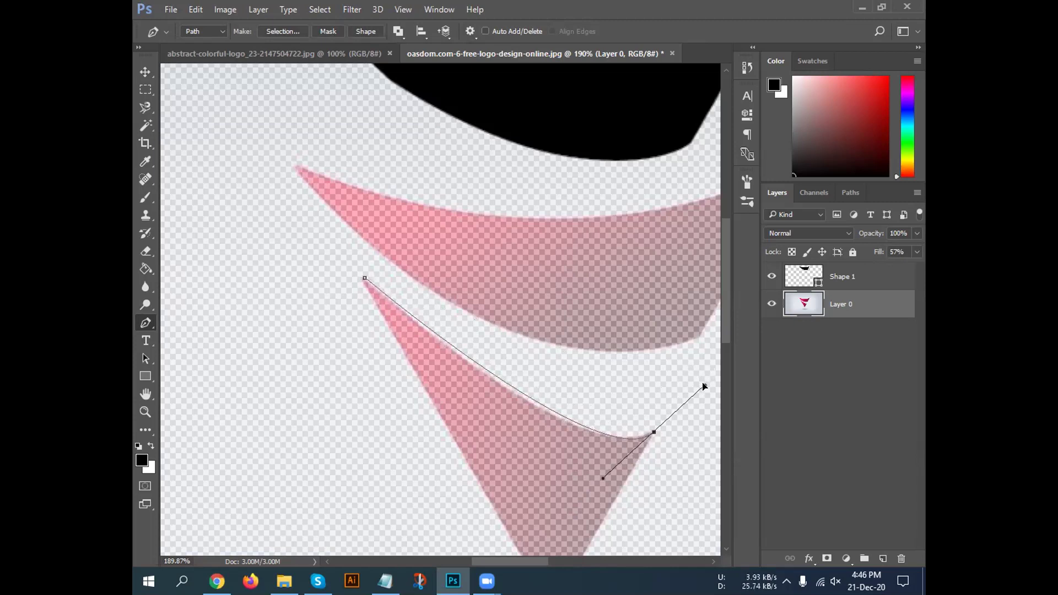
{"action": "left_click_drag", "start_coordinate": [703, 386], "coordinate": [622, 504]}
{"action": "left_click_drag", "start_coordinate": [622, 505], "coordinate": [631, 477]}
{"action": "left_click_drag", "start_coordinate": [631, 477], "coordinate": [617, 487]}
Close the path around the lower pink shape through its bottom tip and turn it into a filled shape.
{"action": "scroll", "coordinate": [593, 525], "scroll_direction": "down", "scroll_amount": 2}
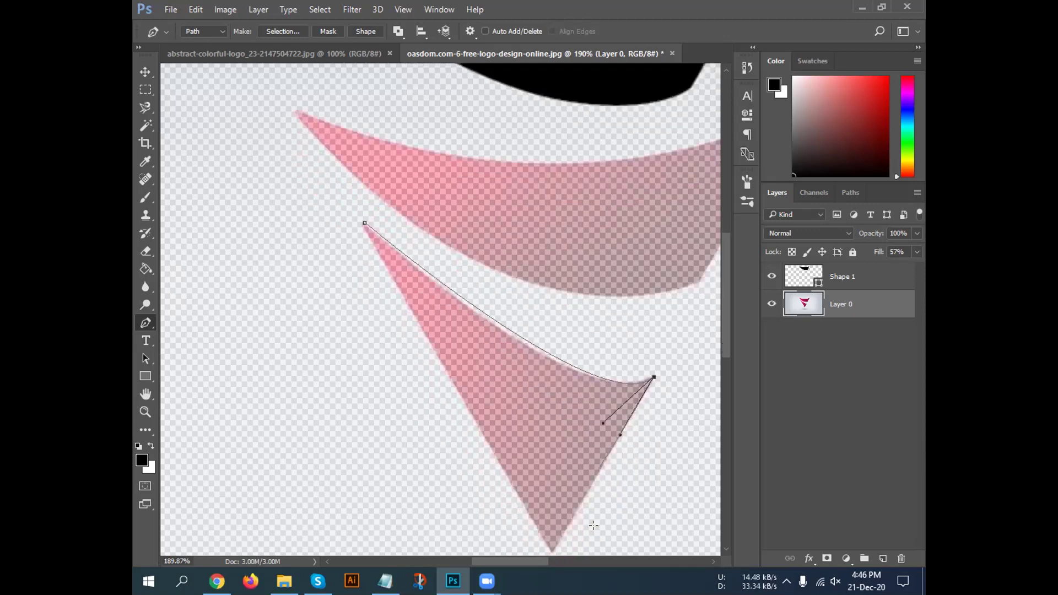
{"action": "scroll", "coordinate": [594, 525], "scroll_direction": "down", "scroll_amount": 1}
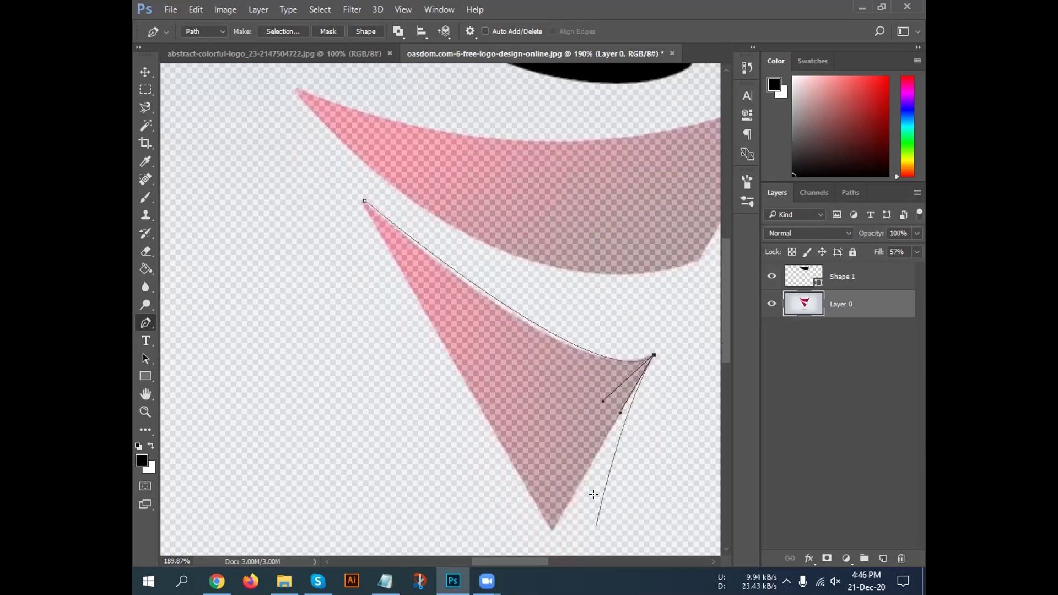
{"action": "left_click", "coordinate": [553, 528]}
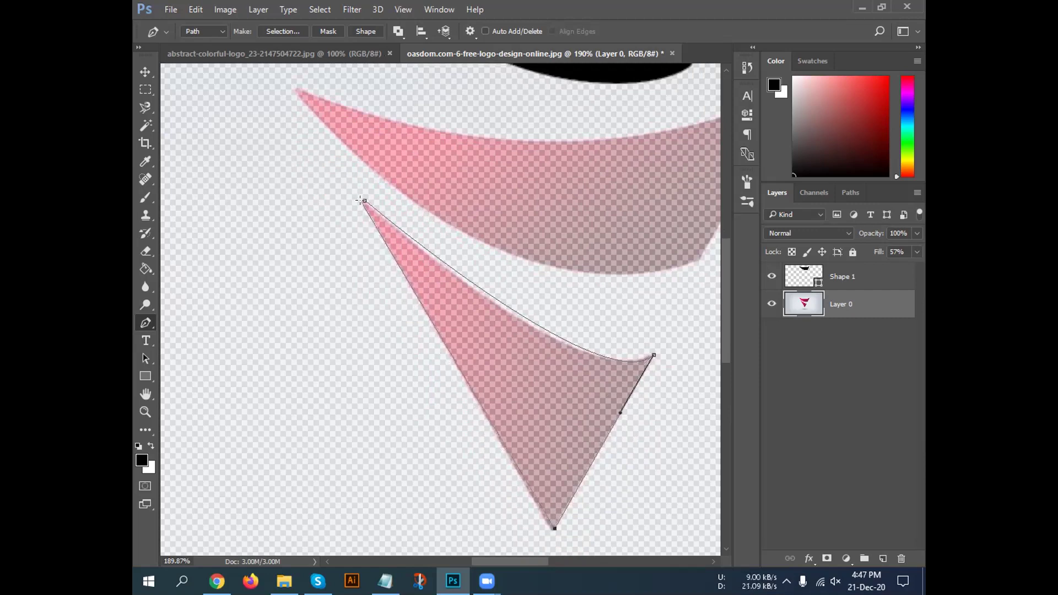
{"action": "left_click", "coordinate": [363, 200]}
{"action": "left_click", "coordinate": [366, 31]}
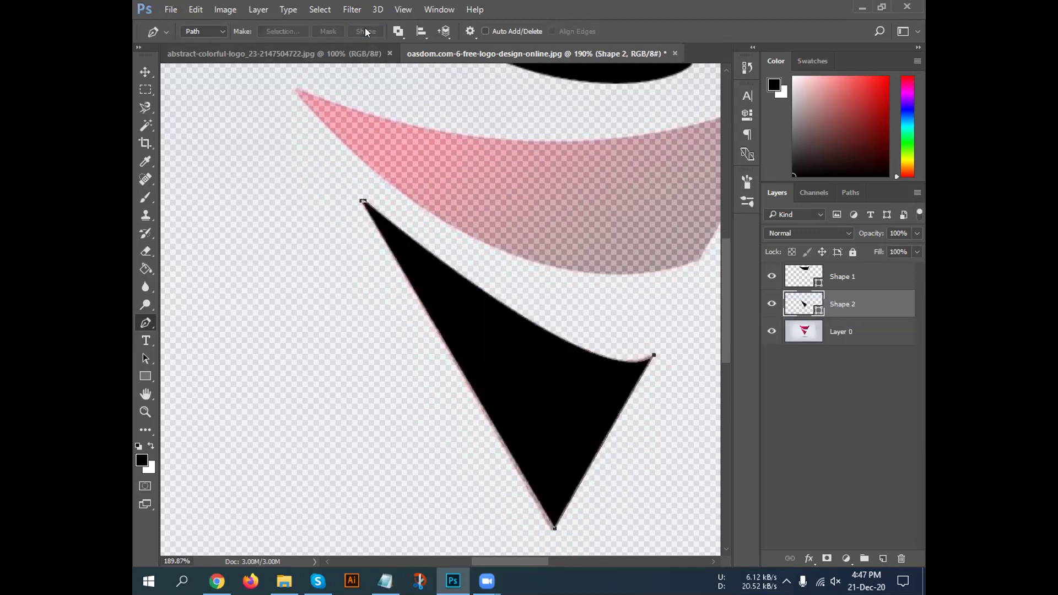
Move the black traced shape left and slightly down, off the lower pink original.
{"action": "left_click", "coordinate": [139, 71]}
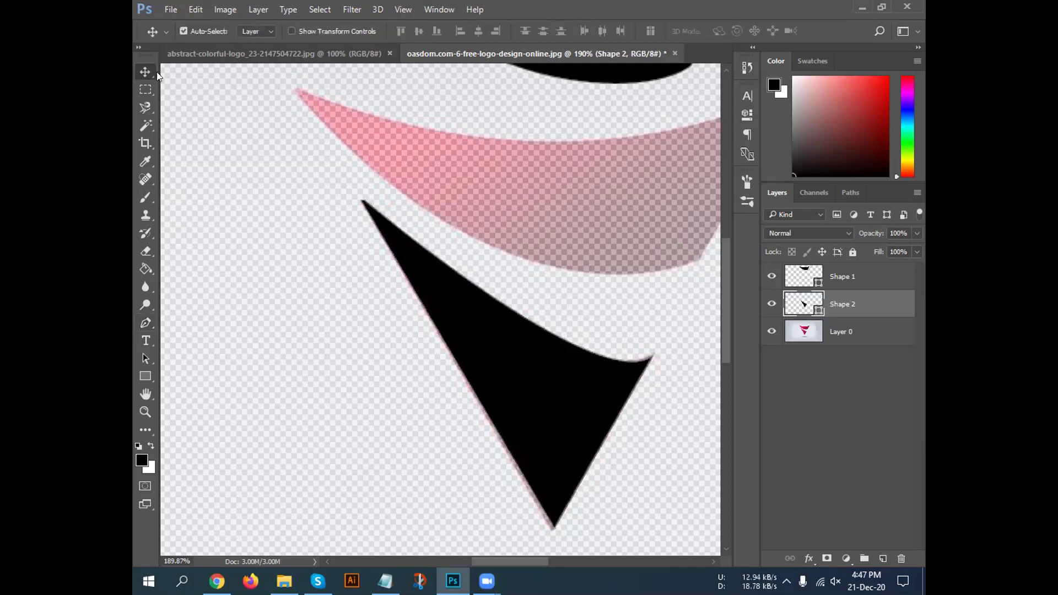
{"action": "left_click_drag", "start_coordinate": [553, 408], "coordinate": [365, 429]}
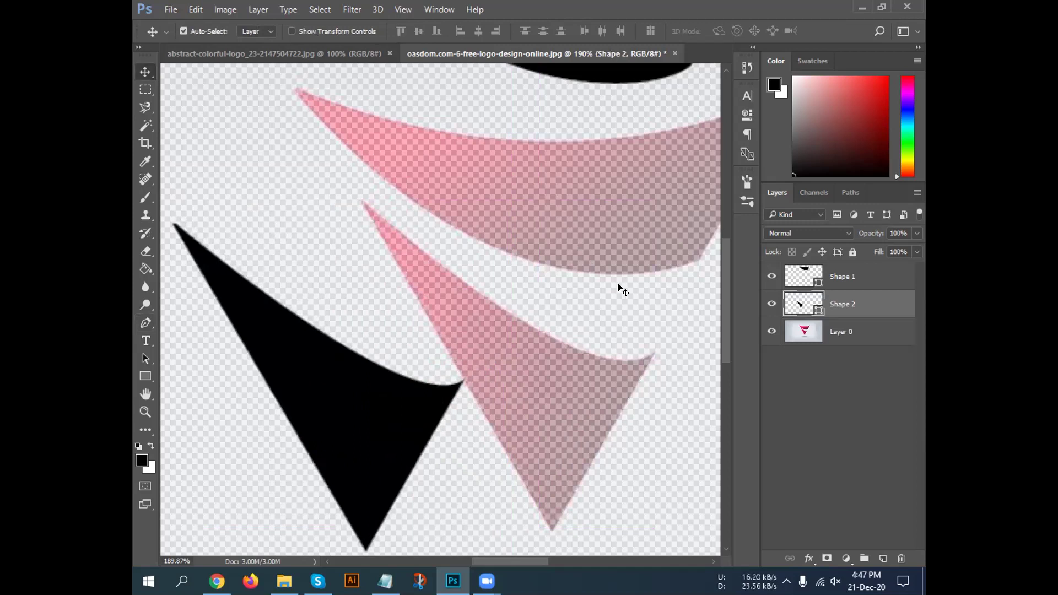
{"action": "left_click_drag", "start_coordinate": [536, 366], "coordinate": [510, 388]}
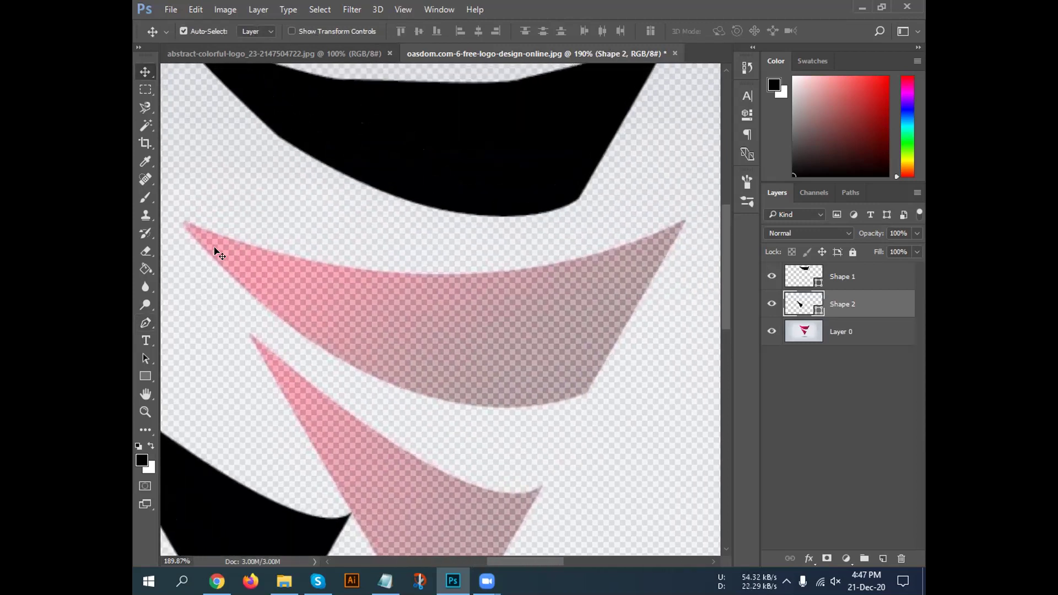
{"action": "left_click", "coordinate": [146, 322]}
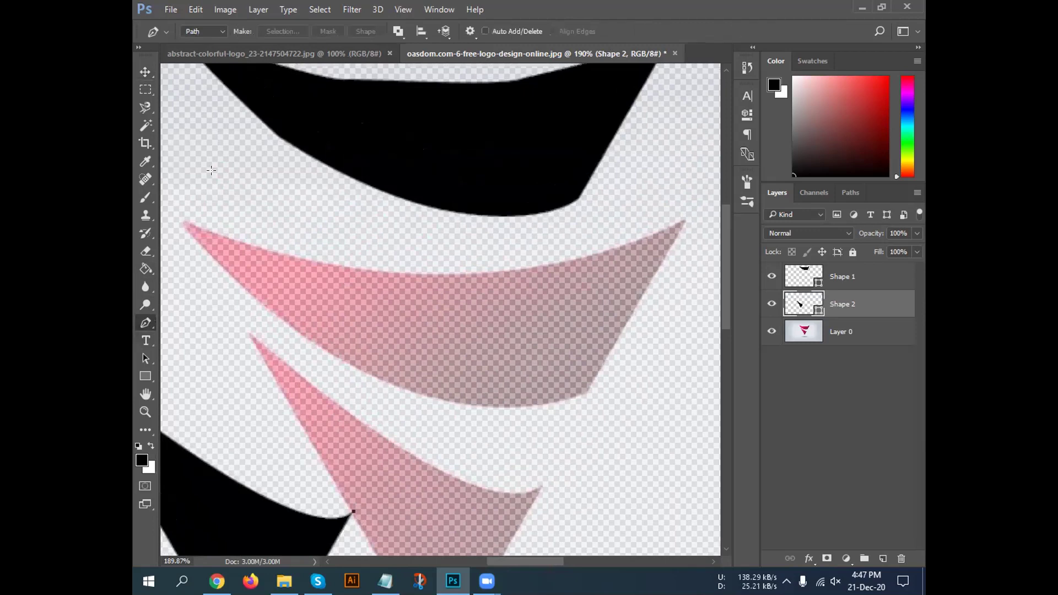
{"action": "left_click", "coordinate": [187, 225]}
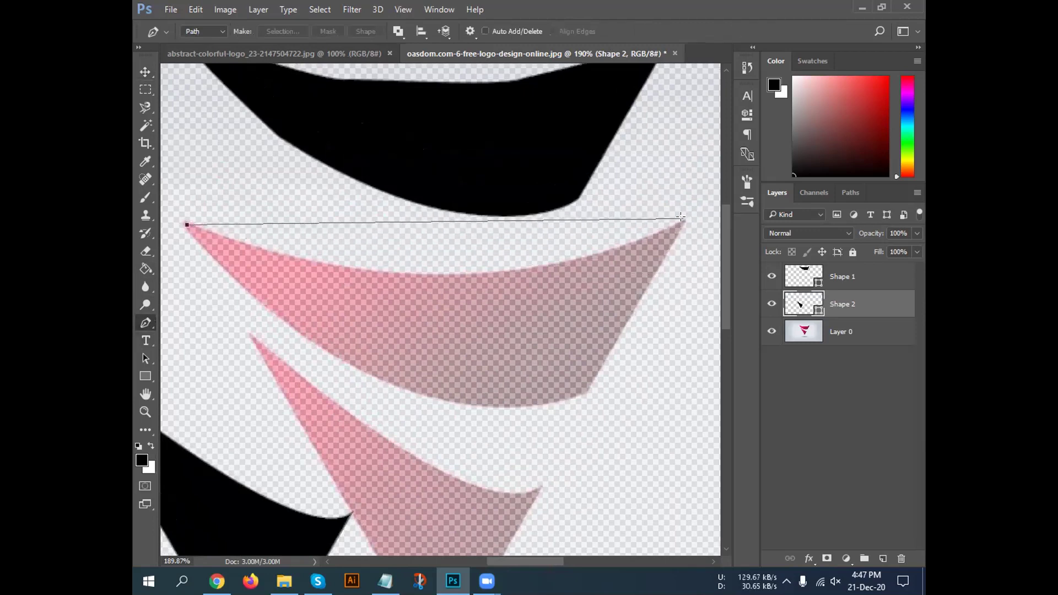
{"action": "left_click_drag", "start_coordinate": [681, 219], "coordinate": [700, 113]}
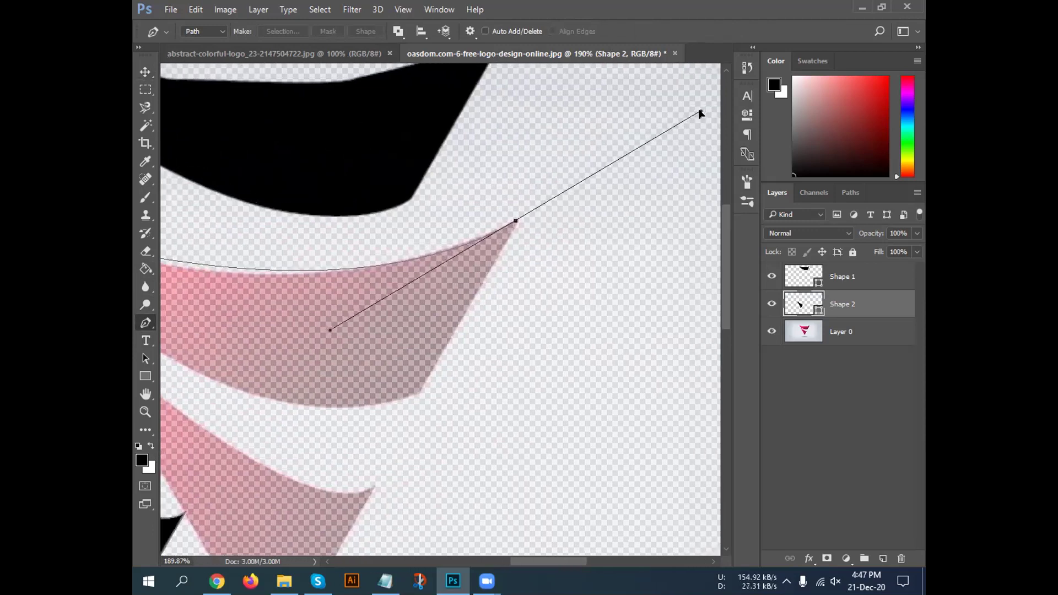
{"action": "left_click_drag", "start_coordinate": [701, 114], "coordinate": [490, 273]}
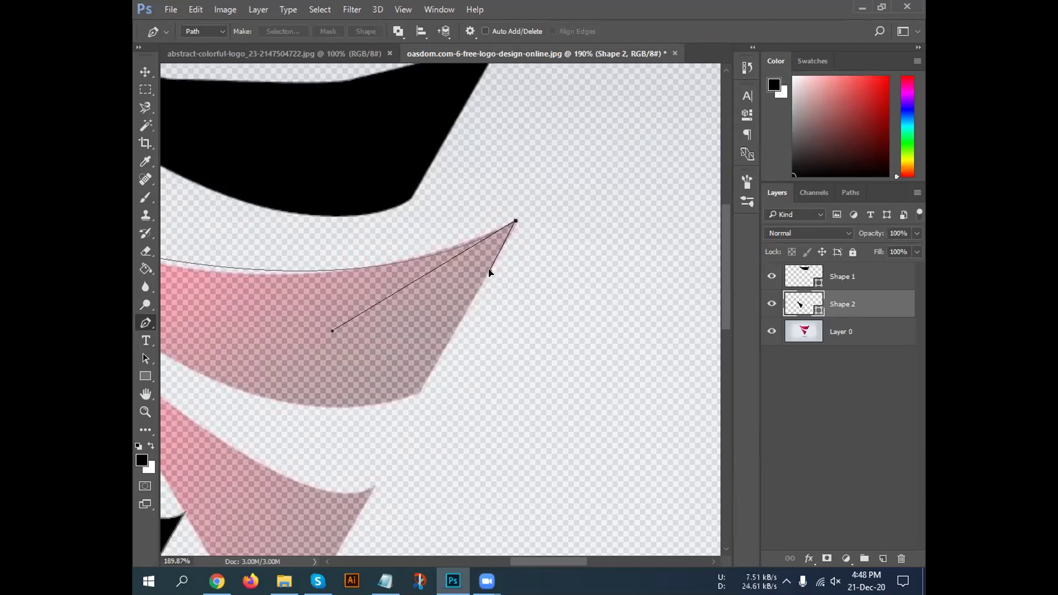
{"action": "left_click_drag", "start_coordinate": [489, 272], "coordinate": [489, 274]}
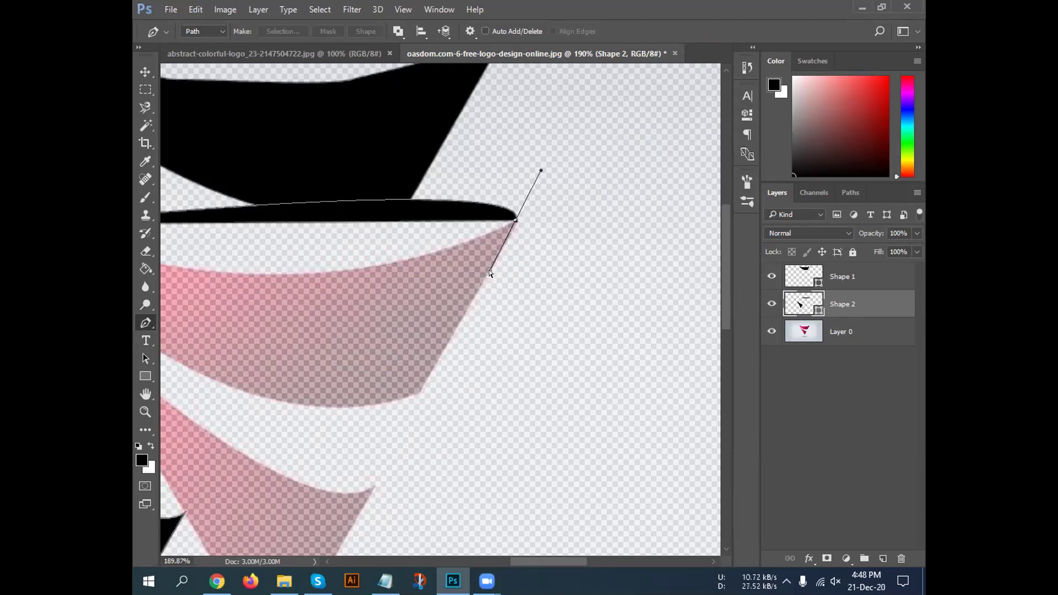
{"action": "key", "text": "ctrl+z"}
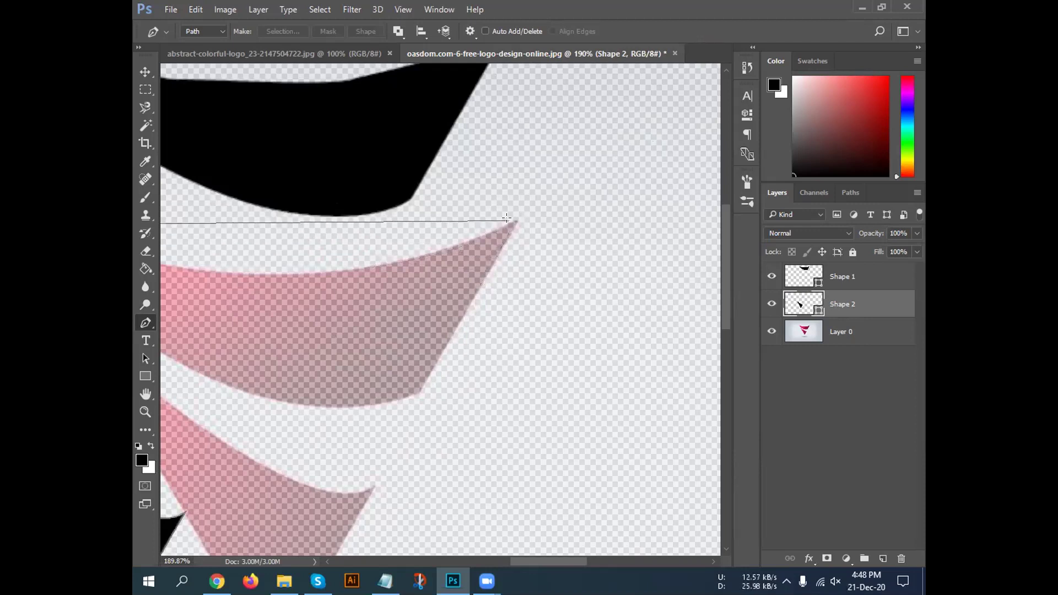
{"action": "scroll", "coordinate": [508, 266], "scroll_direction": "down", "scroll_amount": 5}
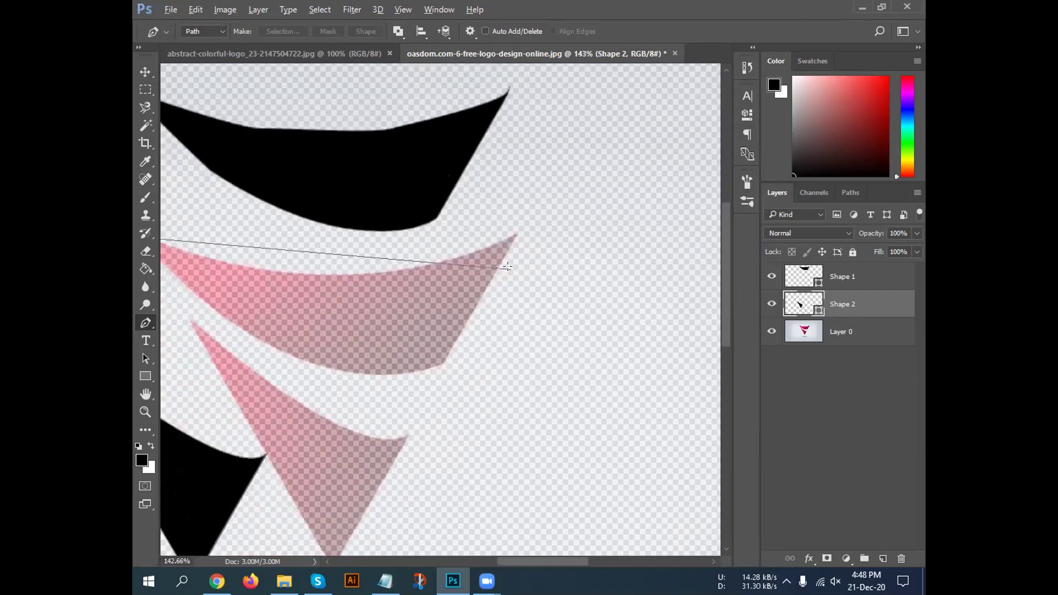
{"action": "scroll", "coordinate": [508, 266], "scroll_direction": "down", "scroll_amount": 1}
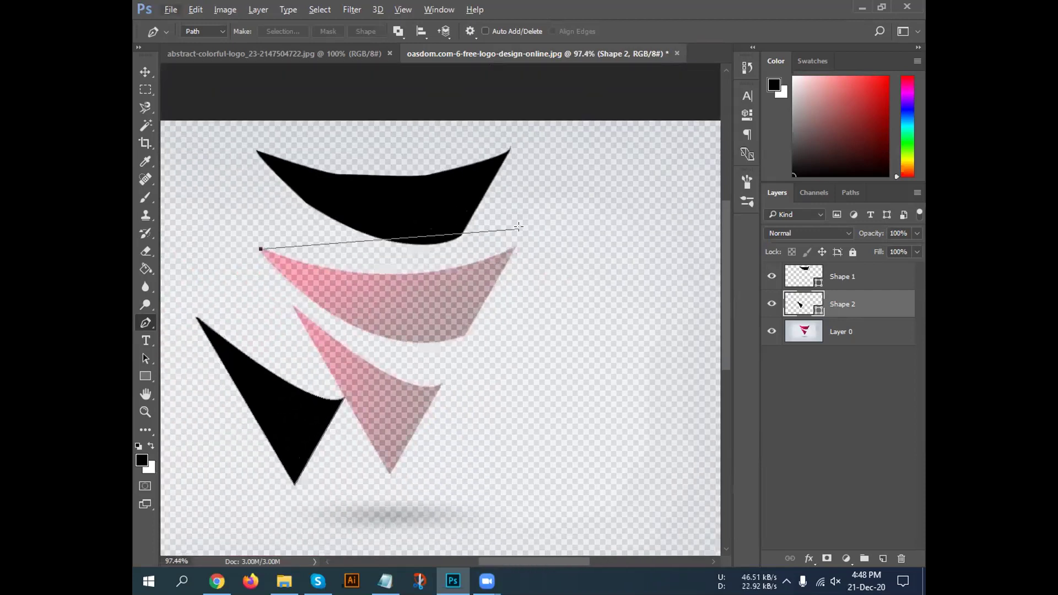
{"action": "left_click_drag", "start_coordinate": [514, 248], "coordinate": [598, 198]}
{"action": "key", "text": "ctrl+z"}
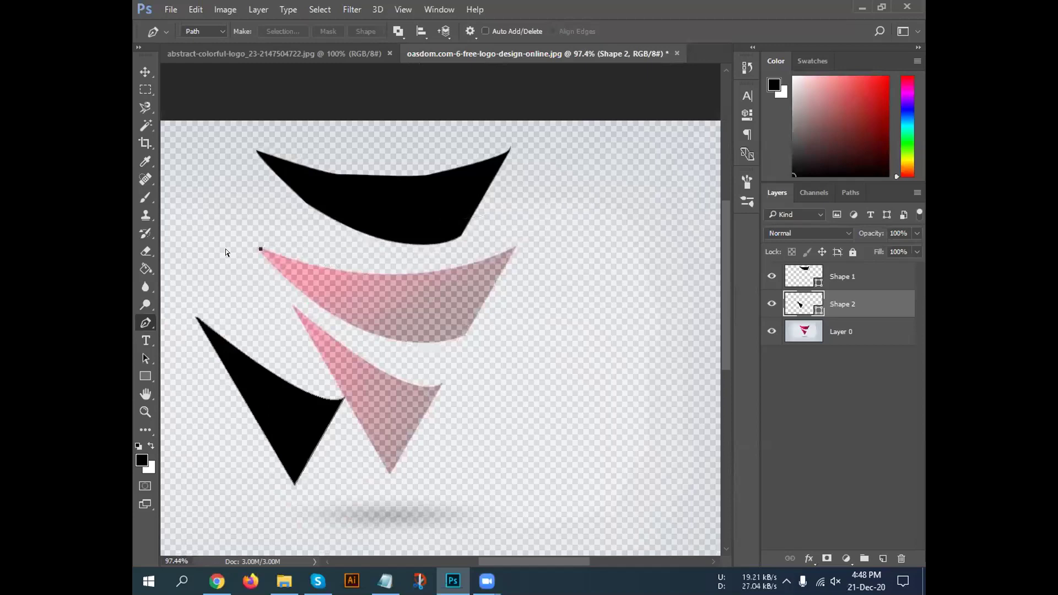
{"action": "key", "text": "ctrl+z"}
Trace the upper curve of the wide pink shape with the Pen tool, aiming the end anchor's outgoing handle down the slanted edge.
{"action": "left_click_drag", "start_coordinate": [258, 249], "coordinate": [350, 263]}
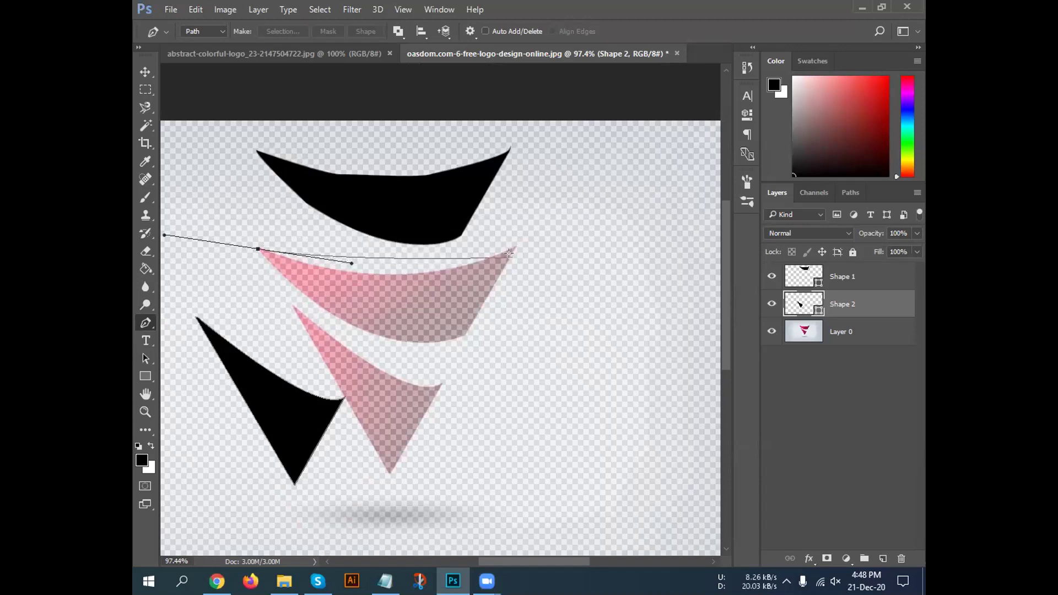
{"action": "left_click_drag", "start_coordinate": [513, 247], "coordinate": [648, 202]}
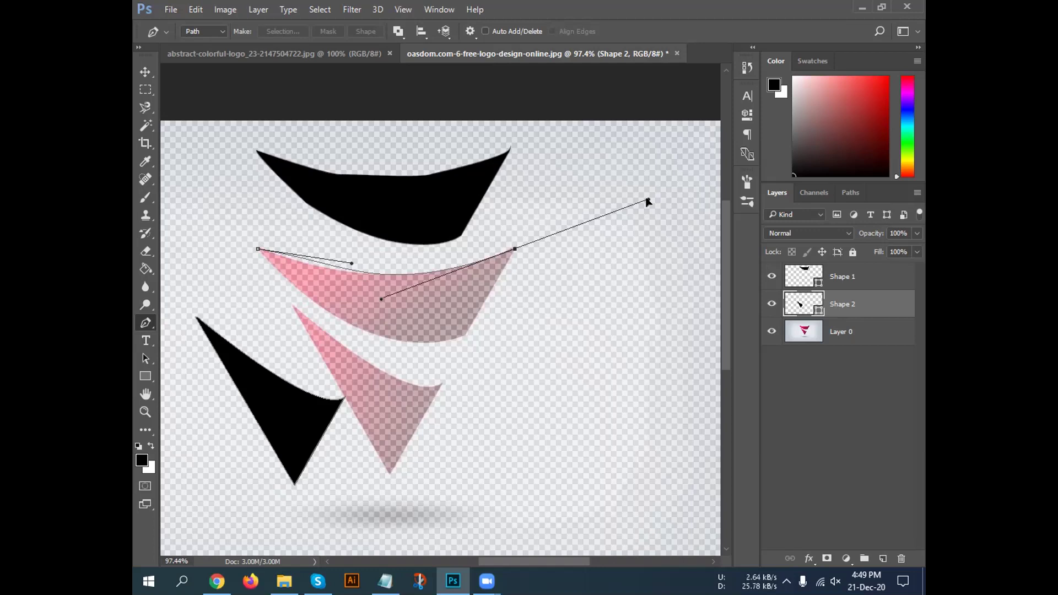
{"action": "left_click_drag", "start_coordinate": [648, 202], "coordinate": [648, 202]}
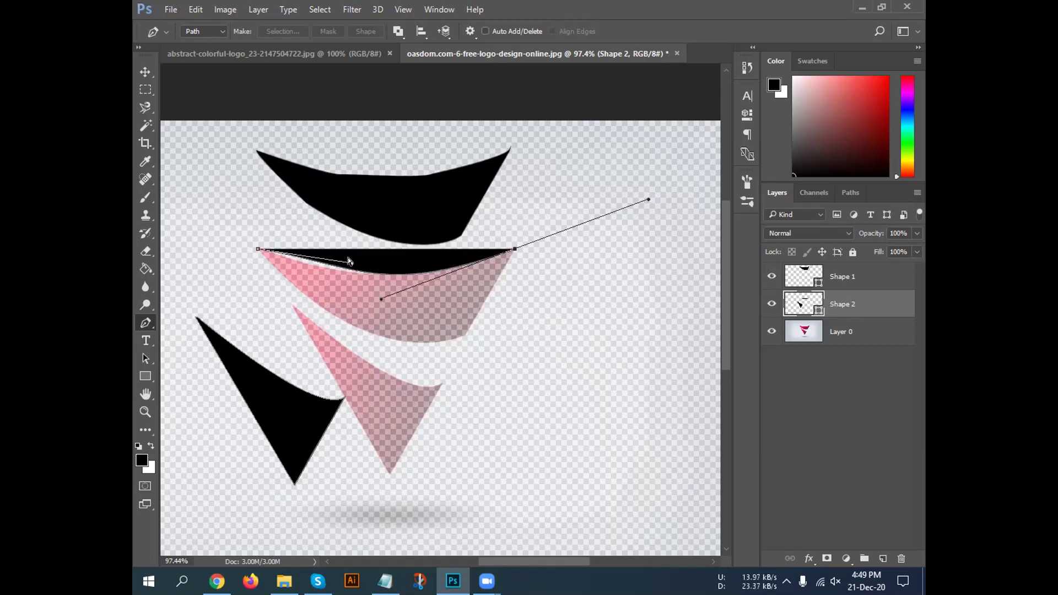
{"action": "left_click_drag", "start_coordinate": [348, 260], "coordinate": [351, 259]}
{"action": "left_click_drag", "start_coordinate": [351, 256], "coordinate": [313, 262]}
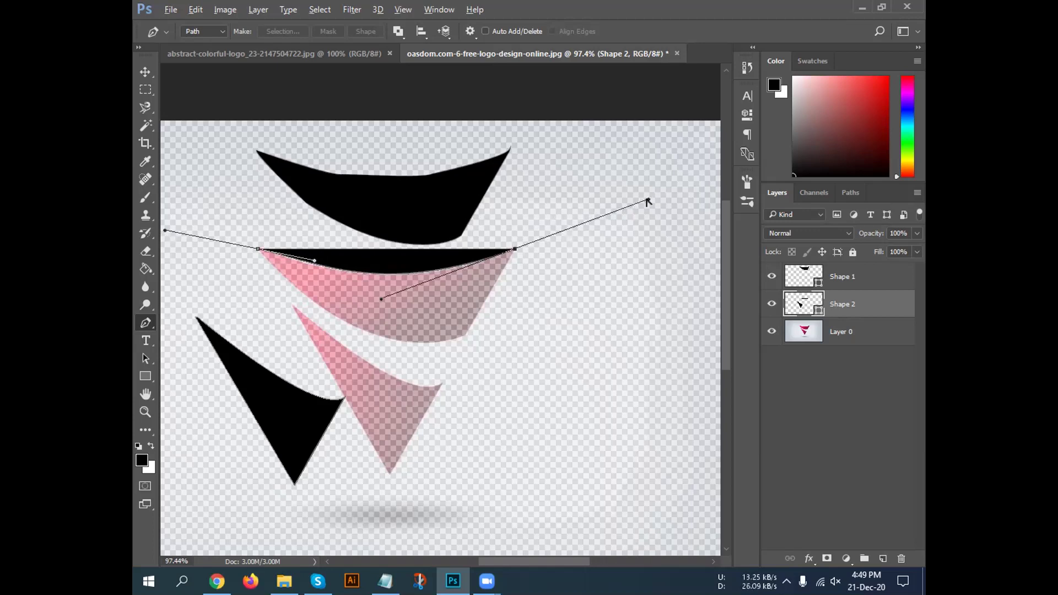
{"action": "left_click_drag", "start_coordinate": [648, 201], "coordinate": [501, 272]}
{"action": "left_click", "coordinate": [465, 330]}
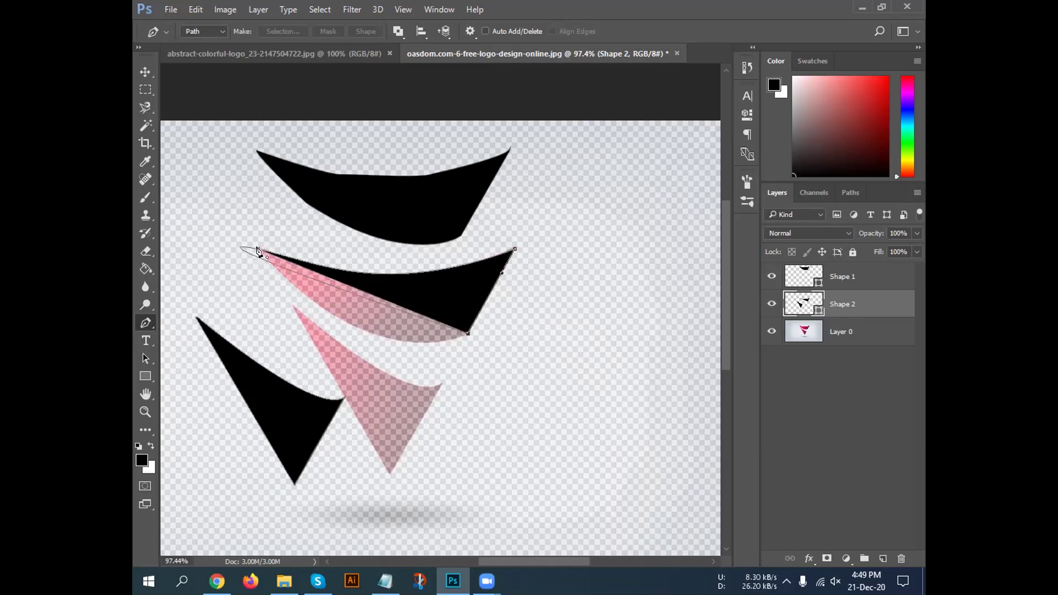
{"action": "mouse_move", "coordinate": [257, 249]}
{"action": "left_mouse_down"}
{"action": "mouse_move", "coordinate": [307, 214]}
{"action": "mouse_move", "coordinate": [276, 194]}
{"action": "mouse_move", "coordinate": [252, 249]}
{"action": "left_mouse_up"}
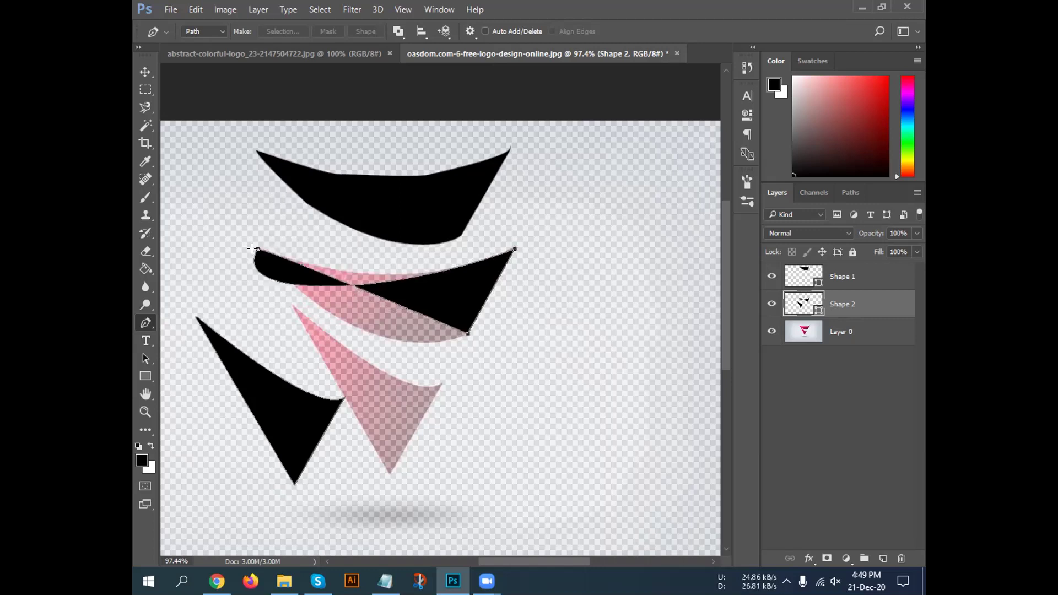
{"action": "key", "text": "ctrl+z"}
{"action": "key", "text": "ctrl+alt+z"}
{"action": "key", "text": "ctrl+alt+z"}
{"action": "key", "text": "ctrl+alt+z"}
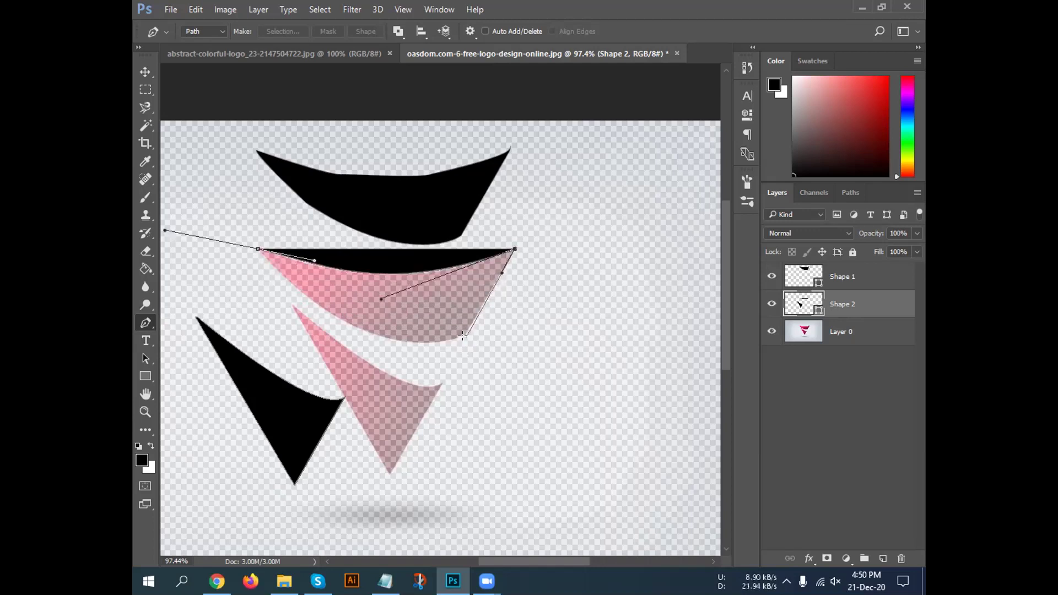
{"action": "left_click_drag", "start_coordinate": [466, 334], "coordinate": [440, 343]}
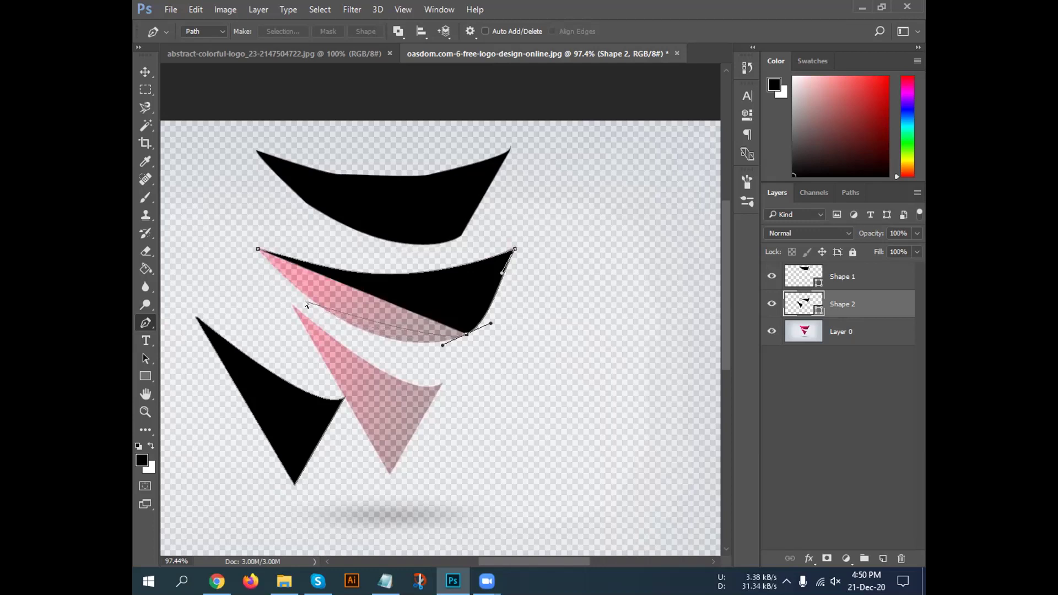
{"action": "left_click_drag", "start_coordinate": [258, 249], "coordinate": [165, 231]}
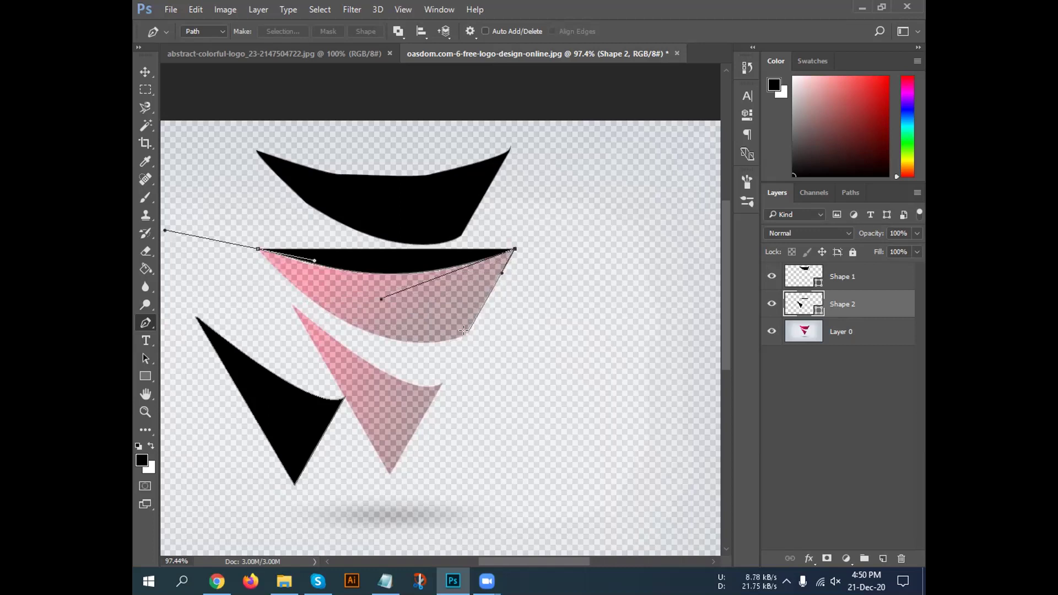
Add a curved anchor at the wide pink shape's lower corner and close the path at its starting tip.
{"action": "left_click_drag", "start_coordinate": [467, 333], "coordinate": [446, 346]}
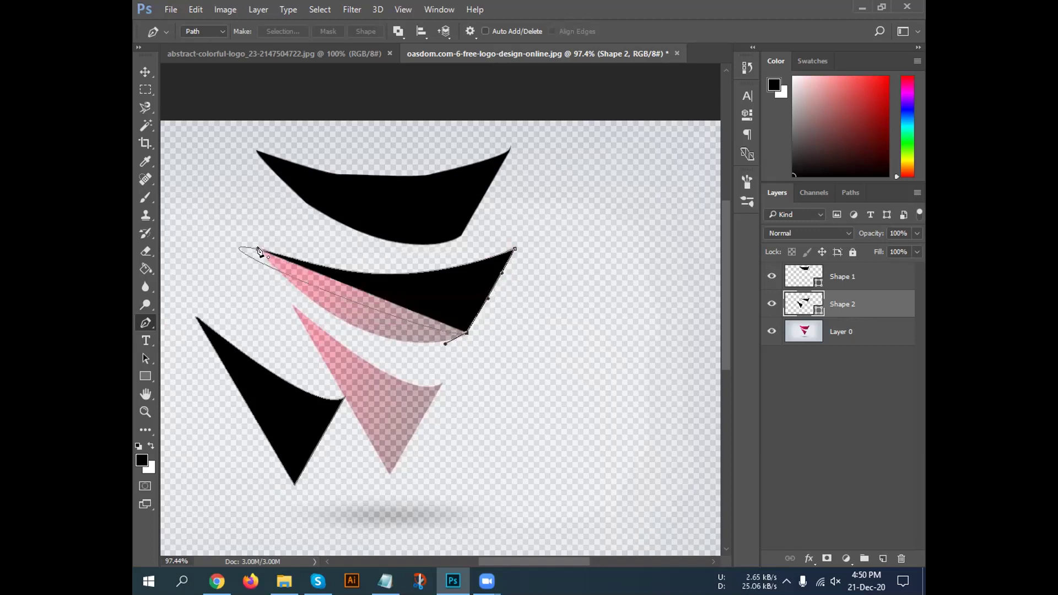
{"action": "mouse_move", "coordinate": [258, 249]}
{"action": "left_mouse_down"}
{"action": "mouse_move", "coordinate": [306, 210]}
{"action": "mouse_move", "coordinate": [296, 206]}
{"action": "mouse_move", "coordinate": [261, 246]}
{"action": "left_mouse_up"}
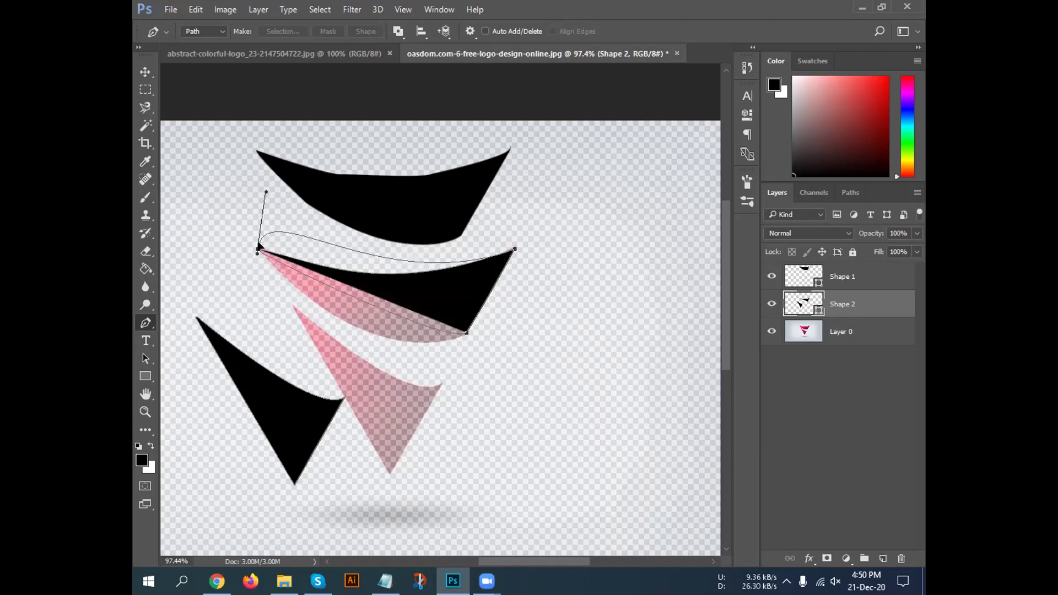
{"action": "key", "text": "Return"}
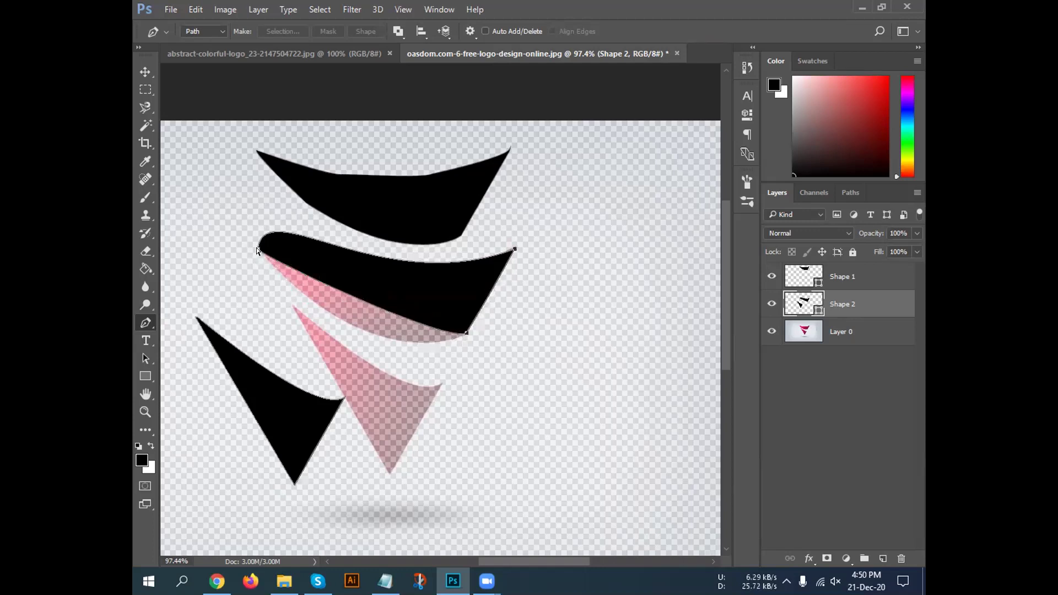
Adjust the closing anchor's two direction handles so the black shape's lower and upper curves follow the pink template.
{"action": "left_click", "coordinate": [256, 249], "text": "ctrl"}
{"action": "left_click_drag", "start_coordinate": [255, 254], "coordinate": [355, 360]}
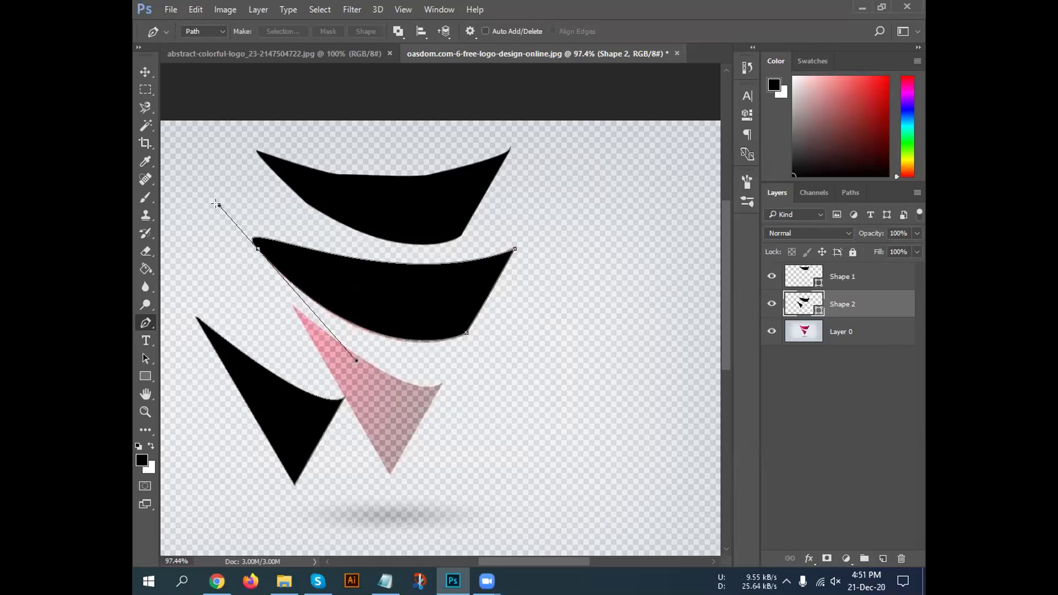
{"action": "left_click_drag", "start_coordinate": [218, 206], "coordinate": [252, 217]}
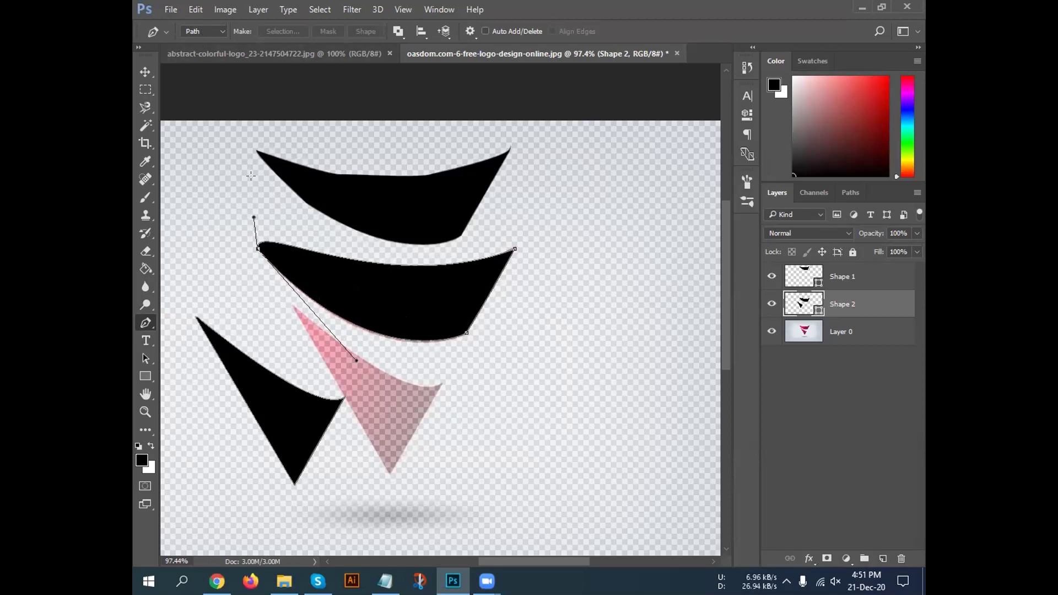
{"action": "left_click_drag", "start_coordinate": [252, 218], "coordinate": [268, 229]}
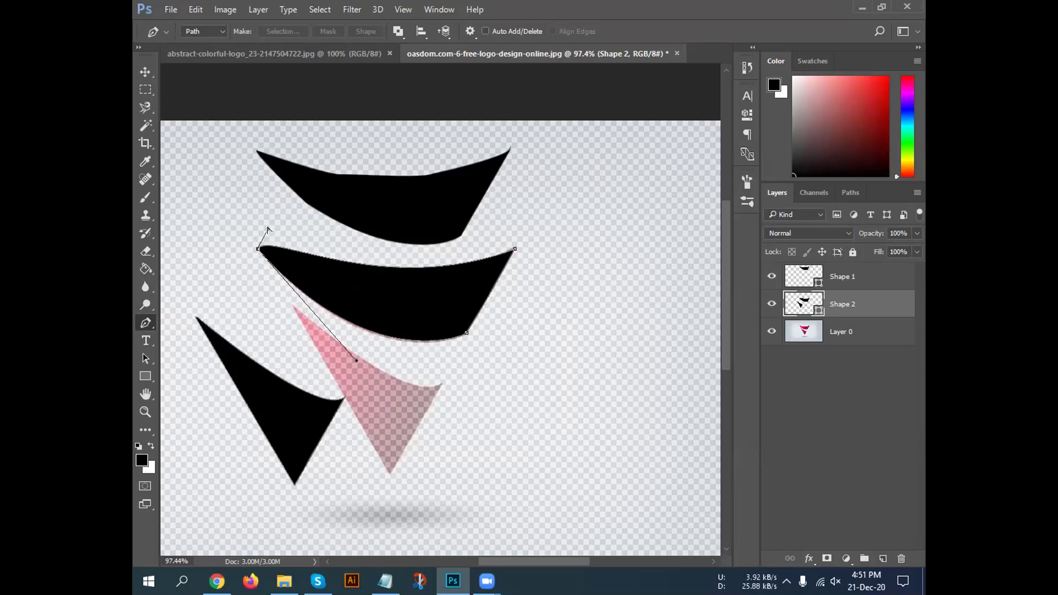
{"action": "left_click_drag", "start_coordinate": [268, 230], "coordinate": [273, 240]}
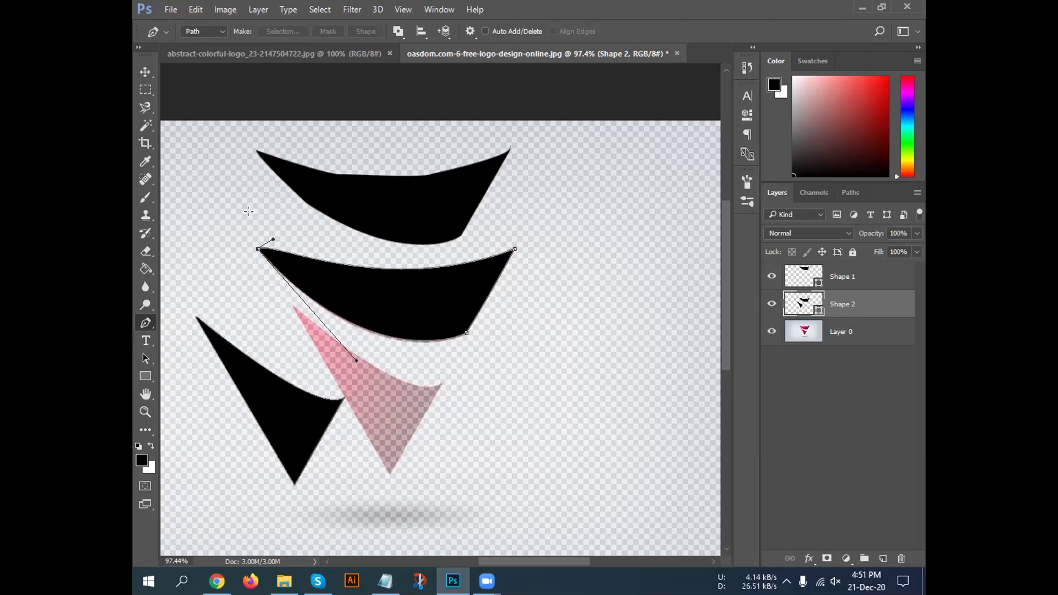
Move the Shape 2 layer off the pink template, down and to the right, for comparison with the original.
{"action": "left_click", "coordinate": [146, 72]}
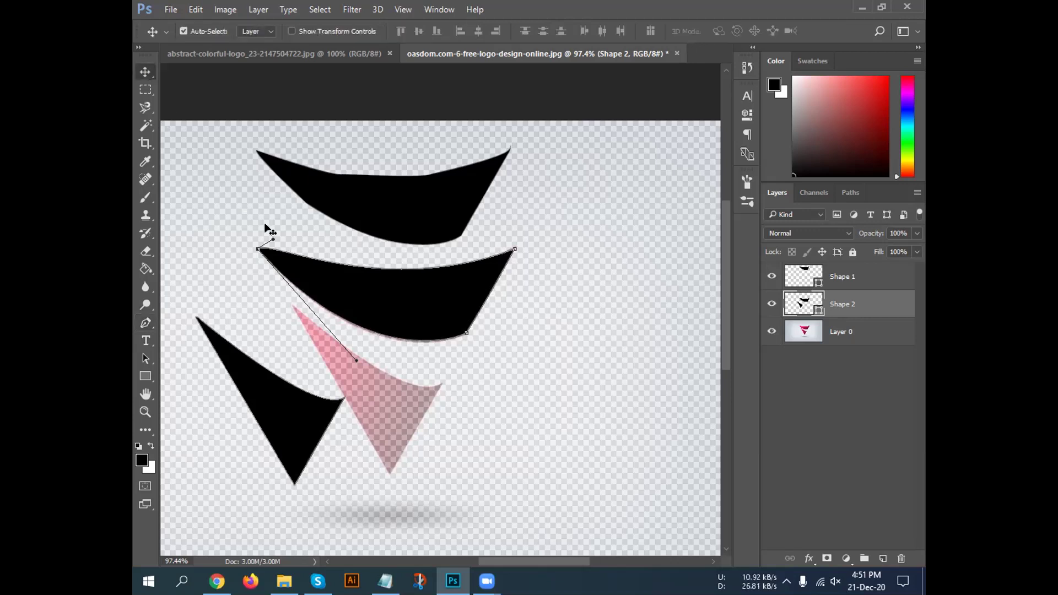
{"action": "left_click_drag", "start_coordinate": [333, 295], "coordinate": [446, 384]}
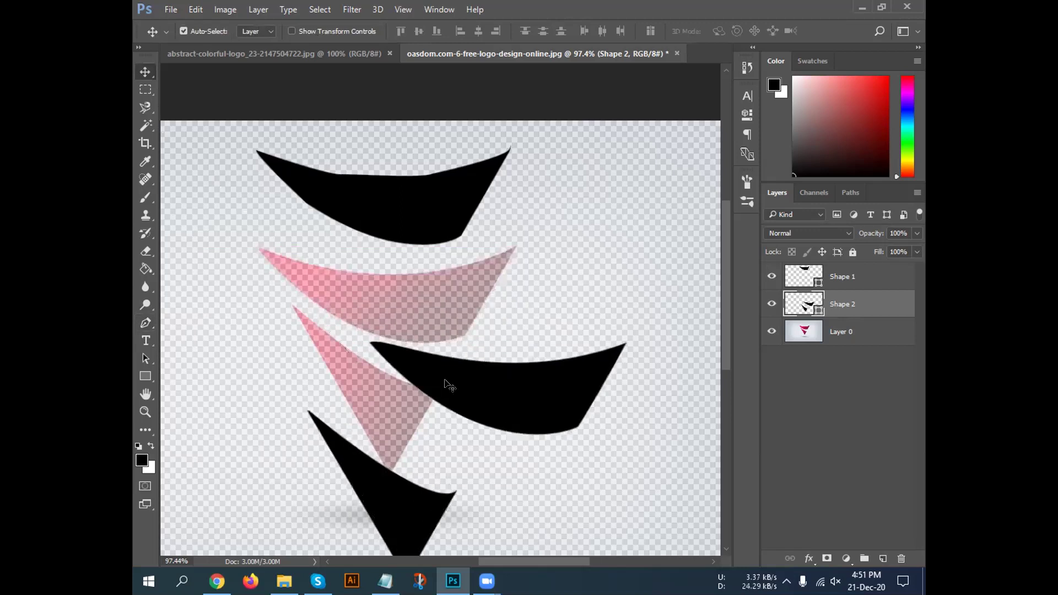
{"action": "left_click_drag", "start_coordinate": [444, 380], "coordinate": [479, 390]}
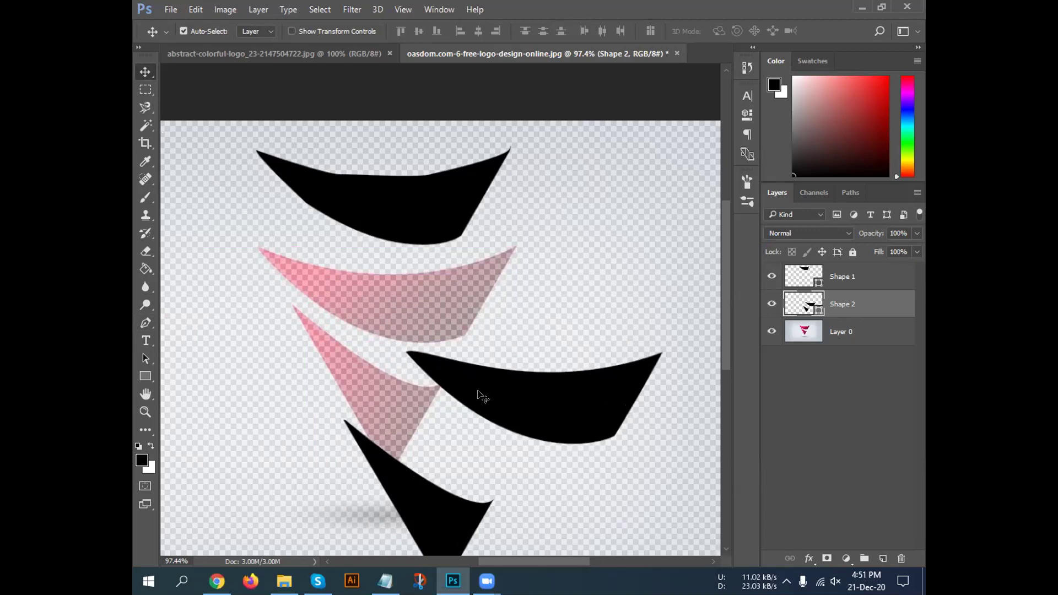
{"action": "scroll", "coordinate": [479, 325], "scroll_direction": "down", "scroll_amount": 2}
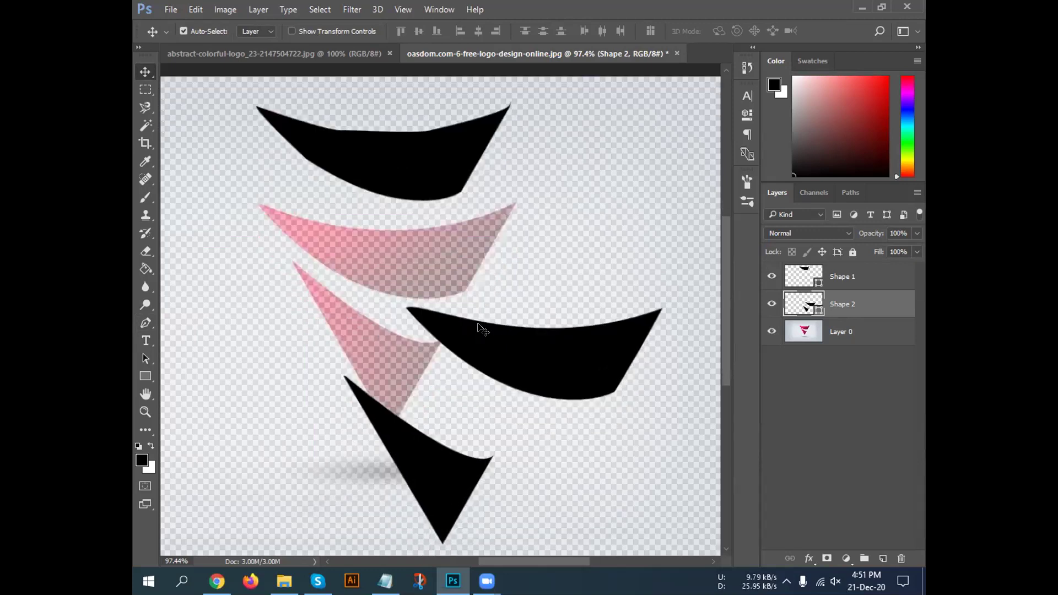
{"action": "scroll", "coordinate": [480, 327], "scroll_direction": "up", "scroll_amount": 3}
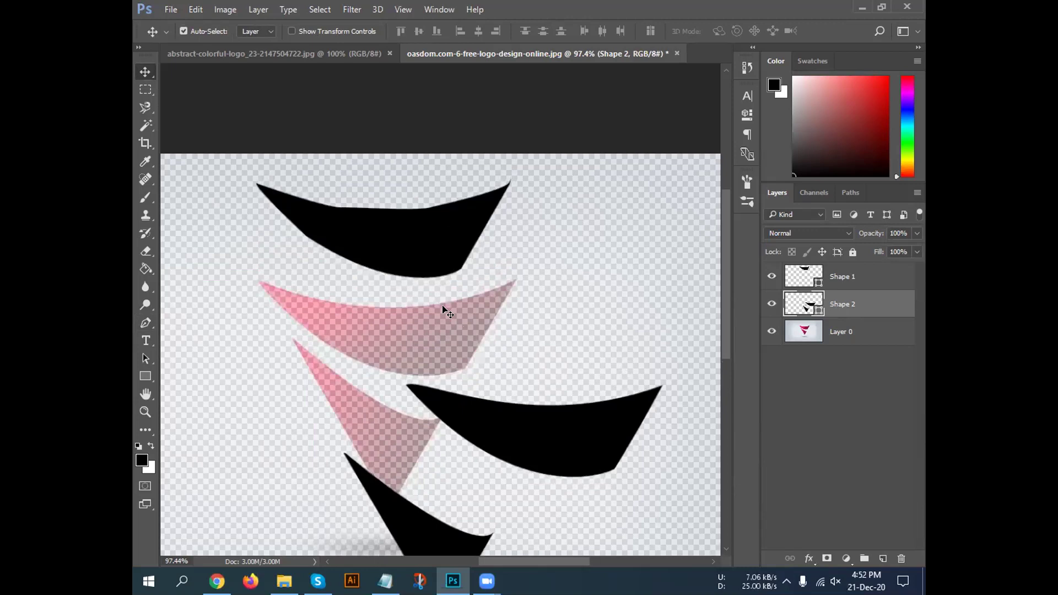
{"action": "left_click", "coordinate": [272, 55]}
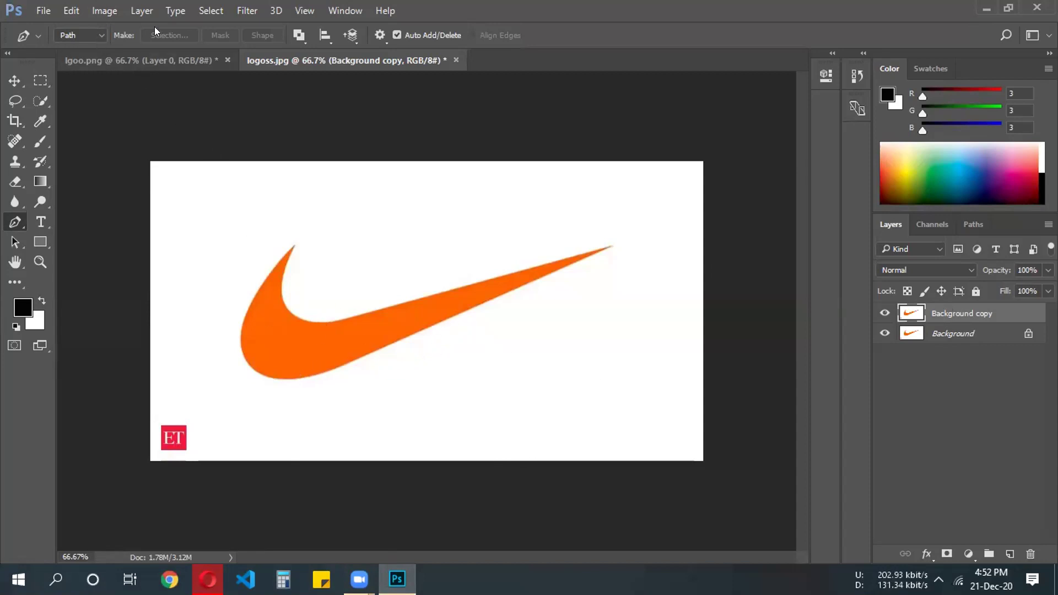
{"action": "left_click", "coordinate": [380, 35]}
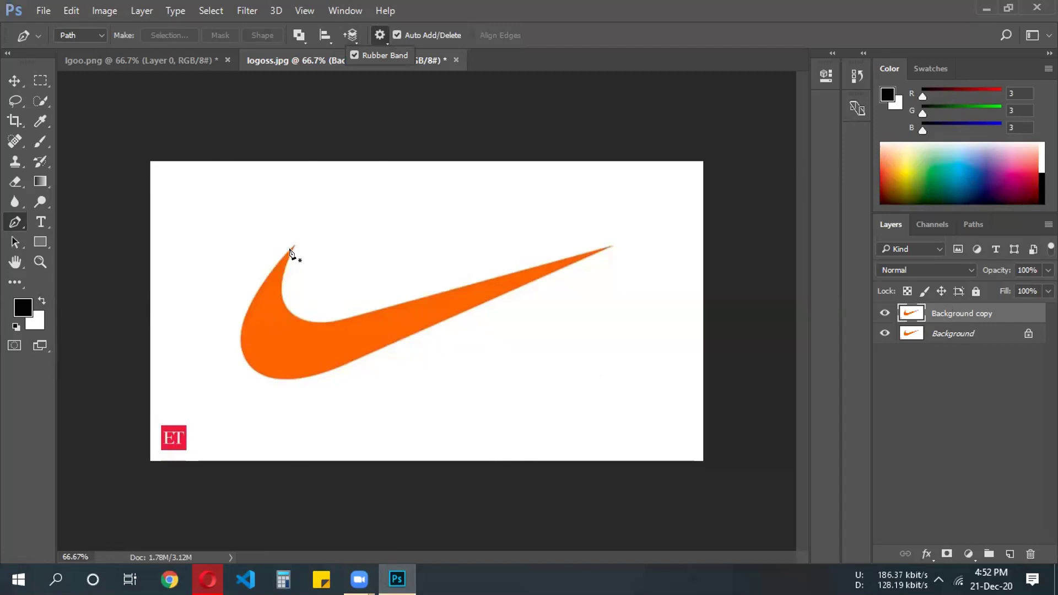
{"action": "left_click", "coordinate": [317, 378]}
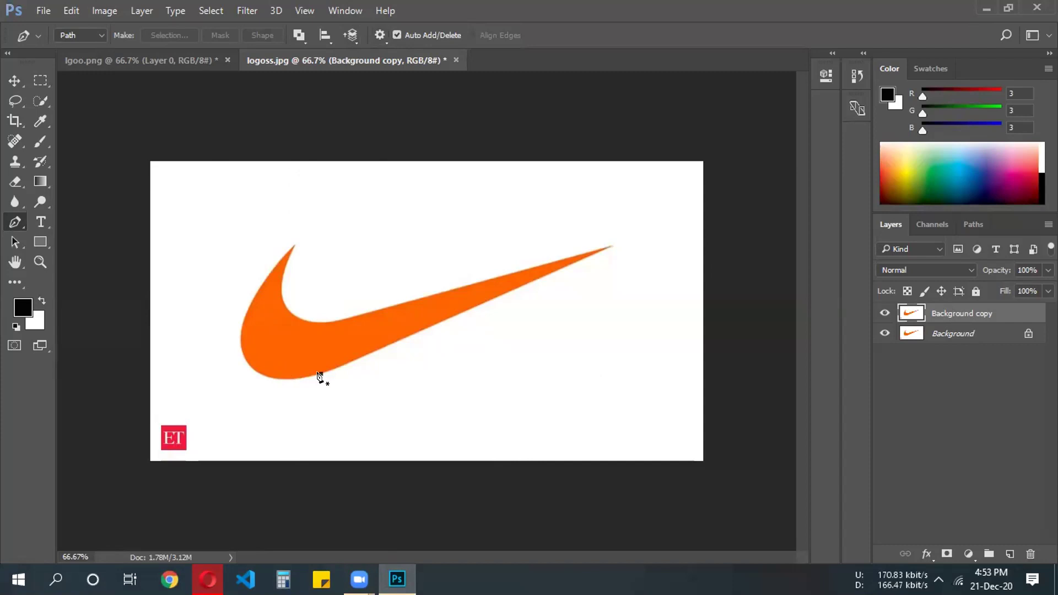
{"action": "left_click", "coordinate": [320, 375]}
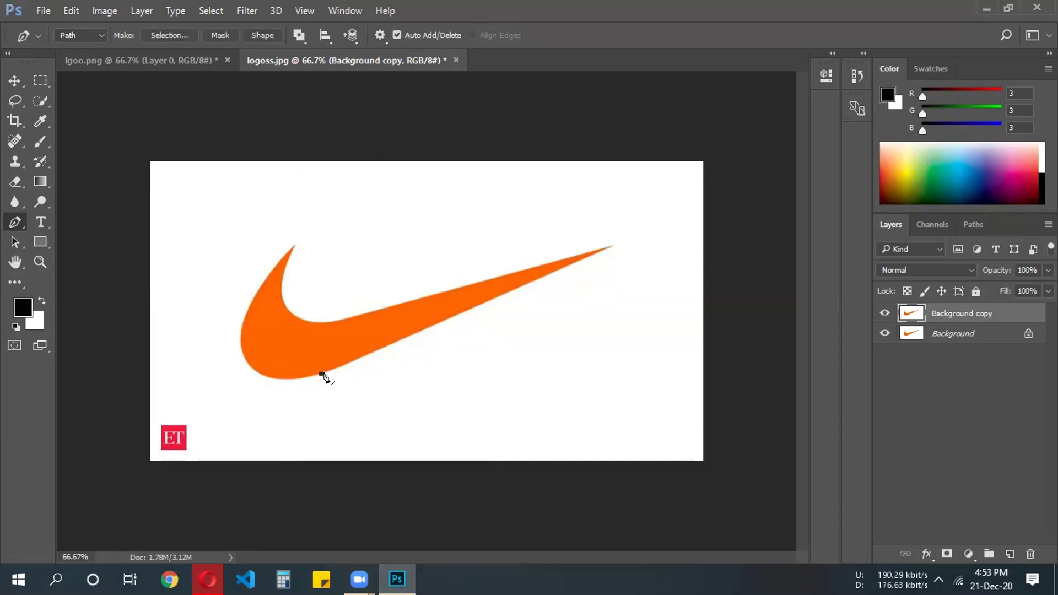
{"action": "key", "text": "ctrl+z"}
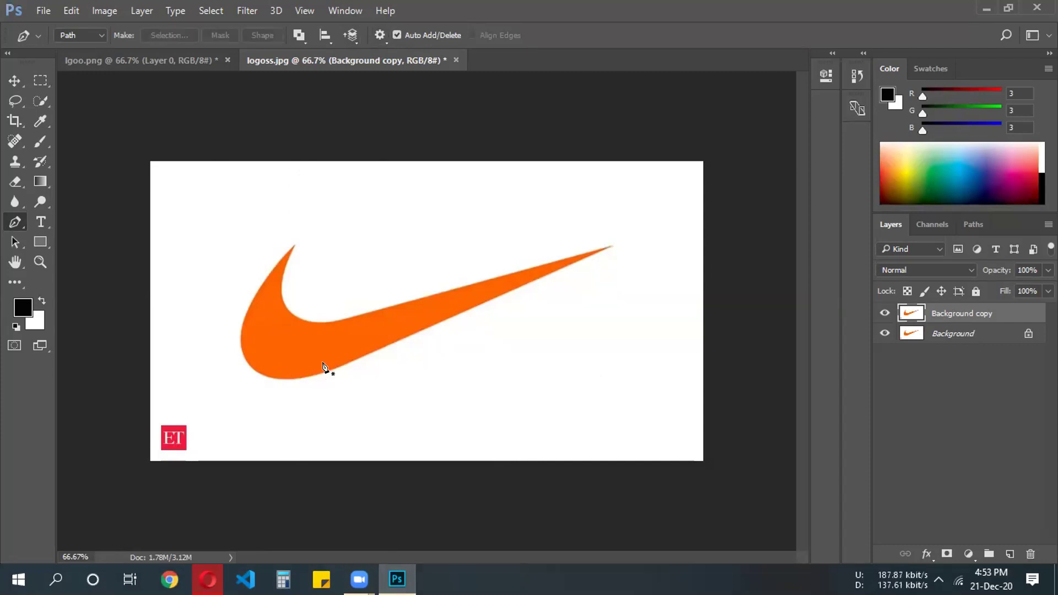
{"action": "left_click", "coordinate": [294, 247]}
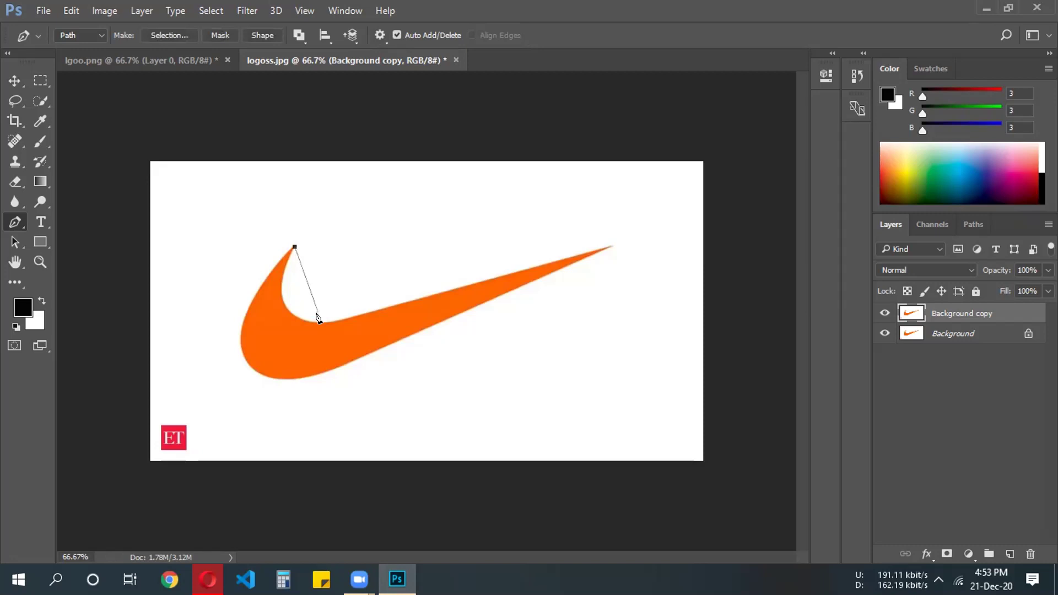
{"action": "left_click_drag", "start_coordinate": [322, 321], "coordinate": [398, 319]}
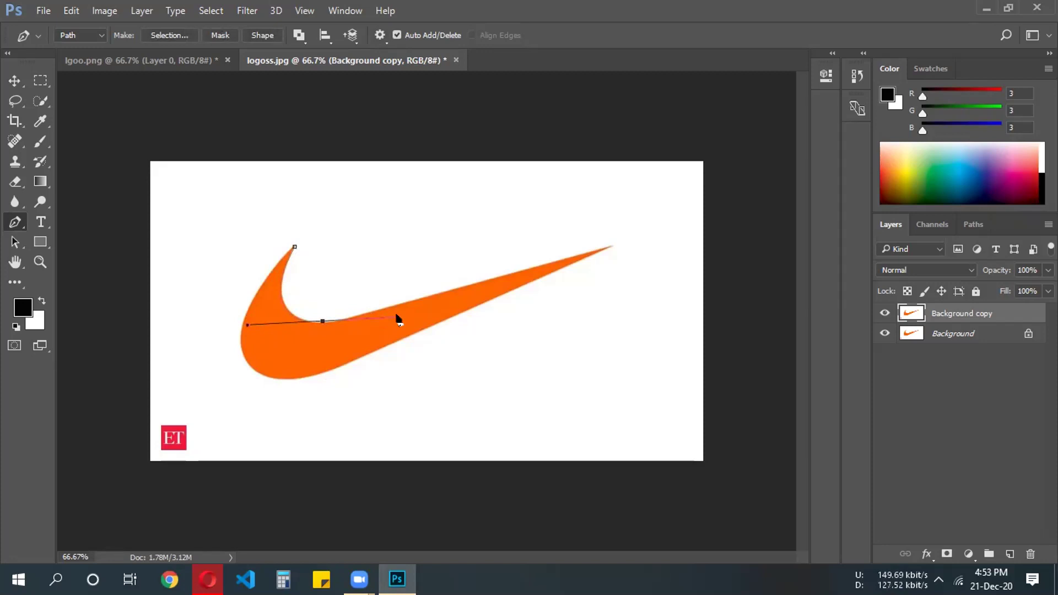
{"action": "key", "text": "ctrl+z"}
{"action": "key", "text": "ctrl+z"}
{"action": "key", "text": "ctrl+z"}
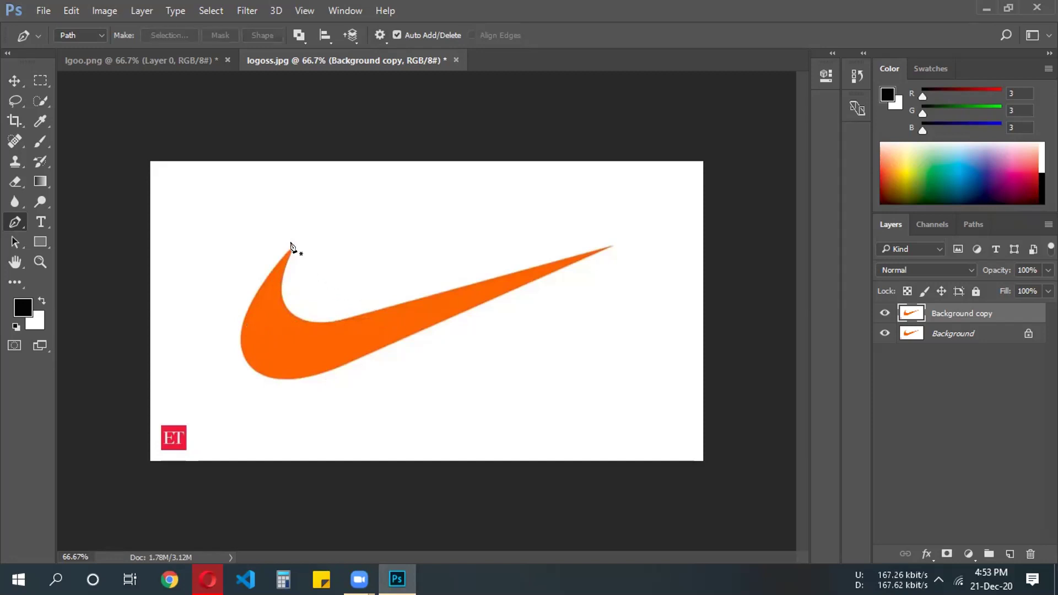
{"action": "left_click_drag", "start_coordinate": [294, 246], "coordinate": [271, 261]}
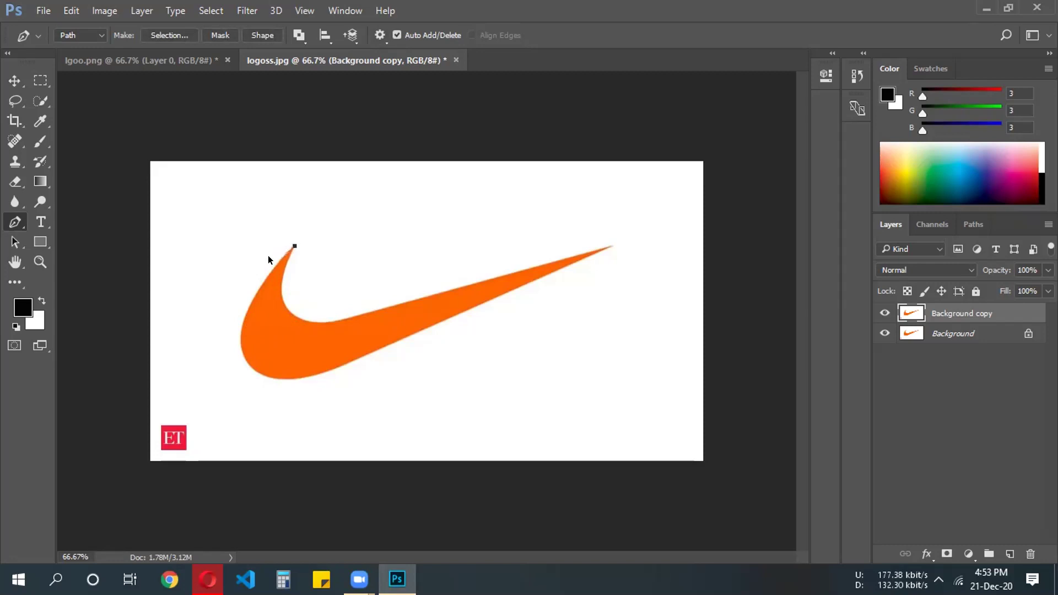
{"action": "key", "text": "Escape"}
{"action": "key", "text": "ctrl+z"}
{"action": "left_click_drag", "start_coordinate": [293, 247], "coordinate": [233, 278]}
{"action": "left_click_drag", "start_coordinate": [242, 270], "coordinate": [244, 273]}
{"action": "key", "text": "ctrl+z"}
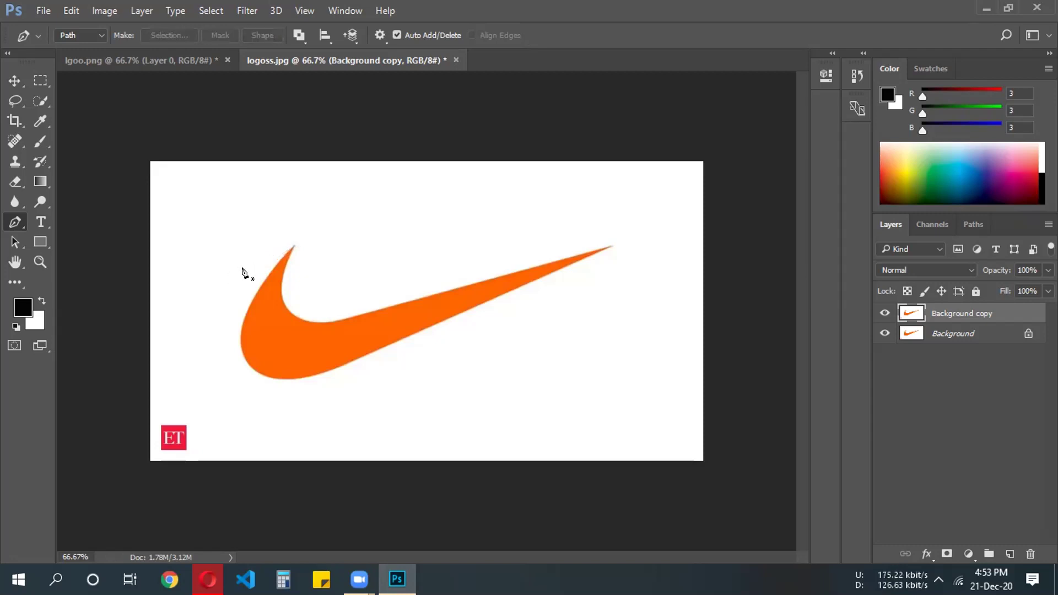
{"action": "left_click_drag", "start_coordinate": [292, 246], "coordinate": [228, 280]}
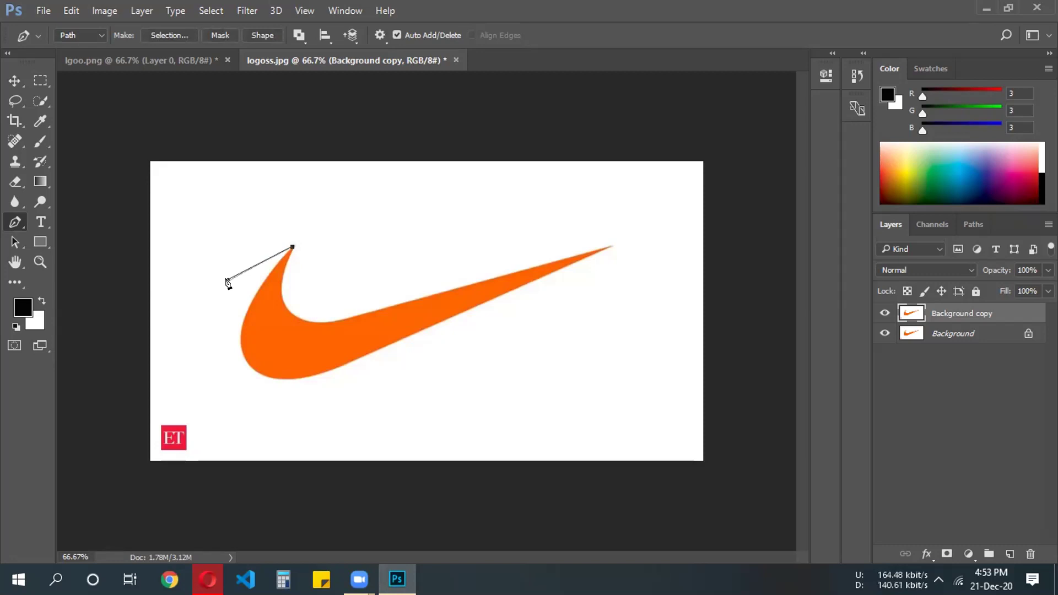
{"action": "left_click_drag", "start_coordinate": [319, 324], "coordinate": [320, 327]}
{"action": "left_click_drag", "start_coordinate": [304, 322], "coordinate": [364, 316]}
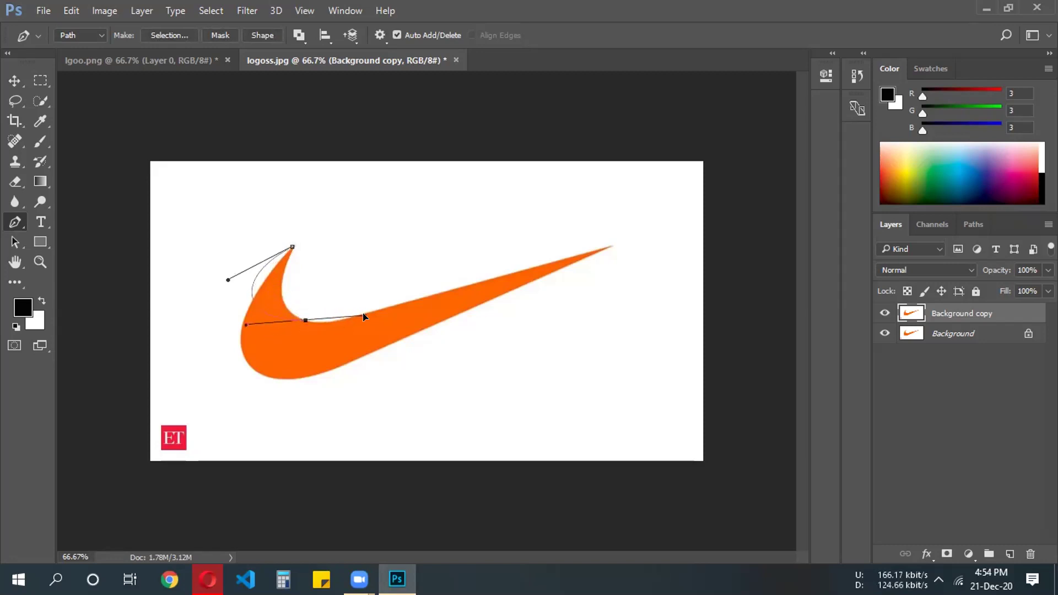
{"action": "left_click", "coordinate": [362, 318], "text": "ctrl"}
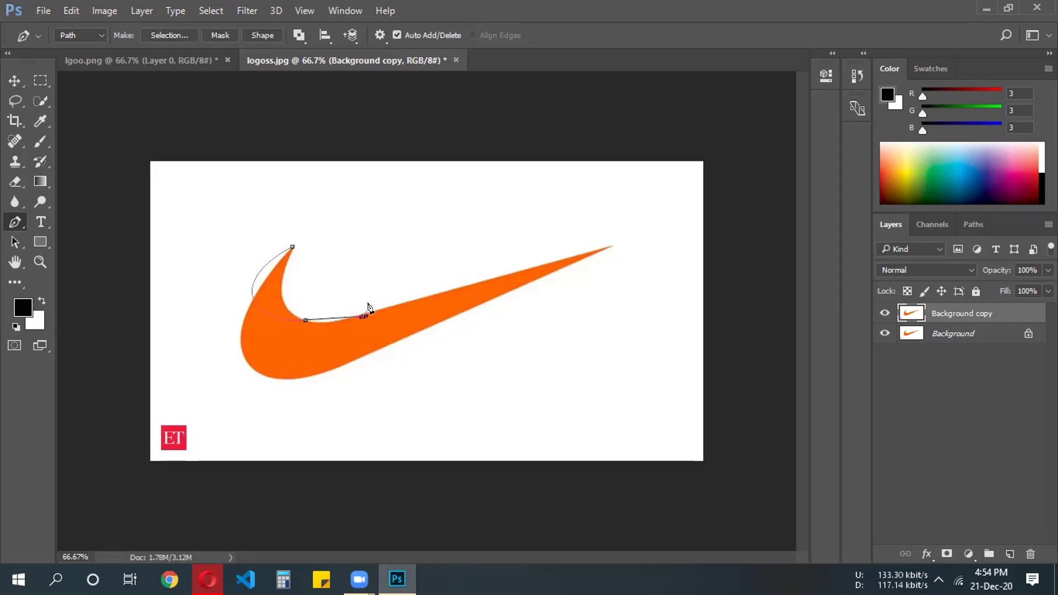
{"action": "key", "text": "ctrl+alt+z"}
{"action": "key", "text": "ctrl+alt+z"}
{"action": "key", "text": "ctrl+alt+z"}
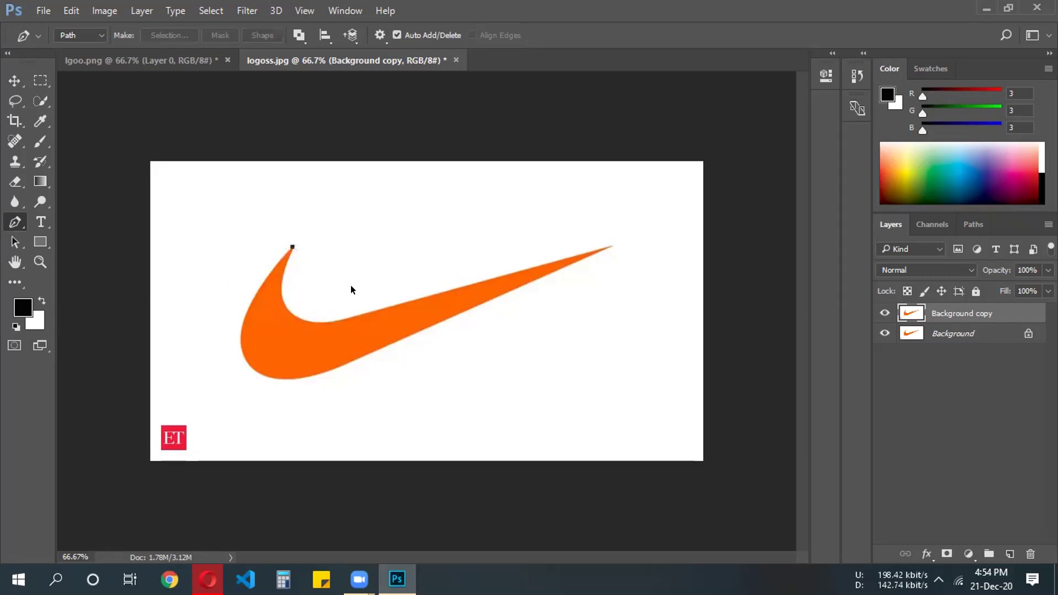
Start a path at the swoosh's short tip and try out second-anchor positions and handles for its inner curve.
{"action": "left_click", "coordinate": [294, 247]}
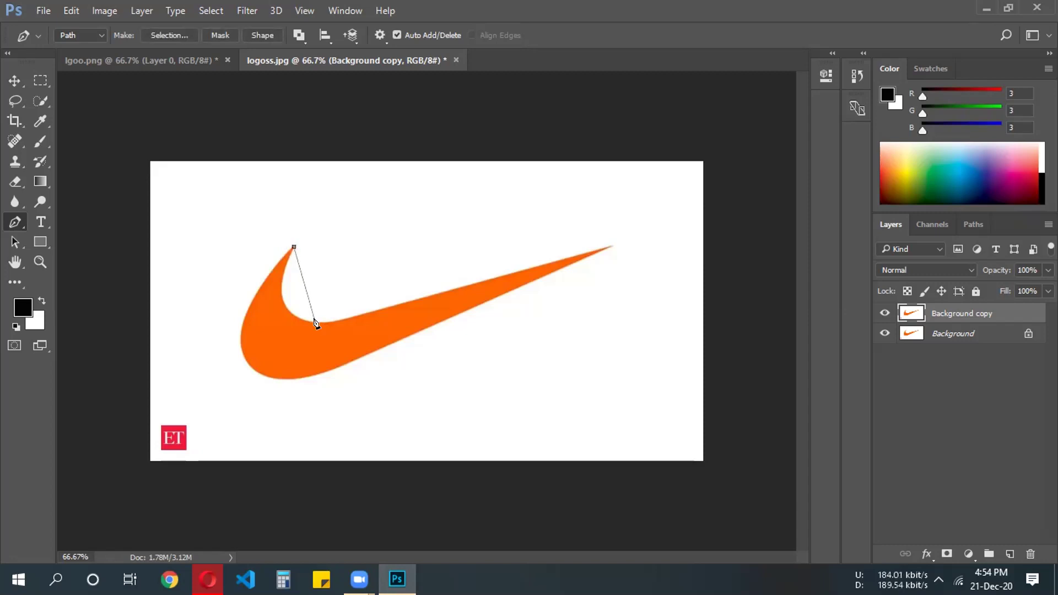
{"action": "left_click_drag", "start_coordinate": [315, 322], "coordinate": [361, 309]}
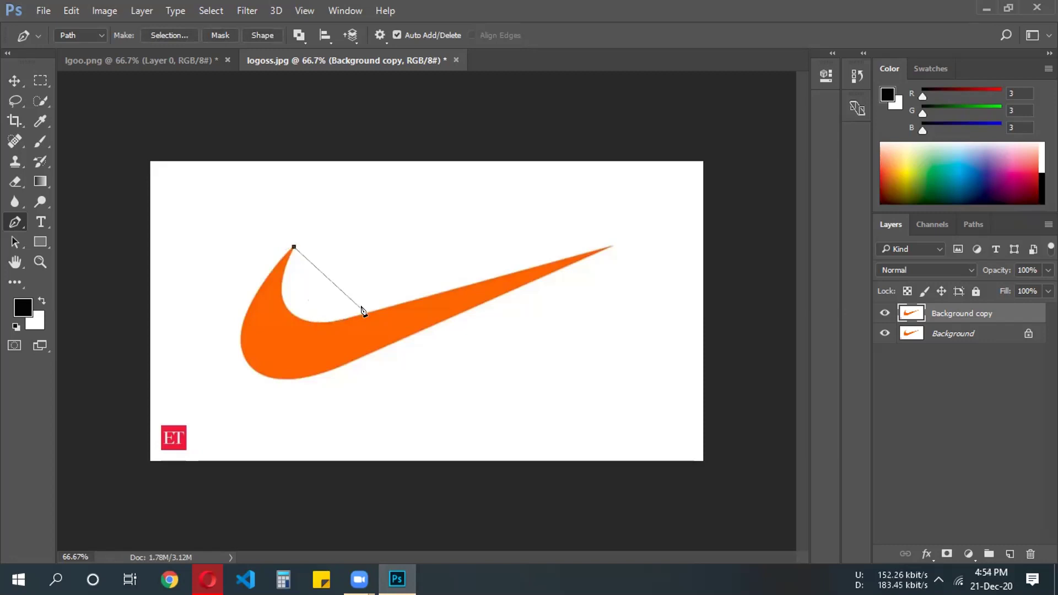
{"action": "left_click_drag", "start_coordinate": [311, 321], "coordinate": [360, 330]}
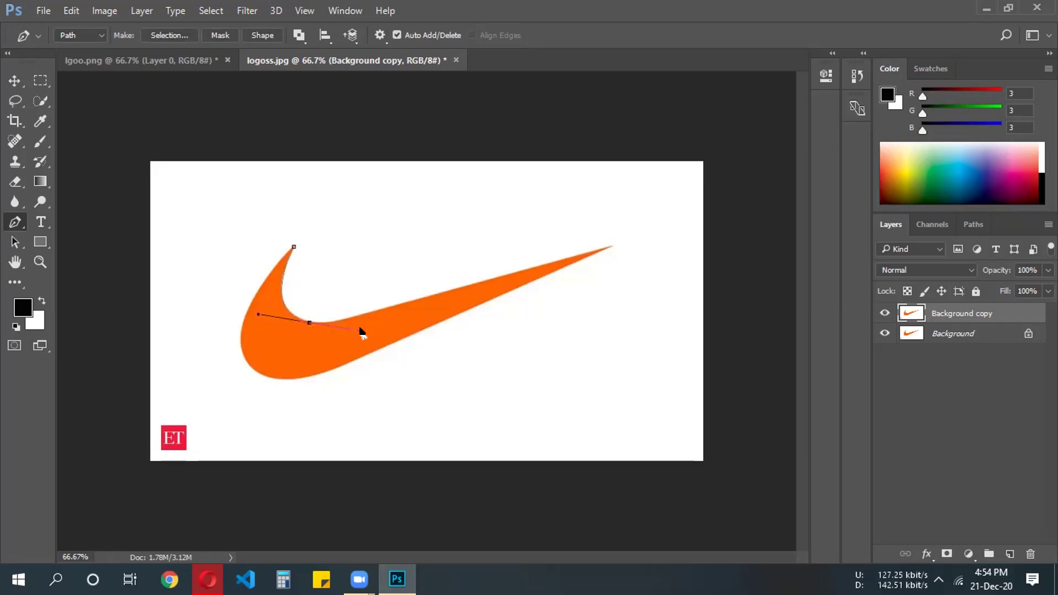
{"action": "left_click", "coordinate": [397, 302], "text": "ctrl"}
{"action": "left_click_drag", "start_coordinate": [319, 322], "coordinate": [379, 326]}
{"action": "left_click_drag", "start_coordinate": [377, 323], "coordinate": [378, 317]}
{"action": "key", "text": "ctrl+z"}
Add a curved anchor where the inner curve meets the long upper edge, then shorten its outgoing handle.
{"action": "left_click_drag", "start_coordinate": [368, 313], "coordinate": [498, 268]}
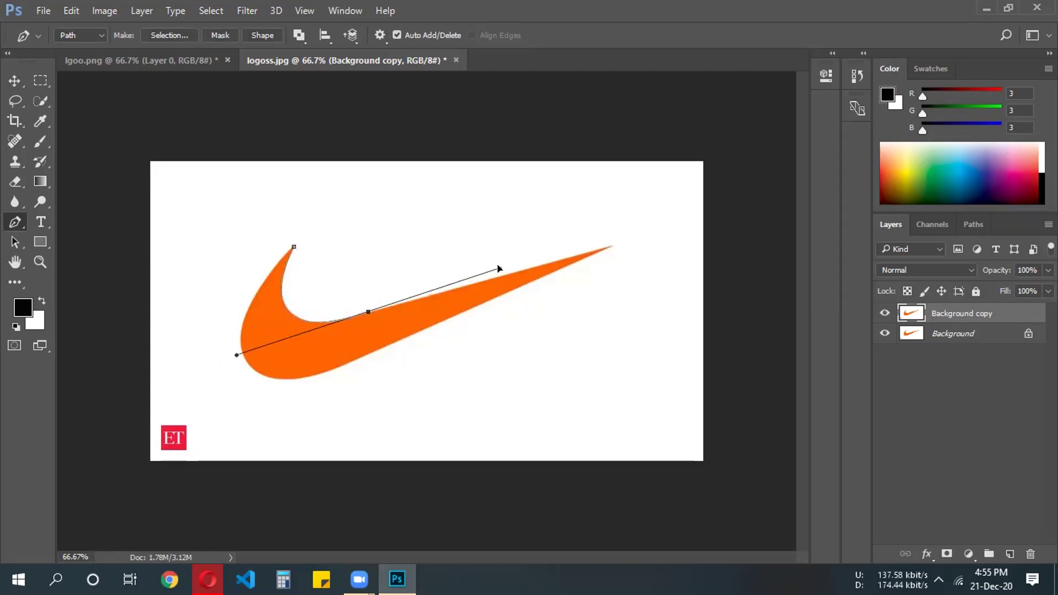
{"action": "mouse_move", "coordinate": [498, 268]}
{"action": "left_mouse_down"}
{"action": "mouse_move", "coordinate": [474, 279]}
{"action": "mouse_move", "coordinate": [498, 280]}
{"action": "mouse_move", "coordinate": [475, 266]}
{"action": "mouse_move", "coordinate": [492, 277]}
{"action": "mouse_move", "coordinate": [497, 269]}
{"action": "left_mouse_up"}
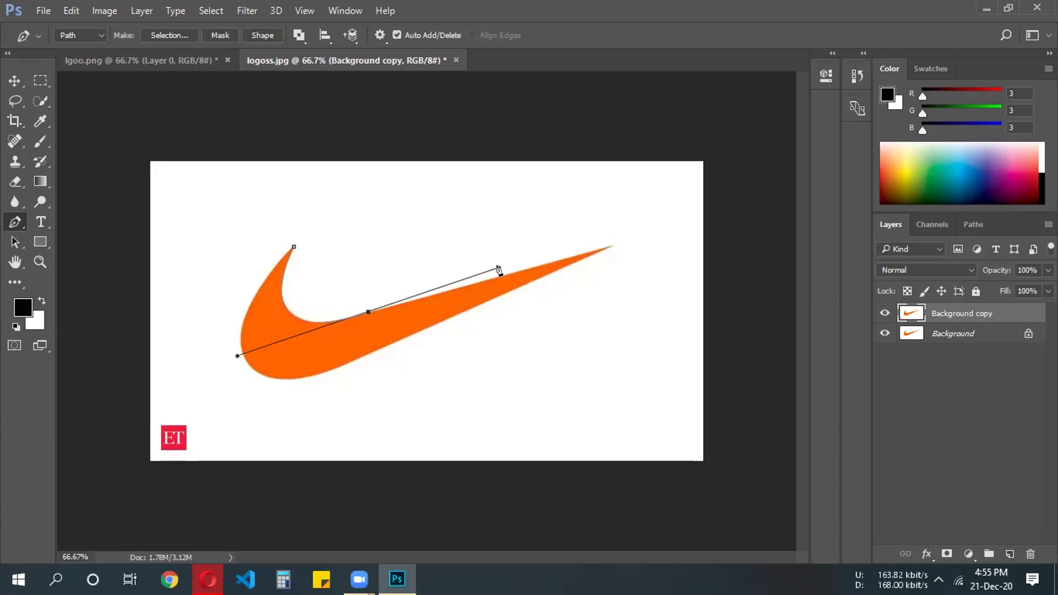
{"action": "left_click_drag", "start_coordinate": [471, 279], "coordinate": [447, 287]}
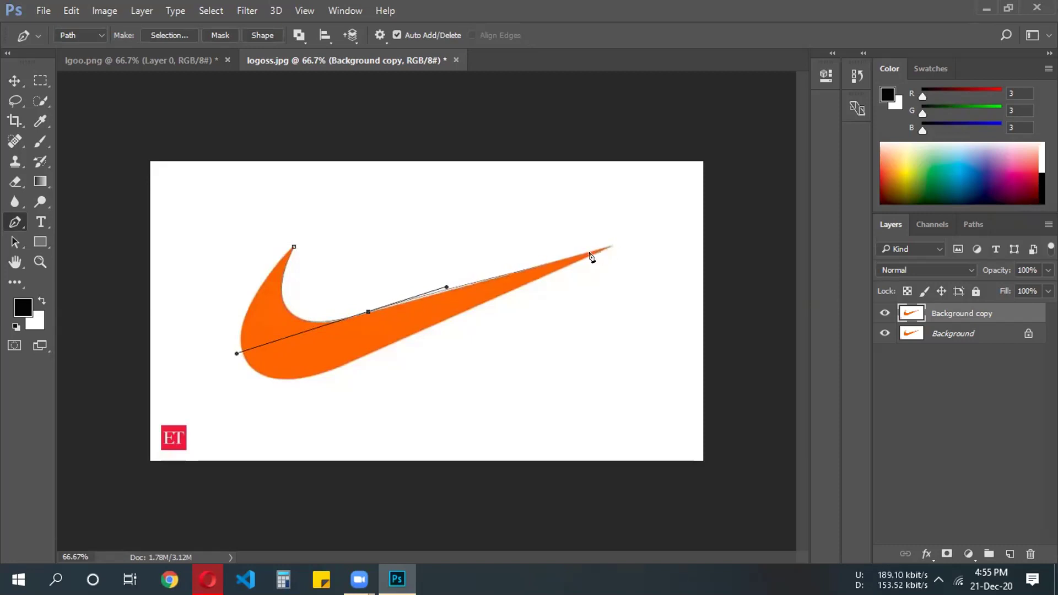
Place a handle-free corner anchor at the swoosh's far tip and a curved anchor where the lower edge begins to bend.
{"action": "mouse_move", "coordinate": [609, 246]}
{"action": "left_mouse_down"}
{"action": "mouse_move", "coordinate": [602, 264]}
{"action": "mouse_move", "coordinate": [612, 242]}
{"action": "left_mouse_up"}
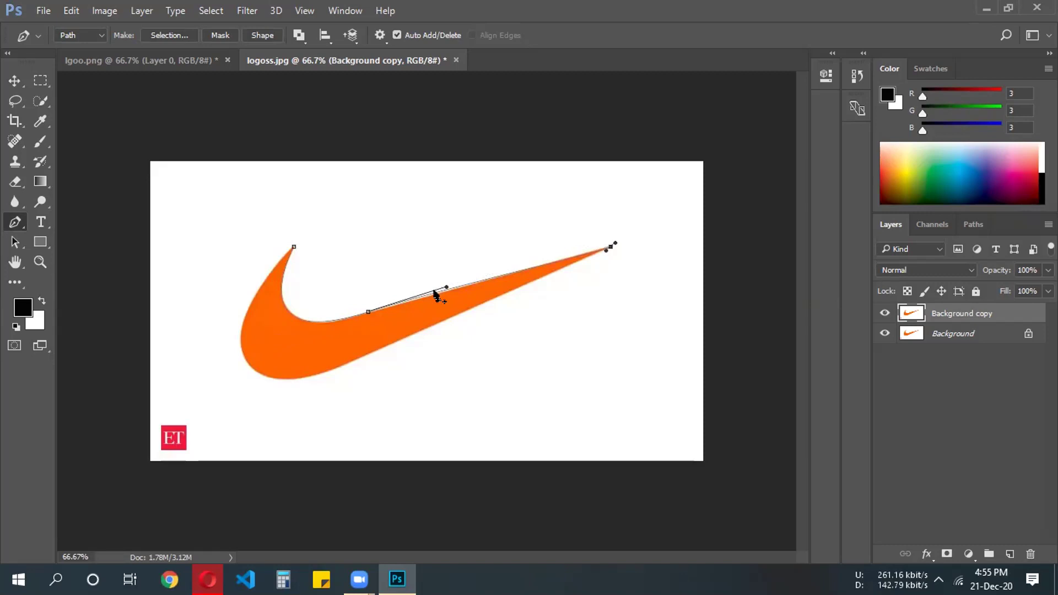
{"action": "left_click", "coordinate": [610, 248]}
{"action": "left_click", "coordinate": [610, 248]}
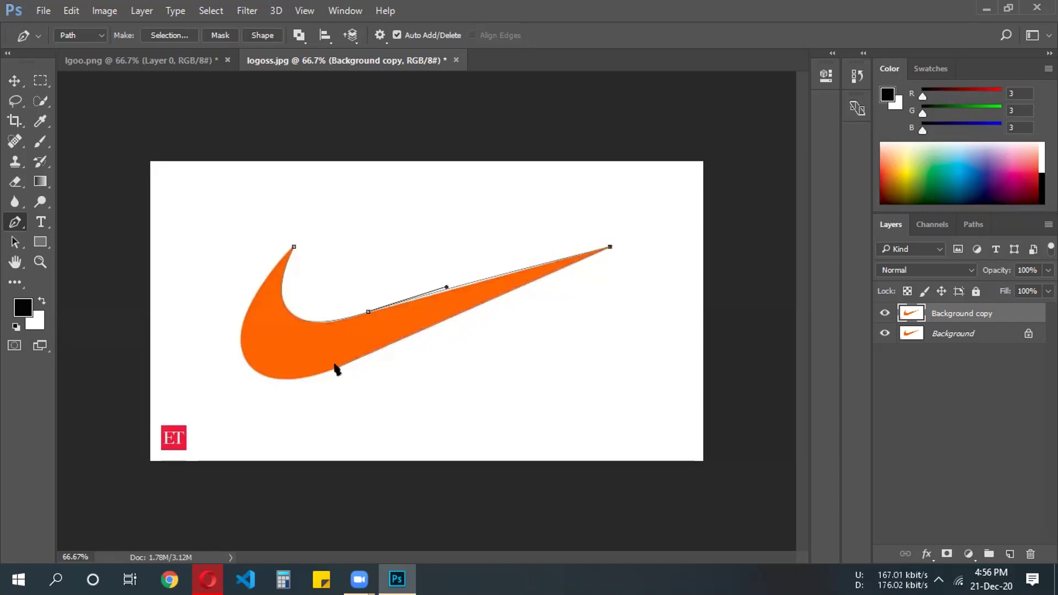
{"action": "left_click_drag", "start_coordinate": [336, 367], "coordinate": [250, 404]}
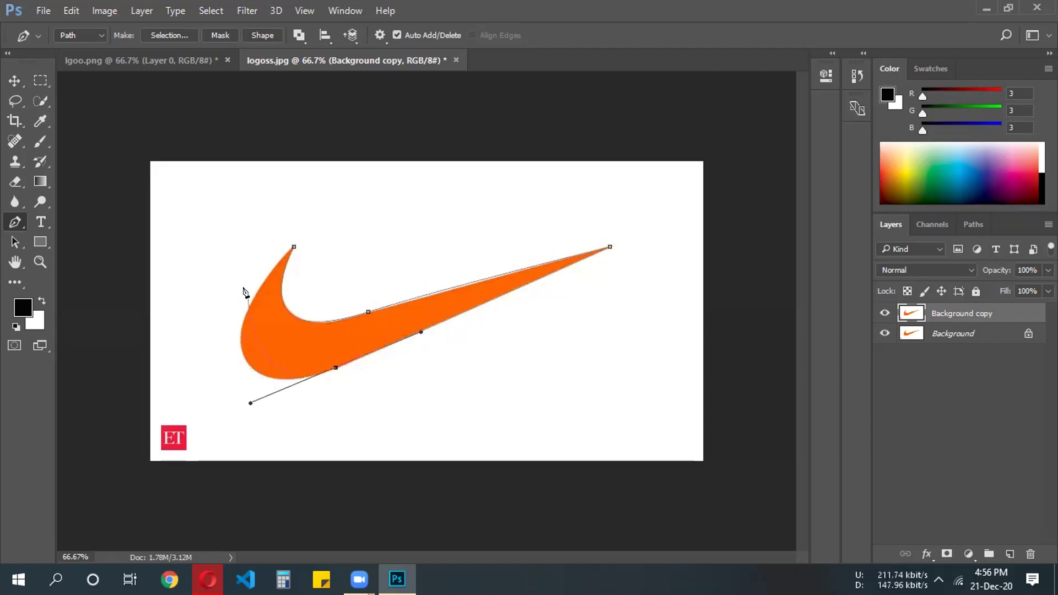
{"action": "left_click", "coordinate": [292, 247]}
{"action": "left_click_drag", "start_coordinate": [292, 247], "coordinate": [250, 253]}
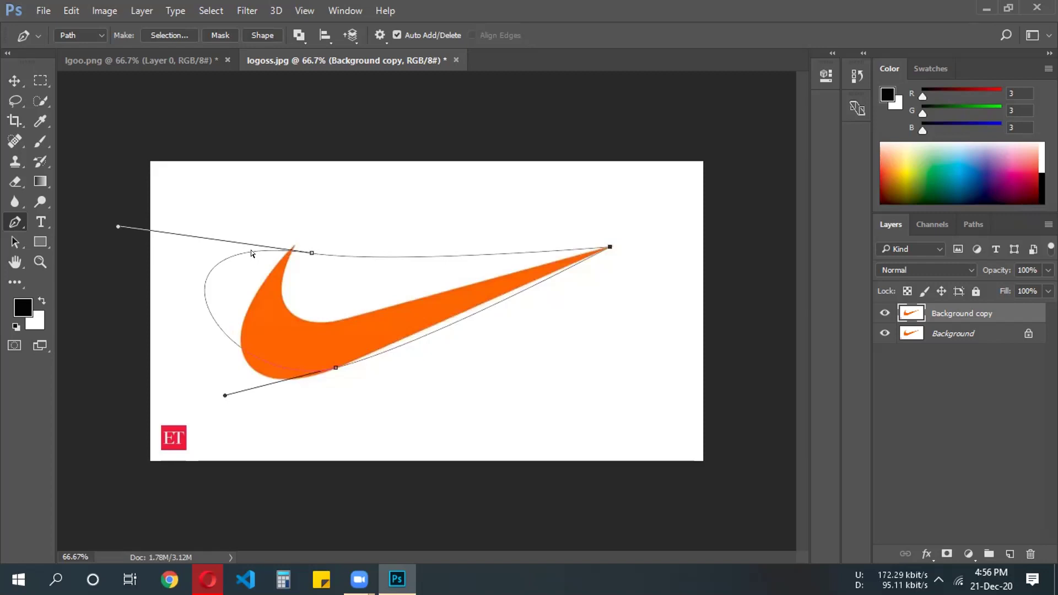
{"action": "key", "text": "ctrl+z"}
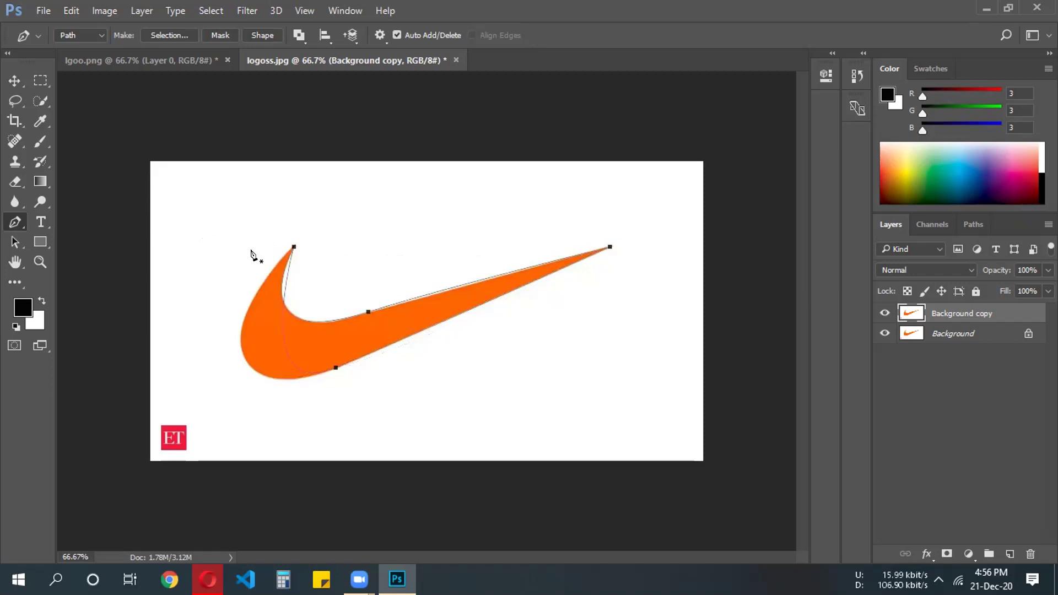
{"action": "key", "text": "ctrl+z"}
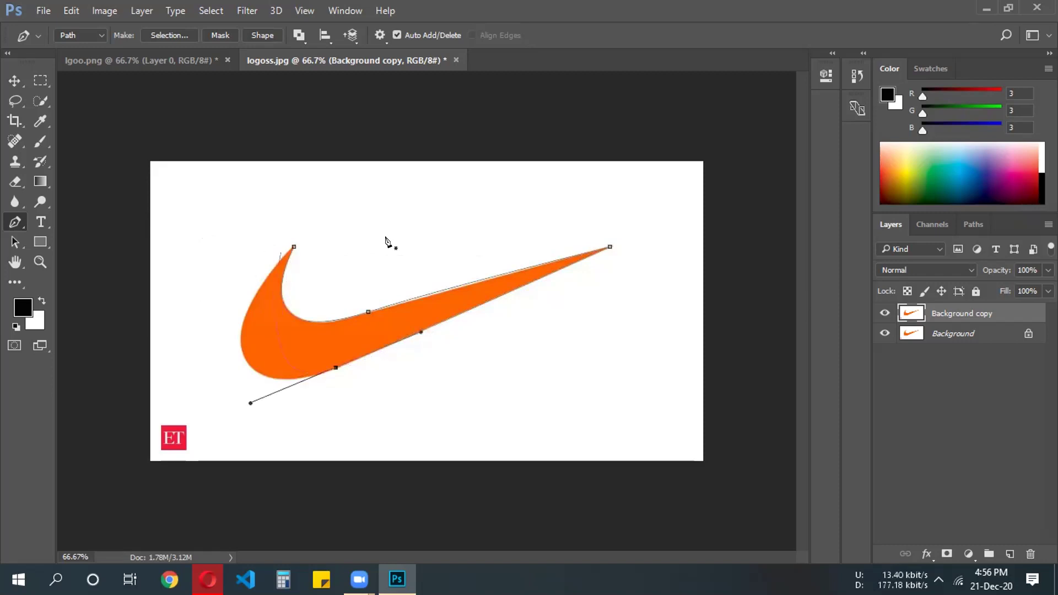
{"action": "key", "text": "ctrl+z"}
{"action": "key", "text": "ctrl+z"}
{"action": "key", "text": "ctrl+z"}
{"action": "key", "text": "ctrl+z"}
{"action": "key", "text": "ctrl+z"}
{"action": "key", "text": "ctrl+z"}
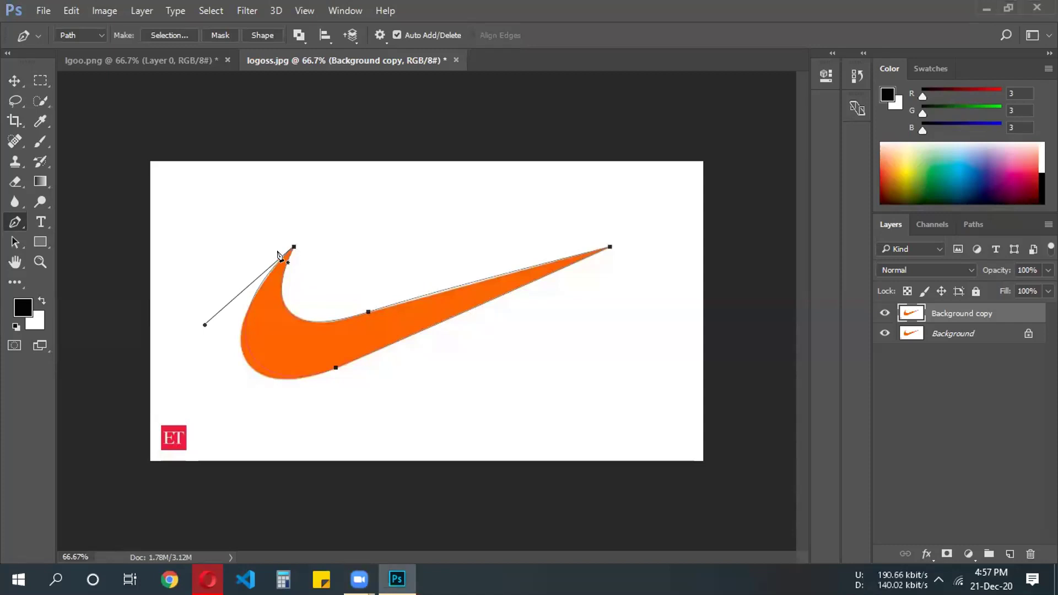
{"action": "left_click", "coordinate": [204, 324], "text": "alt"}
{"action": "left_click", "coordinate": [217, 319], "text": "ctrl"}
{"action": "key", "text": "ctrl+h"}
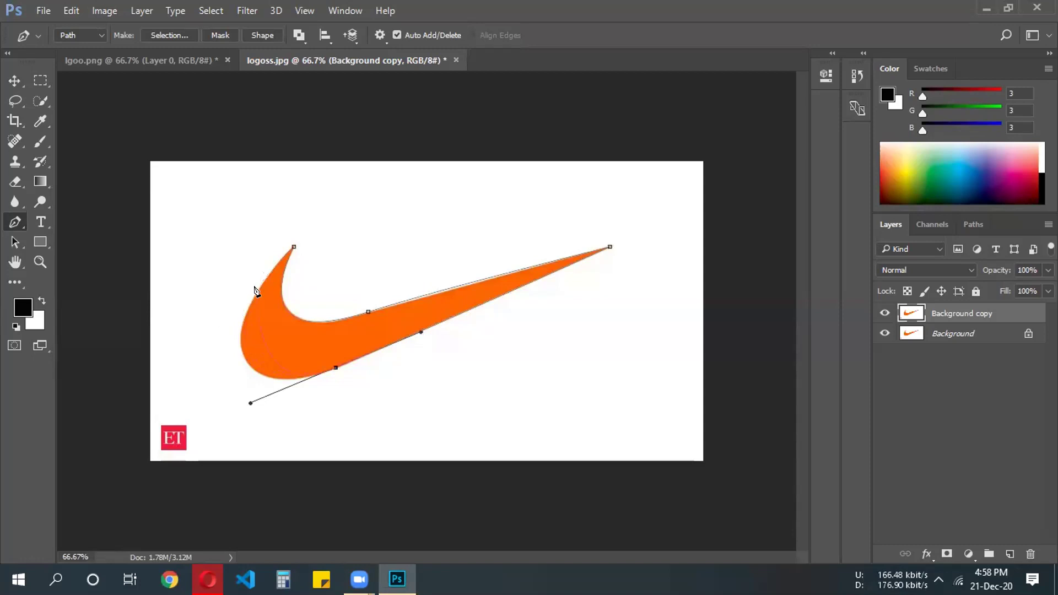
Close the path at the short tip so the curve follows the swoosh's outer edge, and convert it to a shape layer.
{"action": "left_click_drag", "start_coordinate": [291, 247], "coordinate": [387, 143]}
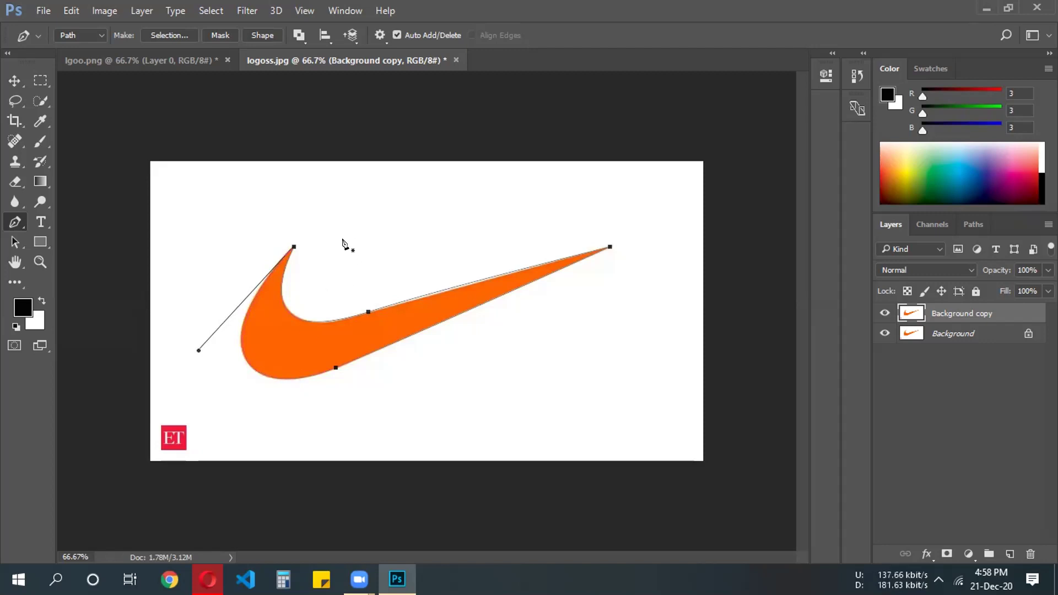
{"action": "left_click", "coordinate": [264, 35]}
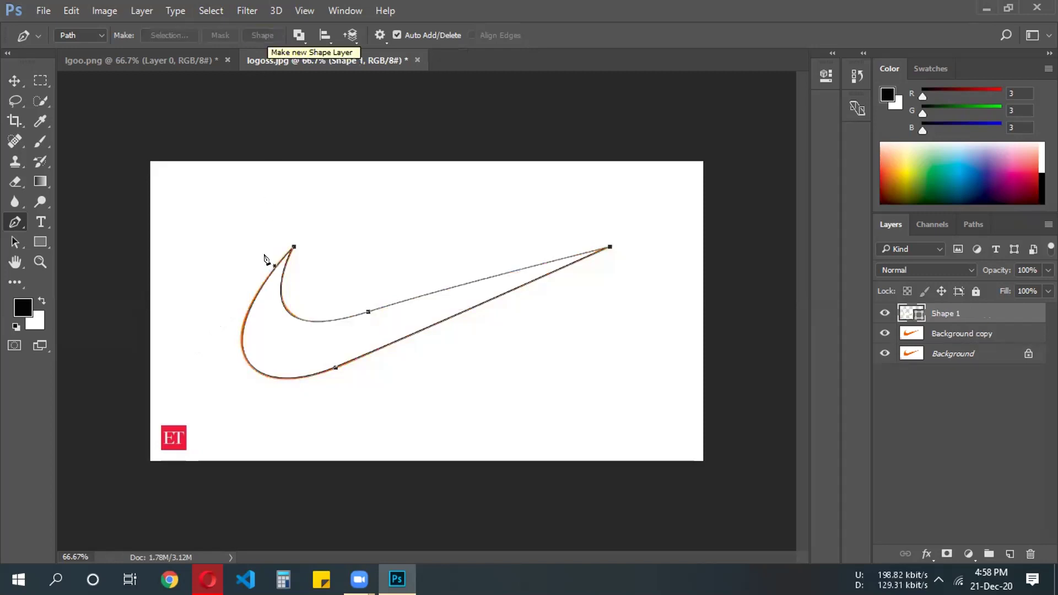
{"action": "left_click_drag", "start_coordinate": [279, 322], "coordinate": [319, 271]}
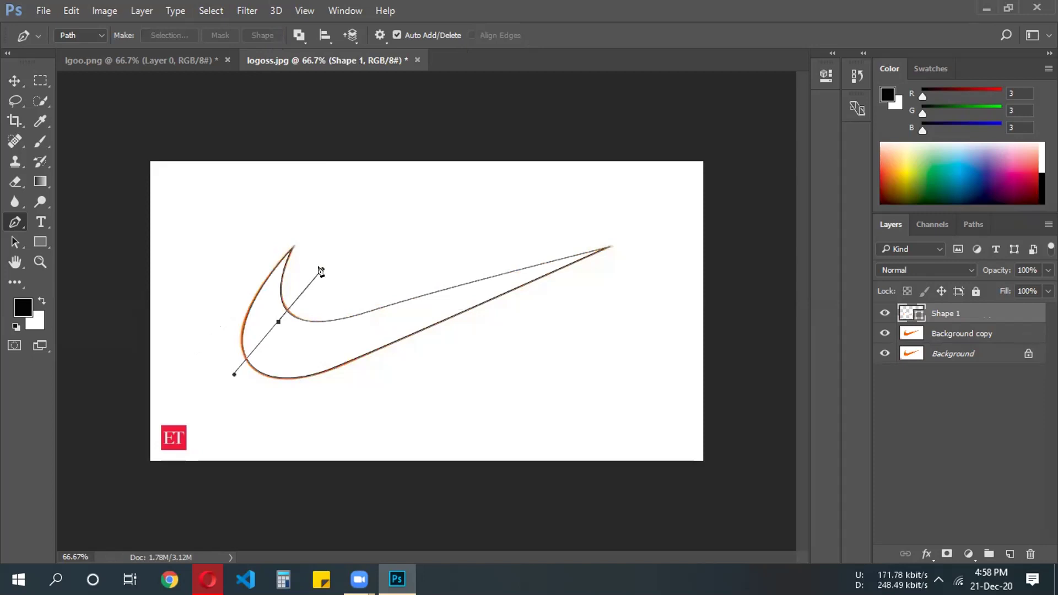
{"action": "key", "text": "ctrl+z"}
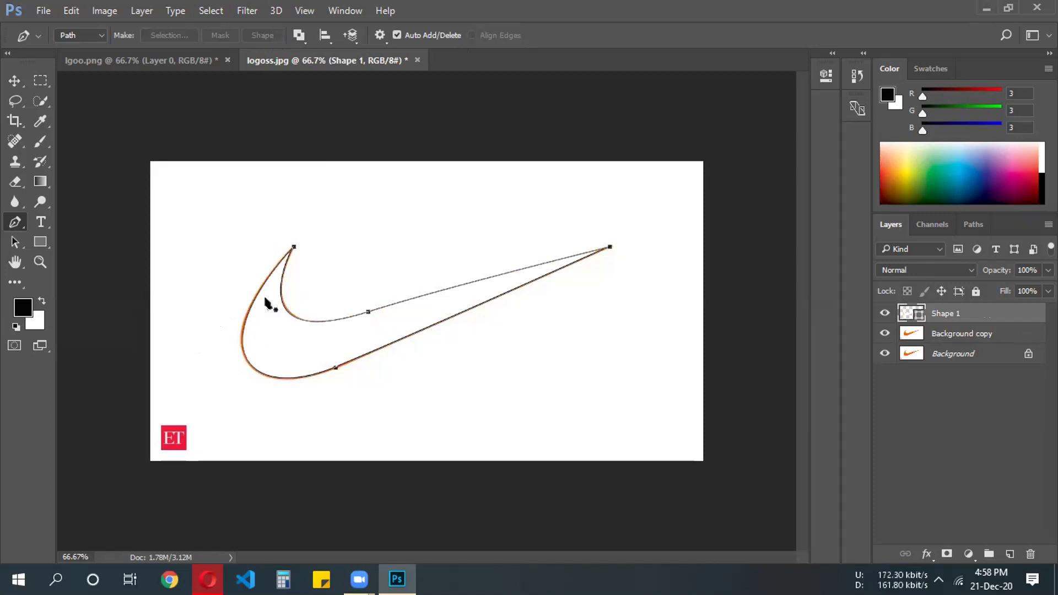
Move the Shape 1 layer up and to the right, off the original swoosh.
{"action": "left_click", "coordinate": [15, 81]}
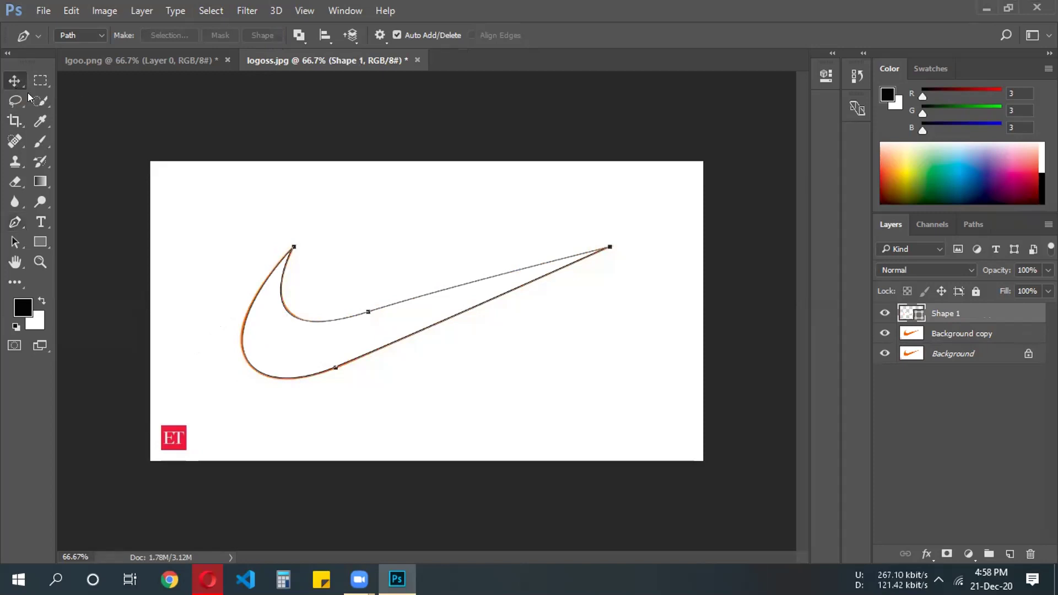
{"action": "left_click_drag", "start_coordinate": [324, 322], "coordinate": [318, 254]}
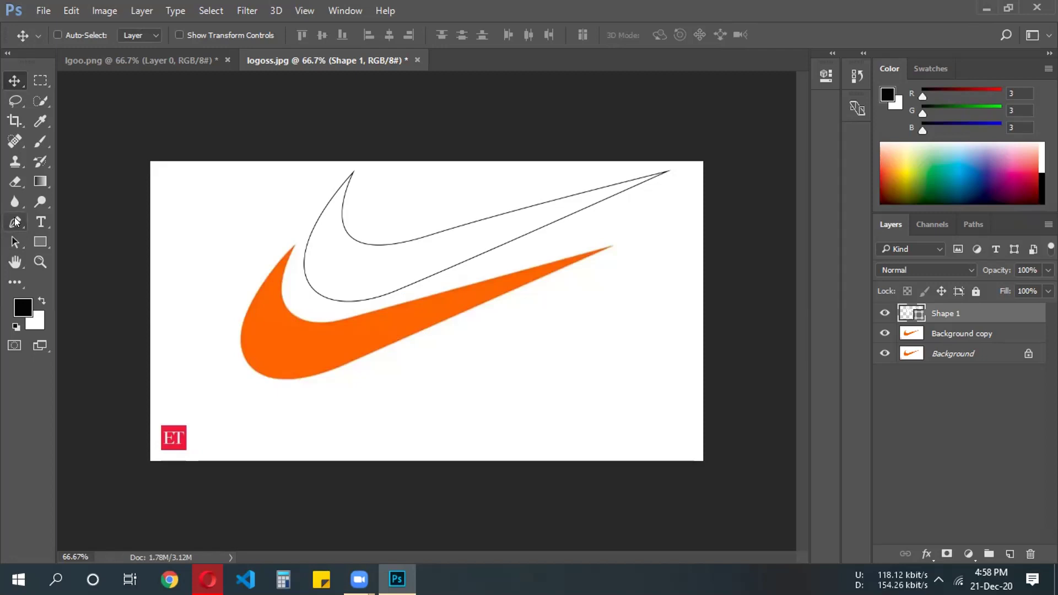
{"action": "left_click", "coordinate": [16, 221]}
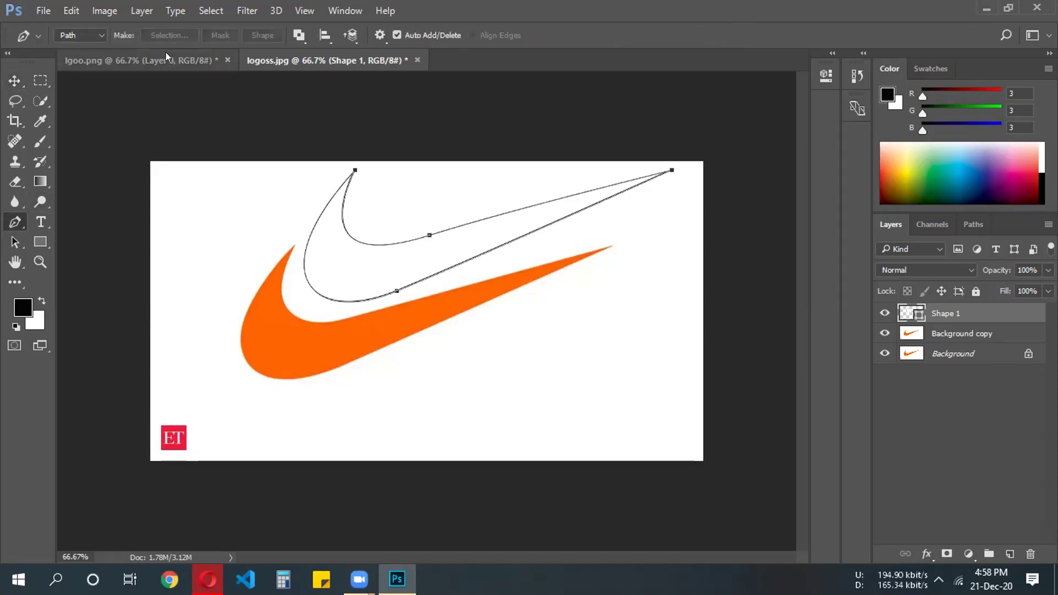
Change the Shape 1 layer's fill colour to the same orange as the original swoosh.
{"action": "double_click", "coordinate": [917, 314]}
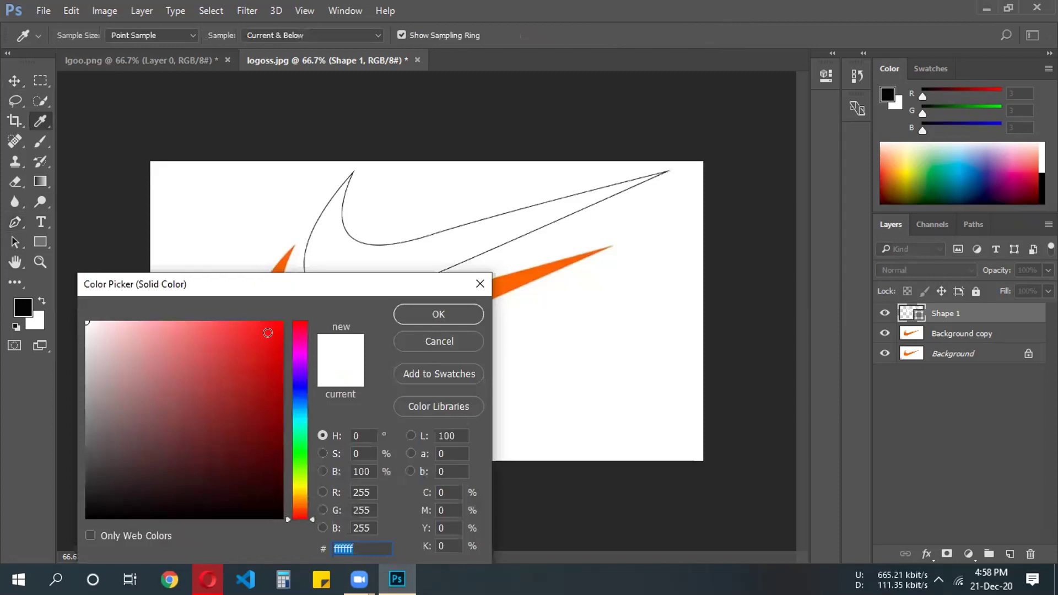
{"action": "type", "text": "ff6302"}
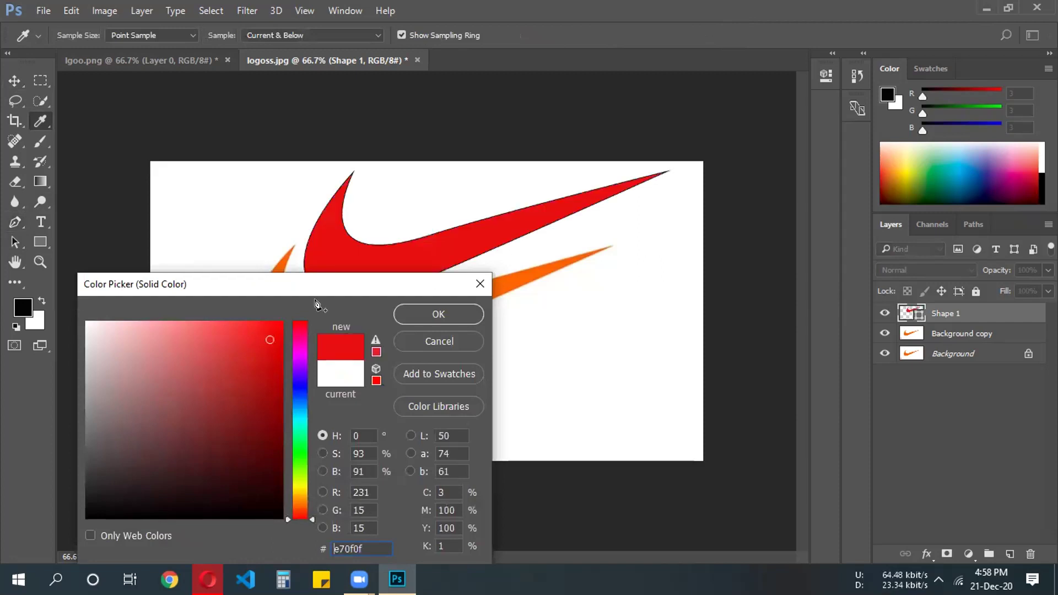
{"action": "key", "text": "Return"}
{"action": "key", "text": "p"}
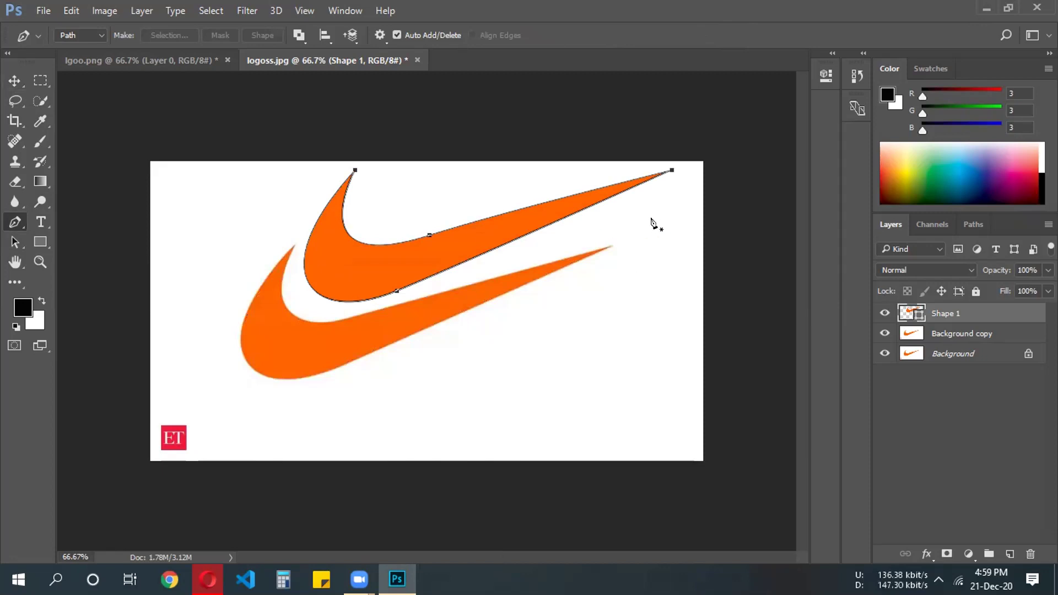
{"action": "left_click", "coordinate": [352, 255]}
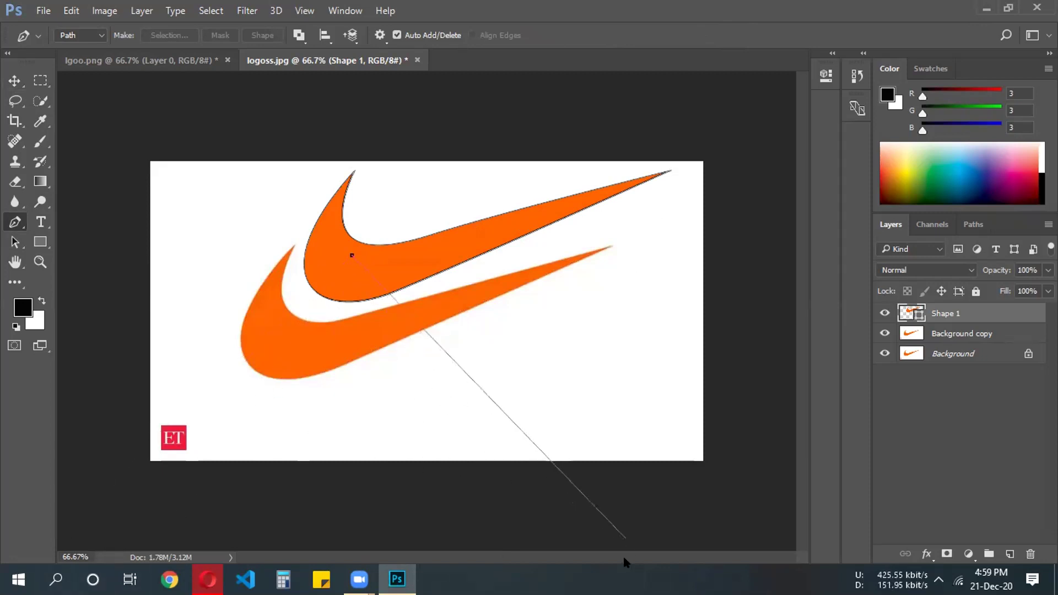
{"action": "mouse_move", "coordinate": [360, 578]}
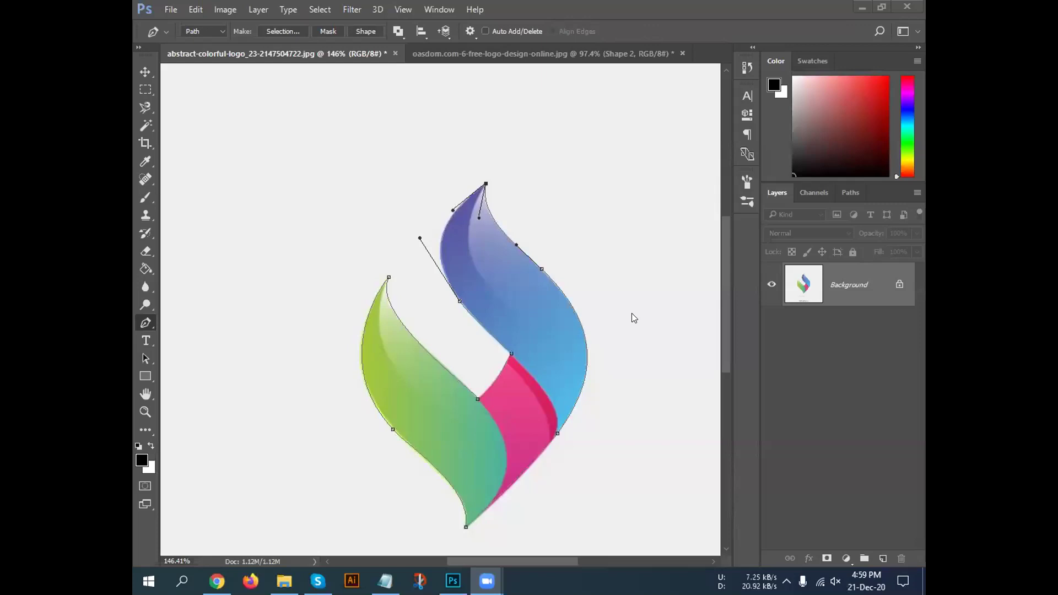
Convert the traced logo path to a shape layer and move it down and to the left of the original logo.
{"action": "left_click", "coordinate": [365, 32]}
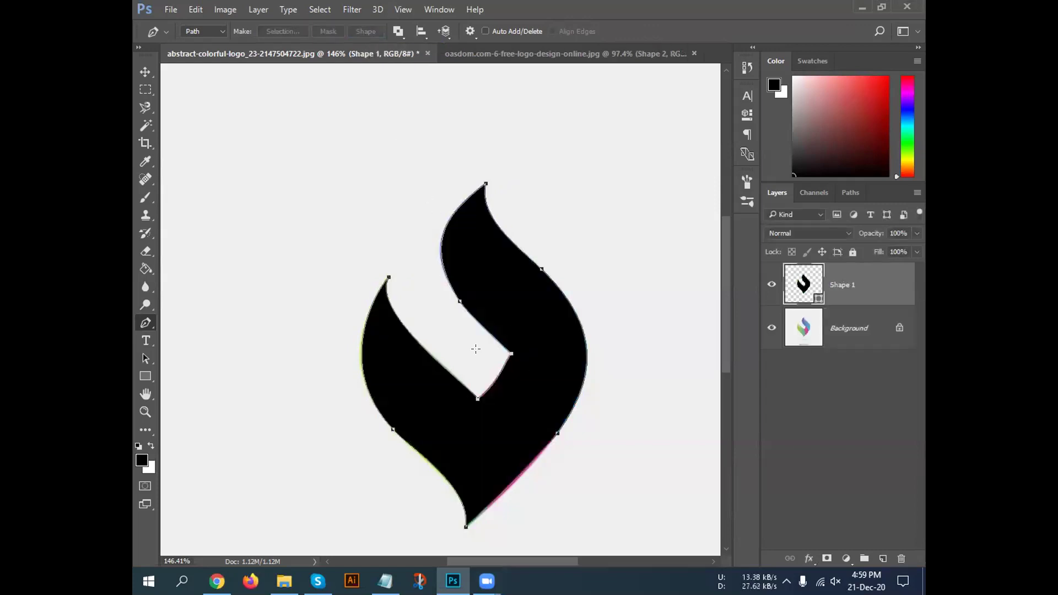
{"action": "left_click", "coordinate": [145, 72]}
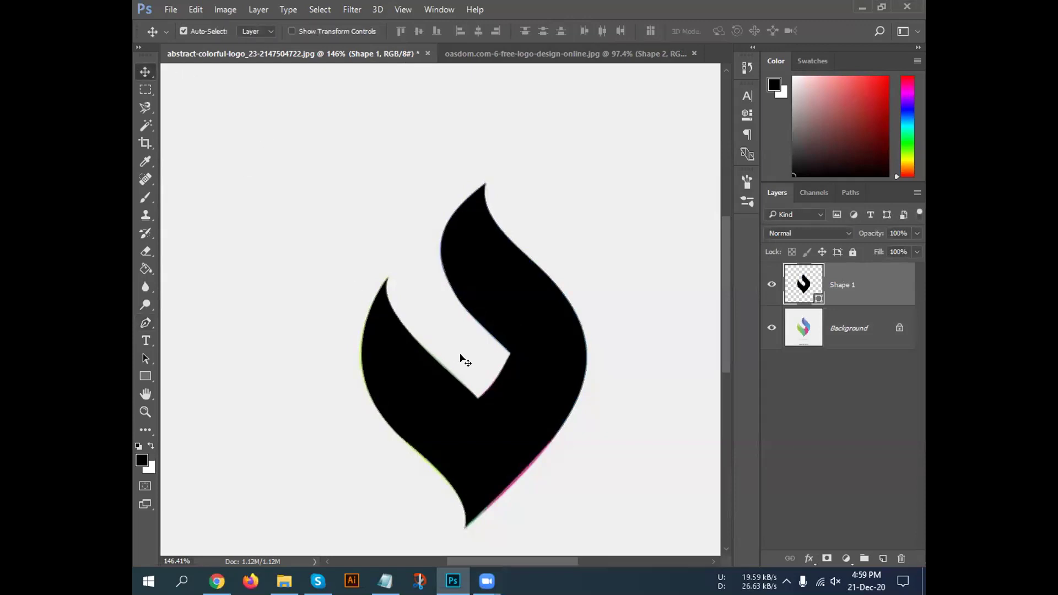
{"action": "left_click_drag", "start_coordinate": [526, 386], "coordinate": [339, 319]}
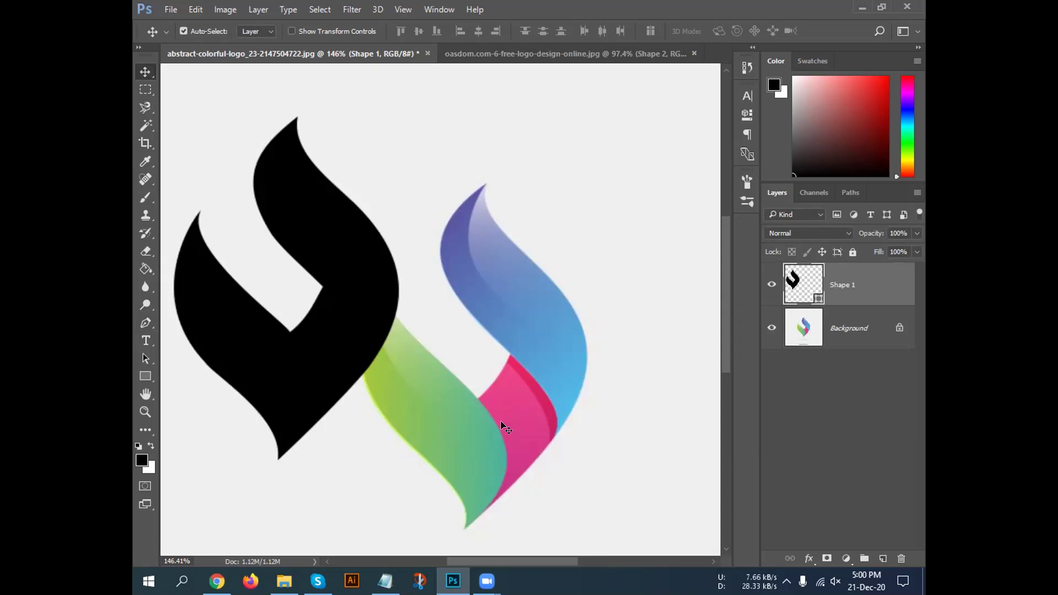
{"action": "scroll", "coordinate": [470, 389], "scroll_direction": "down", "scroll_amount": 3}
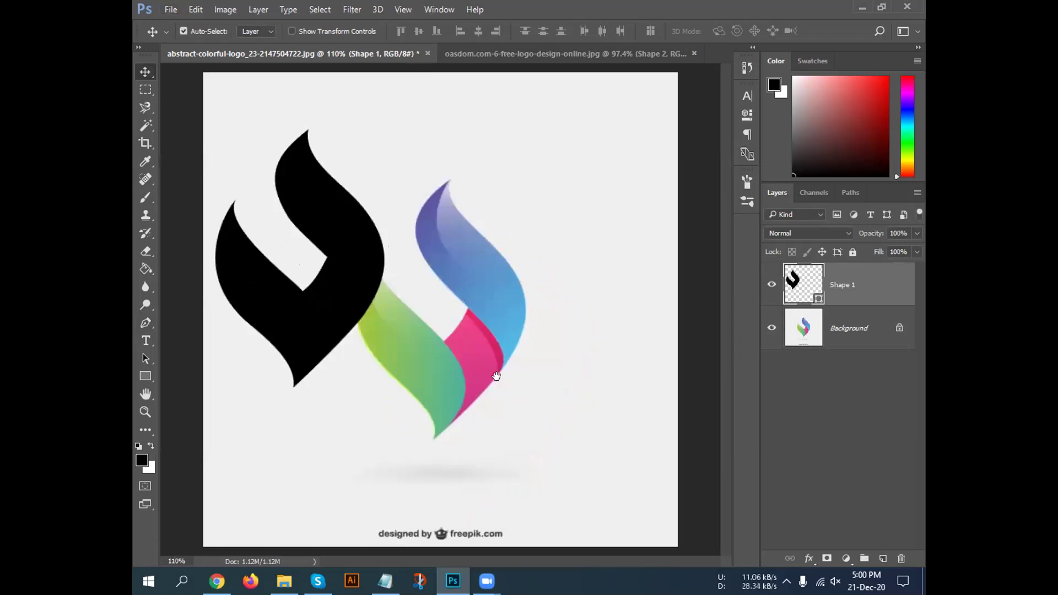
{"action": "scroll", "coordinate": [340, 330], "scroll_direction": "down", "scroll_amount": 2}
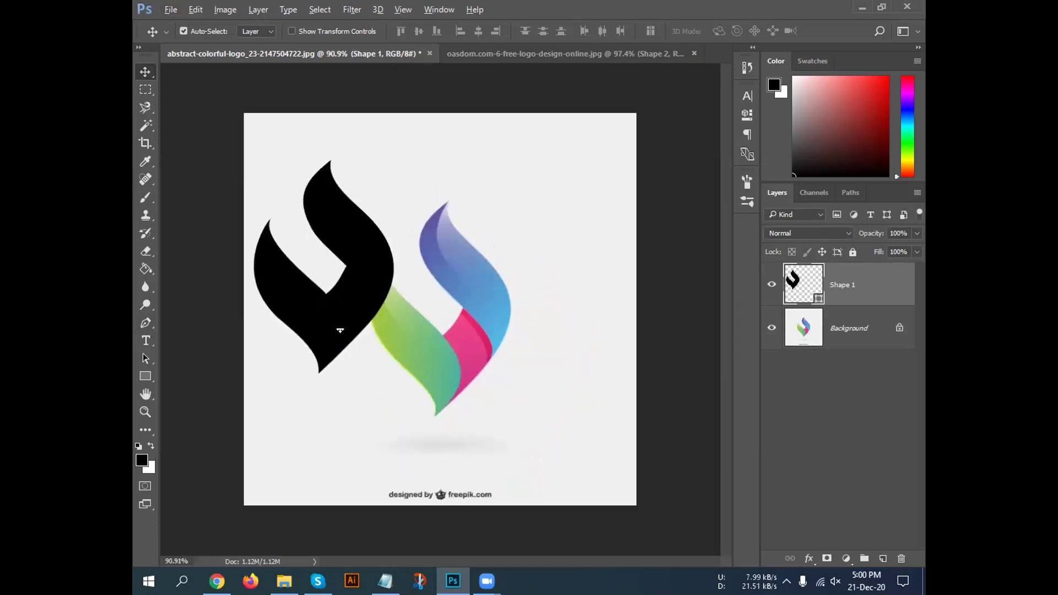
{"action": "left_click_drag", "start_coordinate": [334, 324], "coordinate": [331, 427]}
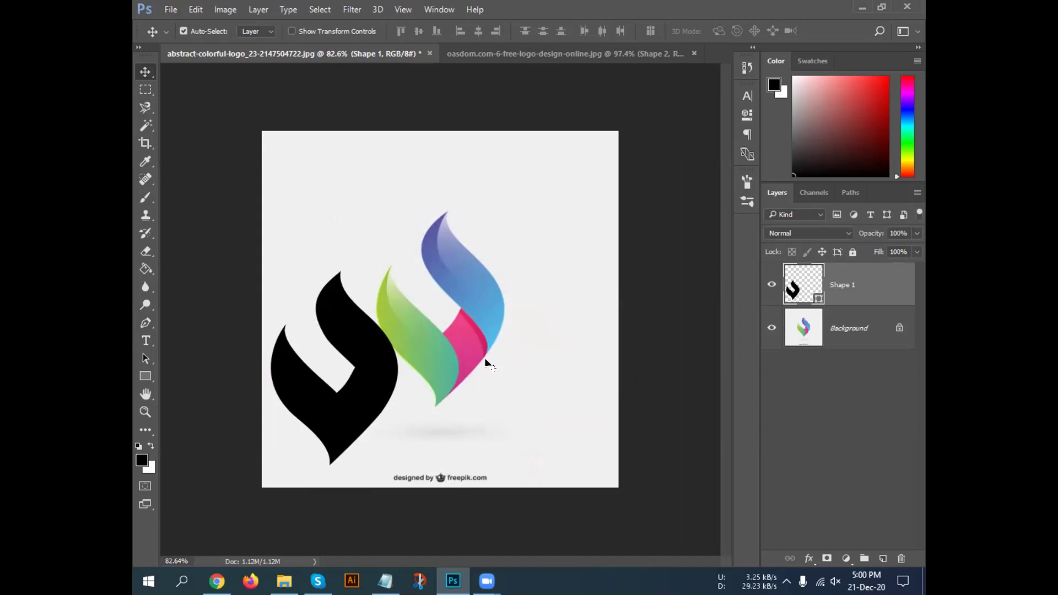
Show transform controls, move the black Shape 1 logo up beside the original, and scale it down to about 43%.
{"action": "left_click", "coordinate": [292, 32]}
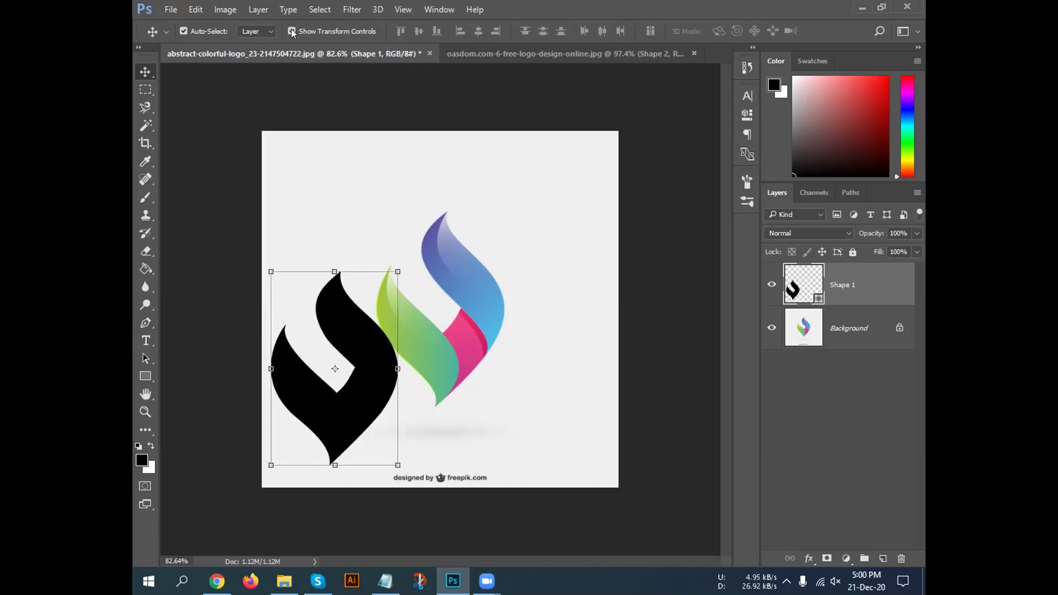
{"action": "left_click", "coordinate": [365, 317]}
{"action": "left_click_drag", "start_coordinate": [364, 317], "coordinate": [367, 205]}
{"action": "left_click_drag", "start_coordinate": [395, 132], "coordinate": [362, 192]}
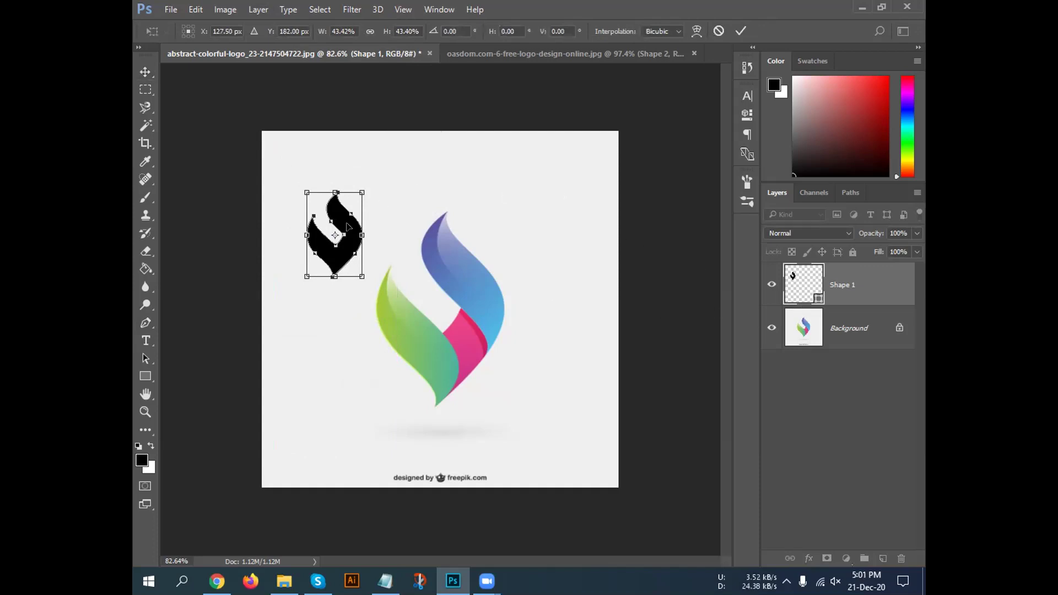
{"action": "left_click", "coordinate": [740, 31]}
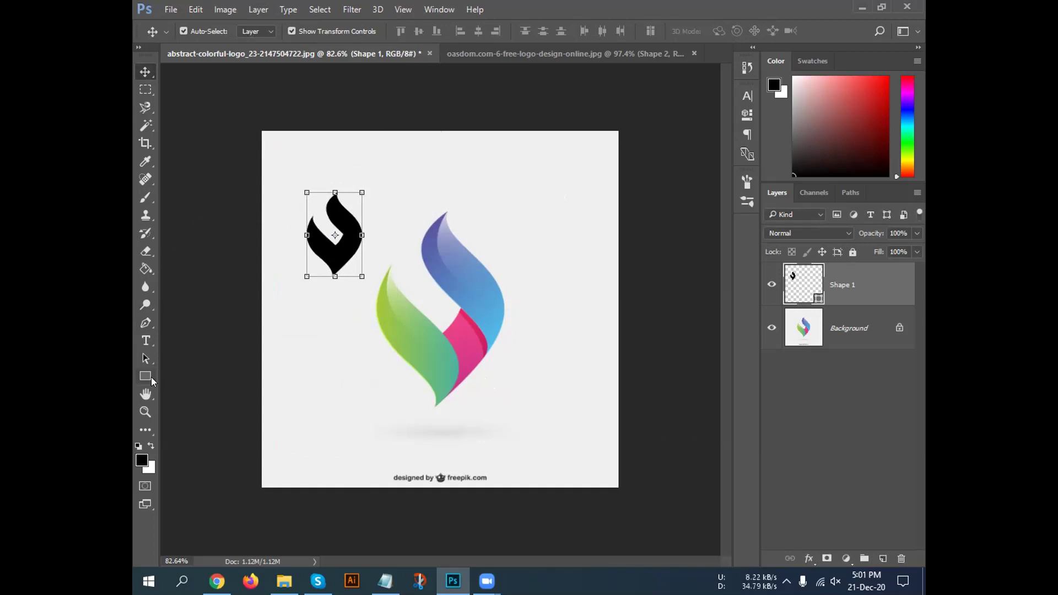
Draw a circle about 128 px across above the original logo with the Ellipse tool, on the Shape 1 layer.
{"action": "left_click", "coordinate": [149, 376]}
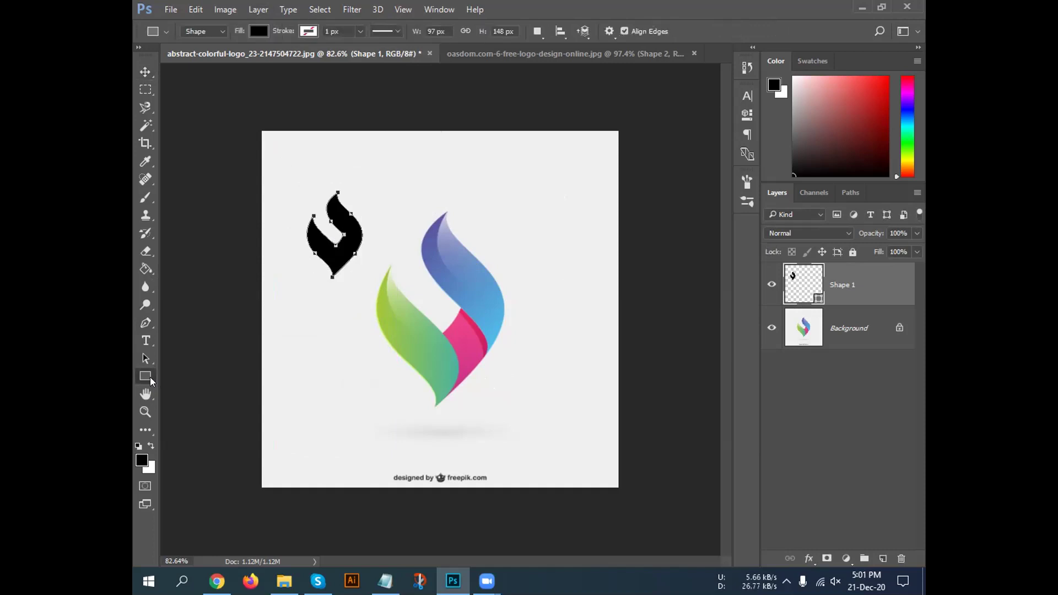
{"action": "right_click", "coordinate": [150, 376]}
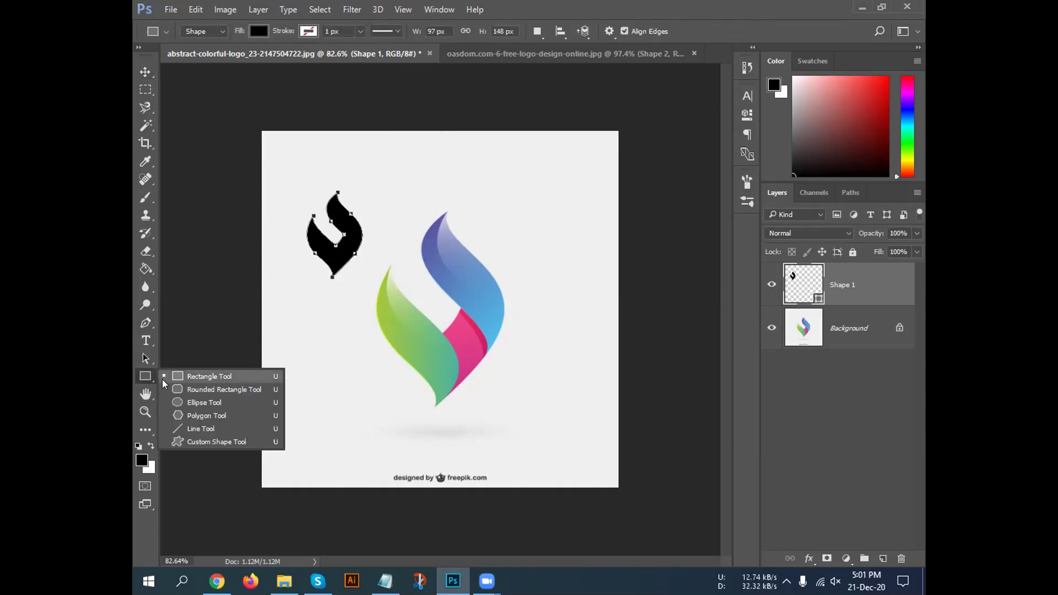
{"action": "left_click", "coordinate": [182, 402]}
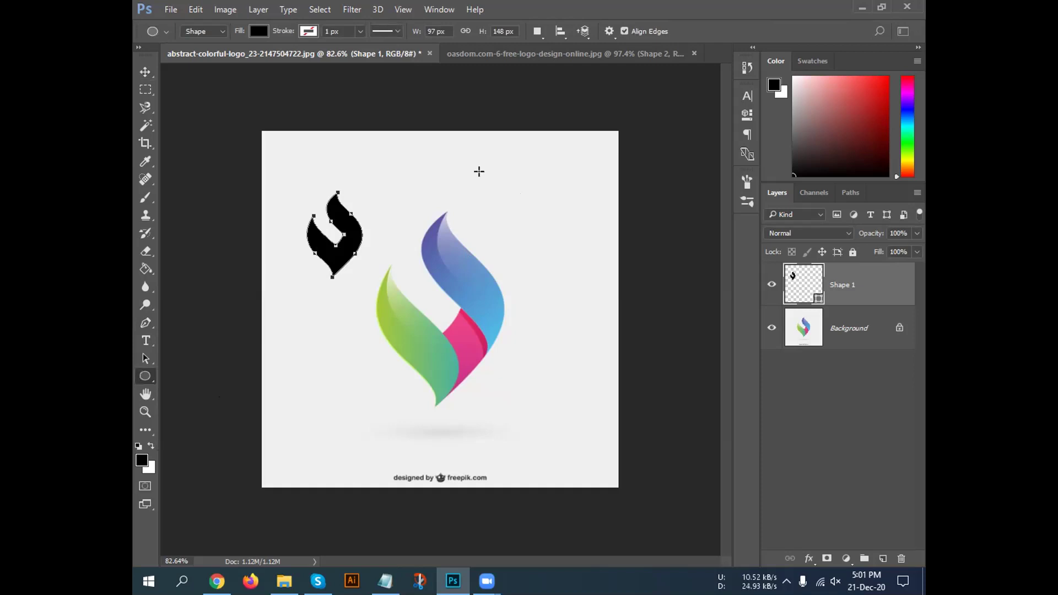
{"action": "left_click_drag", "start_coordinate": [480, 173], "coordinate": [503, 205]}
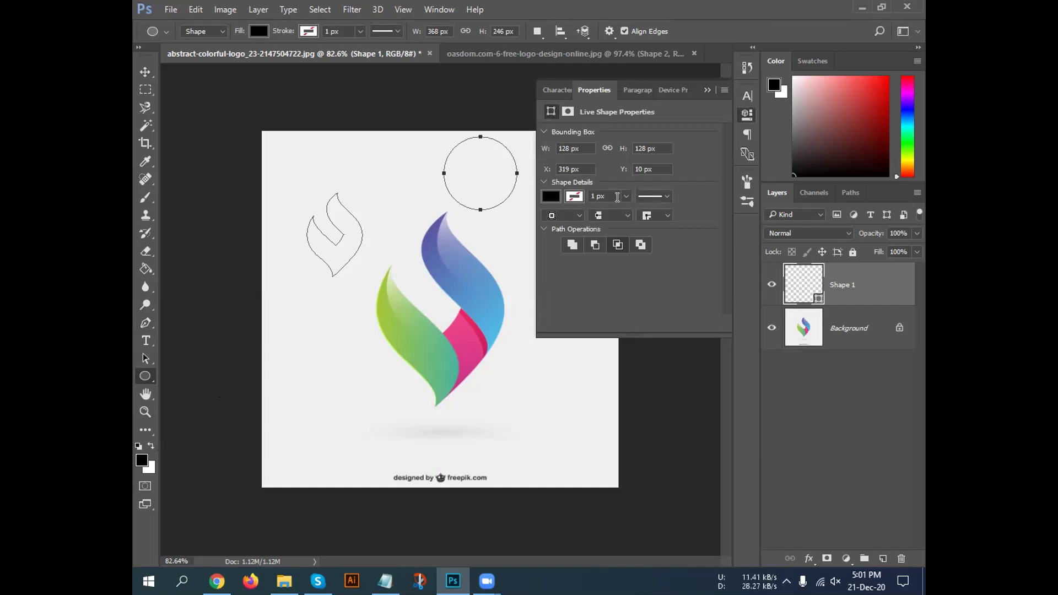
Set the shape's stroke width to about 16.61 px and draw a second circle about 172 px across overlapping the first.
{"action": "left_click", "coordinate": [625, 196]}
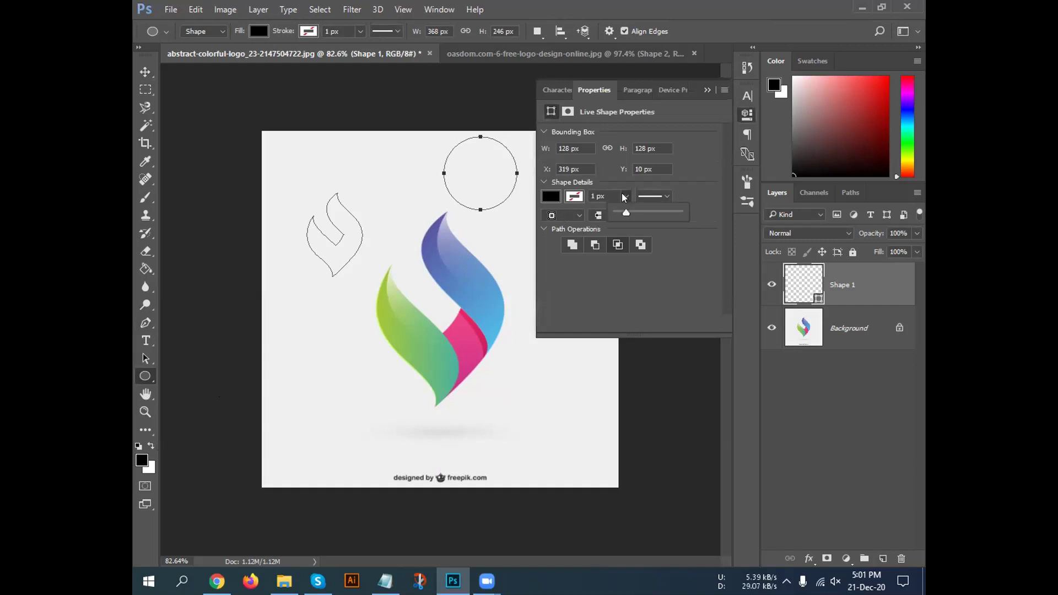
{"action": "left_click_drag", "start_coordinate": [632, 213], "coordinate": [635, 213]}
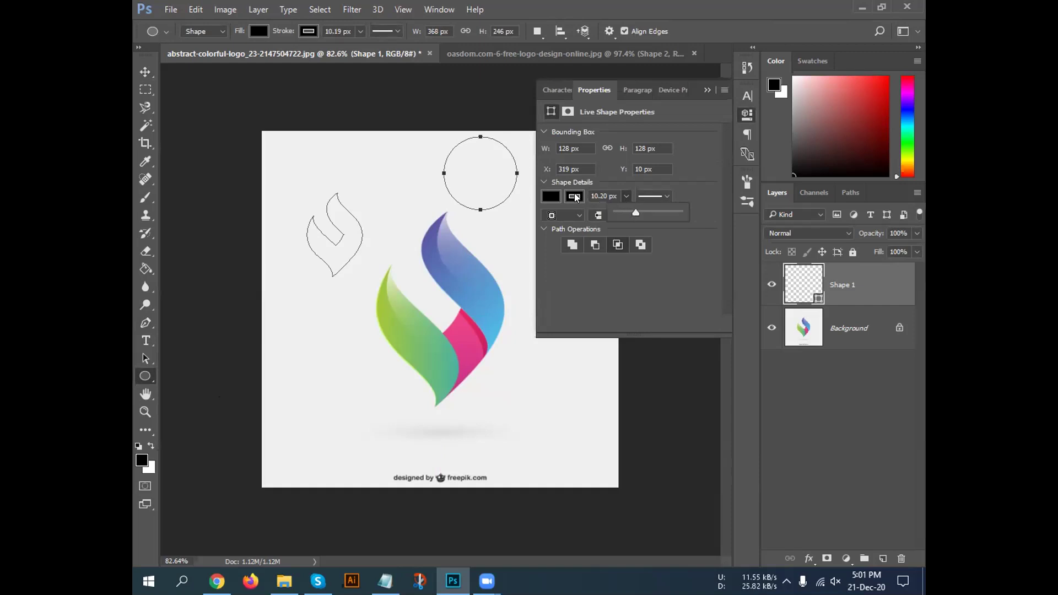
{"action": "left_click_drag", "start_coordinate": [636, 213], "coordinate": [647, 215]}
{"action": "left_click_drag", "start_coordinate": [649, 215], "coordinate": [643, 216]}
{"action": "left_click", "coordinate": [707, 90]}
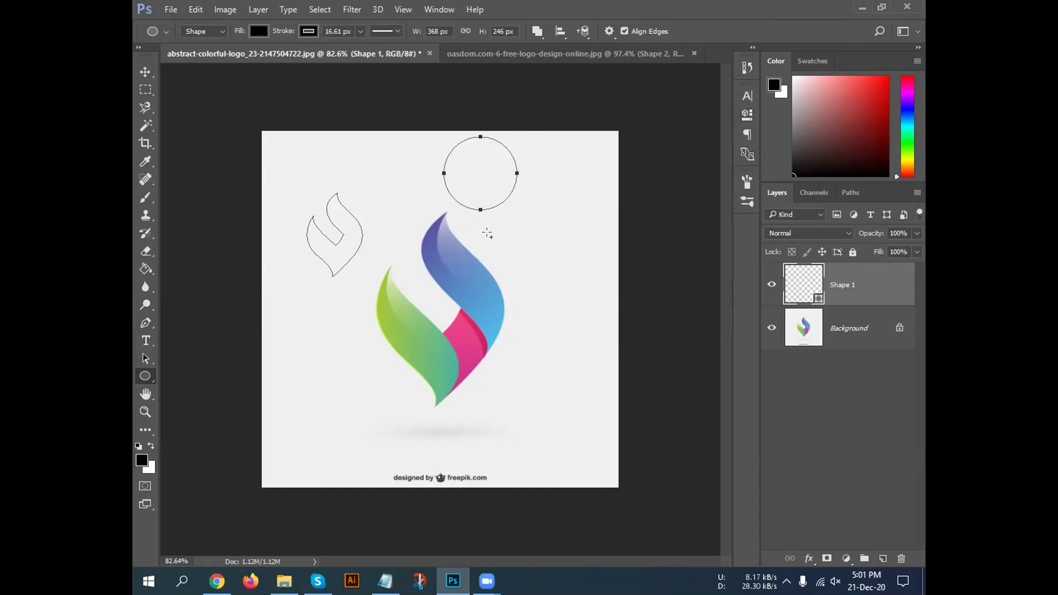
{"action": "left_click_drag", "start_coordinate": [490, 234], "coordinate": [540, 282]}
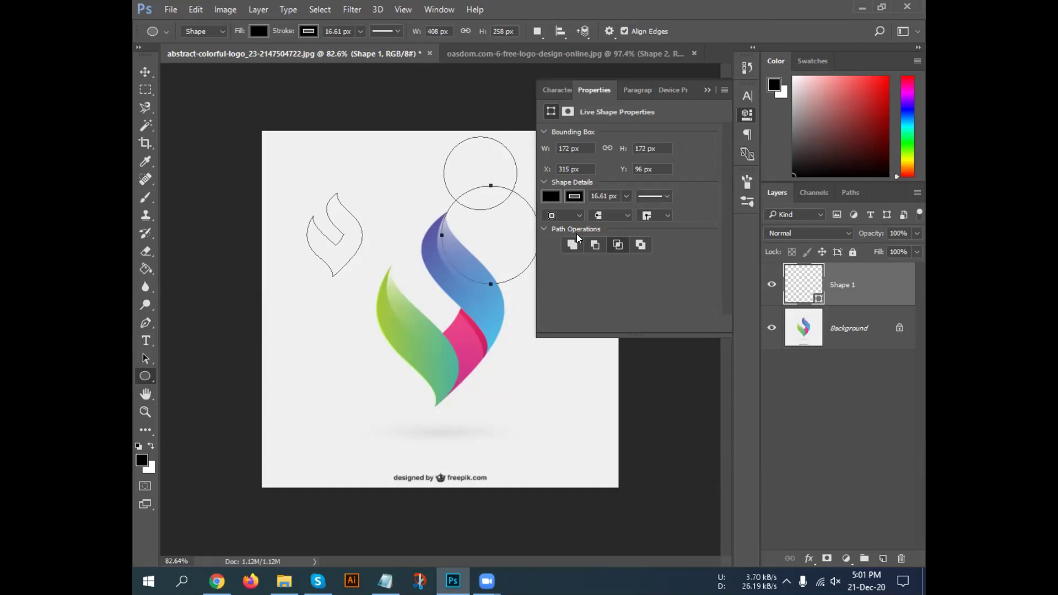
{"action": "left_click", "coordinate": [703, 91]}
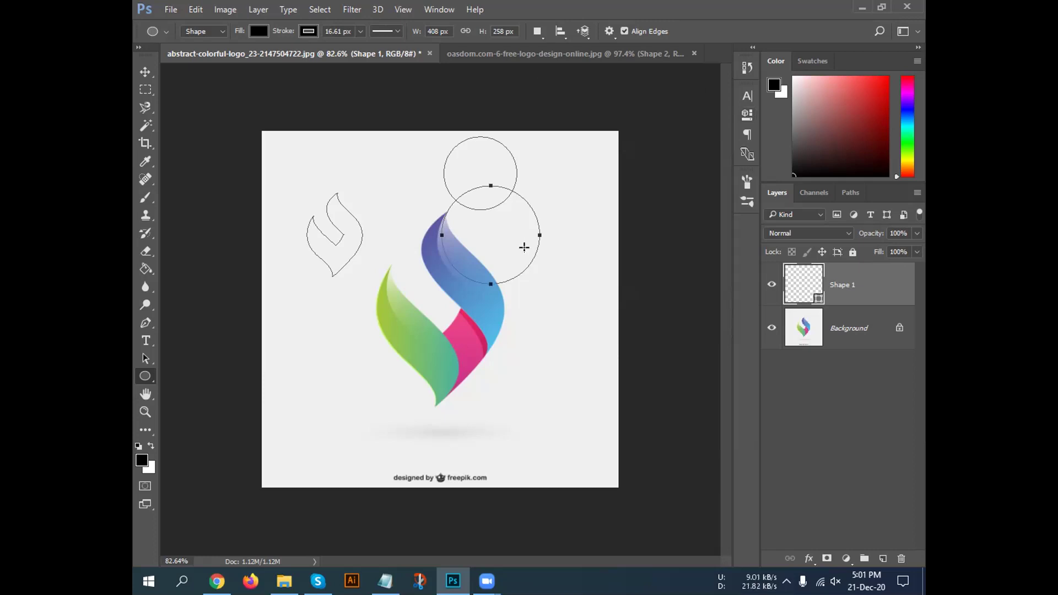
Add a new layer above Shape 1 and set the Ellipse tool's stroke width to about 10.84 px.
{"action": "left_click", "coordinate": [882, 558]}
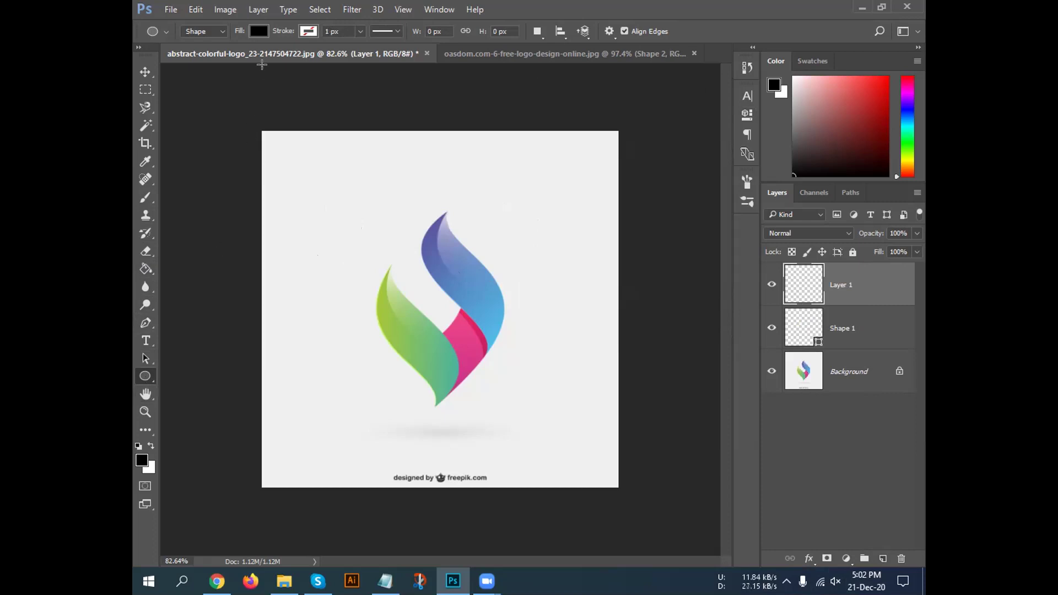
{"action": "left_click", "coordinate": [359, 32]}
{"action": "left_click_drag", "start_coordinate": [369, 46], "coordinate": [369, 47]}
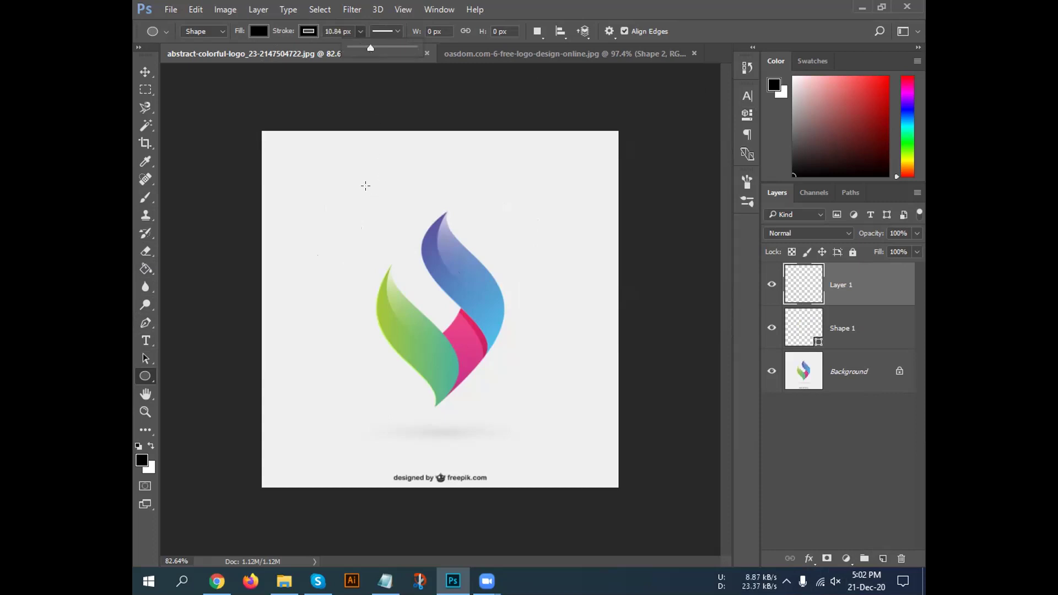
Draw a light-filled, black-stroked ellipse about 210 by 218 px over the upper left of the logo.
{"action": "left_click_drag", "start_coordinate": [332, 167], "coordinate": [376, 237]}
{"action": "key", "text": "Escape"}
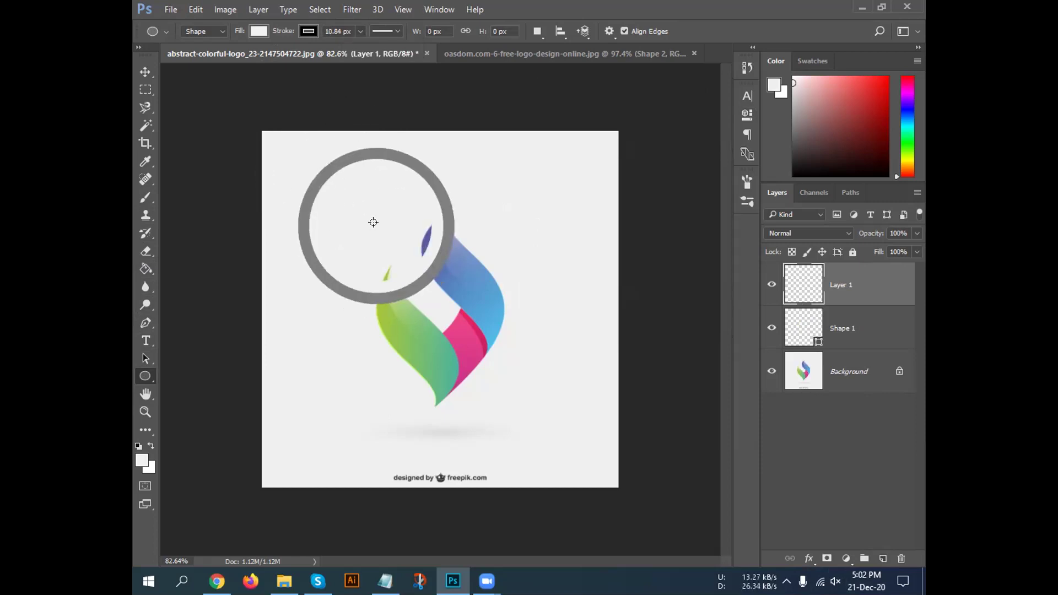
{"action": "mouse_move", "coordinate": [335, 193]}
{"action": "left_mouse_down"}
{"action": "mouse_move", "coordinate": [386, 255]}
{"action": "mouse_move", "coordinate": [444, 293]}
{"action": "mouse_move", "coordinate": [454, 316]}
{"action": "left_mouse_up"}
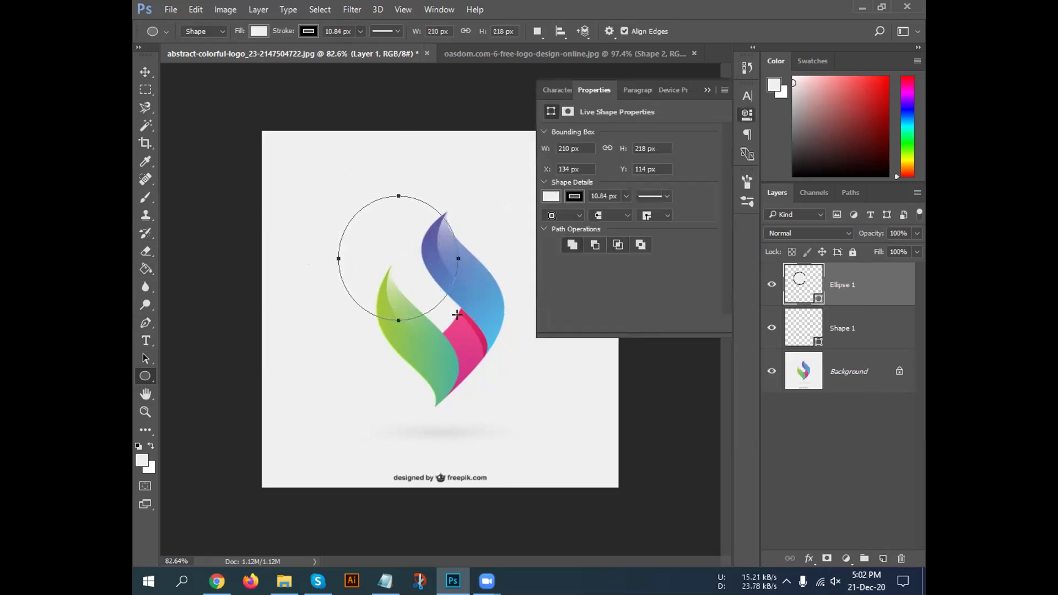
{"action": "left_click", "coordinate": [707, 90]}
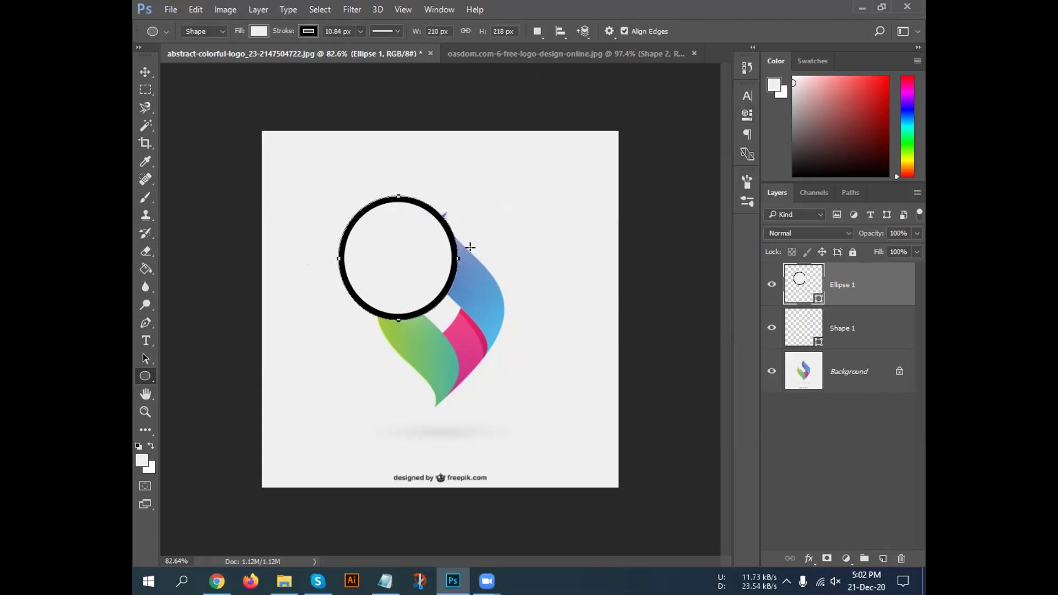
Draw a second ellipse about 222 by 208 px beside the first and move it left so the two overlap.
{"action": "mouse_move", "coordinate": [455, 175]}
{"action": "left_mouse_down"}
{"action": "mouse_move", "coordinate": [487, 194]}
{"action": "mouse_move", "coordinate": [572, 306]}
{"action": "mouse_move", "coordinate": [582, 283]}
{"action": "mouse_move", "coordinate": [574, 290]}
{"action": "left_mouse_up"}
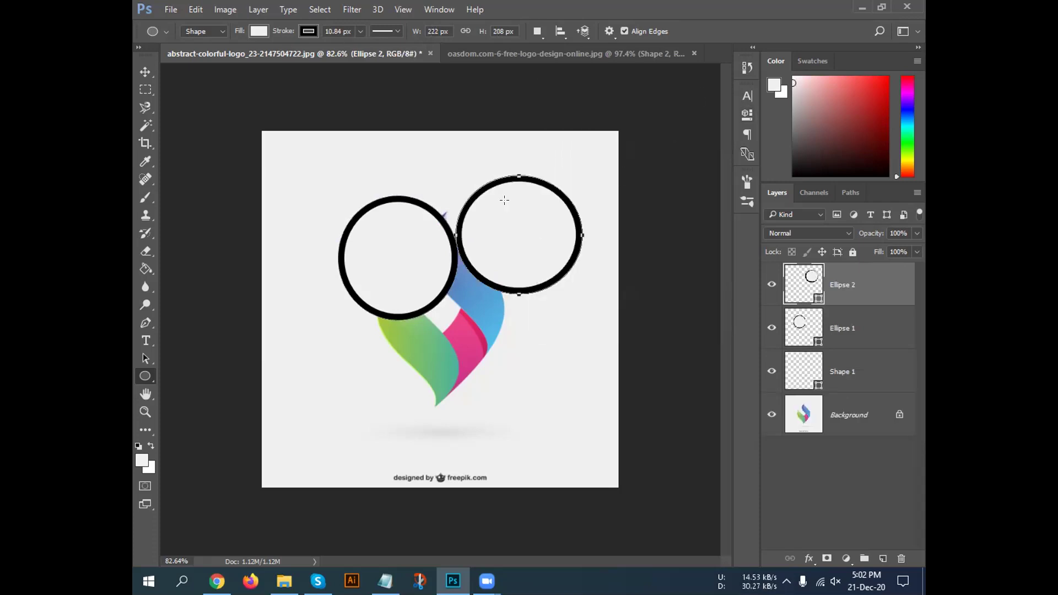
{"action": "left_click", "coordinate": [145, 72]}
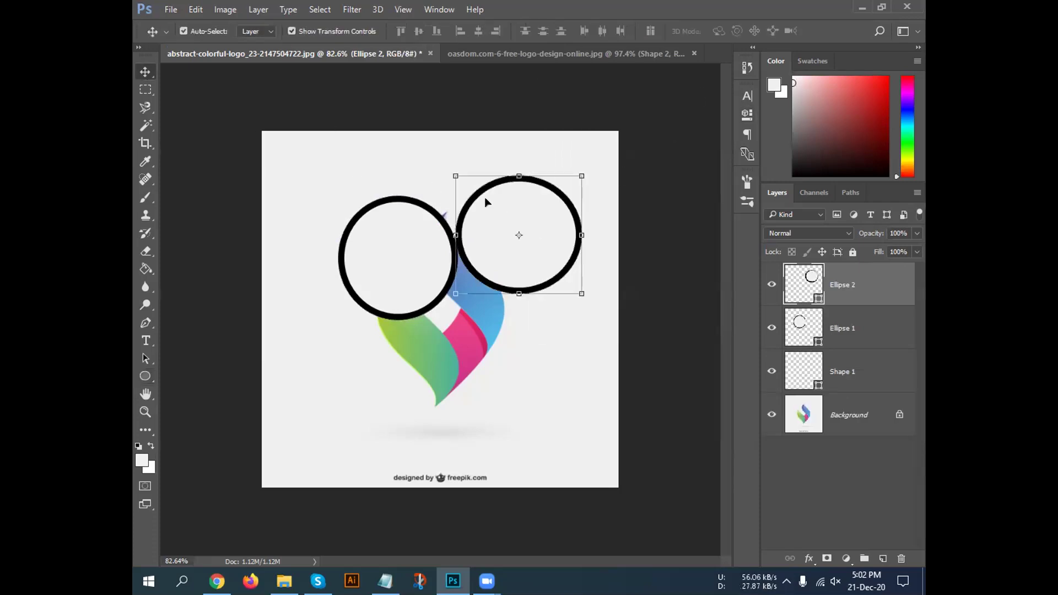
{"action": "left_click_drag", "start_coordinate": [481, 193], "coordinate": [448, 205]}
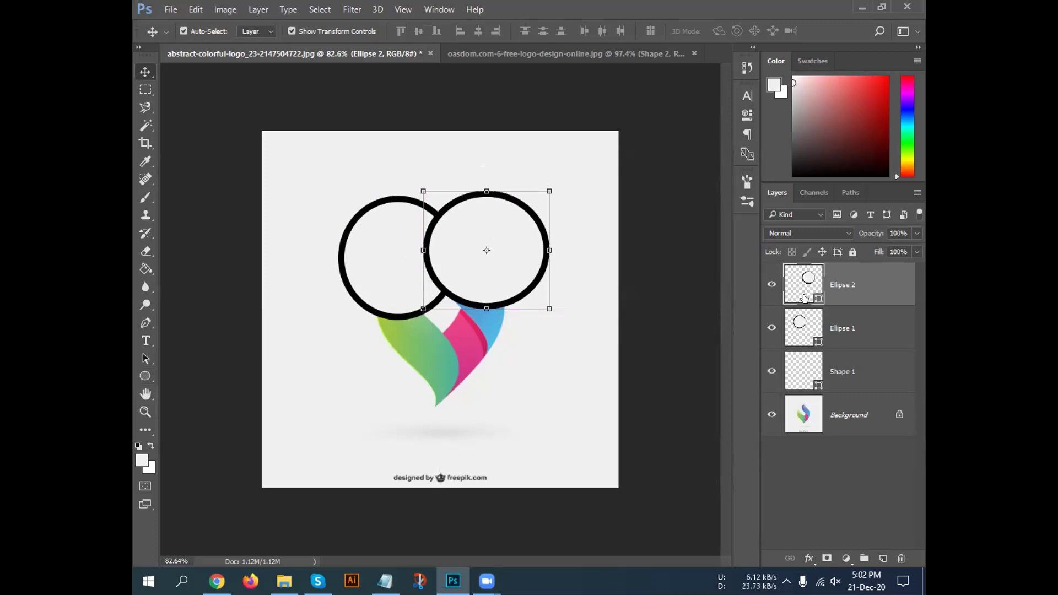
Move the Ellipse 2 layer back up and to the right, beside the first ellipse.
{"action": "key", "text": "ctrl"}
{"action": "key", "text": "shift+Right"}
{"action": "key", "text": "shift+Right"}
{"action": "key", "text": "shift+Right"}
{"action": "key", "text": "shift+Right"}
{"action": "key", "text": "shift+Right"}
{"action": "key", "text": "shift+Right"}
{"action": "key", "text": "shift+Right"}
{"action": "key", "text": "shift+Up"}
{"action": "key", "text": "shift+Up"}
{"action": "key", "text": "shift+Up"}
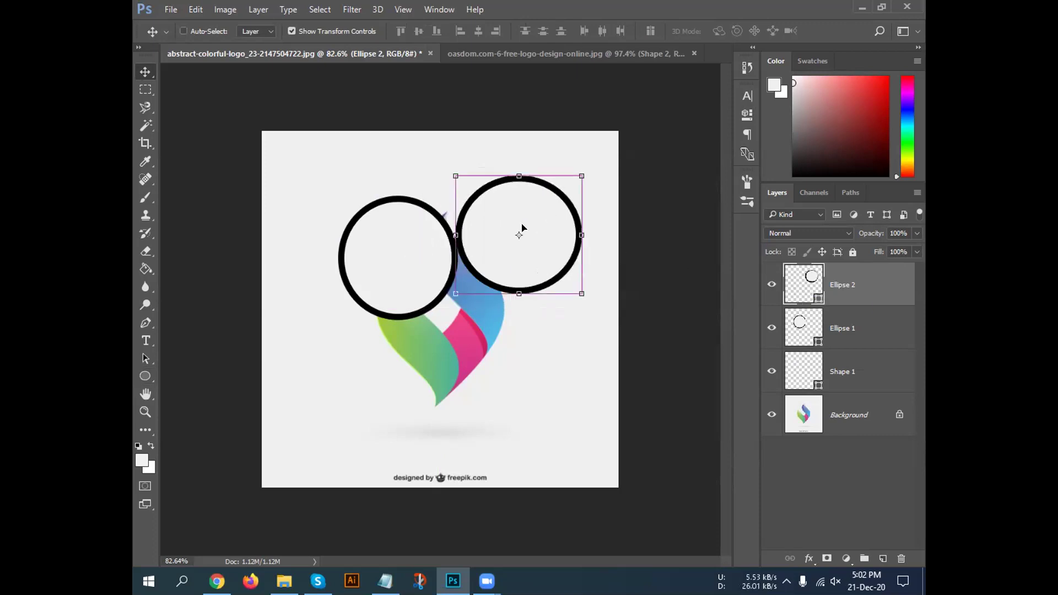
Delete the Ellipse 2 and Ellipse 1 layers.
{"action": "key", "text": "ctrl+z"}
{"action": "key", "text": "ctrl+z"}
{"action": "key", "text": "Delete"}
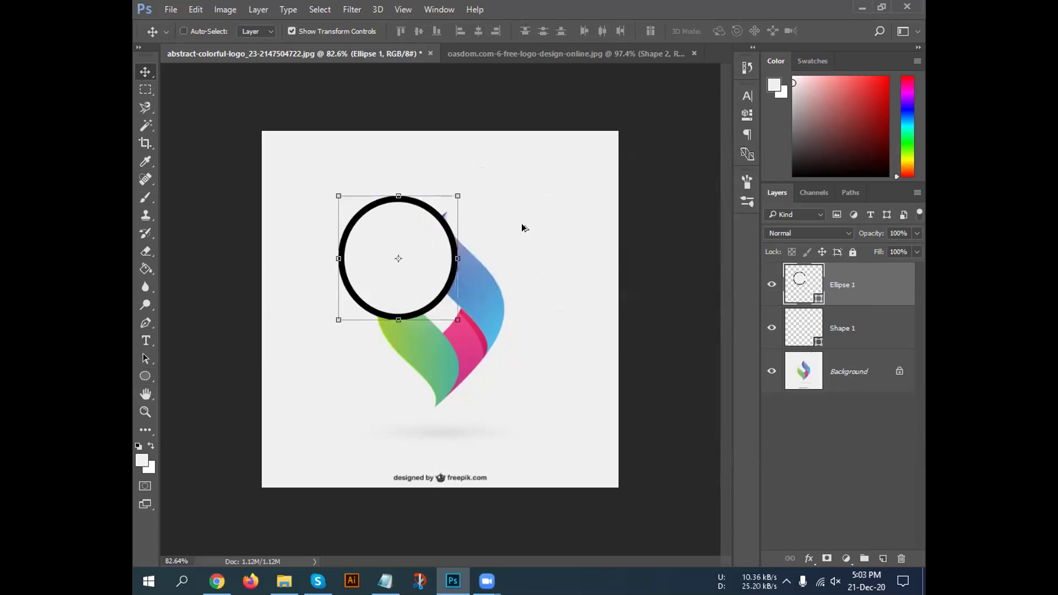
{"action": "key", "text": "Delete"}
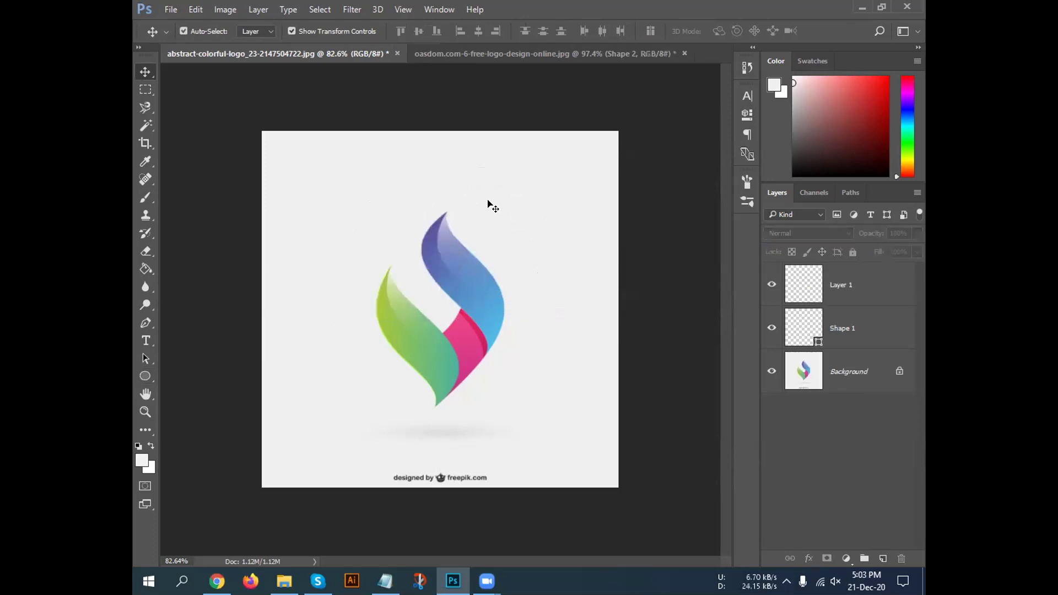
{"action": "left_click", "coordinate": [165, 10]}
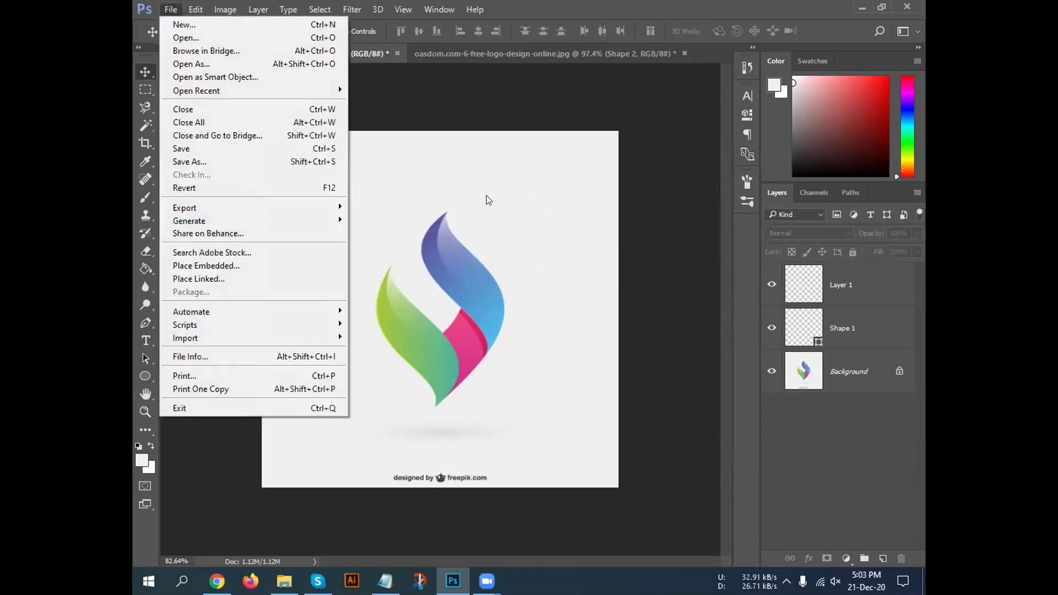
{"action": "left_click", "coordinate": [486, 196]}
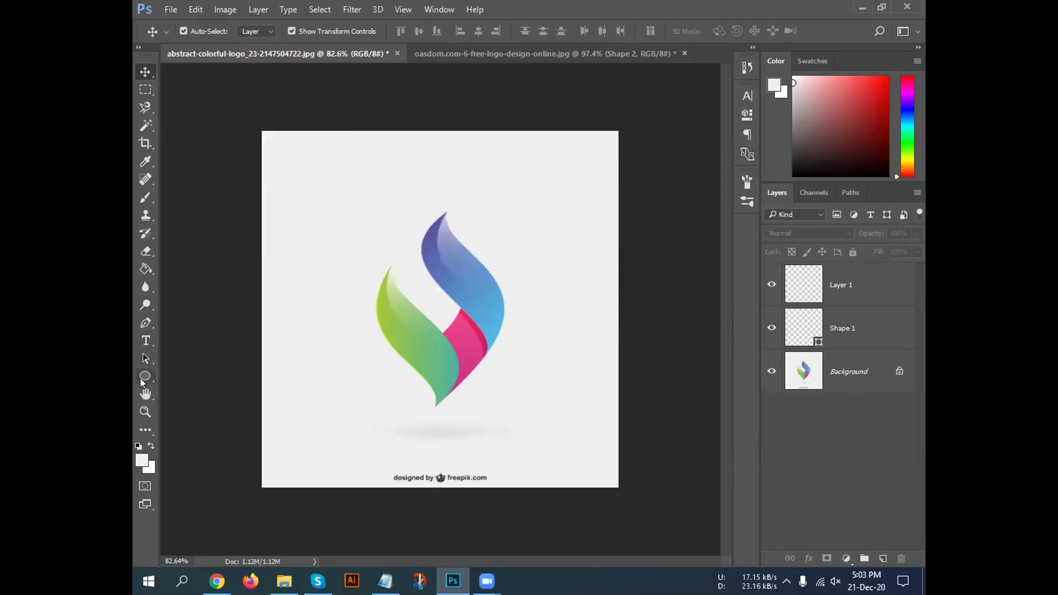
Set the Ellipse tool's fill to none and draw a stroked circle about 179 px across above and left of the logo.
{"action": "left_click", "coordinate": [143, 379]}
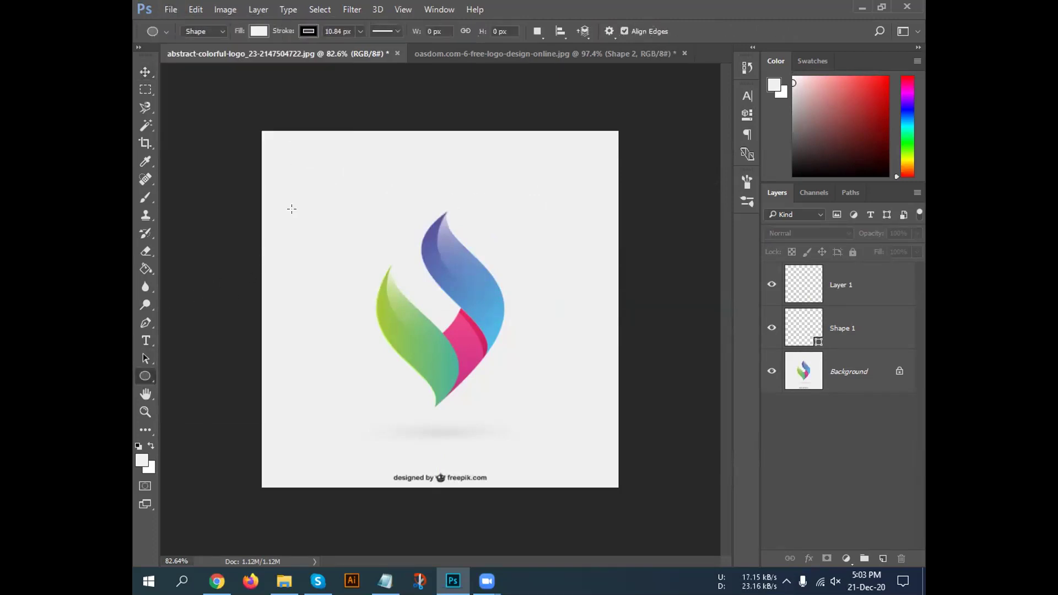
{"action": "left_click", "coordinate": [285, 170]}
{"action": "left_click", "coordinate": [557, 236]}
{"action": "left_click", "coordinate": [257, 31]}
{"action": "left_click", "coordinate": [202, 58]}
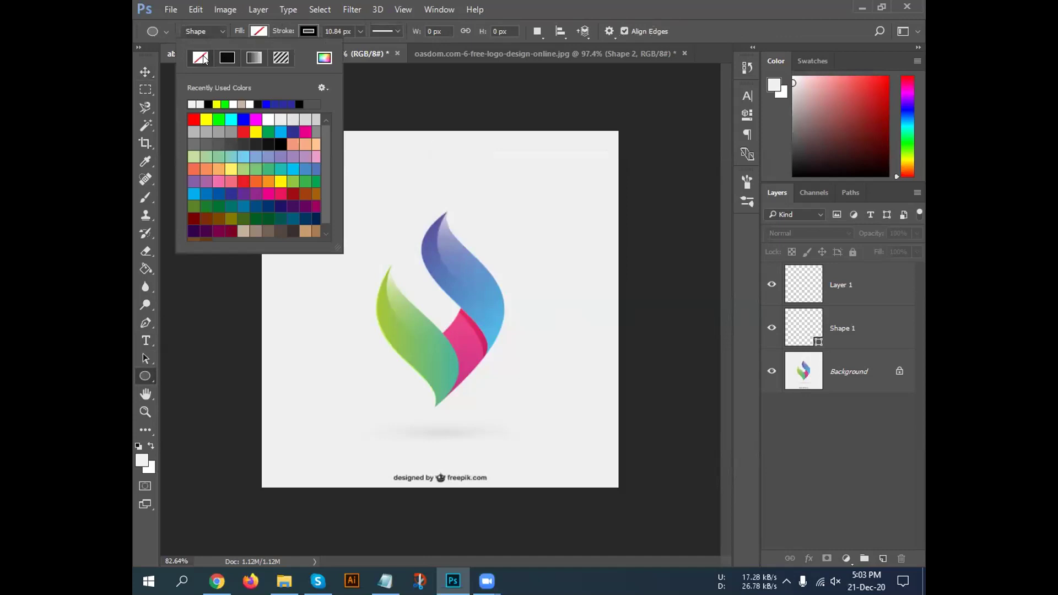
{"action": "left_click", "coordinate": [419, 154]}
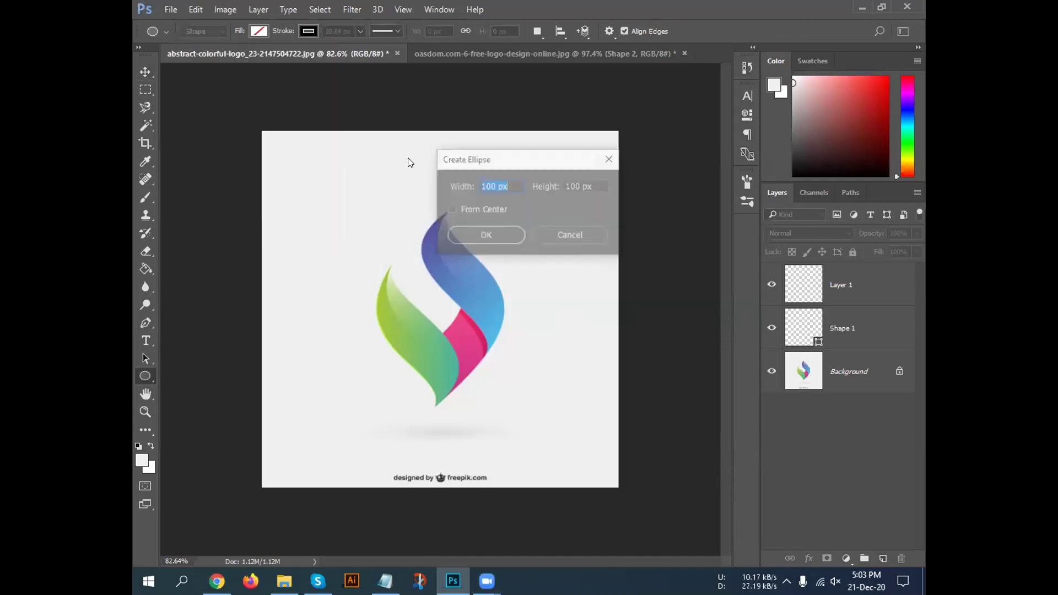
{"action": "left_click", "coordinate": [564, 233]}
{"action": "left_click_drag", "start_coordinate": [296, 163], "coordinate": [410, 263]}
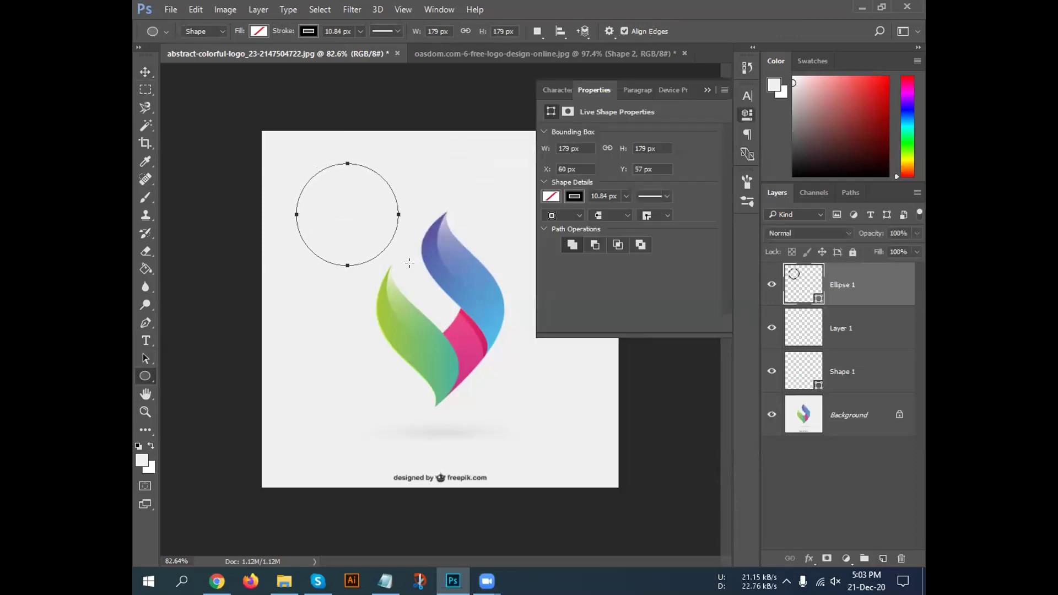
Draw a second stroked circle about 176 px across within the Ellipse 1 layer, try to move it separately, and undo it.
{"action": "left_click", "coordinate": [707, 90]}
{"action": "left_click_drag", "start_coordinate": [458, 171], "coordinate": [603, 271]}
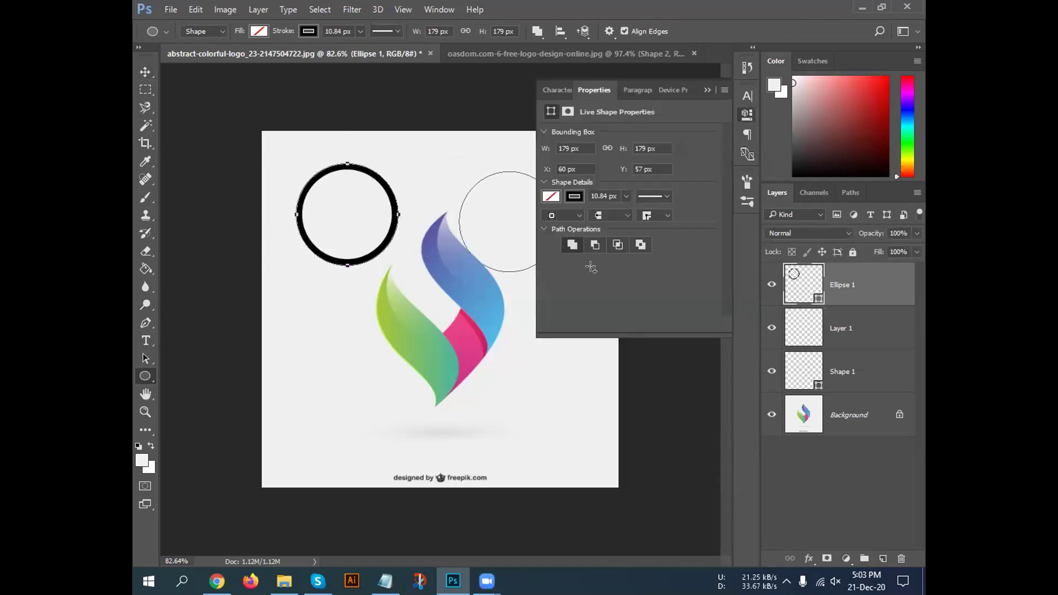
{"action": "left_click", "coordinate": [707, 90]}
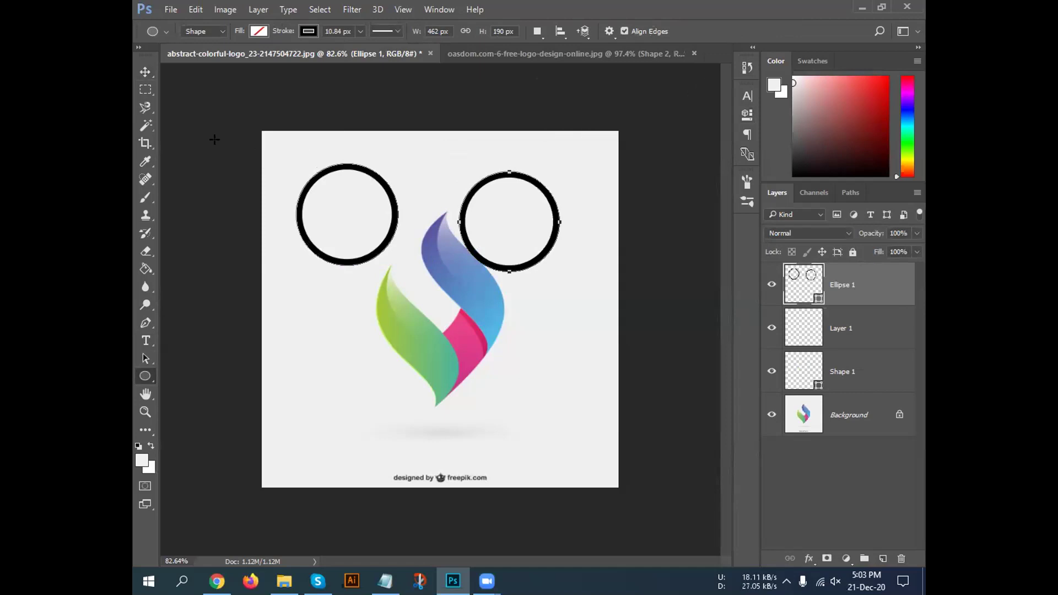
{"action": "left_click", "coordinate": [145, 72]}
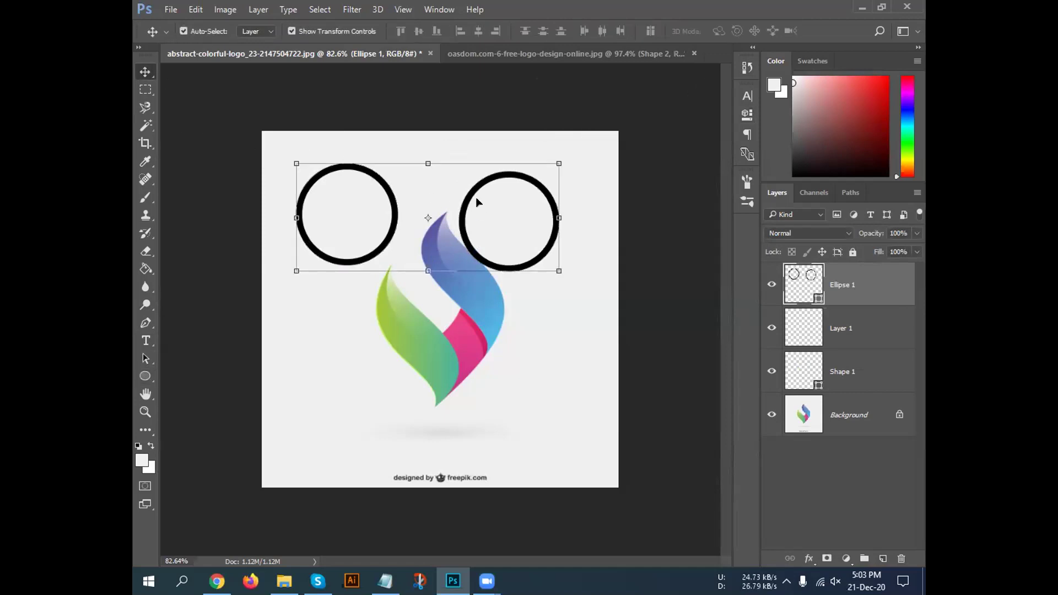
{"action": "left_click", "coordinate": [558, 341]}
{"action": "mouse_move", "coordinate": [466, 220]}
{"action": "left_mouse_down"}
{"action": "mouse_move", "coordinate": [431, 219]}
{"action": "mouse_move", "coordinate": [465, 218]}
{"action": "left_mouse_up"}
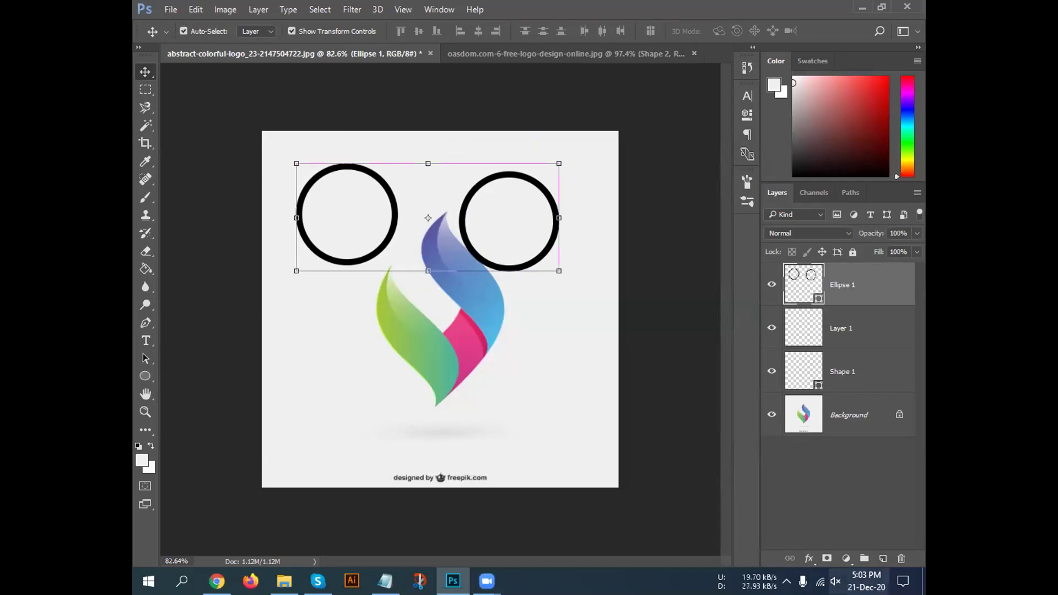
{"action": "key", "text": "ctrl"}
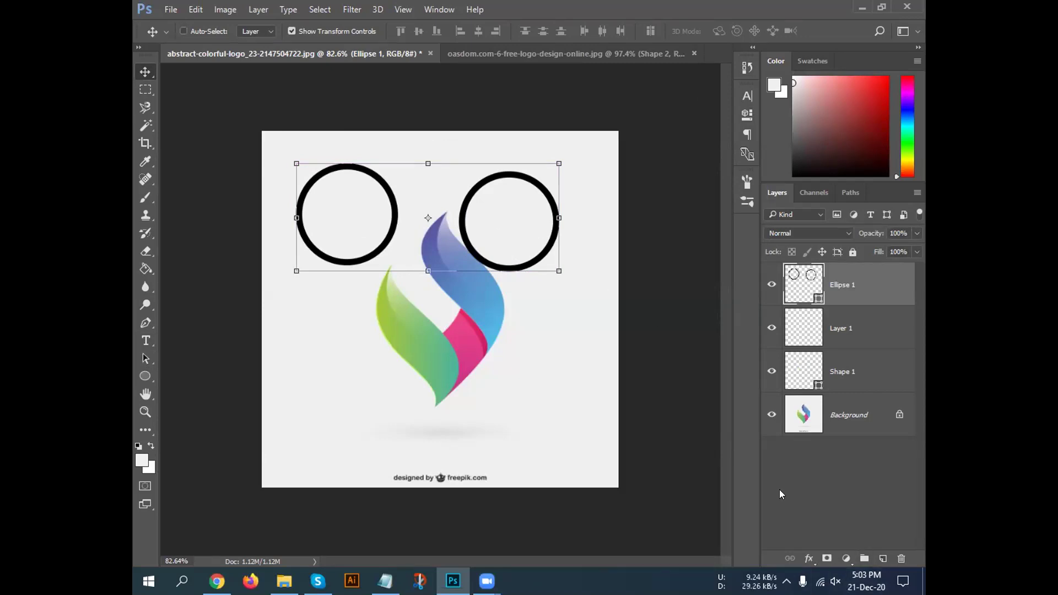
{"action": "key", "text": "ctrl+z"}
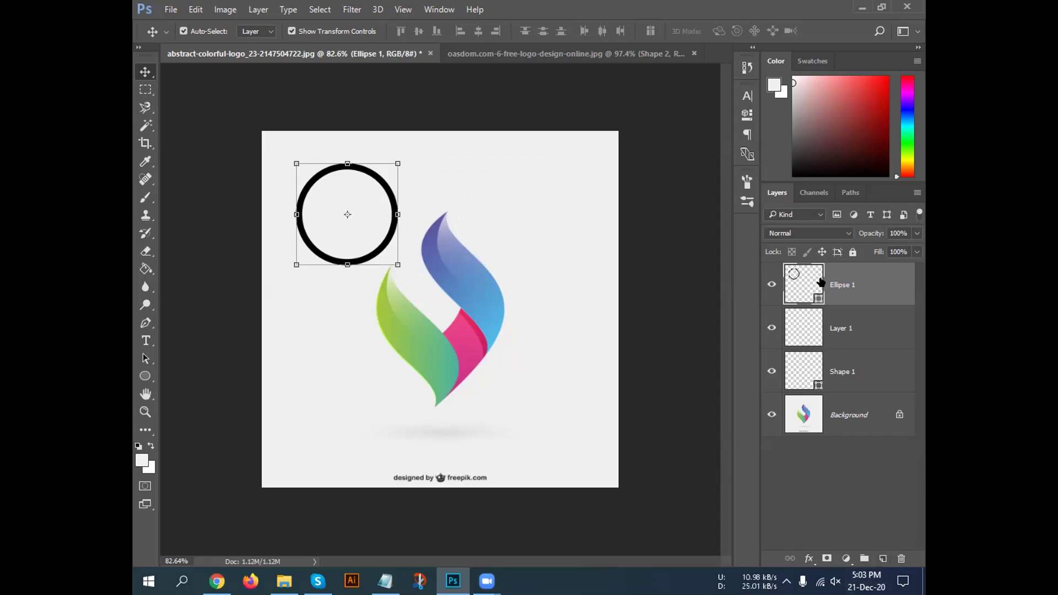
Draw a second stroked circle about 160 px across on a new layer and move it left to overlap the first.
{"action": "left_click", "coordinate": [882, 558]}
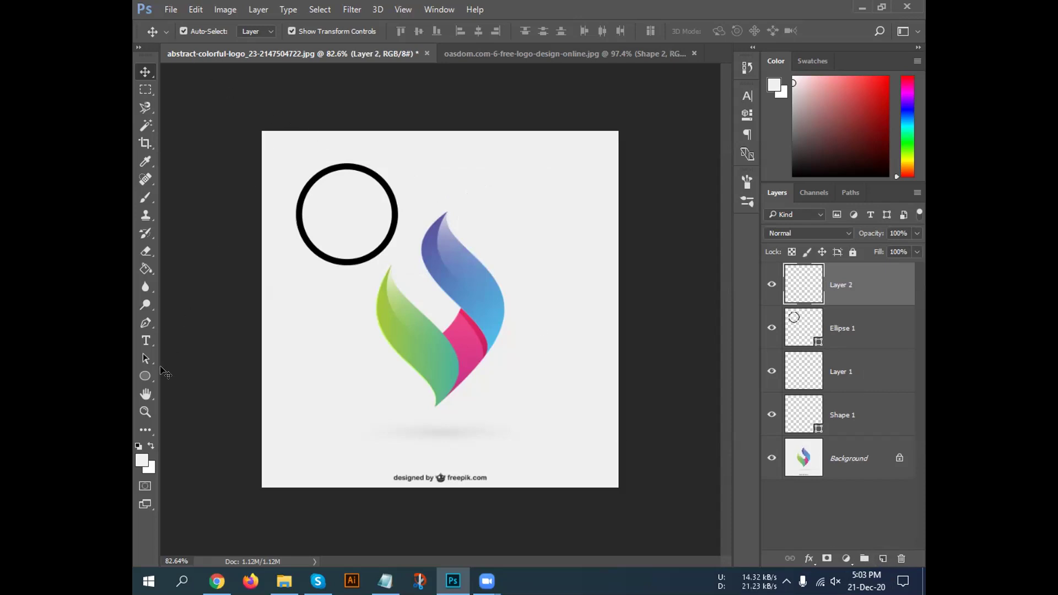
{"action": "left_click", "coordinate": [145, 377]}
{"action": "left_click_drag", "start_coordinate": [459, 171], "coordinate": [550, 263]}
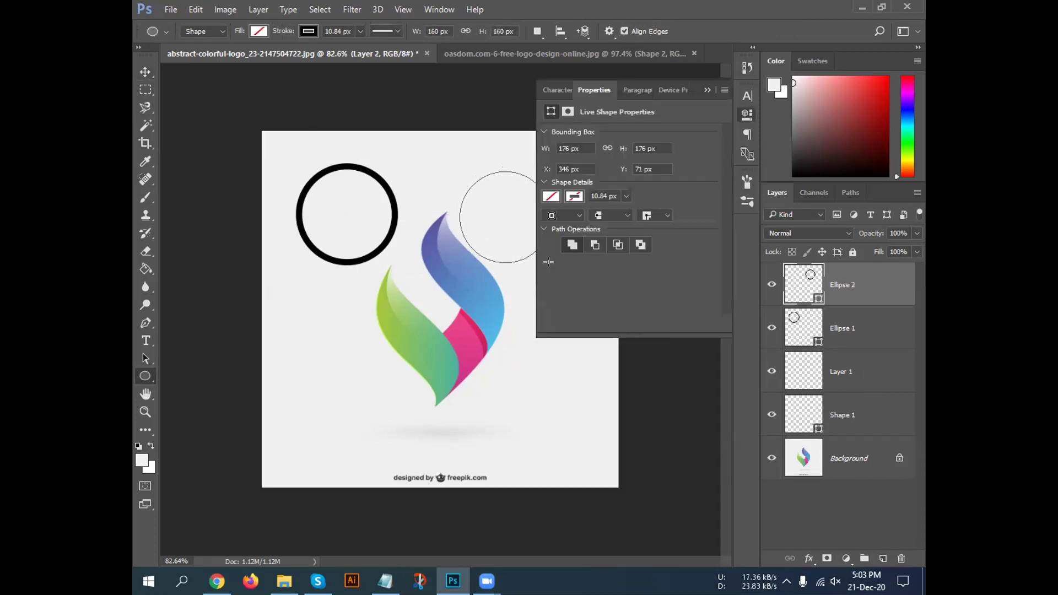
{"action": "left_click", "coordinate": [705, 89]}
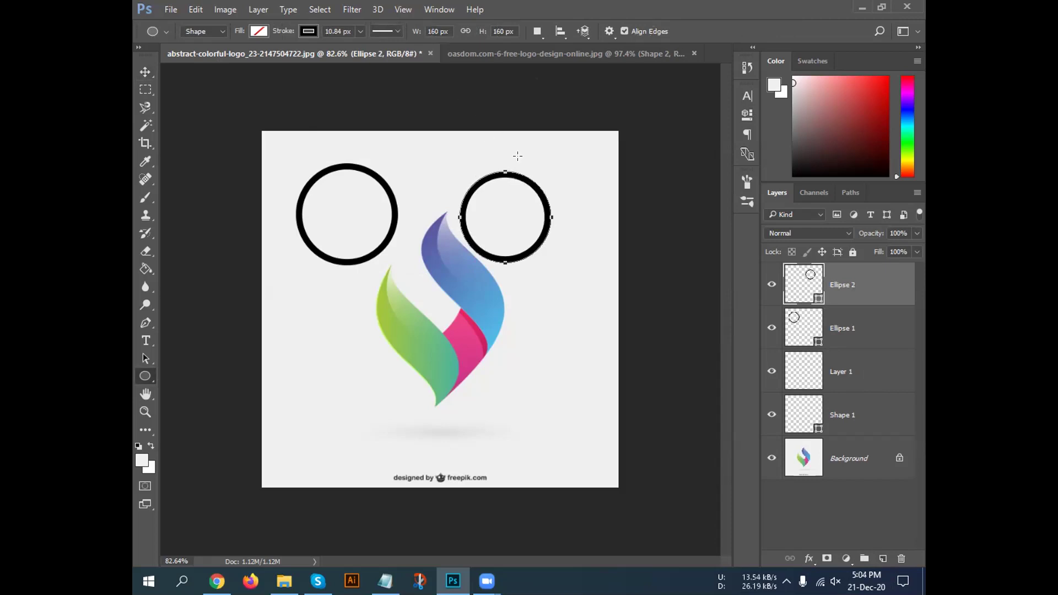
{"action": "left_click", "coordinate": [146, 72]}
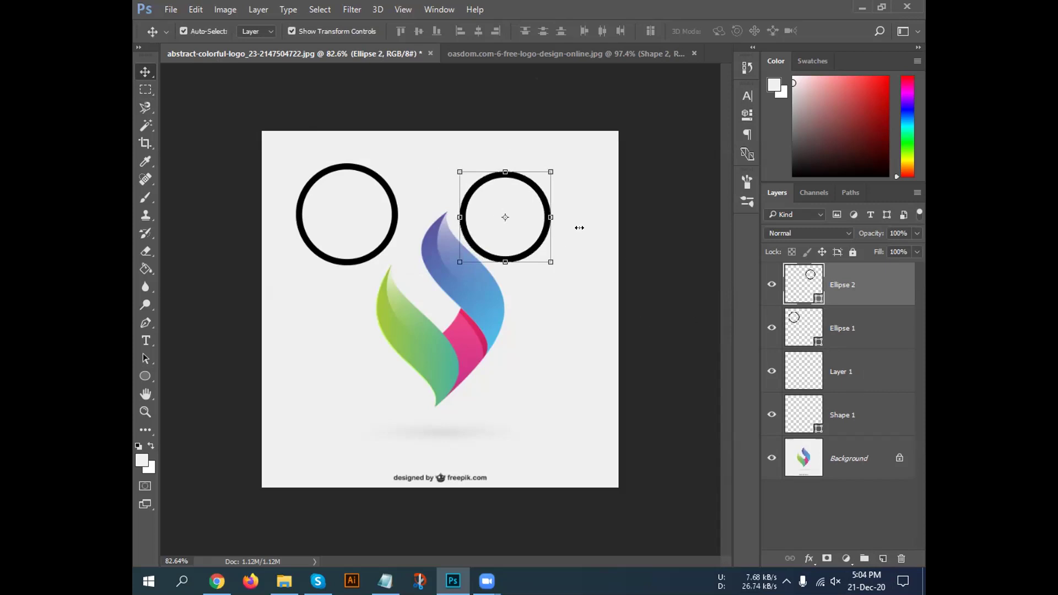
{"action": "left_click_drag", "start_coordinate": [526, 181], "coordinate": [444, 181]}
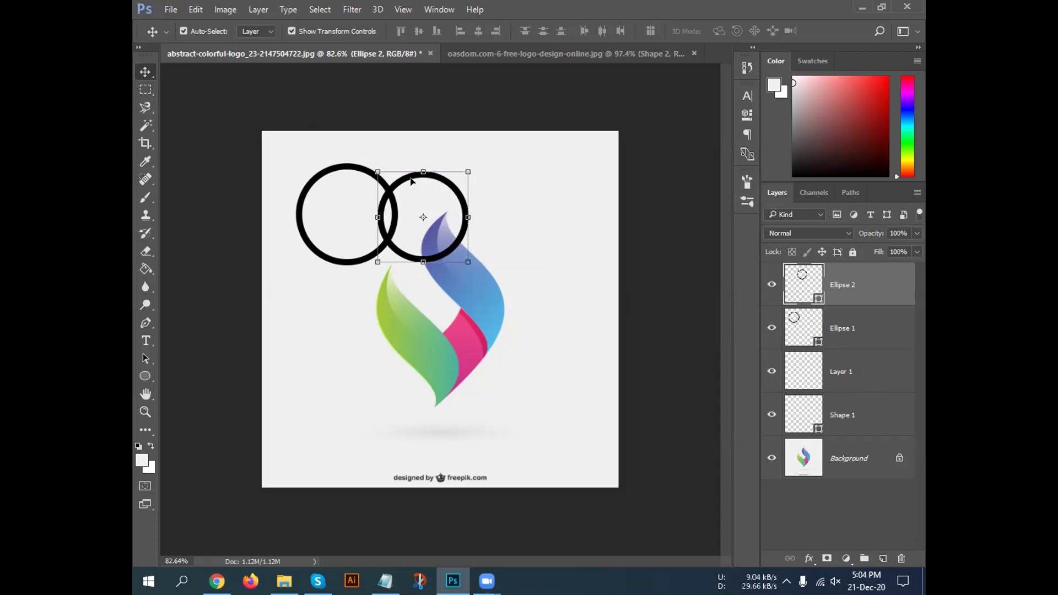
{"action": "mouse_move", "coordinate": [411, 180]}
{"action": "left_mouse_down"}
{"action": "mouse_move", "coordinate": [425, 181]}
{"action": "mouse_move", "coordinate": [400, 183]}
{"action": "left_mouse_up"}
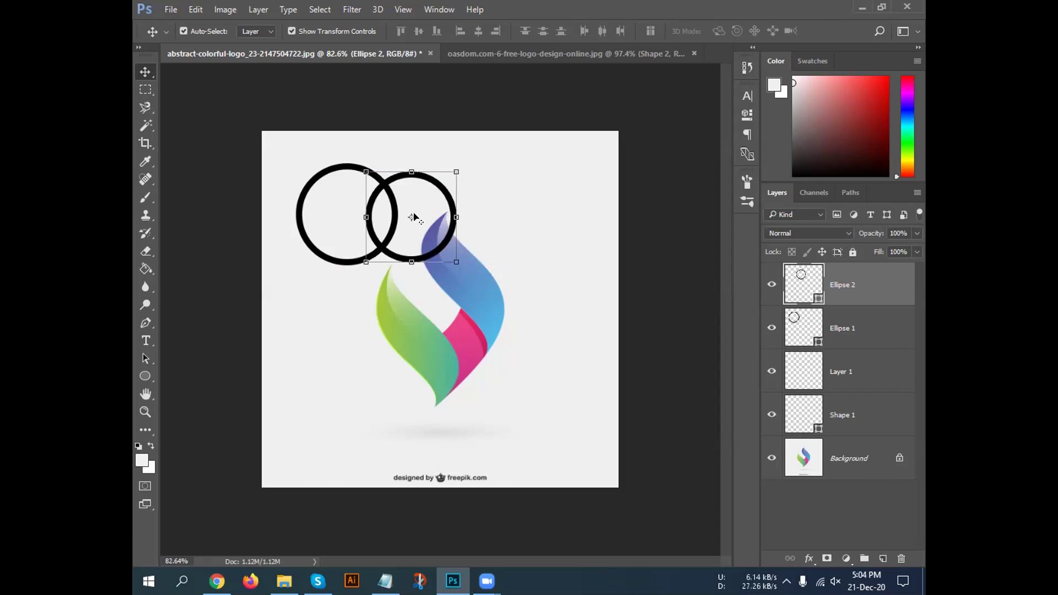
Try to change the Ellipse 2 shape's fill colour to #f9f5f5.
{"action": "key", "text": "ctrl+t"}
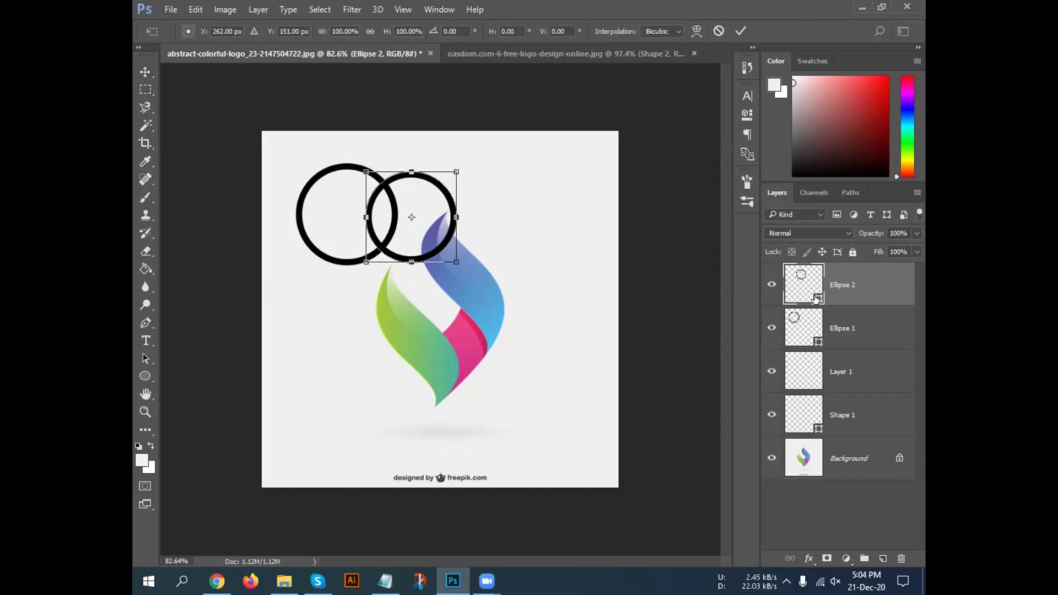
{"action": "key", "text": "Return"}
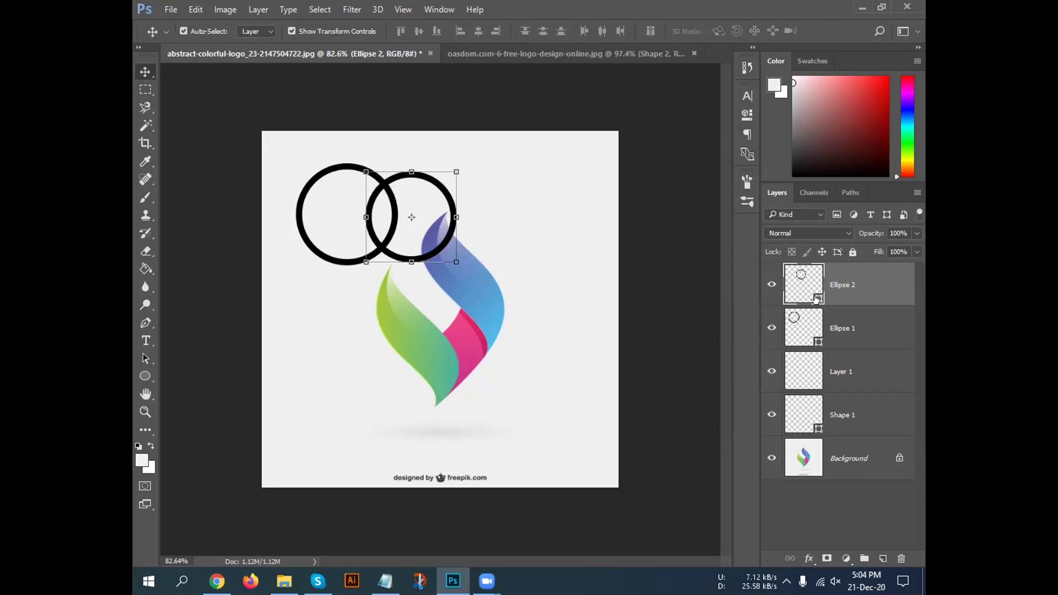
{"action": "double_click", "coordinate": [816, 298]}
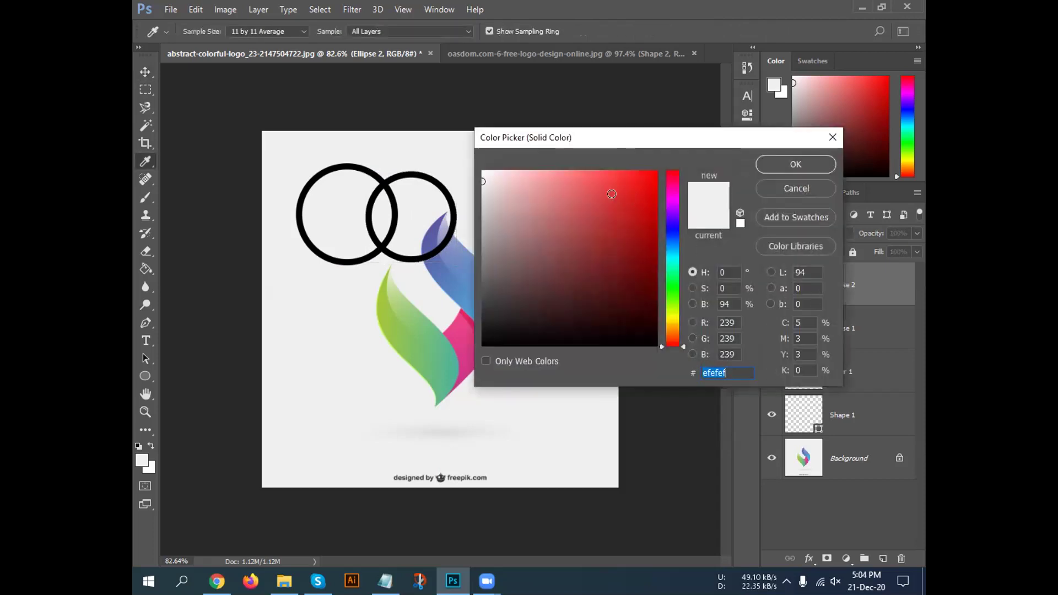
{"action": "left_click", "coordinate": [492, 175]}
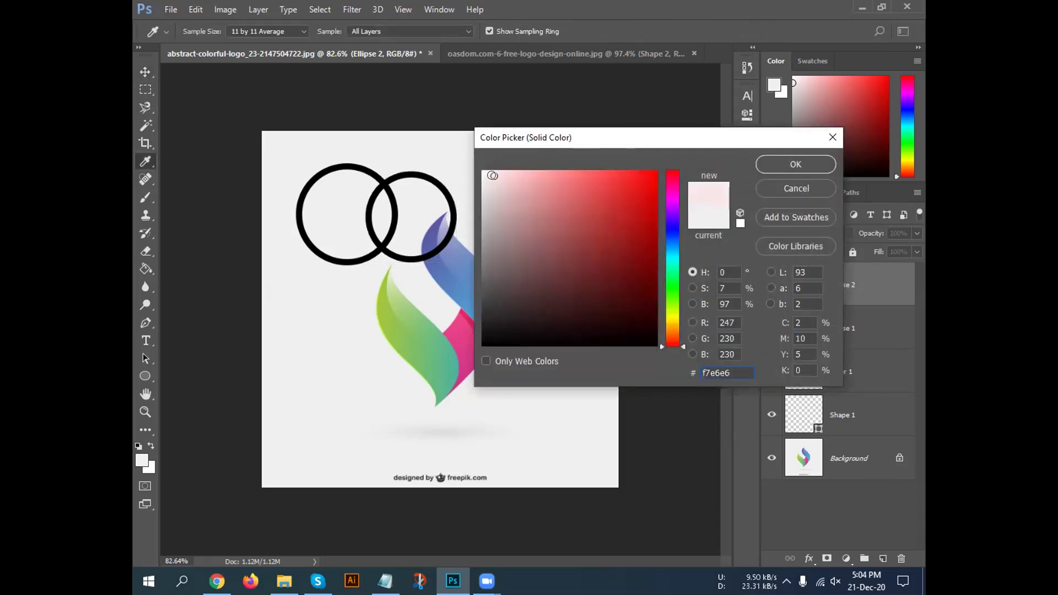
{"action": "left_click", "coordinate": [484, 175]}
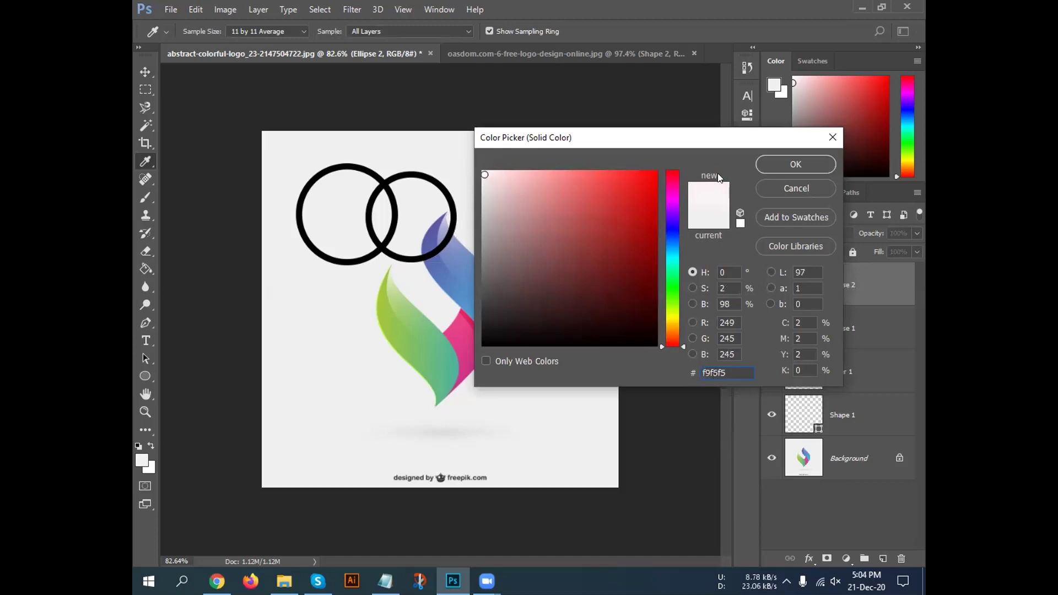
{"action": "left_click", "coordinate": [765, 162]}
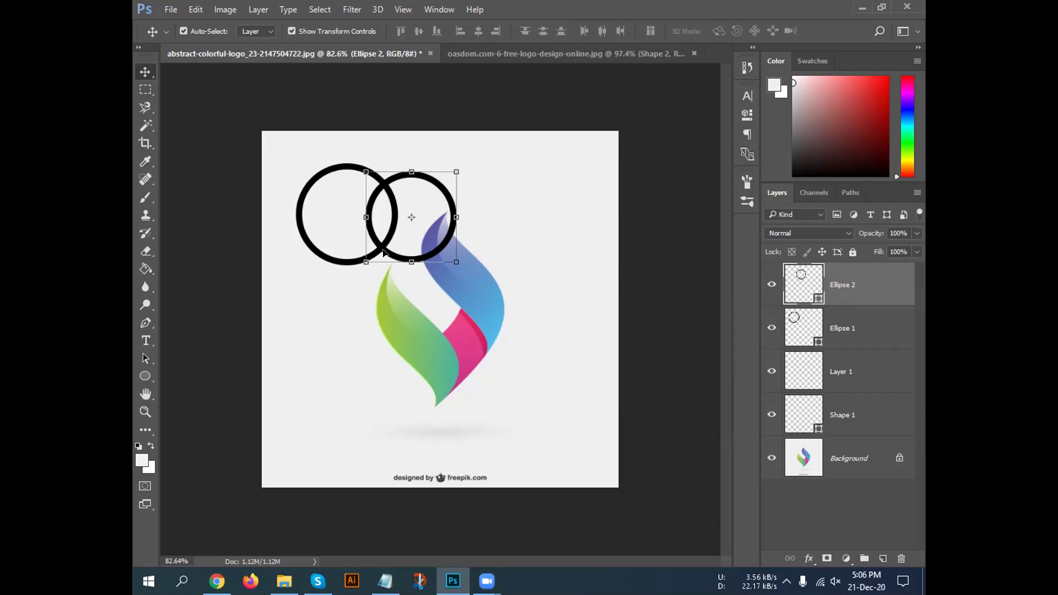
Move the Ellipse 2 circle to the right, clear of the first circle and level with it.
{"action": "left_click_drag", "start_coordinate": [409, 260], "coordinate": [516, 252]}
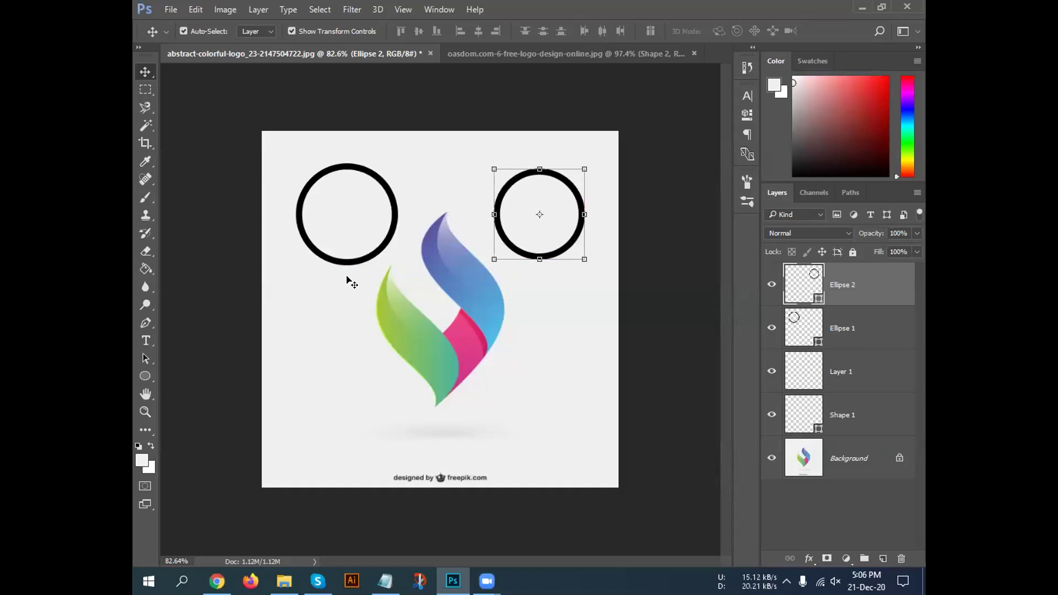
Switch to Chrome, browse the LOGO DESIGN image results, and open the netpaths.net preview of well-known brand logos.
{"action": "left_click", "coordinate": [217, 581]}
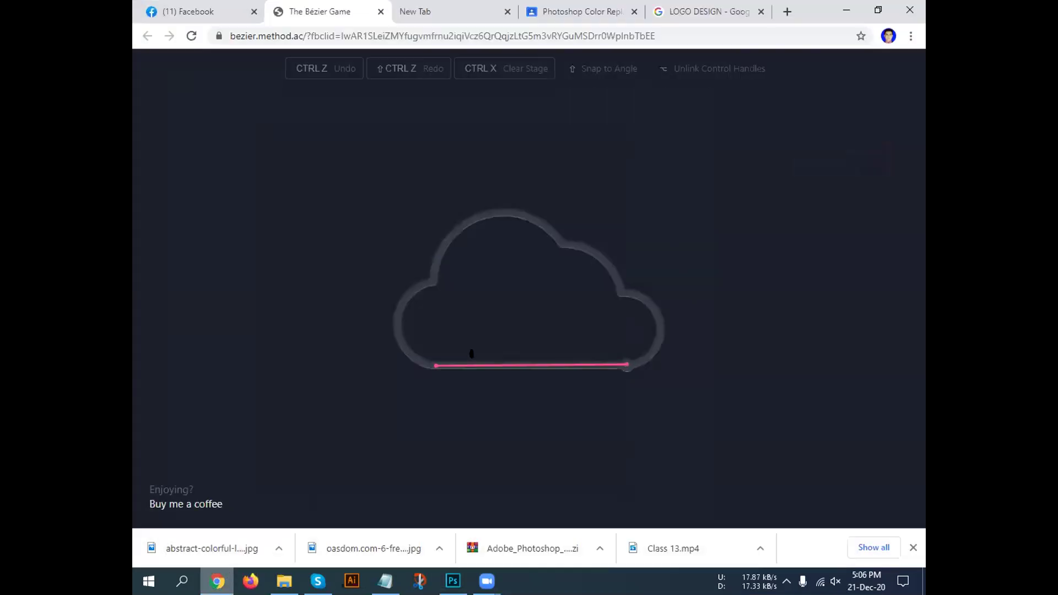
{"action": "left_click", "coordinate": [693, 17]}
{"action": "scroll", "coordinate": [298, 441], "scroll_direction": "down", "scroll_amount": 3}
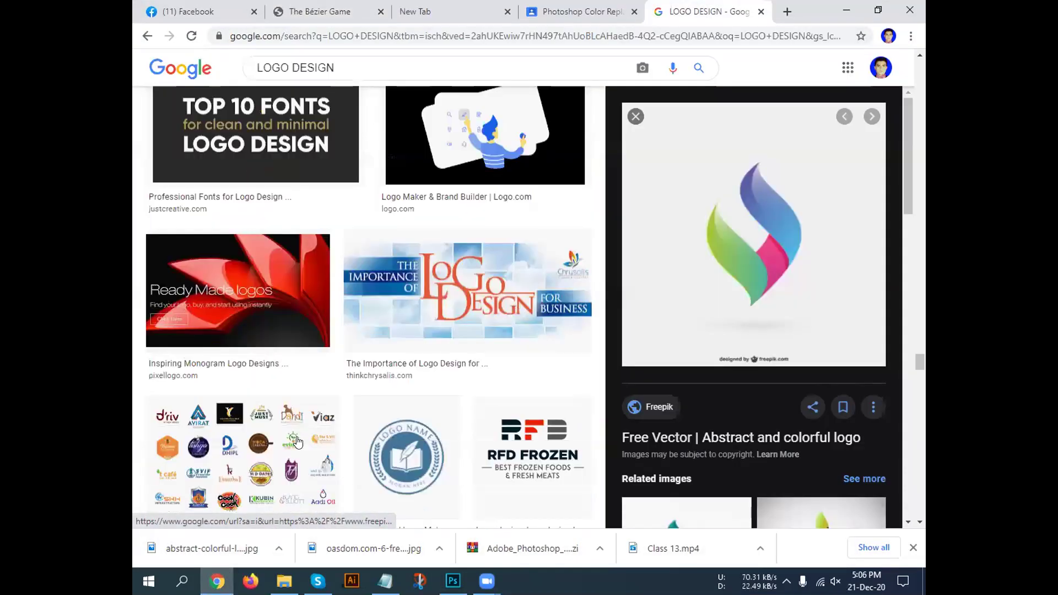
{"action": "scroll", "coordinate": [298, 441], "scroll_direction": "down", "scroll_amount": 15}
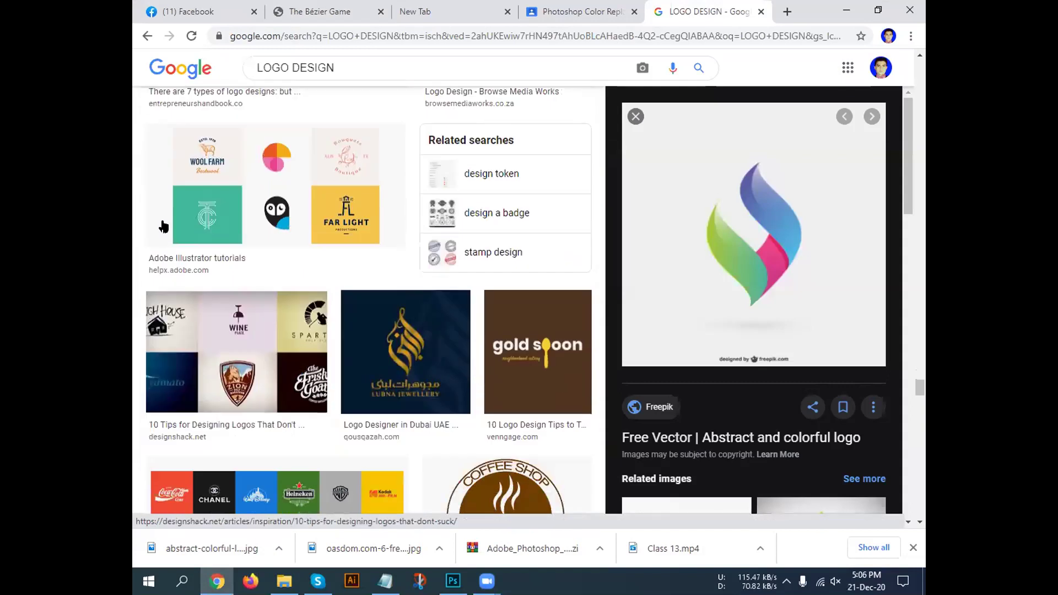
{"action": "scroll", "coordinate": [338, 338], "scroll_direction": "down", "scroll_amount": 5}
{"action": "scroll", "coordinate": [337, 338], "scroll_direction": "up", "scroll_amount": 10}
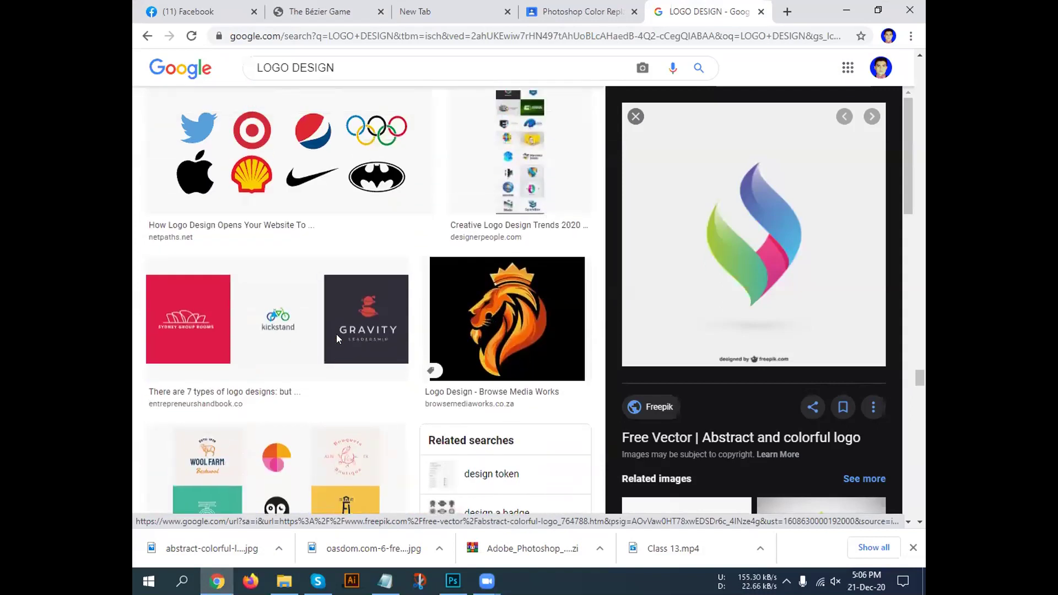
{"action": "scroll", "coordinate": [336, 334], "scroll_direction": "up", "scroll_amount": 3}
{"action": "left_click", "coordinate": [199, 303]}
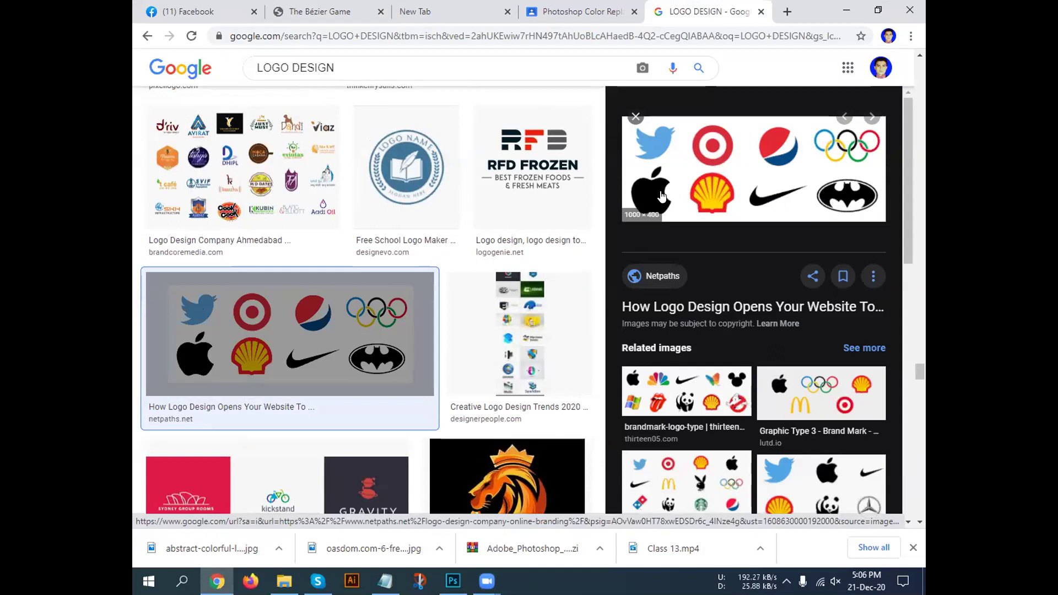
Search Google Images for "apple design logo" and open the preview of the black Apple logo from pinterest.com.
{"action": "double_click", "coordinate": [279, 66]}
{"action": "key", "text": "BackSpace"}
{"action": "type", "text": "APPLE"}
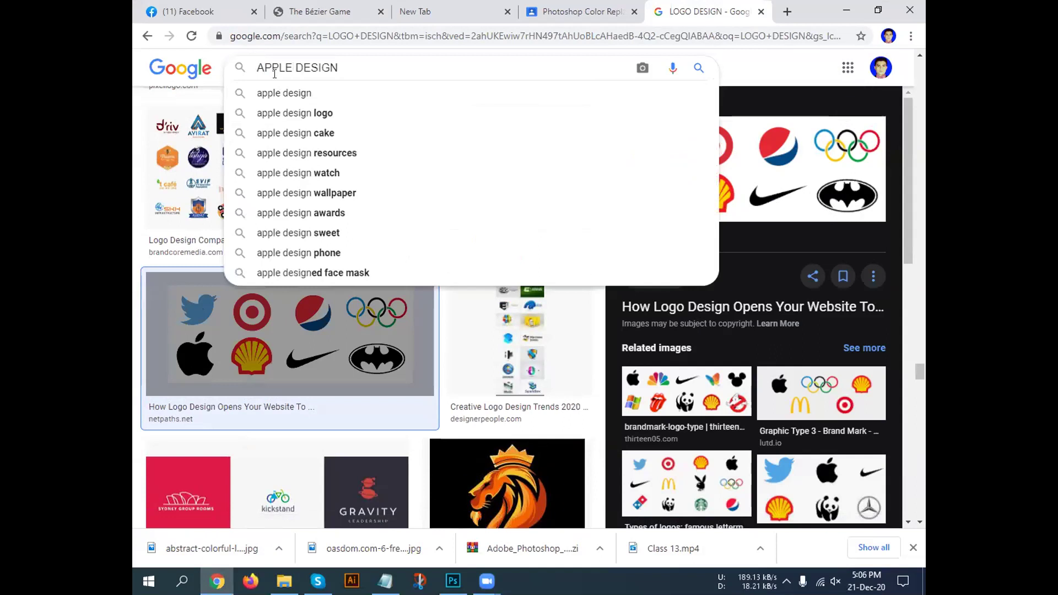
{"action": "left_click", "coordinate": [307, 115]}
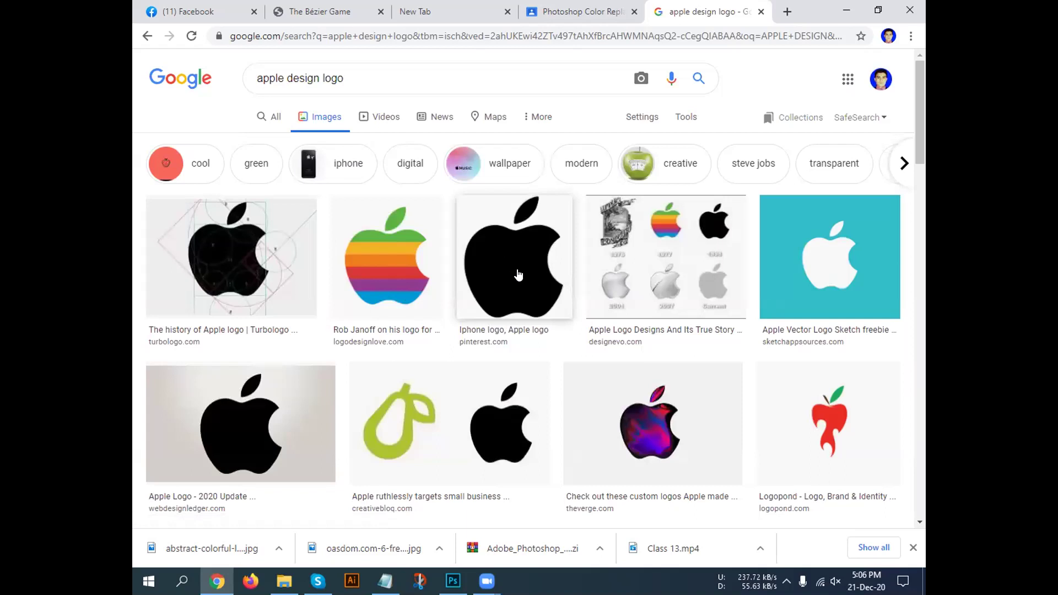
{"action": "left_click", "coordinate": [518, 274]}
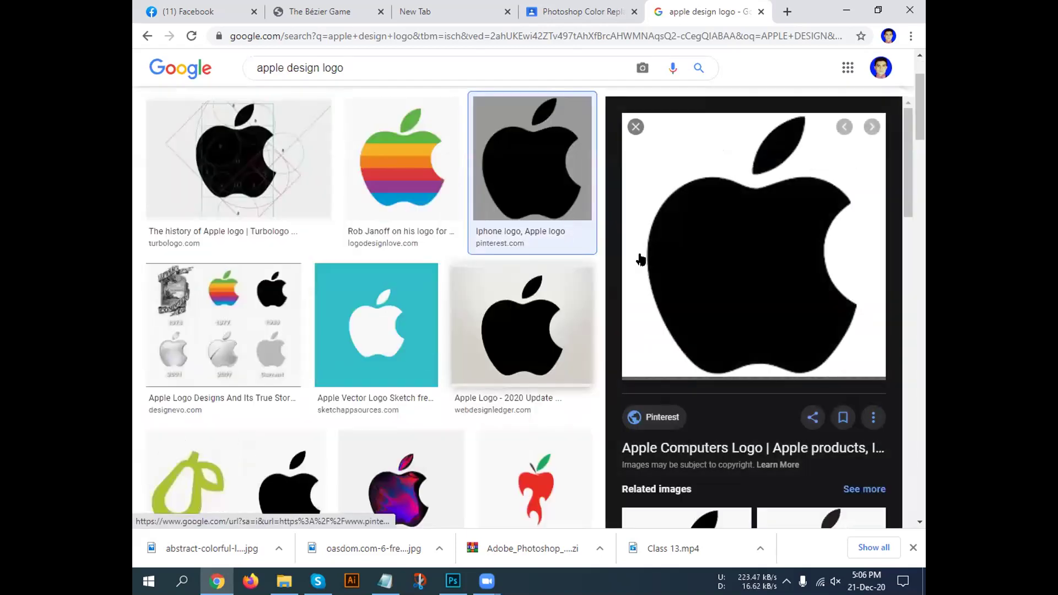
Save the previewed black Apple logo as a PNG image in the LEDP 2020 folder.
{"action": "right_click", "coordinate": [683, 267]}
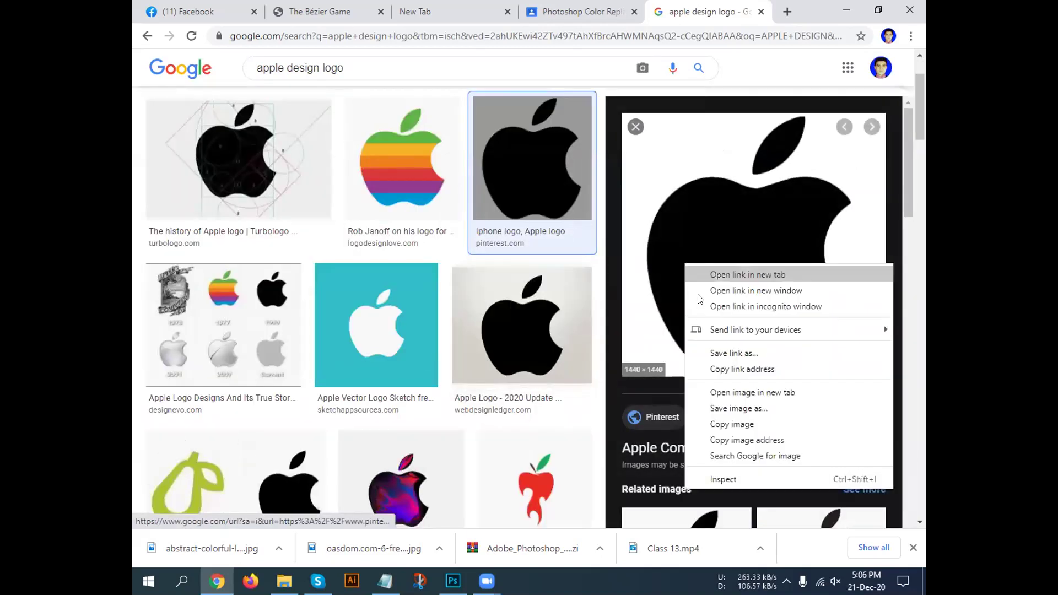
{"action": "left_click", "coordinate": [720, 411]}
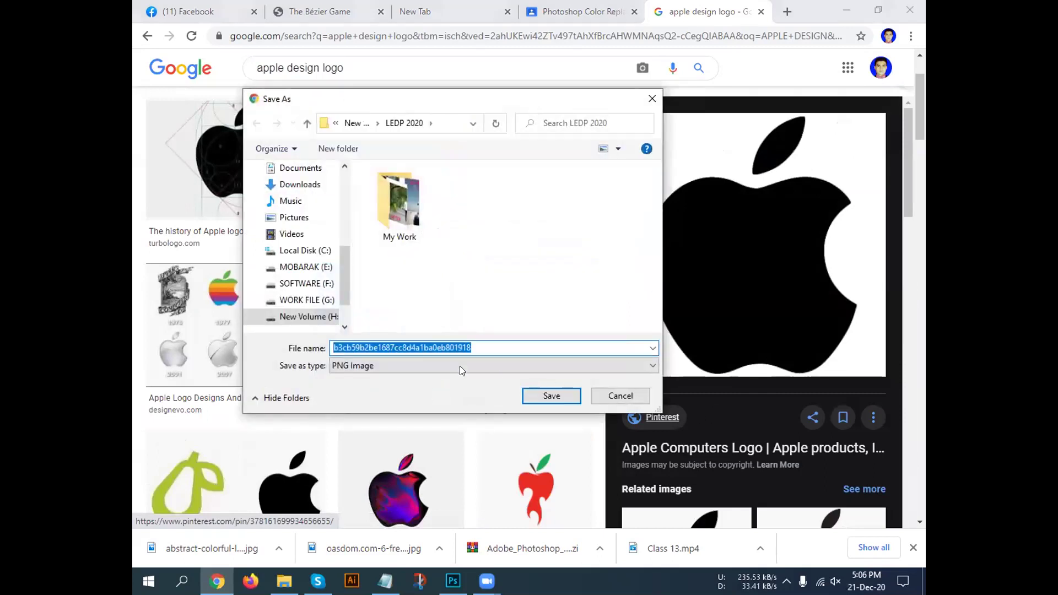
{"action": "left_click", "coordinate": [540, 397]}
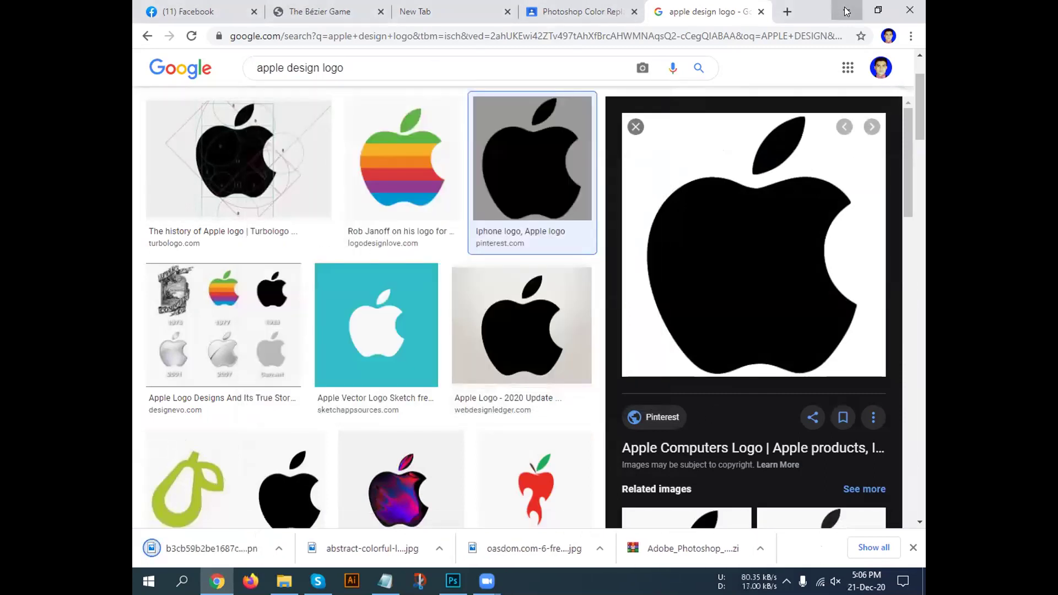
Go to the LEDP 2020 folder on New Volume (H:) and open the saved Apple logo image as a new document in Photoshop.
{"action": "left_click", "coordinate": [845, 10]}
{"action": "left_click", "coordinate": [859, 7]}
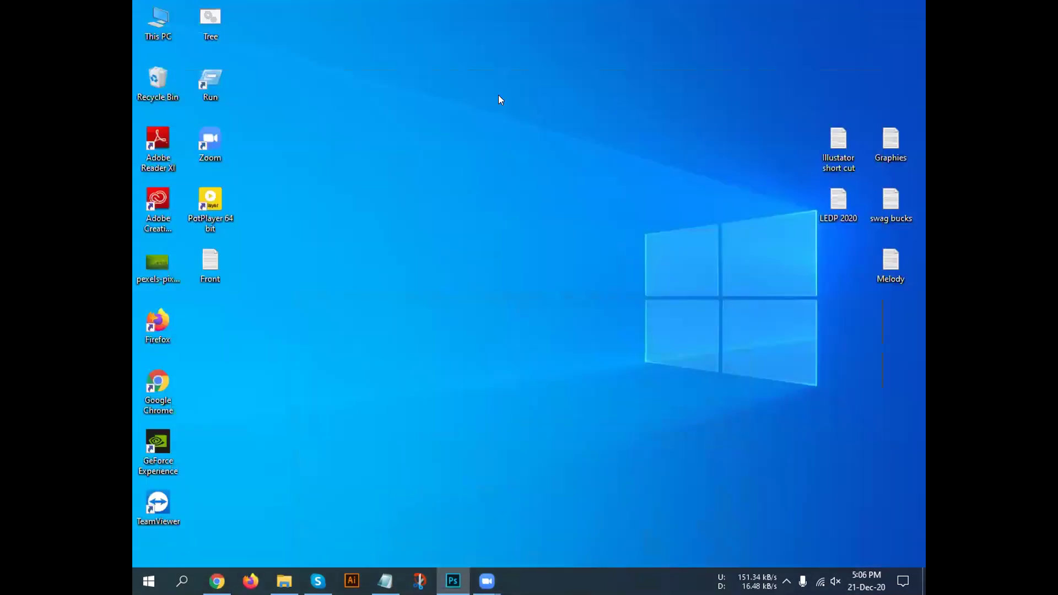
{"action": "double_click", "coordinate": [157, 21]}
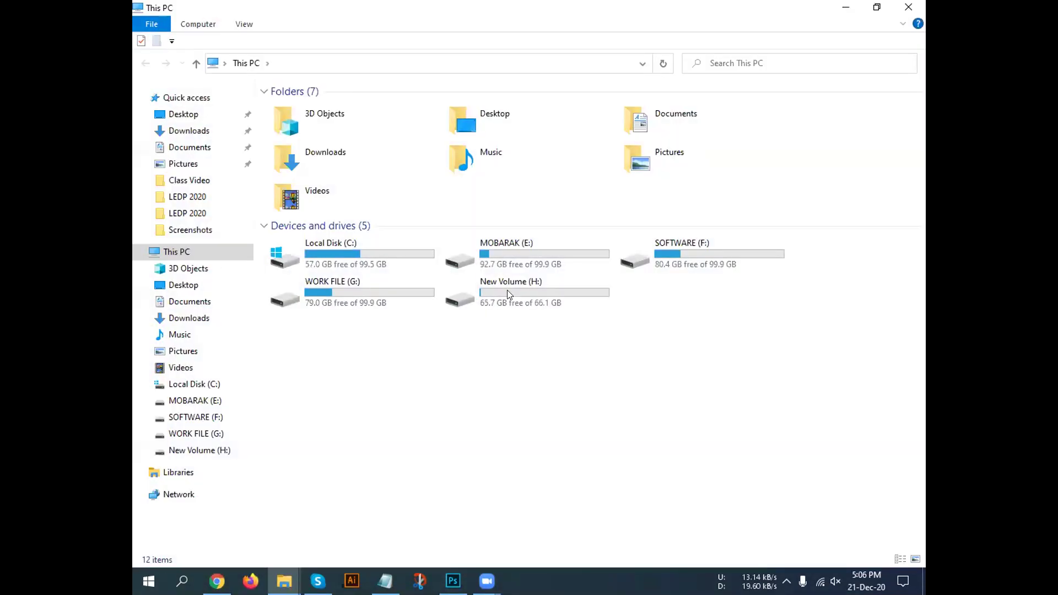
{"action": "double_click", "coordinate": [568, 288]}
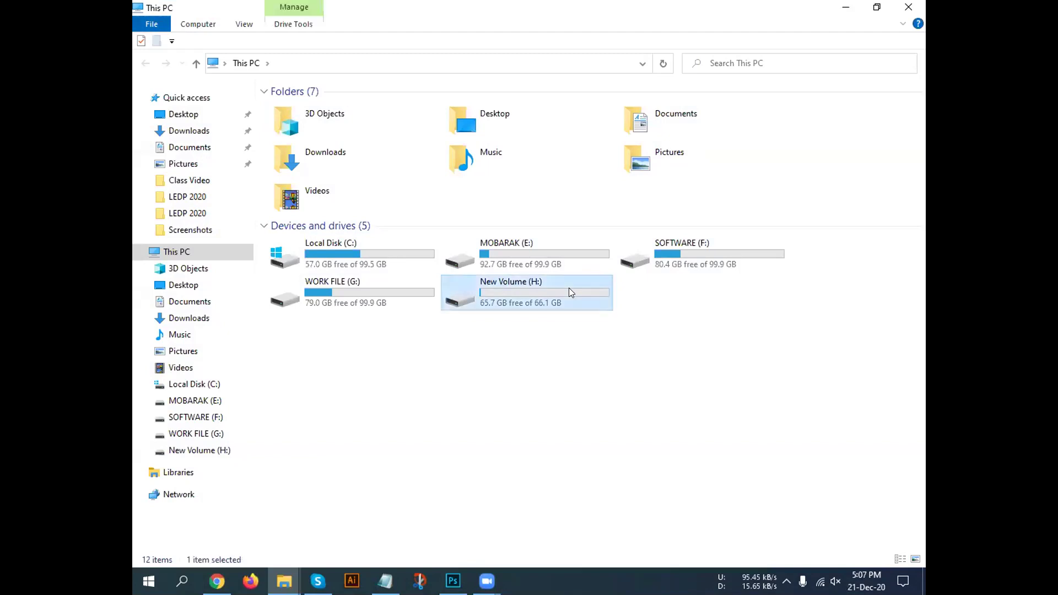
{"action": "double_click", "coordinate": [310, 108]}
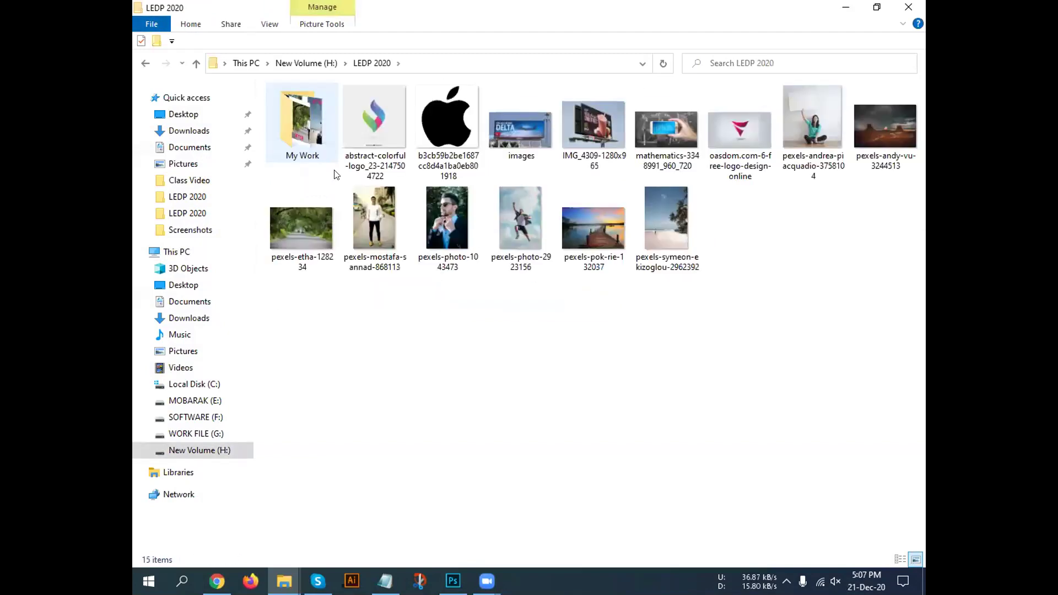
{"action": "left_click_drag", "start_coordinate": [453, 125], "coordinate": [708, 52]}
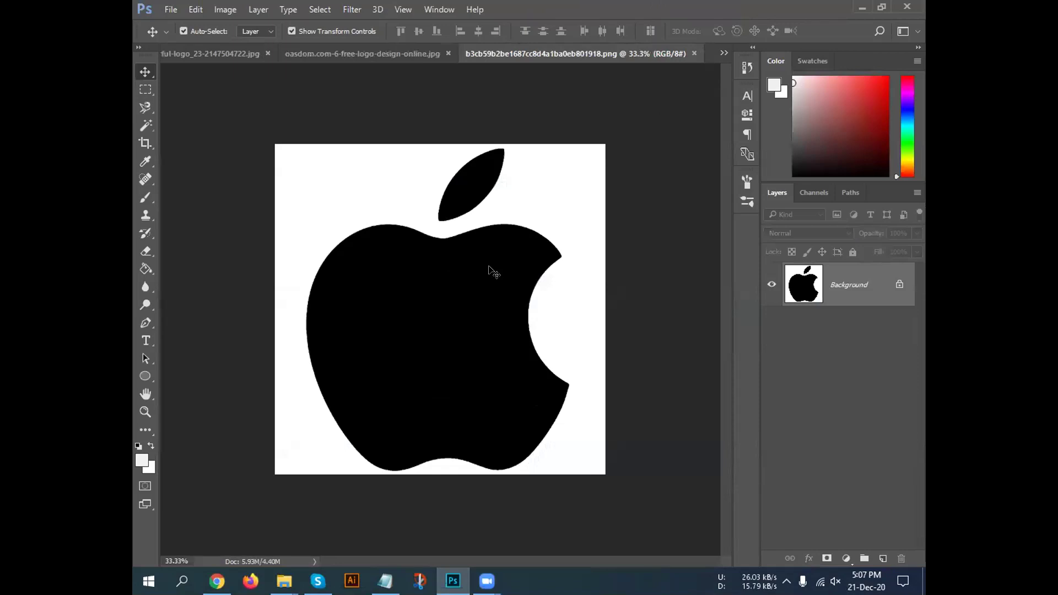
Unlock the Apple logo's background layer and reduce its fill to 64%.
{"action": "left_click", "coordinate": [898, 285]}
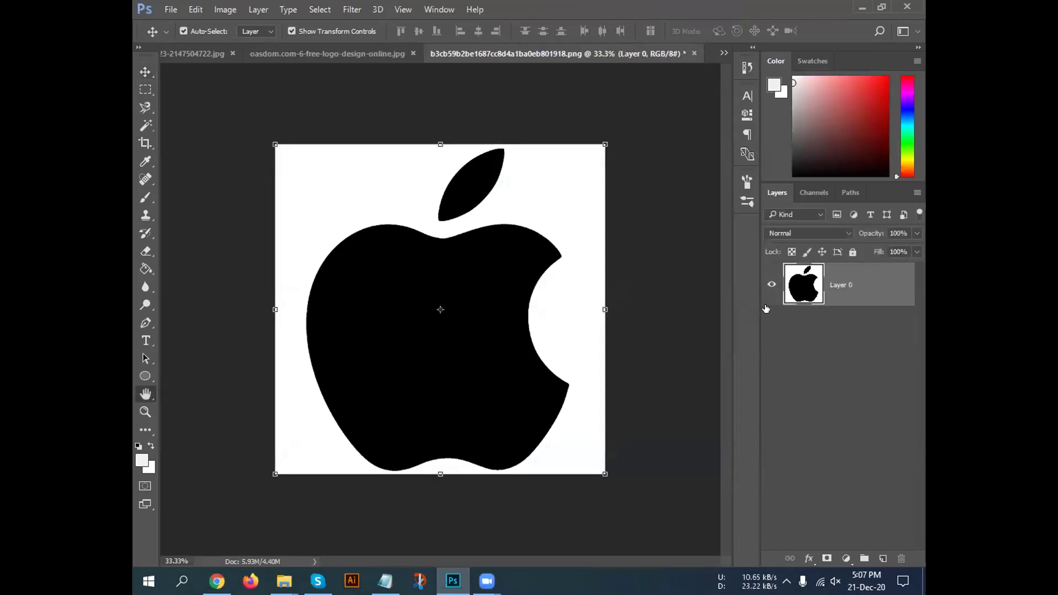
{"action": "double_click", "coordinate": [897, 285]}
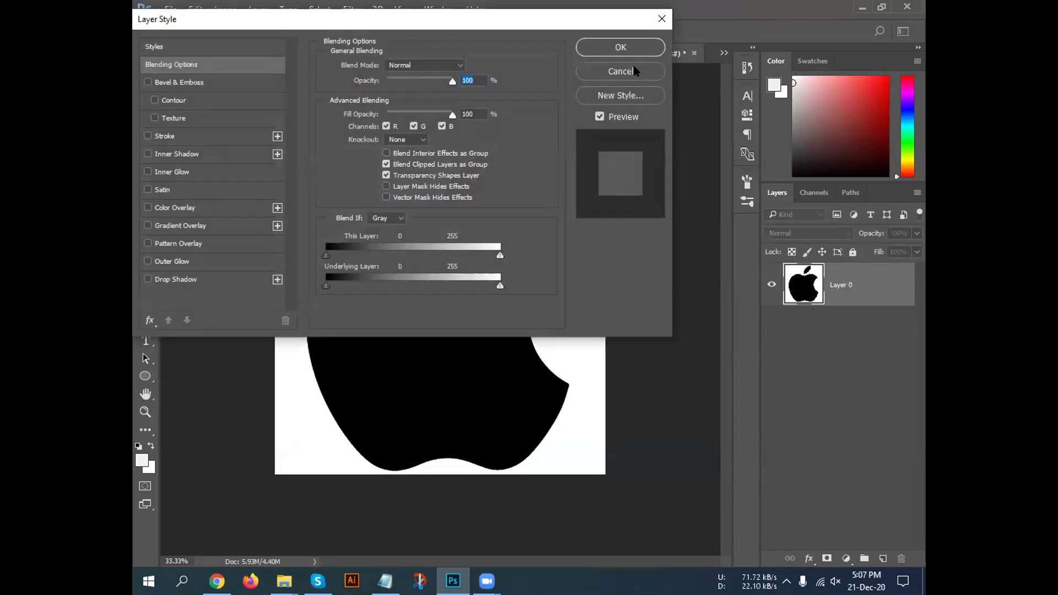
{"action": "left_click", "coordinate": [635, 71]}
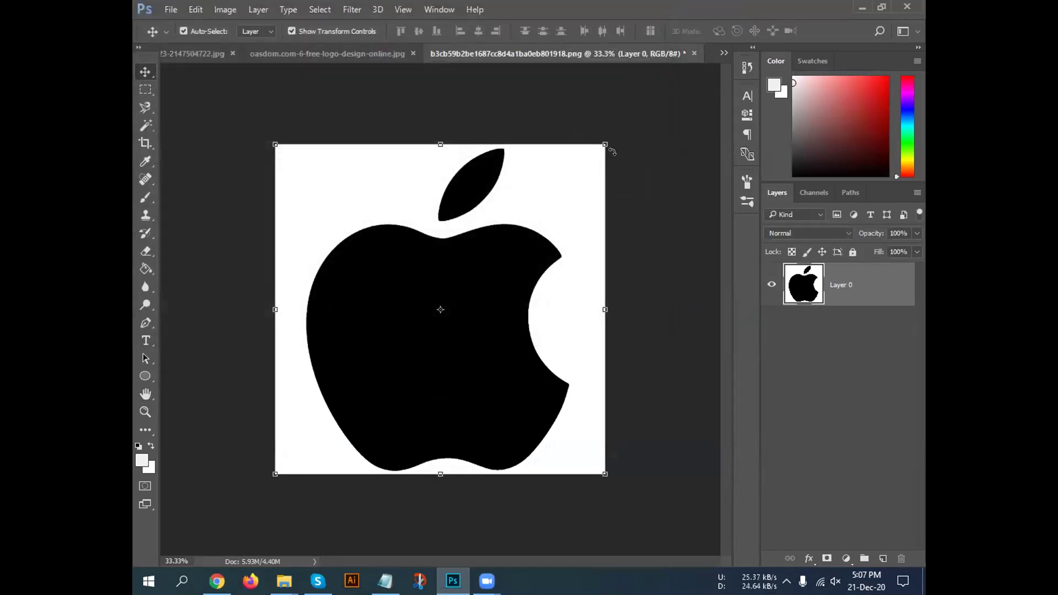
{"action": "left_click", "coordinate": [917, 251]}
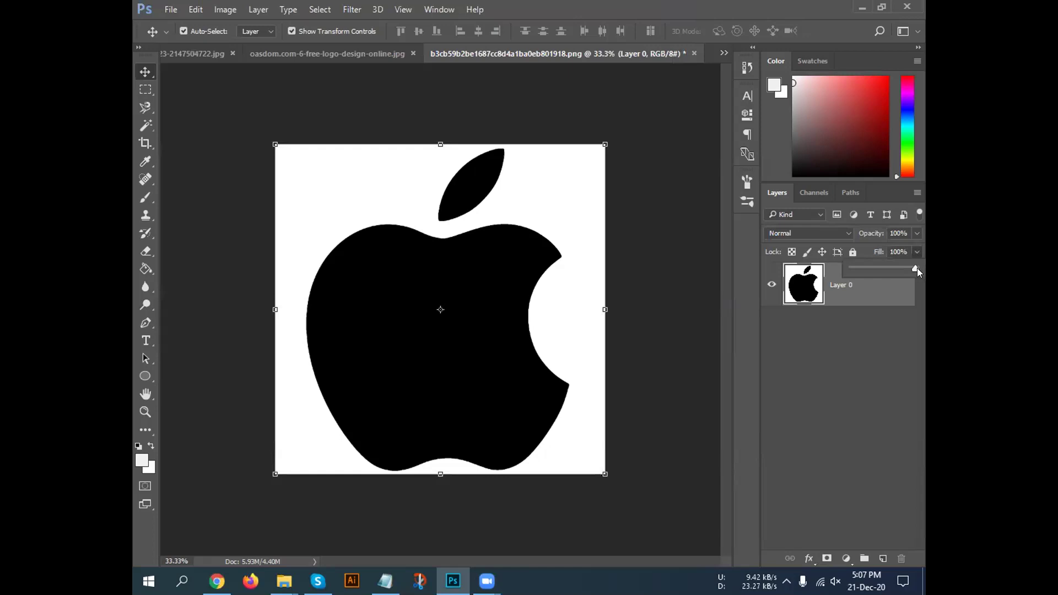
{"action": "left_click", "coordinate": [893, 281]}
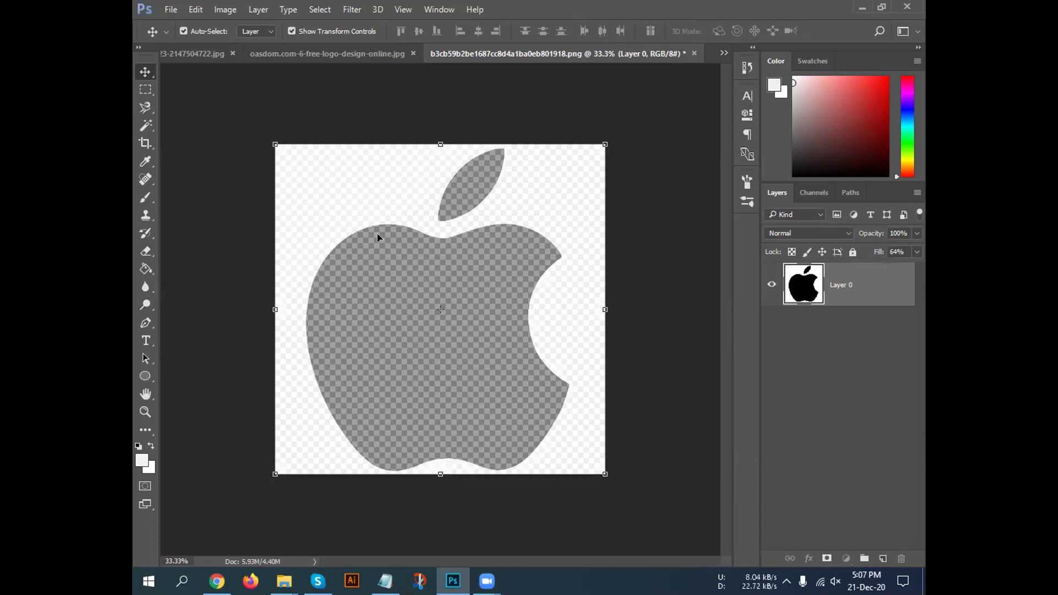
Add a new empty layer above the faded Apple logo layer.
{"action": "left_click", "coordinate": [147, 325]}
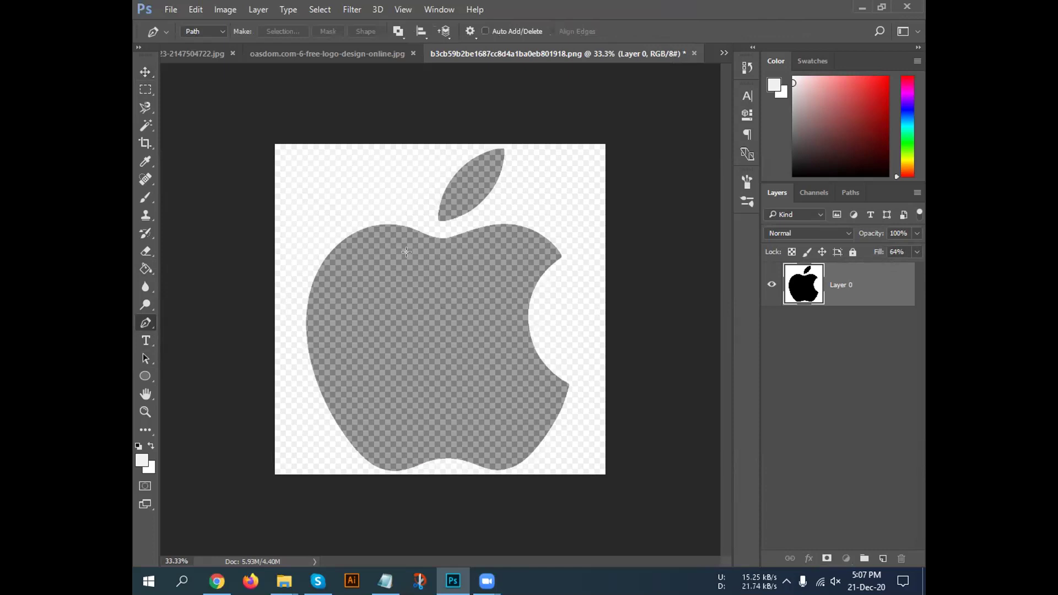
{"action": "left_click", "coordinate": [138, 70]}
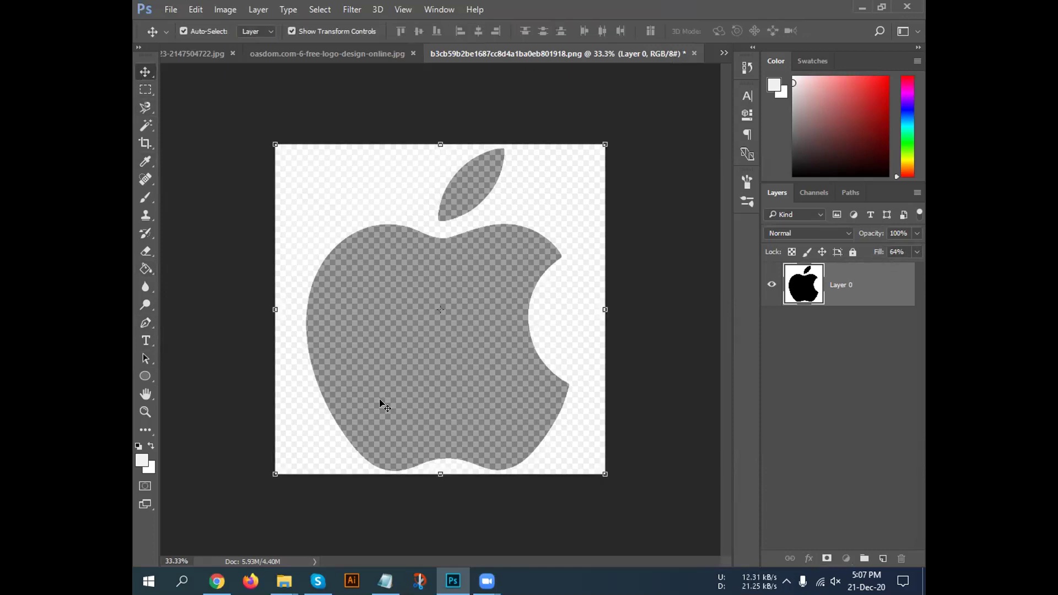
{"action": "left_click", "coordinate": [881, 558]}
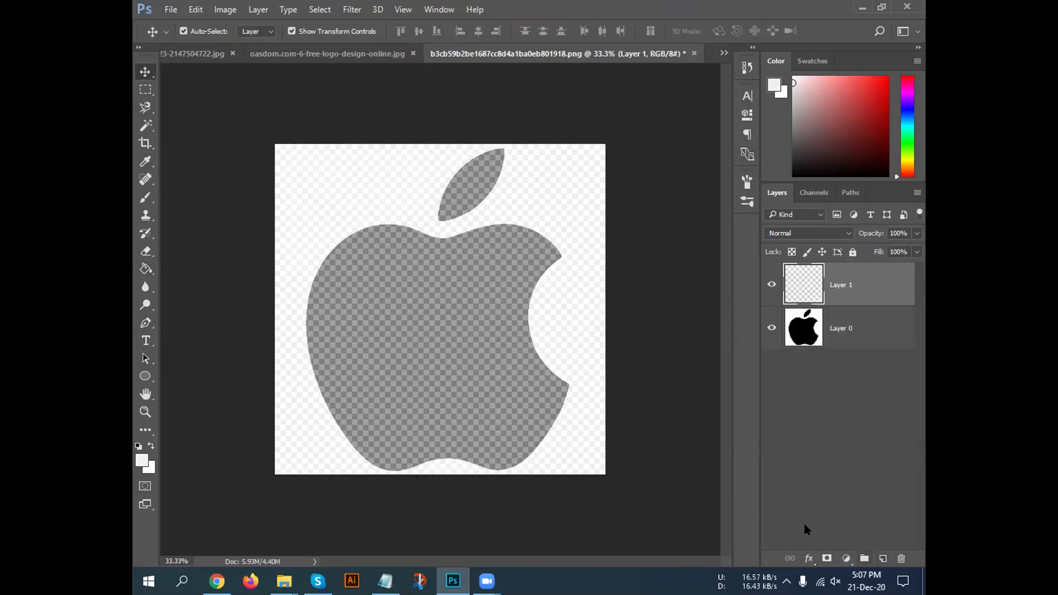
Trace a Pen path from the apple's top dip over the right shoulder and along the bite to its lower tip.
{"action": "left_click", "coordinate": [145, 323]}
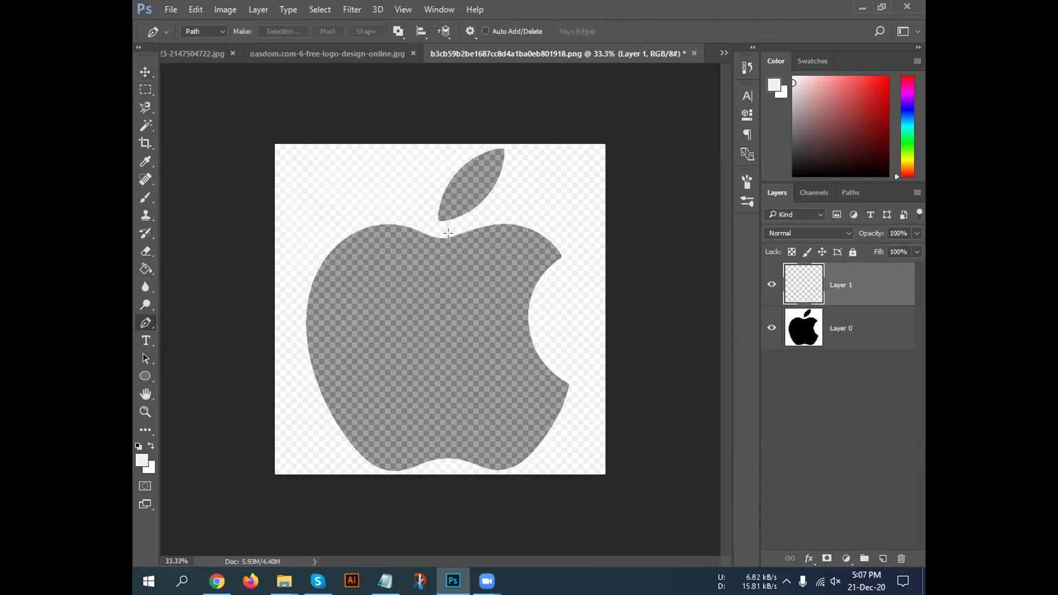
{"action": "left_click_drag", "start_coordinate": [450, 236], "coordinate": [472, 228]}
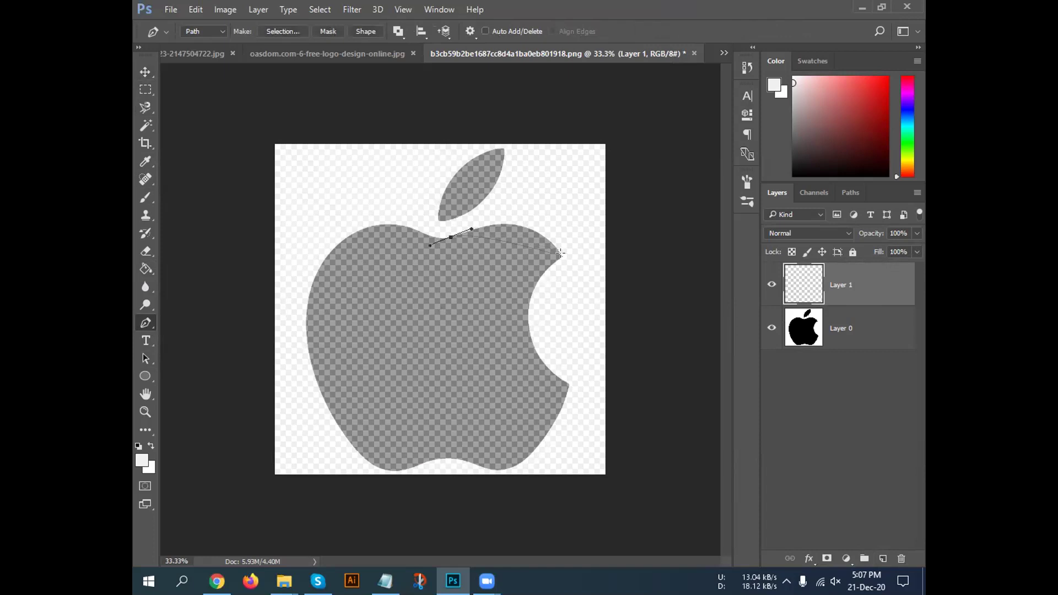
{"action": "left_click_drag", "start_coordinate": [563, 256], "coordinate": [601, 307]}
{"action": "left_click_drag", "start_coordinate": [601, 307], "coordinate": [549, 267]}
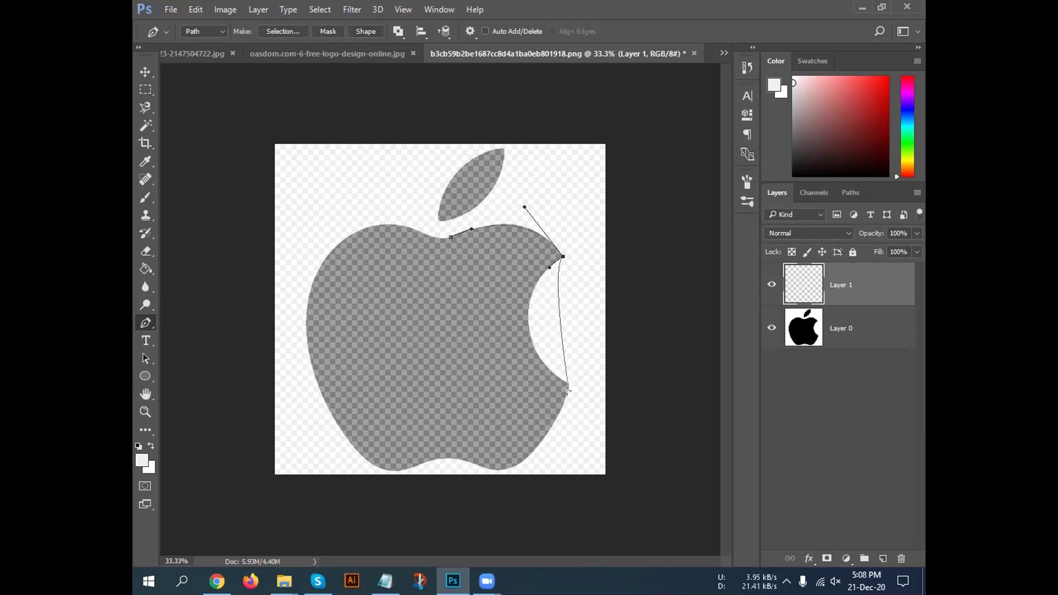
{"action": "left_click_drag", "start_coordinate": [568, 384], "coordinate": [648, 452]}
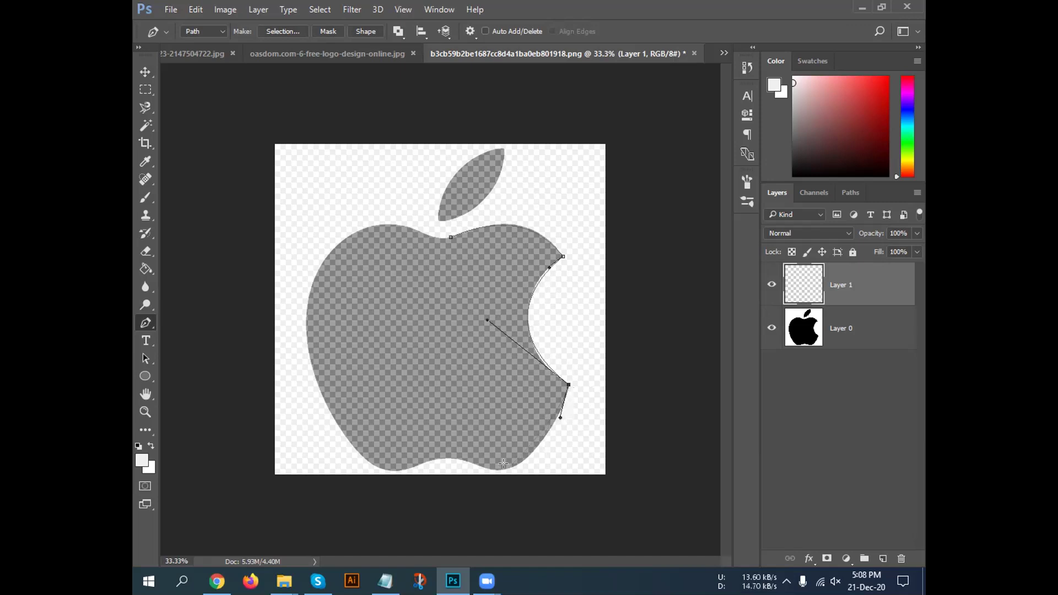
{"action": "scroll", "coordinate": [503, 463], "scroll_direction": "down", "scroll_amount": 1}
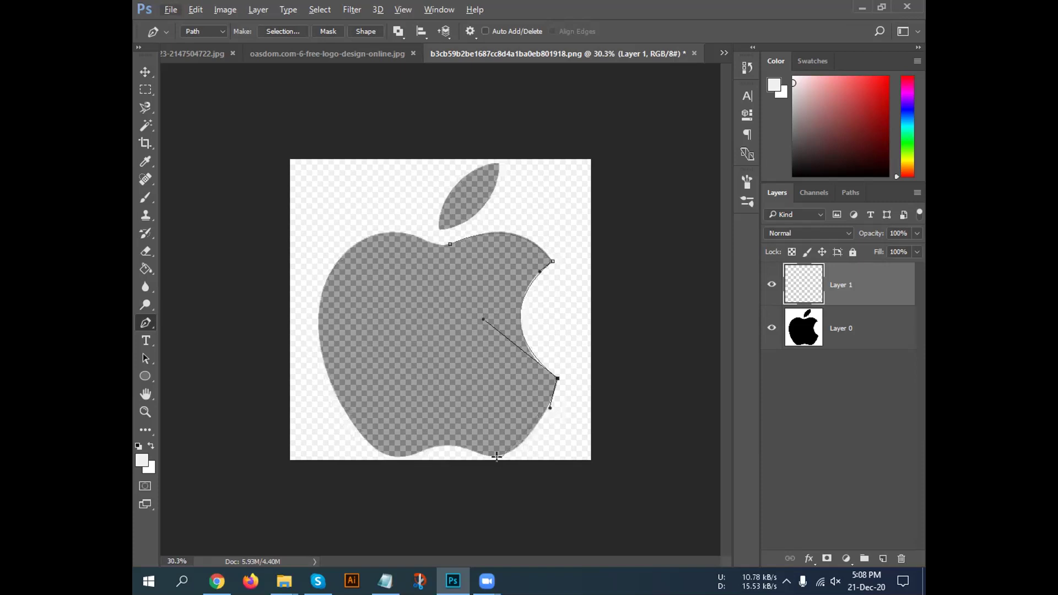
{"action": "scroll", "coordinate": [496, 456], "scroll_direction": "up", "scroll_amount": 4}
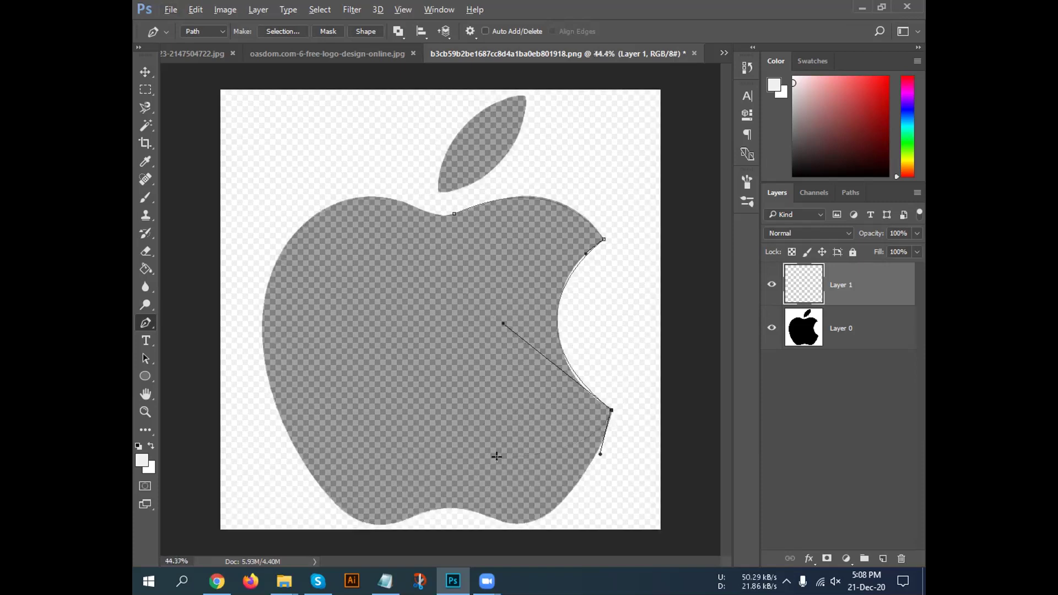
{"action": "scroll", "coordinate": [497, 456], "scroll_direction": "up", "scroll_amount": 2}
{"action": "scroll", "coordinate": [499, 452], "scroll_direction": "down", "scroll_amount": 5}
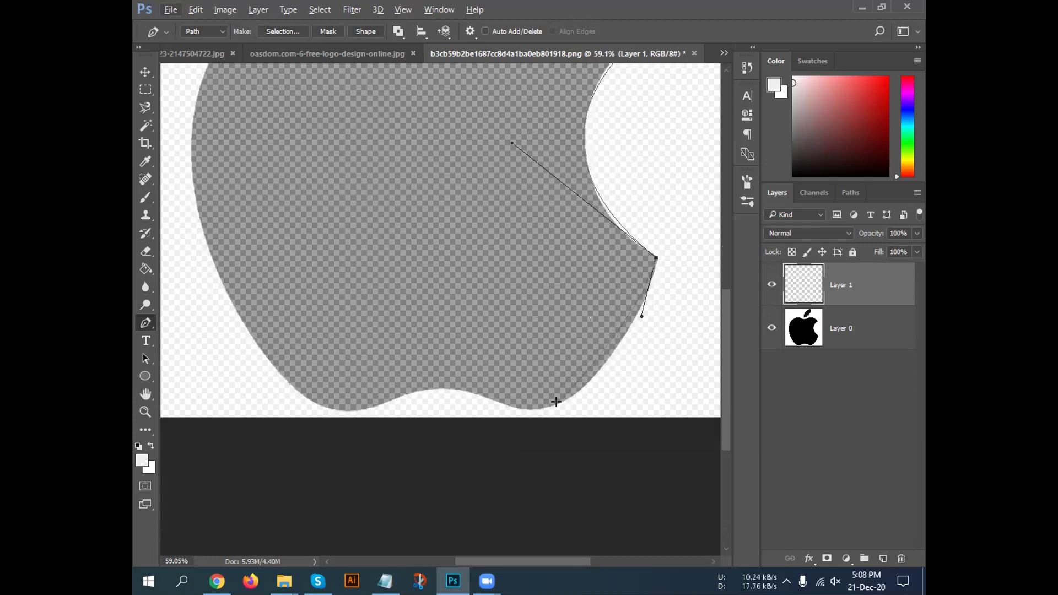
{"action": "left_click_drag", "start_coordinate": [557, 403], "coordinate": [536, 413]}
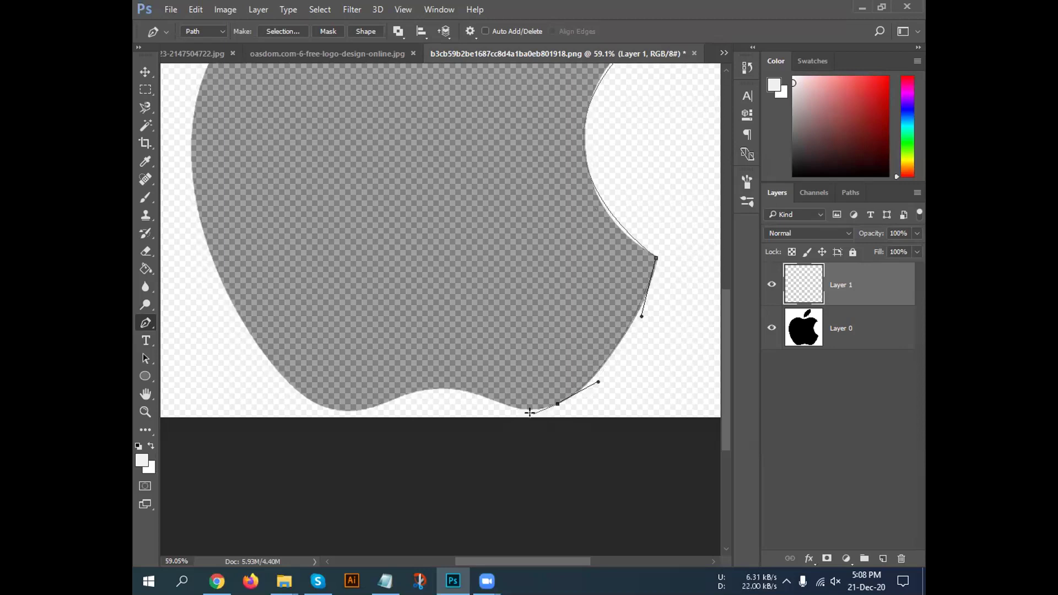
{"action": "left_click_drag", "start_coordinate": [453, 387], "coordinate": [351, 346]}
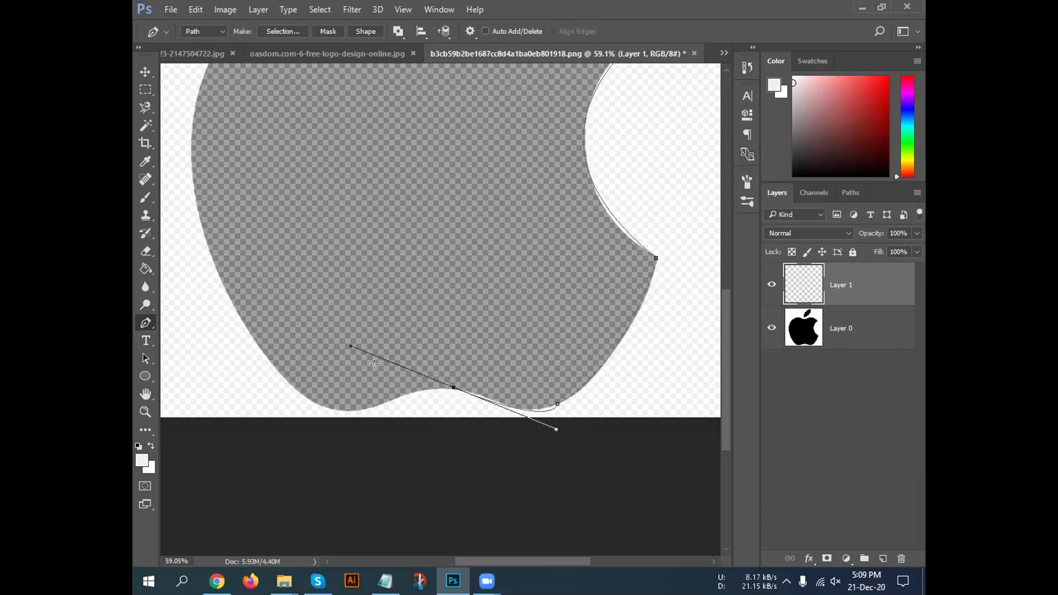
{"action": "key", "text": "ctrl+z"}
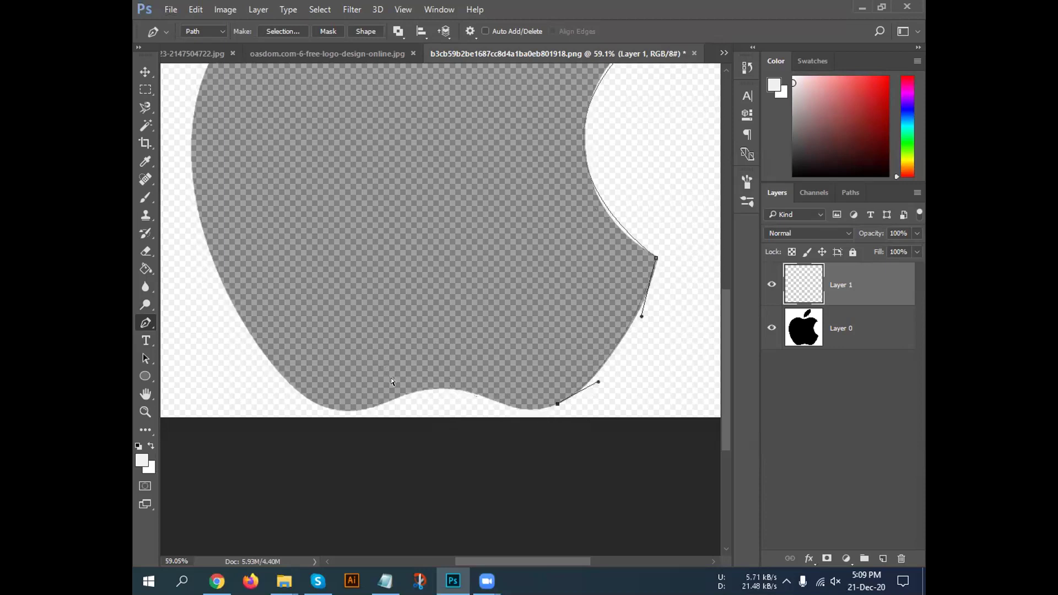
{"action": "left_click", "coordinate": [556, 408]}
{"action": "left_click_drag", "start_coordinate": [534, 413], "coordinate": [505, 429]}
{"action": "left_click_drag", "start_coordinate": [506, 428], "coordinate": [478, 438]}
{"action": "left_click_drag", "start_coordinate": [478, 439], "coordinate": [479, 437]}
{"action": "key", "text": "ctrl+z"}
{"action": "key", "text": "ctrl+z"}
Continue the Pen path down the apple's right side and around the lower-right lobe to the start of the bottom notch.
{"action": "left_click_drag", "start_coordinate": [574, 393], "coordinate": [547, 417]}
{"action": "left_click", "coordinate": [512, 405]}
{"action": "left_click", "coordinate": [460, 388]}
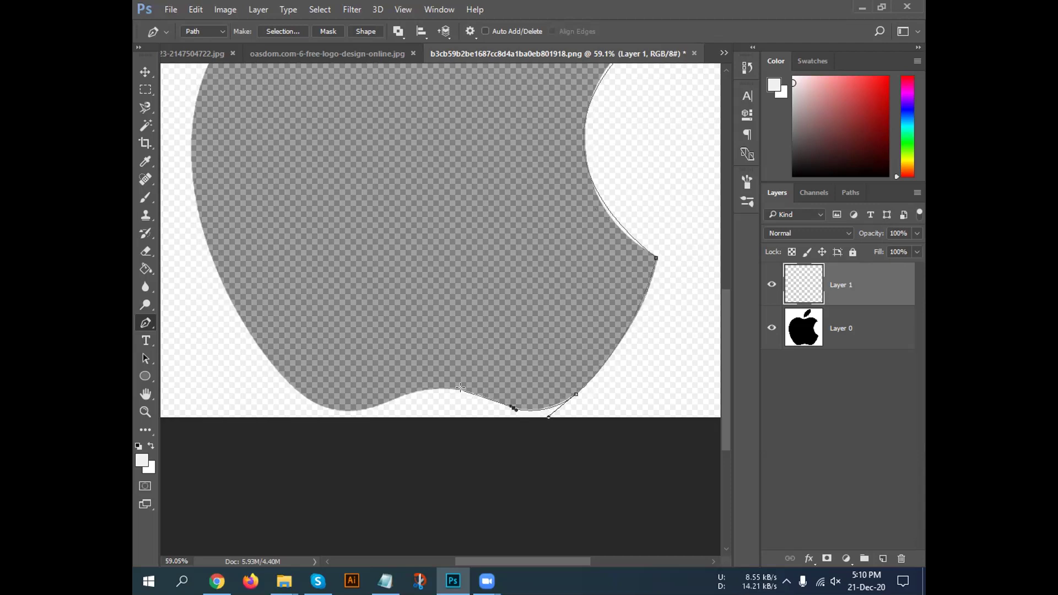
{"action": "left_click_drag", "start_coordinate": [442, 387], "coordinate": [426, 391]}
{"action": "left_click_drag", "start_coordinate": [346, 412], "coordinate": [320, 417]}
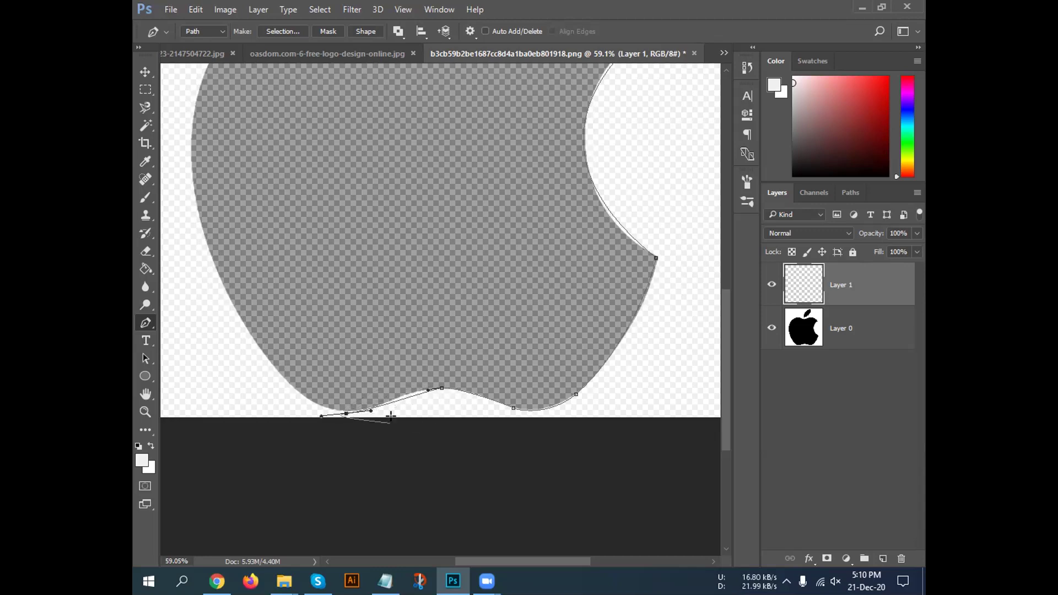
{"action": "key", "text": "ctrl+z"}
{"action": "key", "text": "ctrl+z"}
{"action": "key", "text": "ctrl+z"}
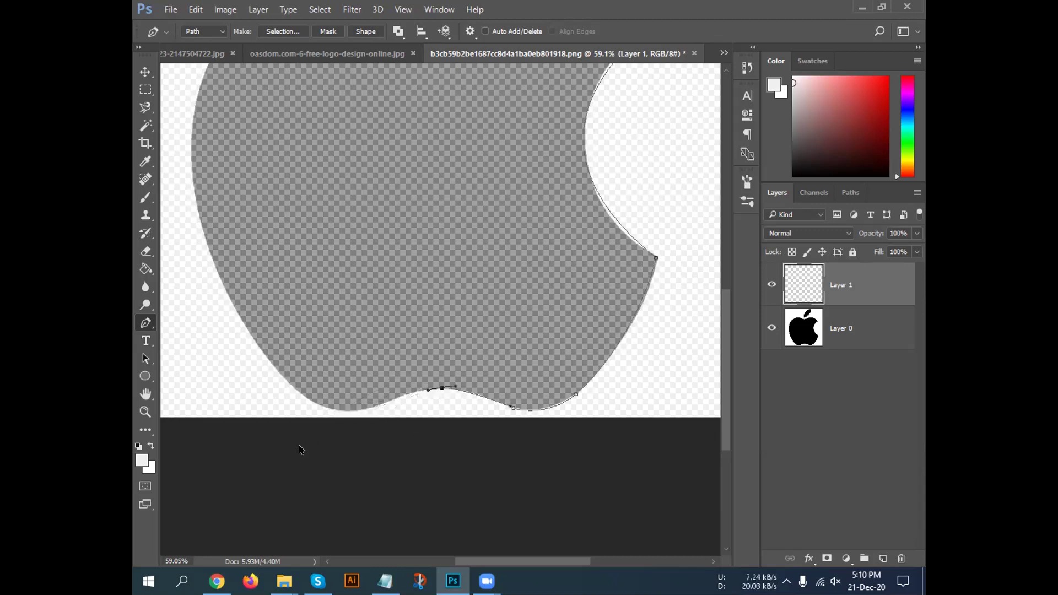
{"action": "key", "text": "ctrl+z"}
Continue the Pen path over the bottom notch, around the lower-left lobe and up the apple's left side.
{"action": "left_click_drag", "start_coordinate": [443, 388], "coordinate": [394, 381]}
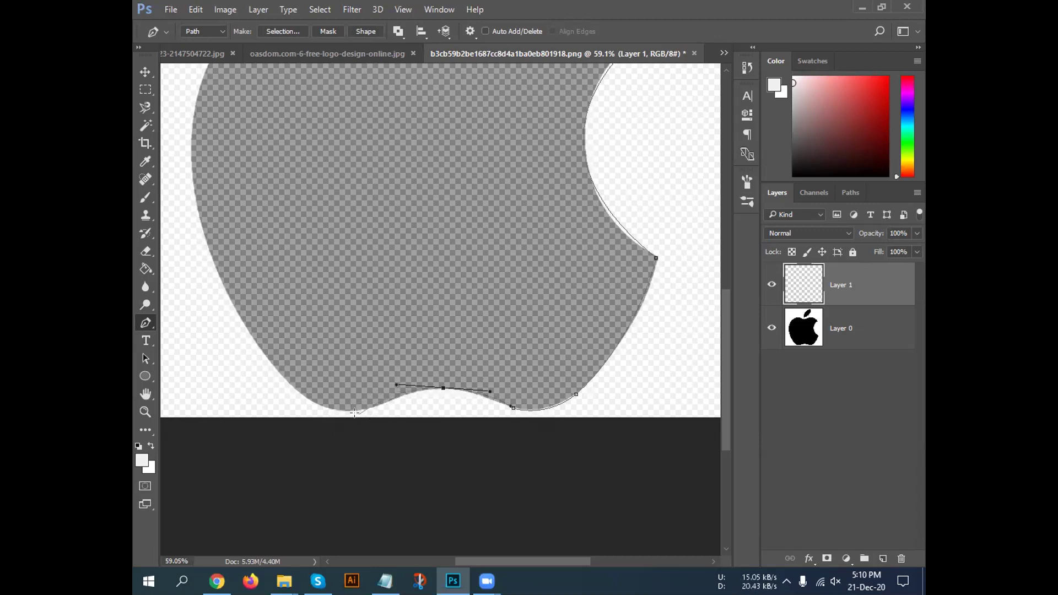
{"action": "left_click_drag", "start_coordinate": [349, 413], "coordinate": [321, 414]}
{"action": "left_click_drag", "start_coordinate": [189, 131], "coordinate": [198, 200]}
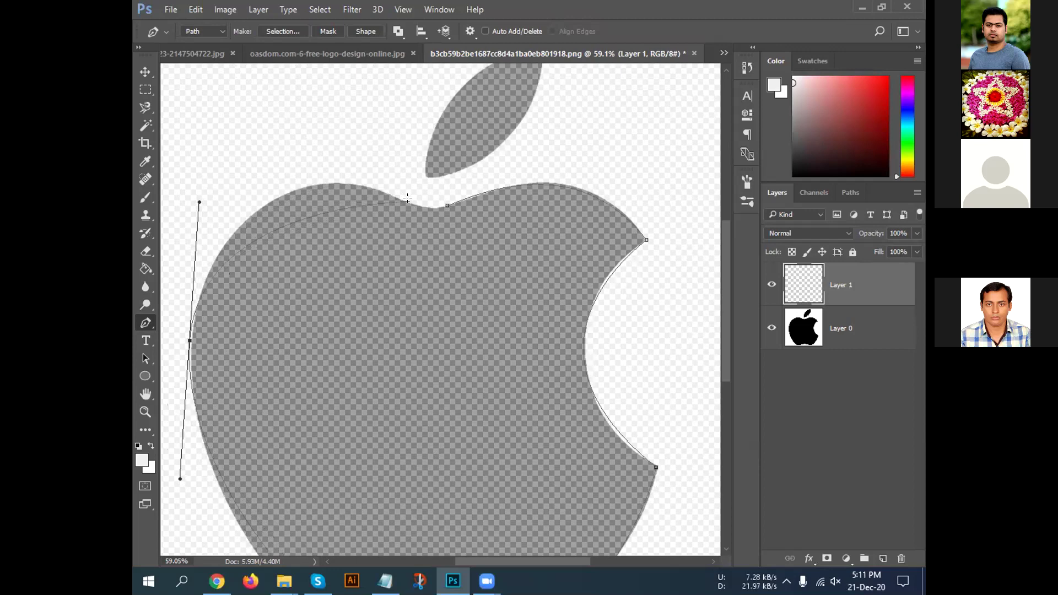
Curve the Pen path over the apple's upper-left shoulder and close it at the starting anchor in the top dip.
{"action": "left_click_drag", "start_coordinate": [410, 201], "coordinate": [498, 242]}
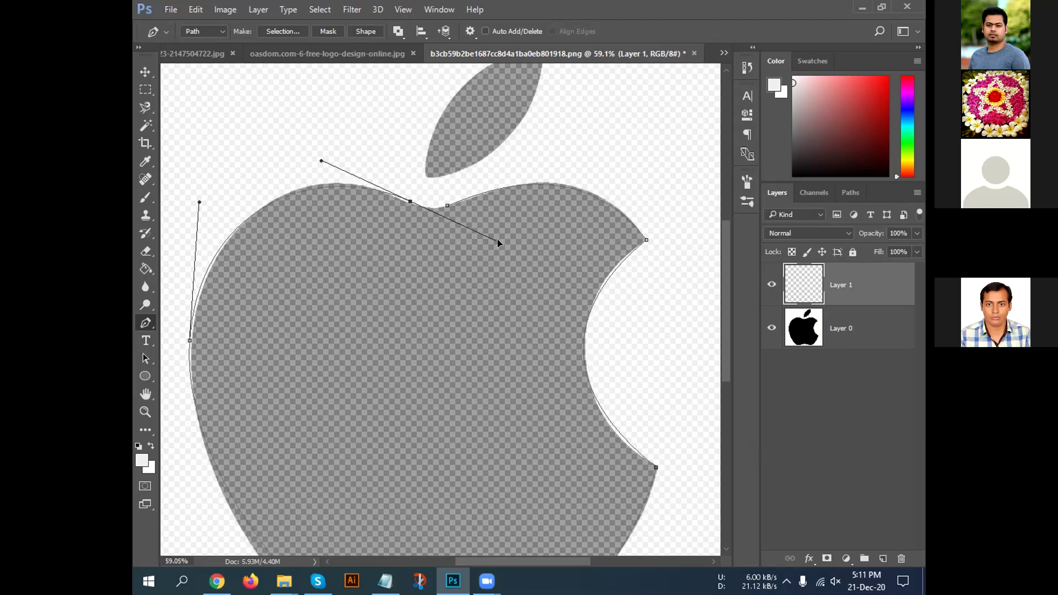
{"action": "left_click_drag", "start_coordinate": [497, 243], "coordinate": [420, 207]}
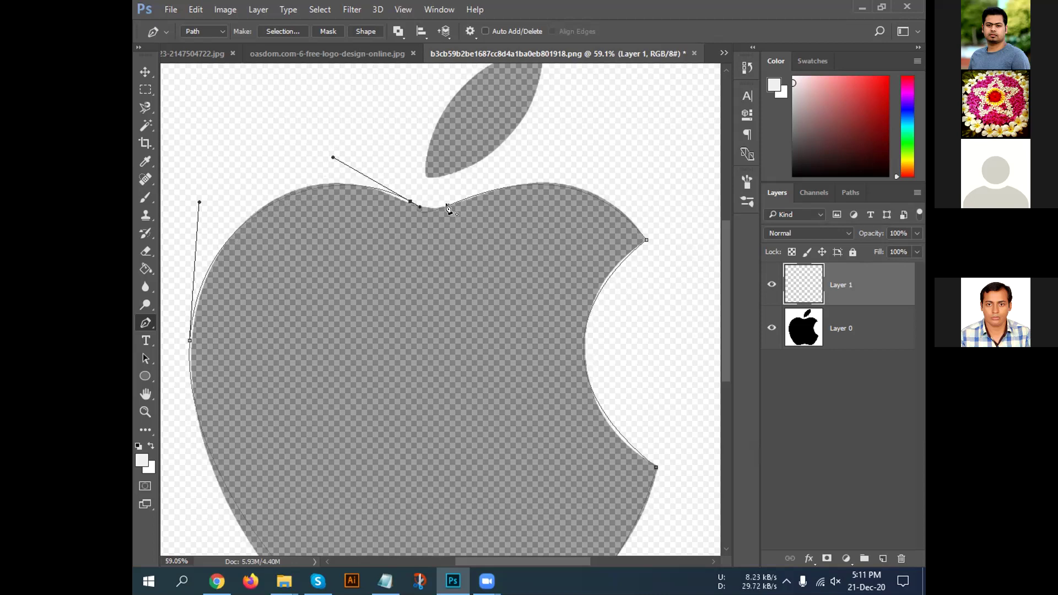
{"action": "left_click", "coordinate": [446, 206]}
{"action": "mouse_move", "coordinate": [447, 207]}
{"action": "left_mouse_down"}
{"action": "mouse_move", "coordinate": [472, 175]}
{"action": "mouse_move", "coordinate": [481, 182]}
{"action": "mouse_move", "coordinate": [449, 203]}
{"action": "left_mouse_up"}
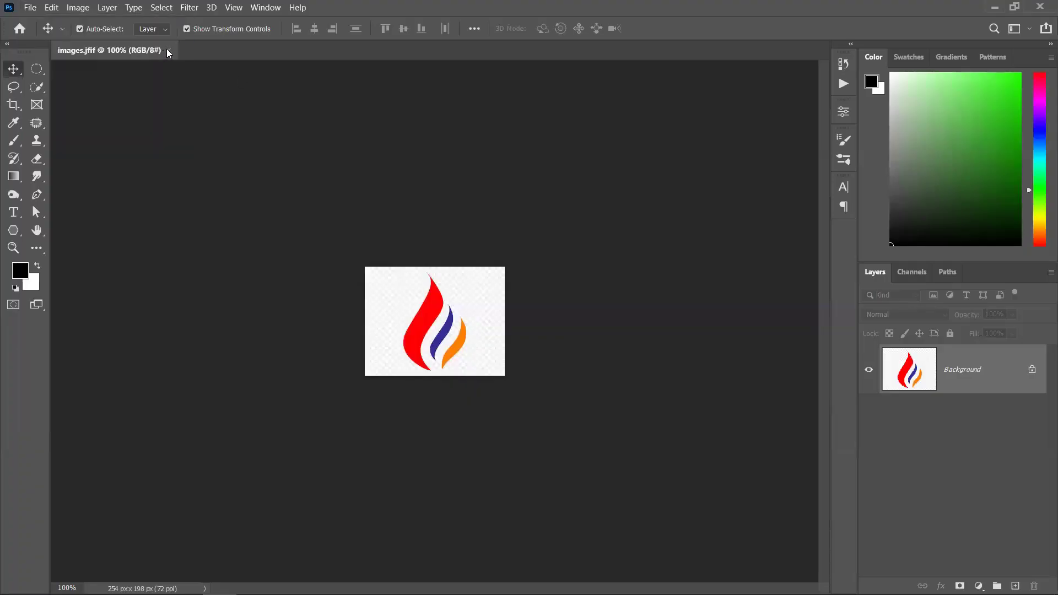
Close images.jfif and open the recent file Brand-Mark-Logo-Samples-01.jpg, with the Pen tool ready for tracing its Apple logo.
{"action": "left_click", "coordinate": [169, 51]}
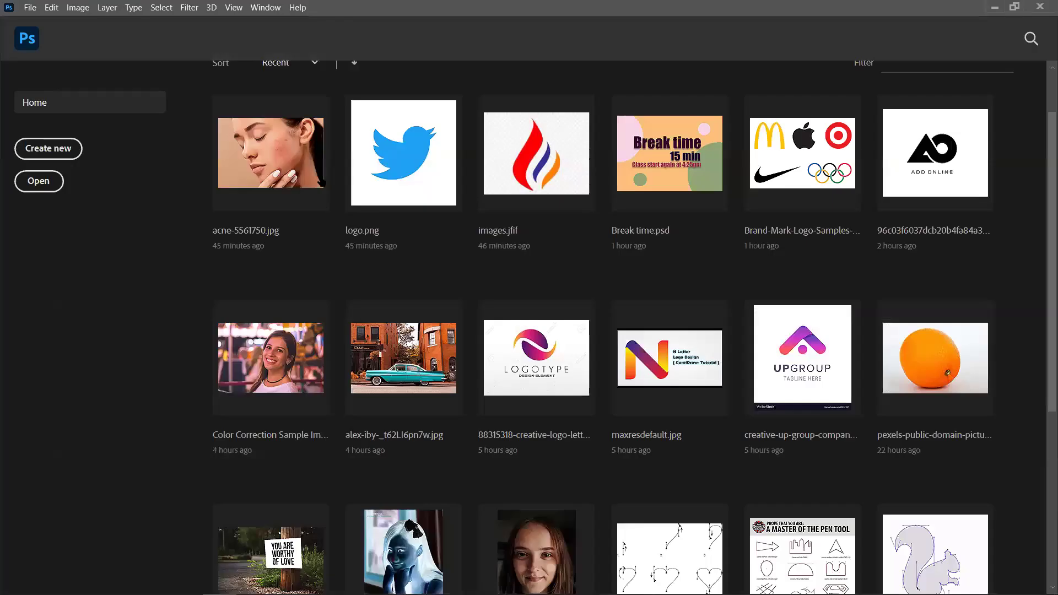
{"action": "left_click", "coordinate": [822, 280]}
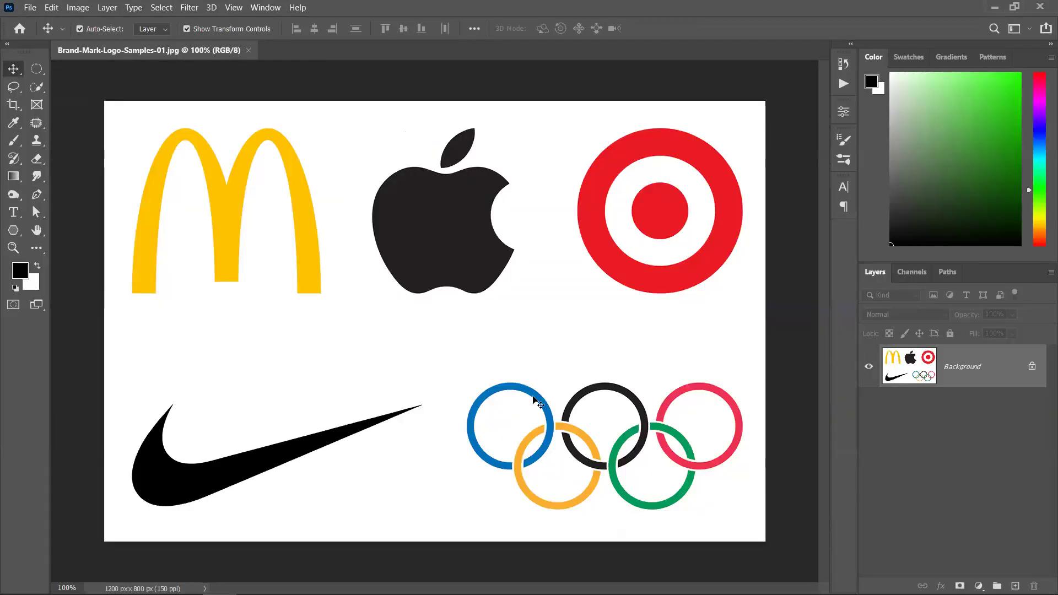
{"action": "scroll", "coordinate": [484, 259], "scroll_direction": "up", "scroll_amount": 4}
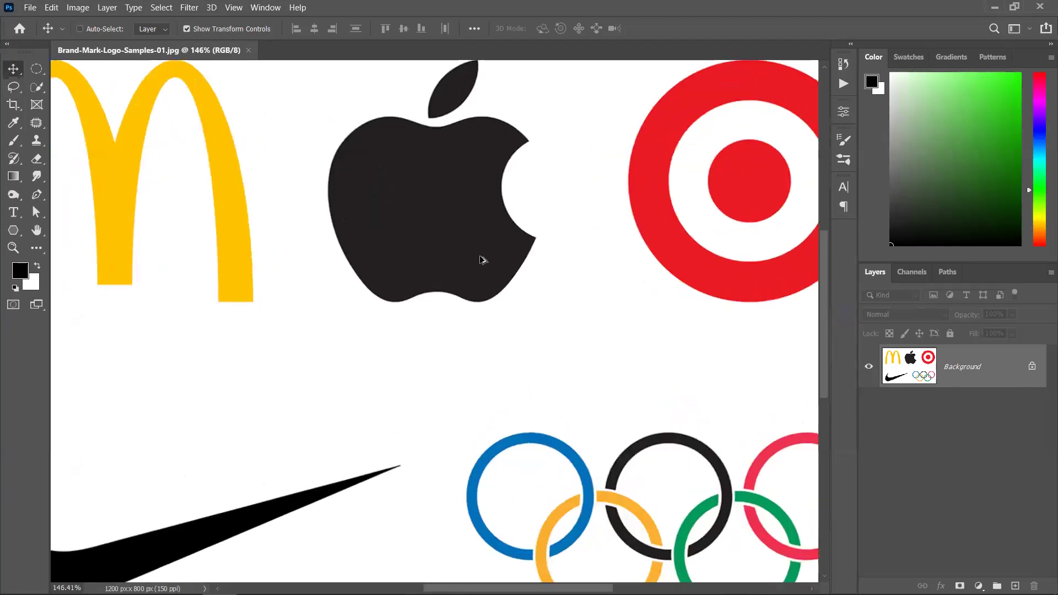
{"action": "left_click_drag", "start_coordinate": [444, 391], "coordinate": [448, 397]}
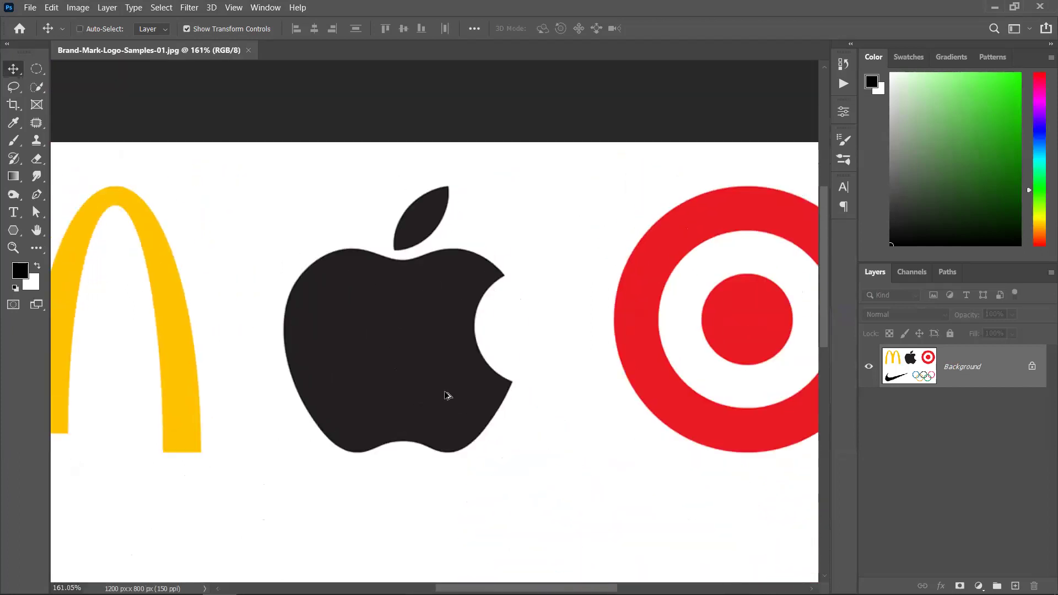
{"action": "scroll", "coordinate": [447, 395], "scroll_direction": "up", "scroll_amount": 2}
{"action": "scroll", "coordinate": [475, 330], "scroll_direction": "up", "scroll_amount": 1}
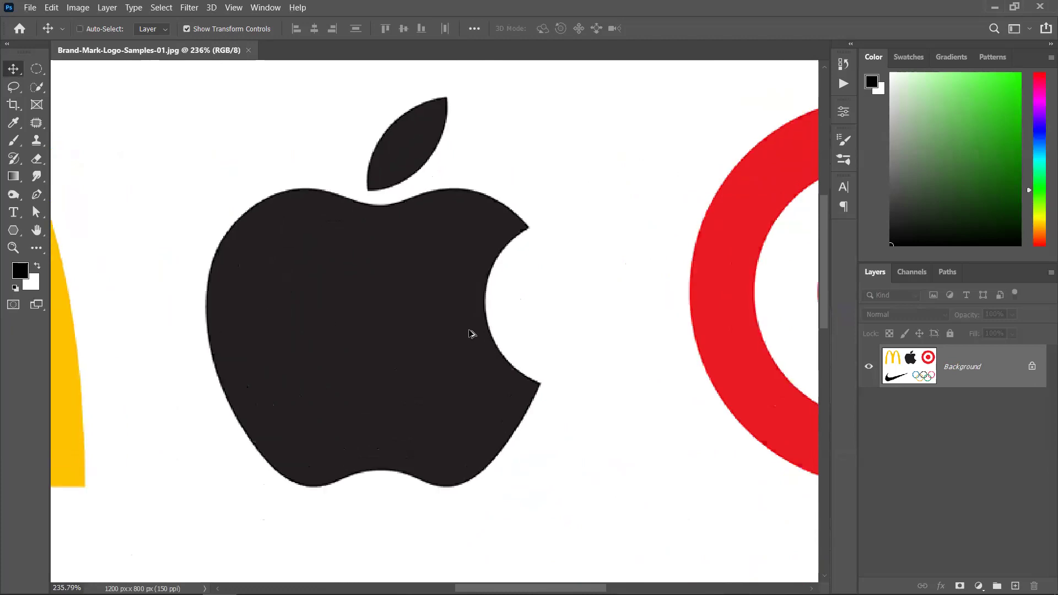
{"action": "left_click", "coordinate": [37, 194]}
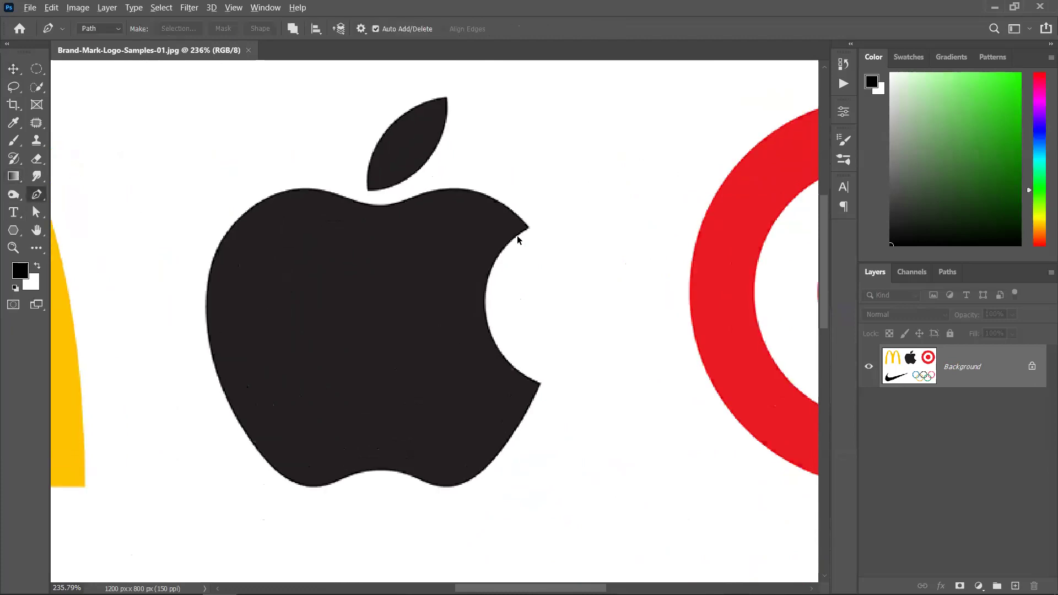
{"action": "scroll", "coordinate": [517, 239], "scroll_direction": "up", "scroll_amount": 2}
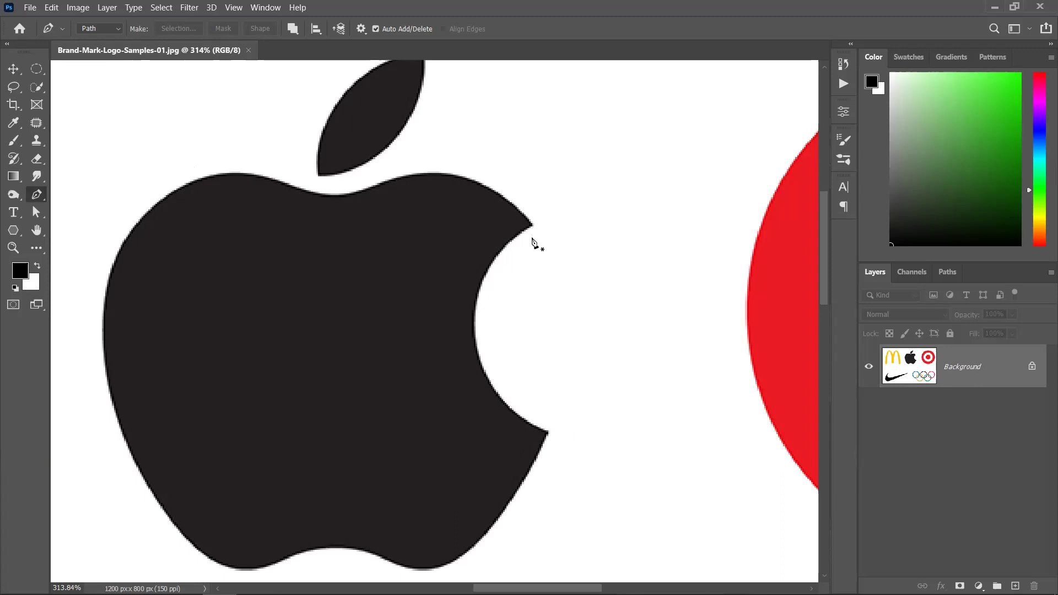
{"action": "left_click_drag", "start_coordinate": [531, 224], "coordinate": [539, 316]}
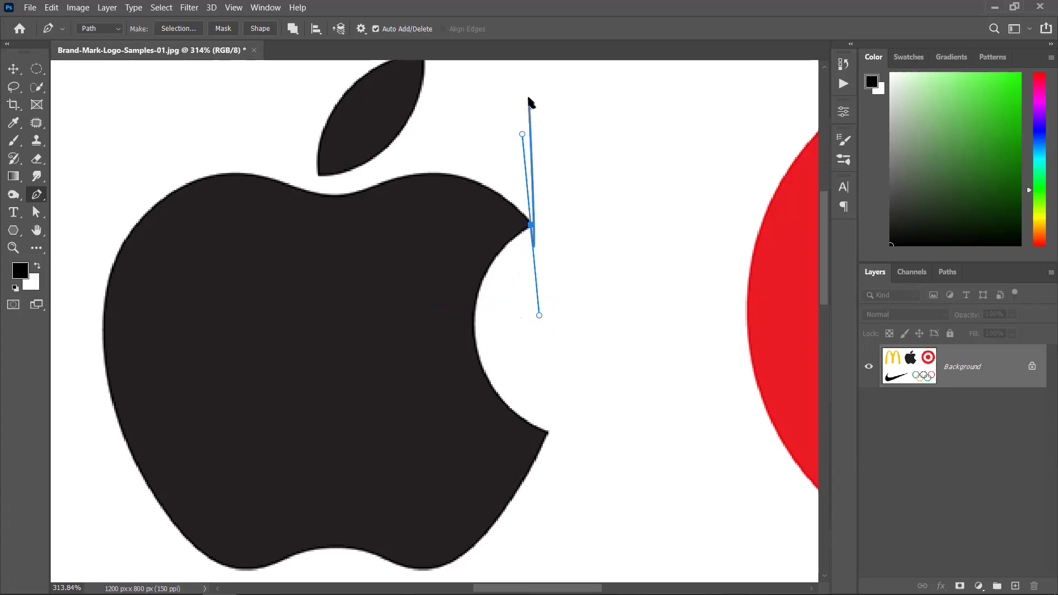
{"action": "key", "text": "ctrl+z"}
{"action": "key", "text": "ctrl+z"}
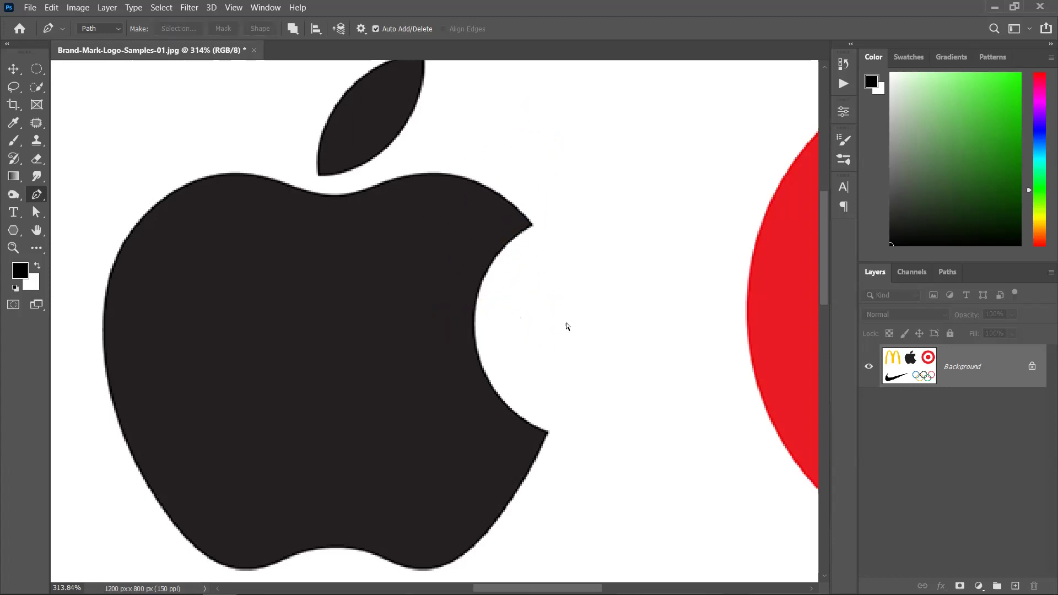
Start a Pen path at the upper tip of the apple's bite and curve it to an anchor at the bite's lower tip.
{"action": "left_click_drag", "start_coordinate": [508, 241], "coordinate": [452, 272]}
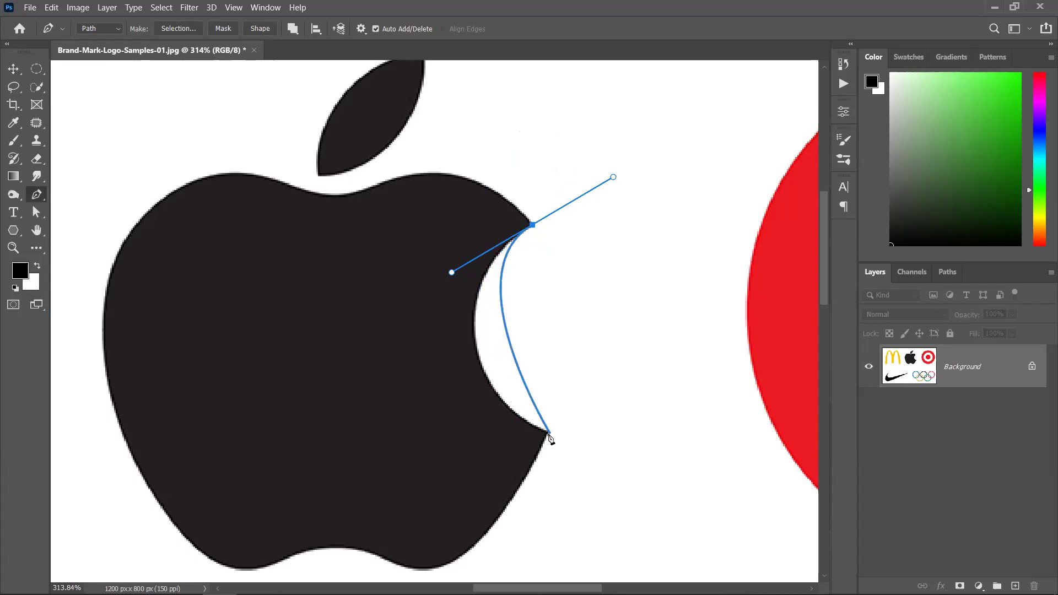
{"action": "key", "text": "ctrl+z"}
{"action": "left_click_drag", "start_coordinate": [531, 225], "coordinate": [406, 300]}
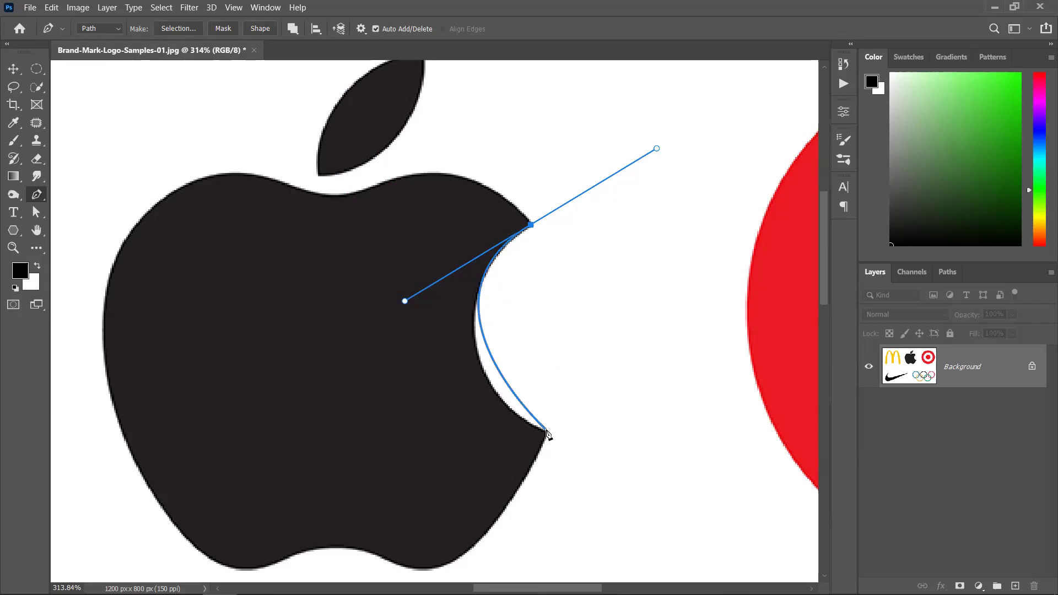
{"action": "left_click_drag", "start_coordinate": [546, 432], "coordinate": [535, 351]}
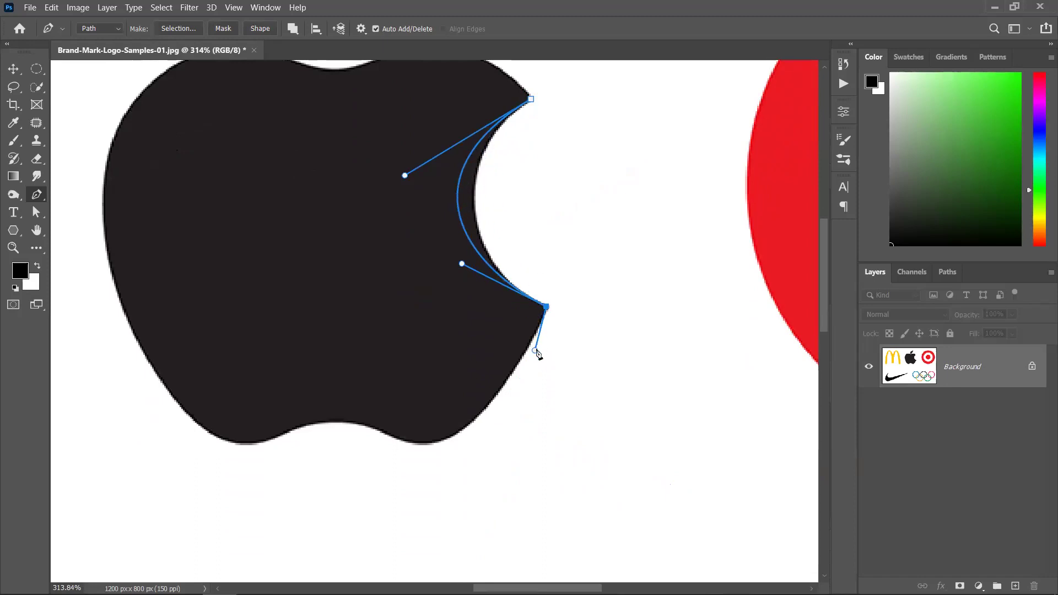
Adjust the direction handles at both bite tips so the segment follows the edge of the bite.
{"action": "left_click_drag", "start_coordinate": [462, 264], "coordinate": [377, 257]}
{"action": "left_click_drag", "start_coordinate": [309, 233], "coordinate": [493, 289]}
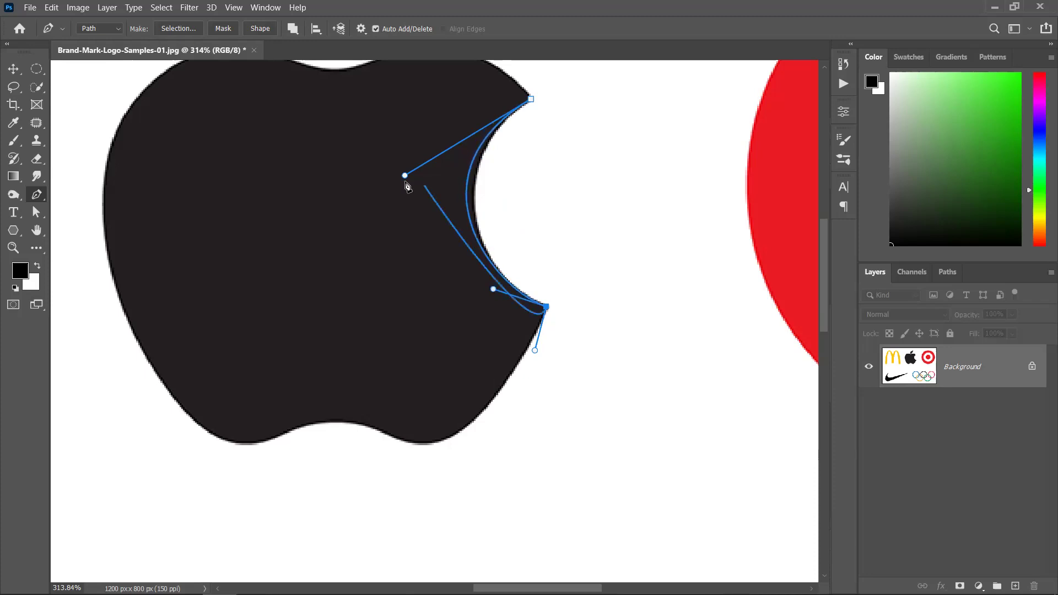
{"action": "left_click_drag", "start_coordinate": [660, 234], "coordinate": [648, 364]}
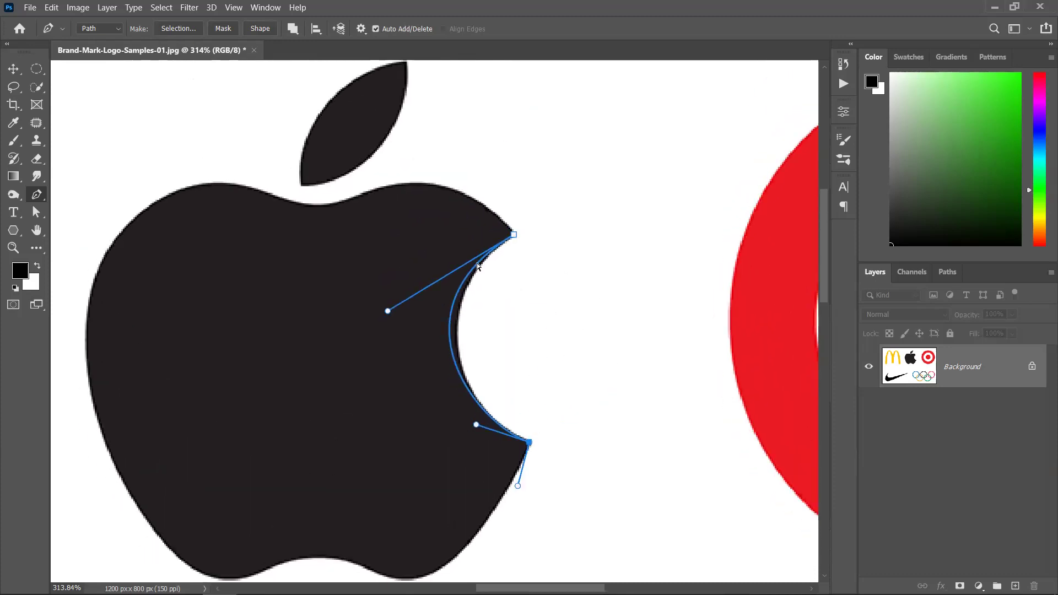
{"action": "mouse_move", "coordinate": [386, 314]}
{"action": "left_mouse_down"}
{"action": "mouse_move", "coordinate": [406, 300]}
{"action": "mouse_move", "coordinate": [406, 317]}
{"action": "left_mouse_up"}
{"action": "left_click_drag", "start_coordinate": [529, 442], "coordinate": [562, 314]}
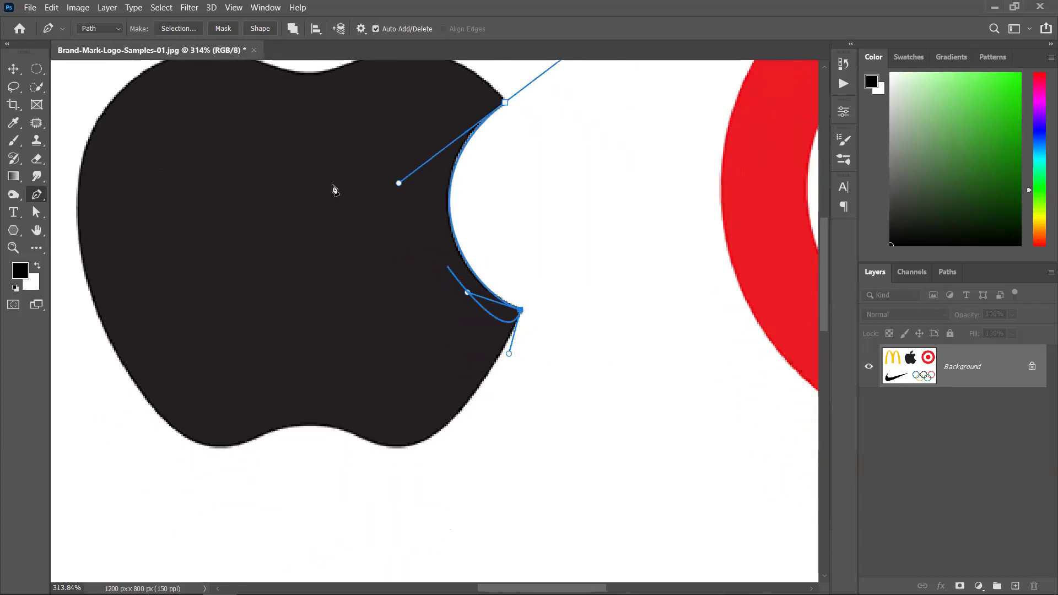
{"action": "mouse_move", "coordinate": [399, 184]}
{"action": "left_mouse_down"}
{"action": "mouse_move", "coordinate": [449, 189]}
{"action": "mouse_move", "coordinate": [394, 186]}
{"action": "left_mouse_up"}
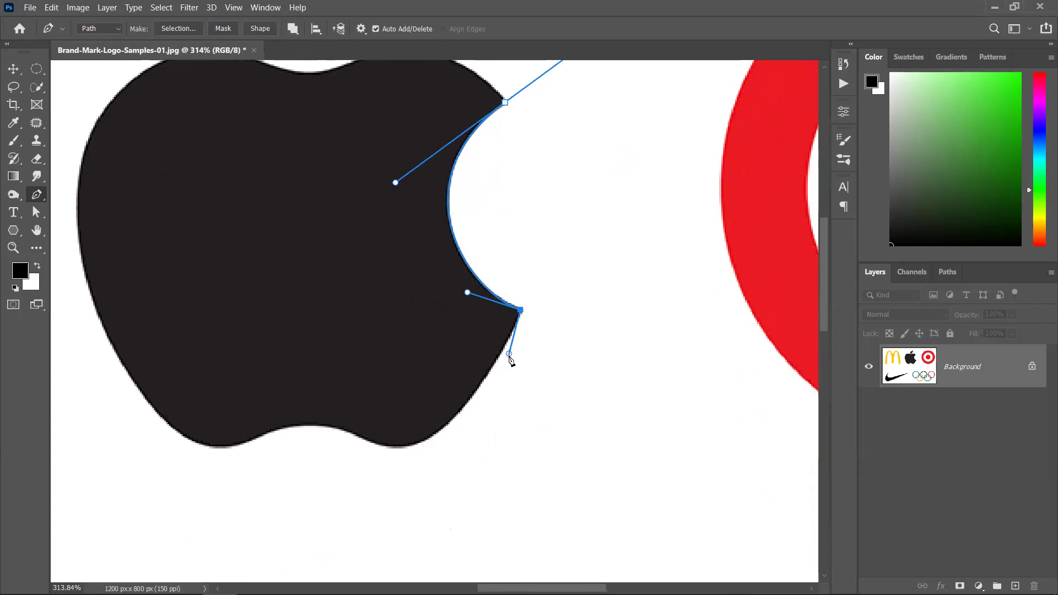
Continue the Pen path around the apple's lower-right lobe and over the bottom notch to the lower-left lobe.
{"action": "left_click_drag", "start_coordinate": [511, 358], "coordinate": [427, 522]}
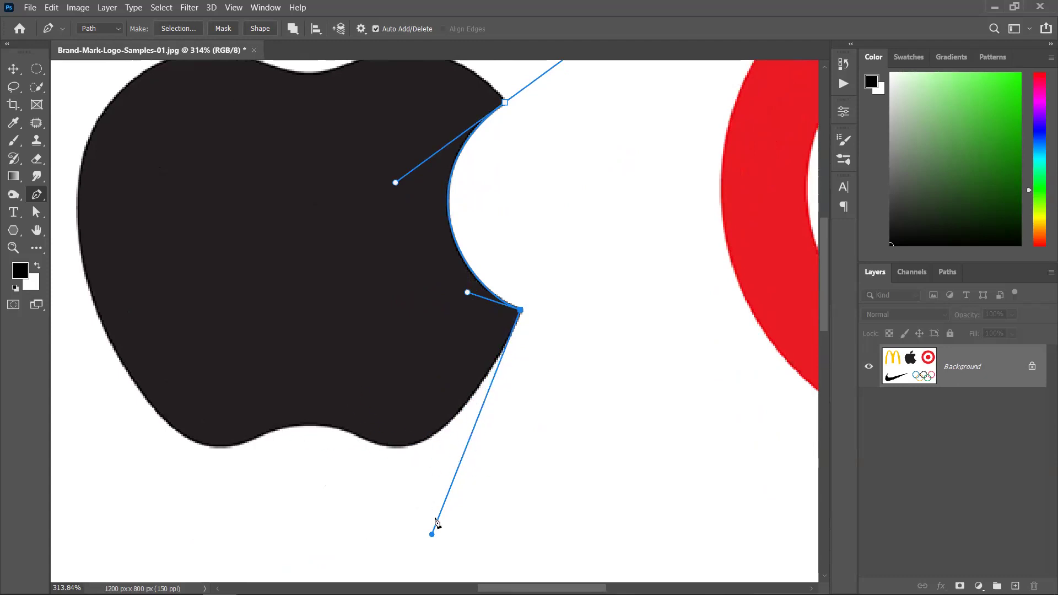
{"action": "left_click_drag", "start_coordinate": [432, 533], "coordinate": [507, 366], "text": "ctrl"}
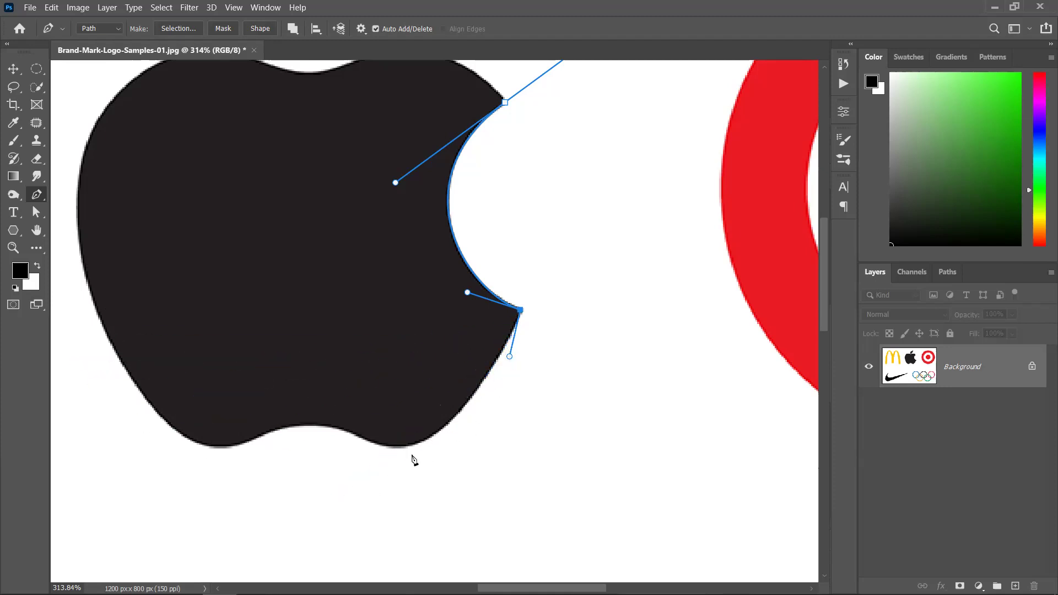
{"action": "scroll", "coordinate": [424, 450], "scroll_direction": "down", "scroll_amount": 1}
{"action": "scroll", "coordinate": [435, 358], "scroll_direction": "down", "scroll_amount": 3}
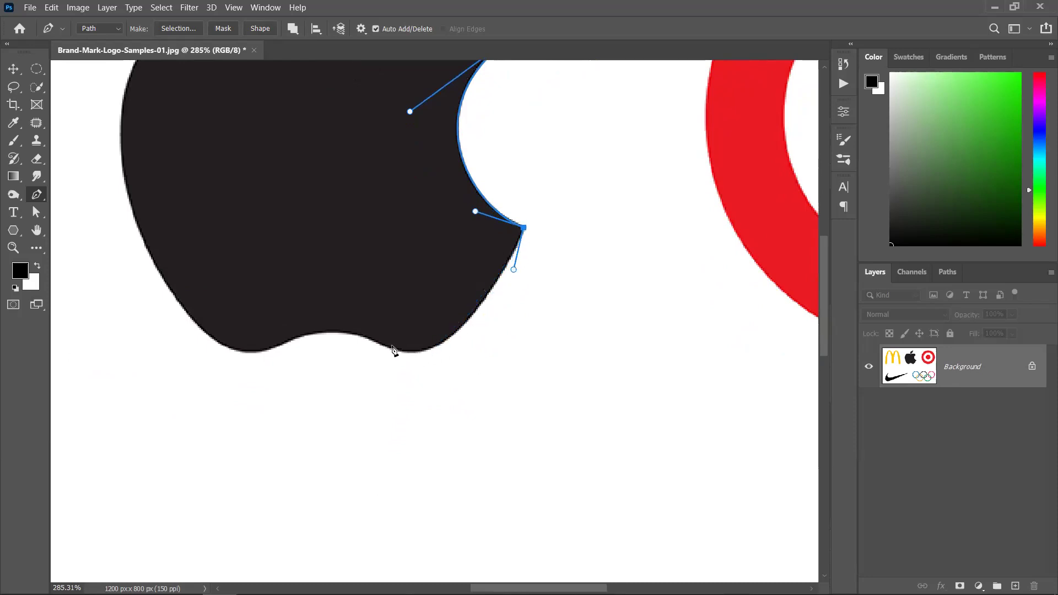
{"action": "left_click", "coordinate": [436, 350]}
{"action": "left_click", "coordinate": [408, 352]}
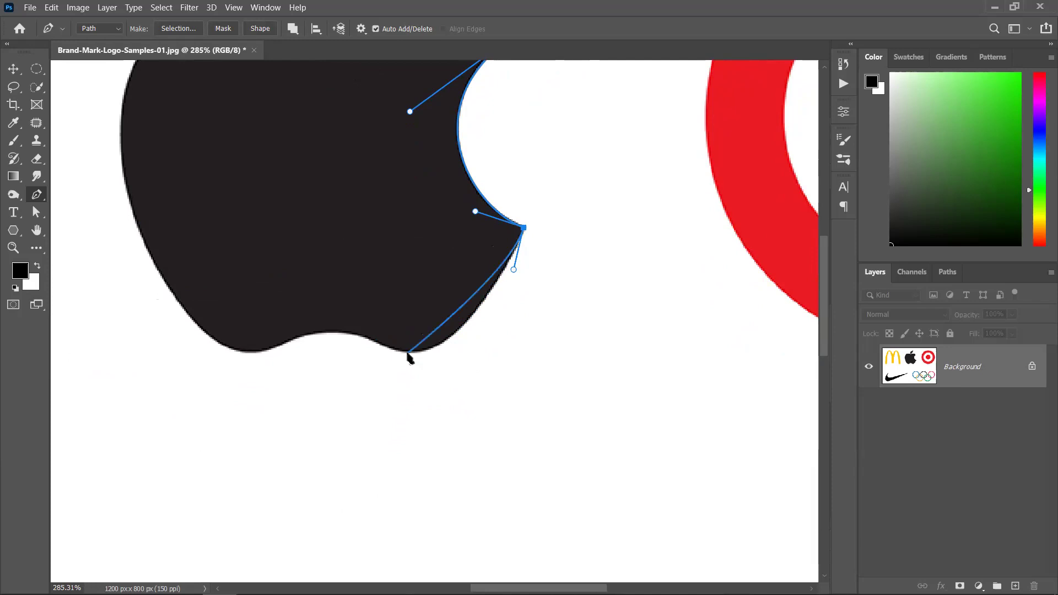
{"action": "left_click_drag", "start_coordinate": [395, 352], "coordinate": [335, 361]}
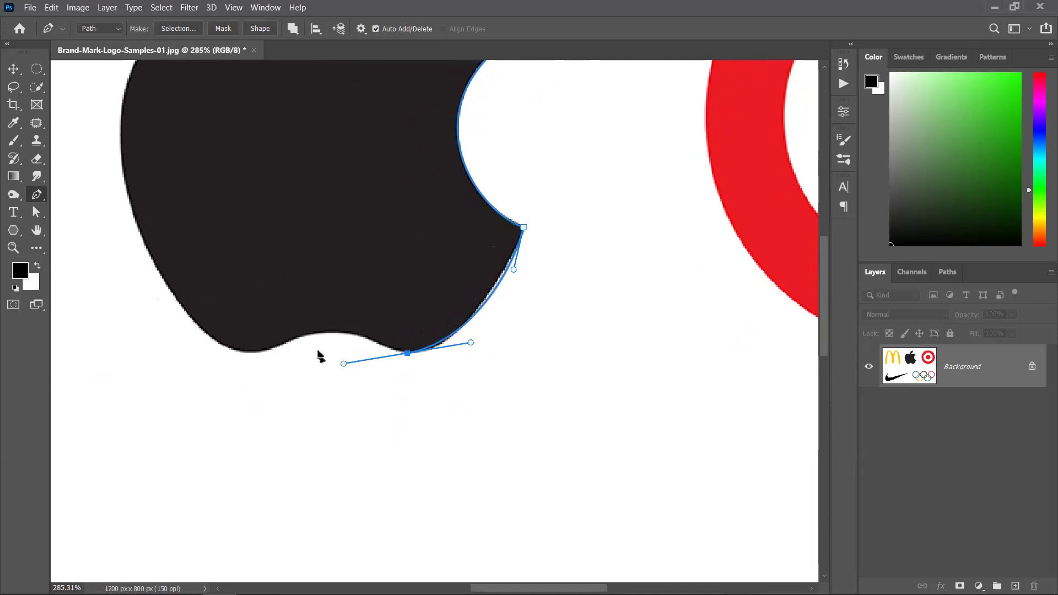
{"action": "left_click_drag", "start_coordinate": [266, 351], "coordinate": [140, 389]}
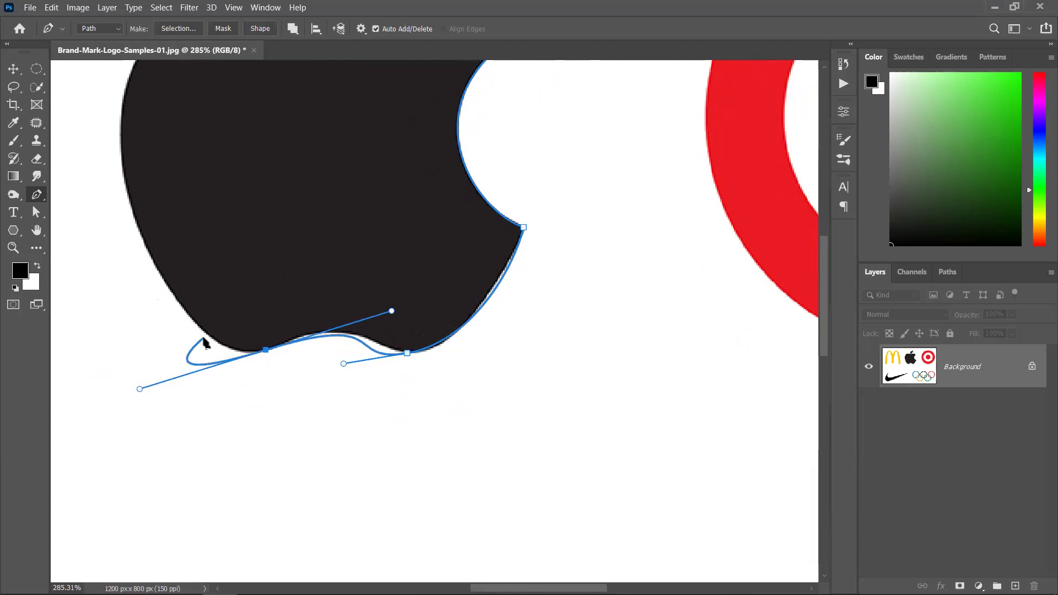
Continue the path up the left side, over the upper-left shoulder and through the top dip, closing it at the bite's upper tip.
{"action": "left_click_drag", "start_coordinate": [213, 265], "coordinate": [234, 337]}
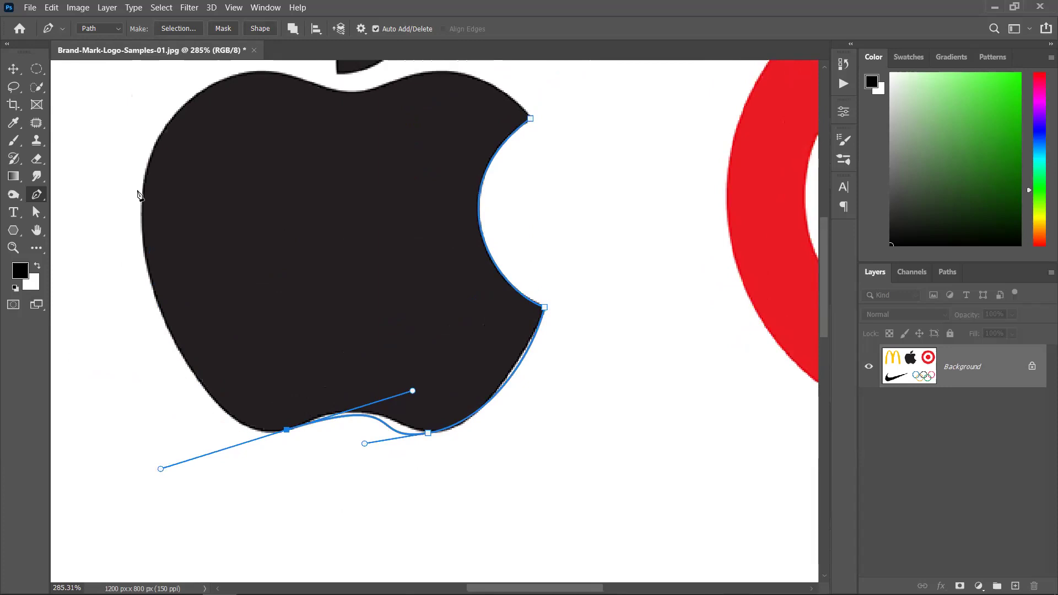
{"action": "left_click_drag", "start_coordinate": [164, 128], "coordinate": [223, 72]}
{"action": "scroll", "coordinate": [248, 111], "scroll_direction": "up", "scroll_amount": 3}
{"action": "left_click_drag", "start_coordinate": [326, 154], "coordinate": [413, 197]}
{"action": "left_click_drag", "start_coordinate": [514, 179], "coordinate": [518, 303]}
Move the lower-right lobe's anchor and reshape the handles beside it to fit the right edge and the bottom notch.
{"action": "scroll", "coordinate": [461, 276], "scroll_direction": "down", "scroll_amount": 3}
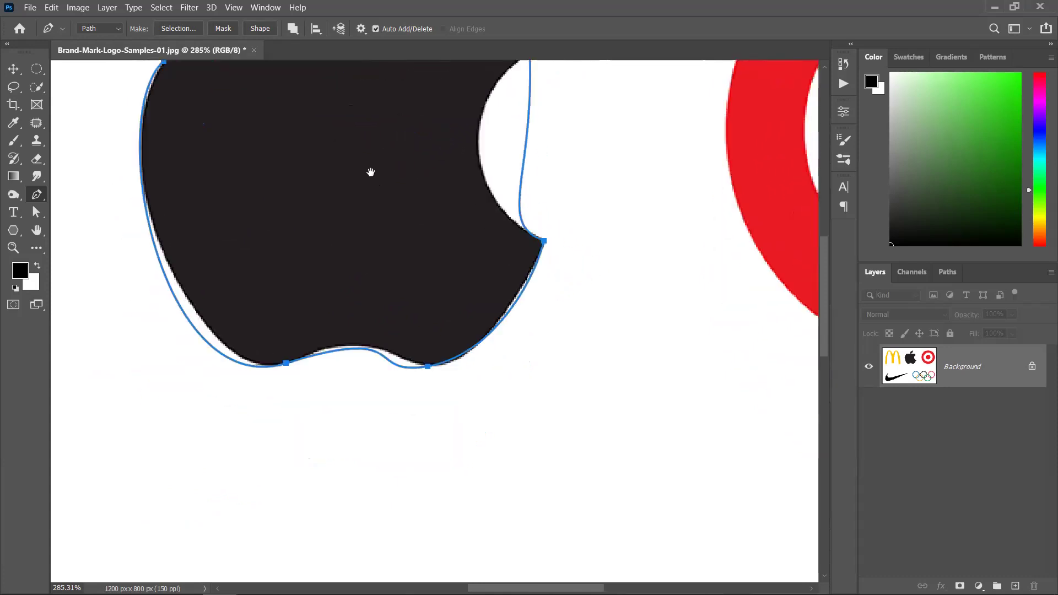
{"action": "scroll", "coordinate": [421, 359], "scroll_direction": "down", "scroll_amount": 2}
{"action": "scroll", "coordinate": [421, 355], "scroll_direction": "up", "scroll_amount": 2}
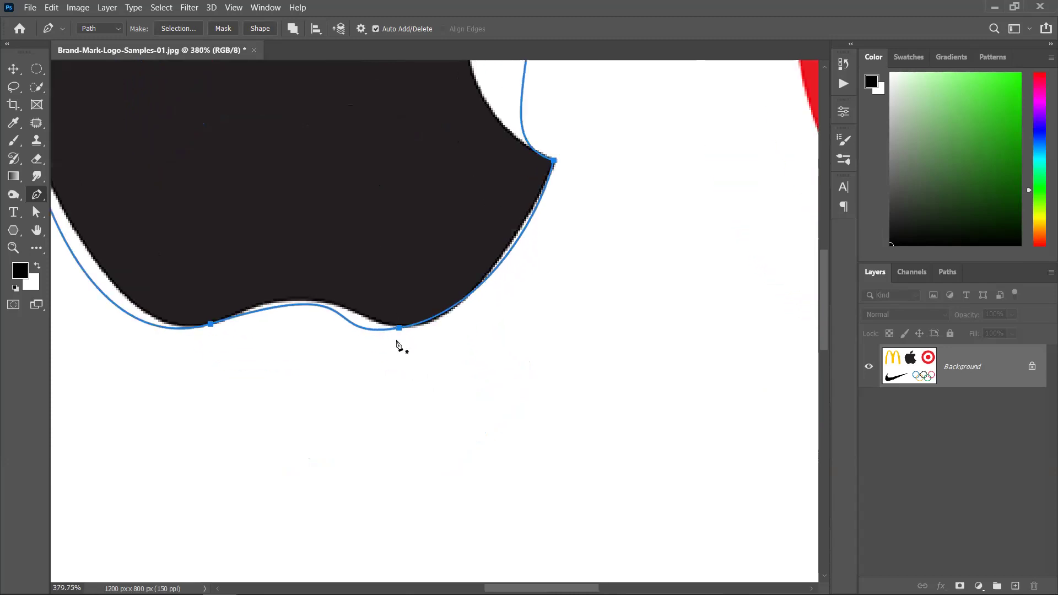
{"action": "left_click_drag", "start_coordinate": [404, 332], "coordinate": [407, 331]}
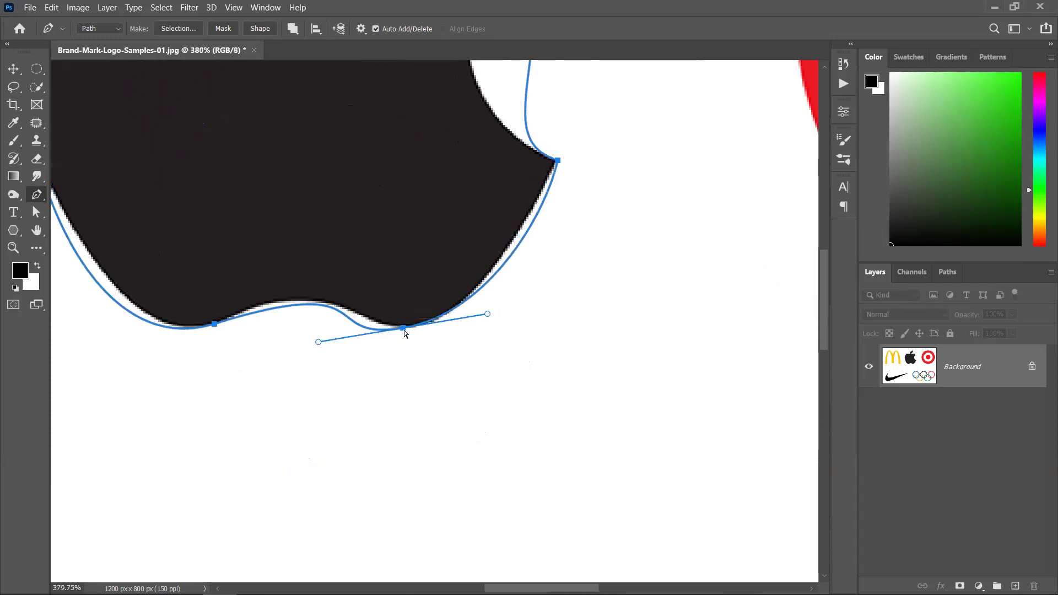
{"action": "left_click", "coordinate": [403, 331], "text": "ctrl"}
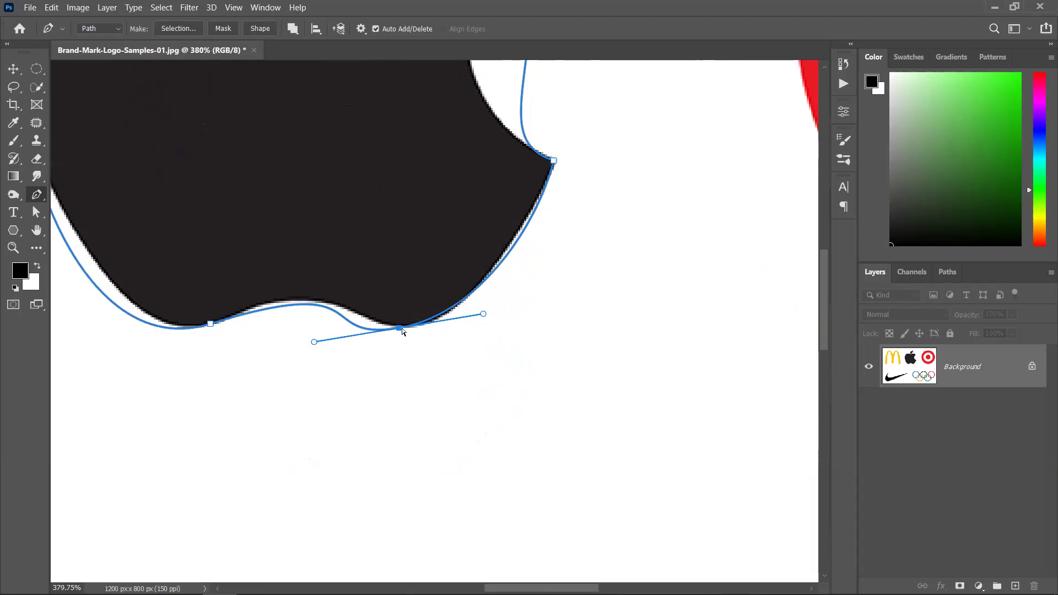
{"action": "left_click_drag", "start_coordinate": [400, 332], "coordinate": [417, 330]}
{"action": "left_click_drag", "start_coordinate": [499, 313], "coordinate": [468, 318]}
{"action": "left_click_drag", "start_coordinate": [336, 343], "coordinate": [347, 340]}
{"action": "left_click_drag", "start_coordinate": [375, 276], "coordinate": [340, 271]}
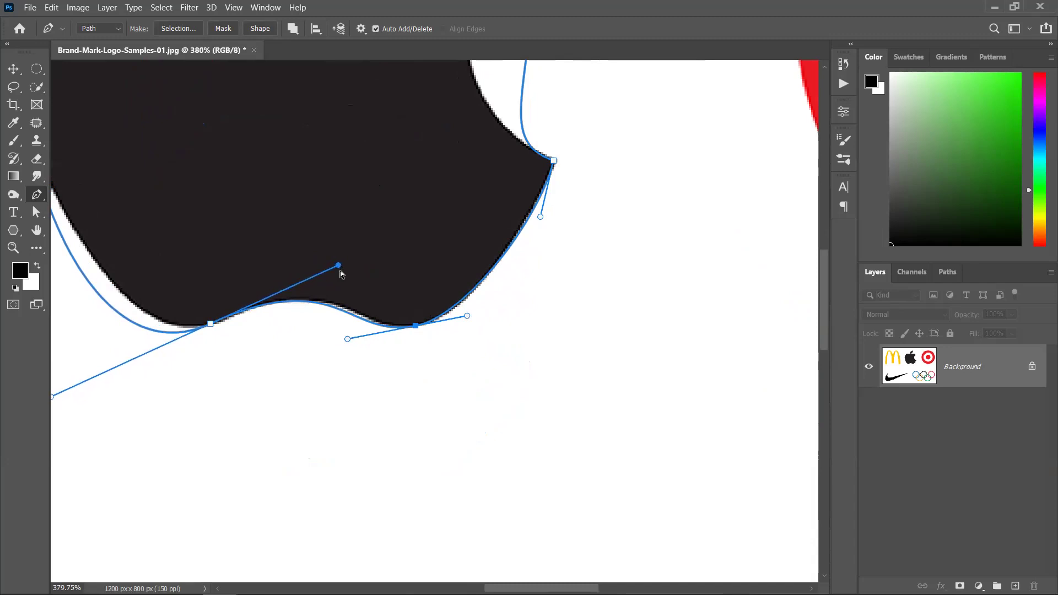
{"action": "left_click_drag", "start_coordinate": [349, 340], "coordinate": [362, 336]}
Shorten the lower-left anchor's outer handle so the path follows the underside of the lower-left lobe.
{"action": "key", "text": "space"}
{"action": "left_click_drag", "start_coordinate": [225, 270], "coordinate": [442, 343]}
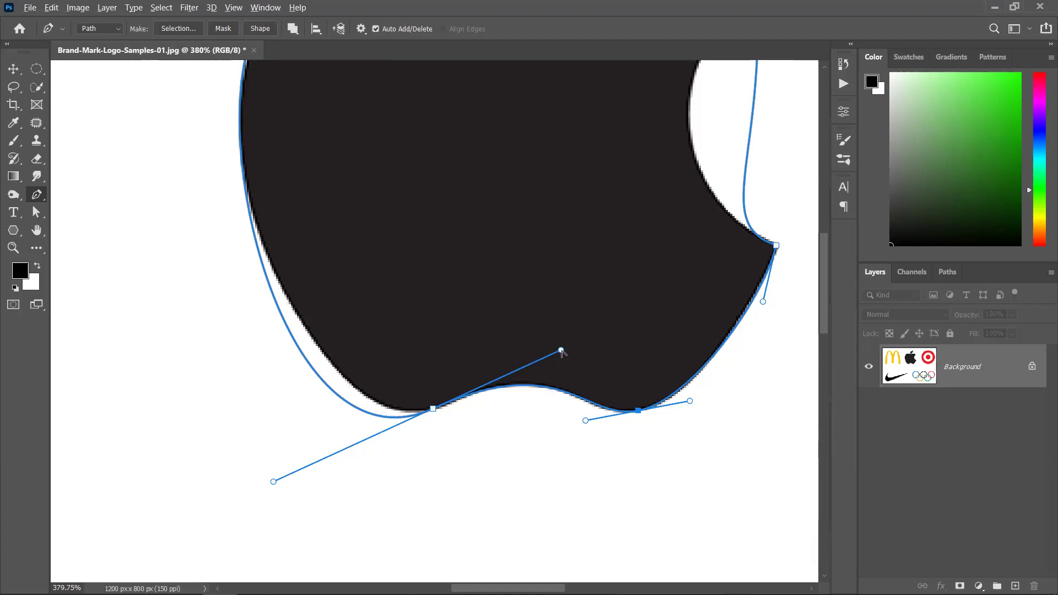
{"action": "left_click_drag", "start_coordinate": [561, 351], "coordinate": [510, 407]}
{"action": "left_click_drag", "start_coordinate": [497, 557], "coordinate": [561, 350]}
{"action": "left_click_drag", "start_coordinate": [559, 457], "coordinate": [561, 350]}
{"action": "left_click_drag", "start_coordinate": [404, 269], "coordinate": [499, 357]}
{"action": "scroll", "coordinate": [498, 357], "scroll_direction": "down", "scroll_amount": 2}
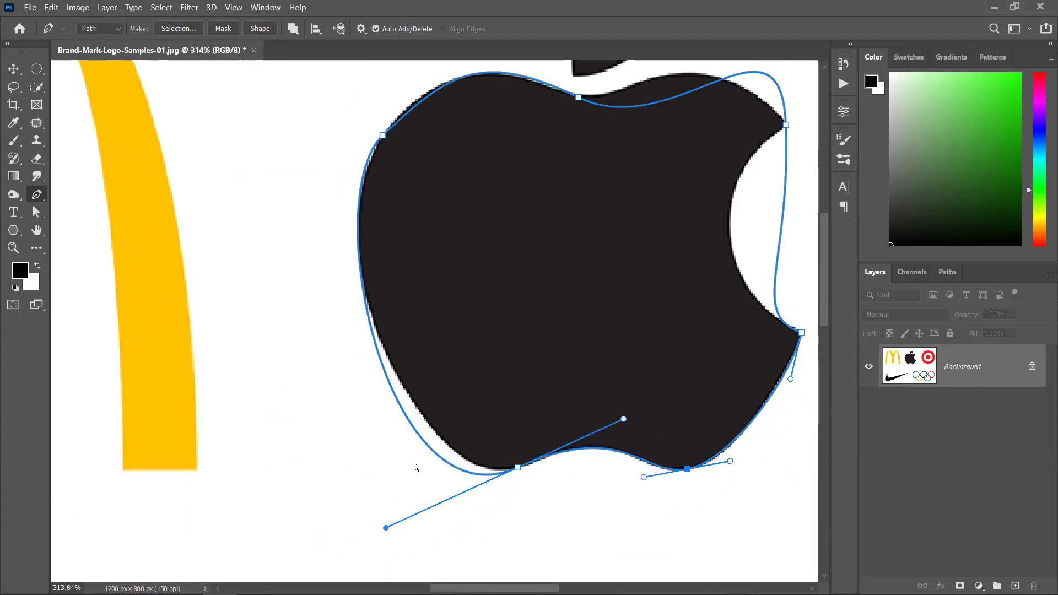
{"action": "left_click_drag", "start_coordinate": [386, 527], "coordinate": [417, 511]}
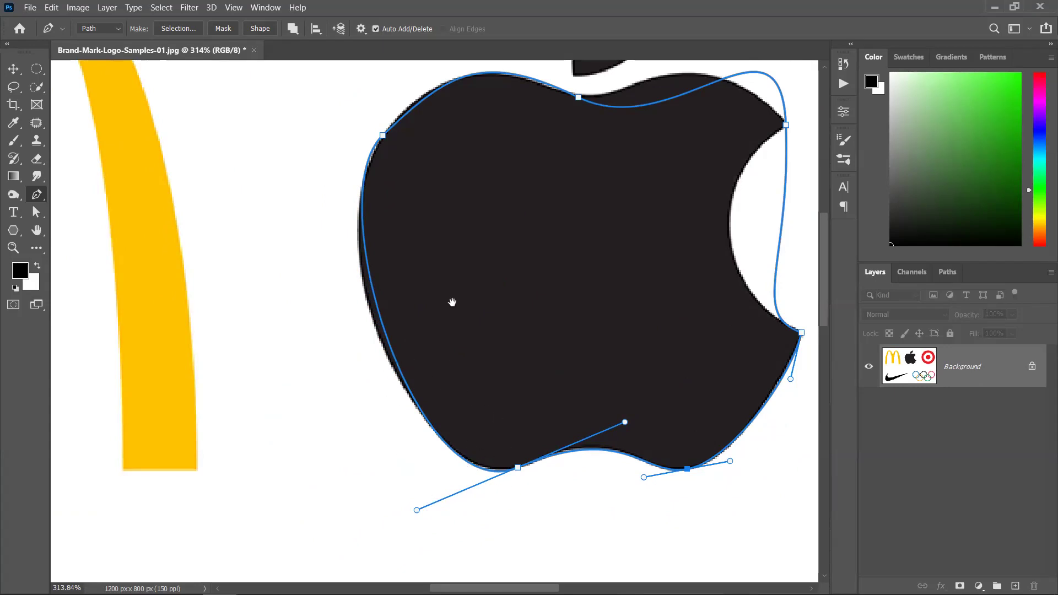
Adjust the upper-left shoulder's lower handle and fine-tune the lower-left handle to fit the apple's left side.
{"action": "scroll", "coordinate": [450, 302], "scroll_direction": "up", "scroll_amount": 2}
{"action": "left_click", "coordinate": [393, 193]}
{"action": "left_click", "coordinate": [392, 193], "text": "ctrl"}
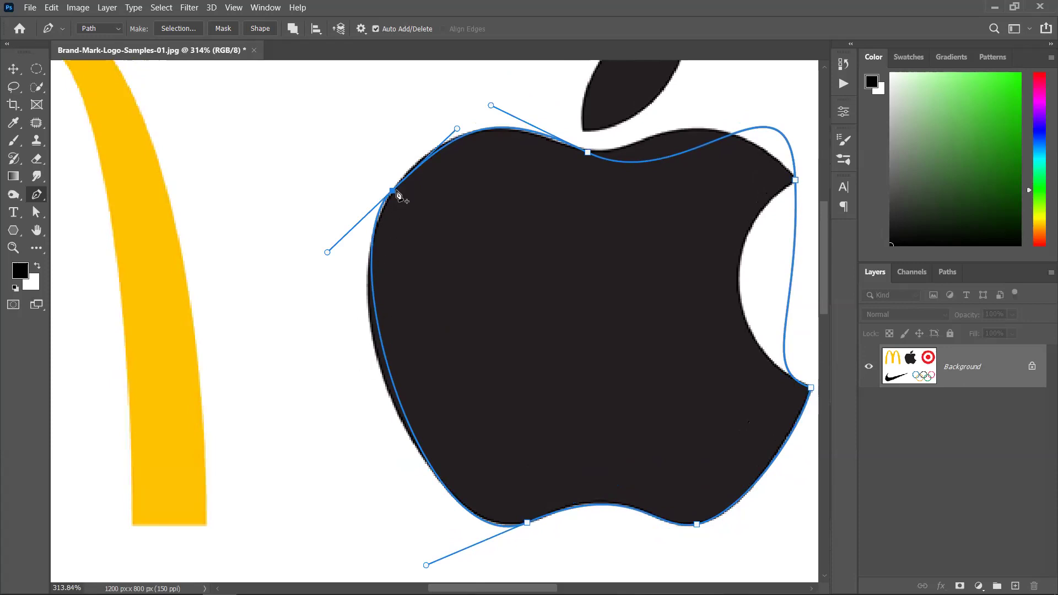
{"action": "left_click_drag", "start_coordinate": [327, 252], "coordinate": [315, 277]}
{"action": "left_click_drag", "start_coordinate": [493, 484], "coordinate": [487, 409]}
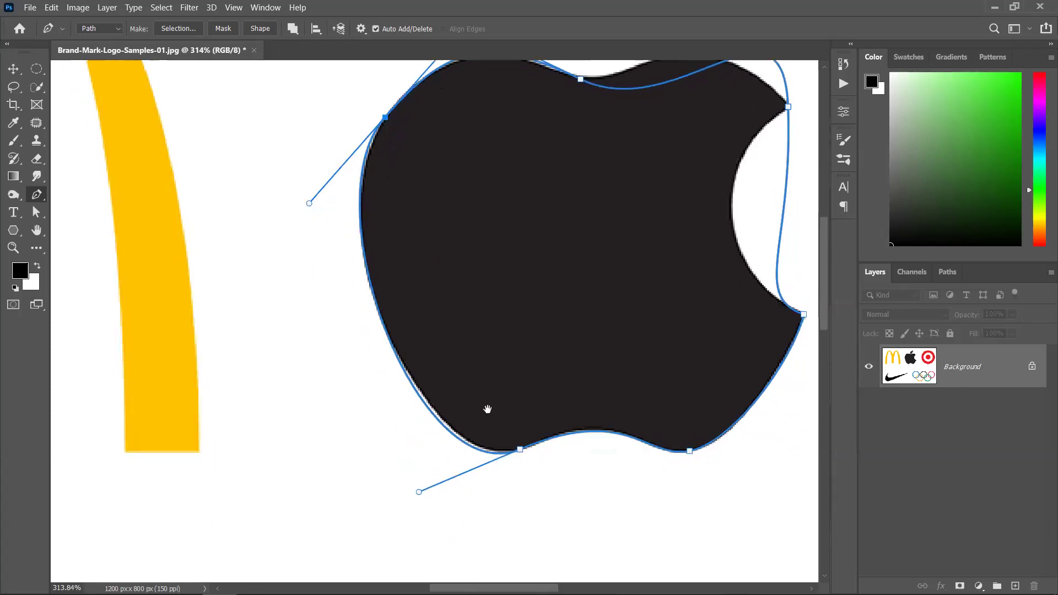
{"action": "left_click_drag", "start_coordinate": [419, 493], "coordinate": [423, 490]}
Examine how closely the closed path and its anchors follow the apple's outline on all sides.
{"action": "left_click_drag", "start_coordinate": [474, 256], "coordinate": [427, 386]}
{"action": "left_click_drag", "start_coordinate": [393, 322], "coordinate": [414, 241]}
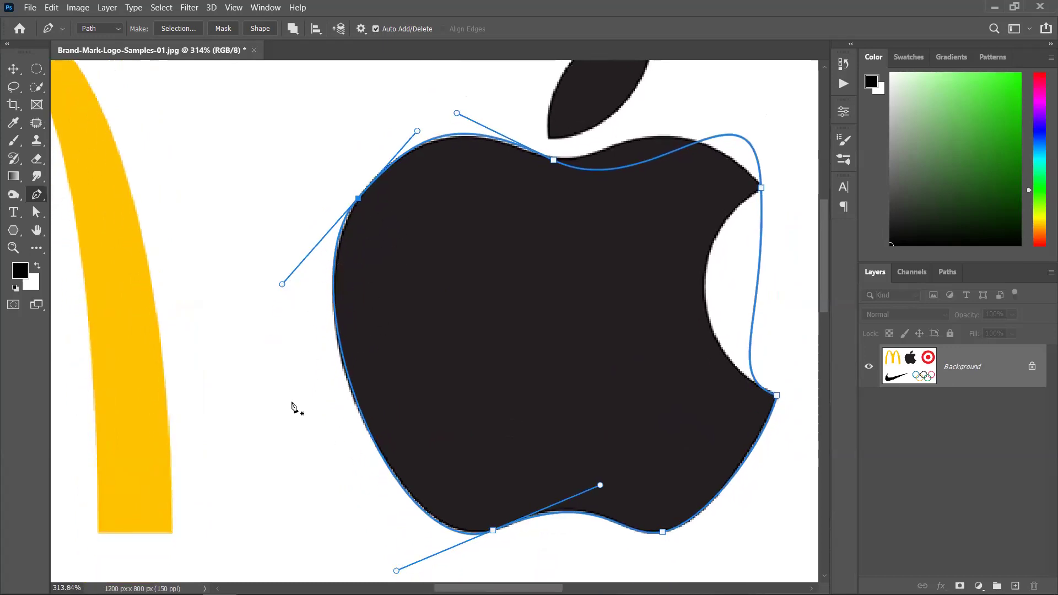
{"action": "key", "text": "Escape"}
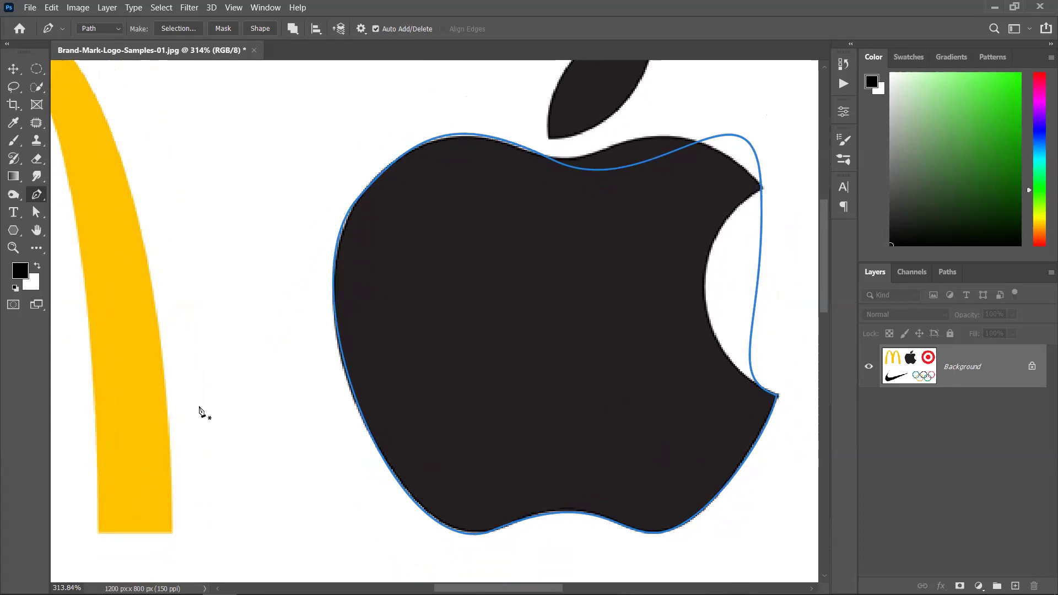
{"action": "left_click", "coordinate": [349, 378], "text": "ctrl"}
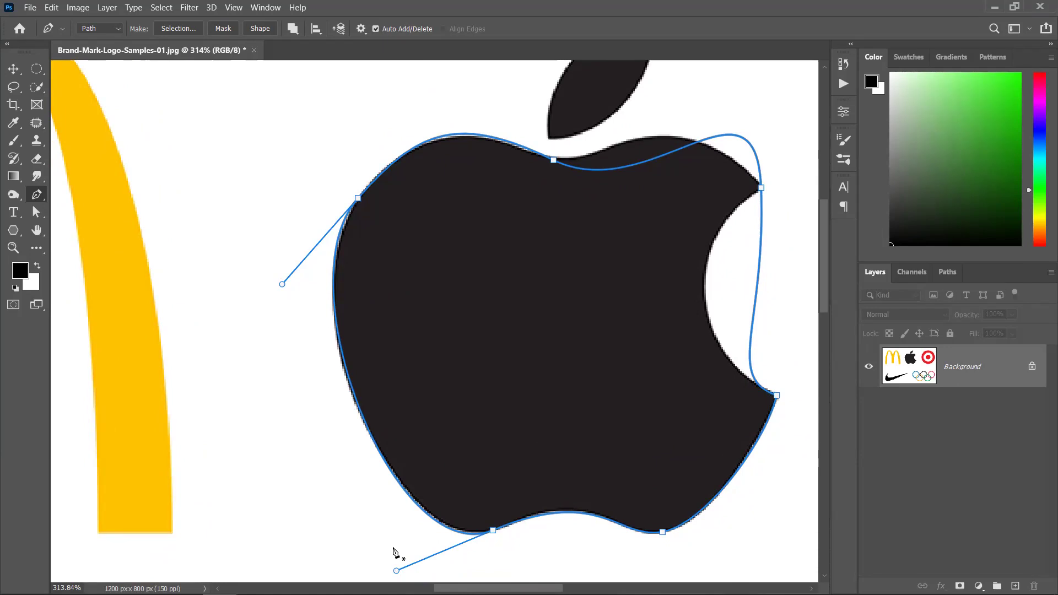
{"action": "left_click_drag", "start_coordinate": [429, 304], "coordinate": [464, 435]}
{"action": "left_click", "coordinate": [353, 264], "text": "ctrl"}
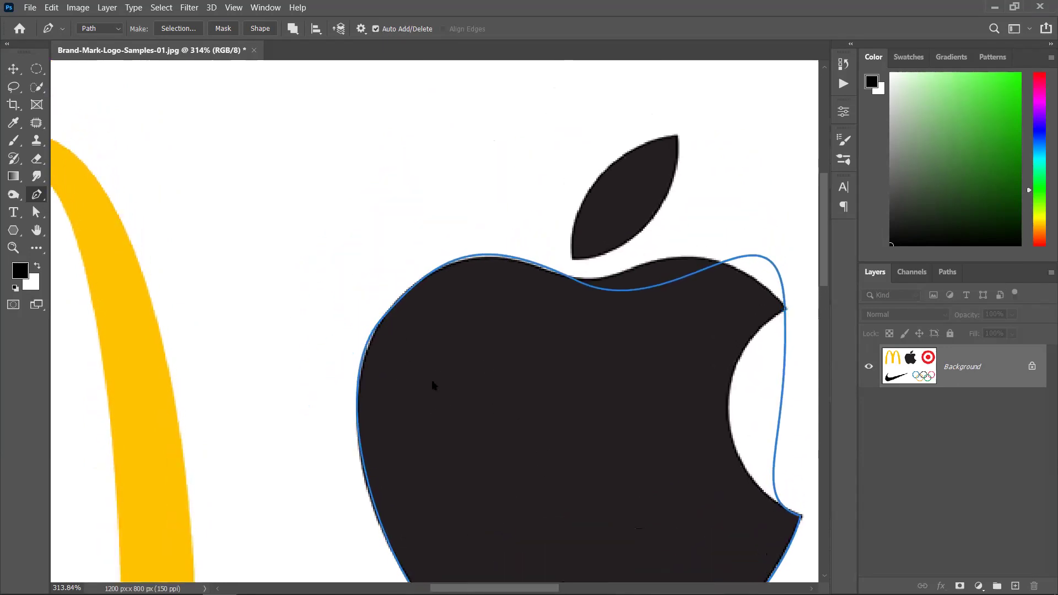
{"action": "left_click", "coordinate": [382, 320], "text": "ctrl"}
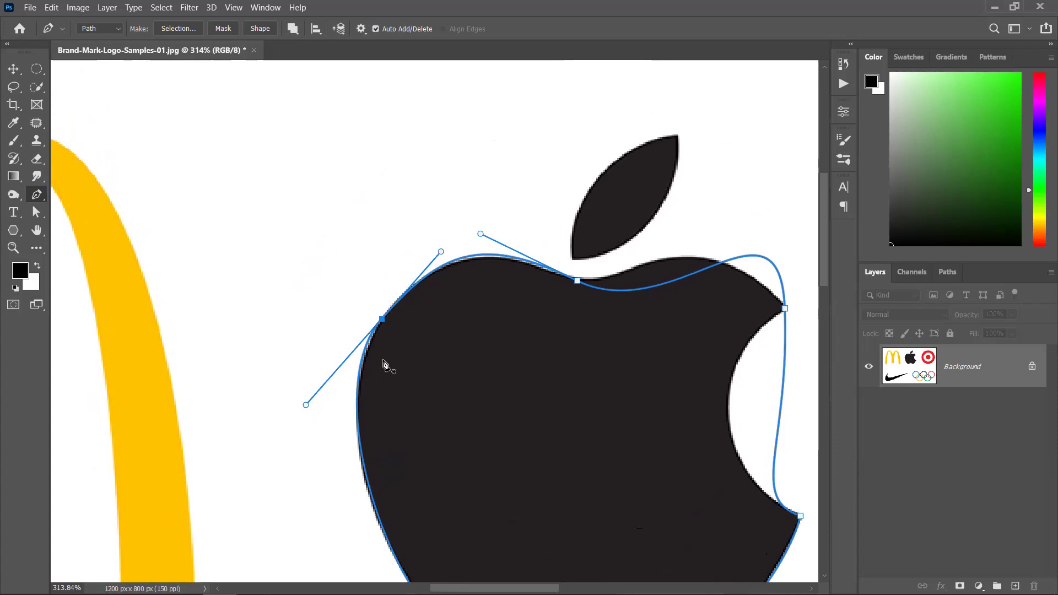
{"action": "left_click_drag", "start_coordinate": [598, 371], "coordinate": [373, 416]}
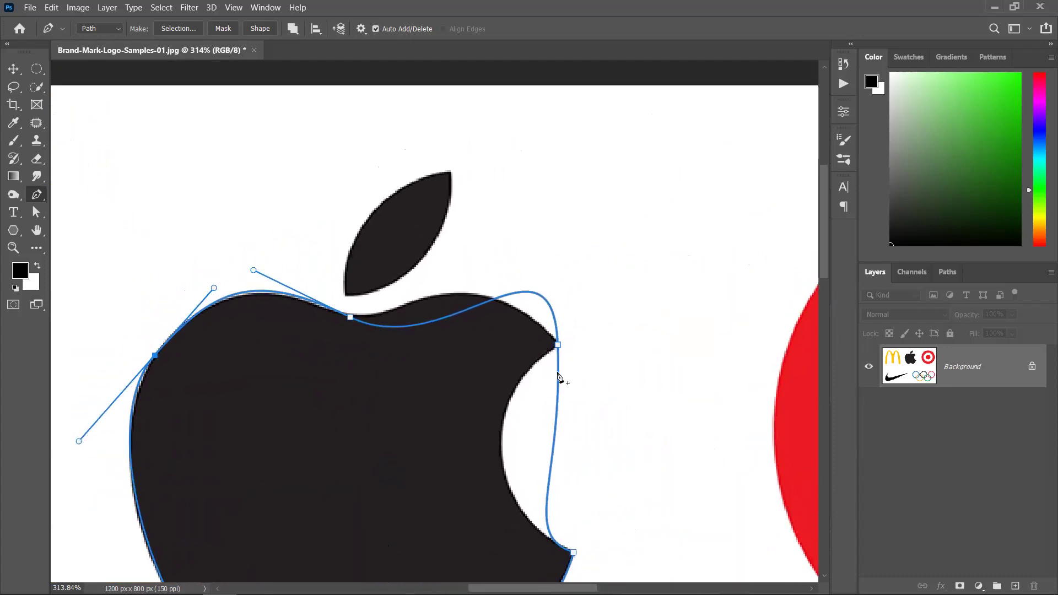
{"action": "left_click_drag", "start_coordinate": [253, 439], "coordinate": [408, 220]}
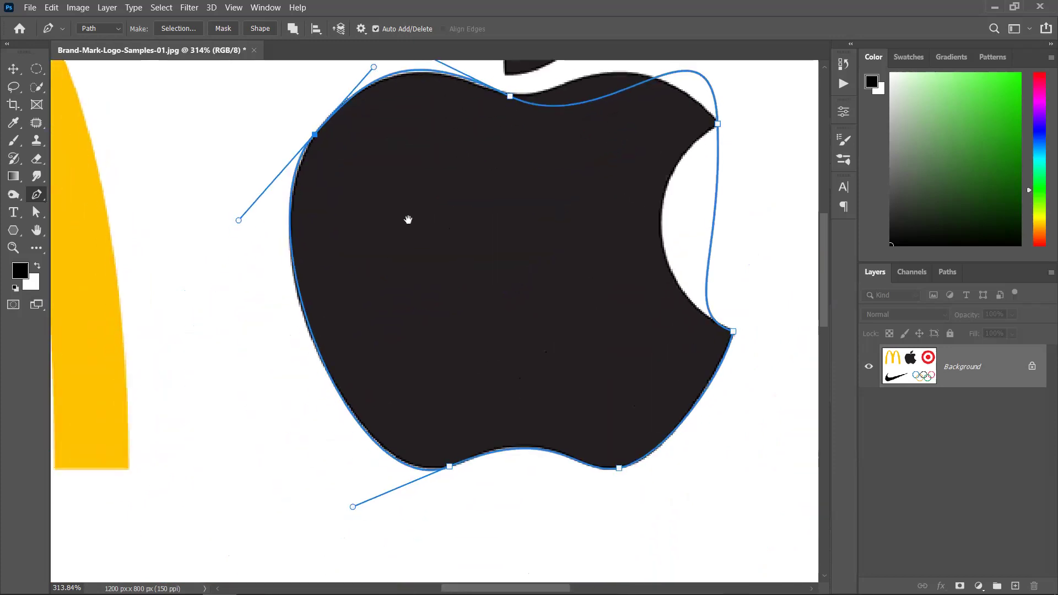
{"action": "left_click_drag", "start_coordinate": [325, 312], "coordinate": [472, 239]}
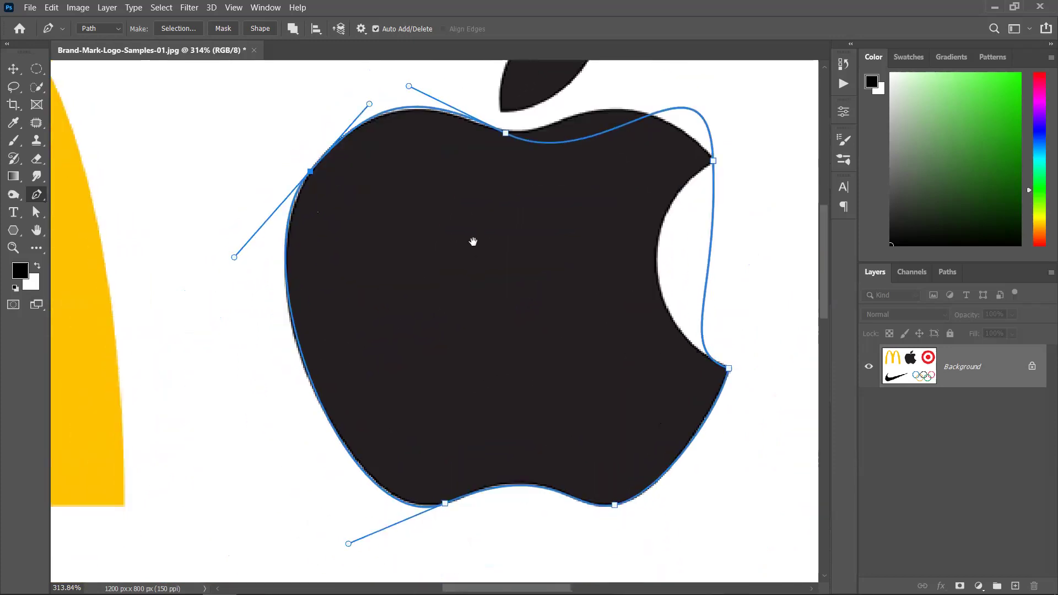
{"action": "left_click_drag", "start_coordinate": [509, 209], "coordinate": [437, 358]}
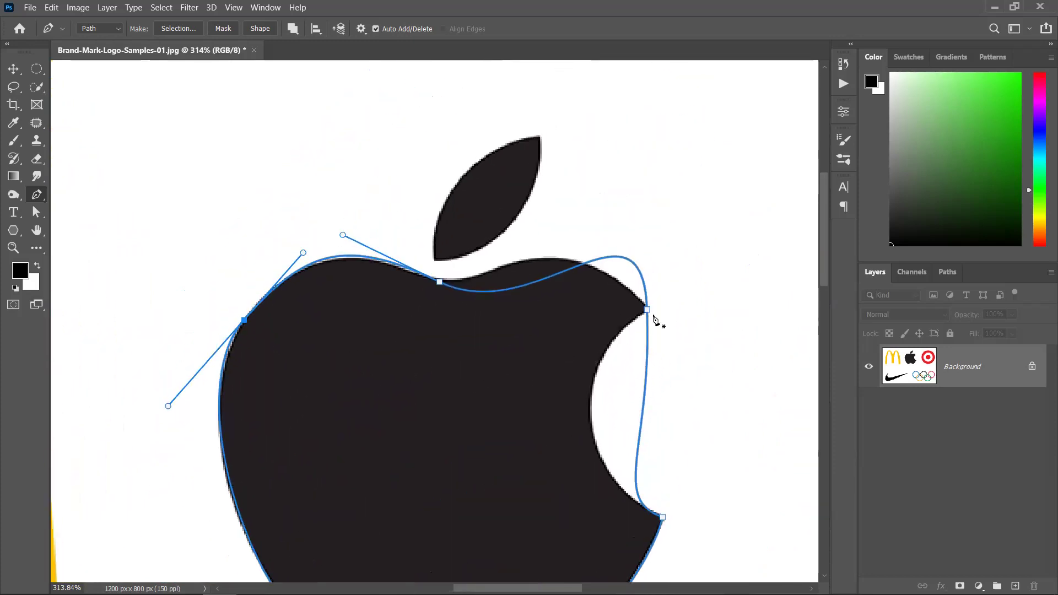
{"action": "left_click_drag", "start_coordinate": [425, 320], "coordinate": [439, 293]}
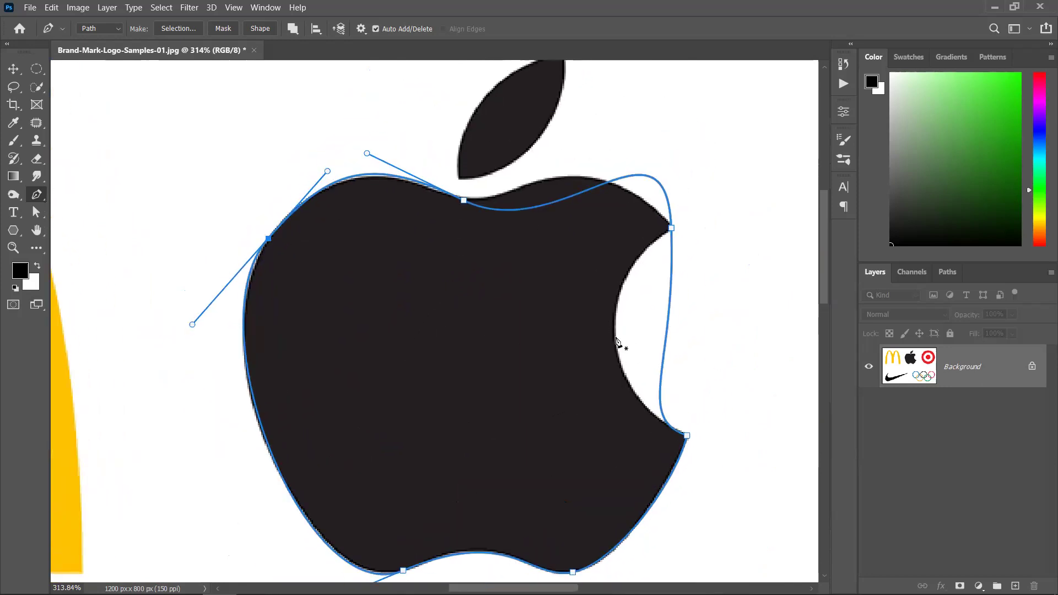
{"action": "left_click_drag", "start_coordinate": [512, 229], "coordinate": [510, 373]}
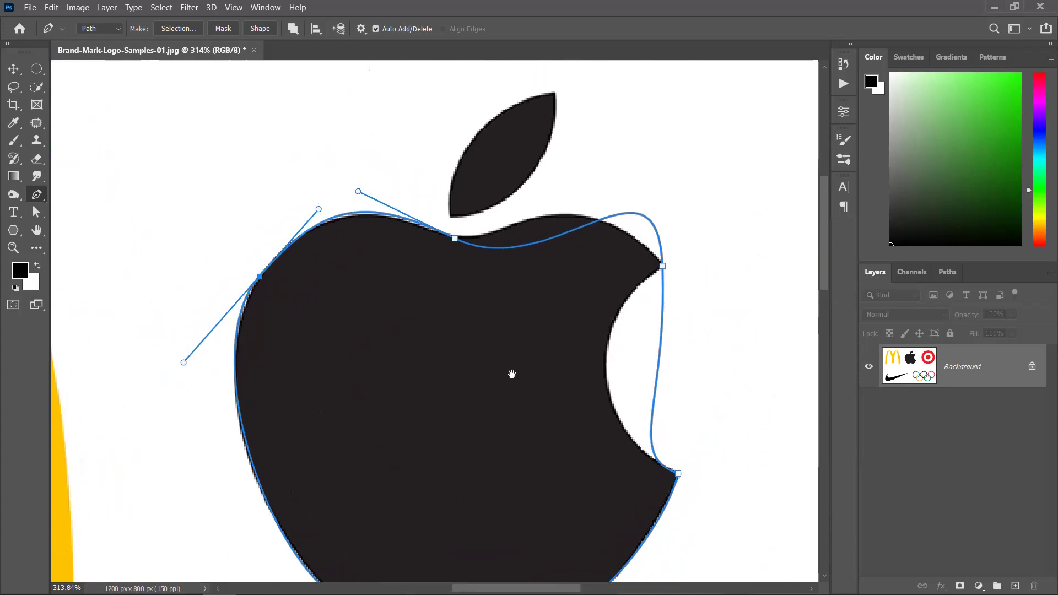
Try adding an anchor point to the path along the apple's lower-left side, and undo it.
{"action": "left_click_drag", "start_coordinate": [364, 385], "coordinate": [463, 186]}
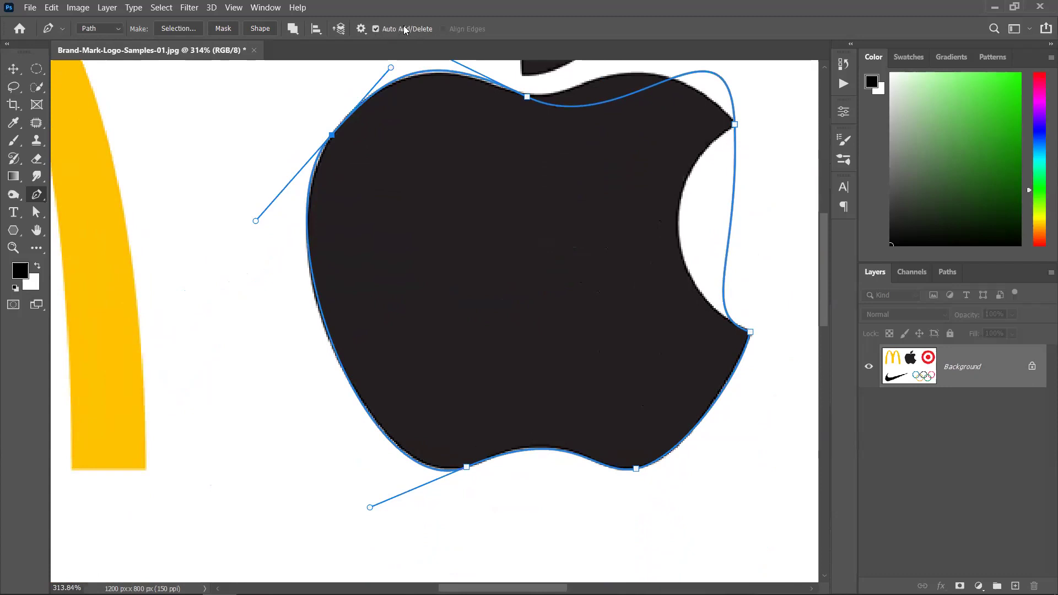
{"action": "left_click", "coordinate": [318, 296]}
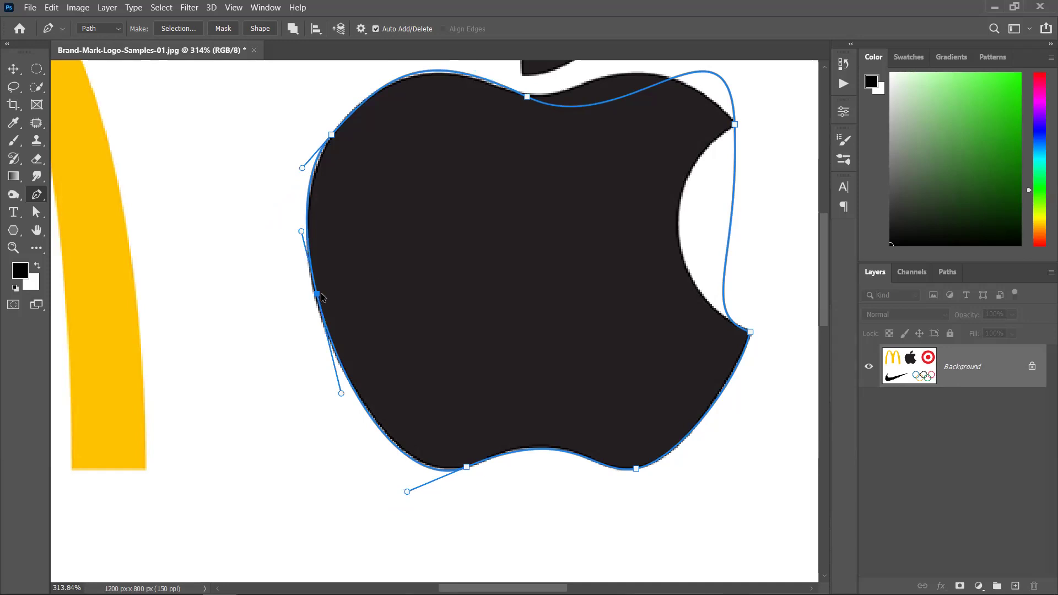
{"action": "scroll", "coordinate": [322, 297], "scroll_direction": "up", "scroll_amount": 1}
{"action": "key", "text": "ctrl+z"}
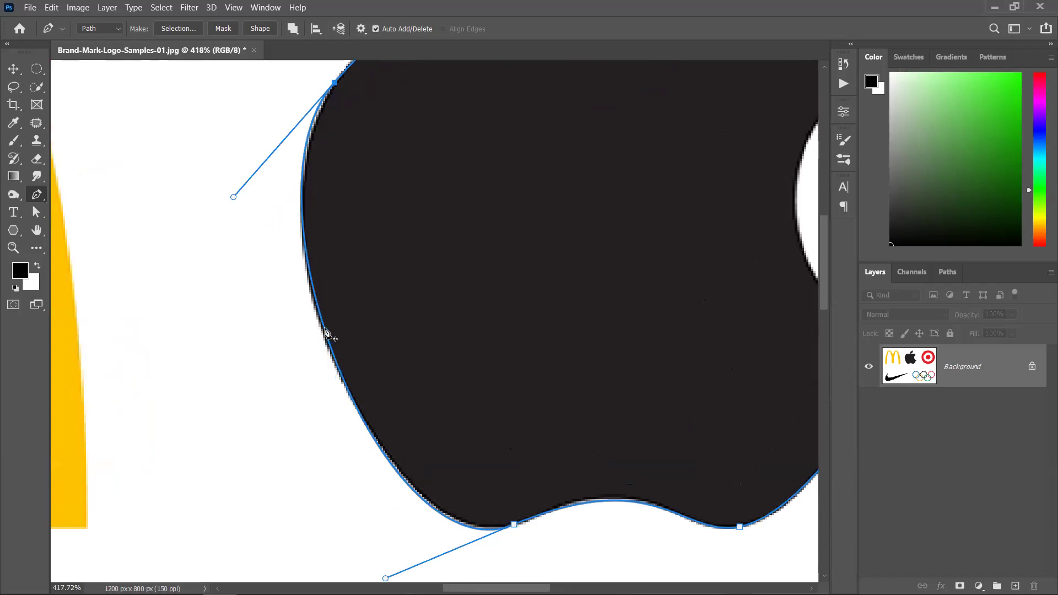
{"action": "left_click", "coordinate": [326, 330]}
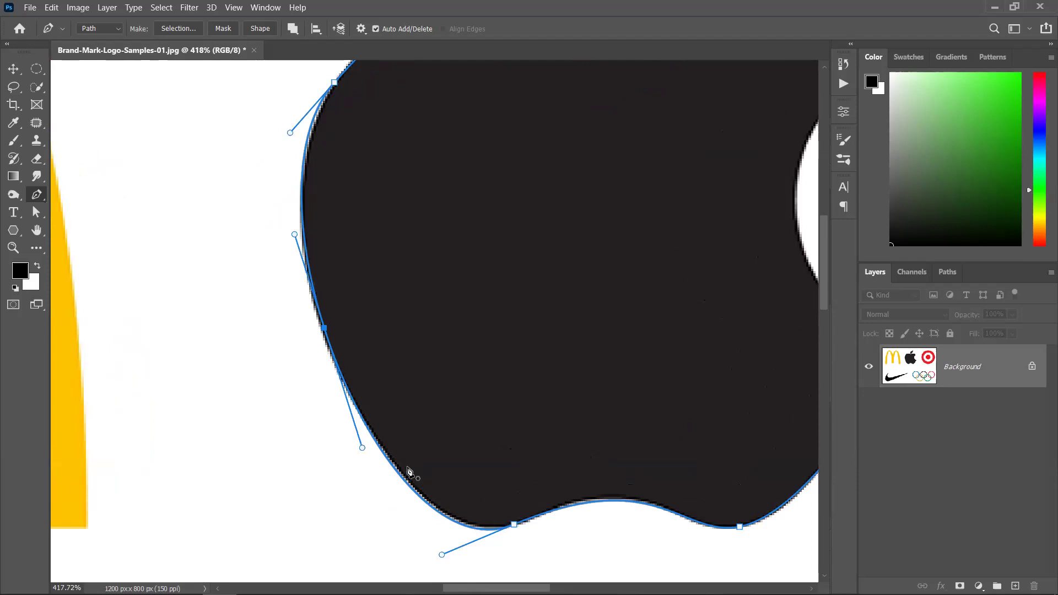
{"action": "key", "text": "ctrl+z"}
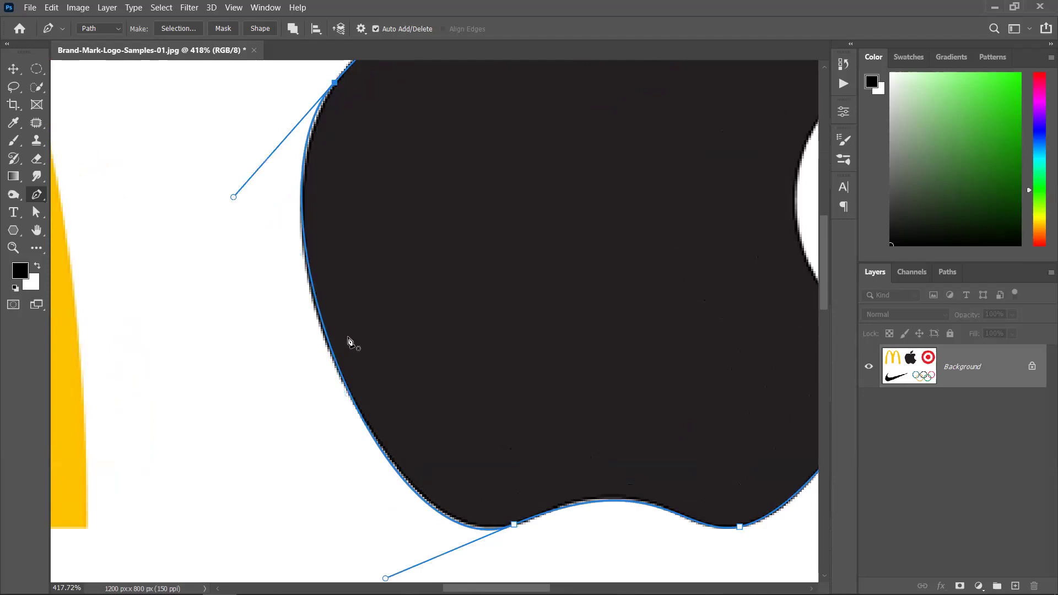
Turn off Auto Add/Delete, try the separate Add and Delete Anchor Point tools, and return to the Pen tool with Auto Add/Delete on.
{"action": "left_click", "coordinate": [376, 28]}
{"action": "key", "text": "Escape"}
{"action": "right_click", "coordinate": [42, 199]}
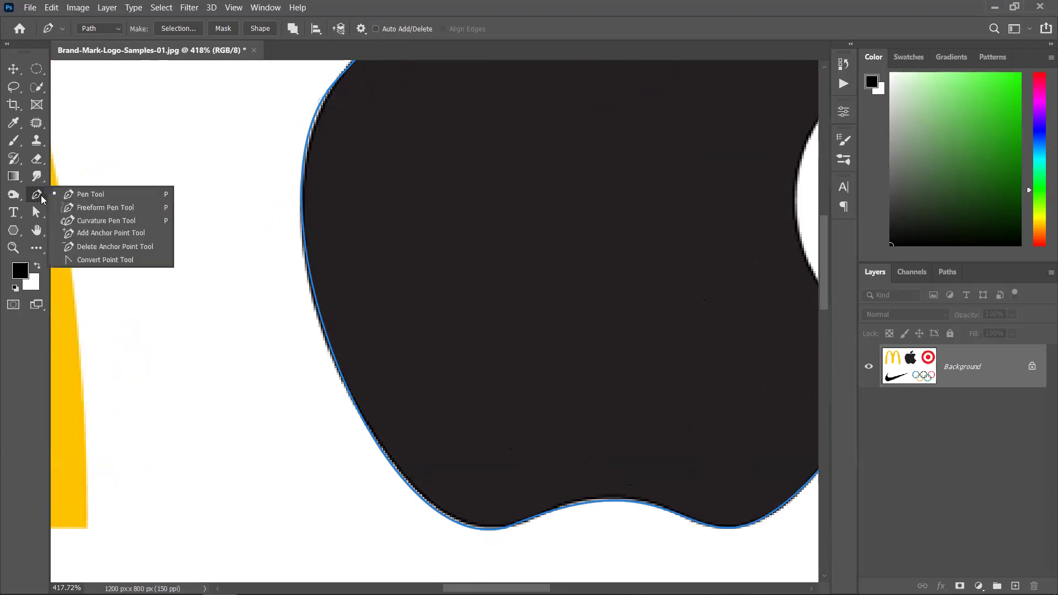
{"action": "left_click", "coordinate": [108, 233]}
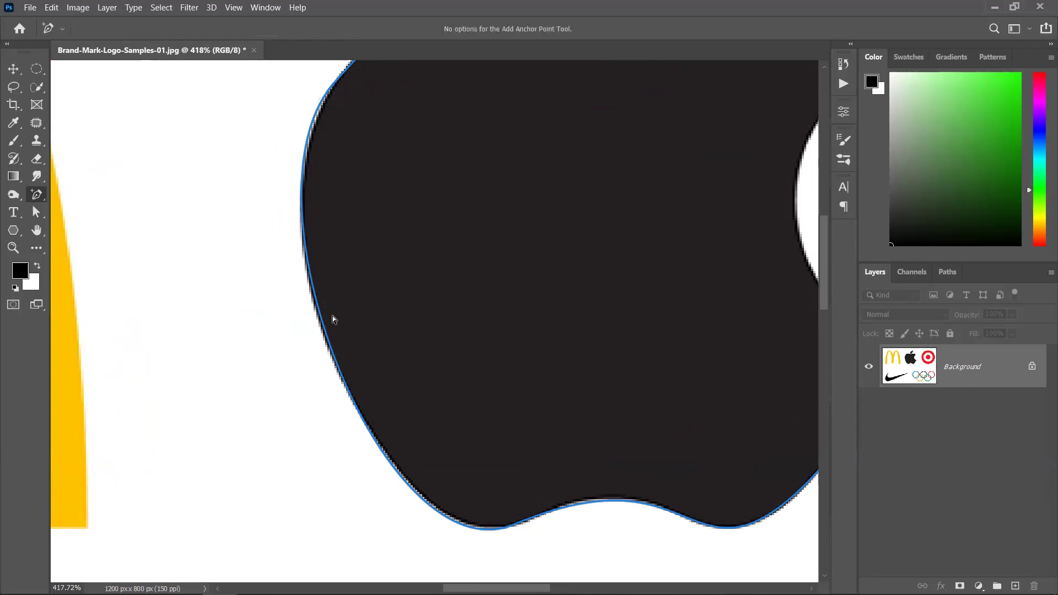
{"action": "right_click", "coordinate": [31, 196]}
{"action": "left_click", "coordinate": [85, 247]}
{"action": "right_click", "coordinate": [35, 197]}
{"action": "left_click", "coordinate": [88, 194]}
{"action": "left_click", "coordinate": [376, 28]}
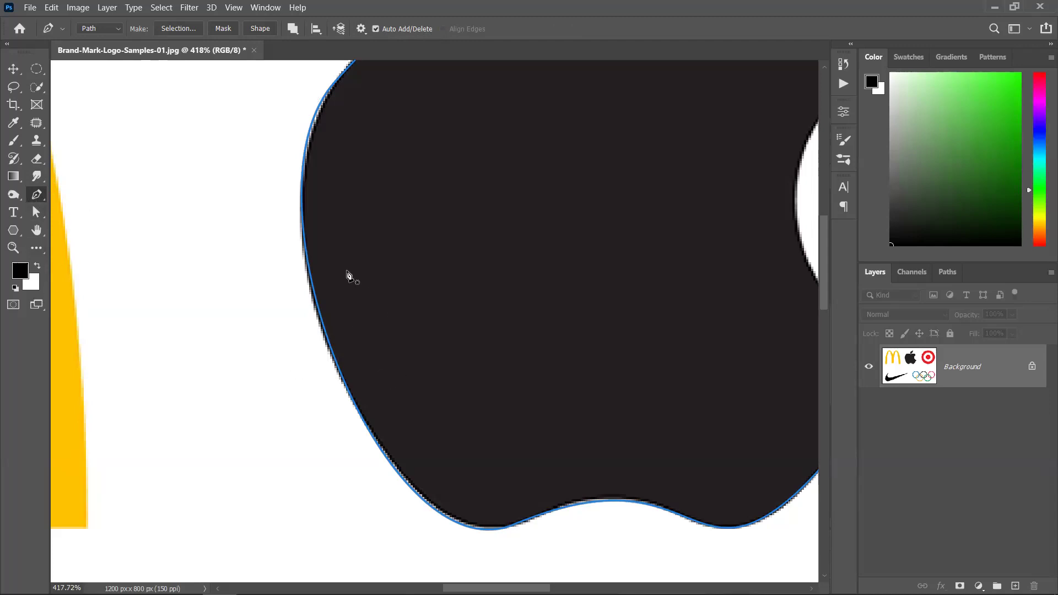
Try adding an anchor on the apple's left side and deleting it, and restore the original curve.
{"action": "left_click", "coordinate": [328, 336], "text": "ctrl"}
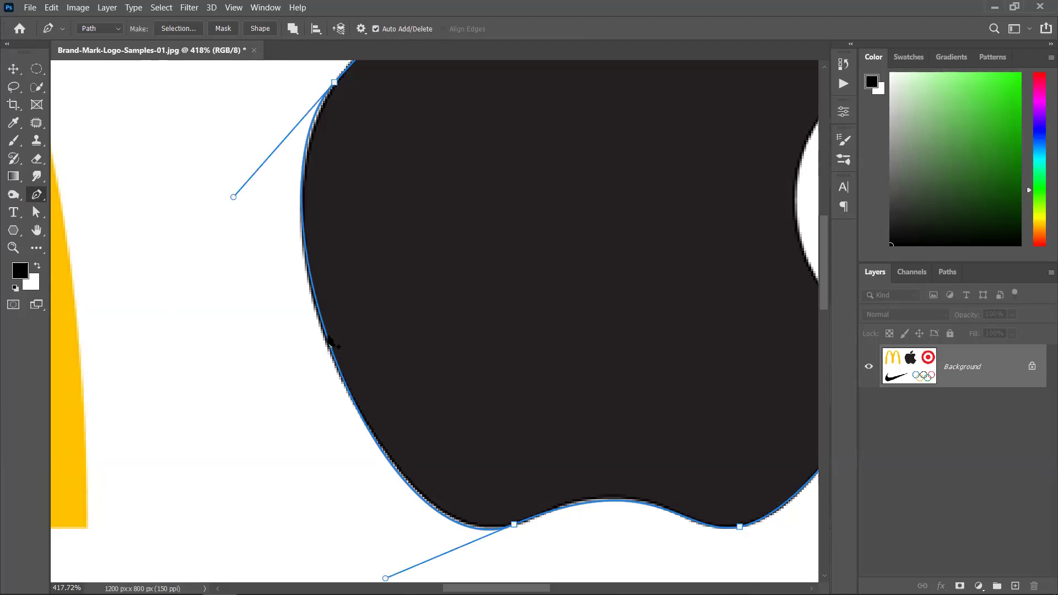
{"action": "left_click", "coordinate": [328, 337]}
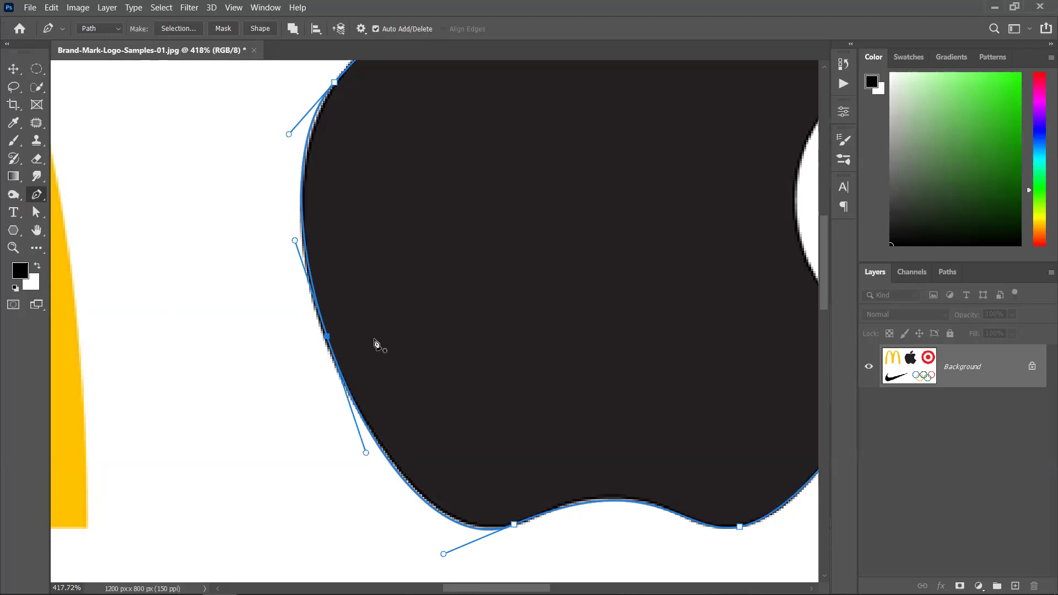
{"action": "left_click", "coordinate": [328, 338]}
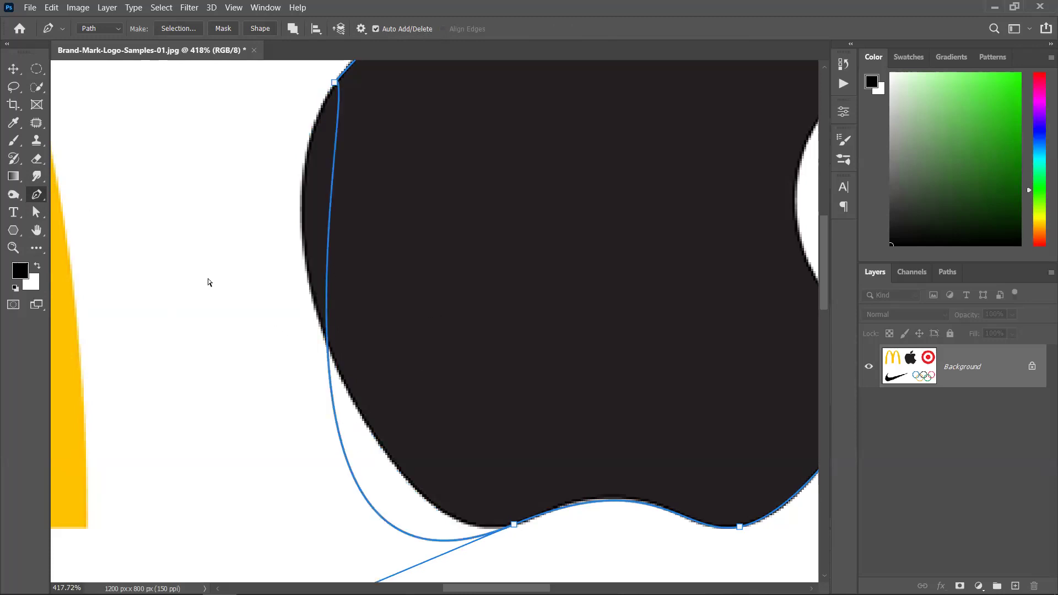
{"action": "scroll", "coordinate": [447, 268], "scroll_direction": "down", "scroll_amount": 2}
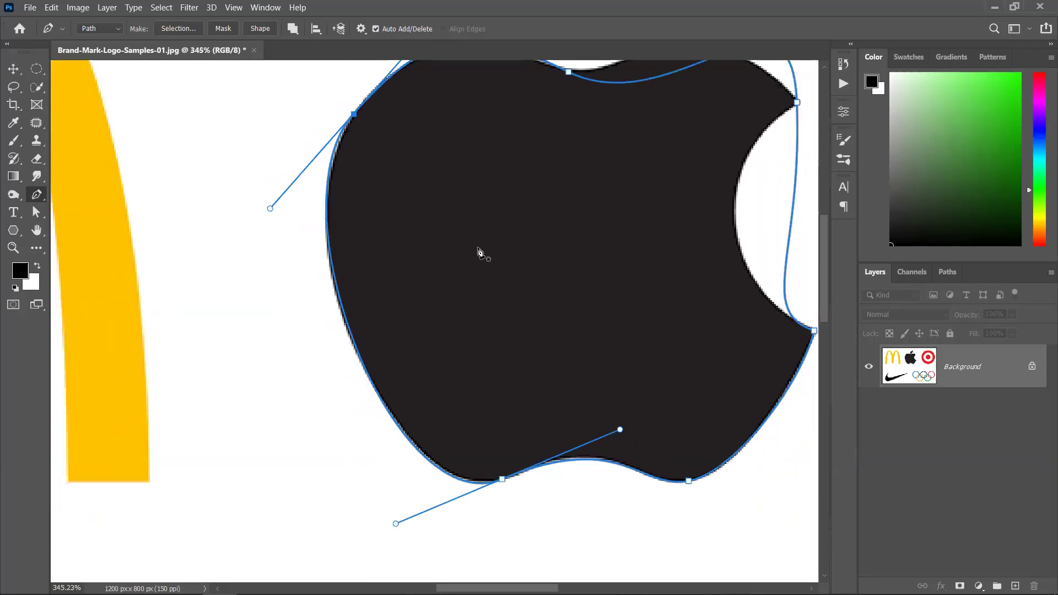
Reshape both handles of the bite's upper corner anchor to follow the bite and the upper-right lobe.
{"action": "scroll", "coordinate": [480, 251], "scroll_direction": "up", "scroll_amount": 3}
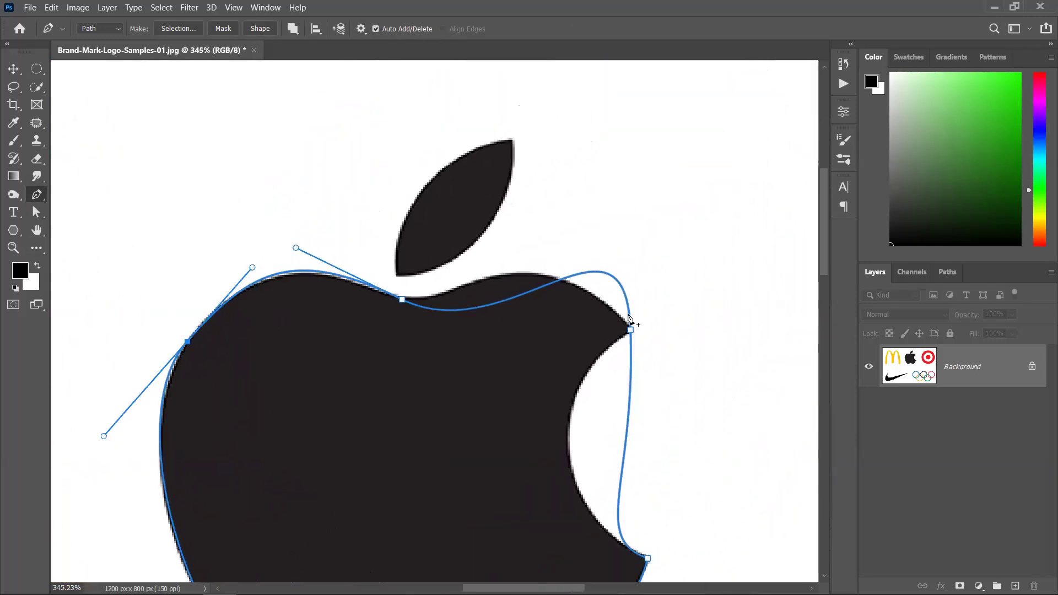
{"action": "left_click", "coordinate": [630, 330], "text": "ctrl"}
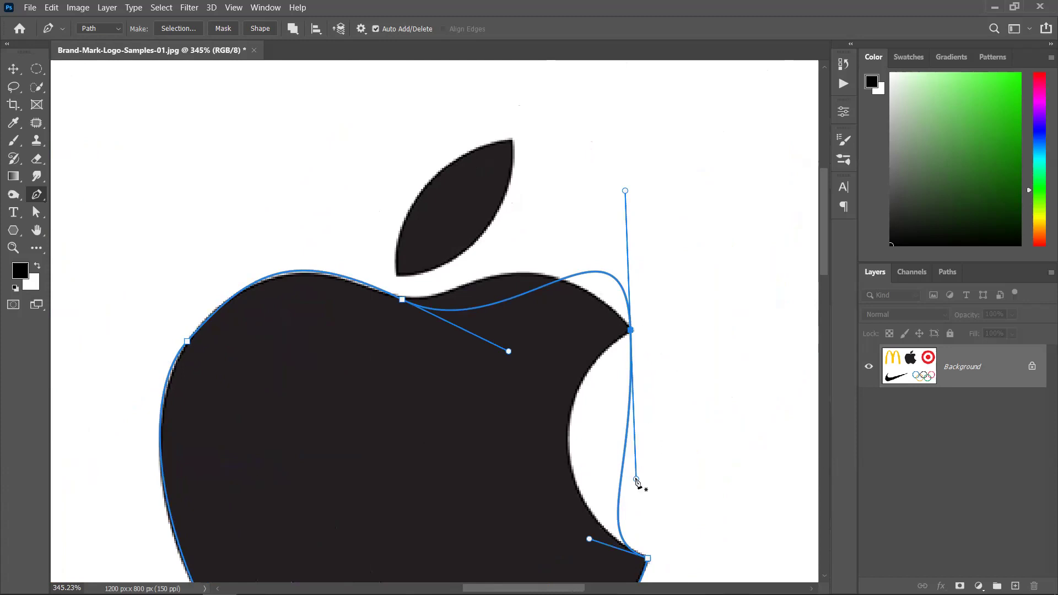
{"action": "left_click_drag", "start_coordinate": [636, 479], "coordinate": [514, 421]}
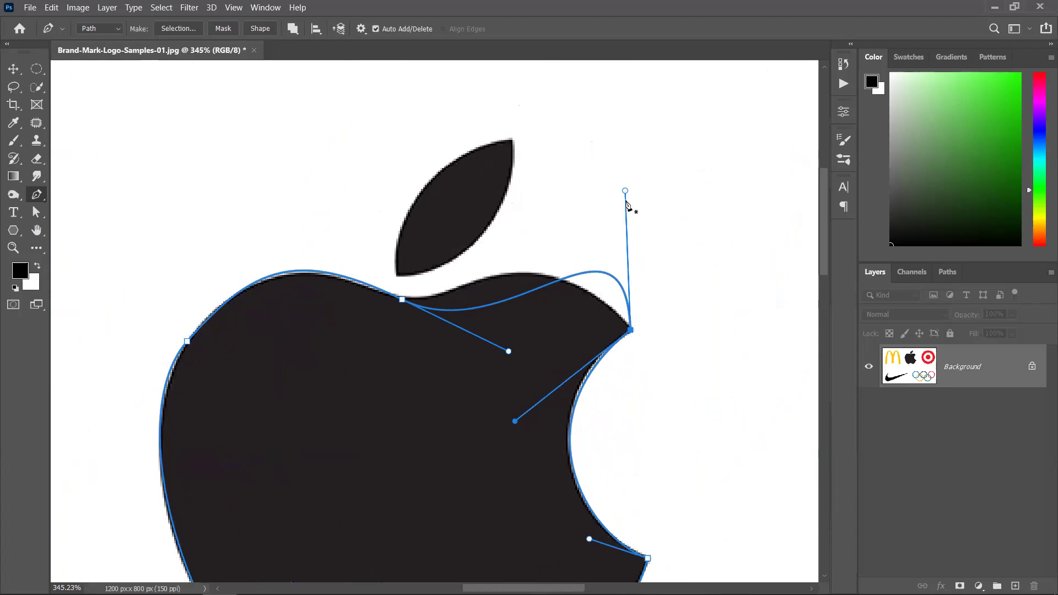
{"action": "left_click_drag", "start_coordinate": [625, 191], "coordinate": [514, 198]}
Adjust both handles of the anchor in the apple's top dip and nudge the anchor onto the outline.
{"action": "left_click_drag", "start_coordinate": [505, 350], "coordinate": [471, 313]}
{"action": "left_click_drag", "start_coordinate": [286, 281], "coordinate": [274, 274]}
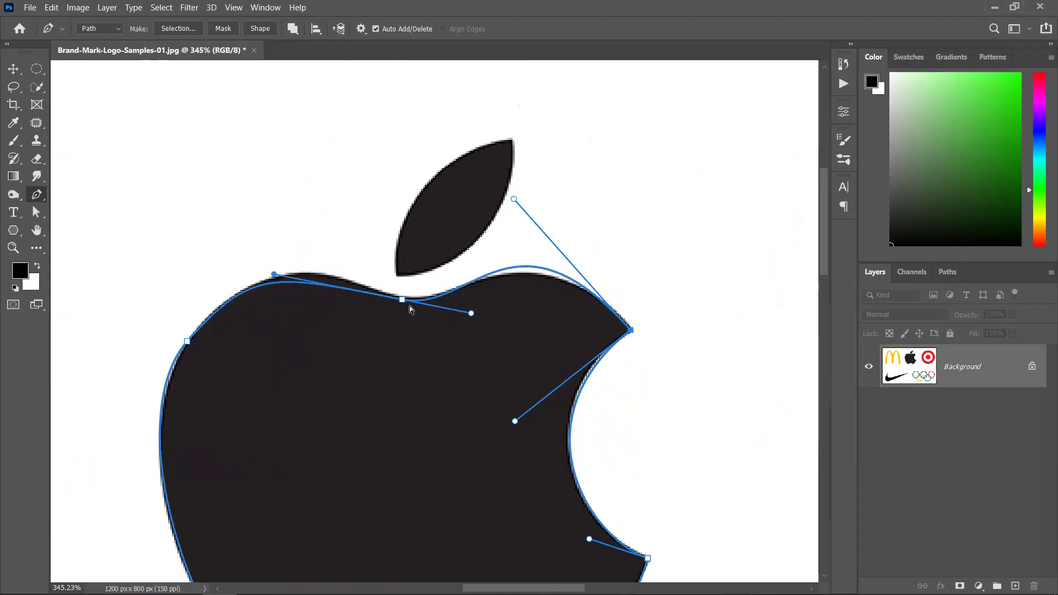
{"action": "left_click_drag", "start_coordinate": [400, 302], "coordinate": [392, 296]}
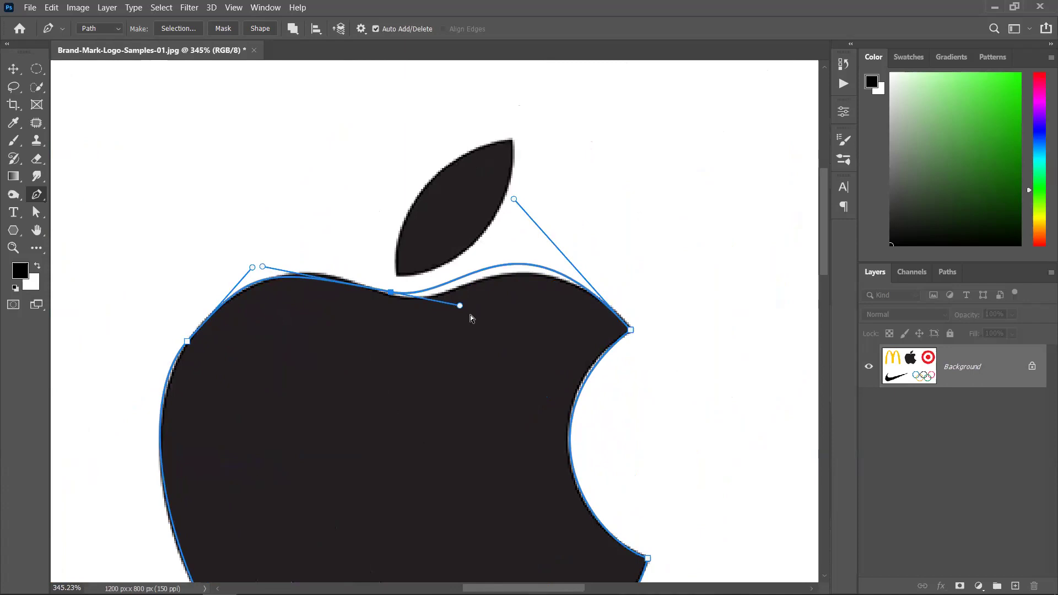
{"action": "key", "text": "ctrl+z"}
{"action": "left_click", "coordinate": [412, 299], "text": "ctrl"}
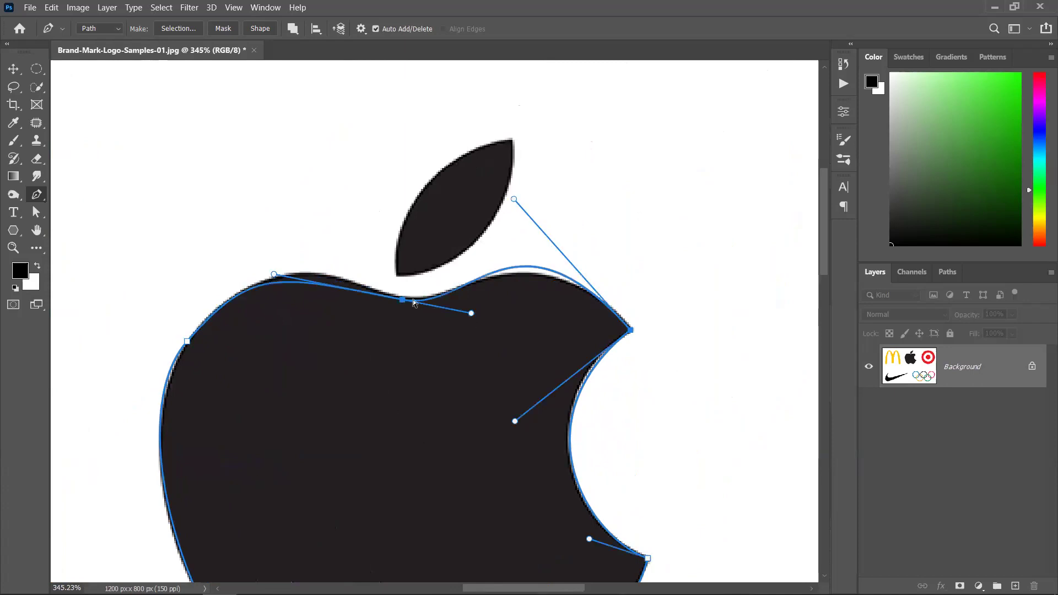
{"action": "left_click", "coordinate": [405, 298], "text": "ctrl"}
{"action": "left_click_drag", "start_coordinate": [405, 298], "coordinate": [402, 296]}
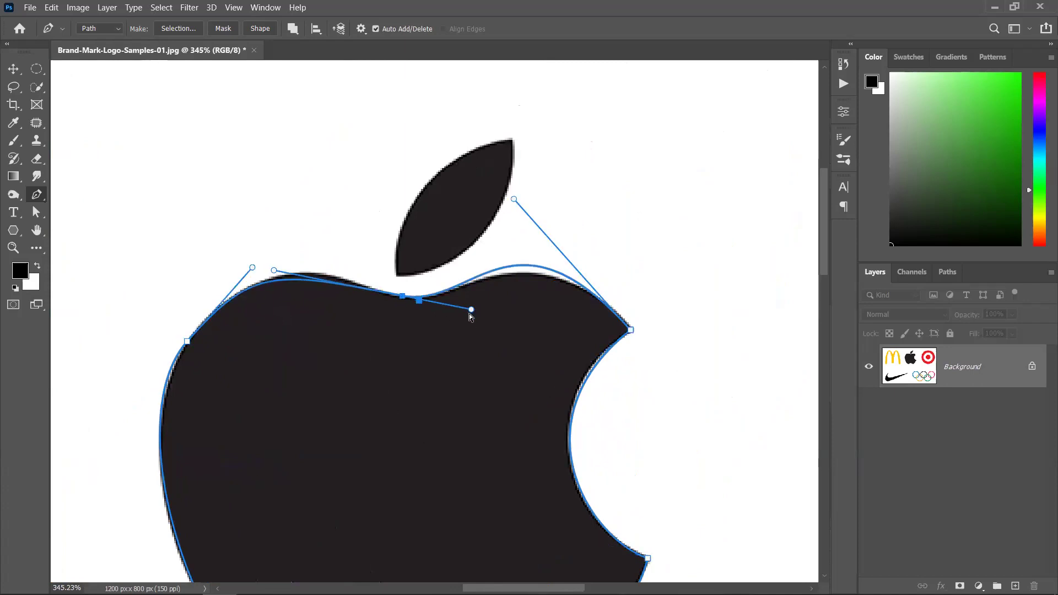
Fine-tune the top dip's anchor and handles and the bite corner's upper handle to fit both upper lobes, and deselect the path.
{"action": "left_click_drag", "start_coordinate": [514, 198], "coordinate": [530, 222]}
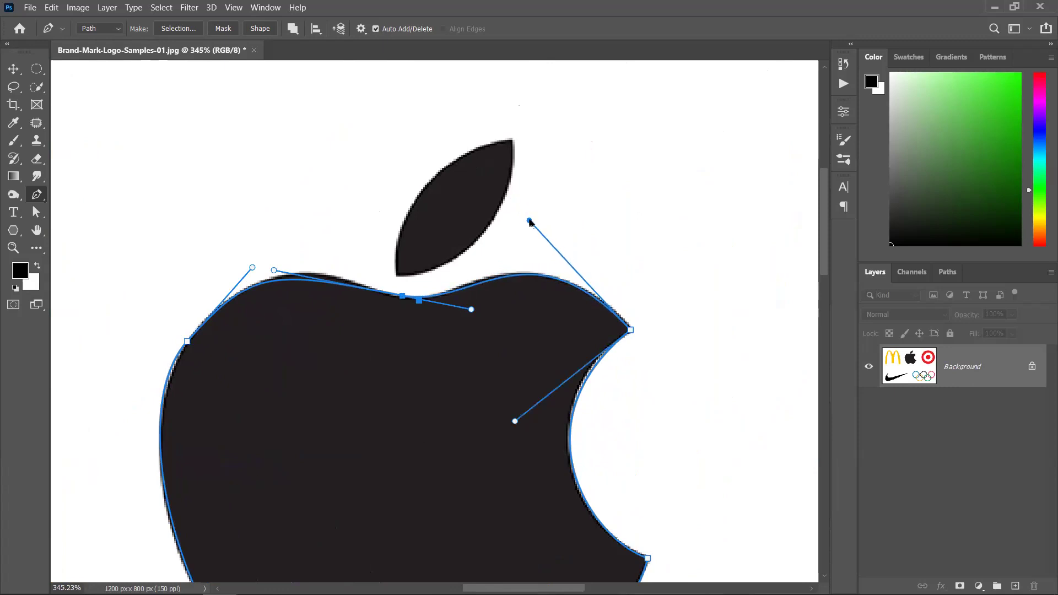
{"action": "left_click_drag", "start_coordinate": [402, 298], "coordinate": [401, 294]}
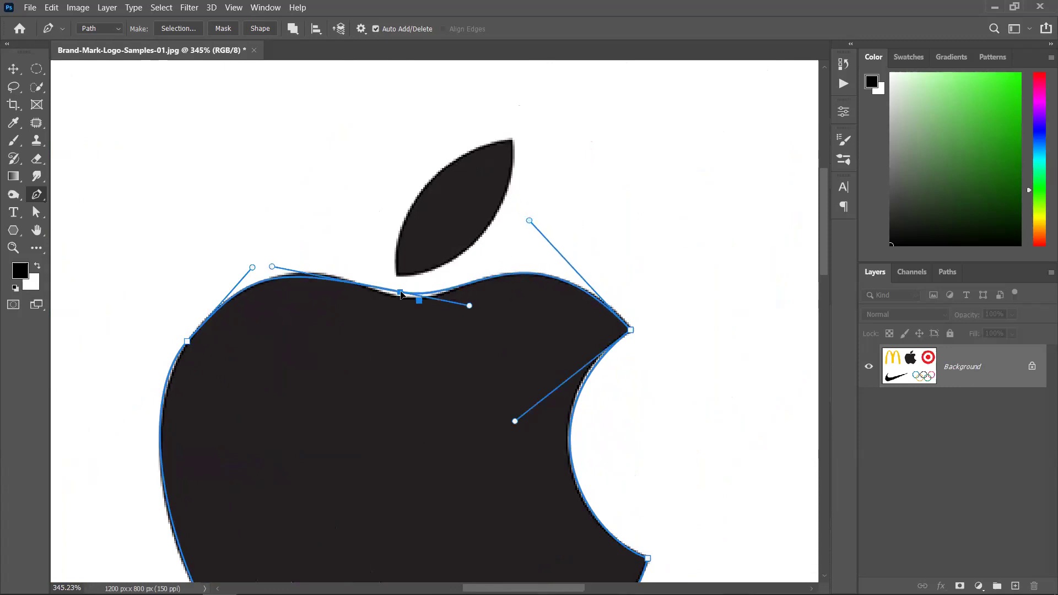
{"action": "left_click_drag", "start_coordinate": [469, 305], "coordinate": [474, 307]}
{"action": "left_click_drag", "start_coordinate": [398, 293], "coordinate": [401, 297]}
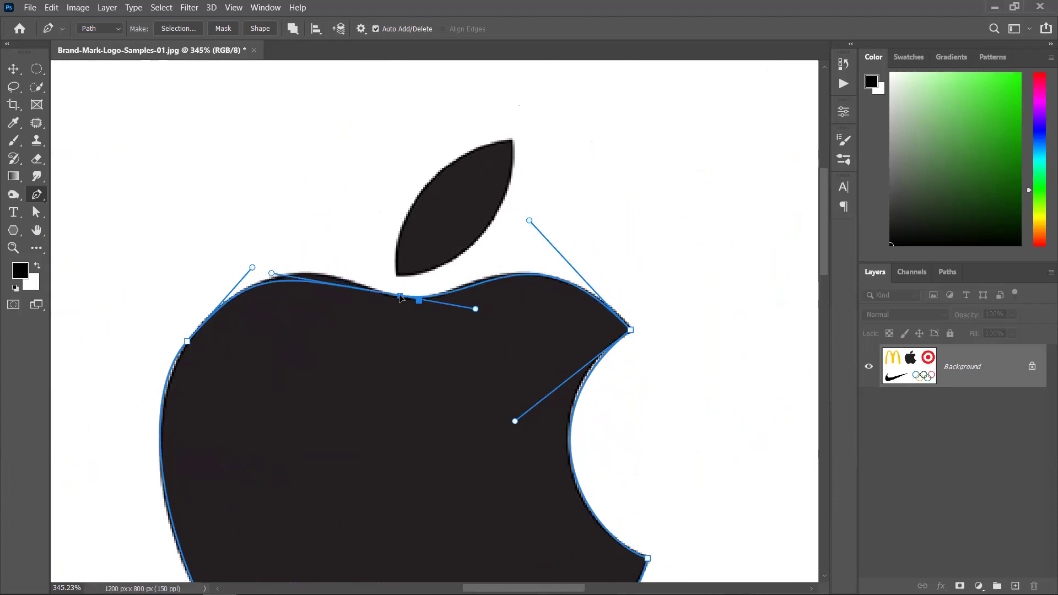
{"action": "left_click_drag", "start_coordinate": [272, 274], "coordinate": [302, 260]}
{"action": "left_click_drag", "start_coordinate": [529, 221], "coordinate": [523, 221]}
{"action": "left_click_drag", "start_coordinate": [473, 327], "coordinate": [462, 319]}
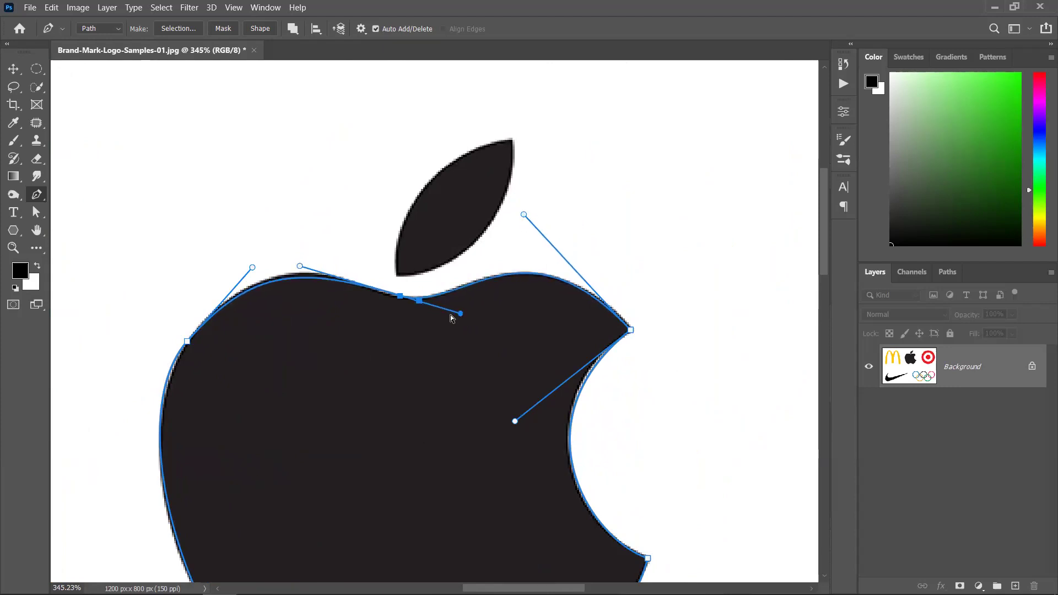
{"action": "left_click", "coordinate": [302, 263], "text": "ctrl"}
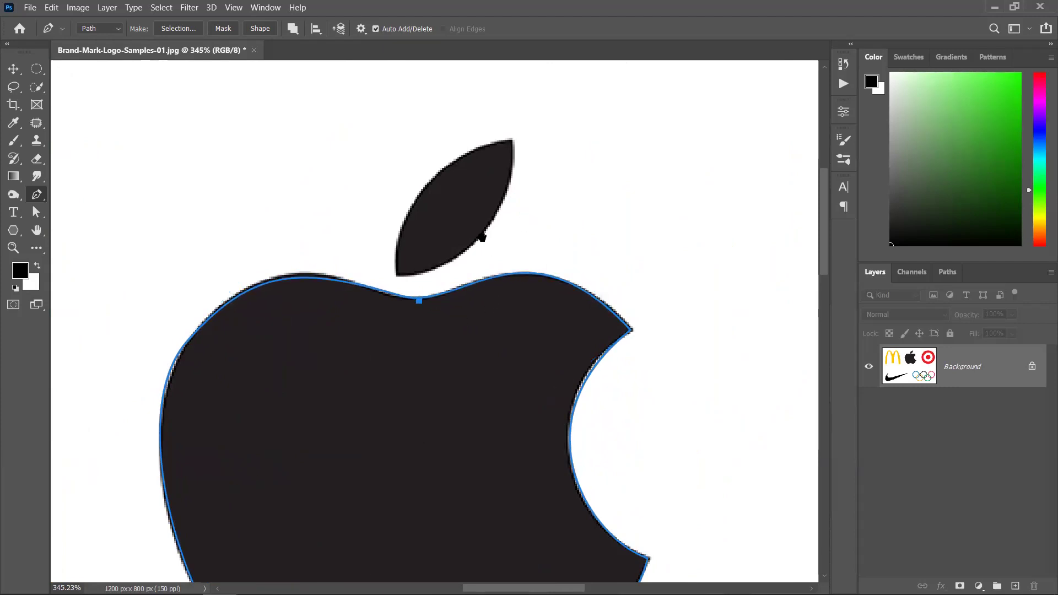
Start a path at the leaf's lower tip, curve it along the left edge to the upper tip, and turn its outgoing handle downward.
{"action": "left_click_drag", "start_coordinate": [479, 237], "coordinate": [464, 288]}
{"action": "left_click_drag", "start_coordinate": [372, 328], "coordinate": [359, 235]}
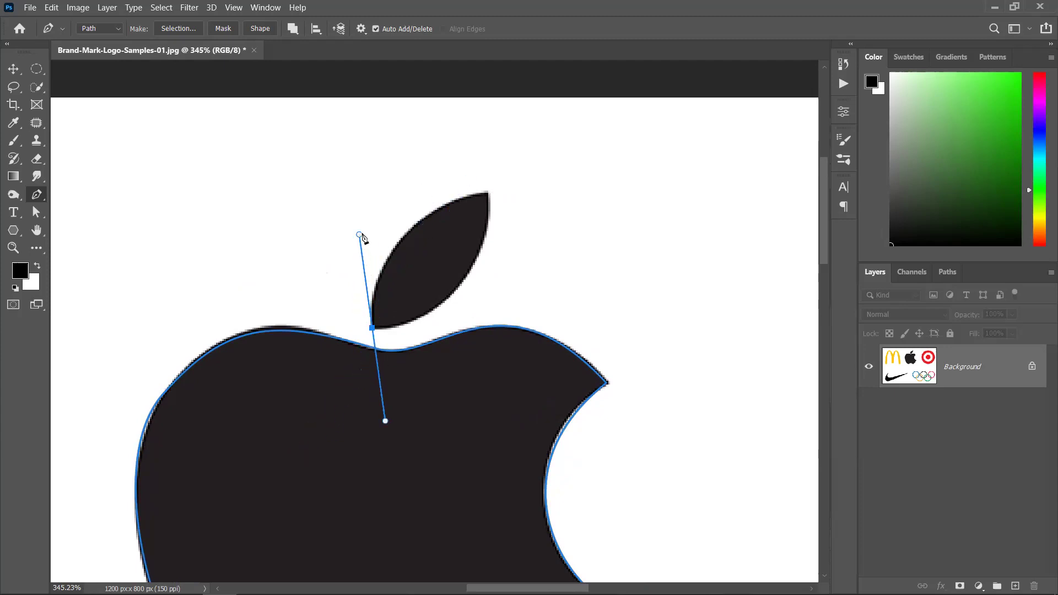
{"action": "left_click_drag", "start_coordinate": [487, 192], "coordinate": [531, 184]}
{"action": "left_click", "coordinate": [488, 191], "text": "alt"}
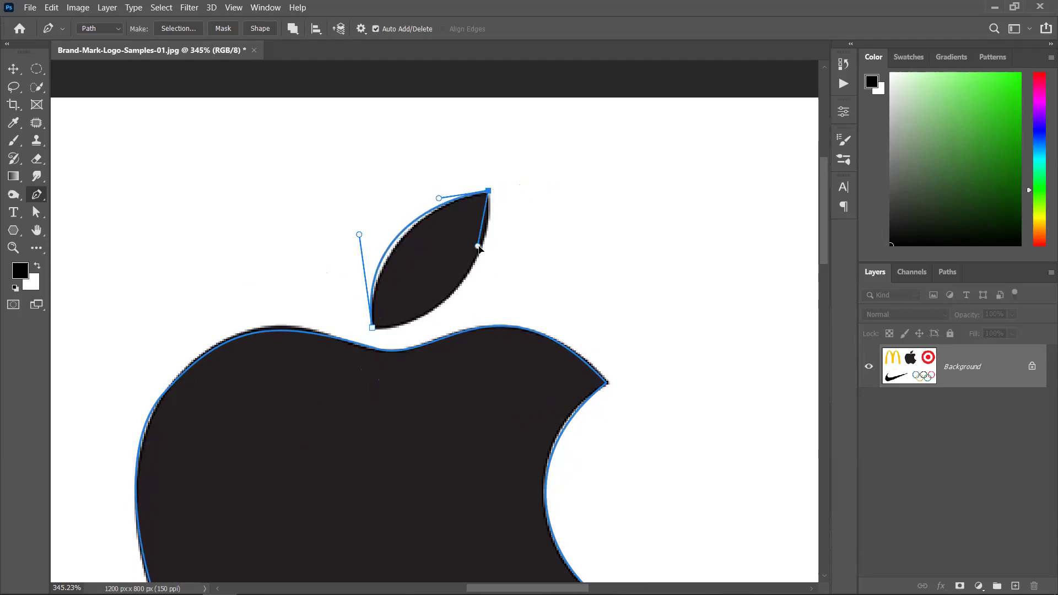
{"action": "left_click_drag", "start_coordinate": [486, 247], "coordinate": [494, 243]}
Close the leaf path at its lower tip, refit the left edge's handle, and deselect the path.
{"action": "left_click_drag", "start_coordinate": [373, 330], "coordinate": [469, 319]}
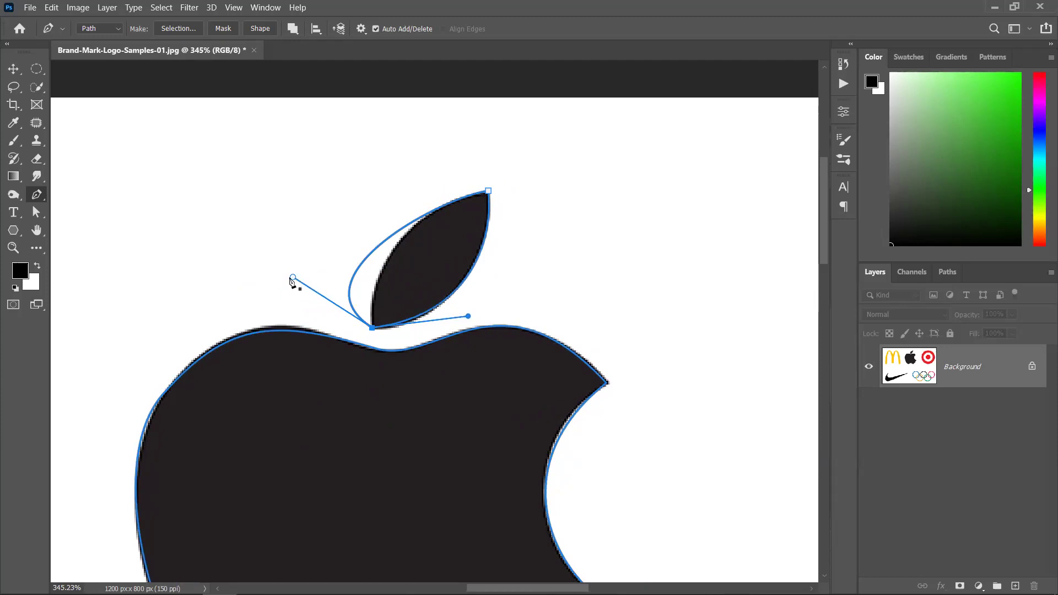
{"action": "left_click_drag", "start_coordinate": [292, 277], "coordinate": [367, 248]}
{"action": "left_click", "coordinate": [630, 284], "text": "ctrl"}
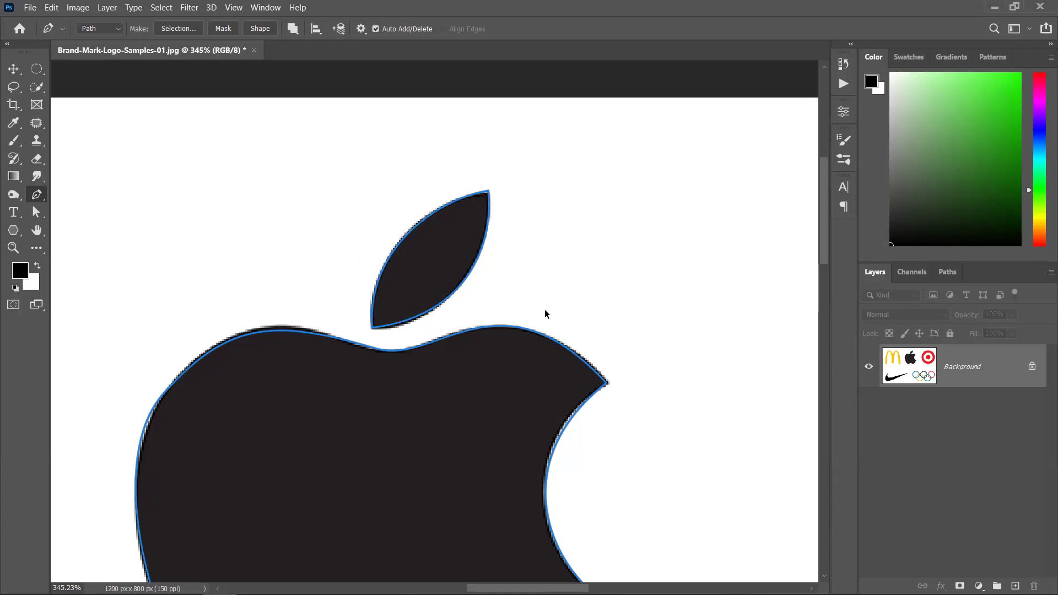
Check the finished apple and leaf paths against the logo and convert them into a shape layer with the Pen tool.
{"action": "scroll", "coordinate": [544, 314], "scroll_direction": "down", "scroll_amount": 4}
{"action": "scroll", "coordinate": [606, 307], "scroll_direction": "down", "scroll_amount": 4}
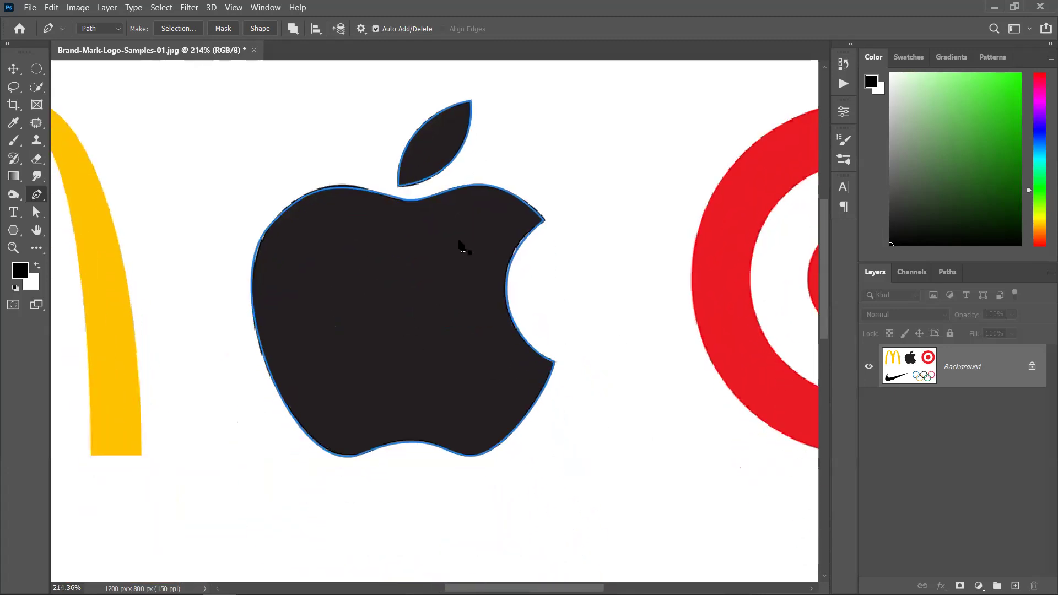
{"action": "scroll", "coordinate": [432, 293], "scroll_direction": "up", "scroll_amount": 3}
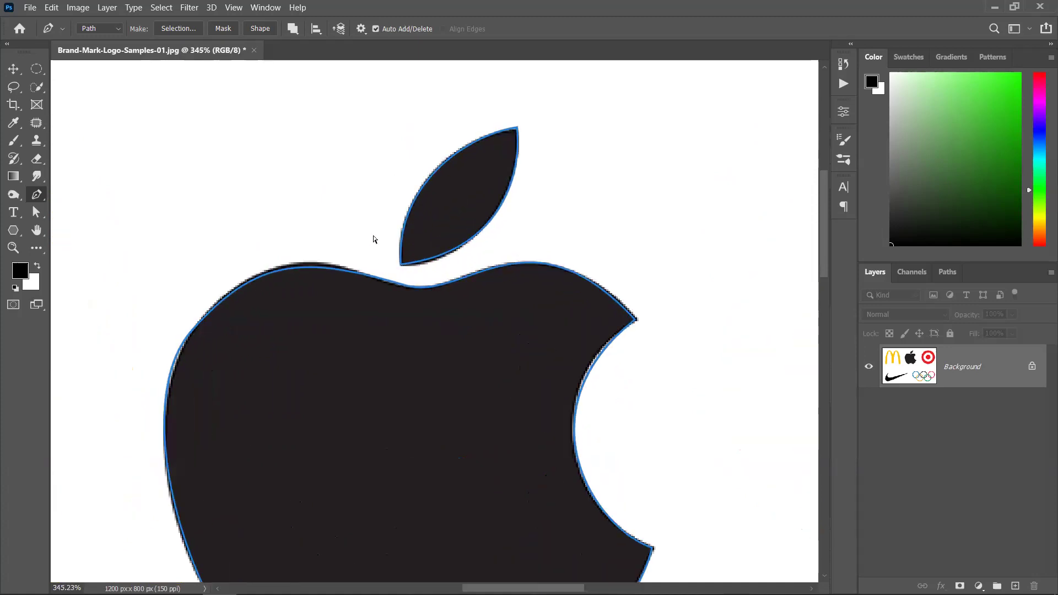
{"action": "scroll", "coordinate": [387, 216], "scroll_direction": "down", "scroll_amount": 4}
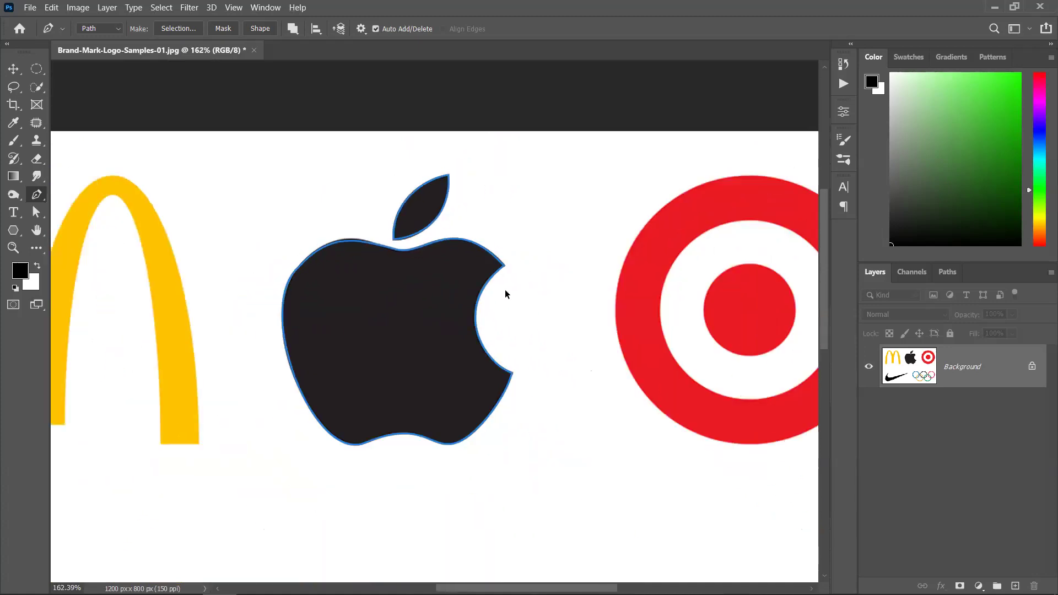
{"action": "scroll", "coordinate": [522, 325], "scroll_direction": "down", "scroll_amount": 2}
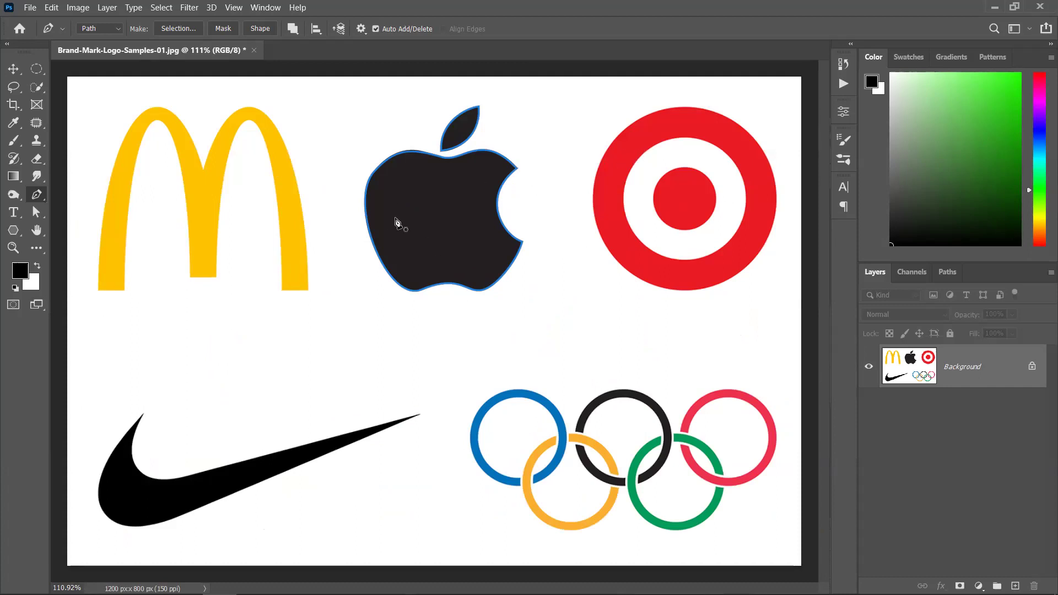
{"action": "key", "text": "v"}
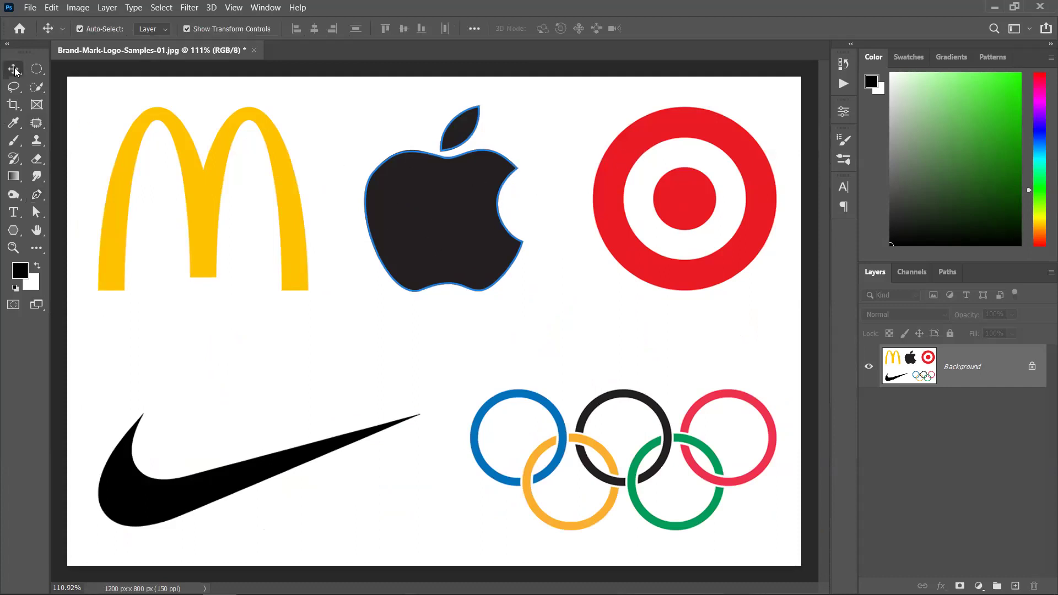
{"action": "left_click", "coordinate": [37, 194]}
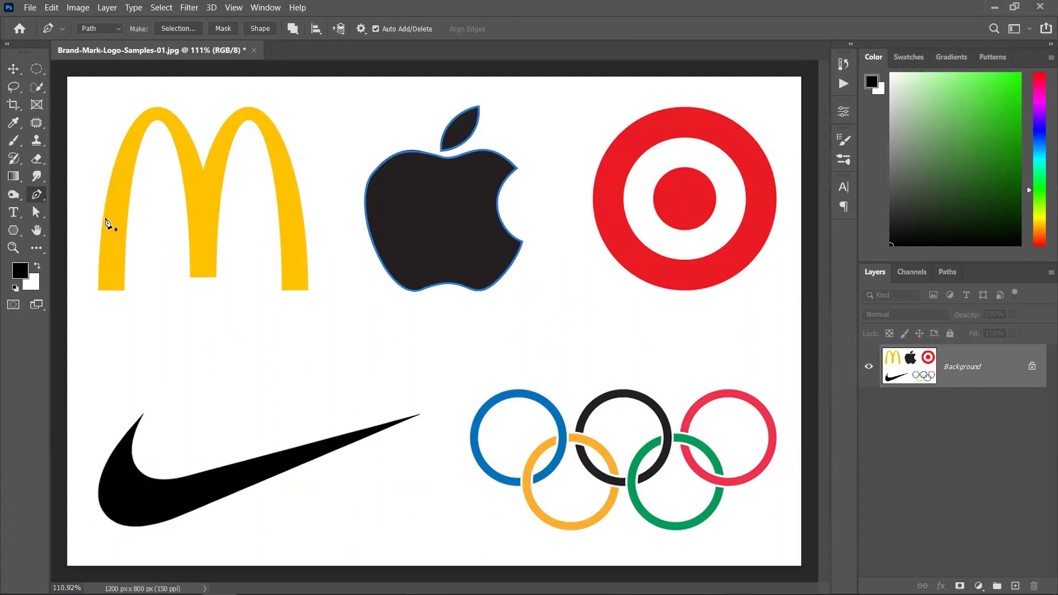
{"action": "left_click", "coordinate": [257, 33]}
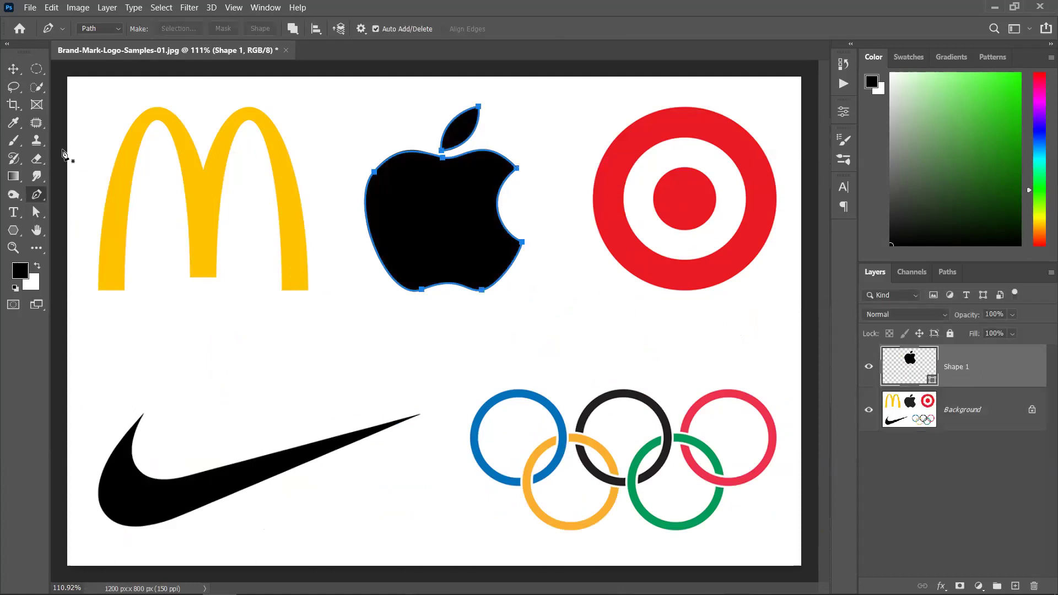
Switch to the Ellipse tool and set it to no fill with a red stroke about 35 px wide.
{"action": "right_click", "coordinate": [12, 232]}
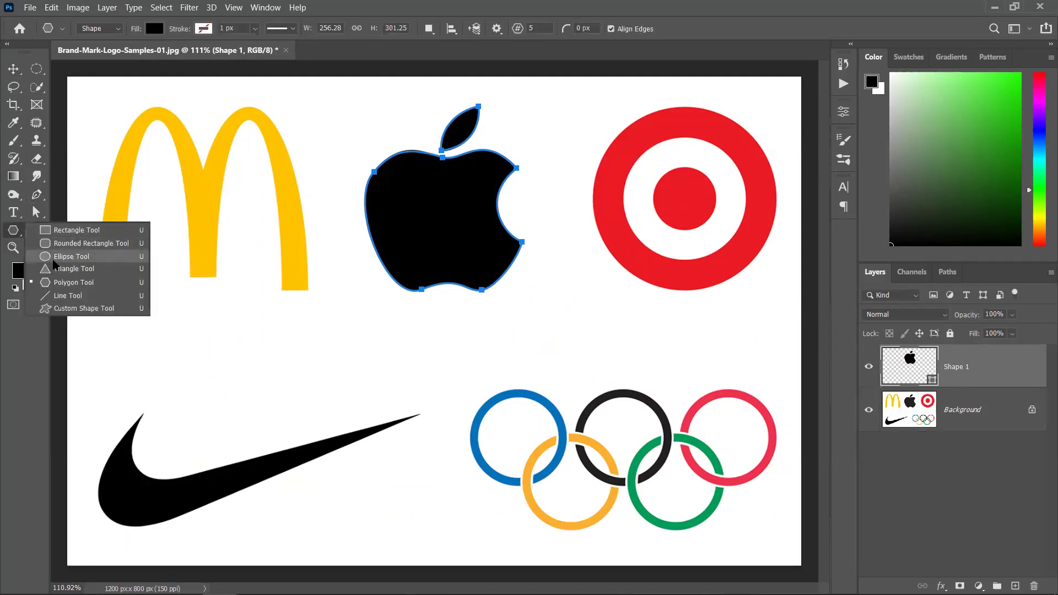
{"action": "left_click", "coordinate": [61, 283]}
{"action": "key", "text": "shift+u"}
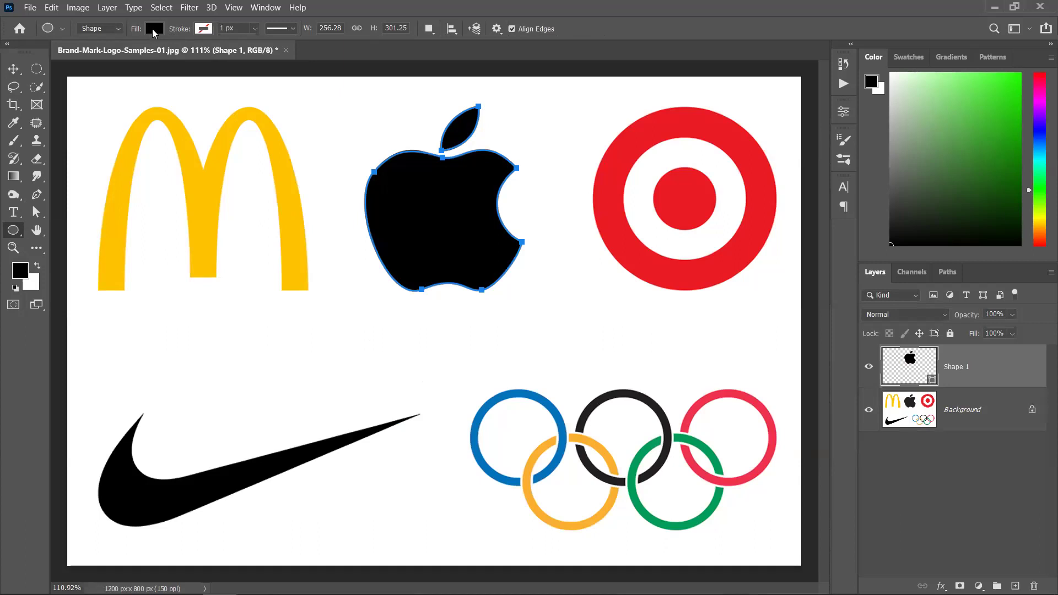
{"action": "left_click", "coordinate": [154, 28]}
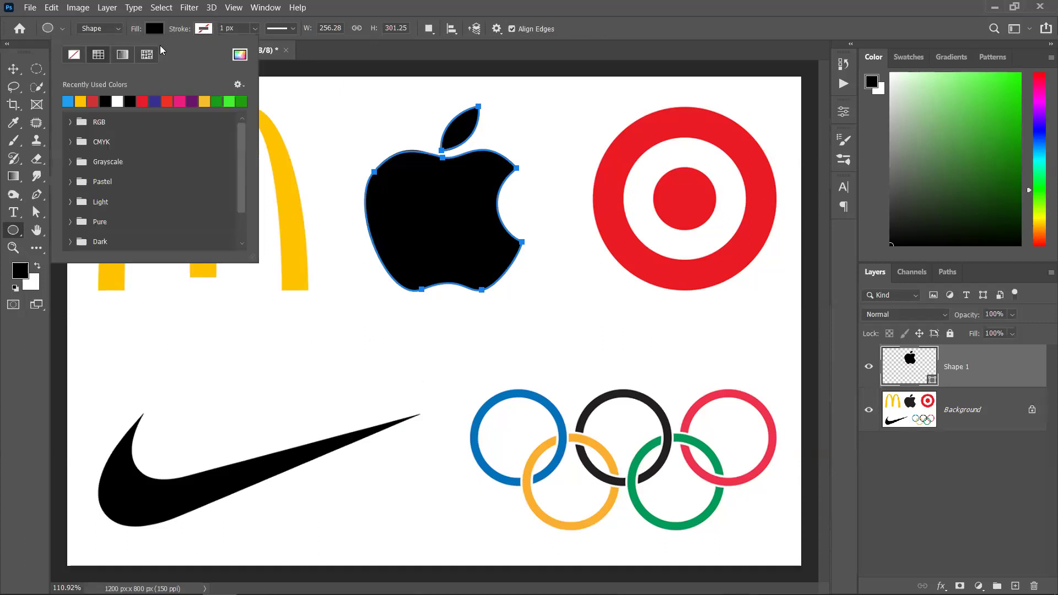
{"action": "left_click", "coordinate": [72, 56]}
{"action": "left_click", "coordinate": [203, 30]}
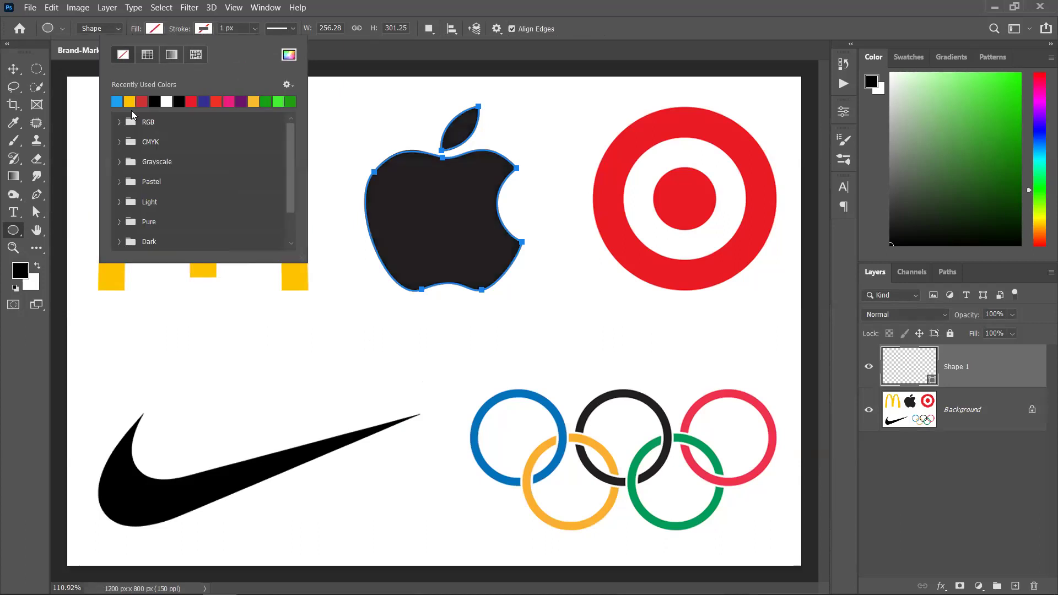
{"action": "left_click", "coordinate": [193, 101]}
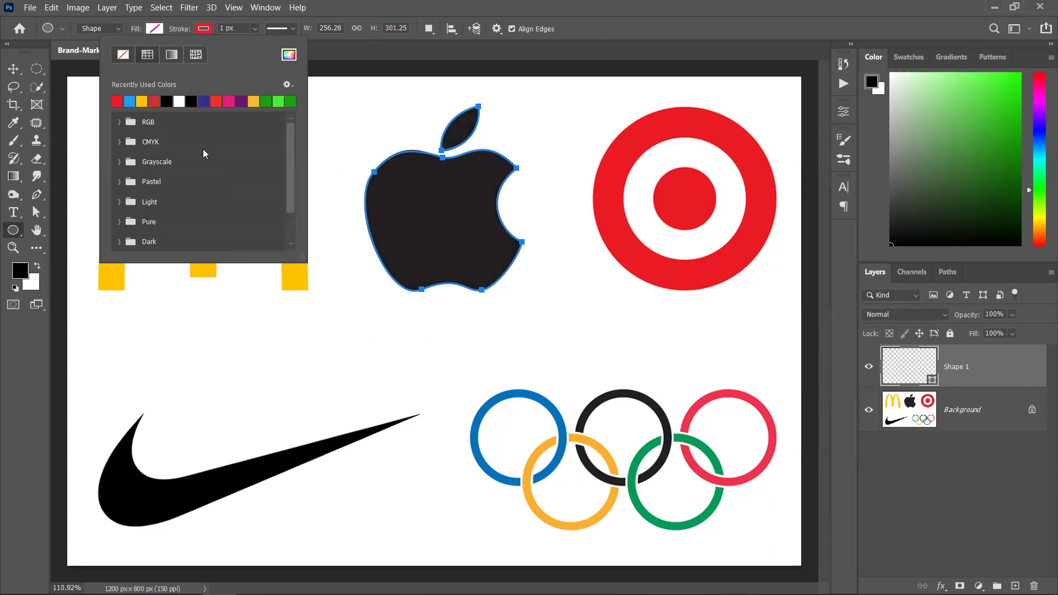
{"action": "left_click", "coordinate": [291, 30]}
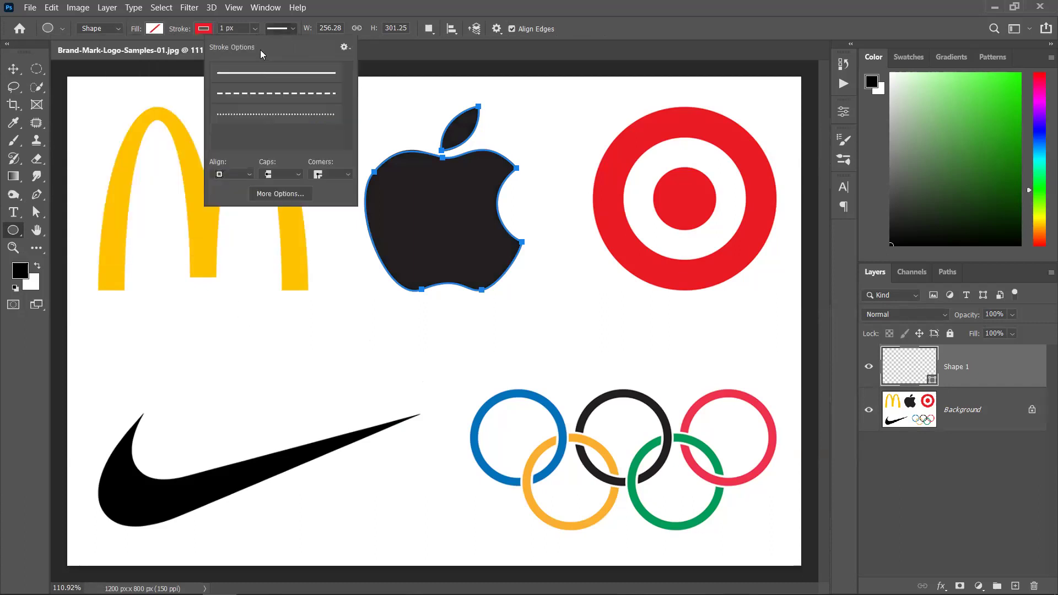
{"action": "left_click", "coordinate": [255, 29]}
{"action": "left_click_drag", "start_coordinate": [259, 45], "coordinate": [278, 47]}
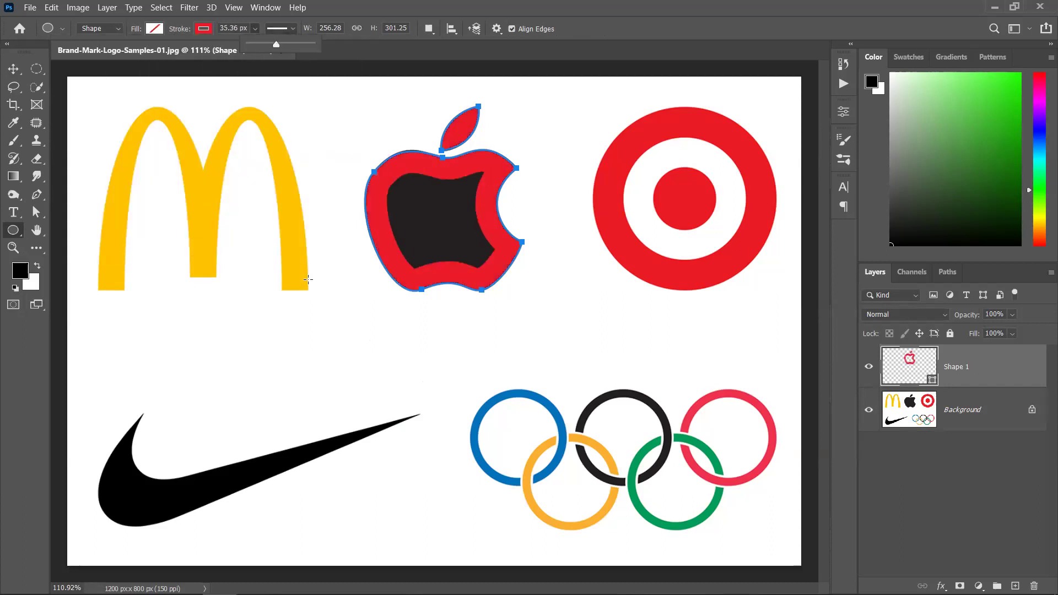
Draw a circle about 226 px across above the swoosh logo and set its stroke width to about 12 px.
{"action": "left_click", "coordinate": [315, 349]}
{"action": "mouse_move", "coordinate": [275, 383]}
{"action": "left_mouse_down"}
{"action": "mouse_move", "coordinate": [363, 471]}
{"action": "mouse_move", "coordinate": [347, 474]}
{"action": "left_mouse_up"}
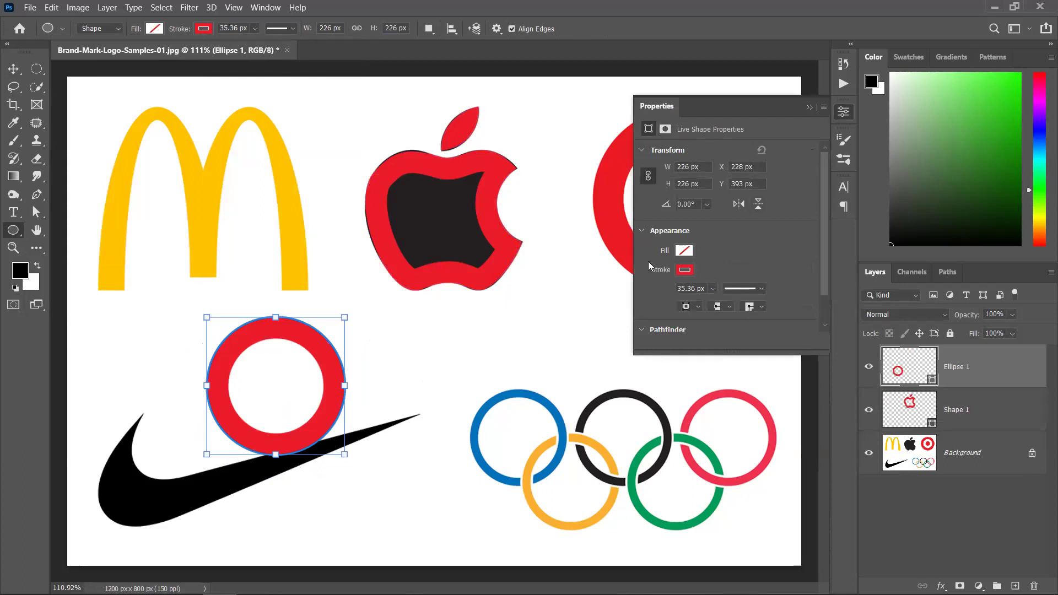
{"action": "left_click", "coordinate": [713, 288]}
{"action": "left_click_drag", "start_coordinate": [693, 302], "coordinate": [709, 304]}
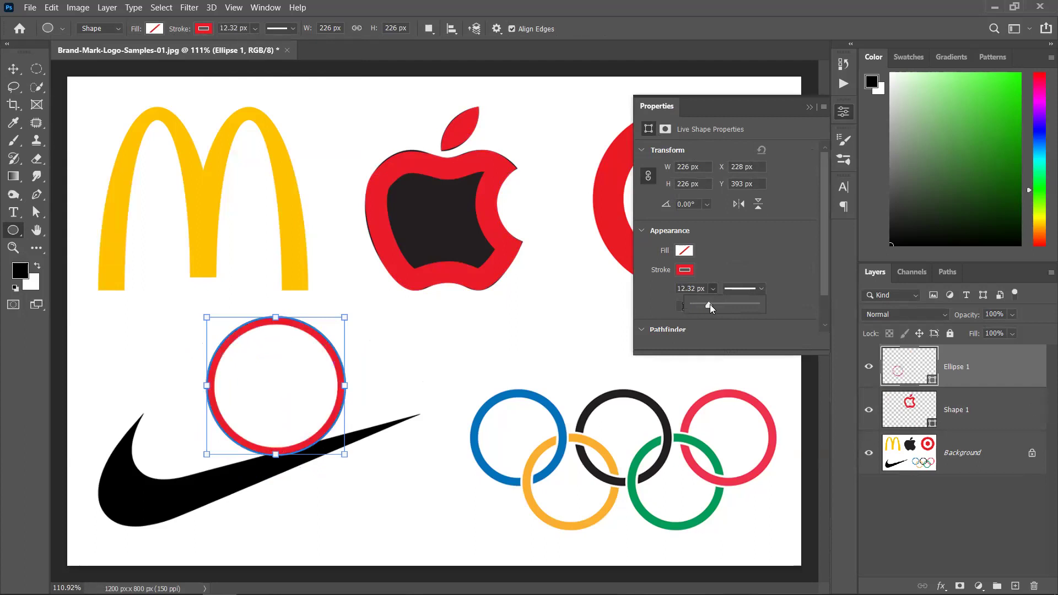
{"action": "left_click", "coordinate": [810, 108]}
Move the red ring toward the Olympic rings and scale it down to about 76%.
{"action": "key", "text": "v"}
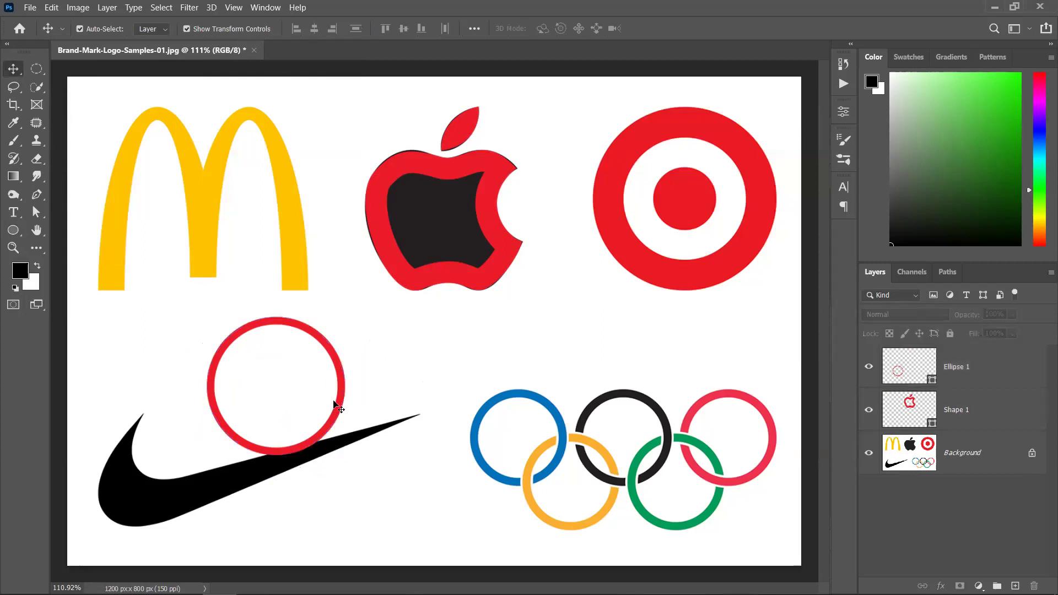
{"action": "left_click_drag", "start_coordinate": [345, 406], "coordinate": [435, 410]}
{"action": "left_click_drag", "start_coordinate": [434, 321], "coordinate": [425, 346]}
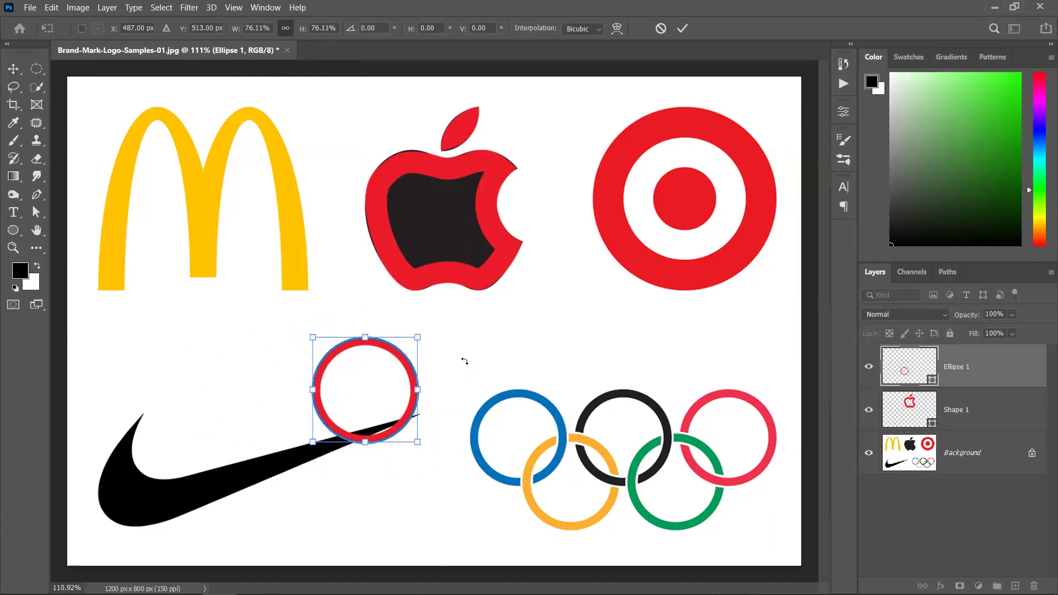
{"action": "key", "text": "Return"}
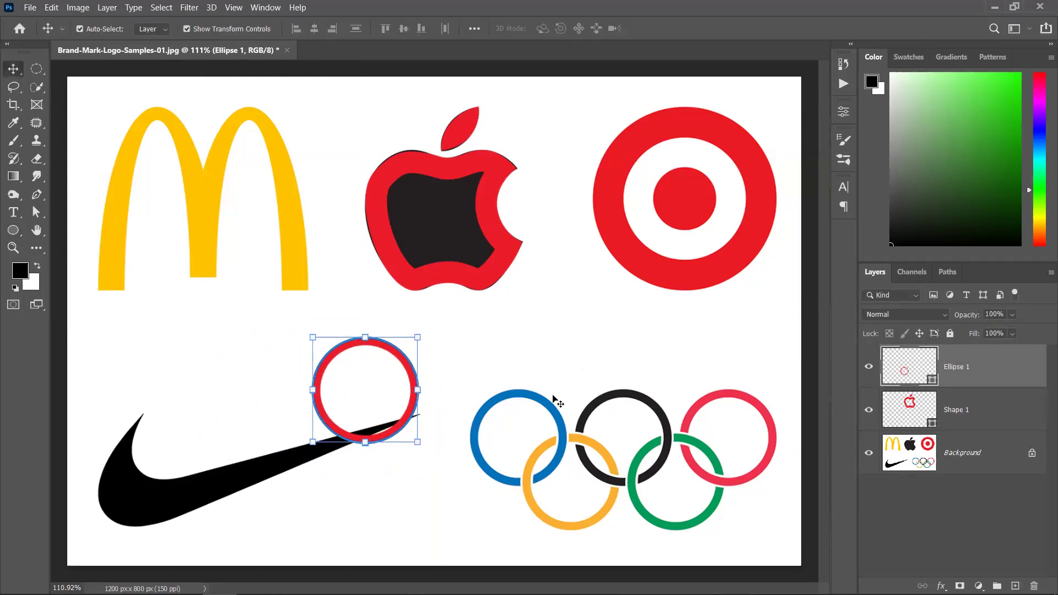
{"action": "left_click", "coordinate": [534, 365]}
Add a white outside Stroke effect, 25 px in size, to the red ring's layer.
{"action": "left_click", "coordinate": [1017, 348]}
{"action": "double_click", "coordinate": [980, 381]}
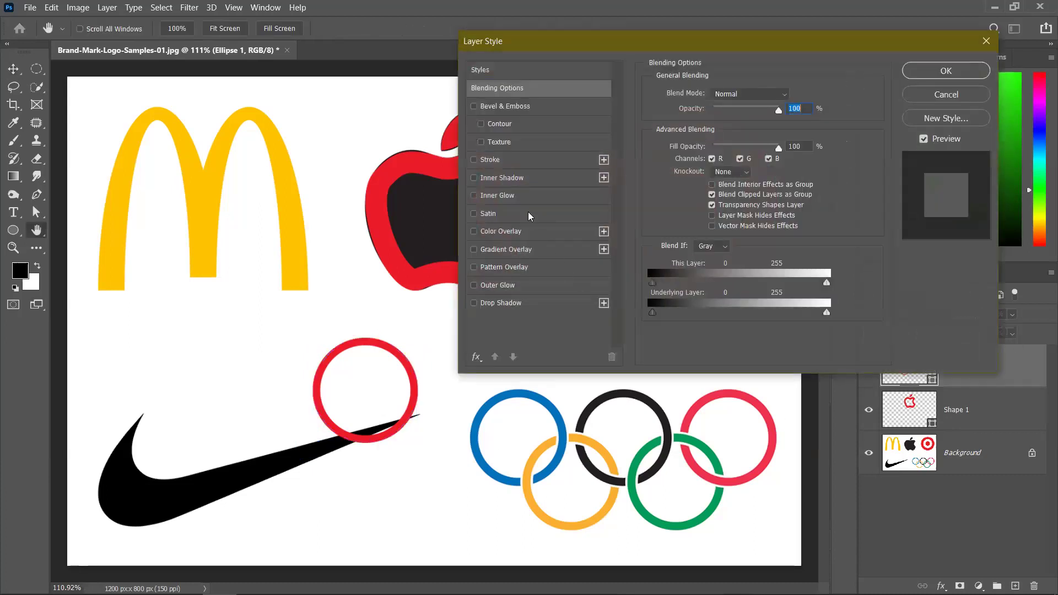
{"action": "left_click", "coordinate": [489, 159]}
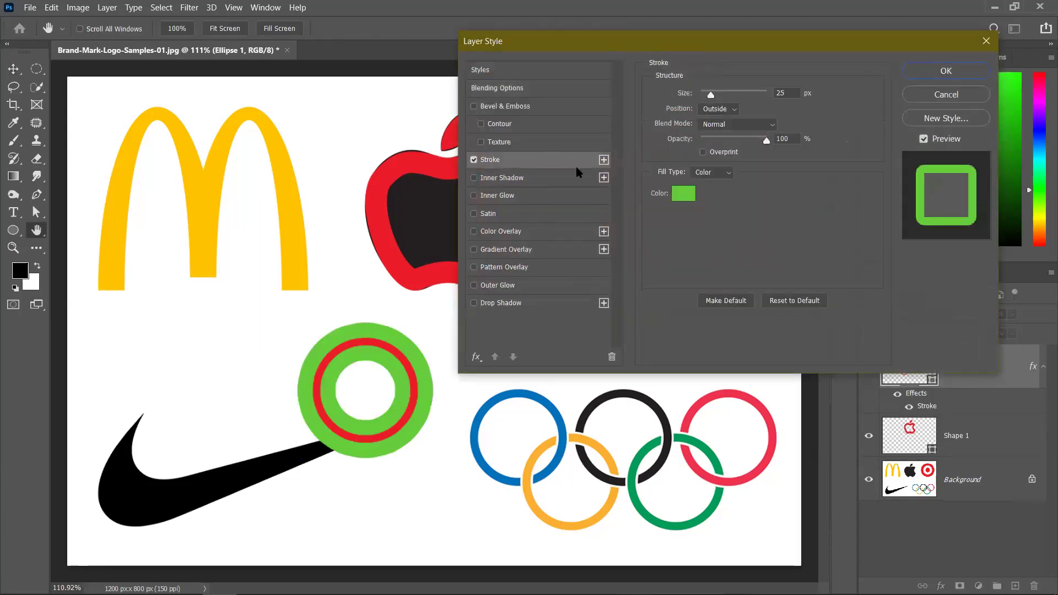
{"action": "left_click", "coordinate": [684, 193]}
{"action": "left_click_drag", "start_coordinate": [380, 146], "coordinate": [309, 104]}
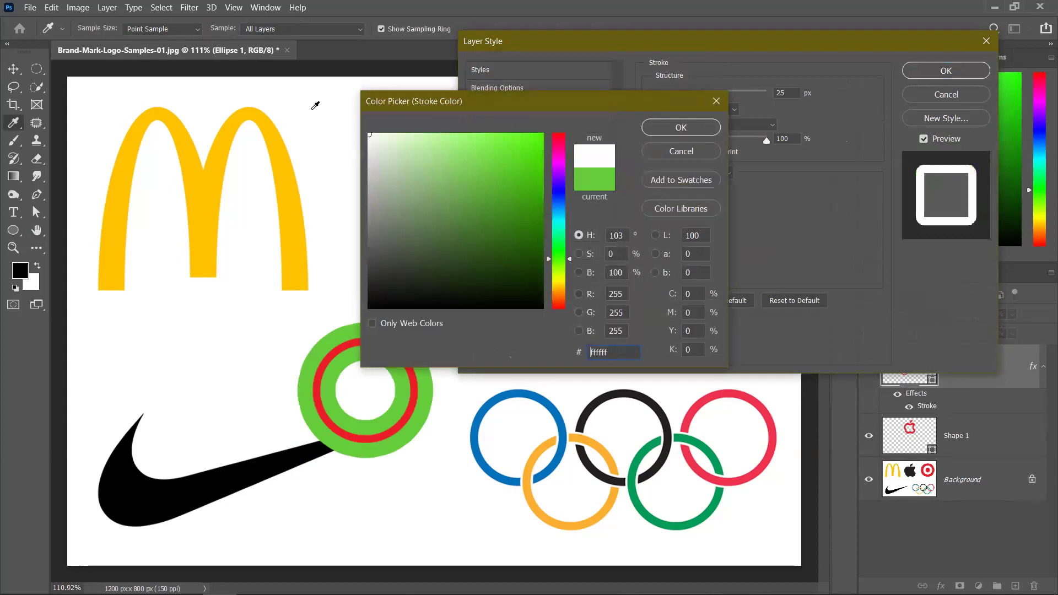
{"action": "left_click", "coordinate": [663, 128]}
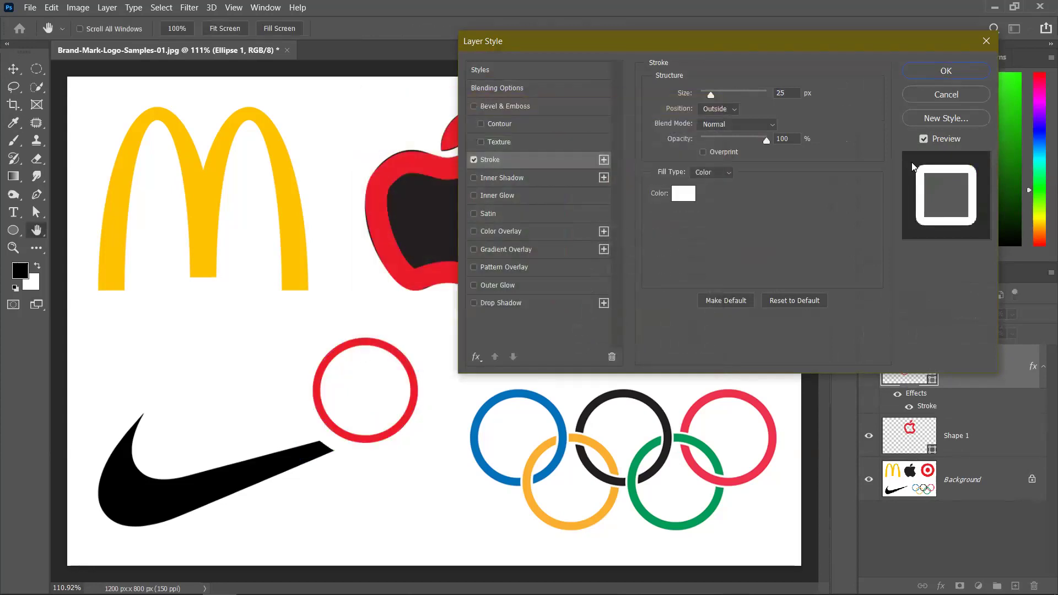
{"action": "left_click", "coordinate": [926, 77]}
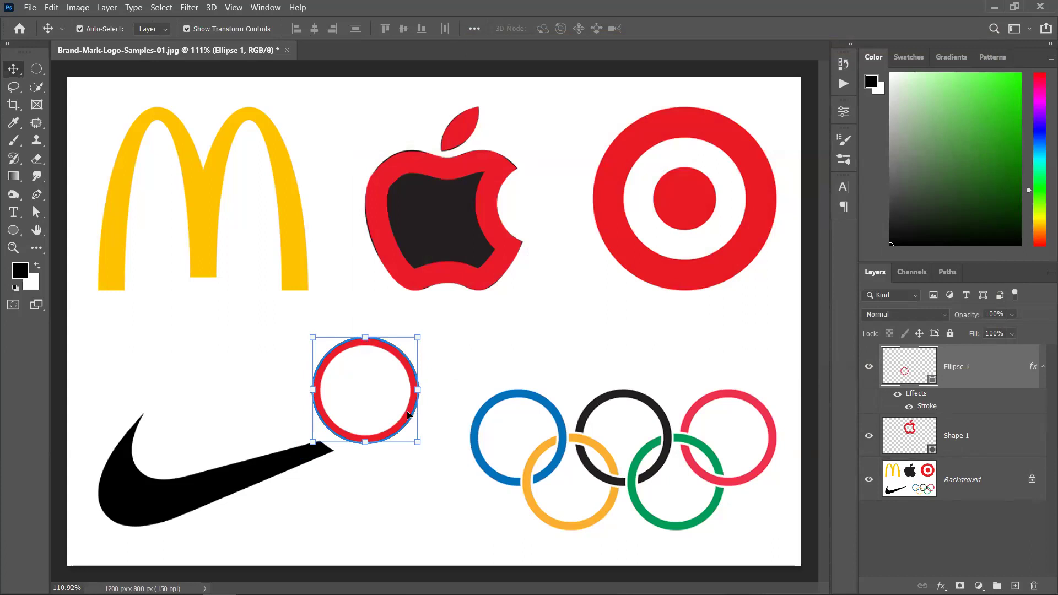
Duplicate the red ring so it overlaps the original and set the copy's Stroke effect size to 7 px.
{"action": "left_click_drag", "start_coordinate": [406, 423], "coordinate": [475, 449]}
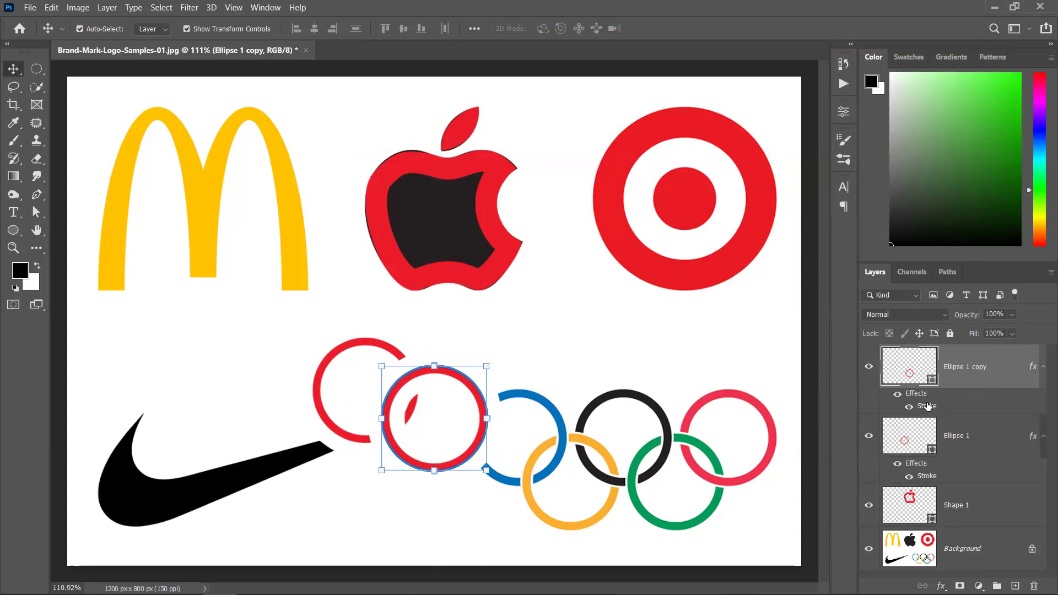
{"action": "double_click", "coordinate": [882, 407]}
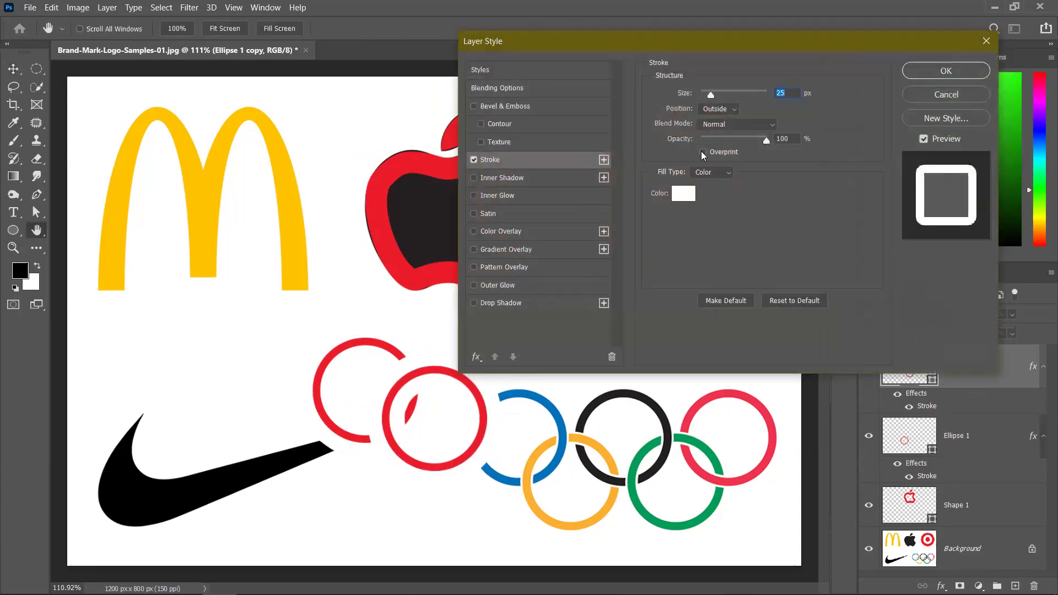
{"action": "left_click_drag", "start_coordinate": [707, 97], "coordinate": [706, 96]}
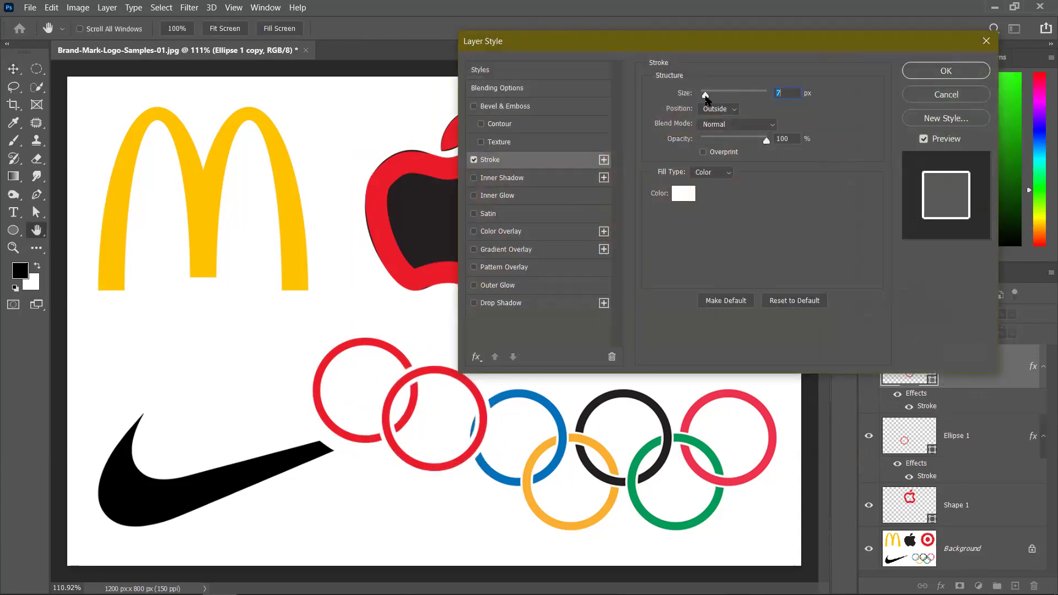
{"action": "left_click", "coordinate": [957, 74]}
{"action": "left_click", "coordinate": [573, 406]}
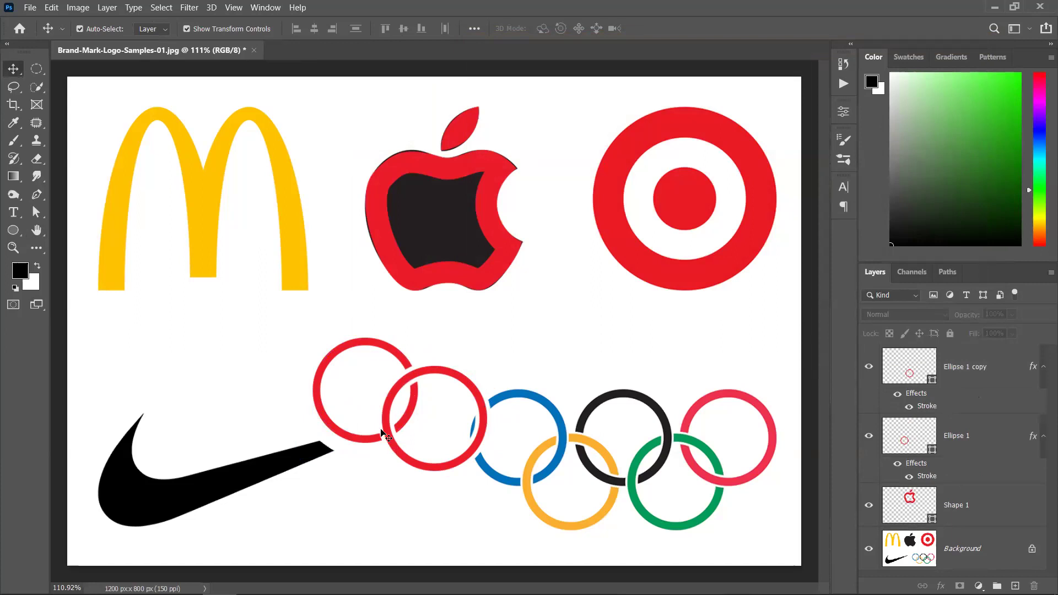
Move the ring copy below the original ring and delete both rings.
{"action": "left_click_drag", "start_coordinate": [471, 383], "coordinate": [387, 459]}
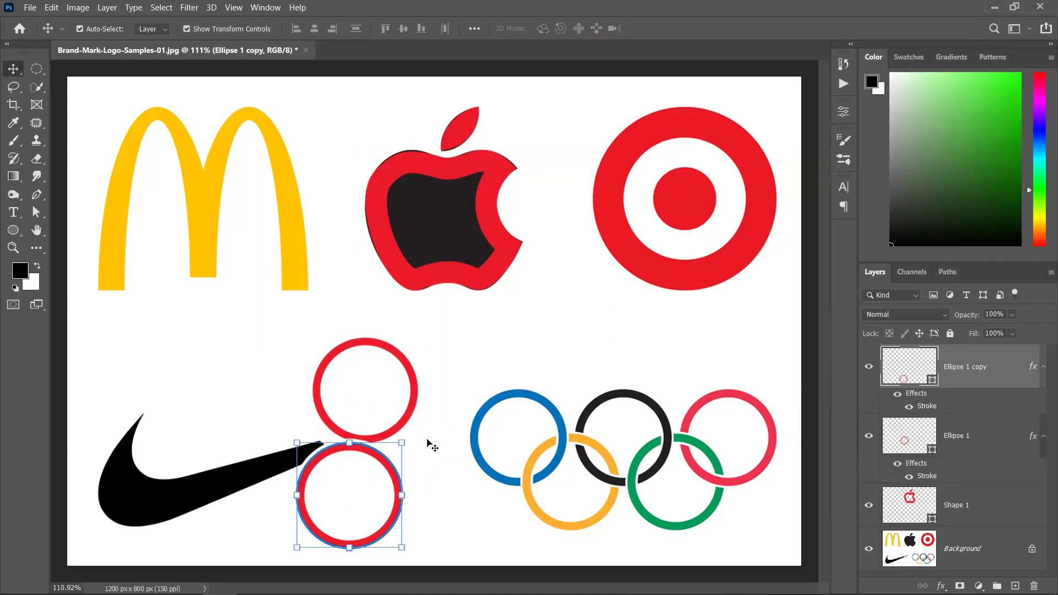
{"action": "key", "text": "Delete"}
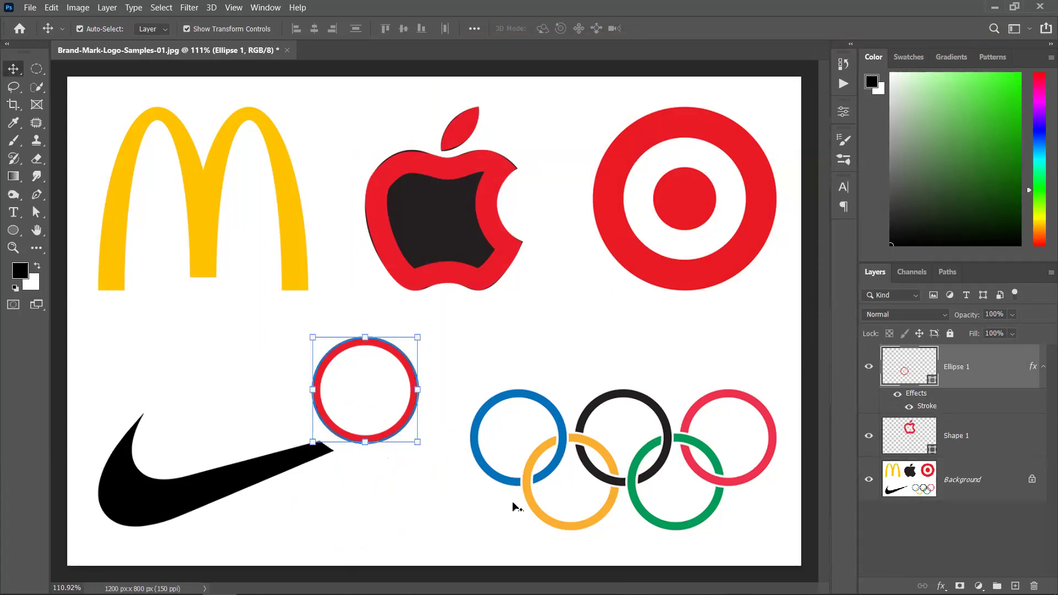
{"action": "key", "text": "Delete"}
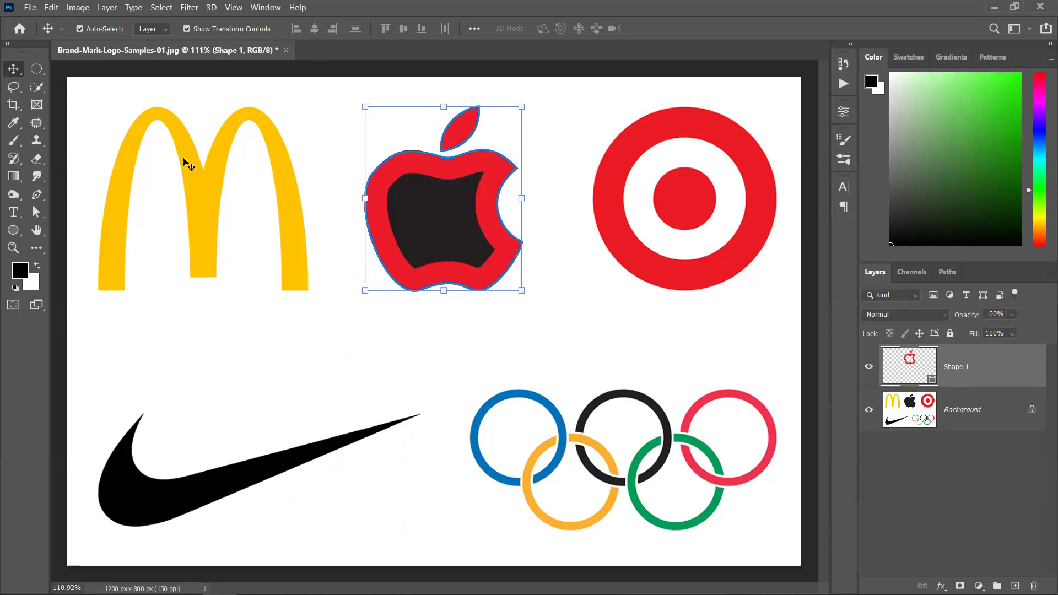
Undo the ring edits, the red stroke settings and the shape conversion, back to the unconverted apple and leaf paths.
{"action": "key", "text": "ctrl+z"}
{"action": "key", "text": "ctrl+z"}
{"action": "key", "text": "ctrl+z"}
{"action": "key", "text": "ctrl+z"}
{"action": "key", "text": "ctrl+z"}
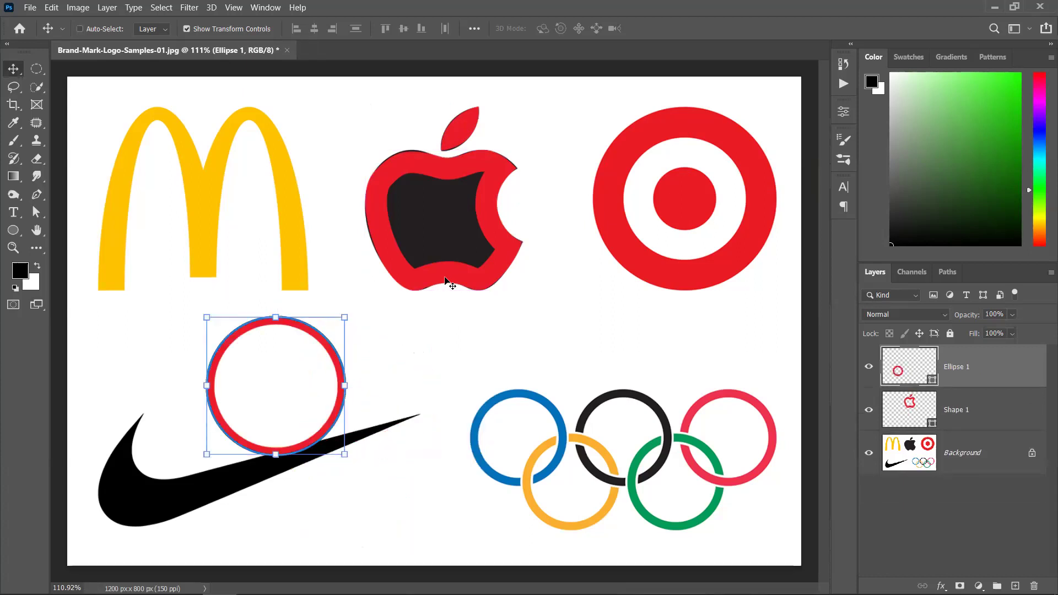
{"action": "key", "text": "ctrl+z"}
{"action": "key", "text": "ctrl+z"}
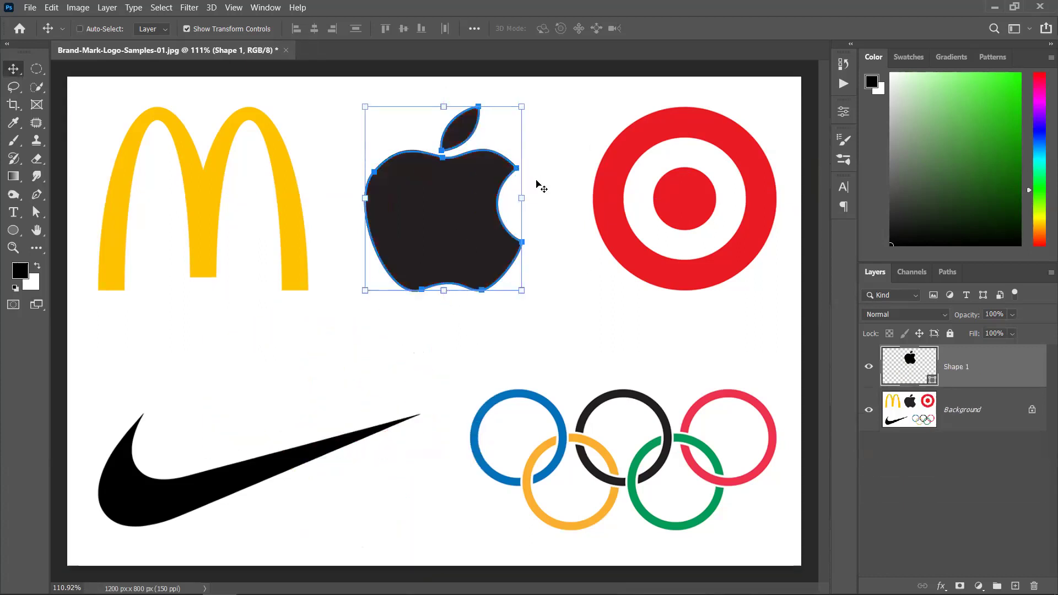
{"action": "key", "text": "ctrl+z"}
{"action": "key", "text": "ctrl+z"}
{"action": "key", "text": "ctrl+z"}
{"action": "key", "text": "ctrl+z"}
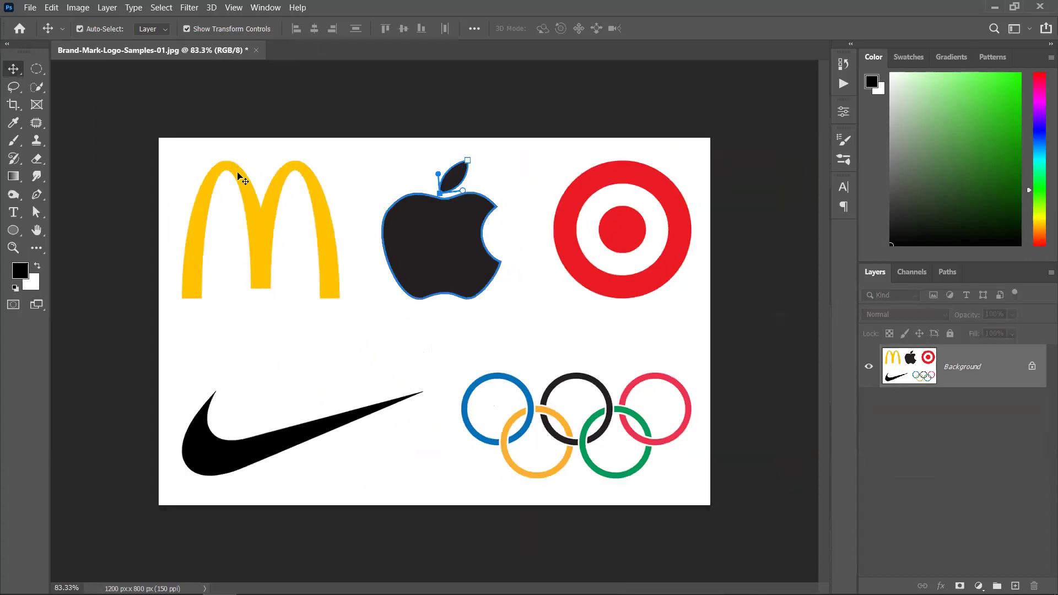
Close Brand-Mark-Logo-Samples-01.jpg and open the recent file maxresdefault.jpg.
{"action": "left_click", "coordinate": [257, 50]}
{"action": "left_click", "coordinate": [549, 236]}
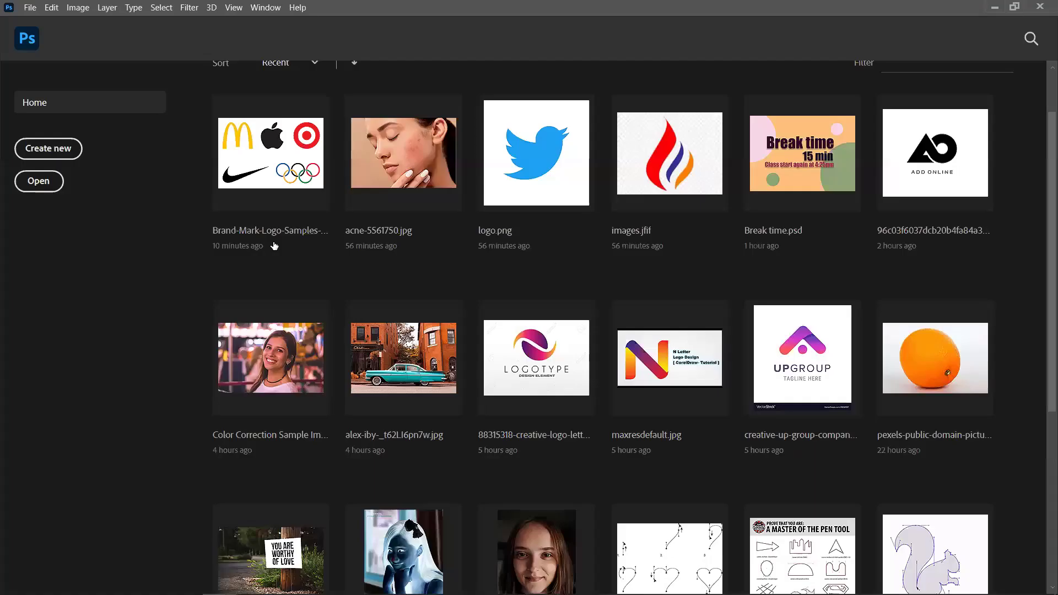
{"action": "left_click", "coordinate": [658, 368]}
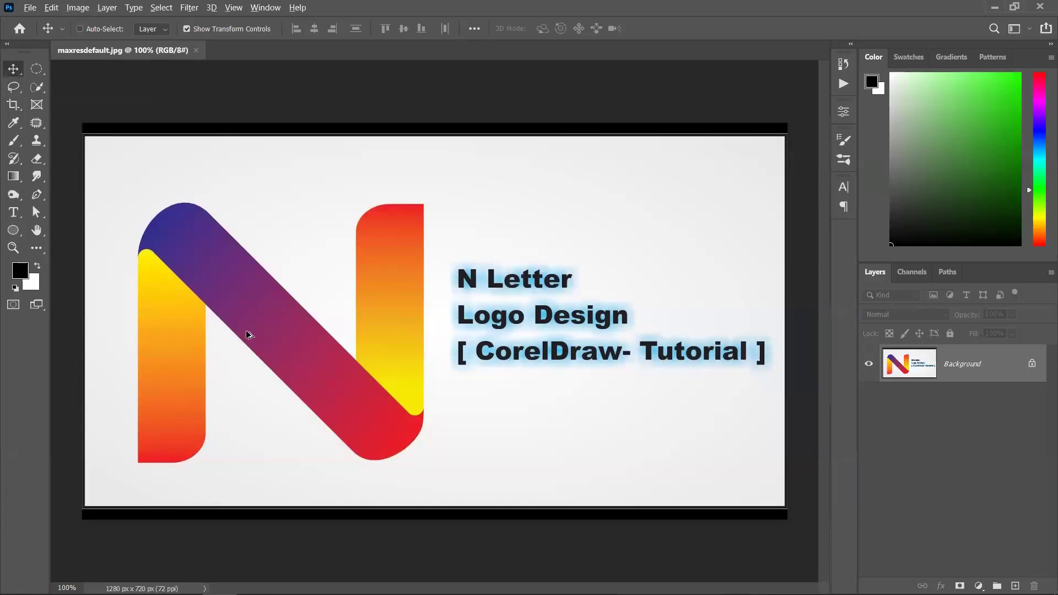
Trace the N's left stem with the Pen tool as a closed path, overlapping the diagonal and curving around the rounded lower corner.
{"action": "scroll", "coordinate": [247, 331], "scroll_direction": "down", "scroll_amount": 1}
{"action": "scroll", "coordinate": [226, 347], "scroll_direction": "up", "scroll_amount": 2}
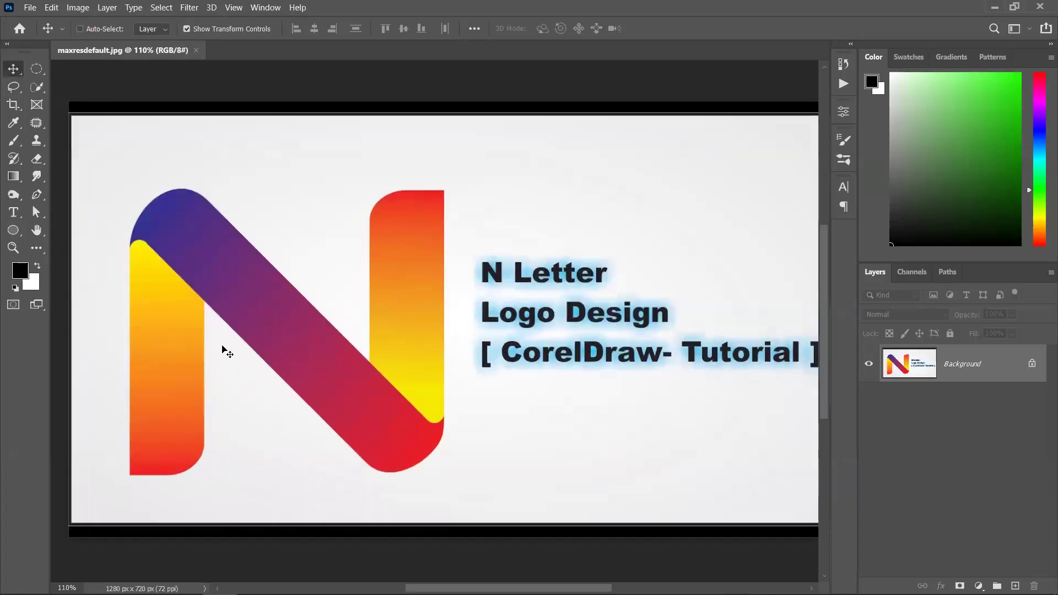
{"action": "scroll", "coordinate": [377, 326], "scroll_direction": "down", "scroll_amount": 1}
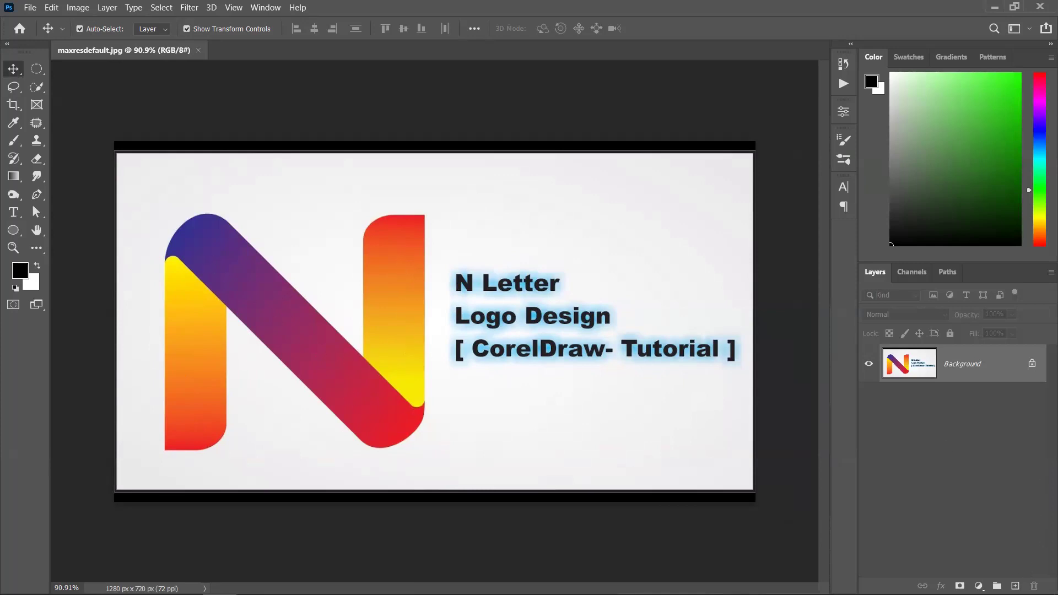
{"action": "left_click", "coordinate": [37, 194]}
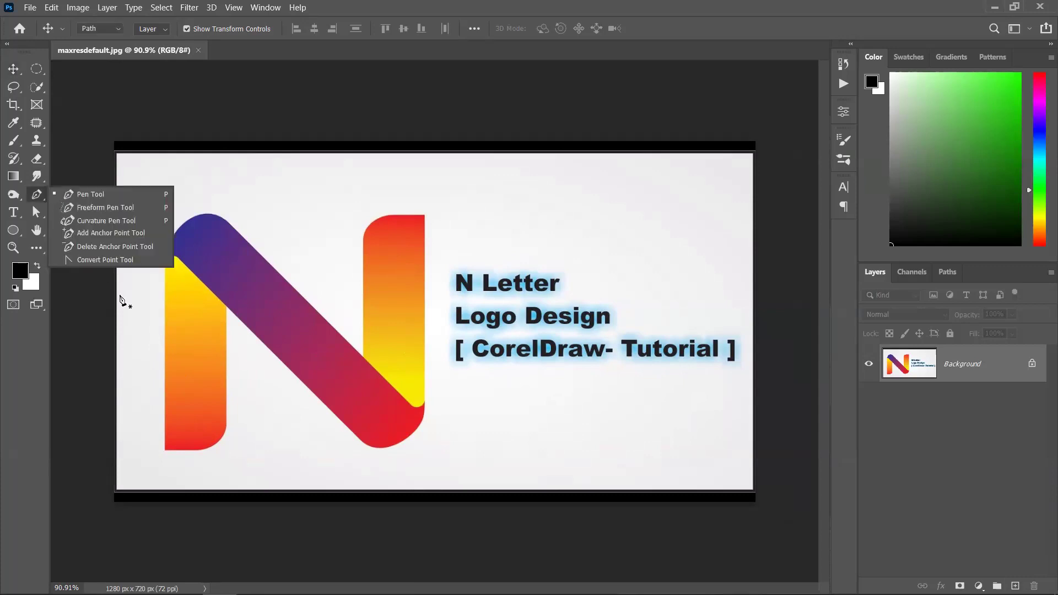
{"action": "left_click", "coordinate": [138, 365]}
{"action": "scroll", "coordinate": [144, 378], "scroll_direction": "up", "scroll_amount": 5}
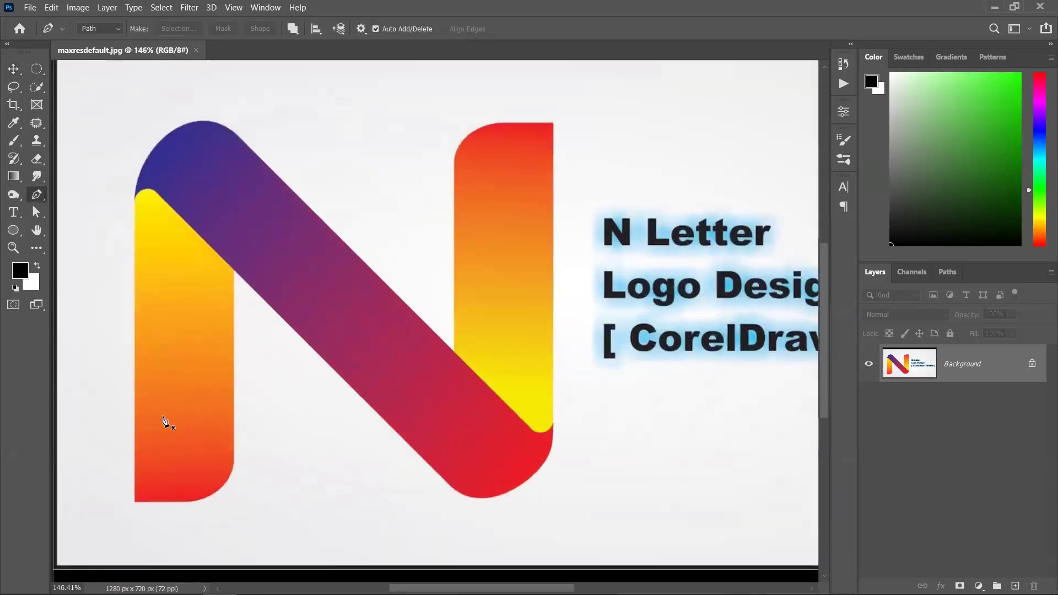
{"action": "left_click_drag", "start_coordinate": [164, 422], "coordinate": [235, 393]}
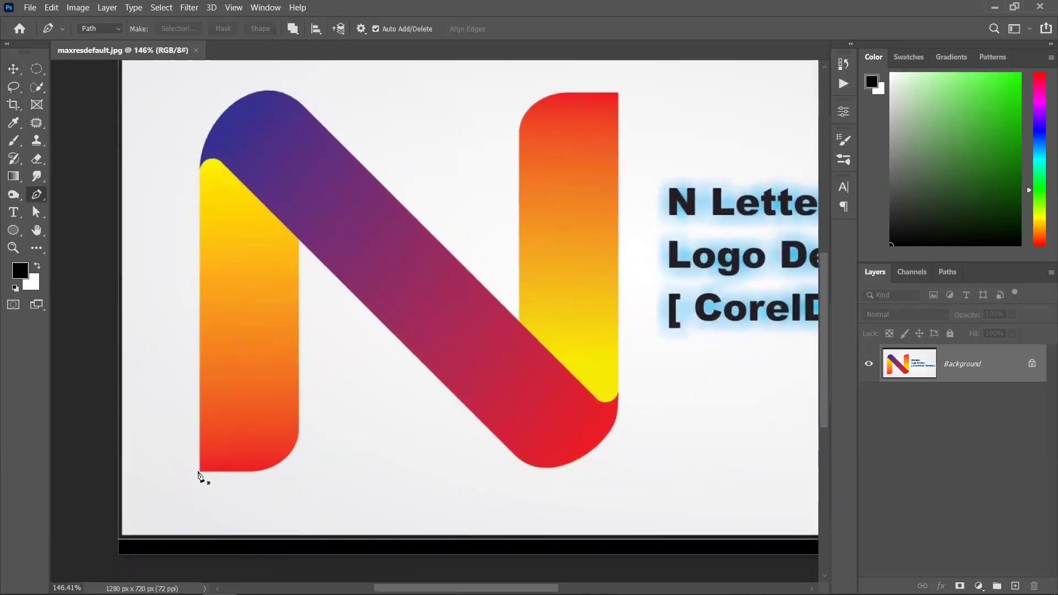
{"action": "left_click", "coordinate": [200, 159]}
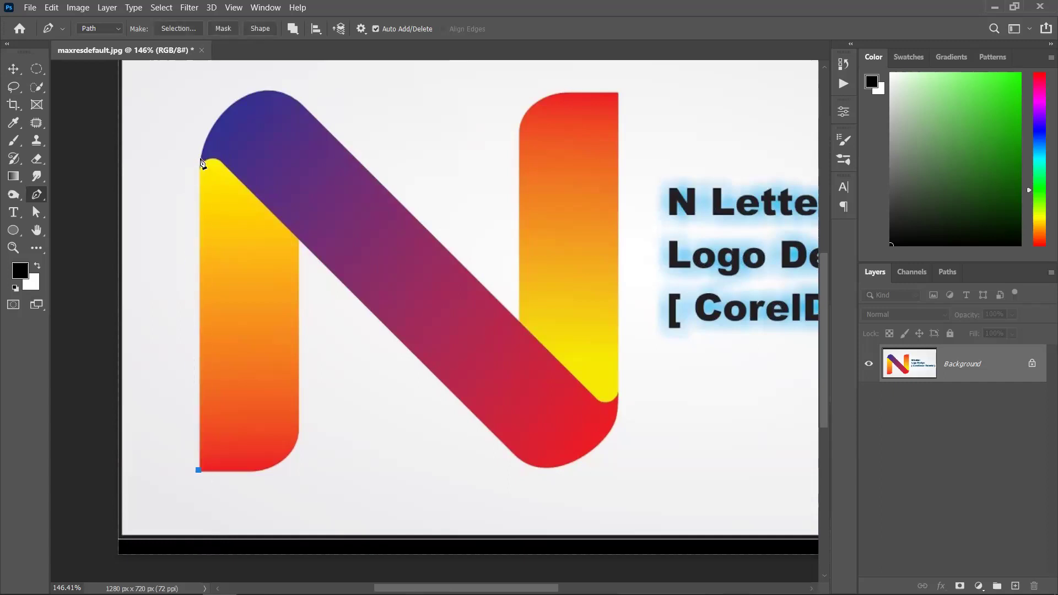
{"action": "left_click_drag", "start_coordinate": [242, 144], "coordinate": [297, 195]}
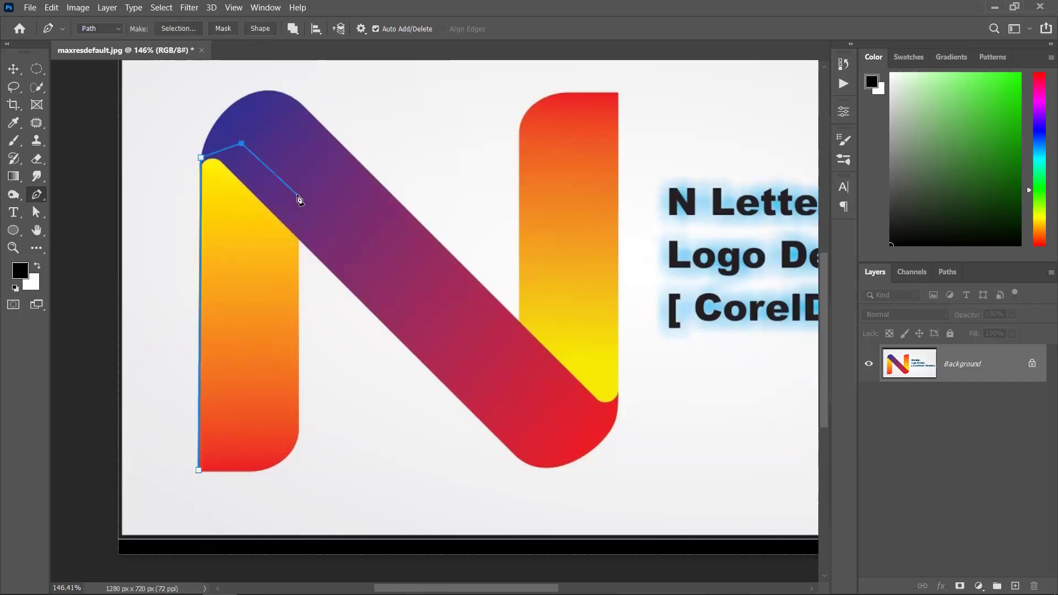
{"action": "left_click", "coordinate": [298, 418]}
{"action": "left_click_drag", "start_coordinate": [258, 471], "coordinate": [208, 472]}
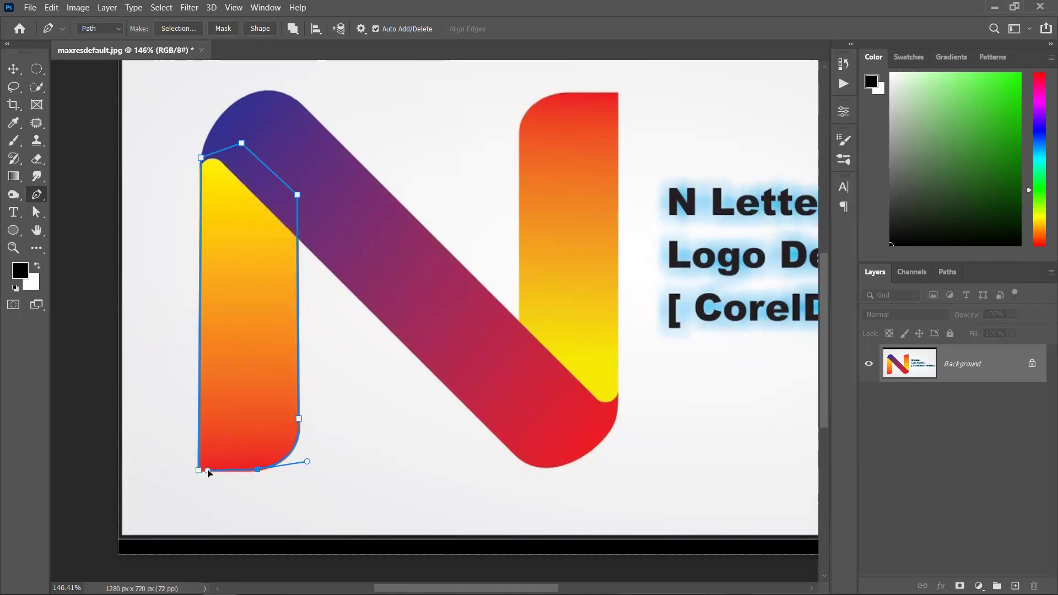
{"action": "left_click", "coordinate": [199, 470]}
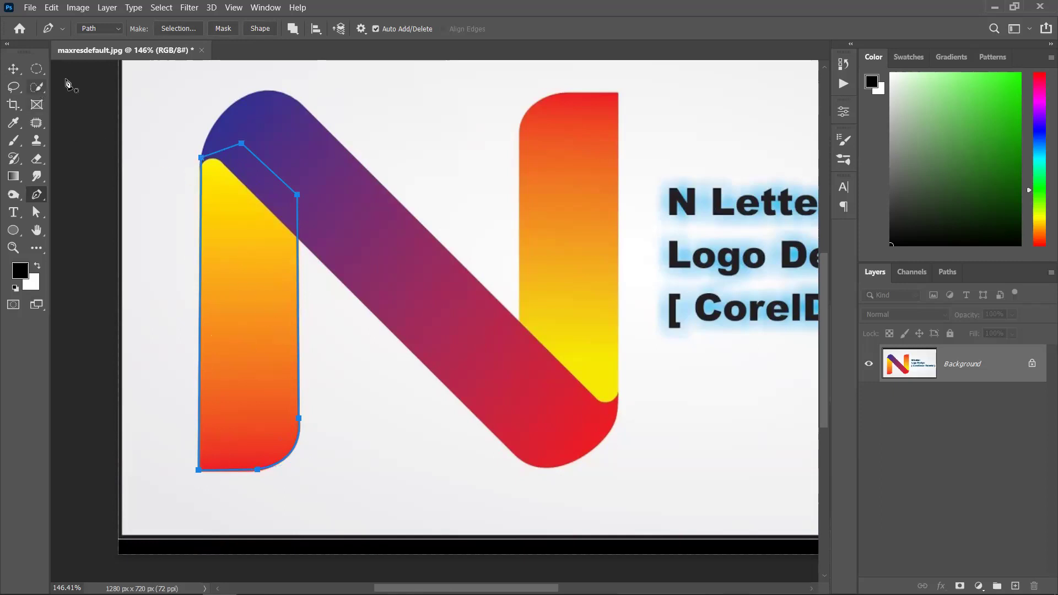
Convert the left stem path into a shape, deselect it and add a new empty layer.
{"action": "left_click", "coordinate": [260, 28]}
{"action": "key", "text": "Escape"}
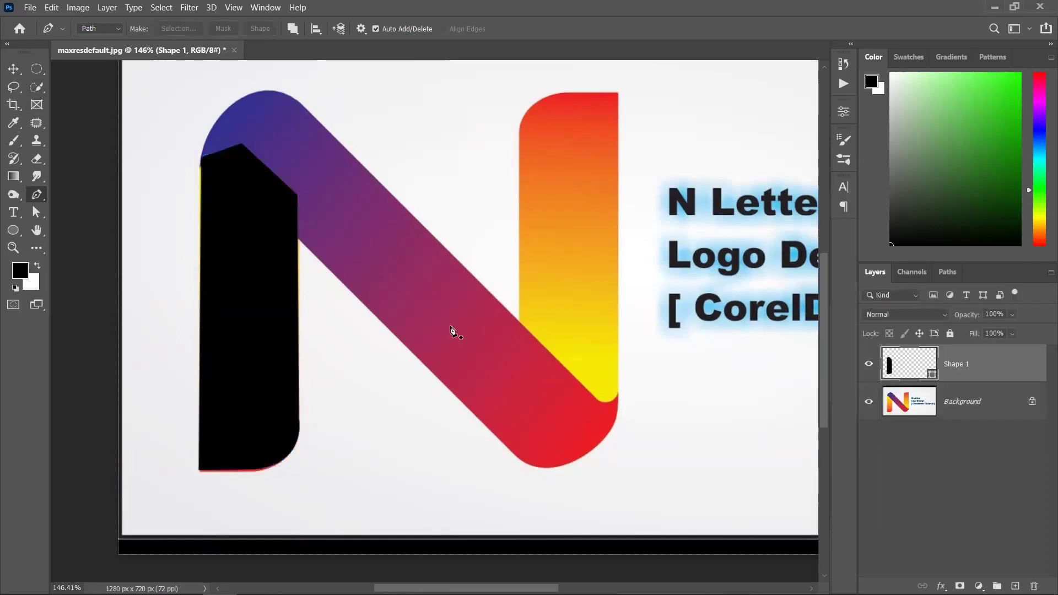
{"action": "key", "text": "ctrl+shift+alt+n"}
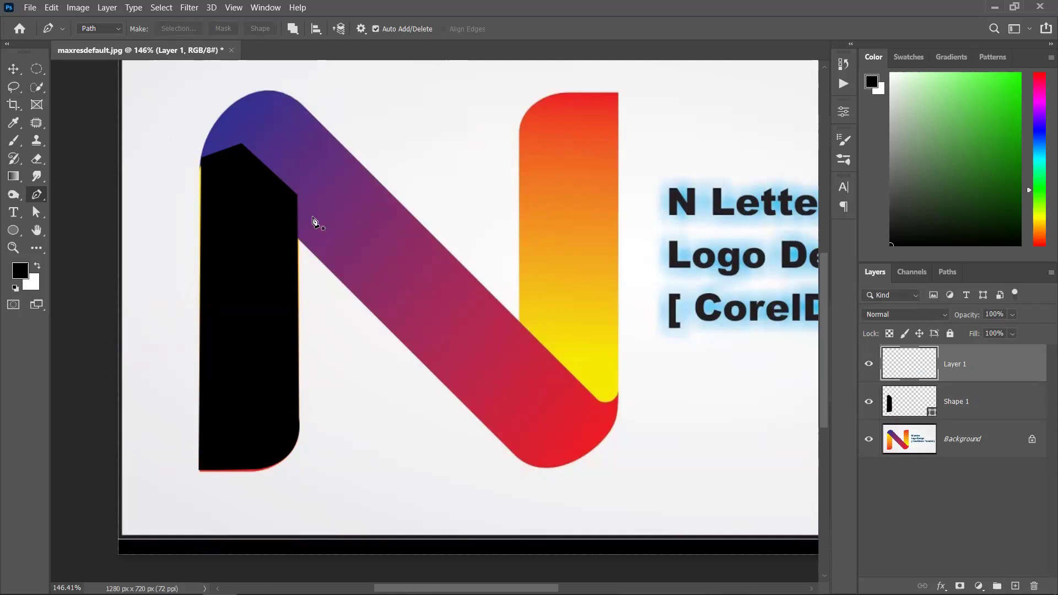
Trace the N's right stem as a closed path that overlaps the diagonal's lower end and curves around the rounded upper corner.
{"action": "left_click", "coordinate": [618, 94]}
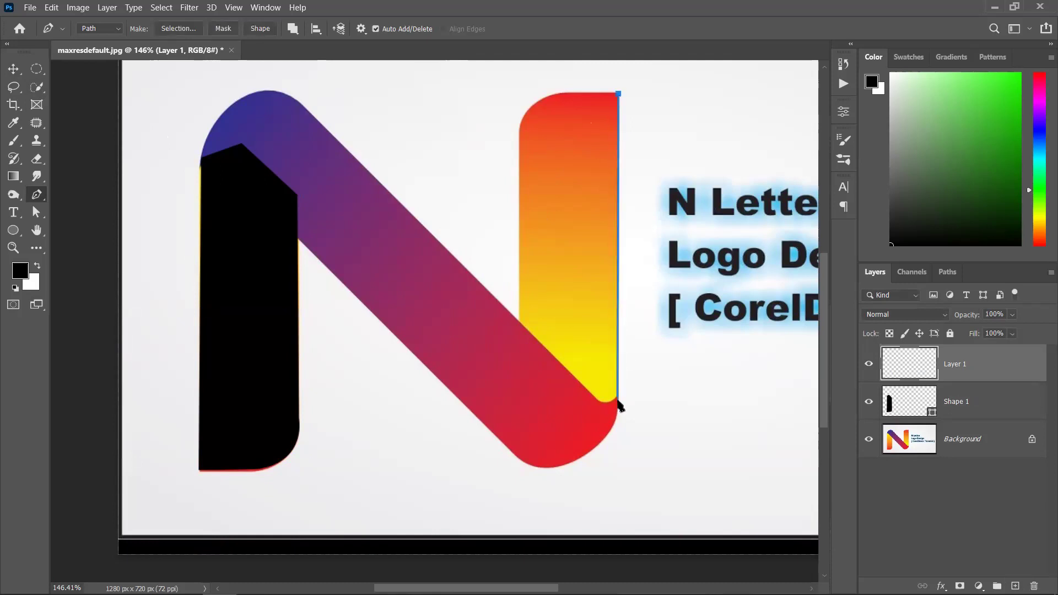
{"action": "left_click", "coordinate": [618, 401]}
{"action": "left_click", "coordinate": [589, 427]}
{"action": "left_click", "coordinate": [539, 414]}
{"action": "left_click", "coordinate": [519, 332]}
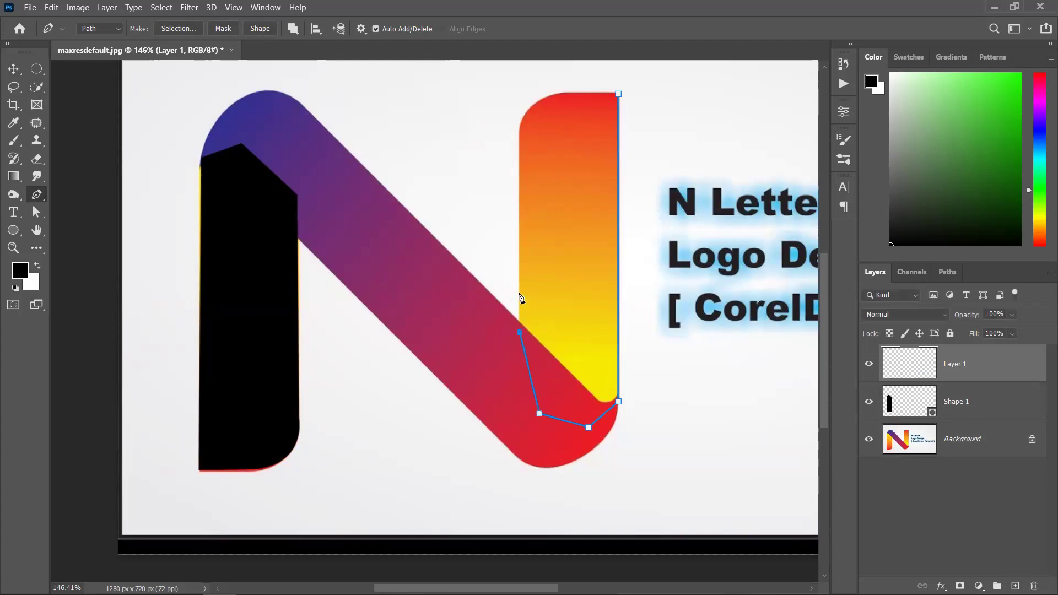
{"action": "left_click_drag", "start_coordinate": [520, 138], "coordinate": [520, 118]}
{"action": "left_click_drag", "start_coordinate": [577, 91], "coordinate": [619, 92]}
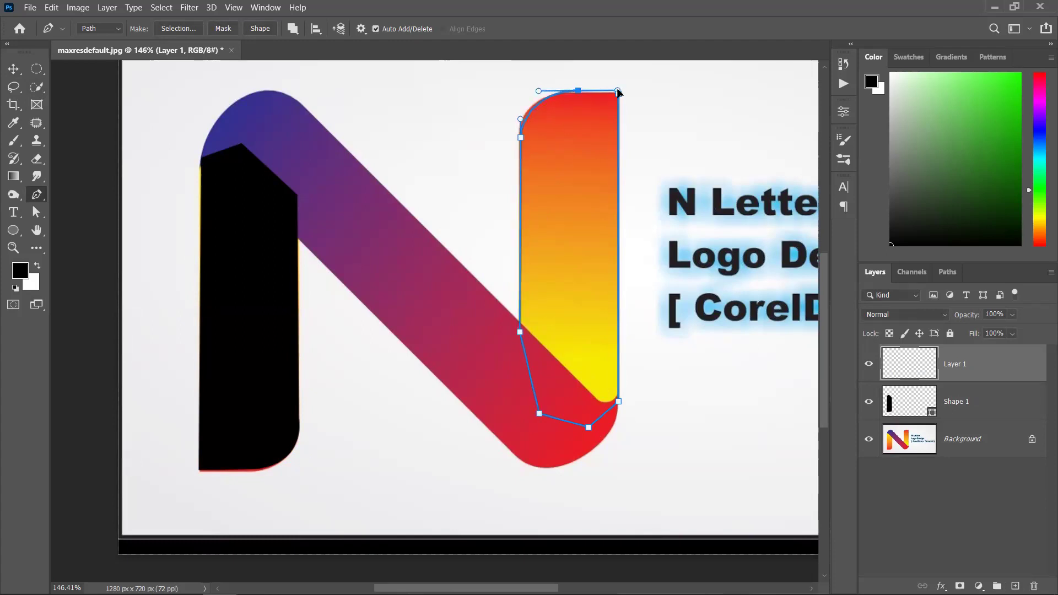
{"action": "left_click", "coordinate": [618, 93]}
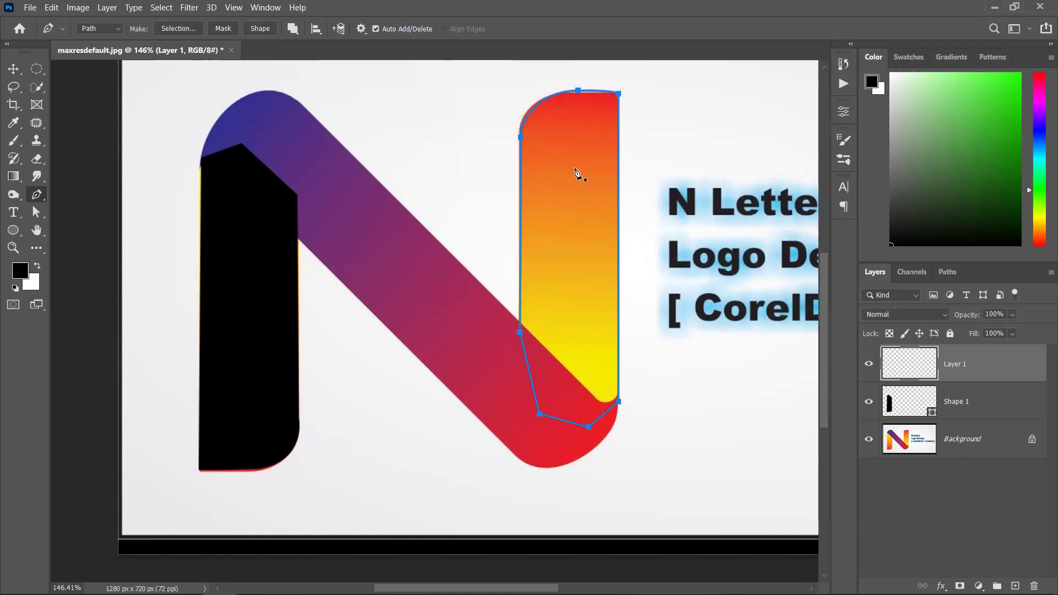
Undo the right stem's last curve, redraw it tighter to the rounded corner, close the path and convert it to a shape.
{"action": "key", "text": "ctrl+z"}
{"action": "key", "text": "ctrl+z"}
{"action": "left_click_drag", "start_coordinate": [559, 93], "coordinate": [584, 95]}
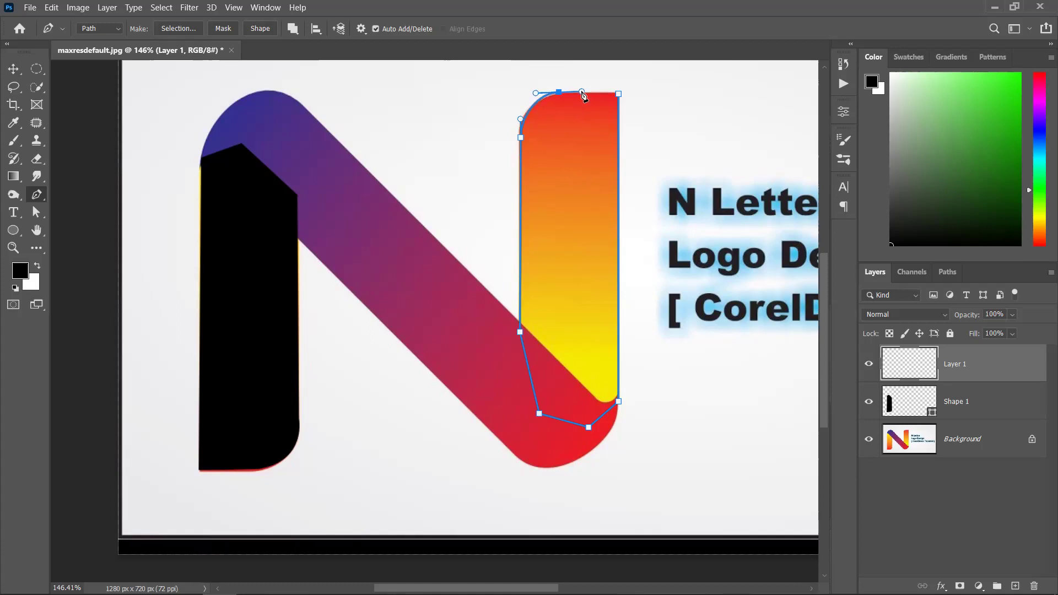
{"action": "left_click", "coordinate": [619, 94]}
{"action": "left_click", "coordinate": [260, 29]}
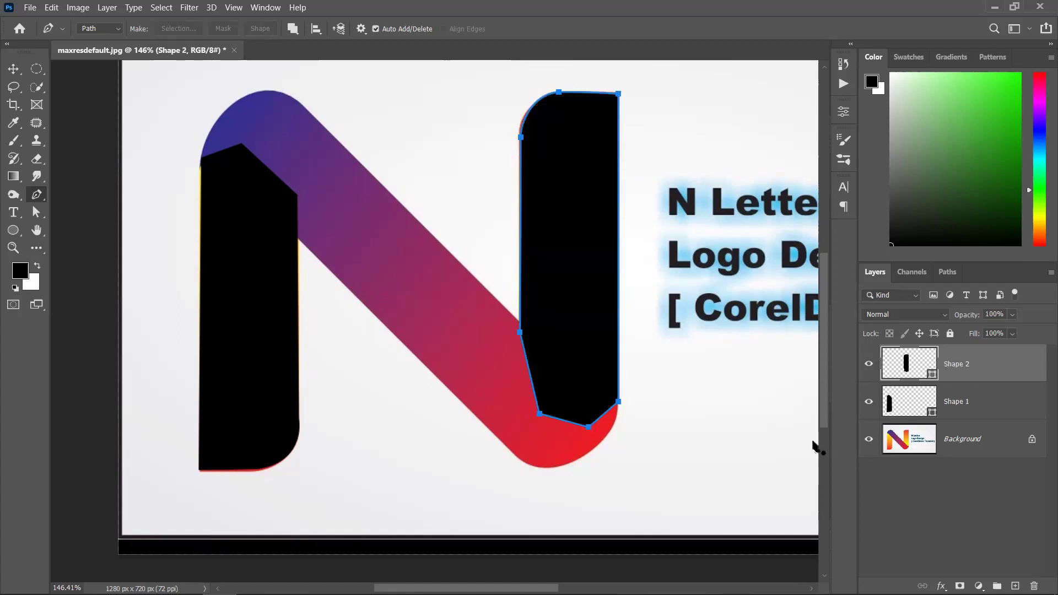
Hide both stem shape layers and trace the diagonal's long lower edge from its red end up to the left stem's yellow tip.
{"action": "left_click", "coordinate": [868, 368]}
{"action": "left_click", "coordinate": [869, 401]}
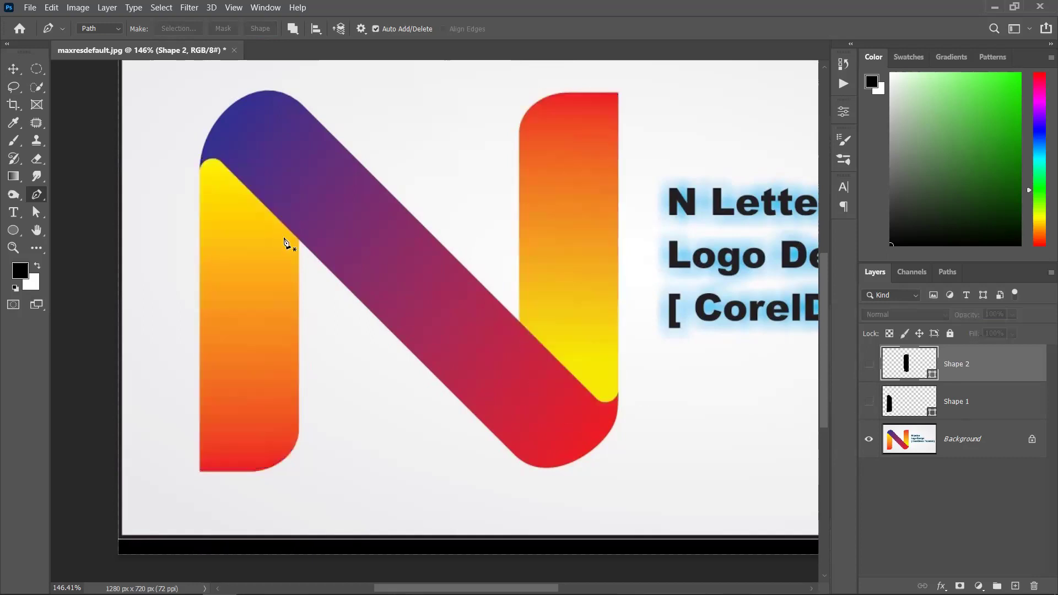
{"action": "left_click", "coordinate": [506, 444]}
{"action": "key", "text": "ctrl+z"}
{"action": "left_click", "coordinate": [508, 448]}
{"action": "left_click_drag", "start_coordinate": [222, 164], "coordinate": [203, 147]}
{"action": "scroll", "coordinate": [234, 201], "scroll_direction": "up", "scroll_amount": 8}
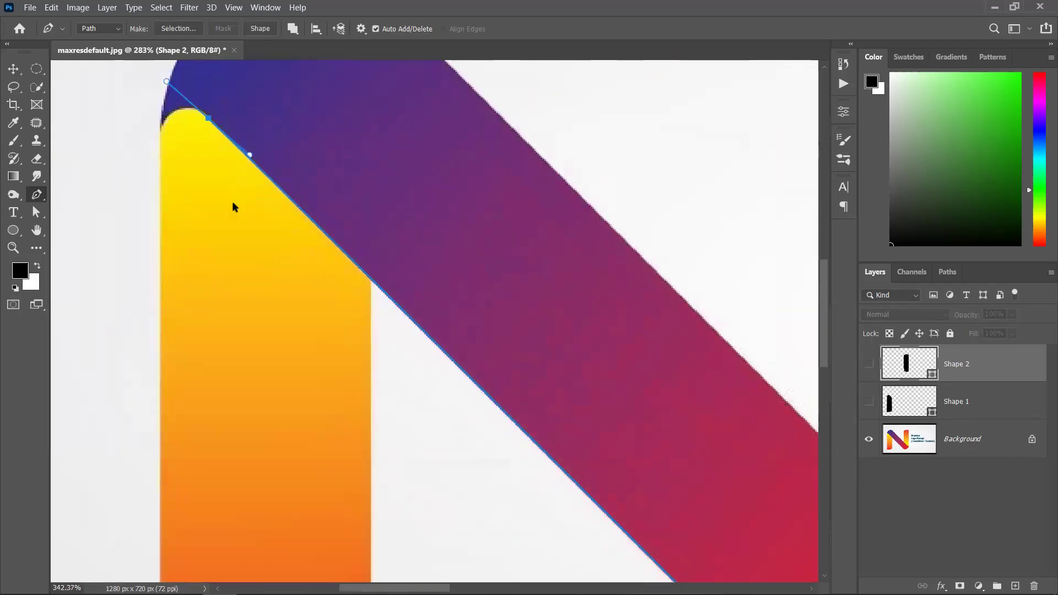
{"action": "scroll", "coordinate": [333, 403], "scroll_direction": "down", "scroll_amount": 3}
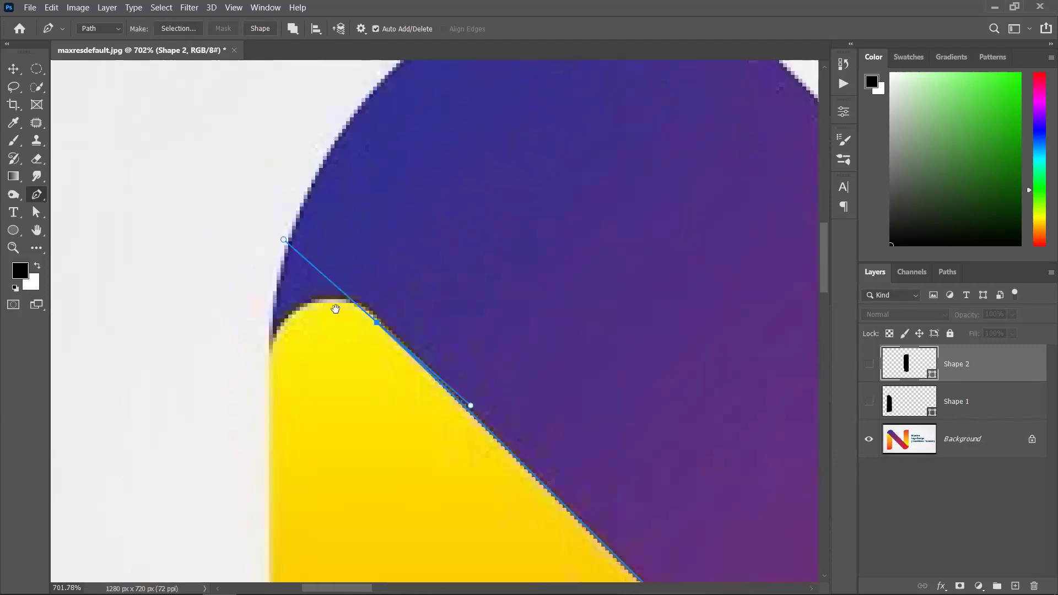
Continue the diagonal's path around the left stem's rounded yellow tip and over the large rounded blue end.
{"action": "left_click_drag", "start_coordinate": [292, 226], "coordinate": [327, 258]}
{"action": "left_click_drag", "start_coordinate": [274, 325], "coordinate": [262, 368]}
{"action": "left_click_drag", "start_coordinate": [274, 326], "coordinate": [248, 161]}
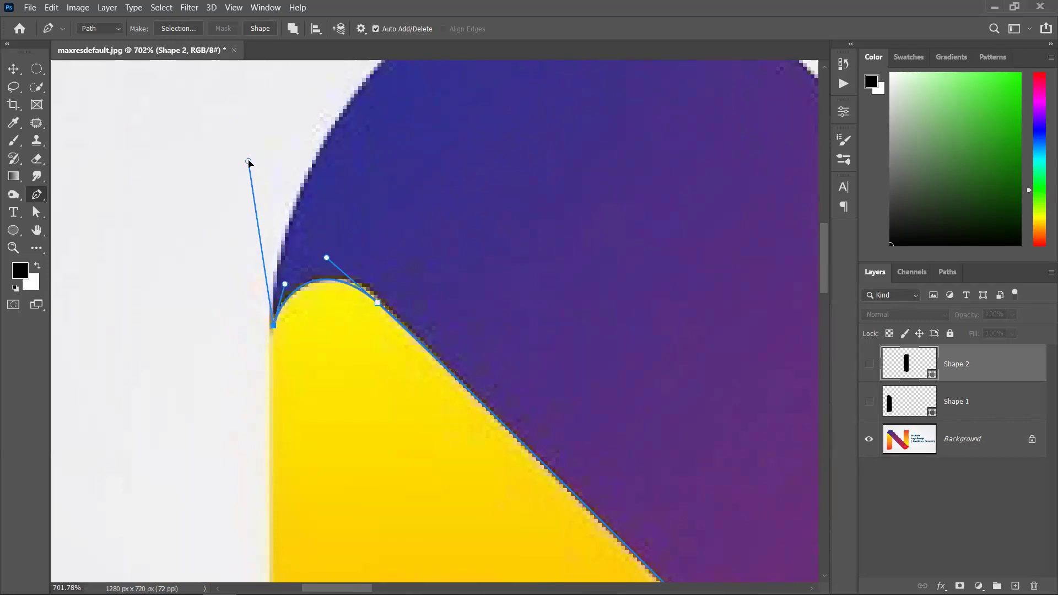
{"action": "left_click_drag", "start_coordinate": [376, 219], "coordinate": [380, 243]}
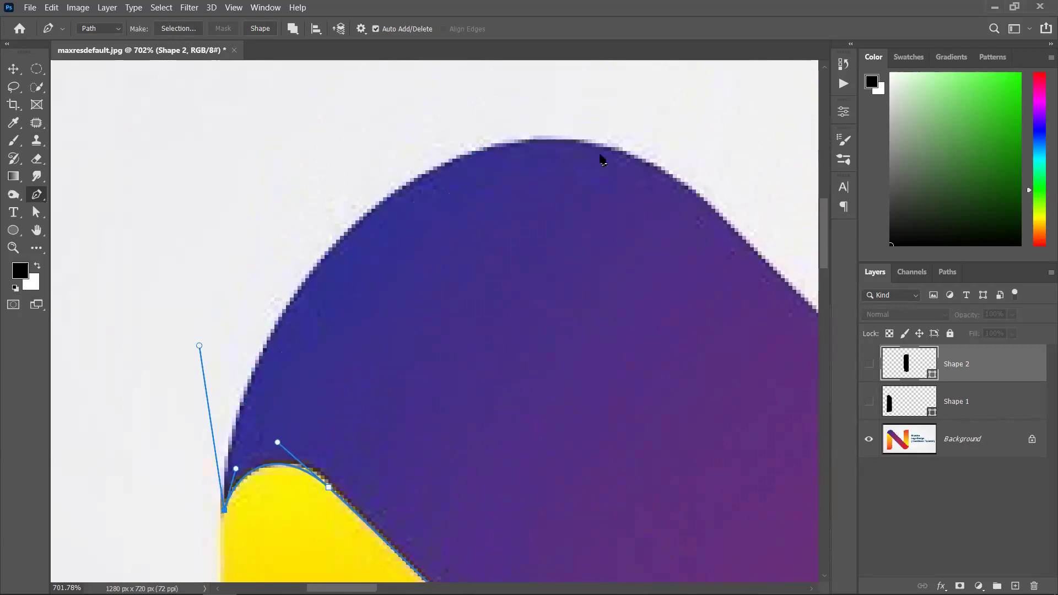
{"action": "left_click_drag", "start_coordinate": [695, 190], "coordinate": [811, 359]}
{"action": "left_click_drag", "start_coordinate": [752, 344], "coordinate": [533, 353]}
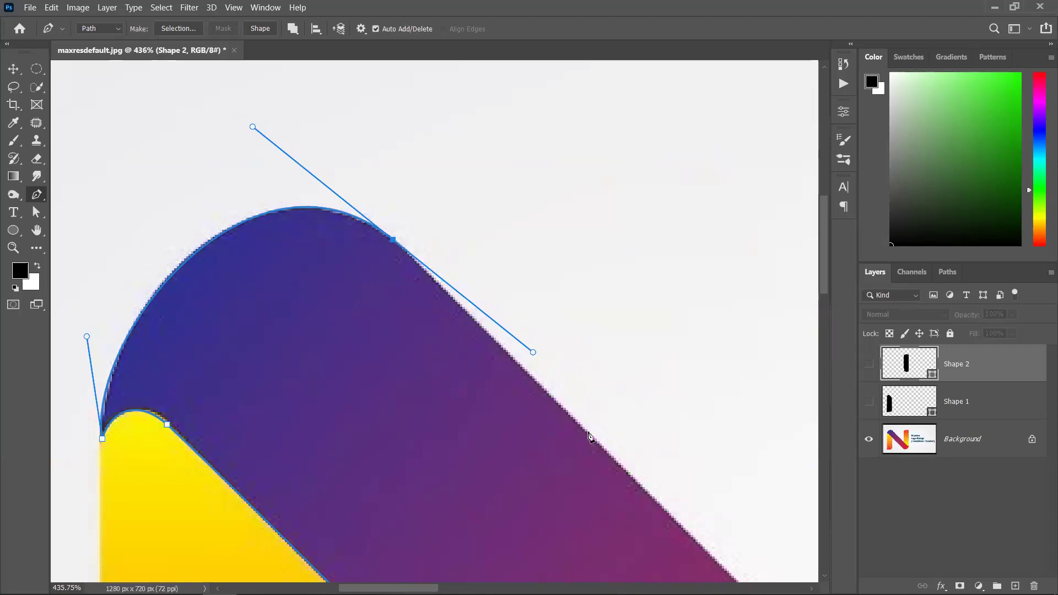
Extend the path along the diagonal's upper edge and adjust the anchor point where the right stem's yellow tip starts to curve.
{"action": "scroll", "coordinate": [556, 388], "scroll_direction": "down", "scroll_amount": 4}
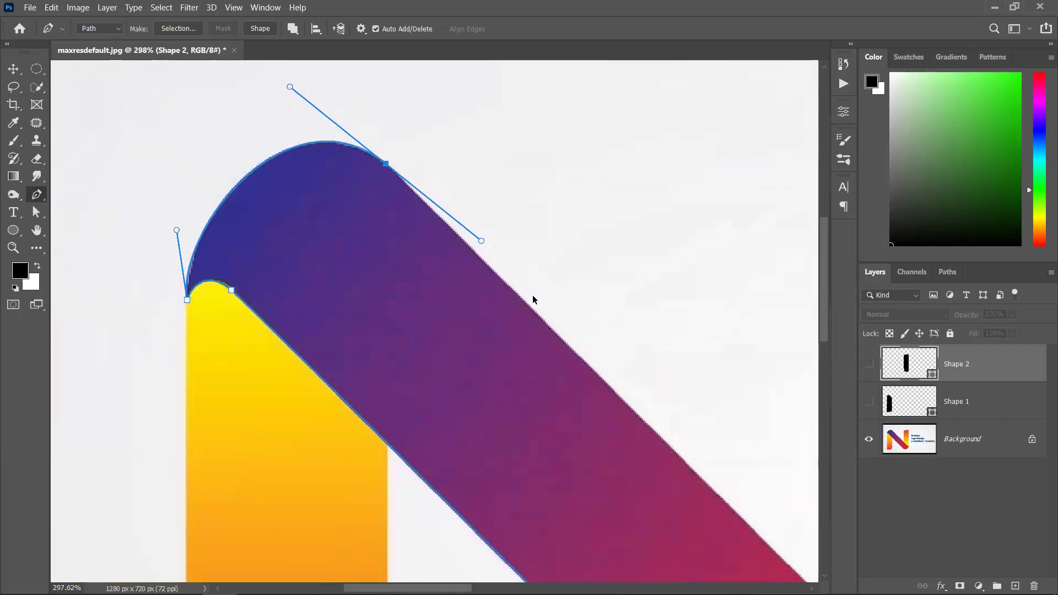
{"action": "scroll", "coordinate": [532, 299], "scroll_direction": "down", "scroll_amount": 2}
{"action": "left_click_drag", "start_coordinate": [605, 378], "coordinate": [484, 245]}
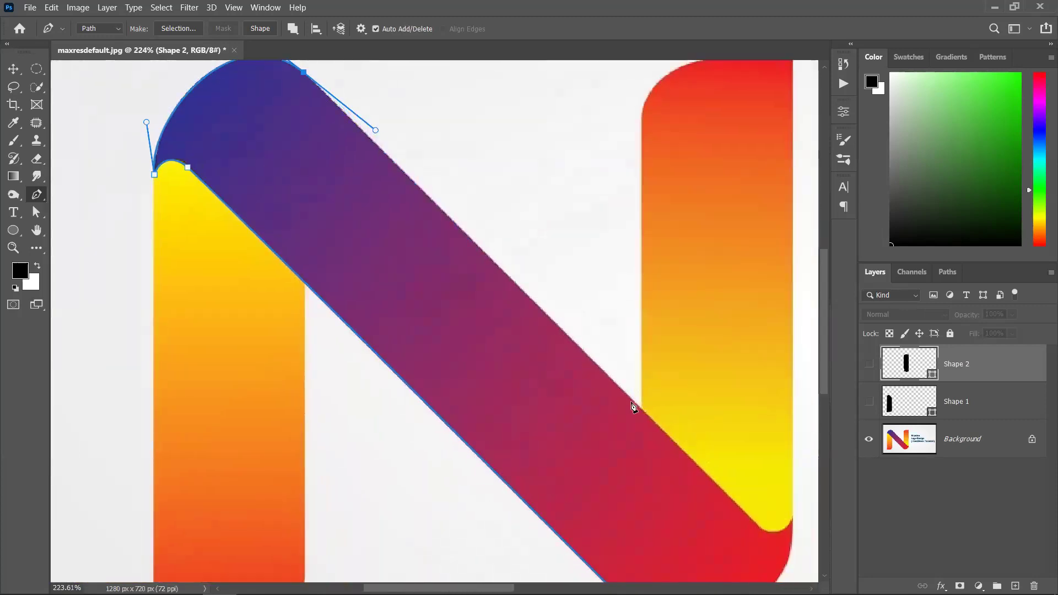
{"action": "scroll", "coordinate": [562, 479], "scroll_direction": "right", "scroll_amount": 5}
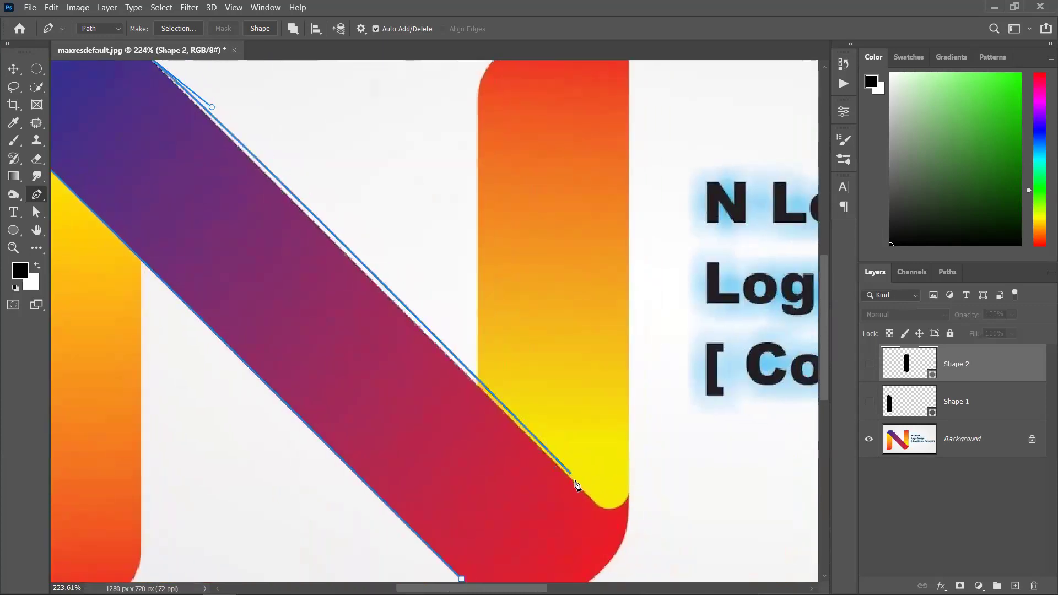
{"action": "left_click_drag", "start_coordinate": [583, 490], "coordinate": [600, 509]}
{"action": "scroll", "coordinate": [600, 509], "scroll_direction": "up", "scroll_amount": 5}
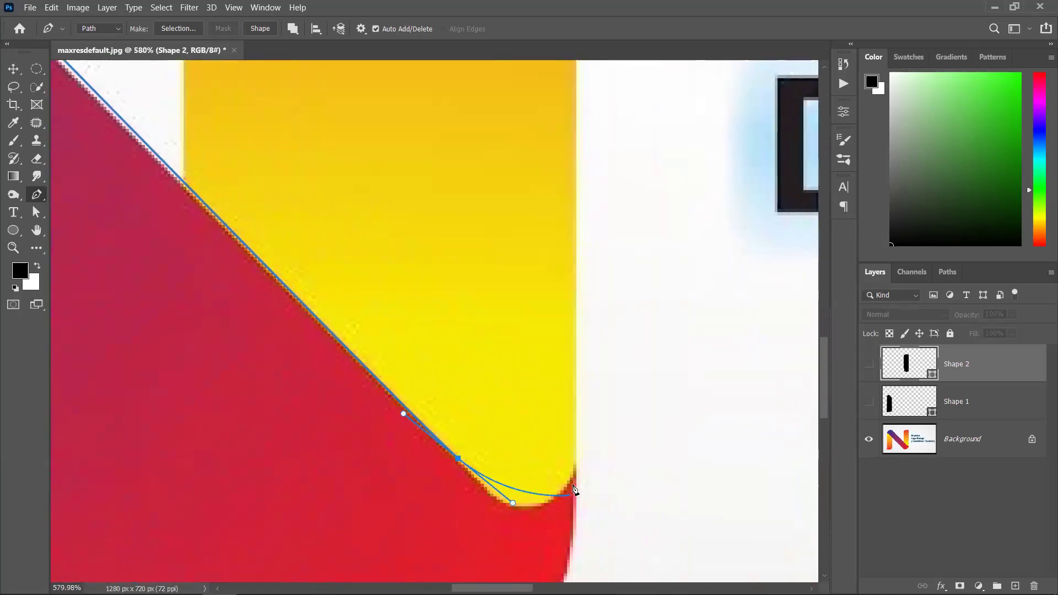
{"action": "left_click_drag", "start_coordinate": [576, 474], "coordinate": [617, 433]}
{"action": "key", "text": "ctrl+z"}
{"action": "left_click_drag", "start_coordinate": [509, 512], "coordinate": [529, 528]}
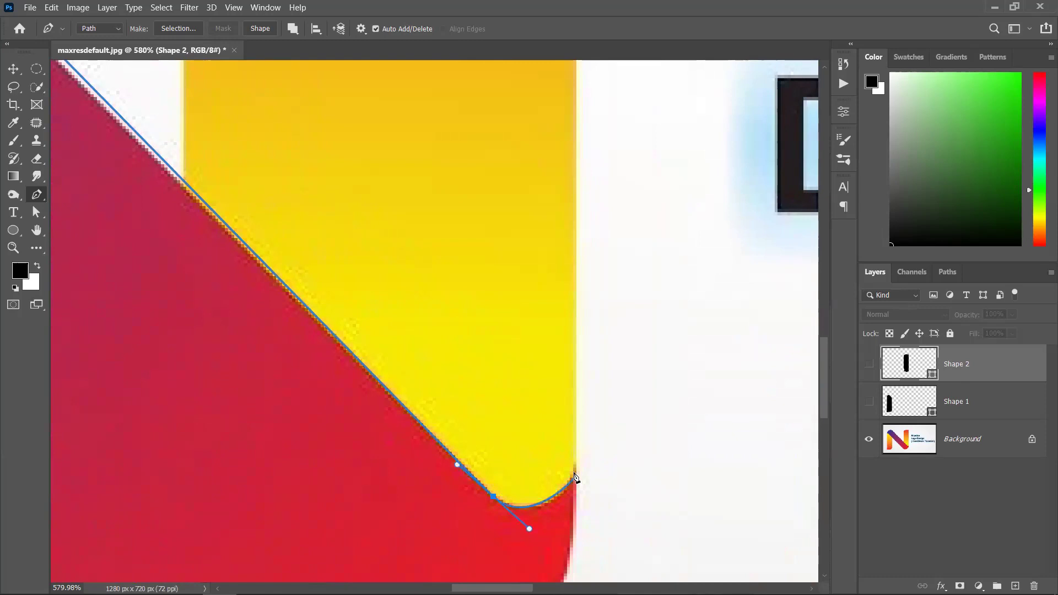
Curve the path around the right stem's yellow tip and close it along the diagonal's rounded red end, fitting the handles to the edge.
{"action": "left_click_drag", "start_coordinate": [576, 468], "coordinate": [583, 549]}
{"action": "key", "text": "space"}
{"action": "left_click_drag", "start_coordinate": [611, 512], "coordinate": [667, 286]}
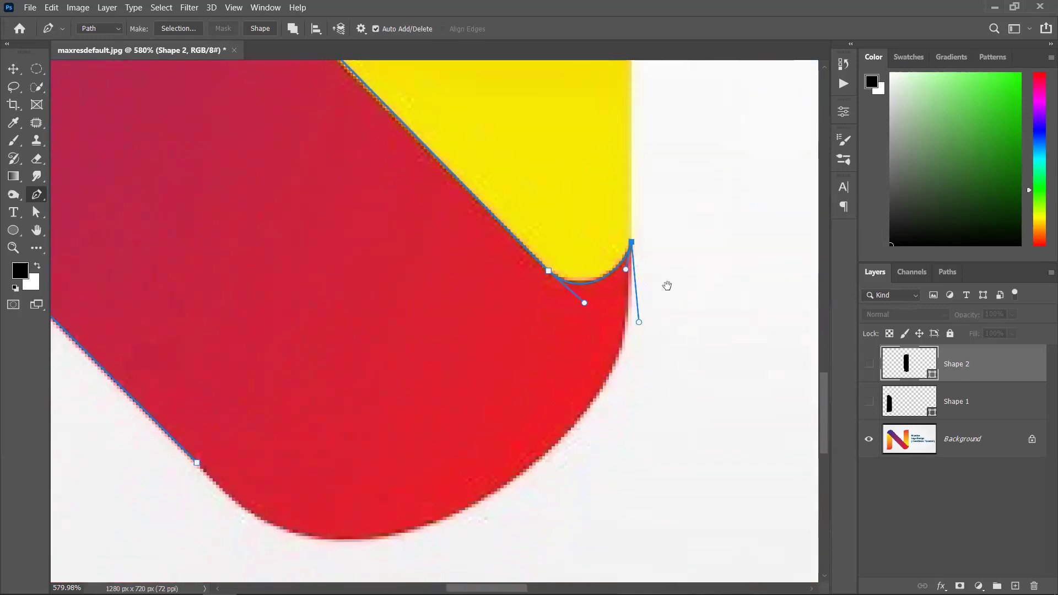
{"action": "scroll", "coordinate": [616, 384], "scroll_direction": "down", "scroll_amount": 2}
{"action": "left_click_drag", "start_coordinate": [330, 441], "coordinate": [189, 286]}
{"action": "left_click_drag", "start_coordinate": [628, 286], "coordinate": [648, 384]}
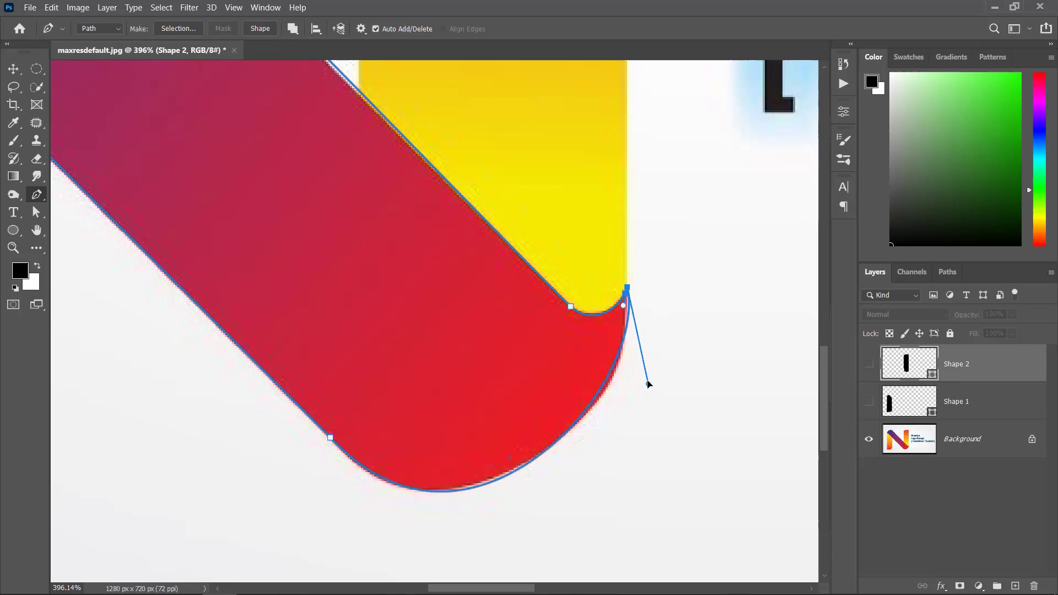
Convert the diagonal's path into a shape and show both hidden stem shape layers again.
{"action": "scroll", "coordinate": [566, 339], "scroll_direction": "down", "scroll_amount": 6}
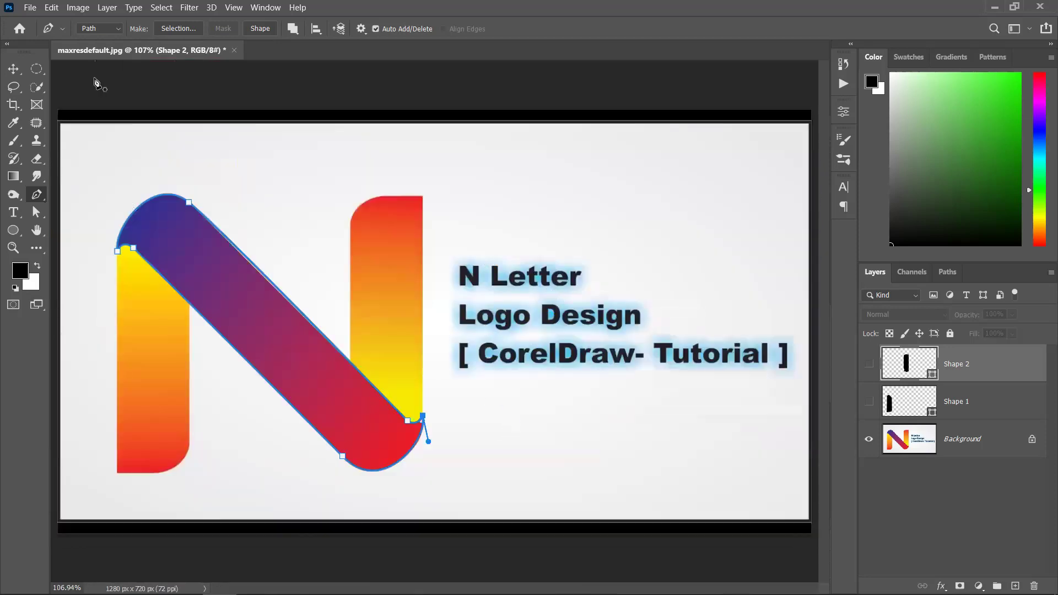
{"action": "left_click", "coordinate": [258, 29]}
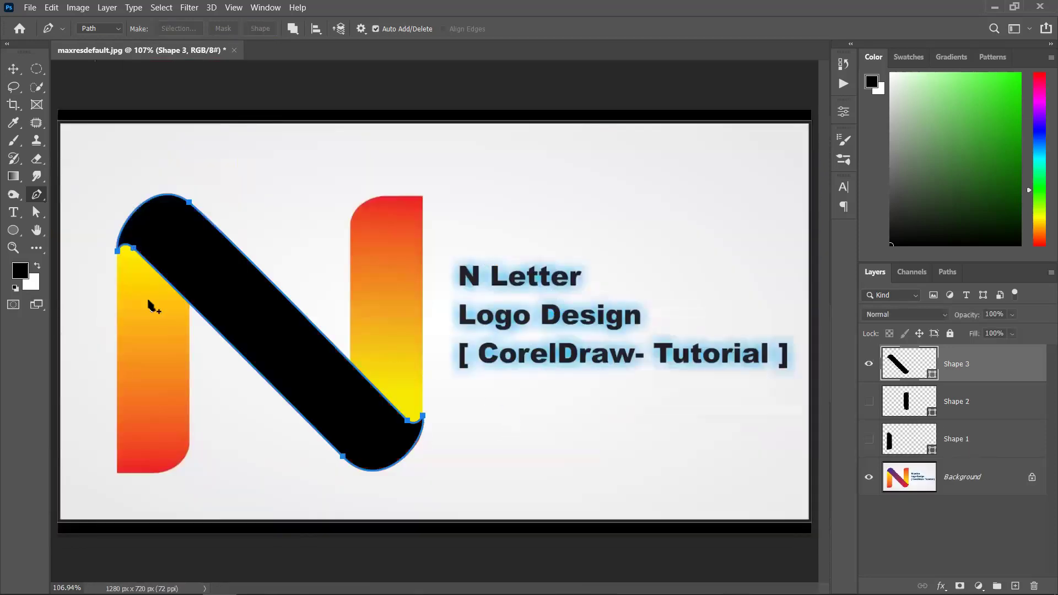
{"action": "key", "text": "v"}
{"action": "scroll", "coordinate": [281, 258], "scroll_direction": "down", "scroll_amount": 1}
{"action": "key", "text": "ctrl"}
{"action": "left_click", "coordinate": [869, 438]}
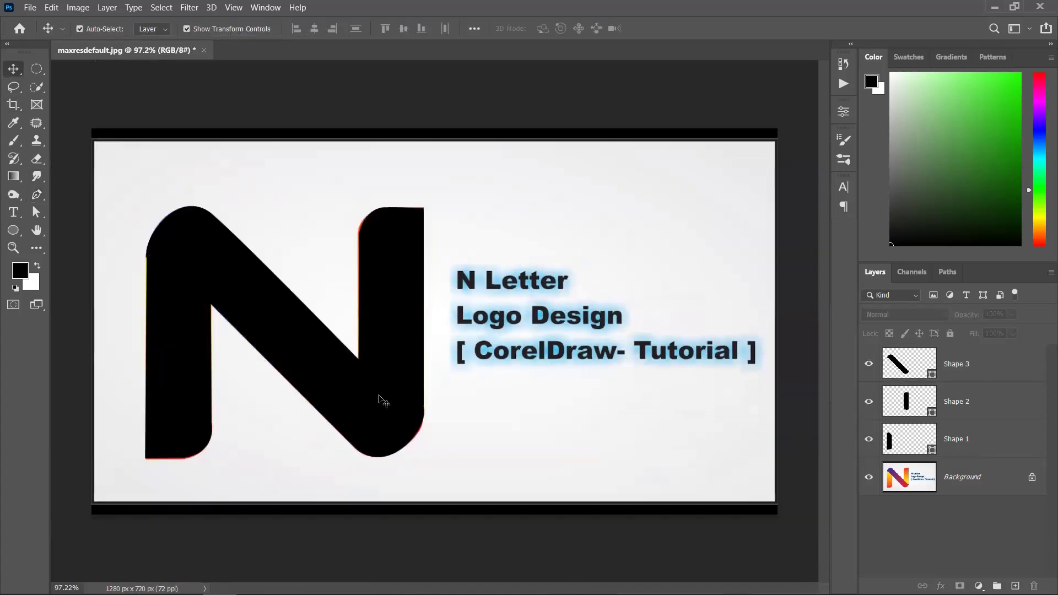
{"action": "scroll", "coordinate": [130, 293], "scroll_direction": "up", "scroll_amount": 1}
{"action": "scroll", "coordinate": [129, 294], "scroll_direction": "up", "scroll_amount": 11}
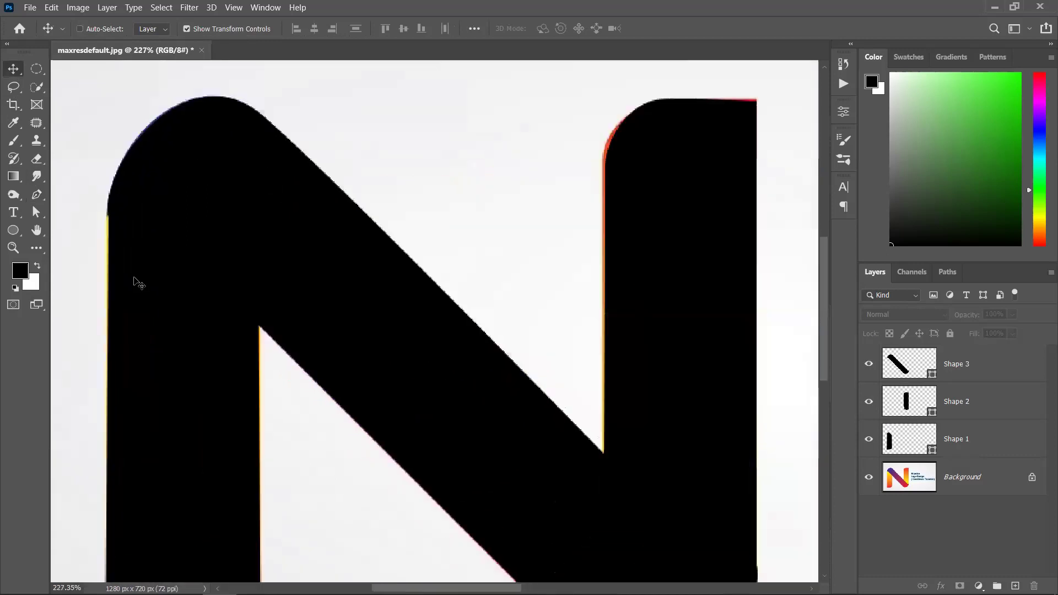
{"action": "scroll", "coordinate": [216, 274], "scroll_direction": "down", "scroll_amount": 14}
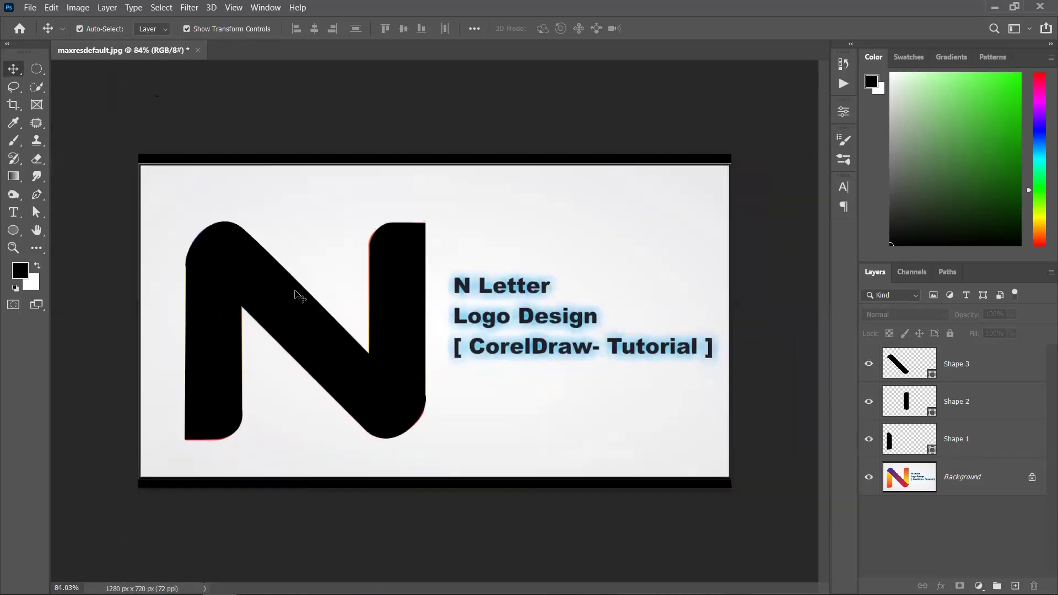
Select the three shape layers and move them together beside the original N, over the text.
{"action": "left_click", "coordinate": [994, 444]}
{"action": "left_click", "coordinate": [989, 370], "text": "shift"}
{"action": "left_click_drag", "start_coordinate": [359, 378], "coordinate": [611, 378]}
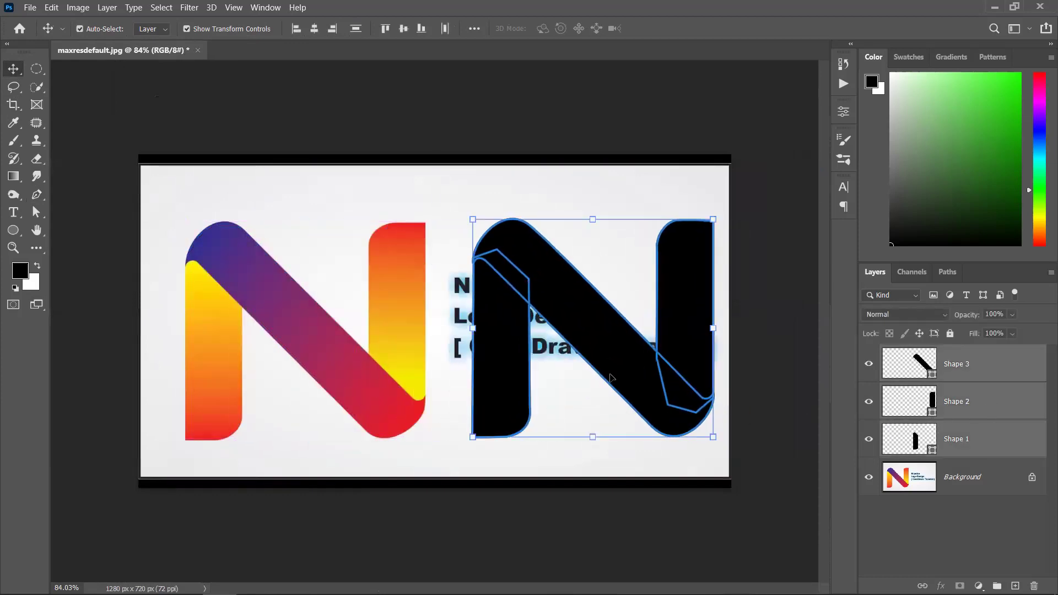
{"action": "left_click", "coordinate": [354, 236]}
{"action": "scroll", "coordinate": [629, 363], "scroll_direction": "down", "scroll_amount": 1}
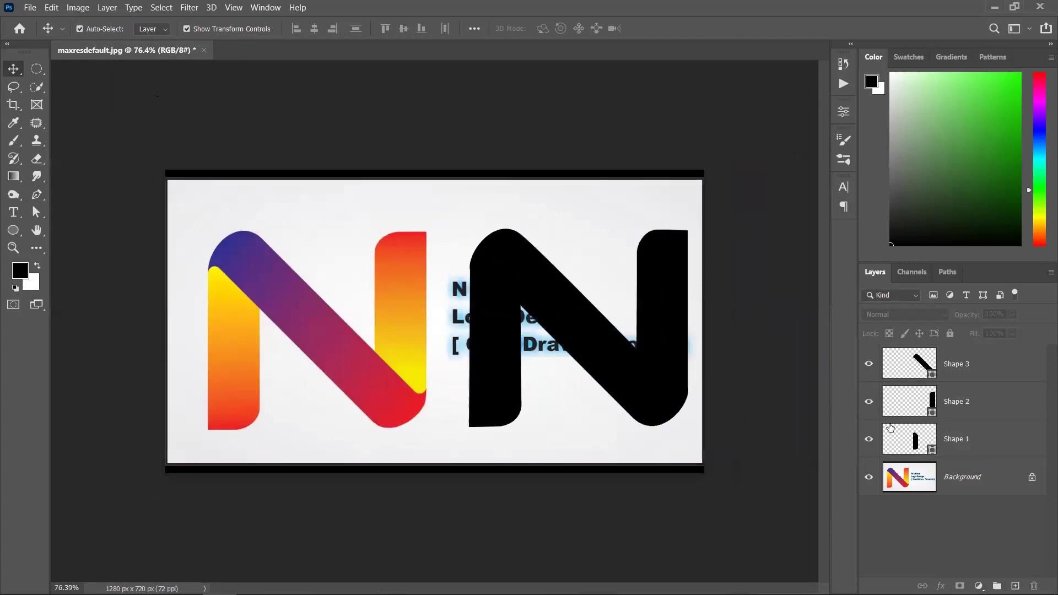
Hide Shape 3 and Shape 2, then add a Gradient Overlay to Shape 1.
{"action": "left_click", "coordinate": [868, 364]}
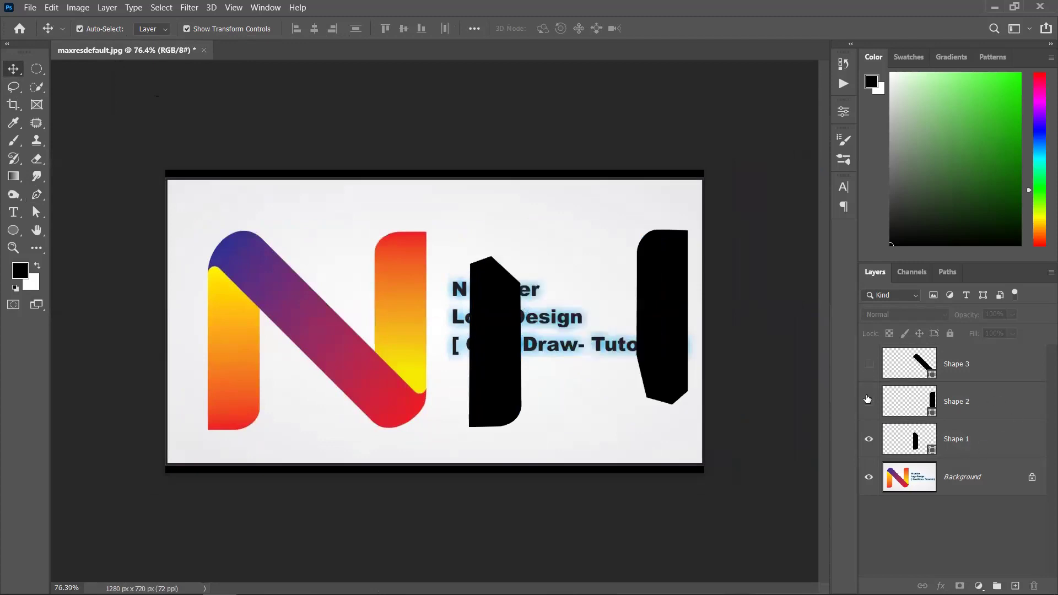
{"action": "left_click", "coordinate": [868, 401]}
{"action": "left_click", "coordinate": [1010, 452]}
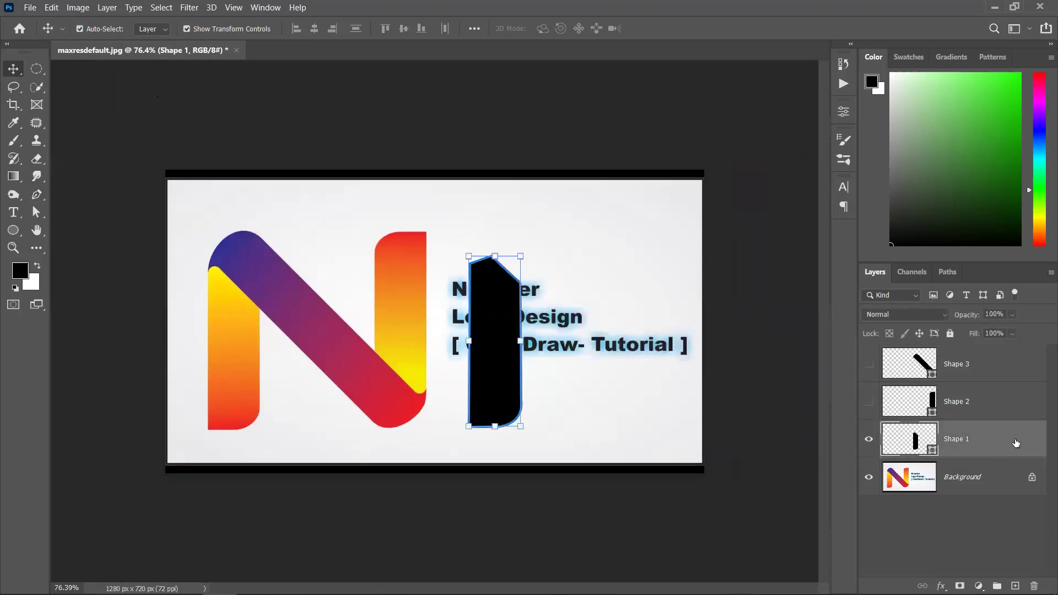
{"action": "double_click", "coordinate": [1016, 444]}
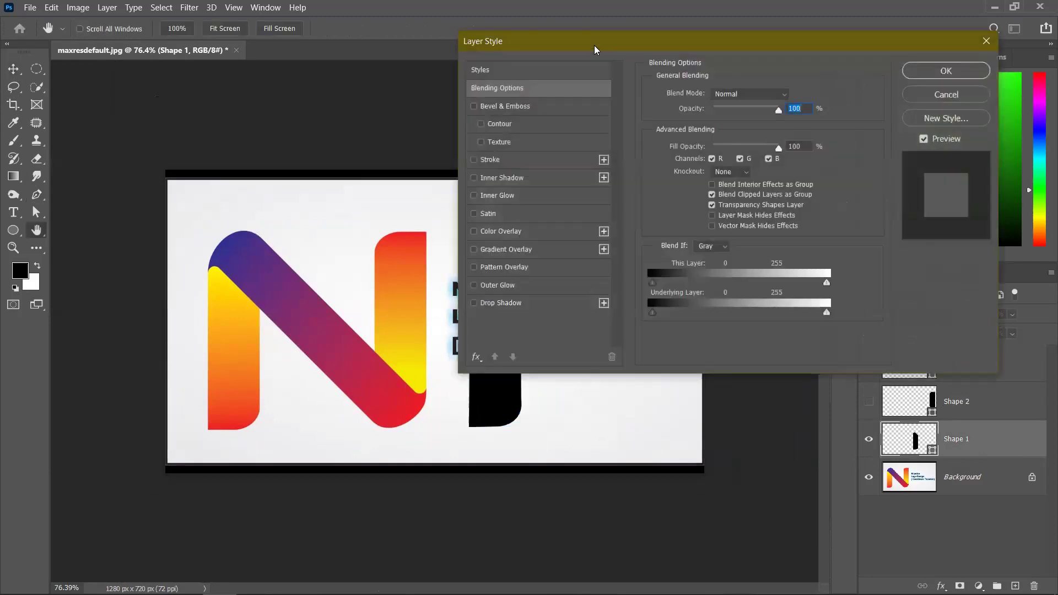
{"action": "left_click_drag", "start_coordinate": [594, 50], "coordinate": [752, 27]}
{"action": "left_click", "coordinate": [664, 227]}
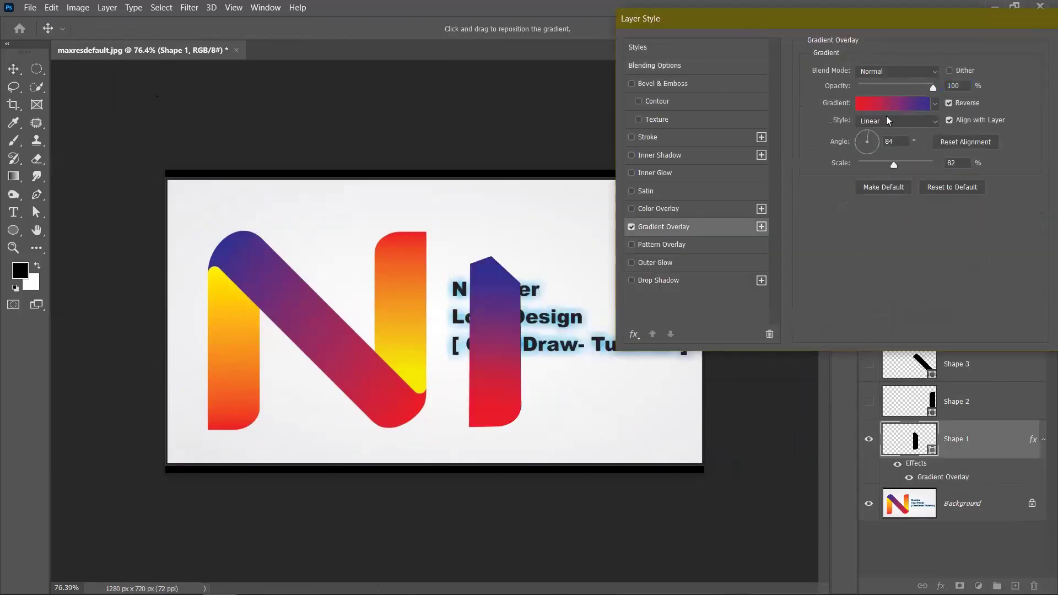
Set the overlay gradient's first stop to red f03725, sampled from the original left stem's lower end, and remove the middle stop.
{"action": "left_click", "coordinate": [889, 107]}
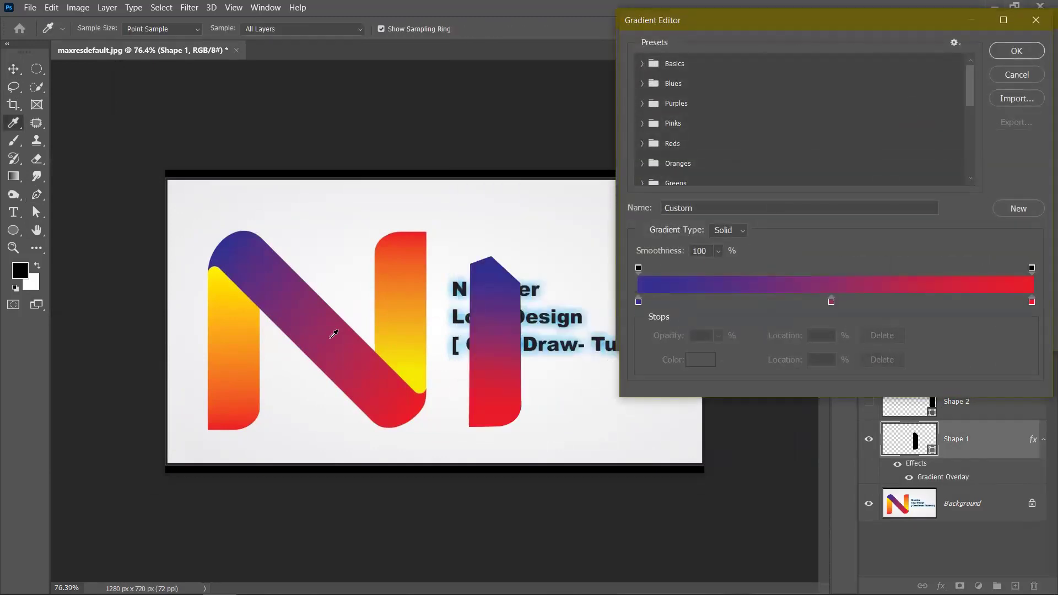
{"action": "double_click", "coordinate": [638, 302]}
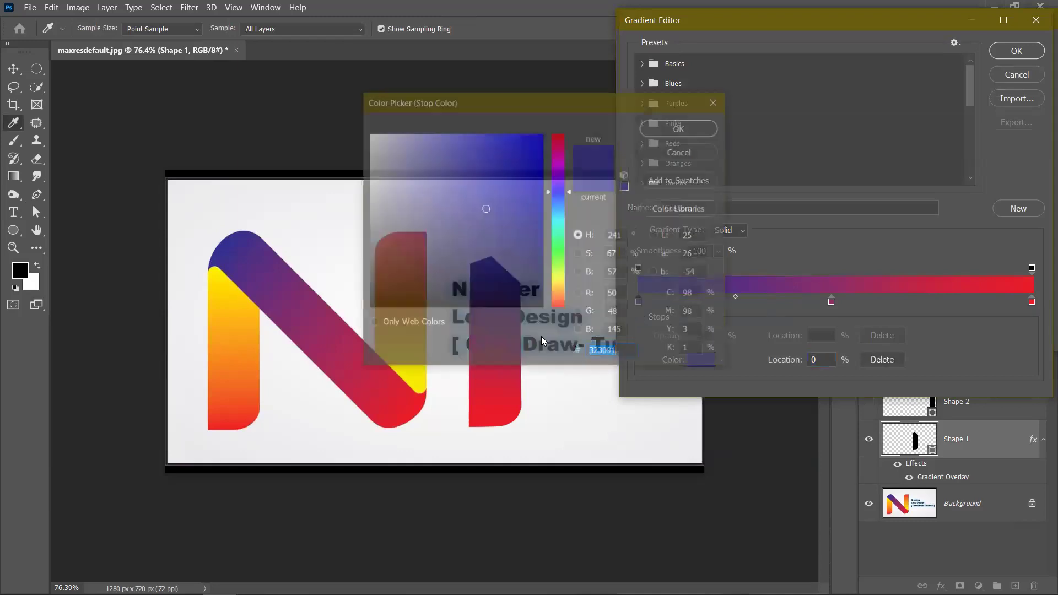
{"action": "left_click", "coordinate": [238, 414]}
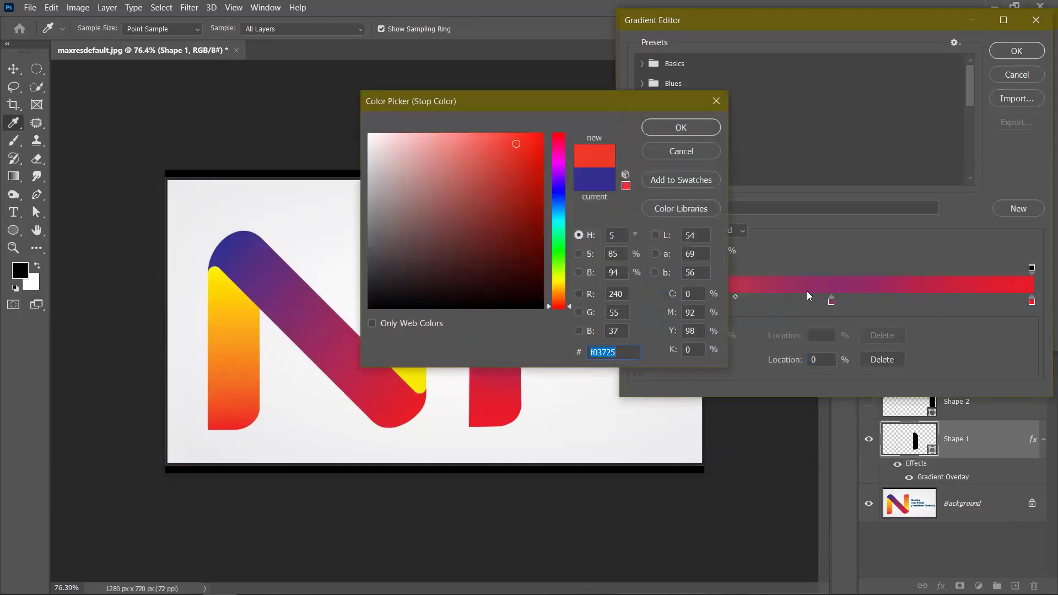
{"action": "left_click", "coordinate": [684, 132]}
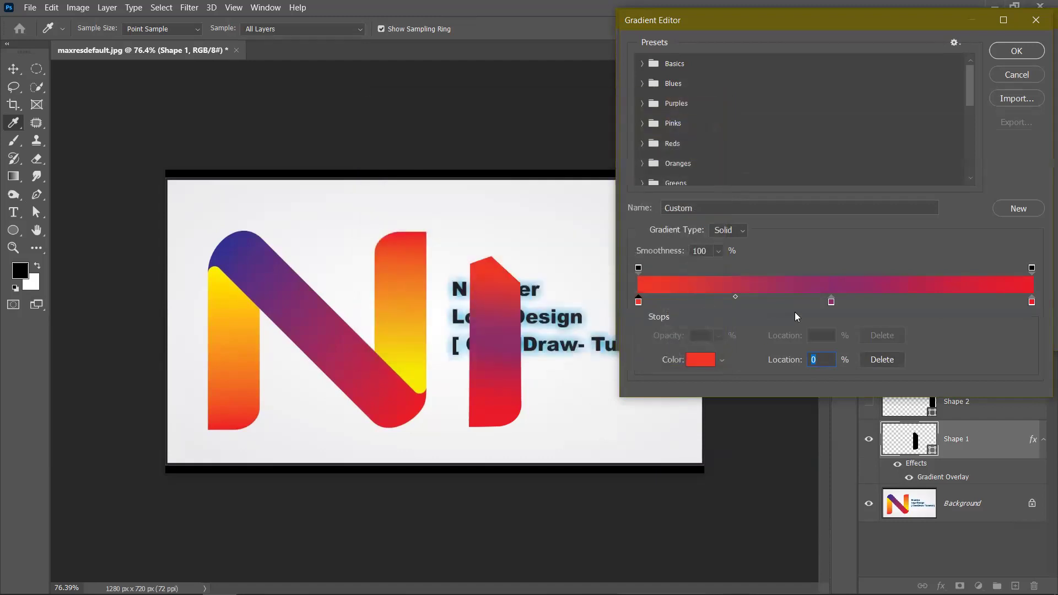
{"action": "left_click_drag", "start_coordinate": [831, 302], "coordinate": [838, 331]}
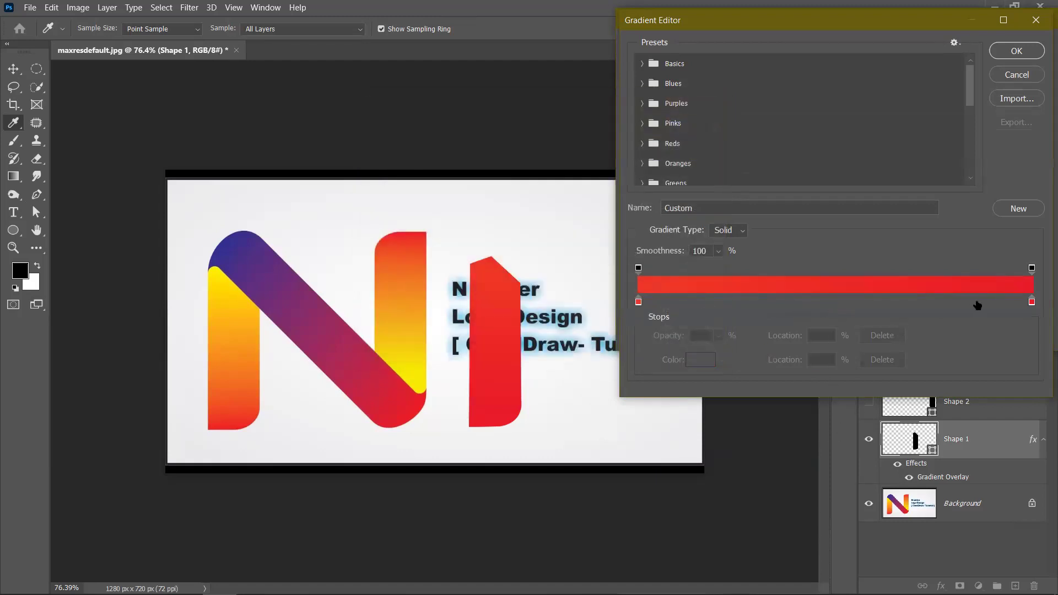
Set the gradient's end stop to the yellow sampled from the original left stem's tip and accept the gradient.
{"action": "left_click", "coordinate": [1031, 303]}
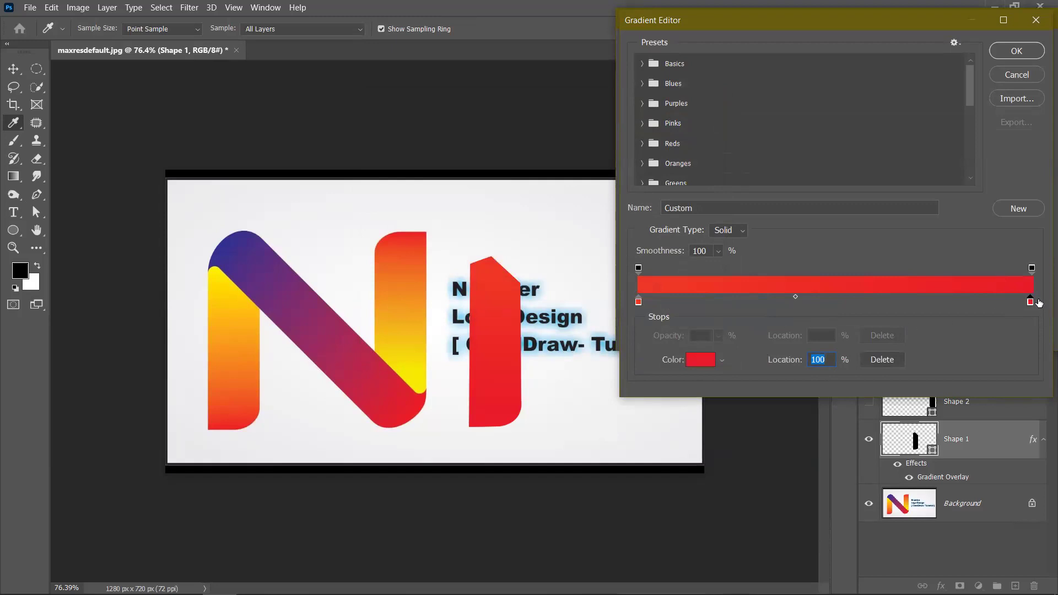
{"action": "double_click", "coordinate": [1031, 302]}
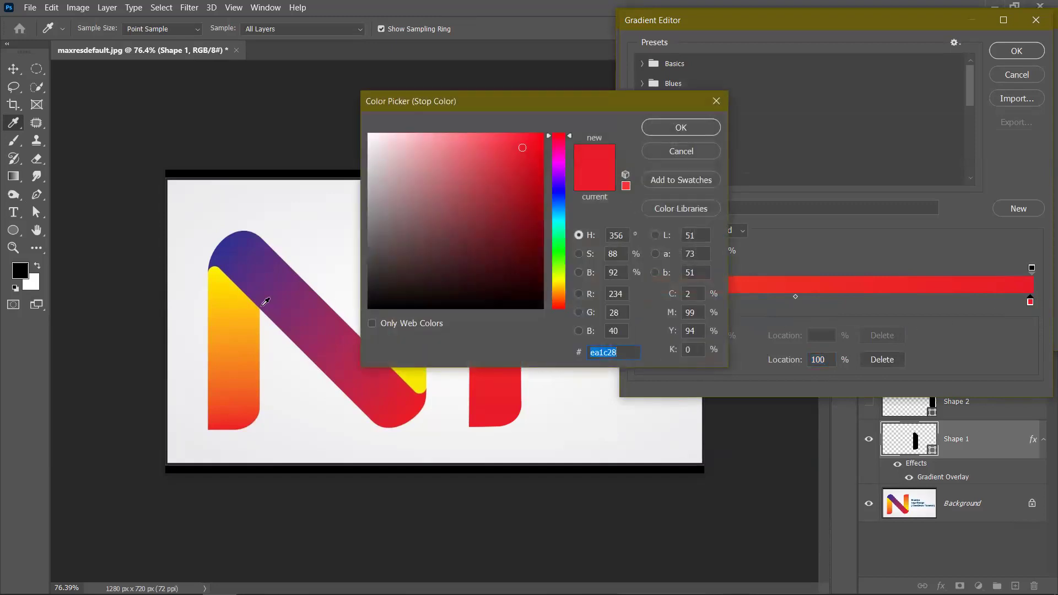
{"action": "left_click", "coordinate": [224, 278]}
{"action": "left_click", "coordinate": [656, 133]}
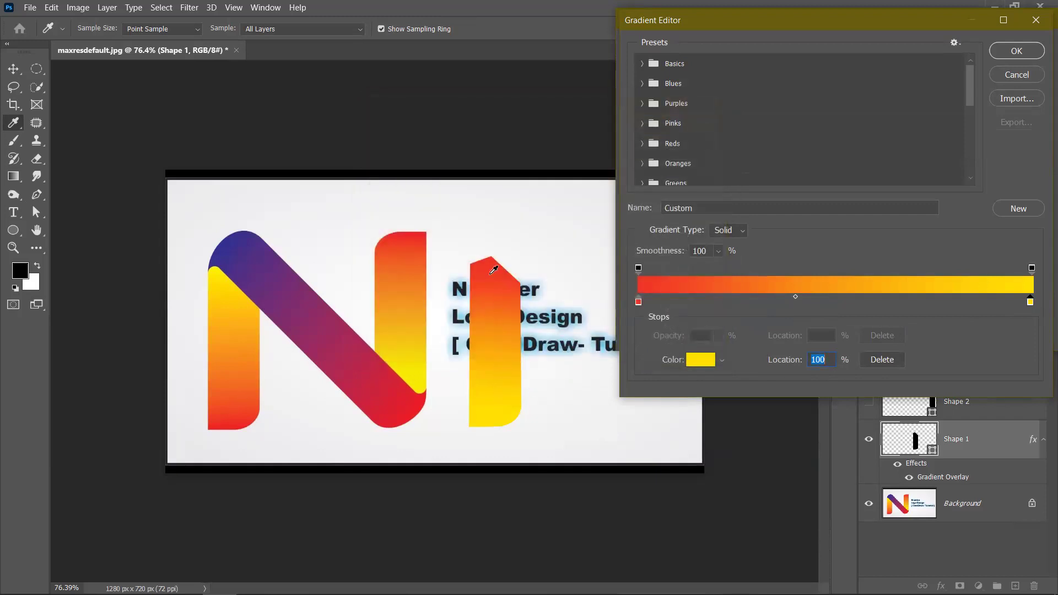
{"action": "left_click", "coordinate": [1003, 55]}
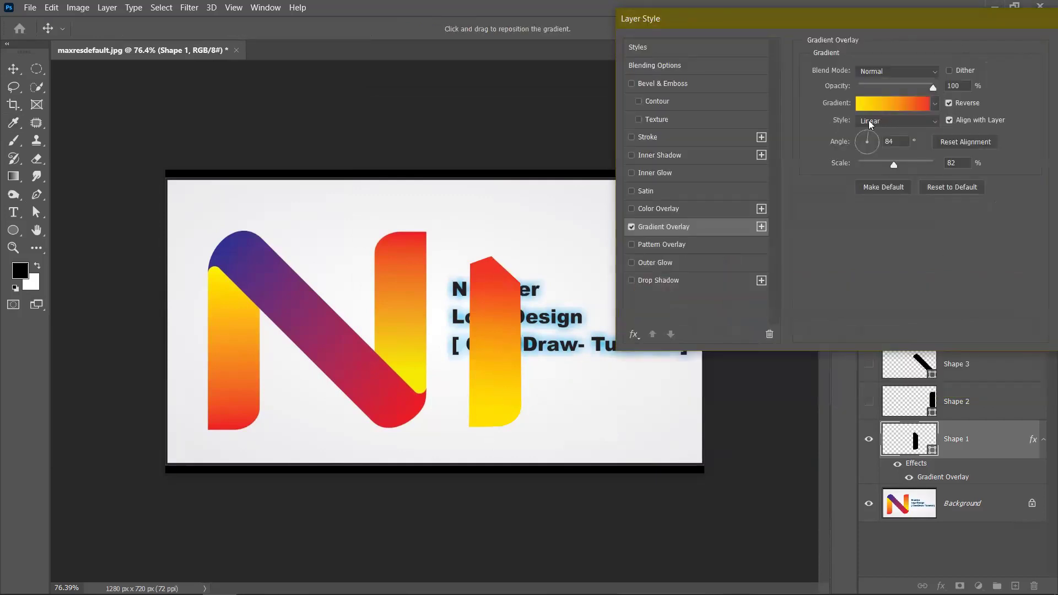
Turn off Reverse for Shape 1's Gradient Overlay and apply the layer style.
{"action": "left_click", "coordinate": [948, 103]}
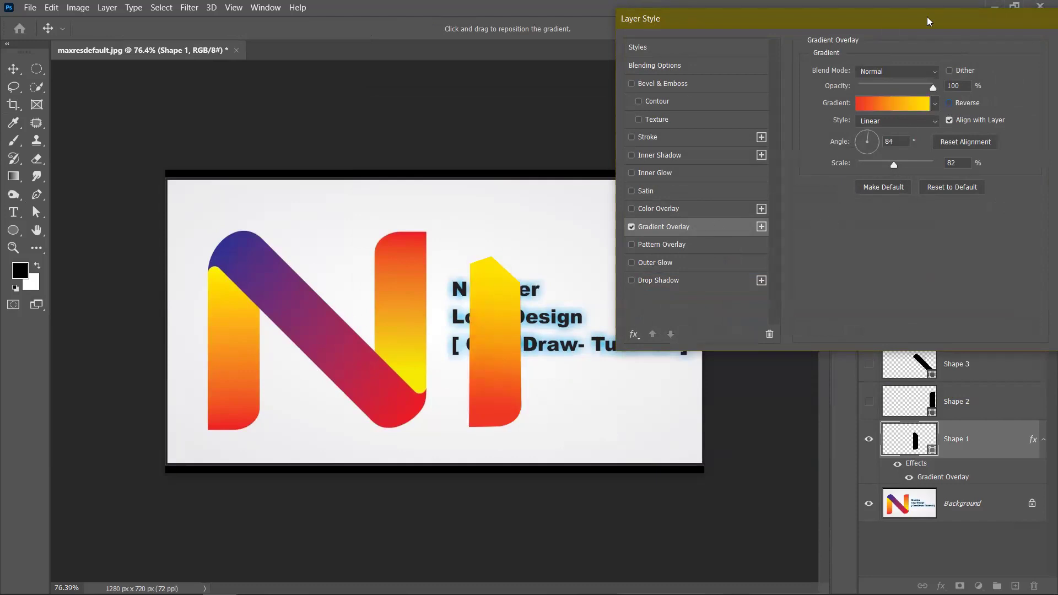
{"action": "left_click_drag", "start_coordinate": [927, 22], "coordinate": [835, 23]}
{"action": "left_click", "coordinate": [992, 67]}
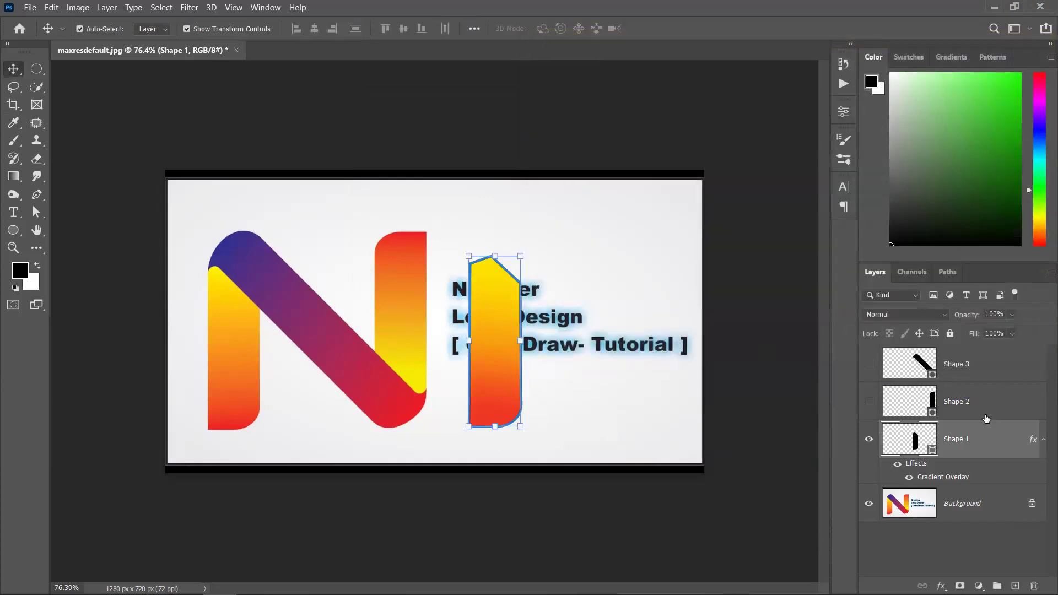
Copy Shape 1's layer style, show Shape 2 and paste the style onto it.
{"action": "right_click", "coordinate": [986, 449]}
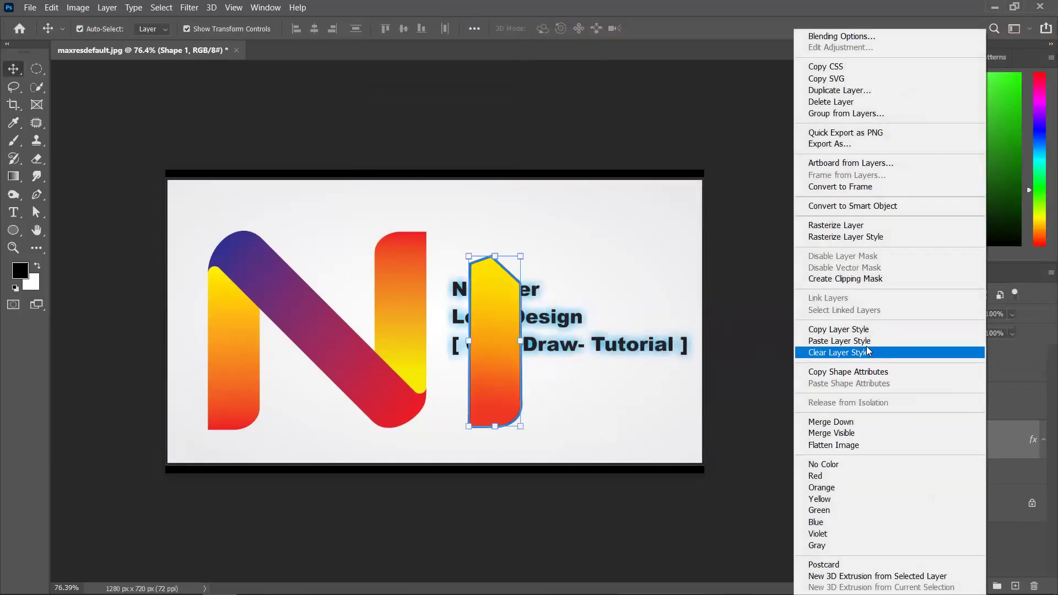
{"action": "left_click", "coordinate": [839, 330]}
{"action": "left_click", "coordinate": [903, 401]}
{"action": "left_click", "coordinate": [864, 399]}
{"action": "right_click", "coordinate": [986, 405]}
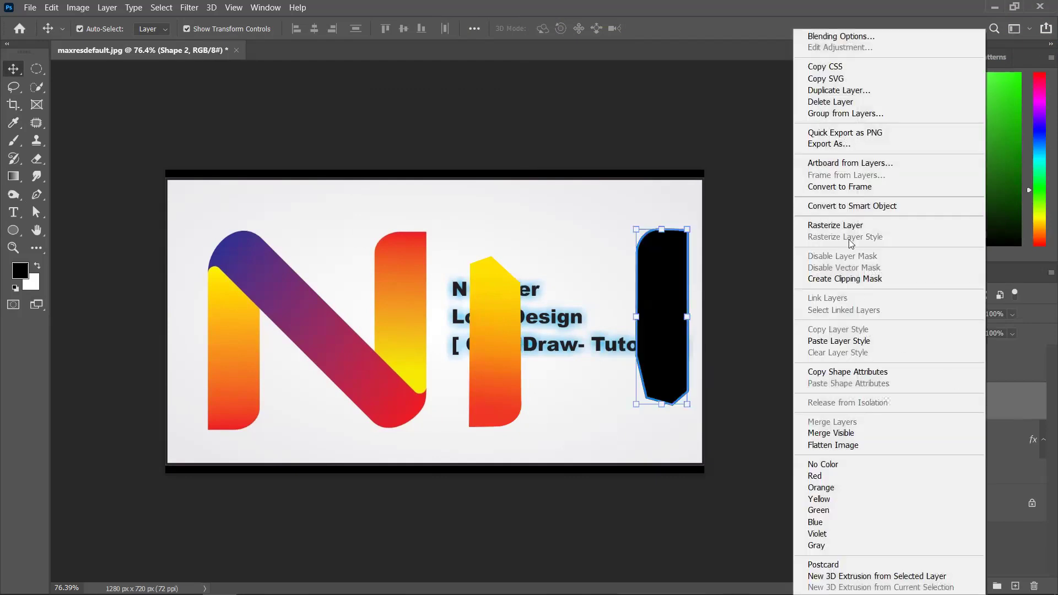
{"action": "left_click", "coordinate": [846, 341]}
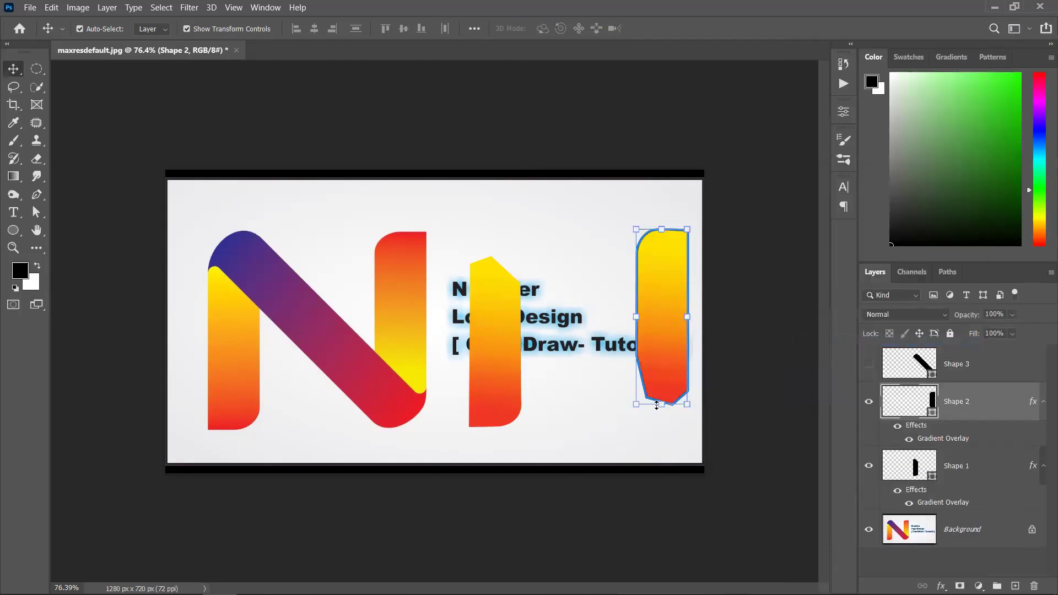
Turn on Reverse for Shape 2's Gradient Overlay and apply it.
{"action": "double_click", "coordinate": [943, 441]}
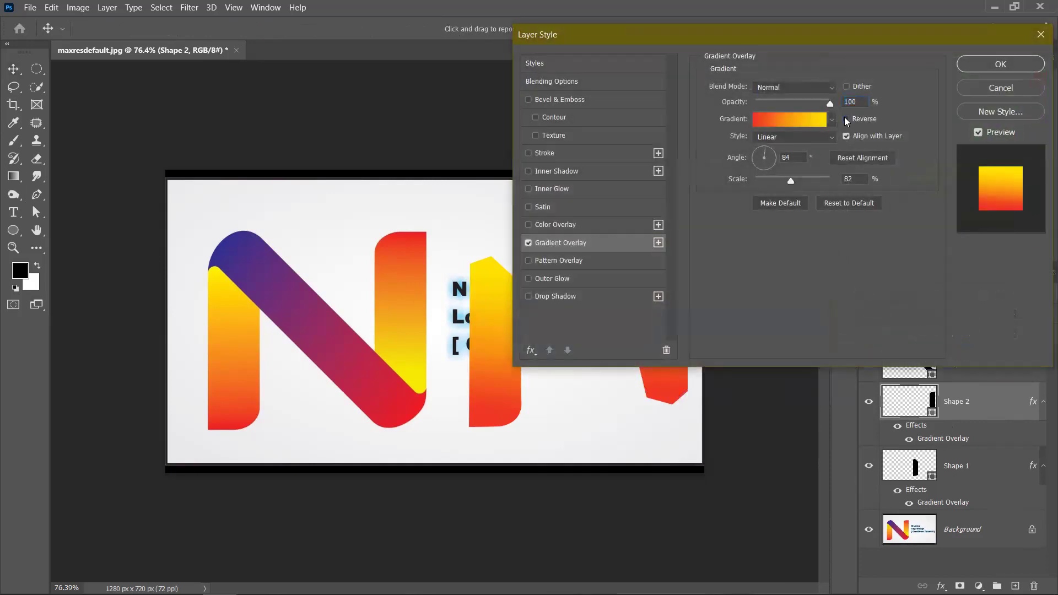
{"action": "left_click", "coordinate": [847, 119]}
{"action": "left_click", "coordinate": [1000, 64]}
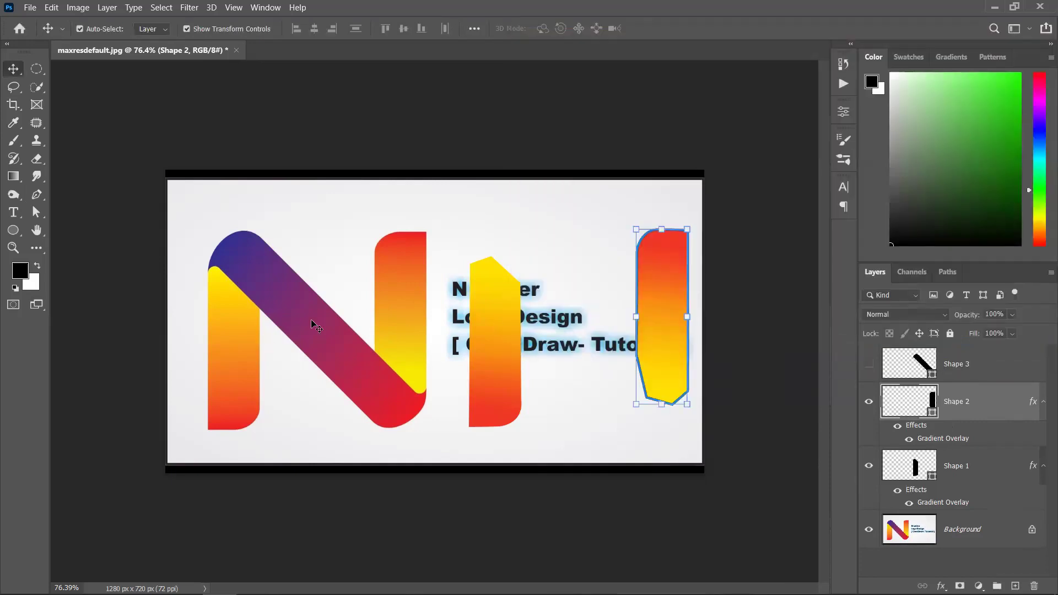
Show Shape 3 again and add a Gradient Overlay to it.
{"action": "left_click", "coordinate": [869, 364]}
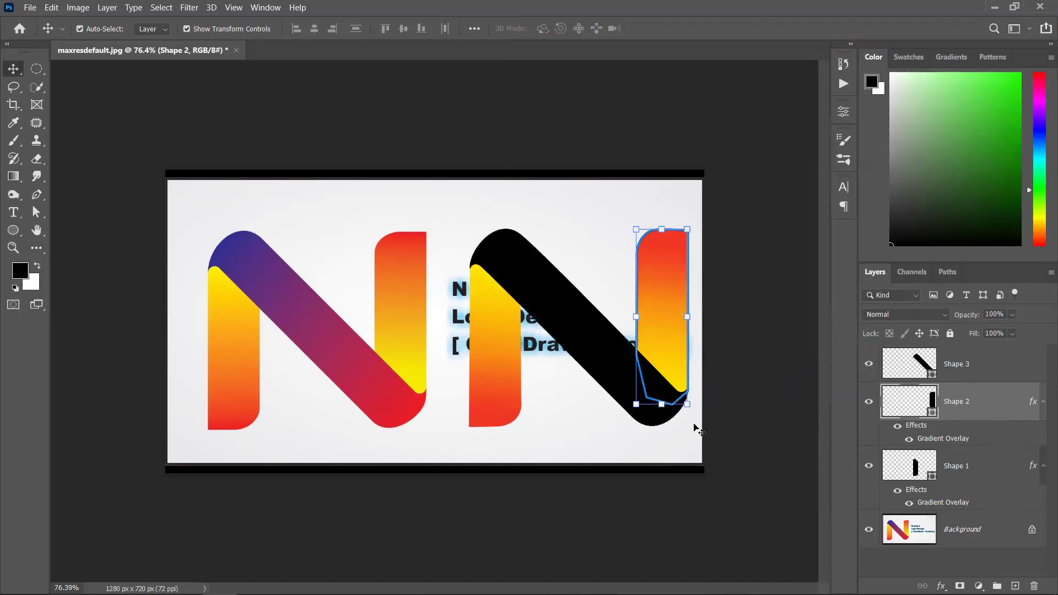
{"action": "left_click", "coordinate": [1007, 373]}
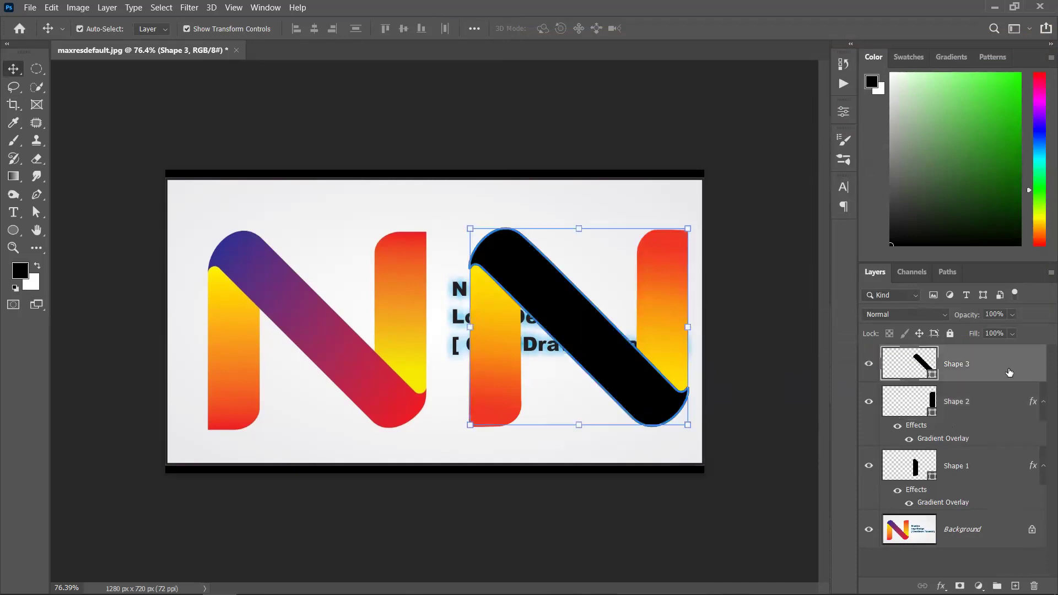
{"action": "double_click", "coordinate": [998, 376]}
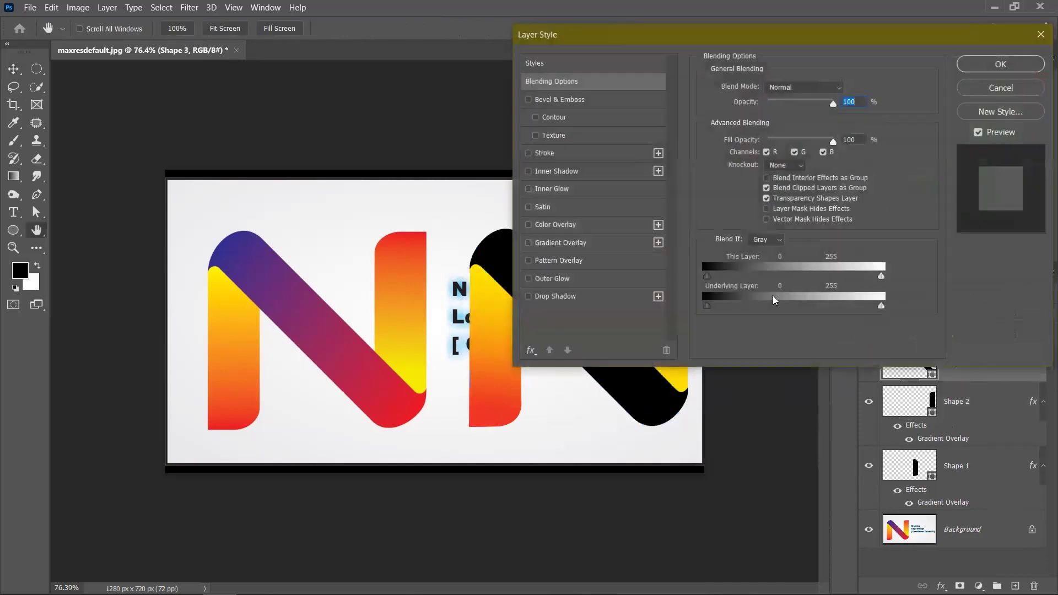
{"action": "left_click", "coordinate": [570, 248]}
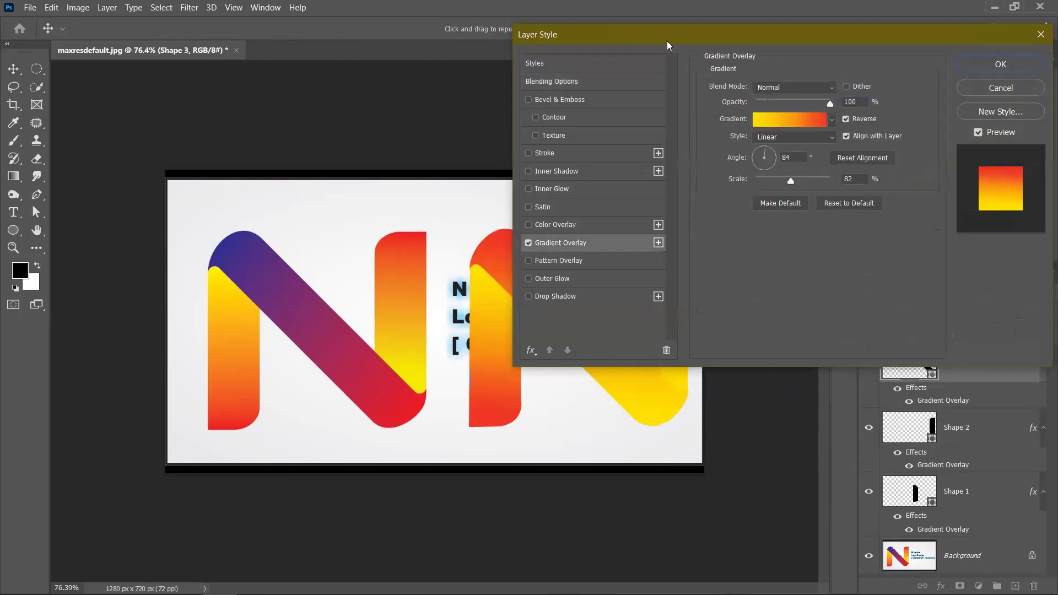
{"action": "left_click_drag", "start_coordinate": [668, 45], "coordinate": [732, 43]}
Set Shape 3's gradient start stop to blue 343091 and end stop to red ea1c28, both sampled from the original diagonal.
{"action": "left_click", "coordinate": [856, 116]}
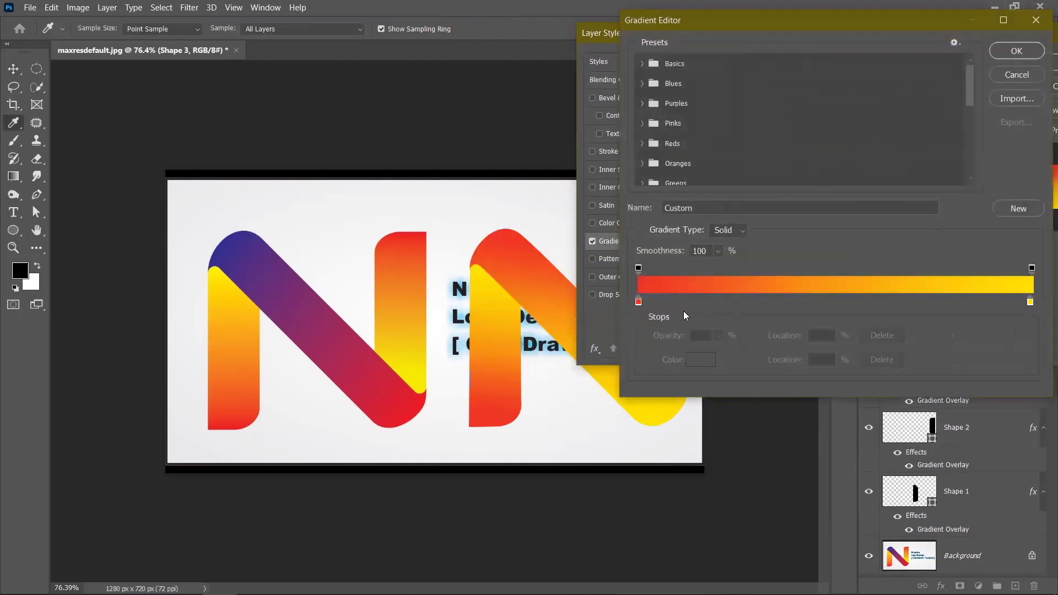
{"action": "double_click", "coordinate": [638, 302]}
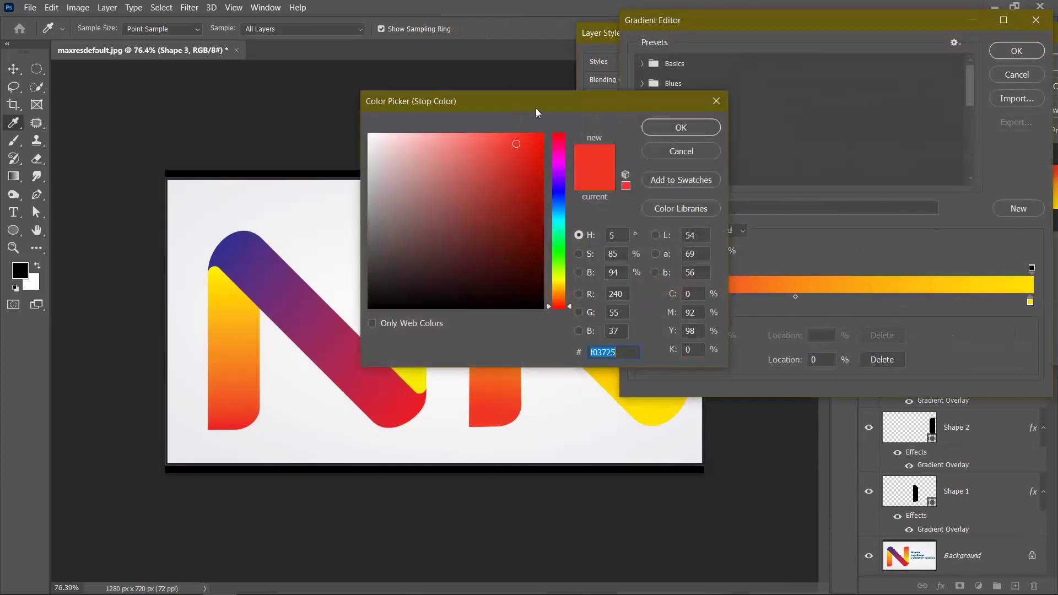
{"action": "left_click_drag", "start_coordinate": [535, 108], "coordinate": [684, 79]}
{"action": "left_click", "coordinate": [226, 242]}
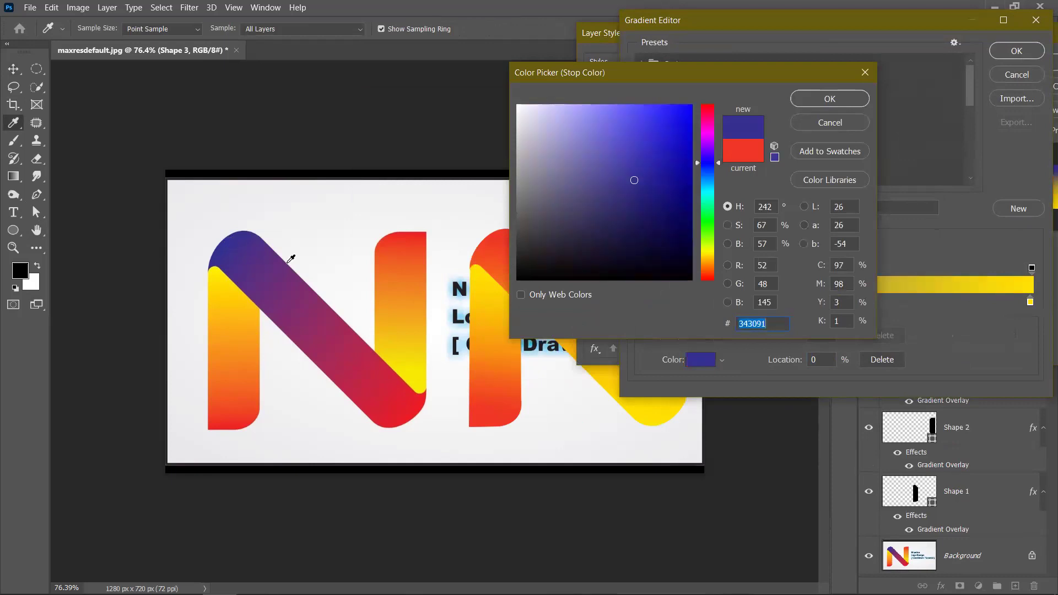
{"action": "left_click", "coordinate": [820, 100]}
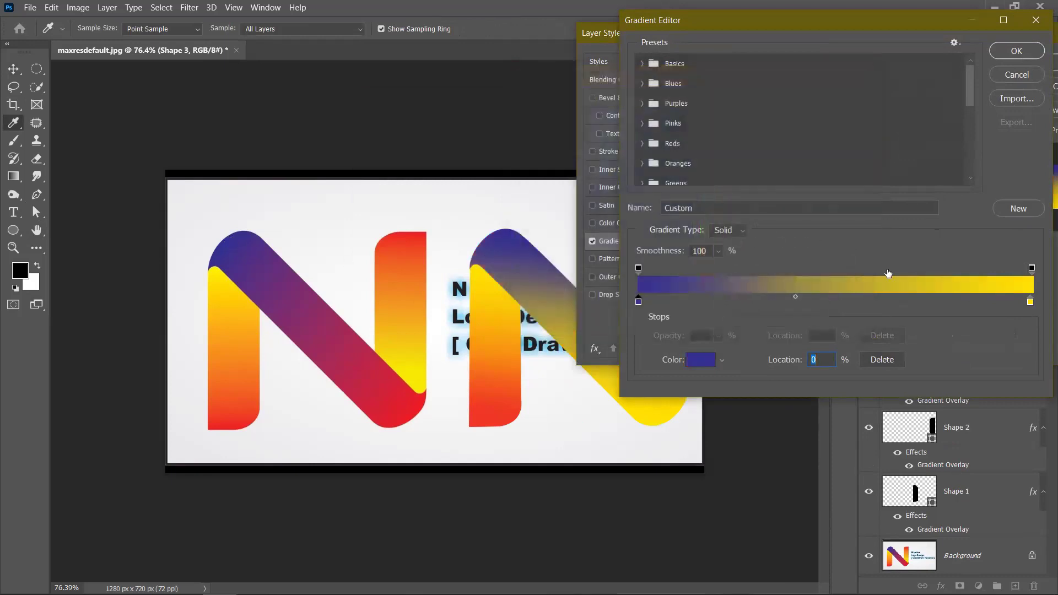
{"action": "double_click", "coordinate": [1030, 302]}
{"action": "left_click", "coordinate": [418, 406]}
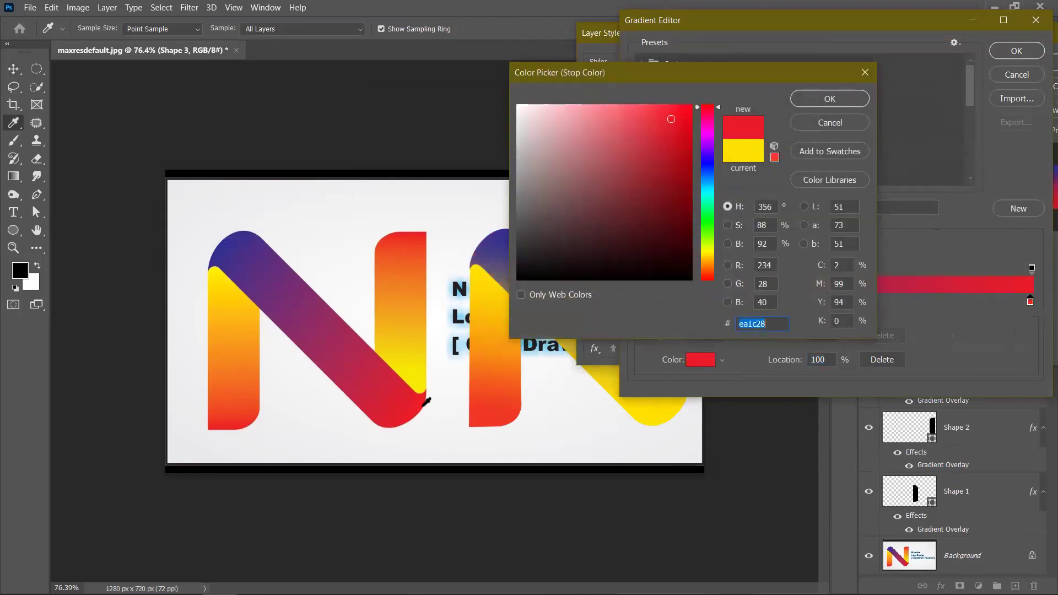
{"action": "left_click", "coordinate": [810, 101]}
Add a middle stop at 46% and give it the purple-red sampled from the middle of the original diagonal.
{"action": "left_click", "coordinate": [820, 301]}
{"action": "double_click", "coordinate": [820, 302]}
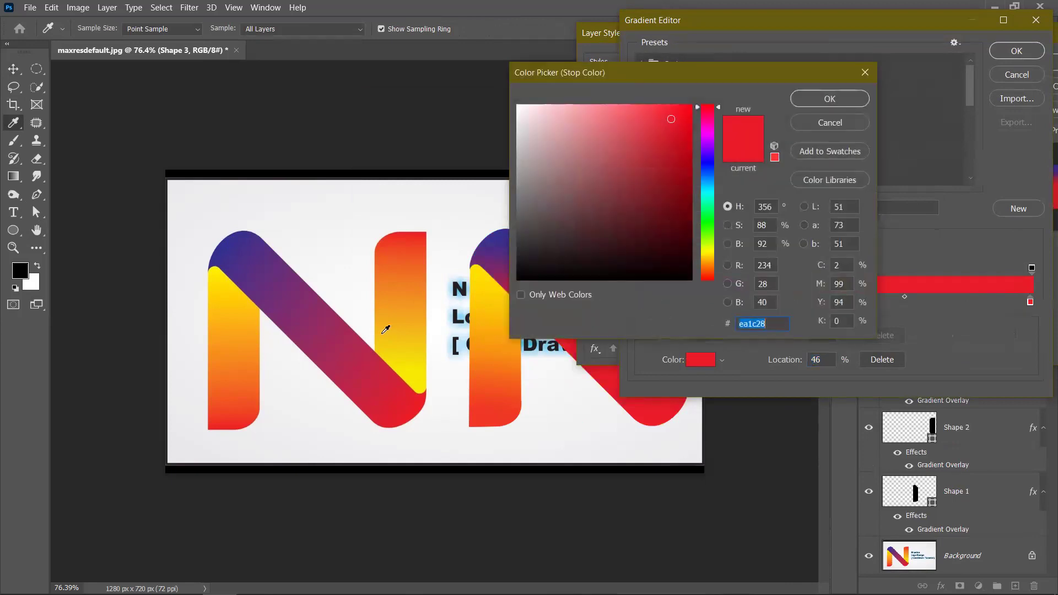
{"action": "left_click", "coordinate": [321, 325]}
{"action": "left_click", "coordinate": [821, 100]}
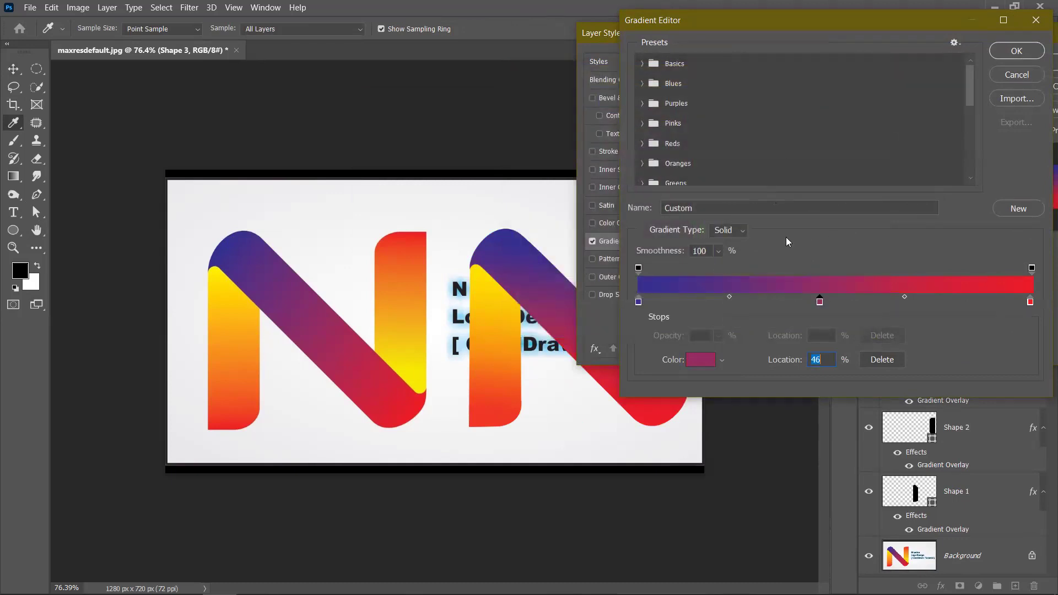
Shift the middle stop slightly toward the red end, adjust the blue-side midpoint, apply the Gradient Overlay and deselect the layer.
{"action": "left_click_drag", "start_coordinate": [820, 301], "coordinate": [842, 302]}
{"action": "left_click_drag", "start_coordinate": [739, 298], "coordinate": [743, 296]}
{"action": "left_click", "coordinate": [1017, 52]}
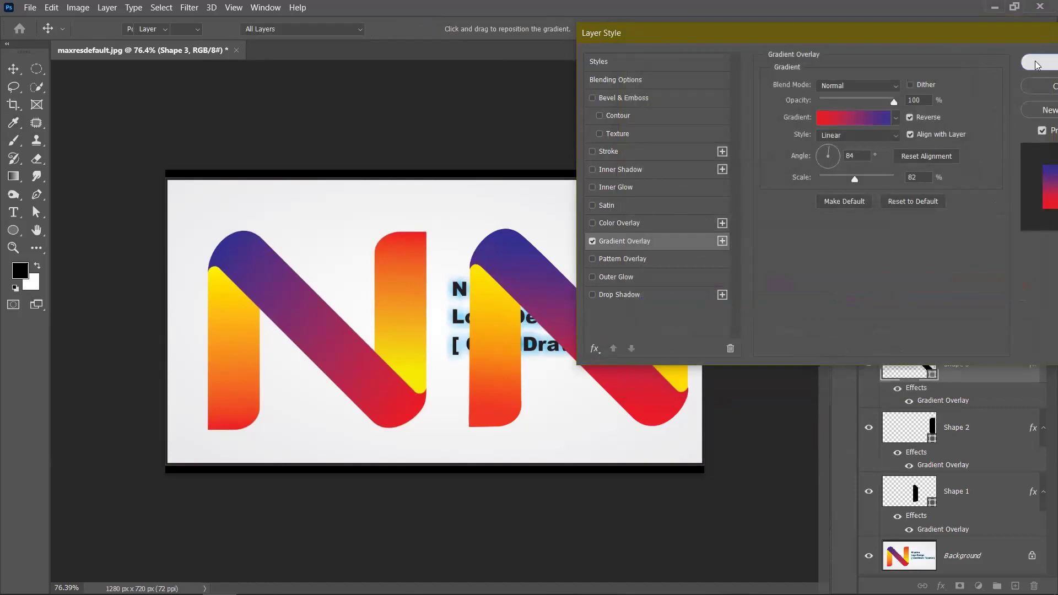
{"action": "left_click", "coordinate": [1037, 62]}
{"action": "left_click", "coordinate": [739, 339]}
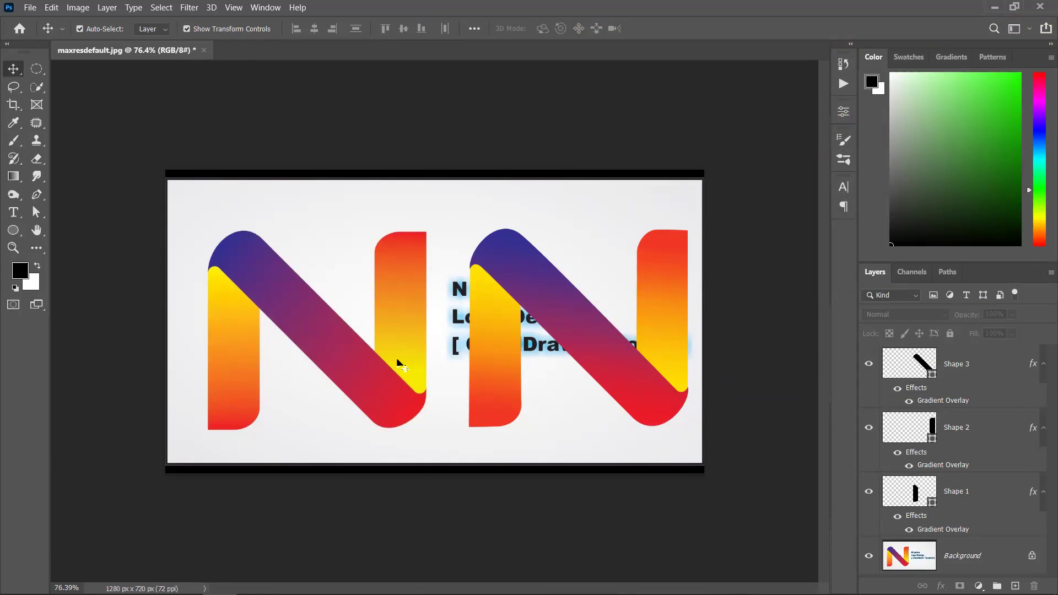
Close maxresdefault.jpg without saving the changes.
{"action": "scroll", "coordinate": [137, 259], "scroll_direction": "down", "scroll_amount": 1}
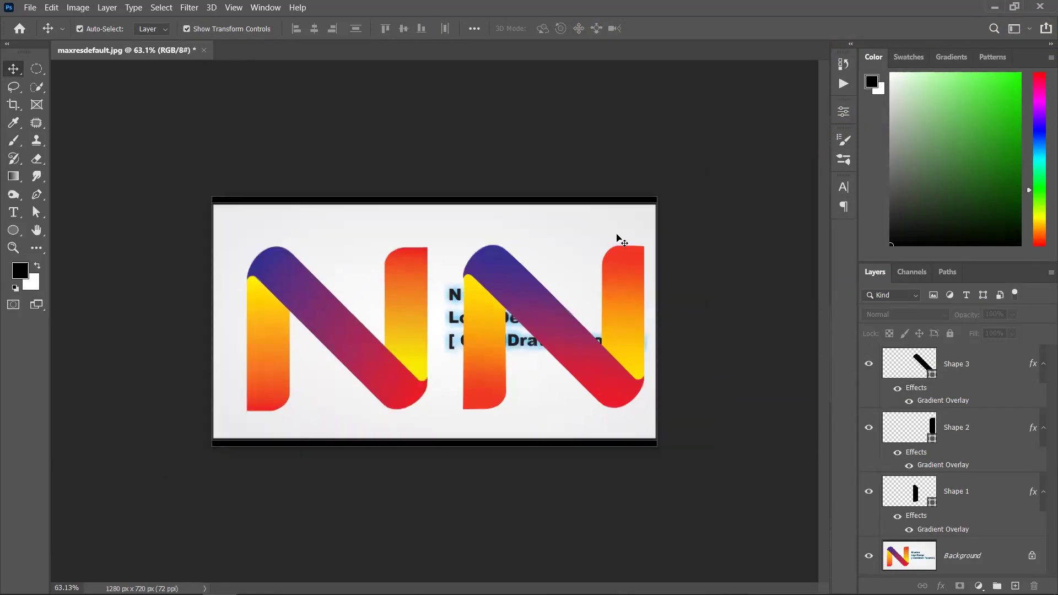
{"action": "left_click", "coordinate": [203, 52]}
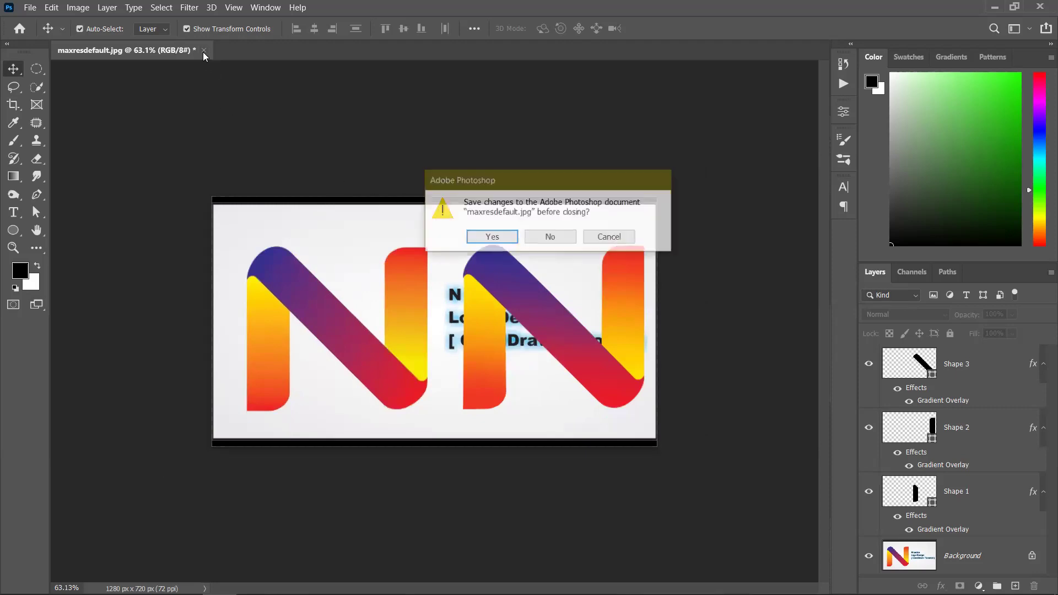
{"action": "left_click", "coordinate": [565, 241]}
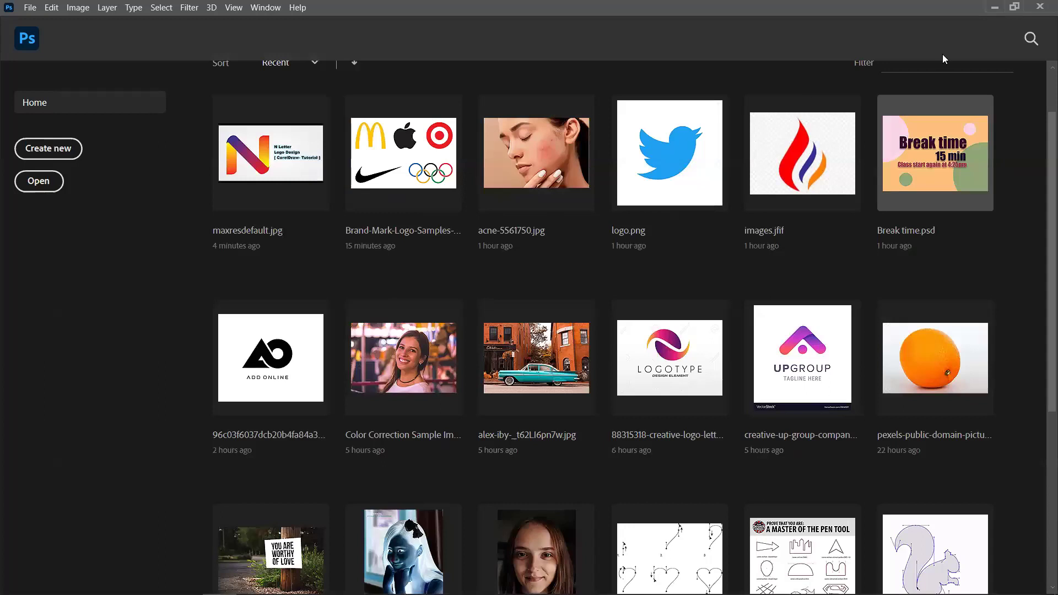